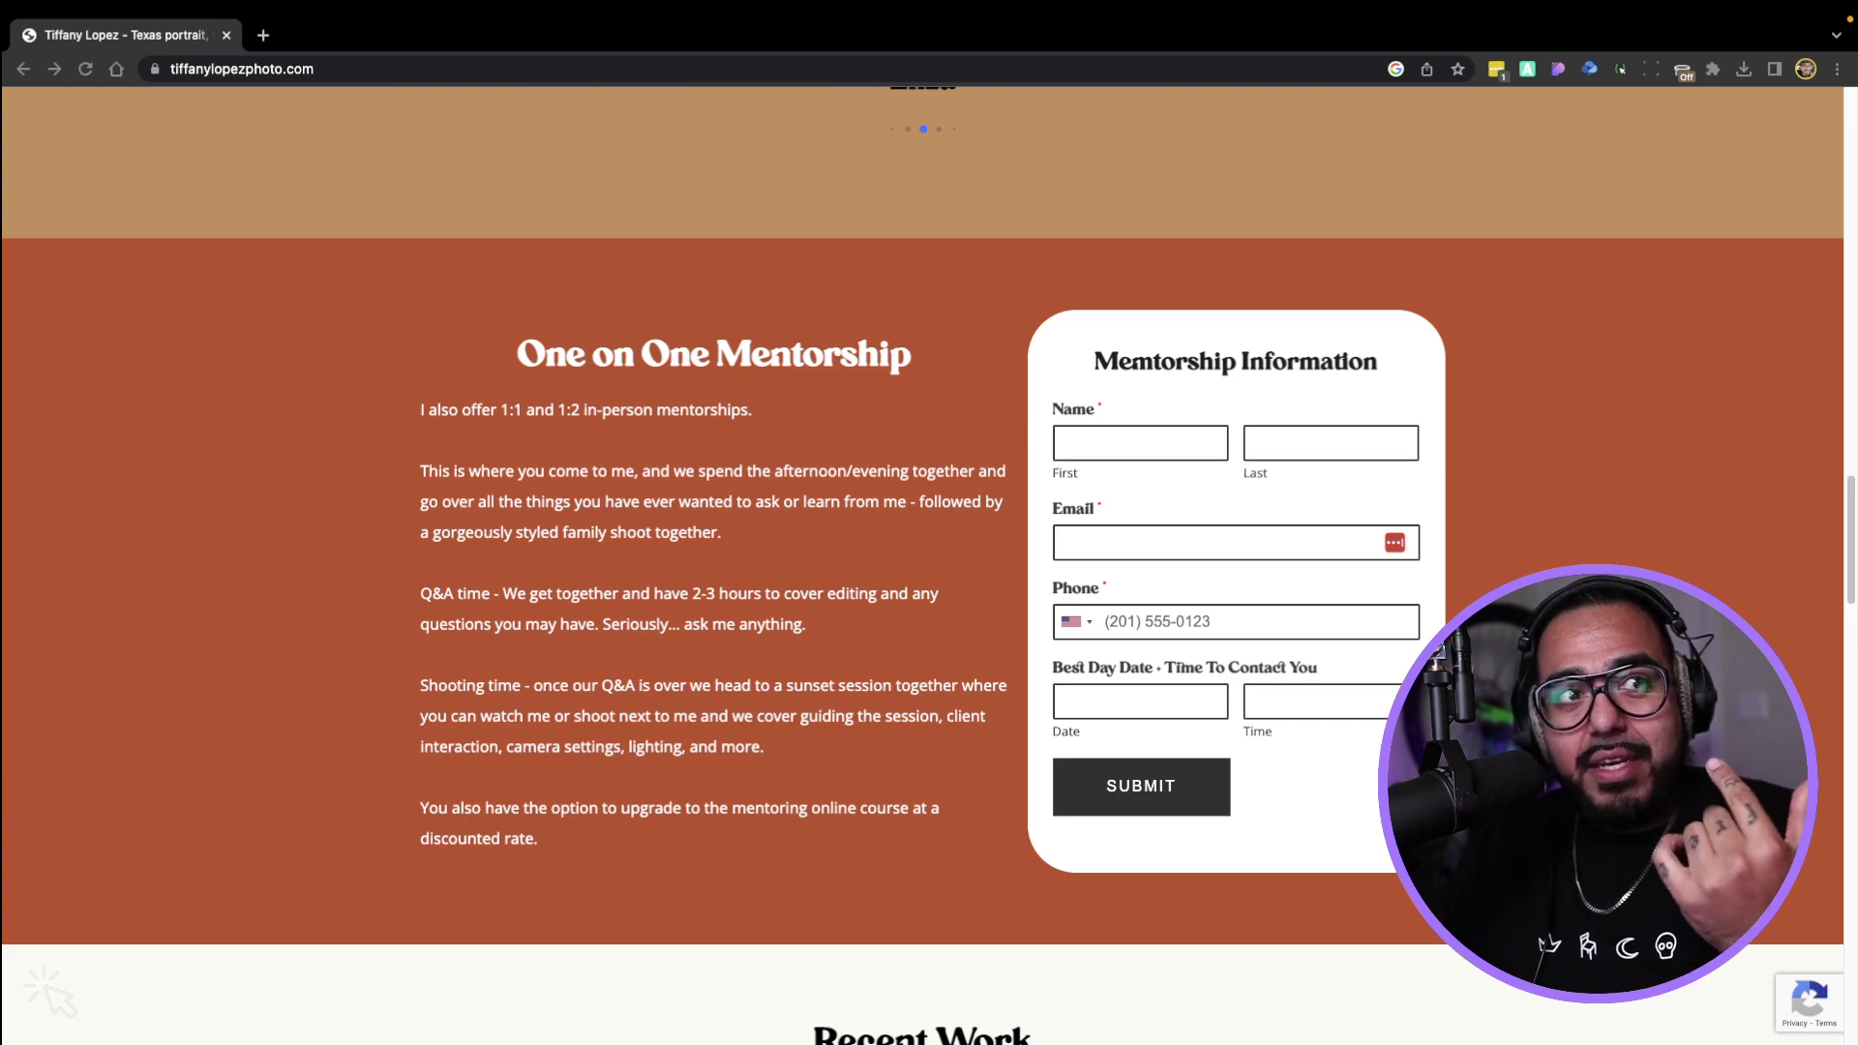
# Visit the local photography site's homepage from the admin dashboard and scroll through it
pyautogui.scroll(15, 808, 443)
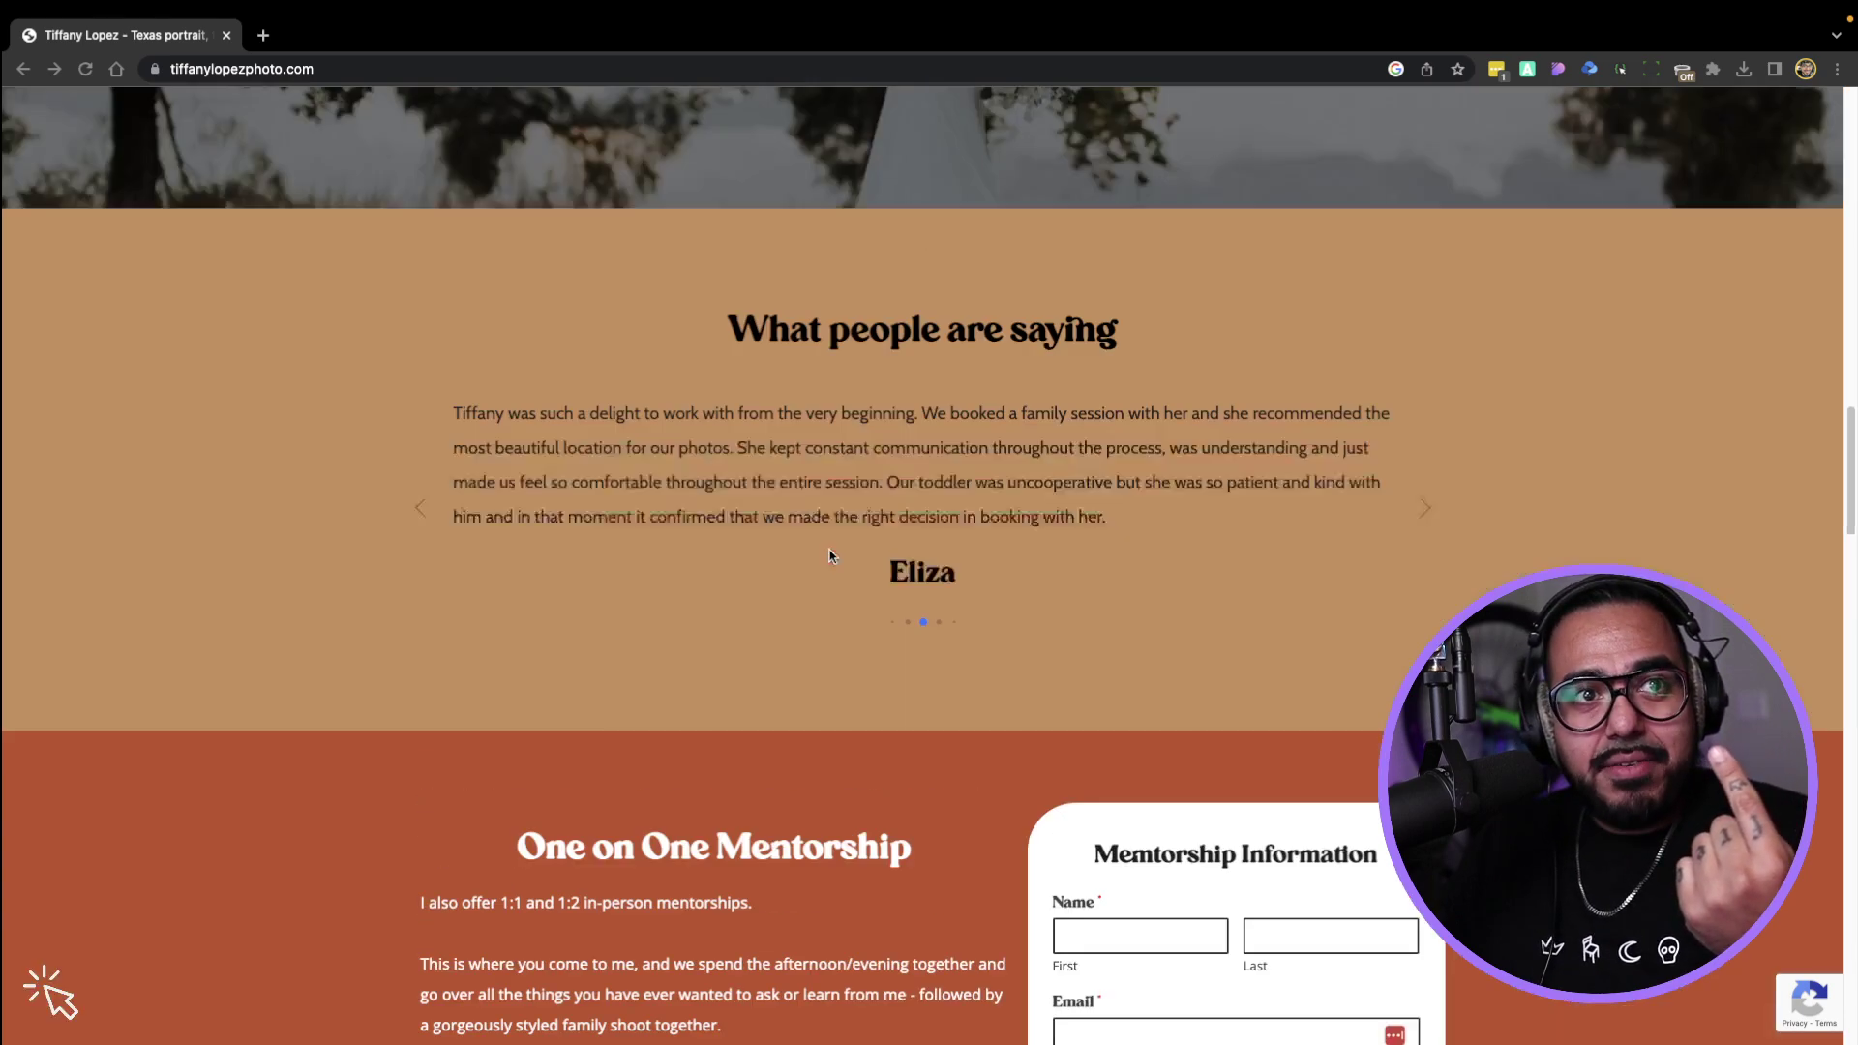
pyautogui.scroll(-8, 830, 553)
pyautogui.scroll(-8, 830, 555)
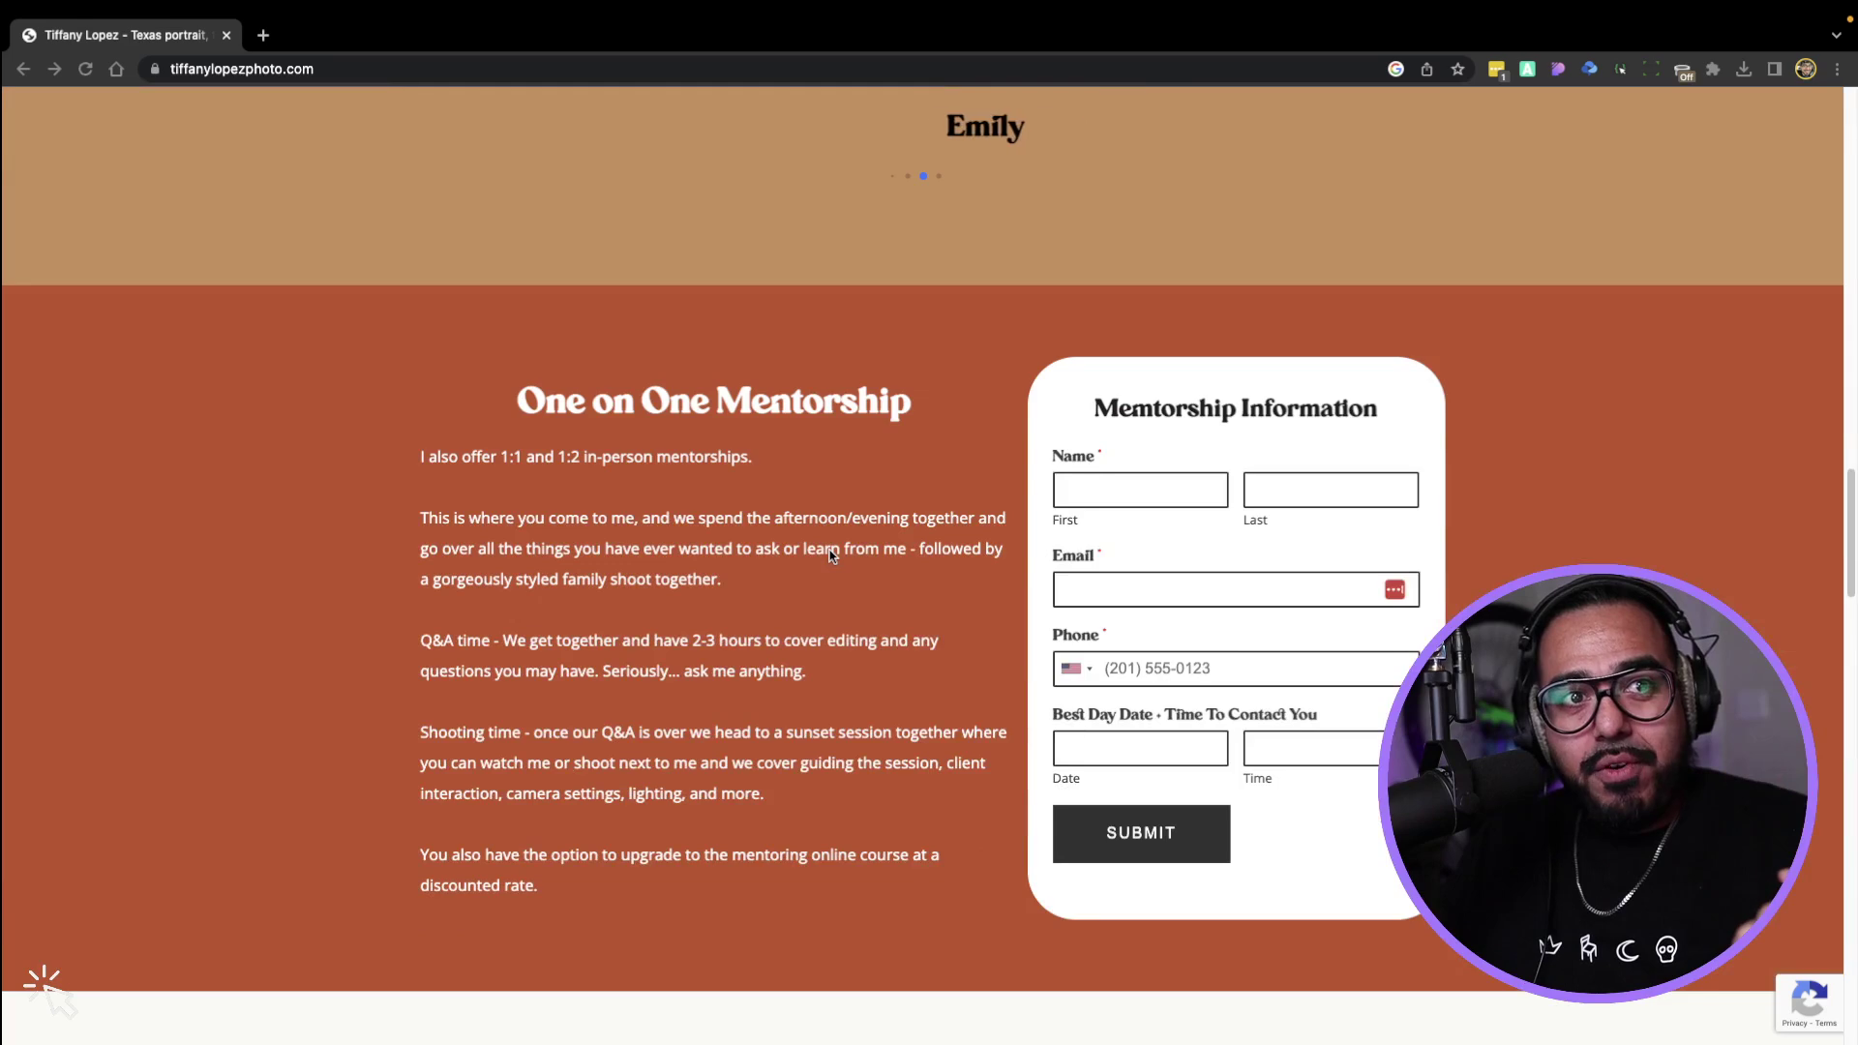
pyautogui.scroll(-8, 830, 557)
pyautogui.scroll(-15, 830, 560)
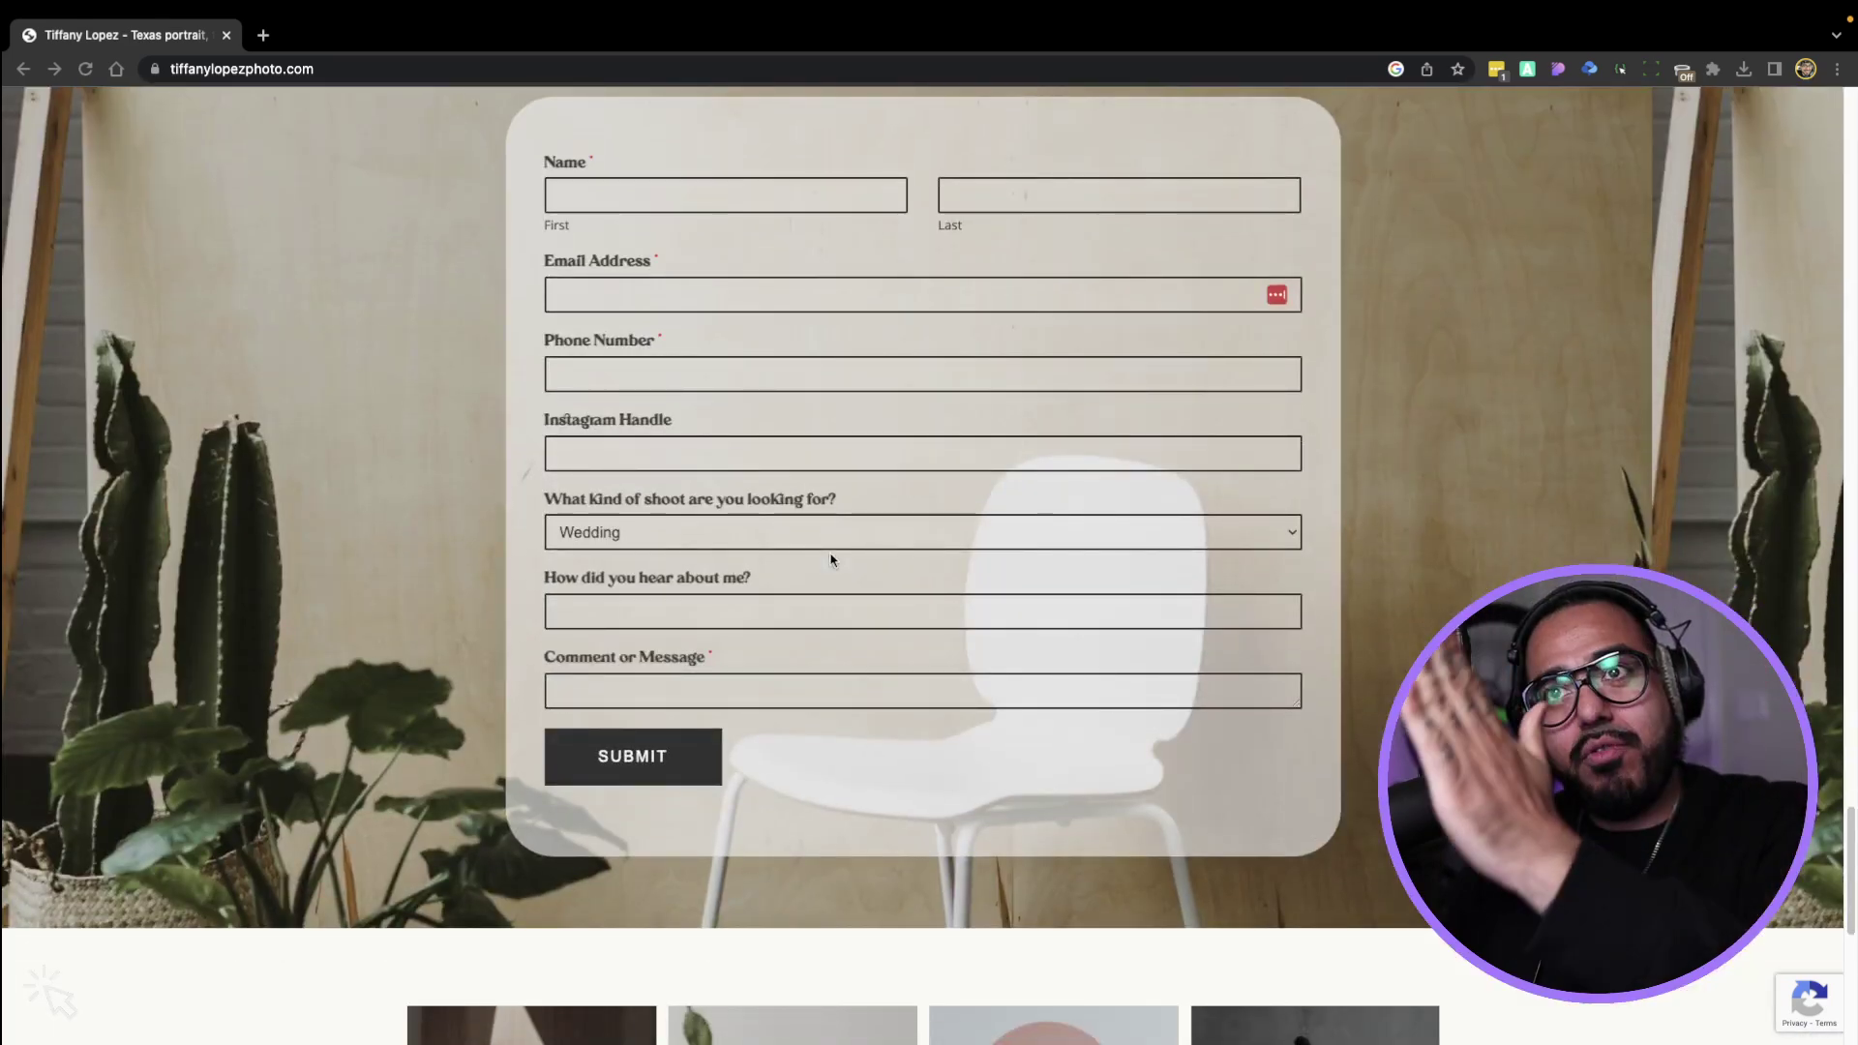
pyautogui.scroll(2, 854, 571)
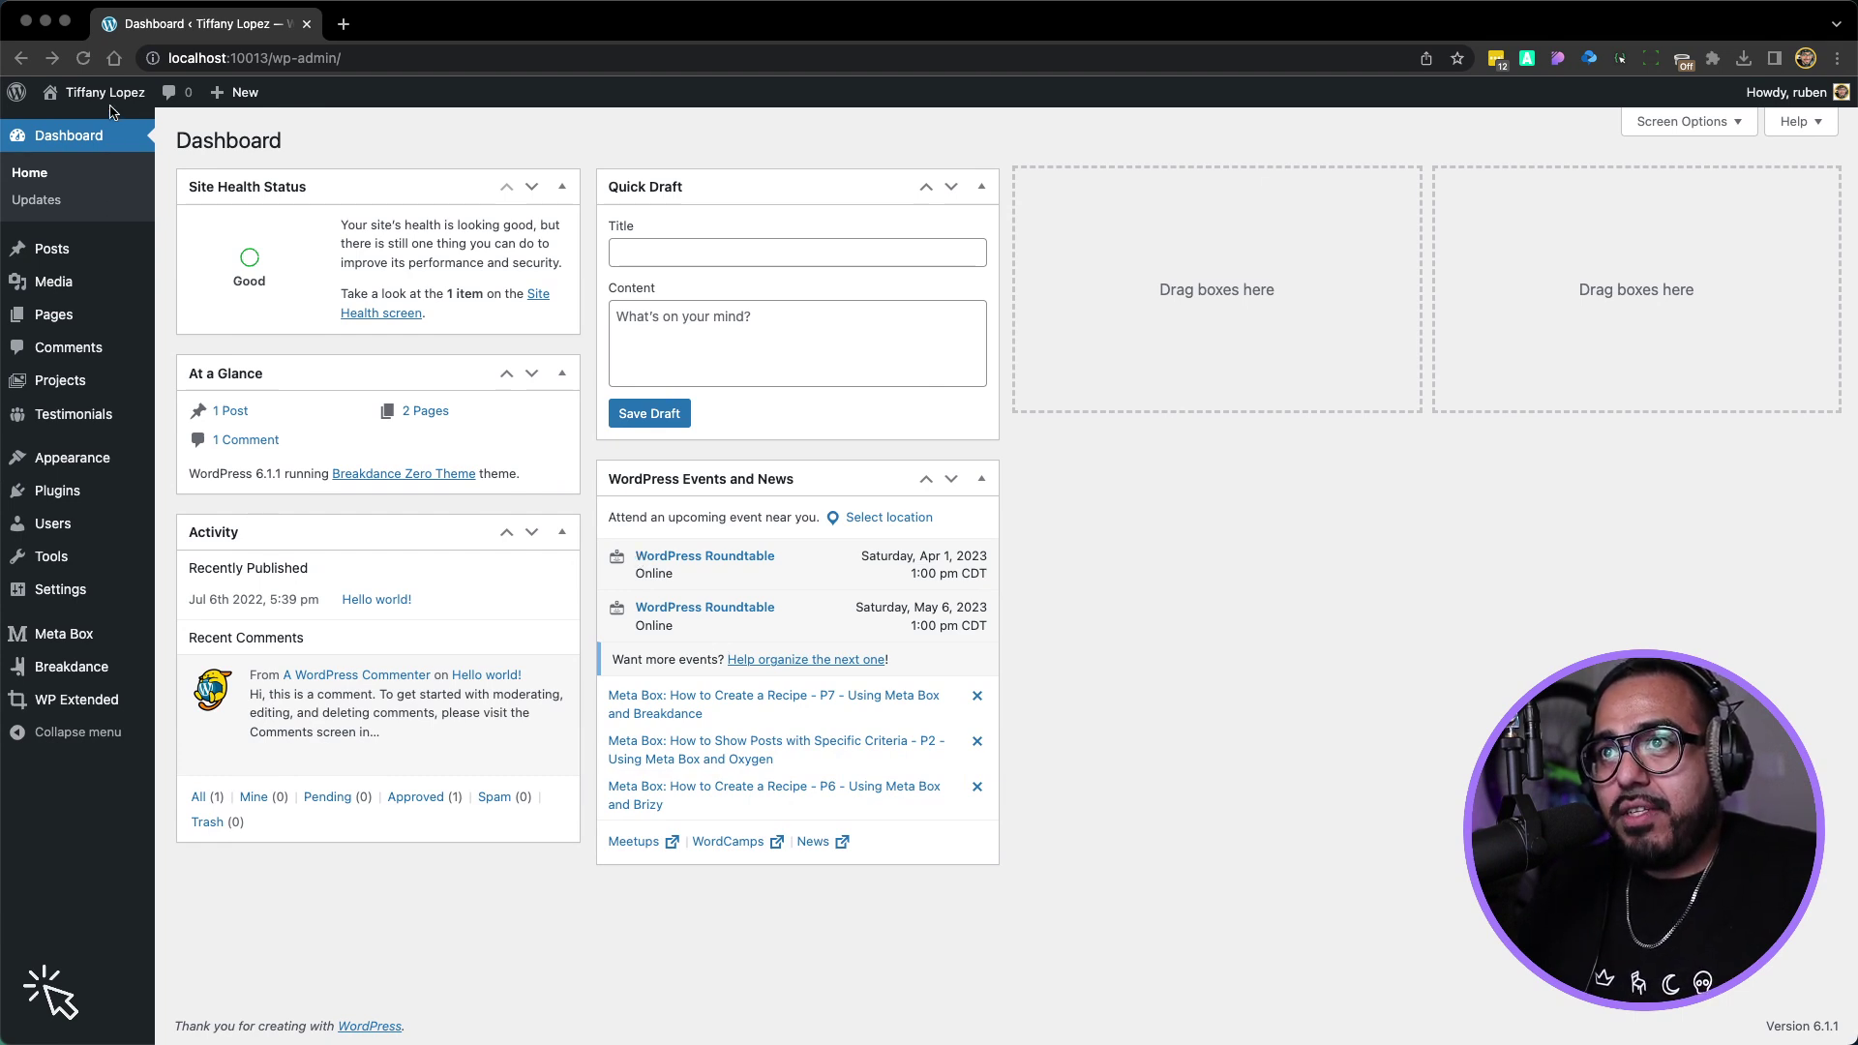
pyautogui.click(131, 145)
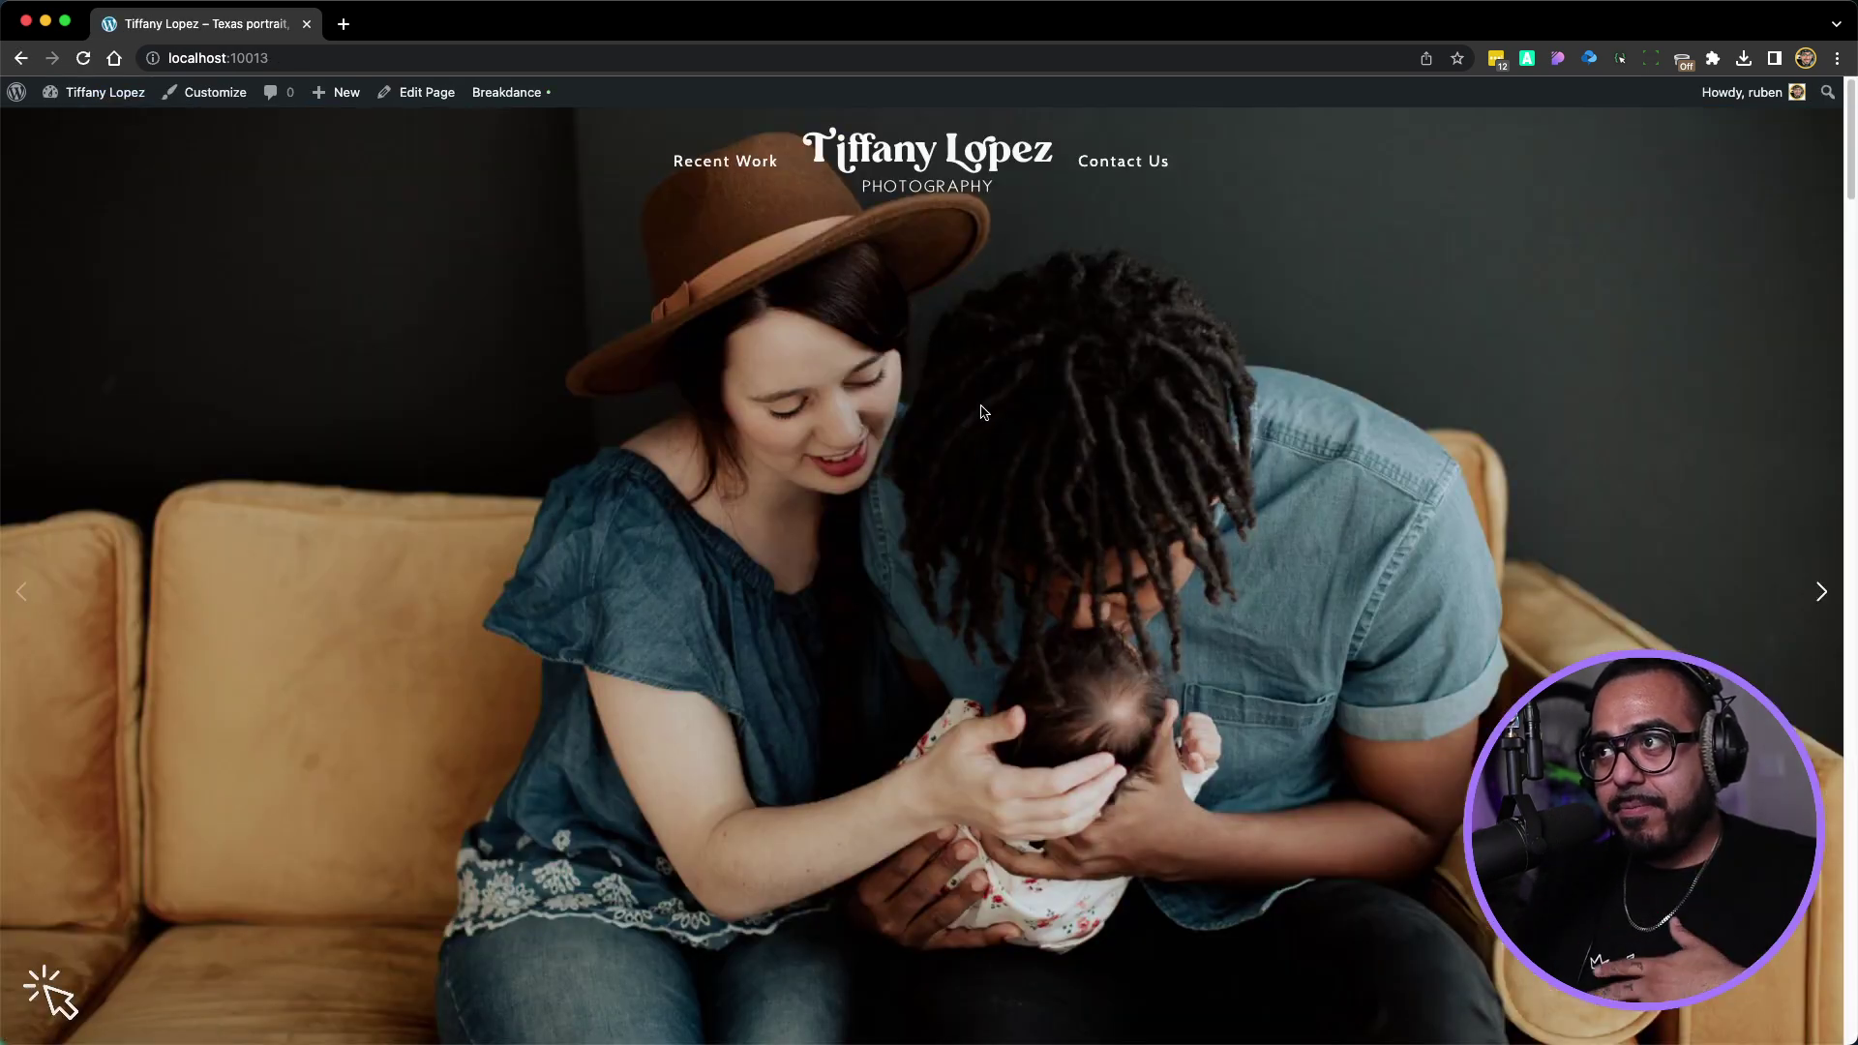
pyautogui.scroll(-15, 980, 407)
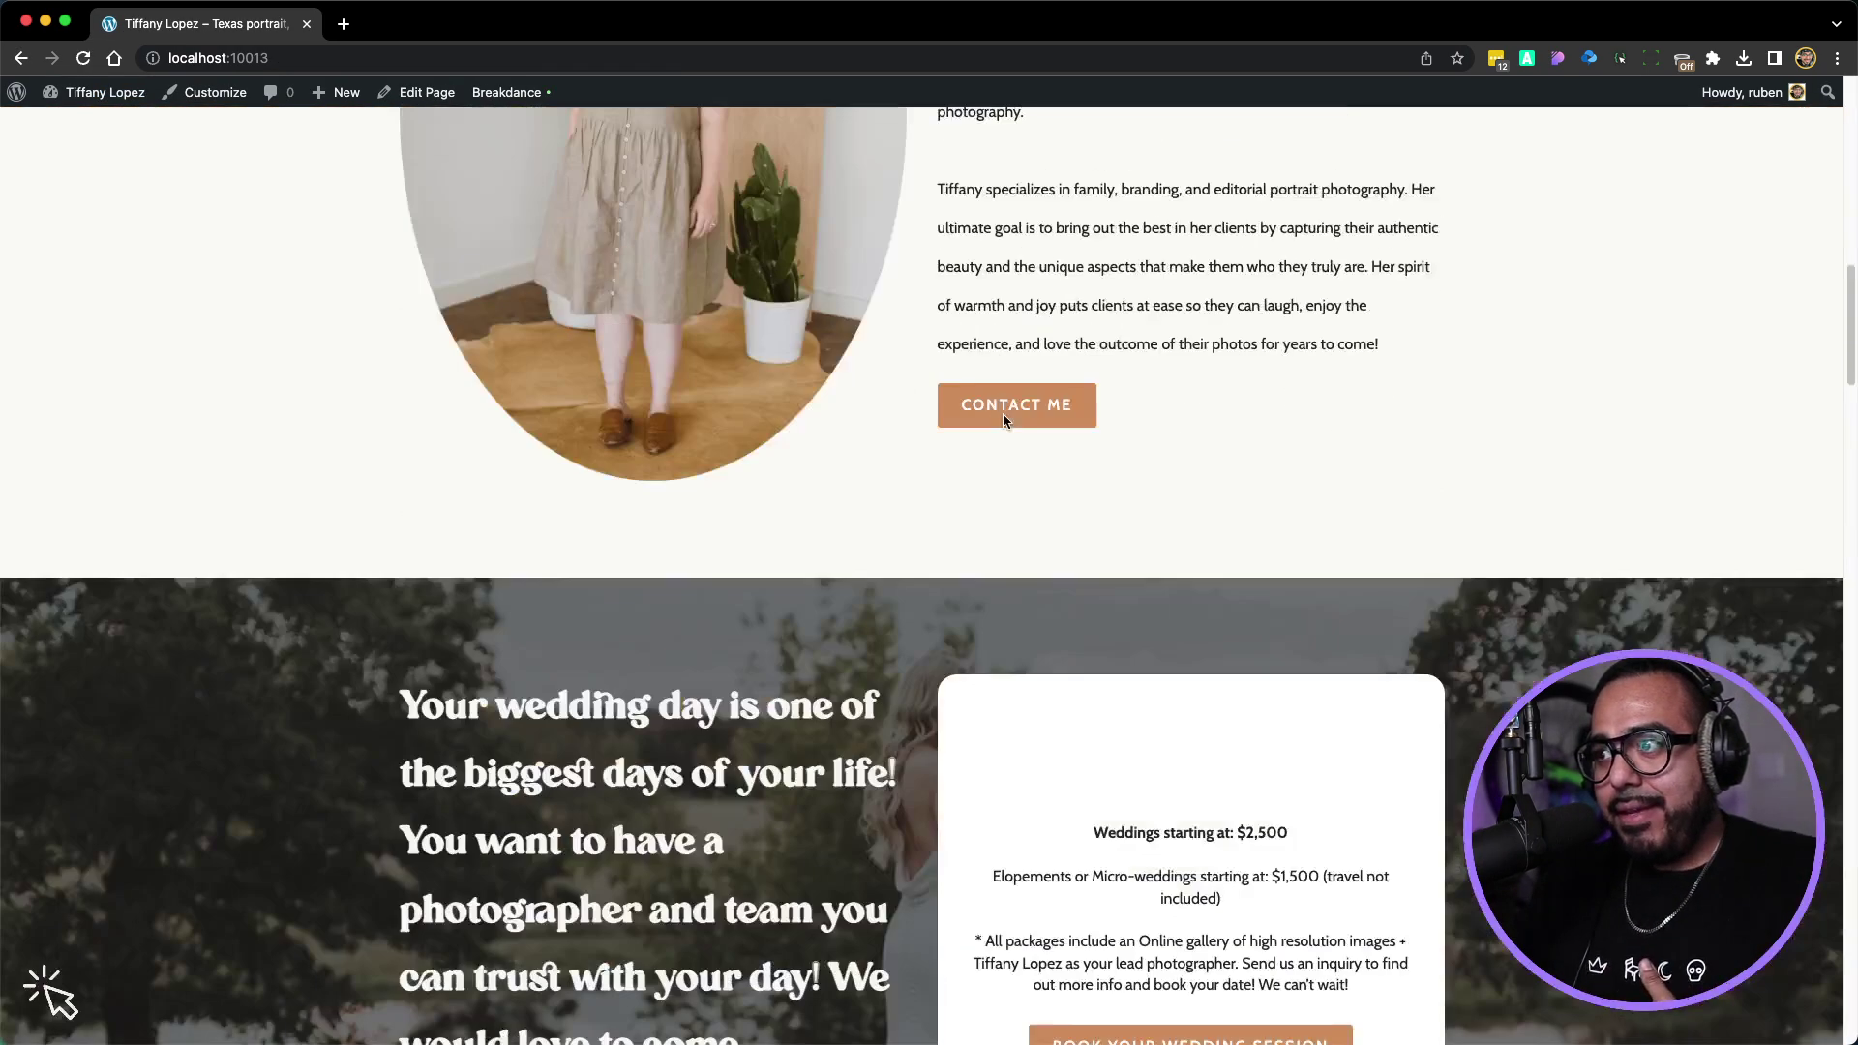
pyautogui.scroll(-15, 1003, 414)
pyautogui.scroll(20, 1002, 414)
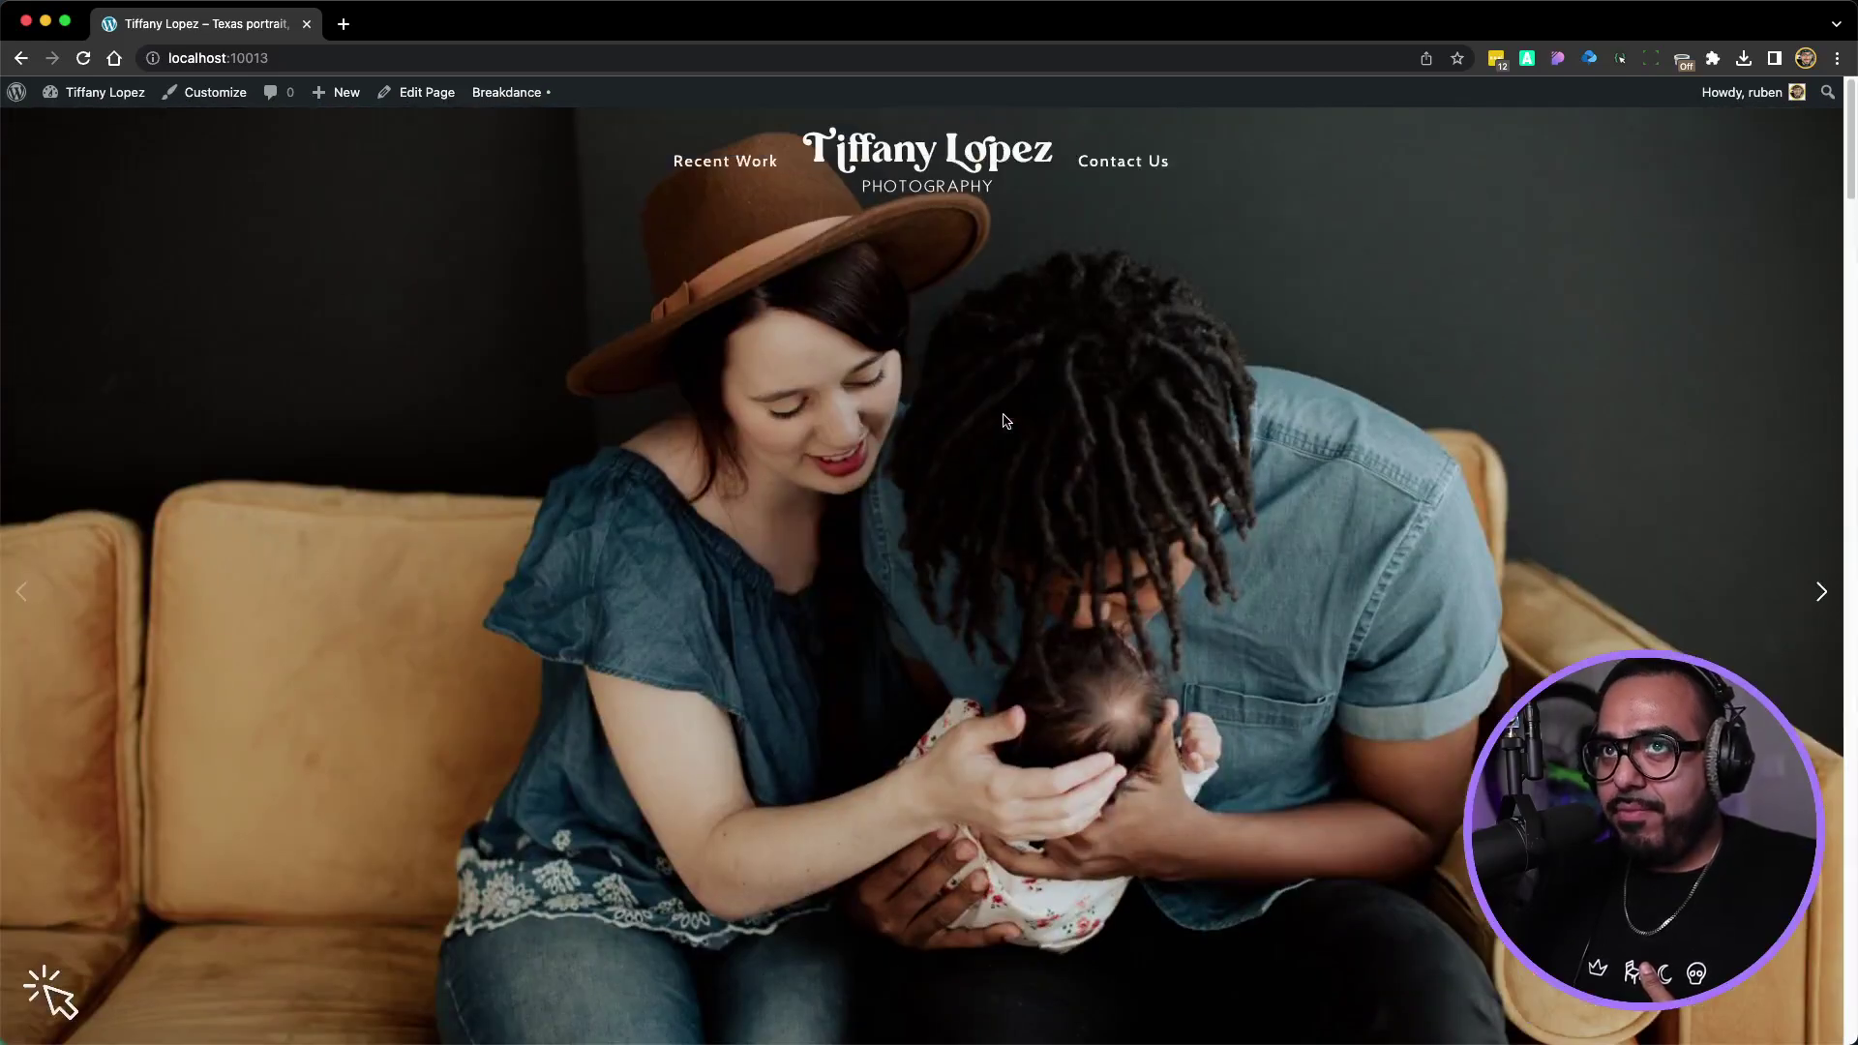
# Open the Home page in Breakdance and select the One on One Mentorship form
pyautogui.click(520, 127)
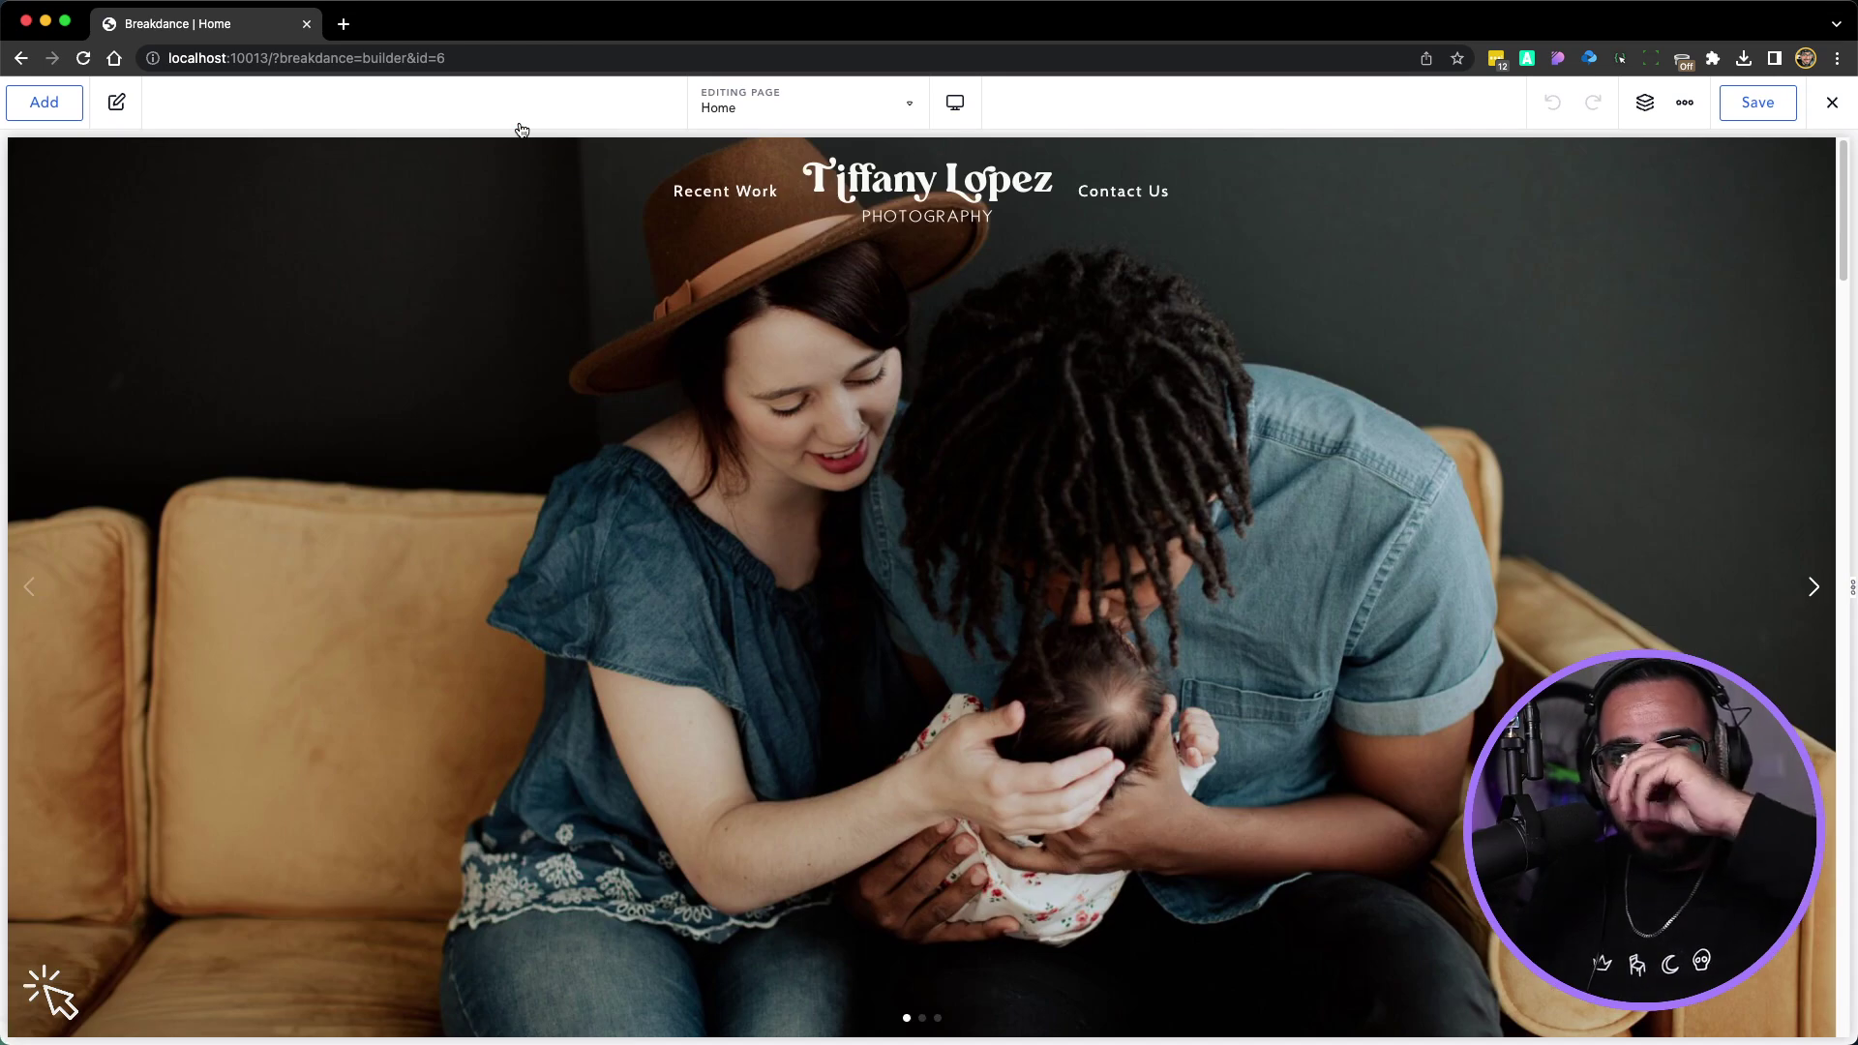
pyautogui.scroll(-12, 795, 363)
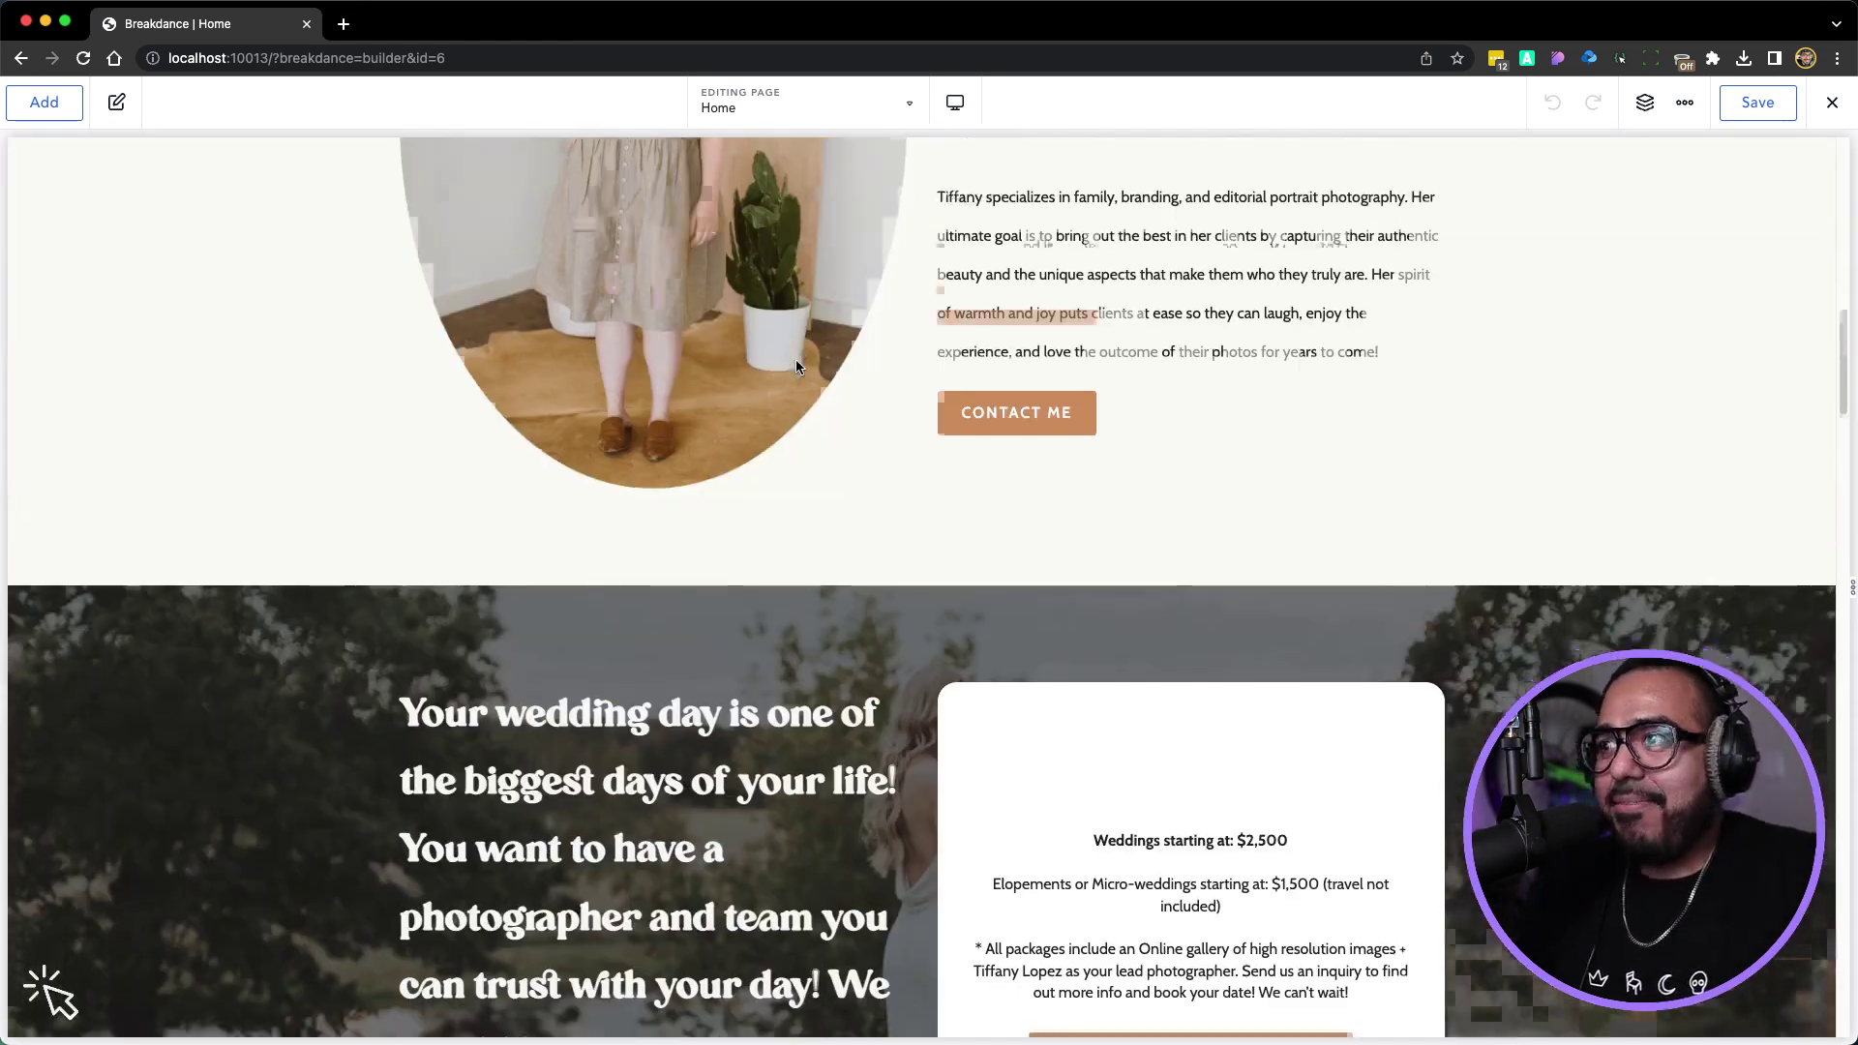
pyautogui.scroll(-15, 796, 366)
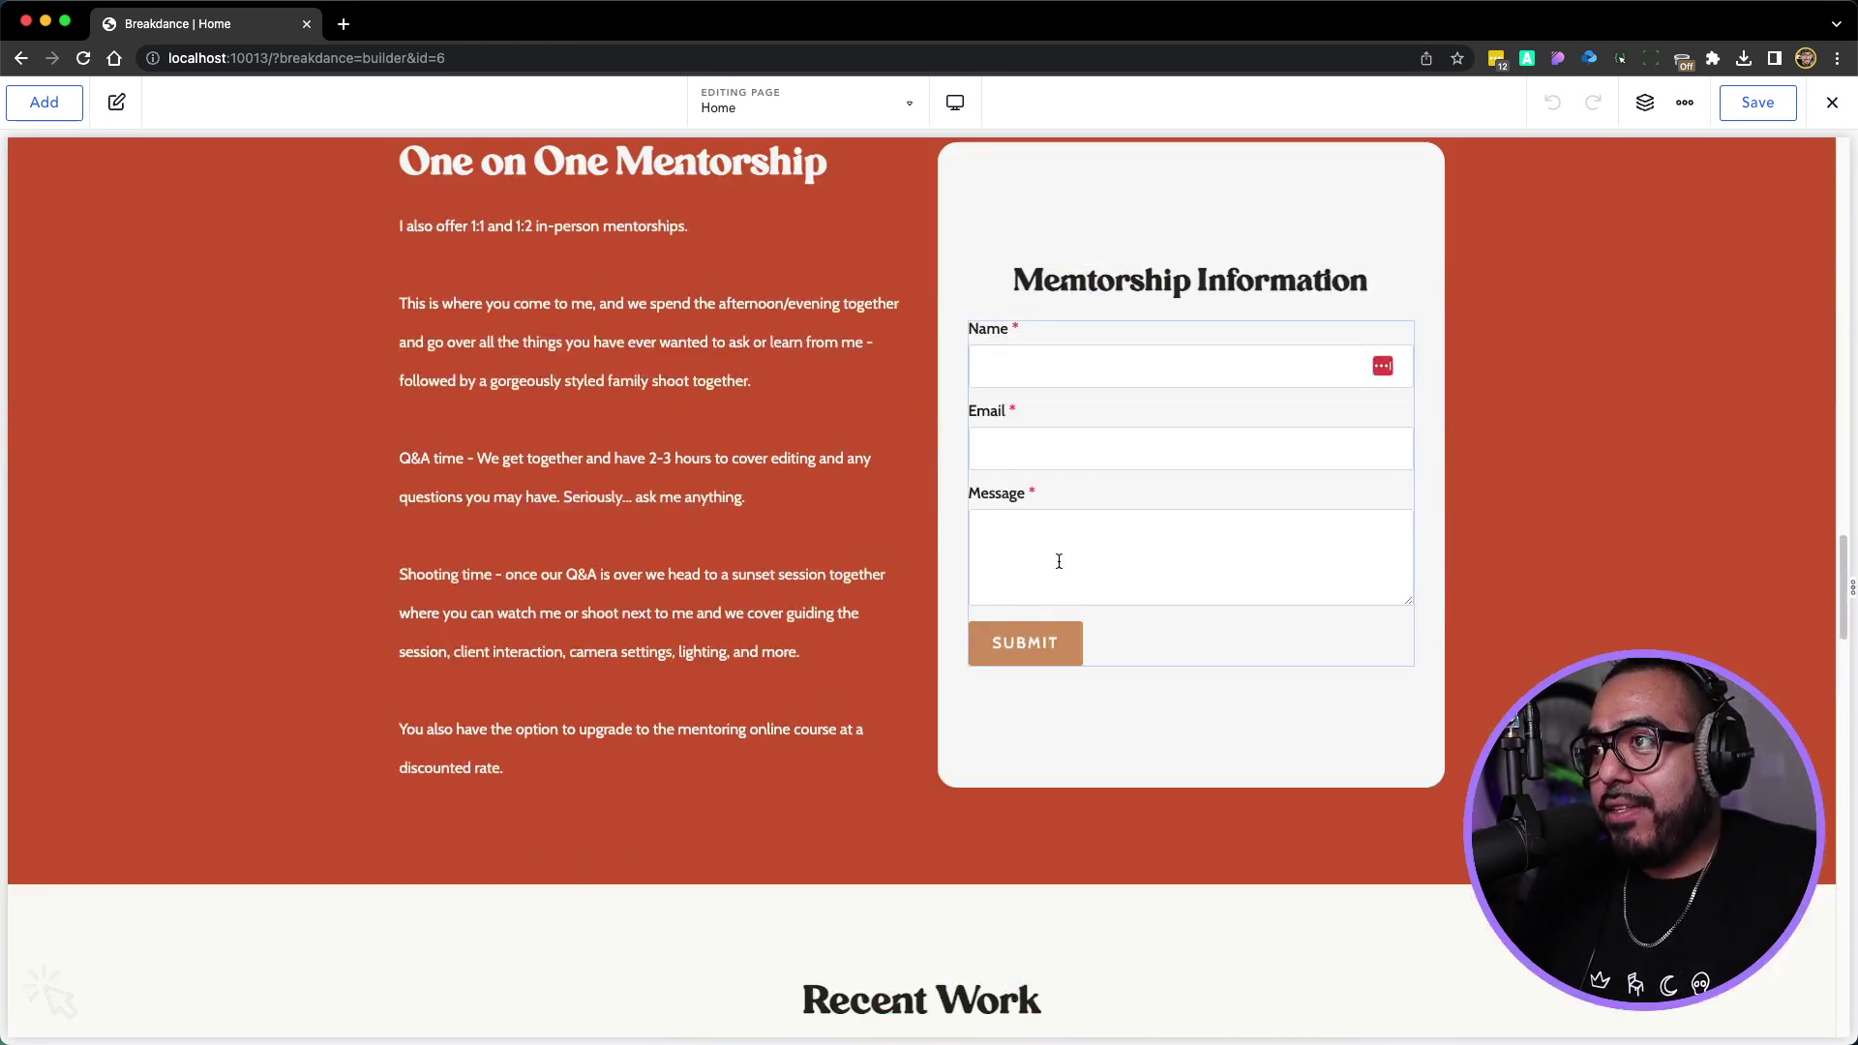
pyautogui.click(1059, 562)
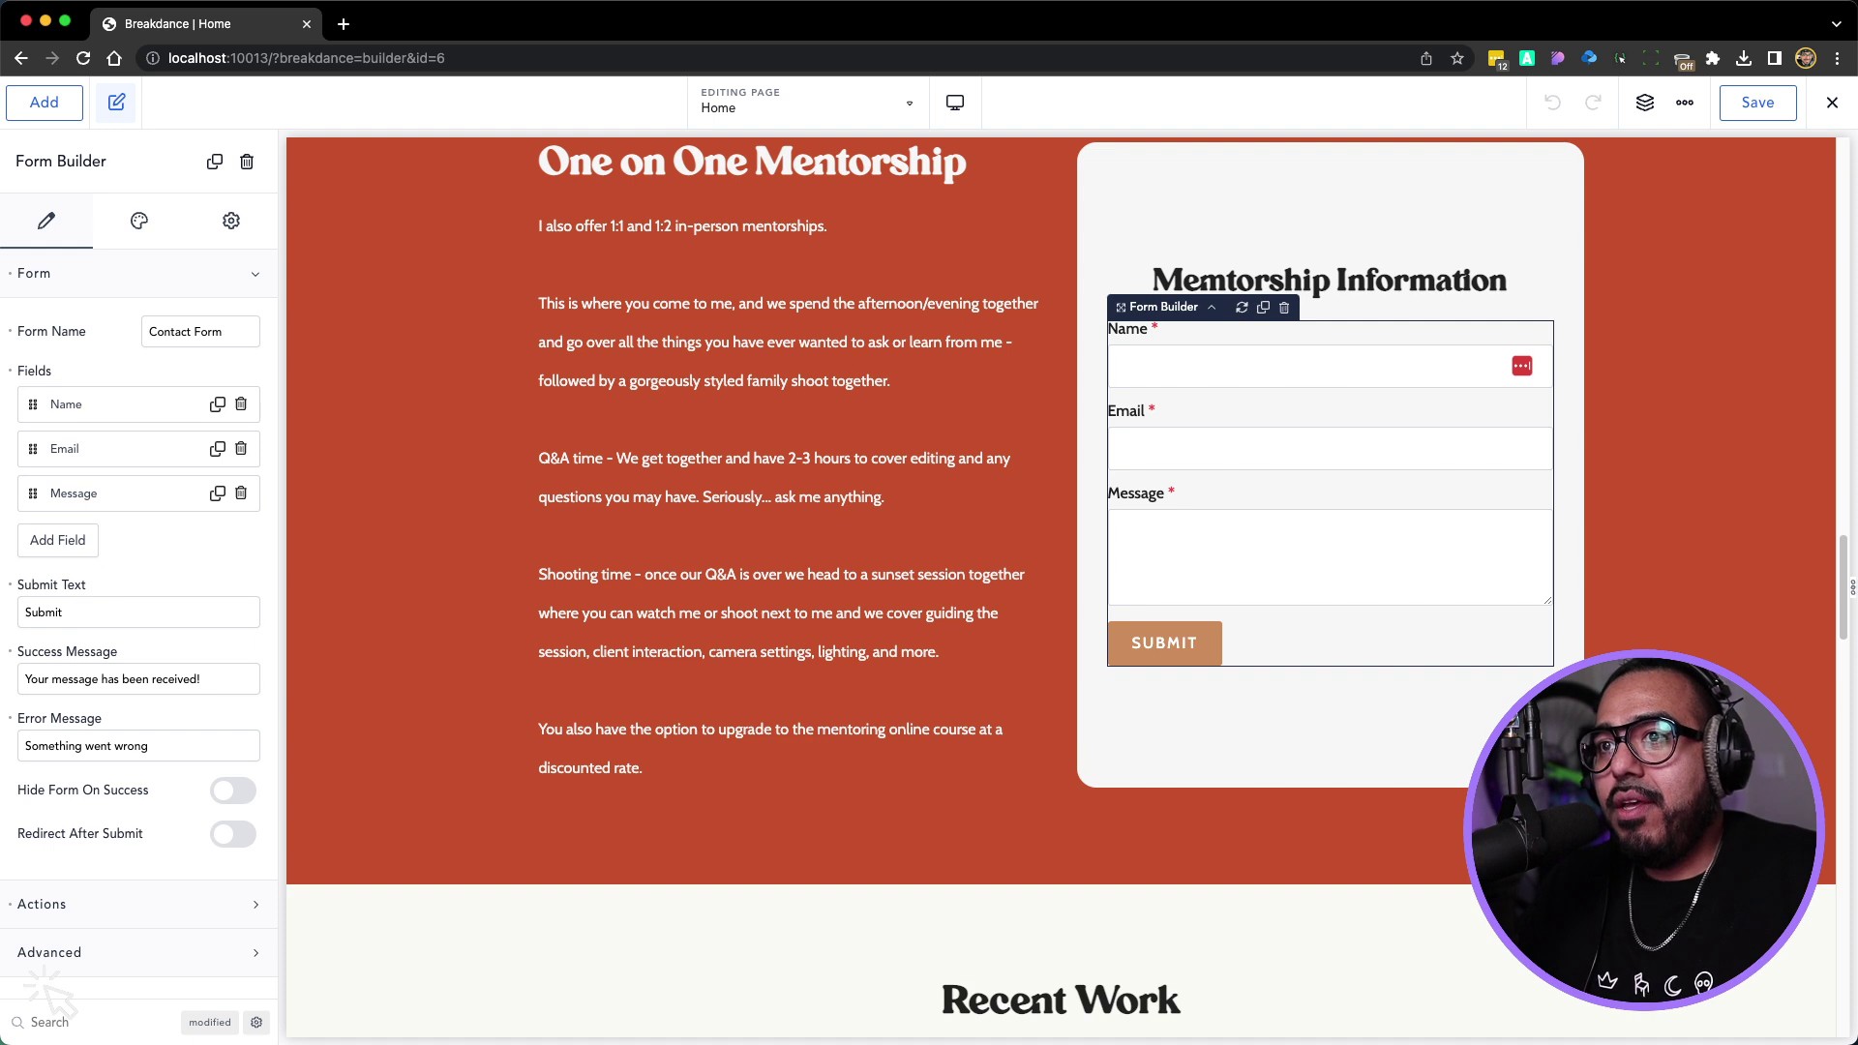
# Delete the Message field and add a Phone Number field labelled 'Phone Number'
pyautogui.click(241, 494)
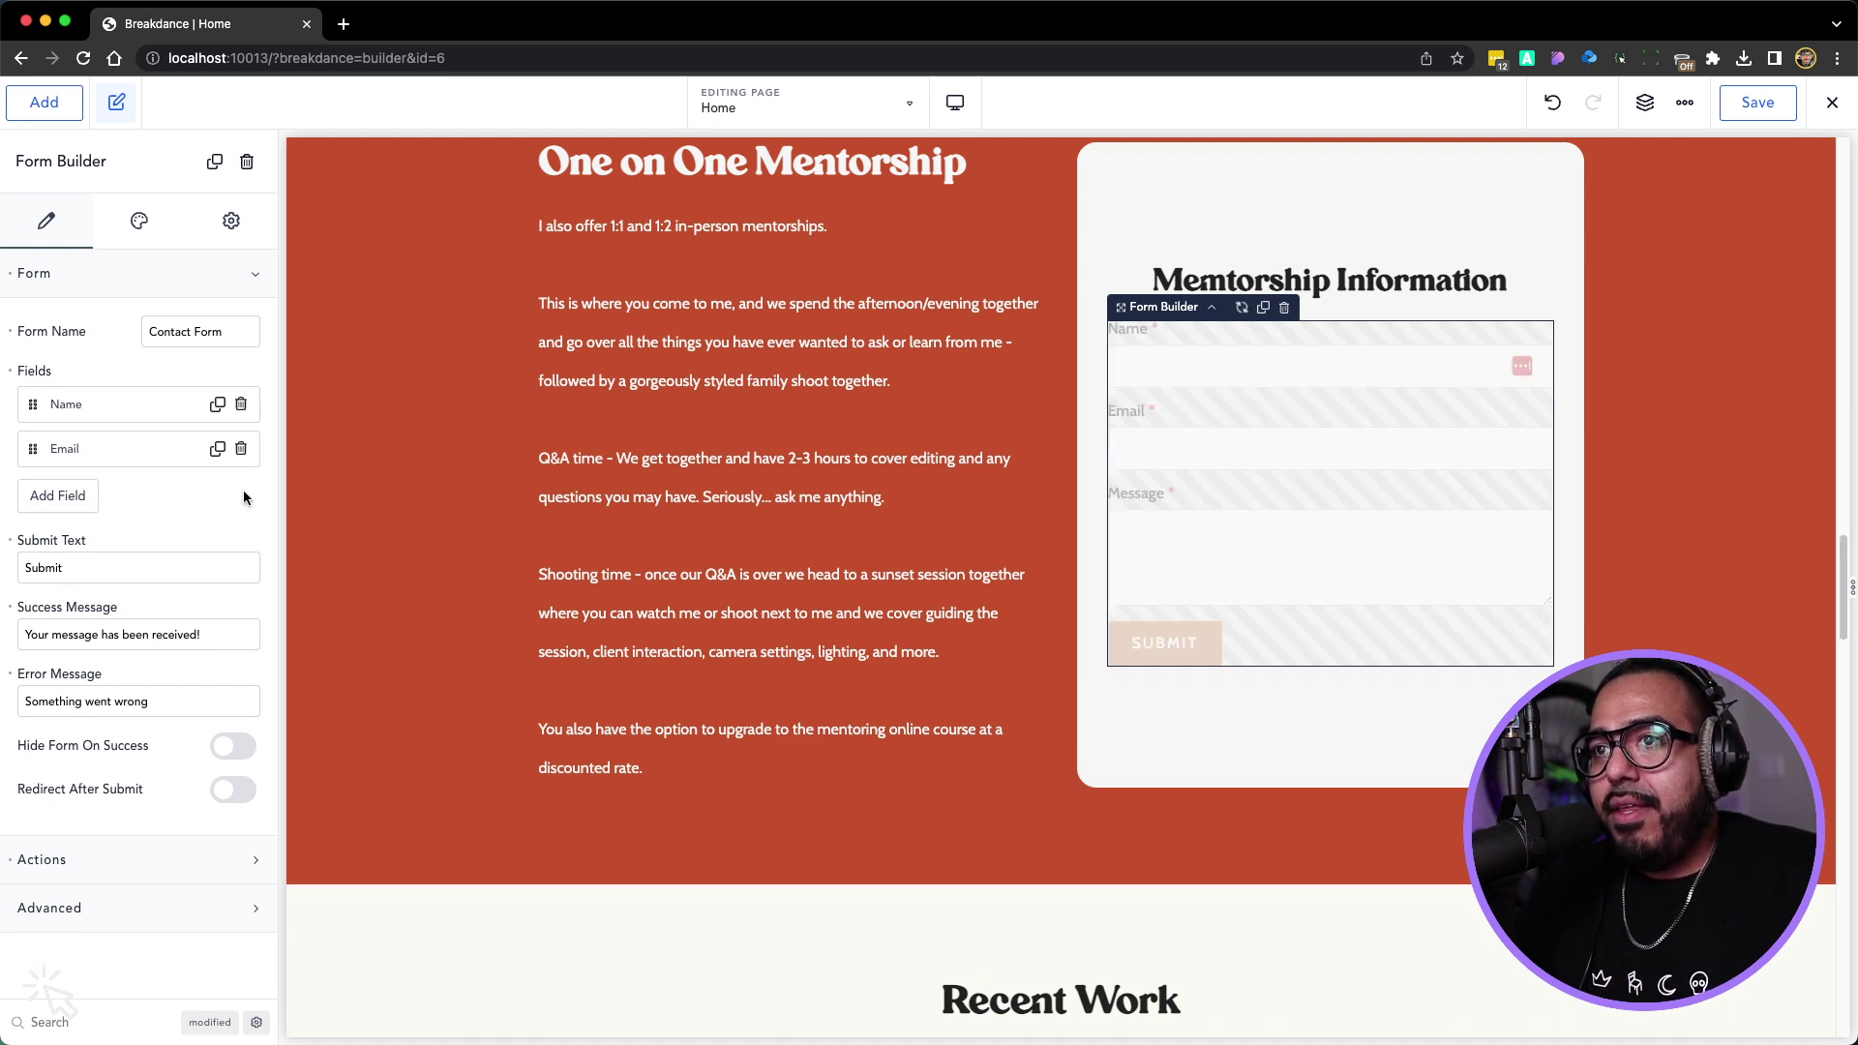
pyautogui.click(55, 496)
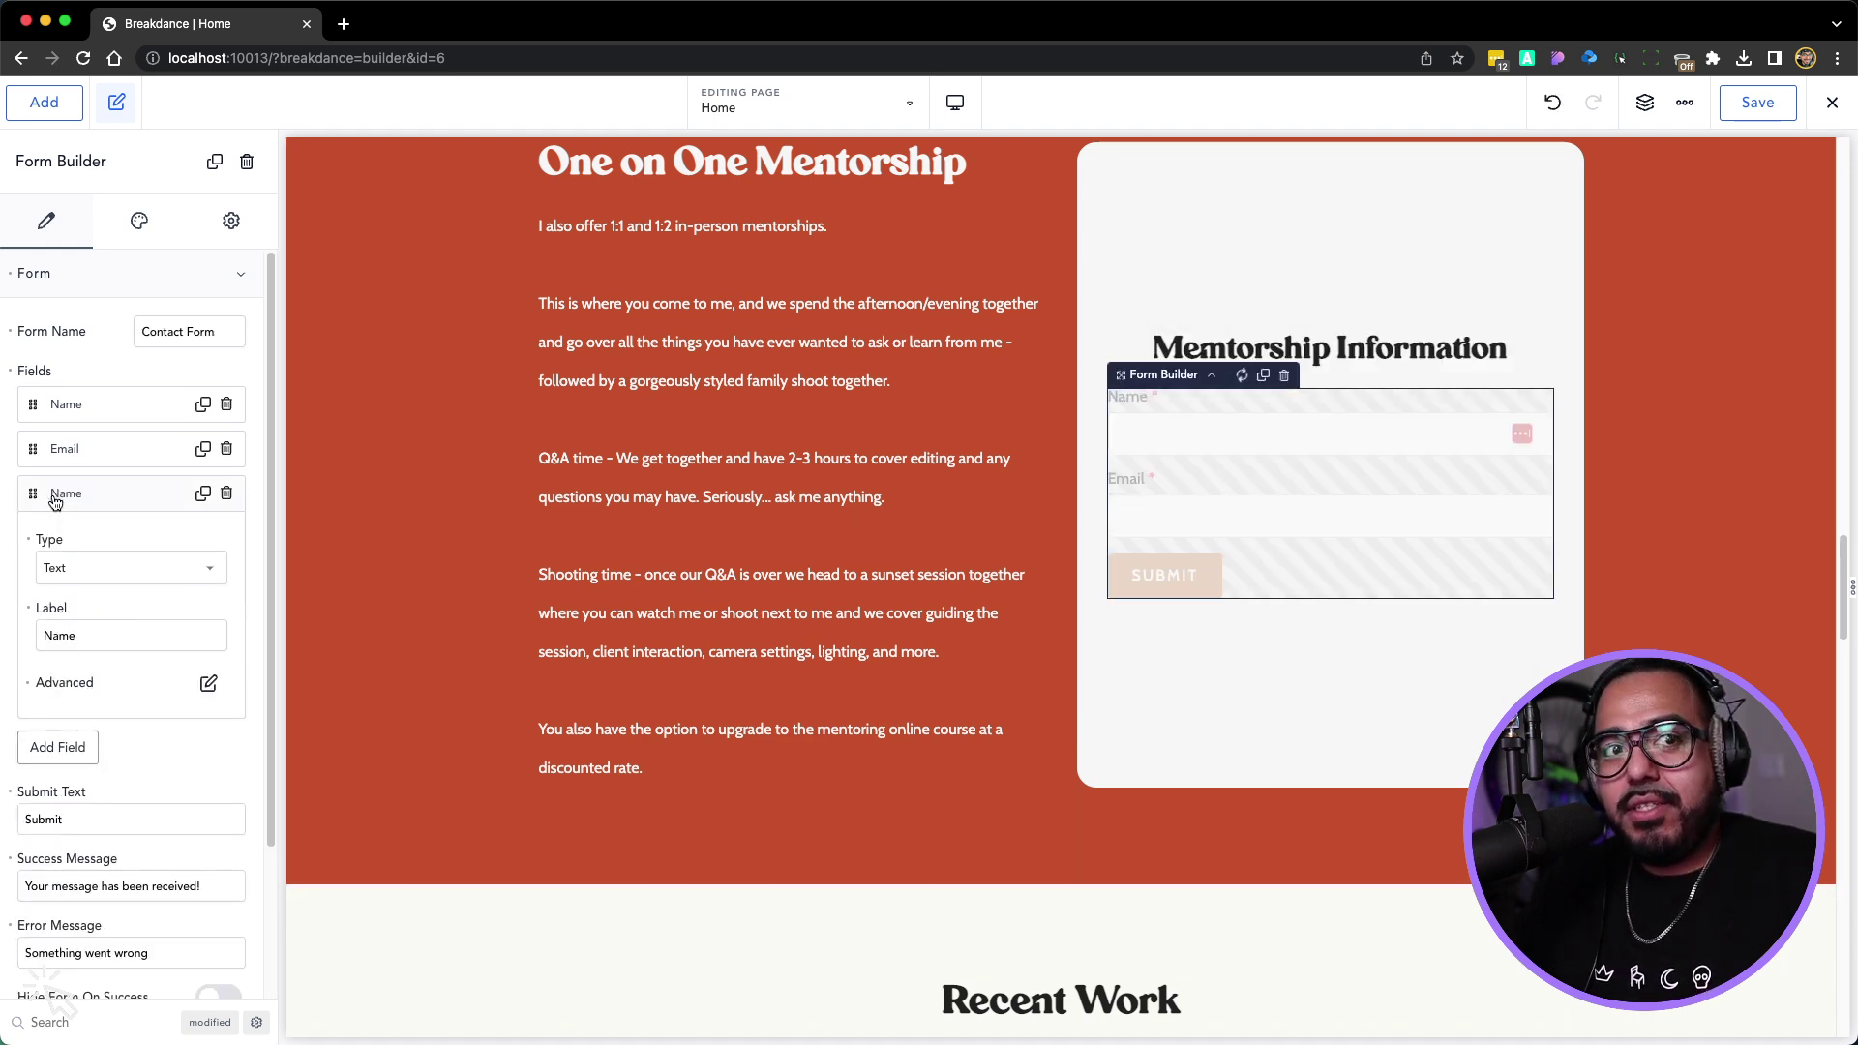
pyautogui.click(79, 576)
pyautogui.click(101, 735)
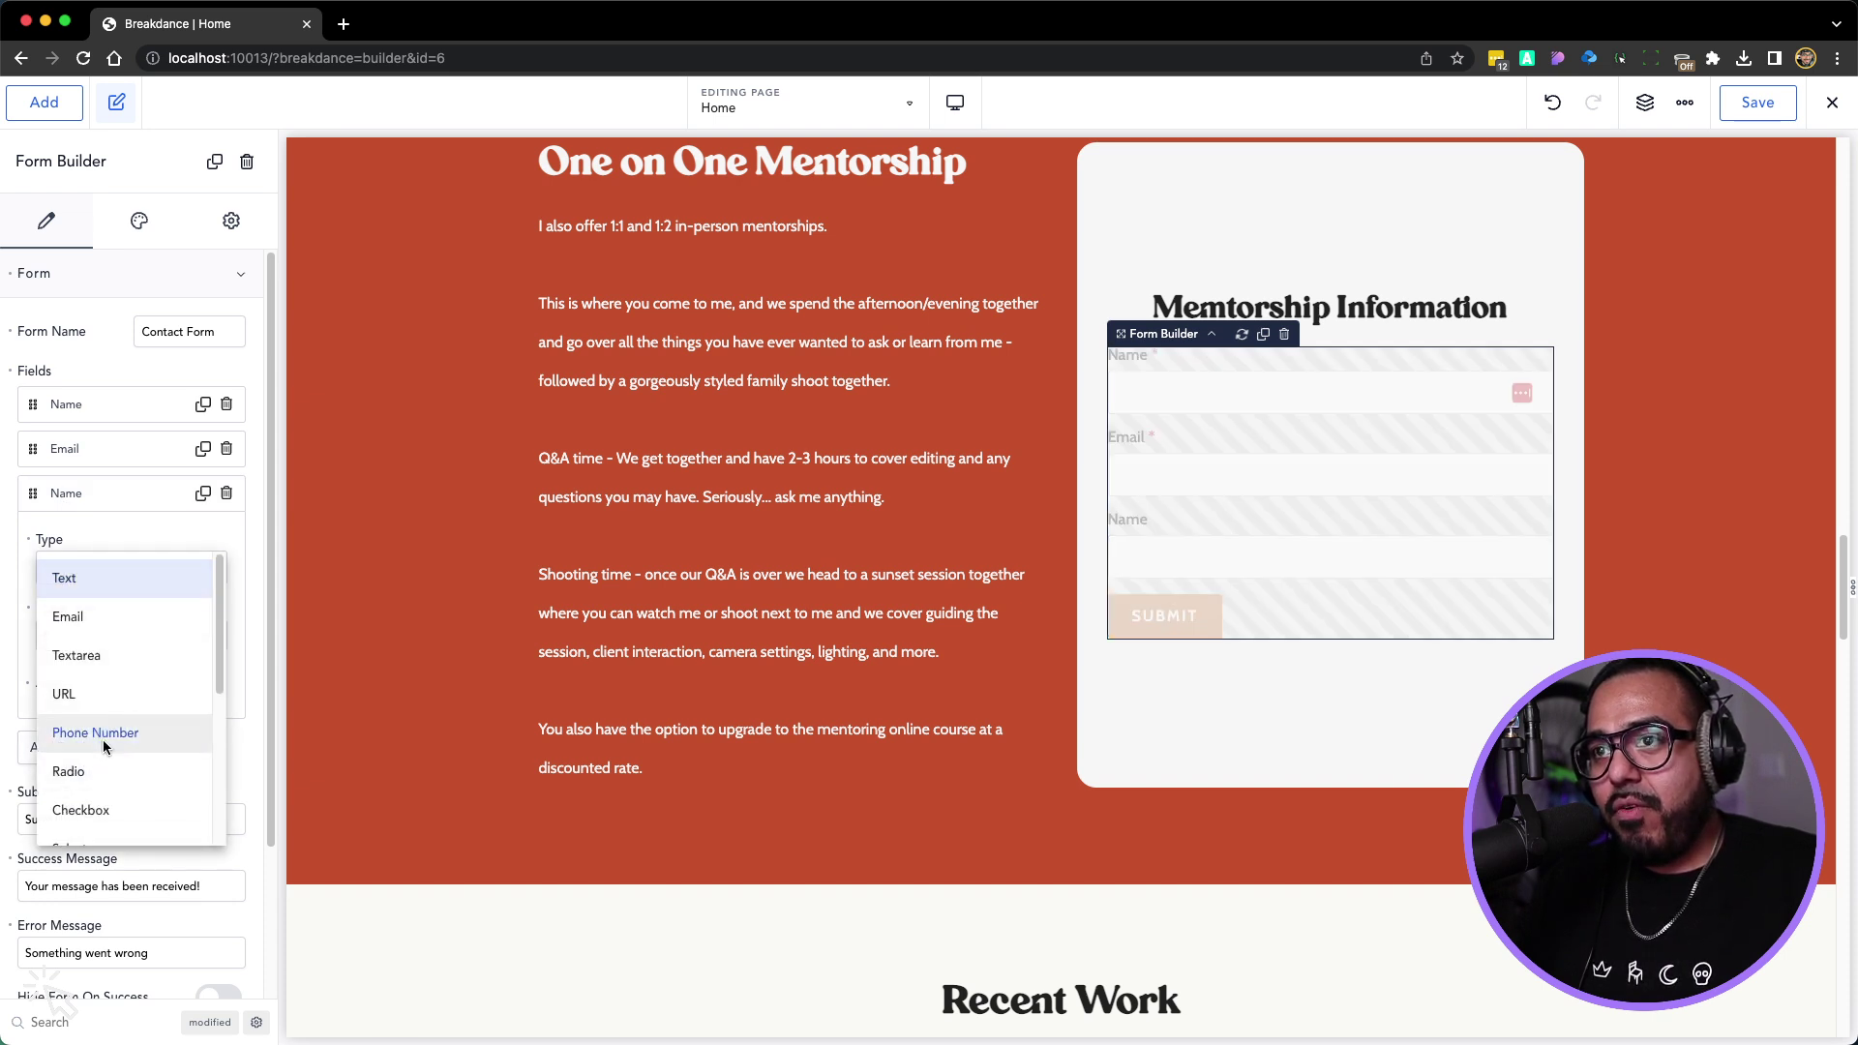
pyautogui.doubleClick(67, 634)
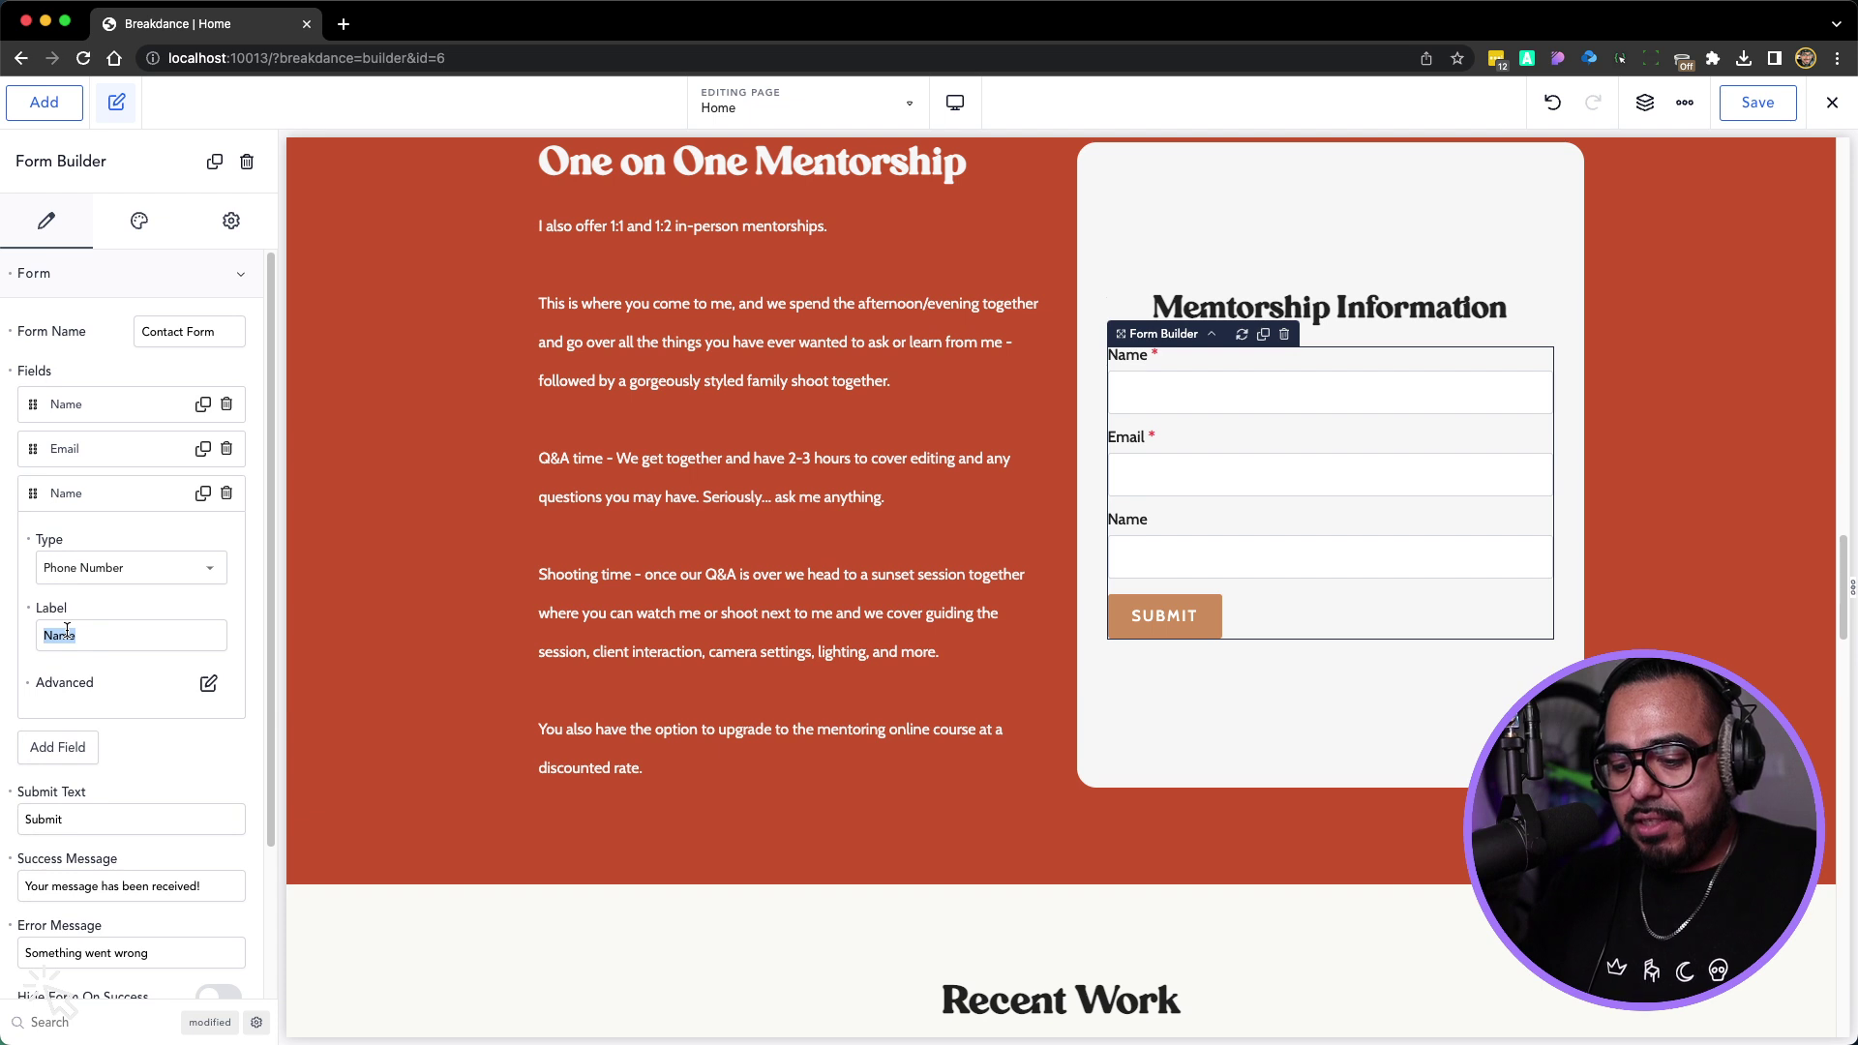
pyautogui.write('Phone Number')
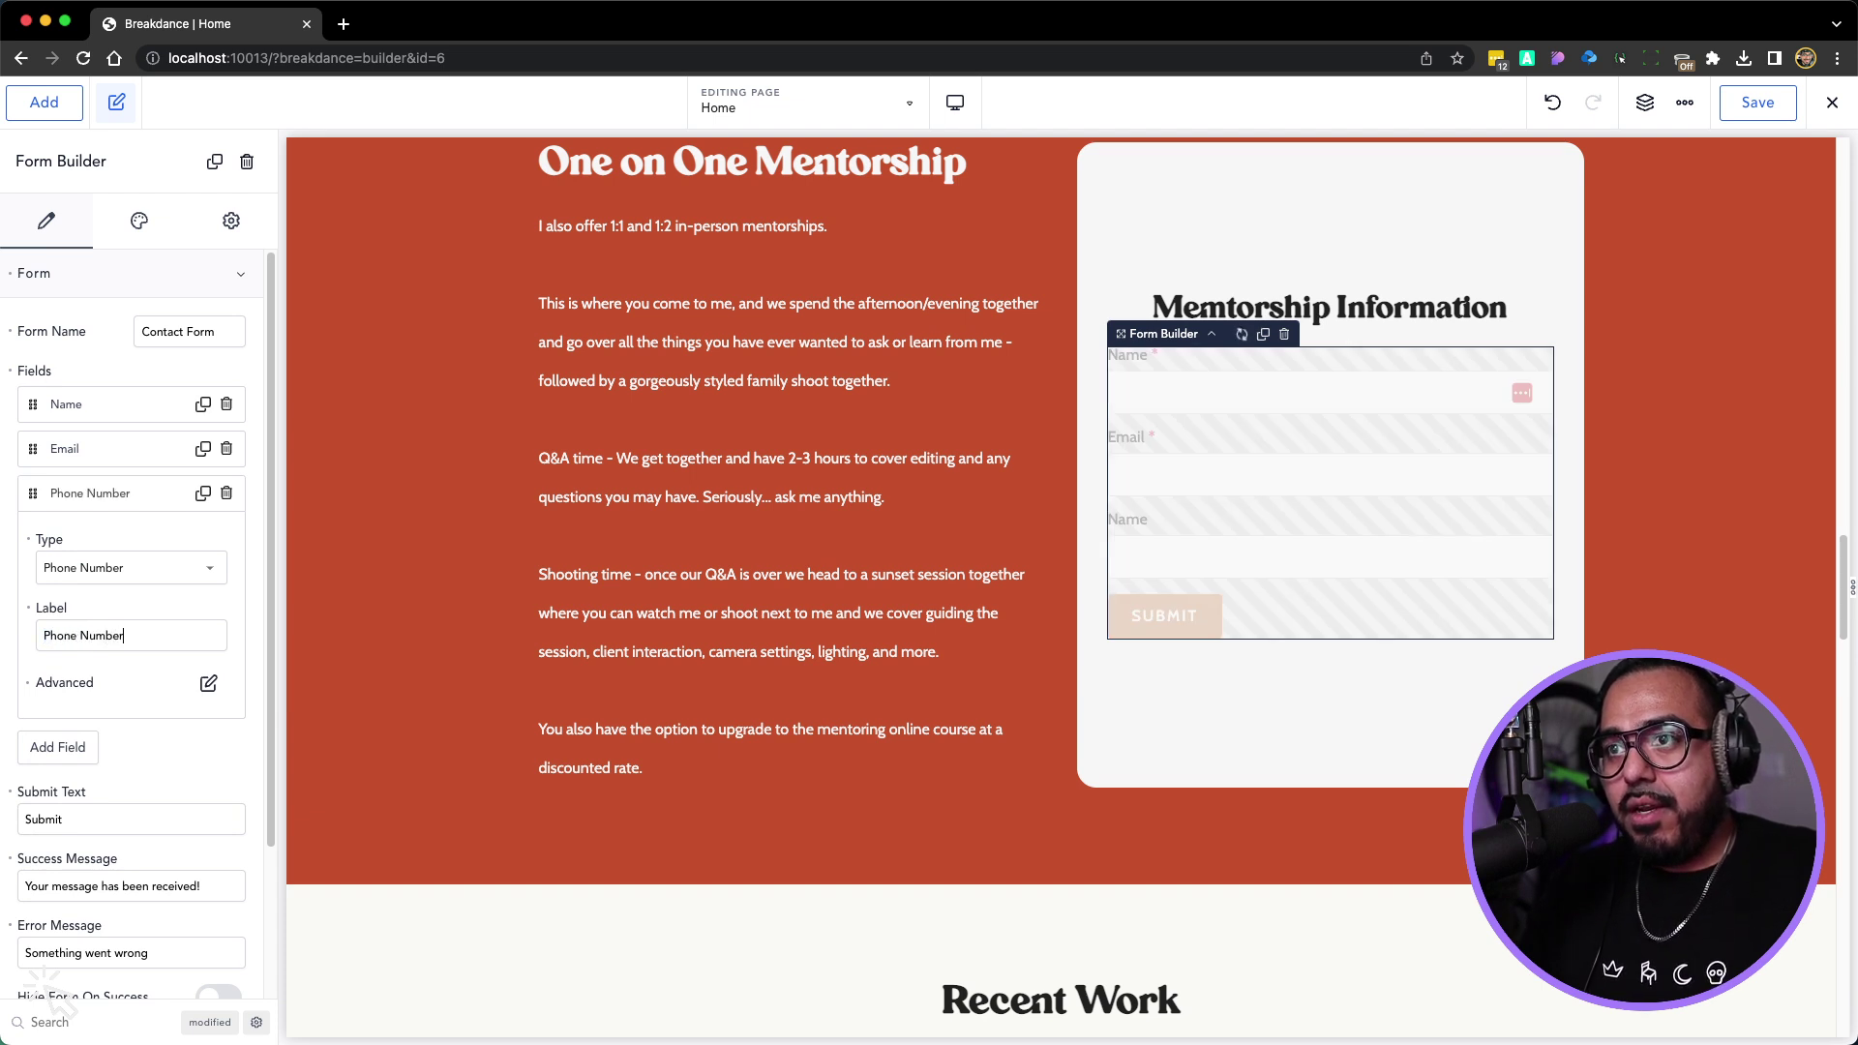
# Add a Date field labelled 'Best day to contact you'
pyautogui.click(39, 750)
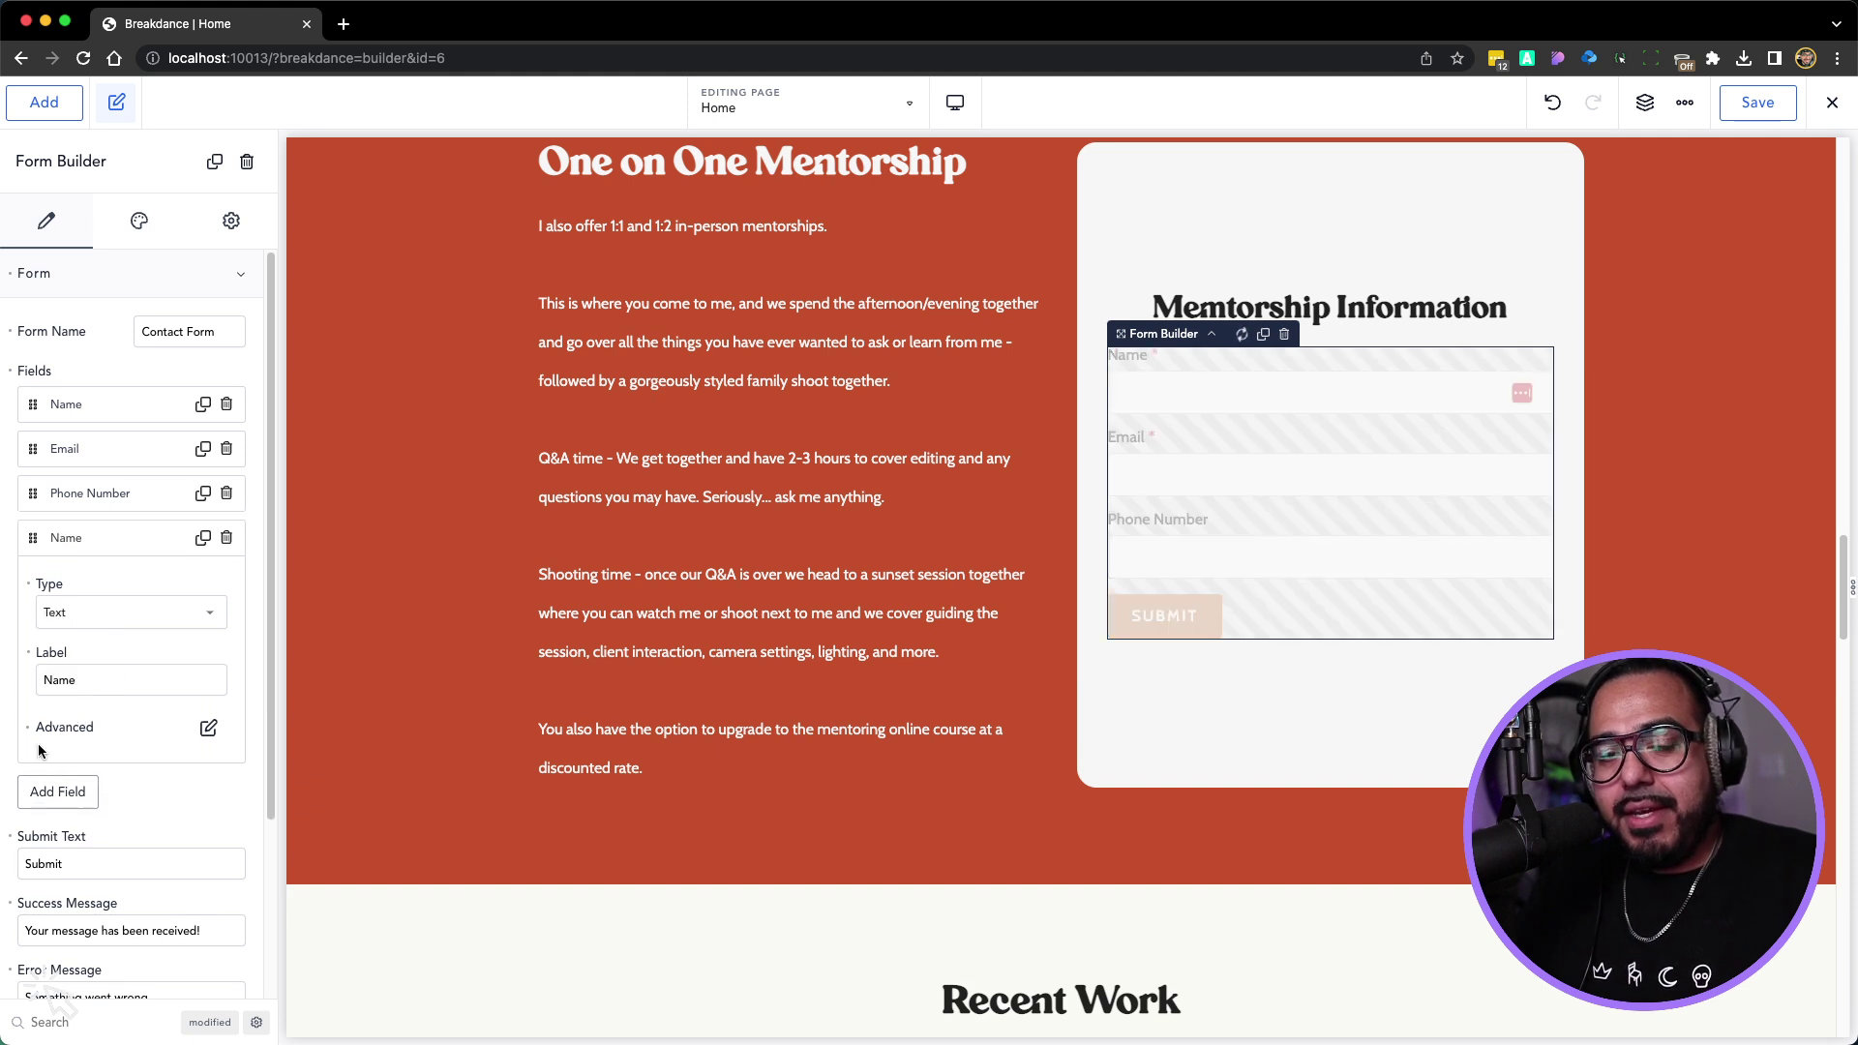
pyautogui.click(77, 615)
pyautogui.scroll(-5, 112, 690)
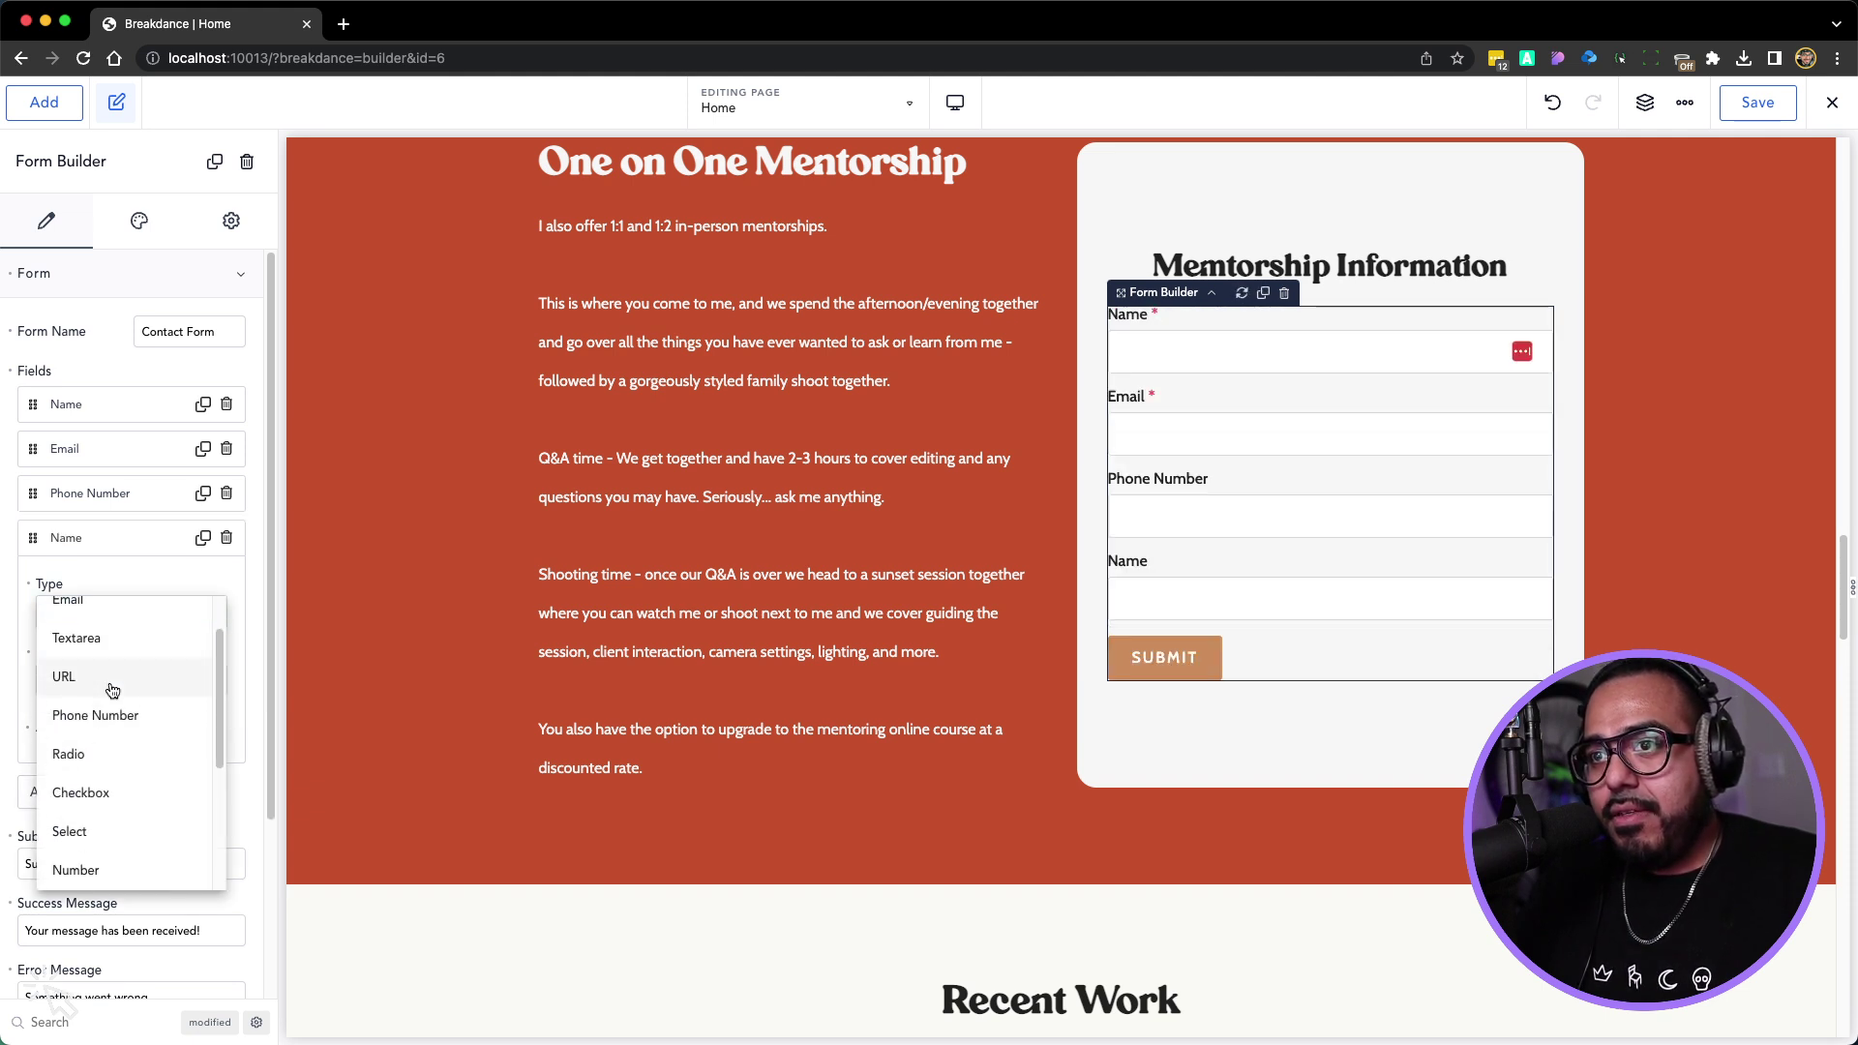
pyautogui.click(71, 773)
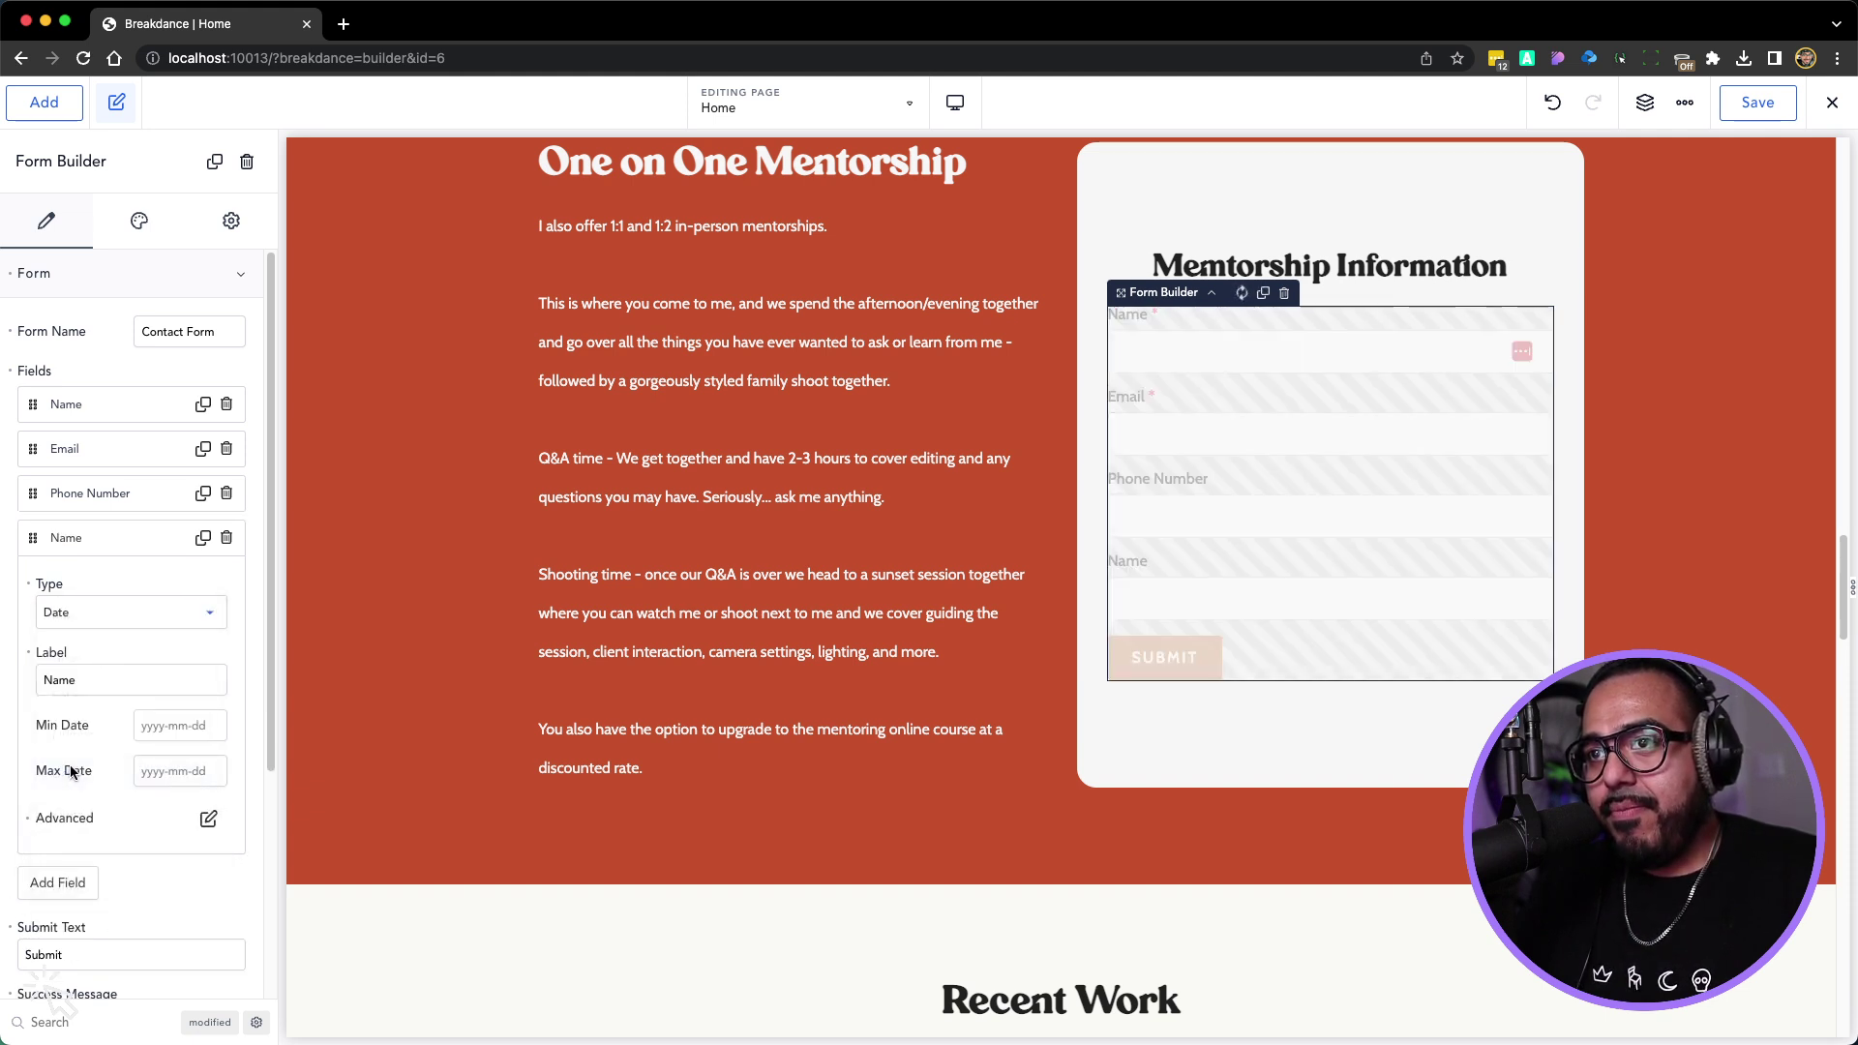
pyautogui.doubleClick(71, 679)
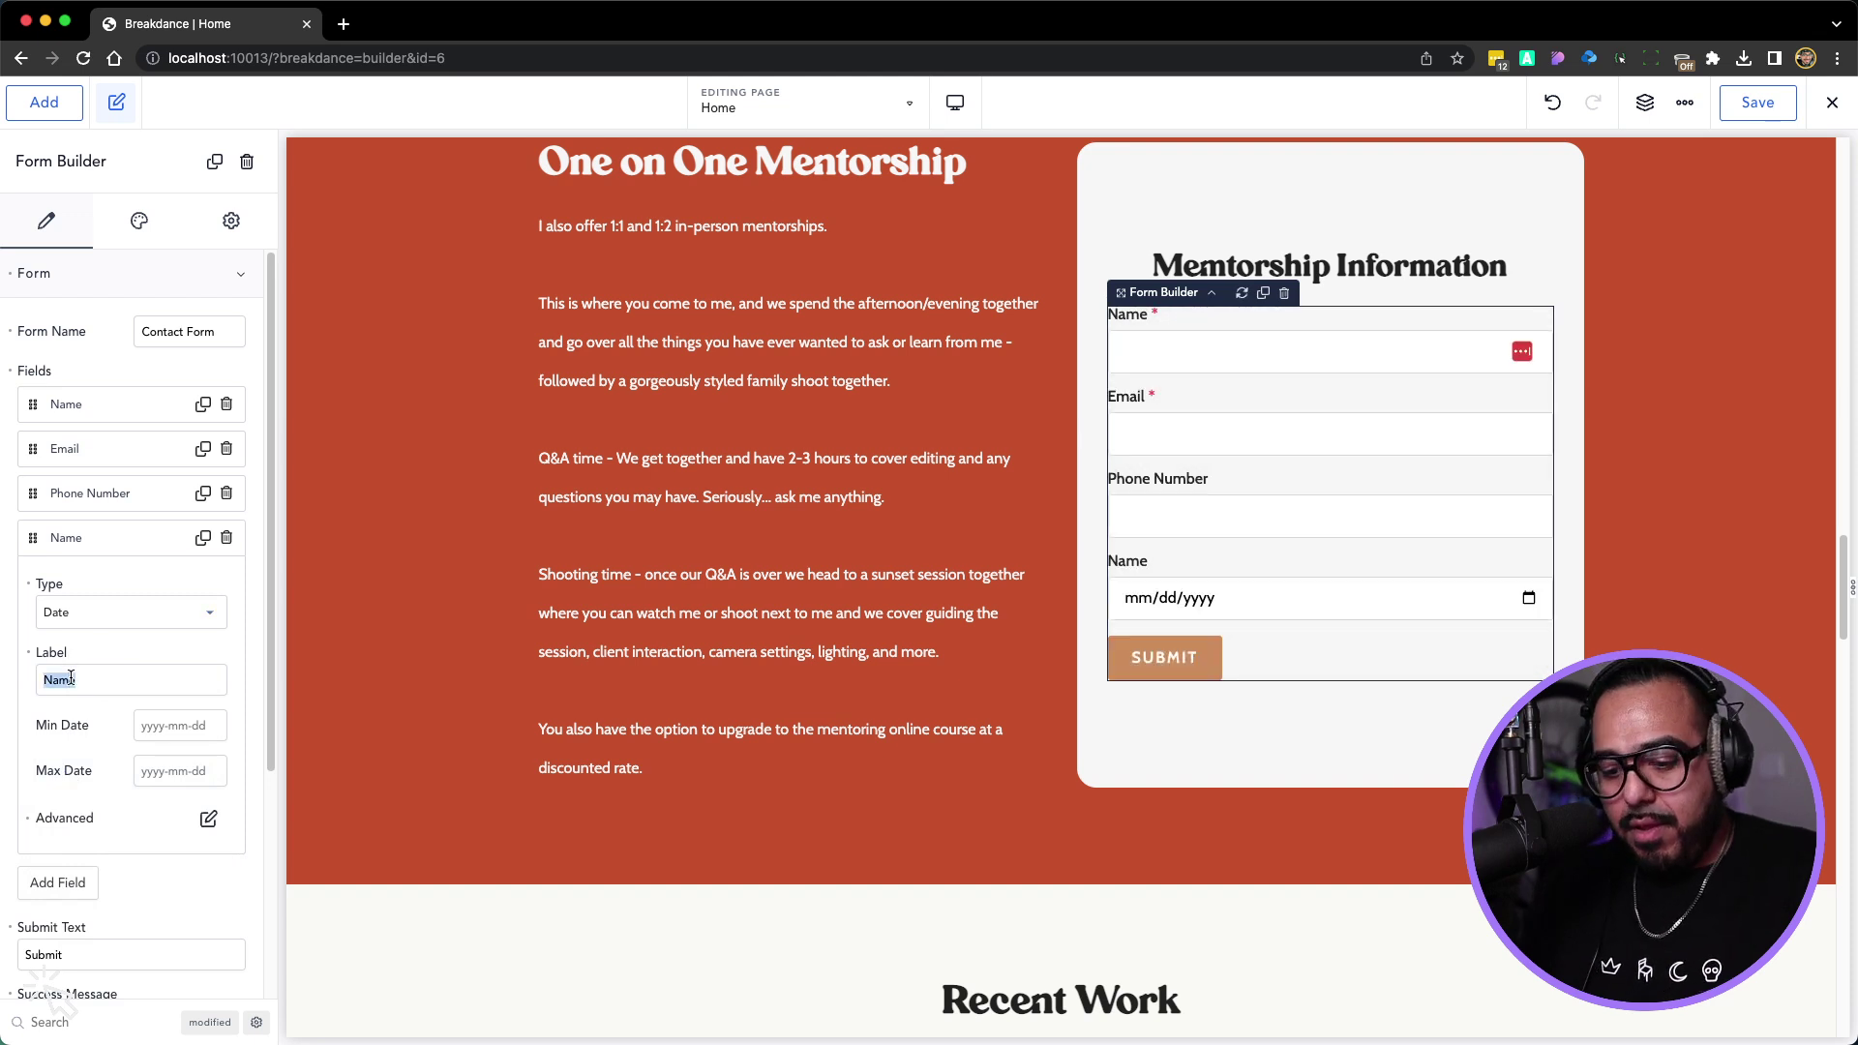
pyautogui.write('Best Date')
pyautogui.press('BackSpace')
pyautogui.press('BackSpace')
pyautogui.press('BackSpace')
pyautogui.write('ay t')
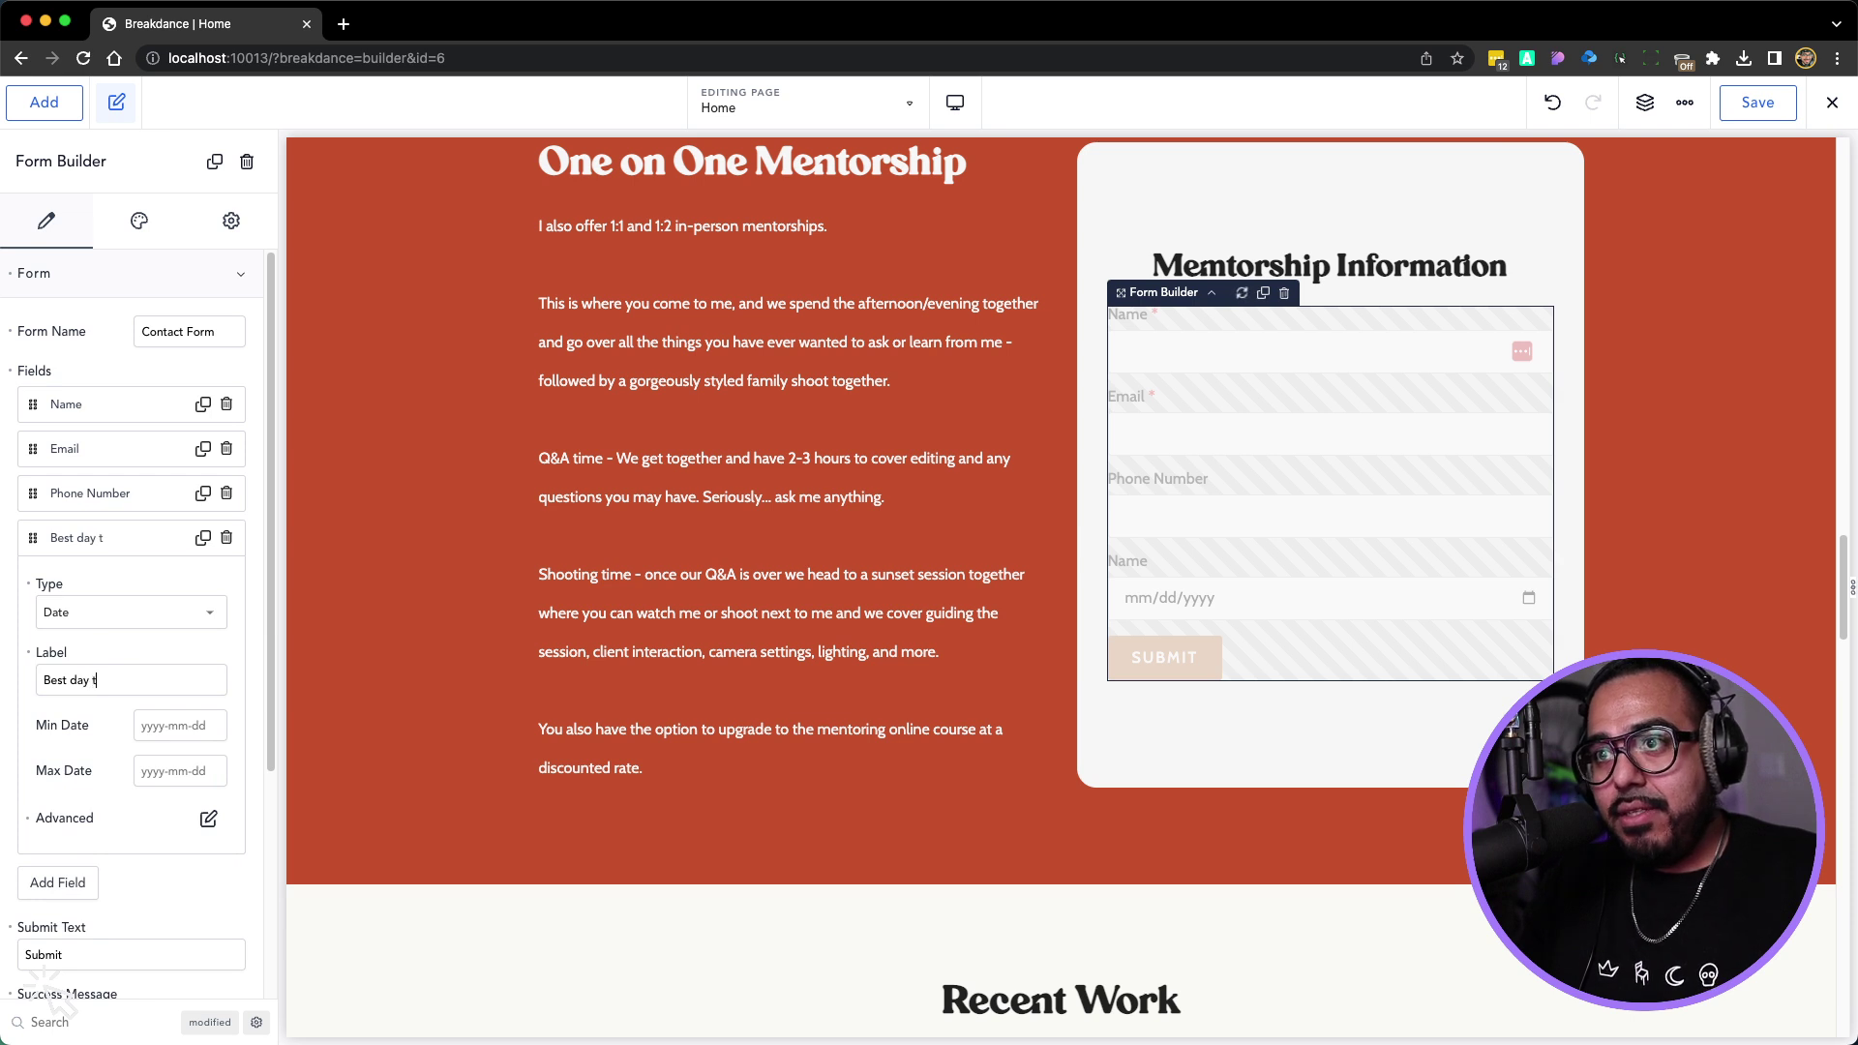
pyautogui.write('o contact')
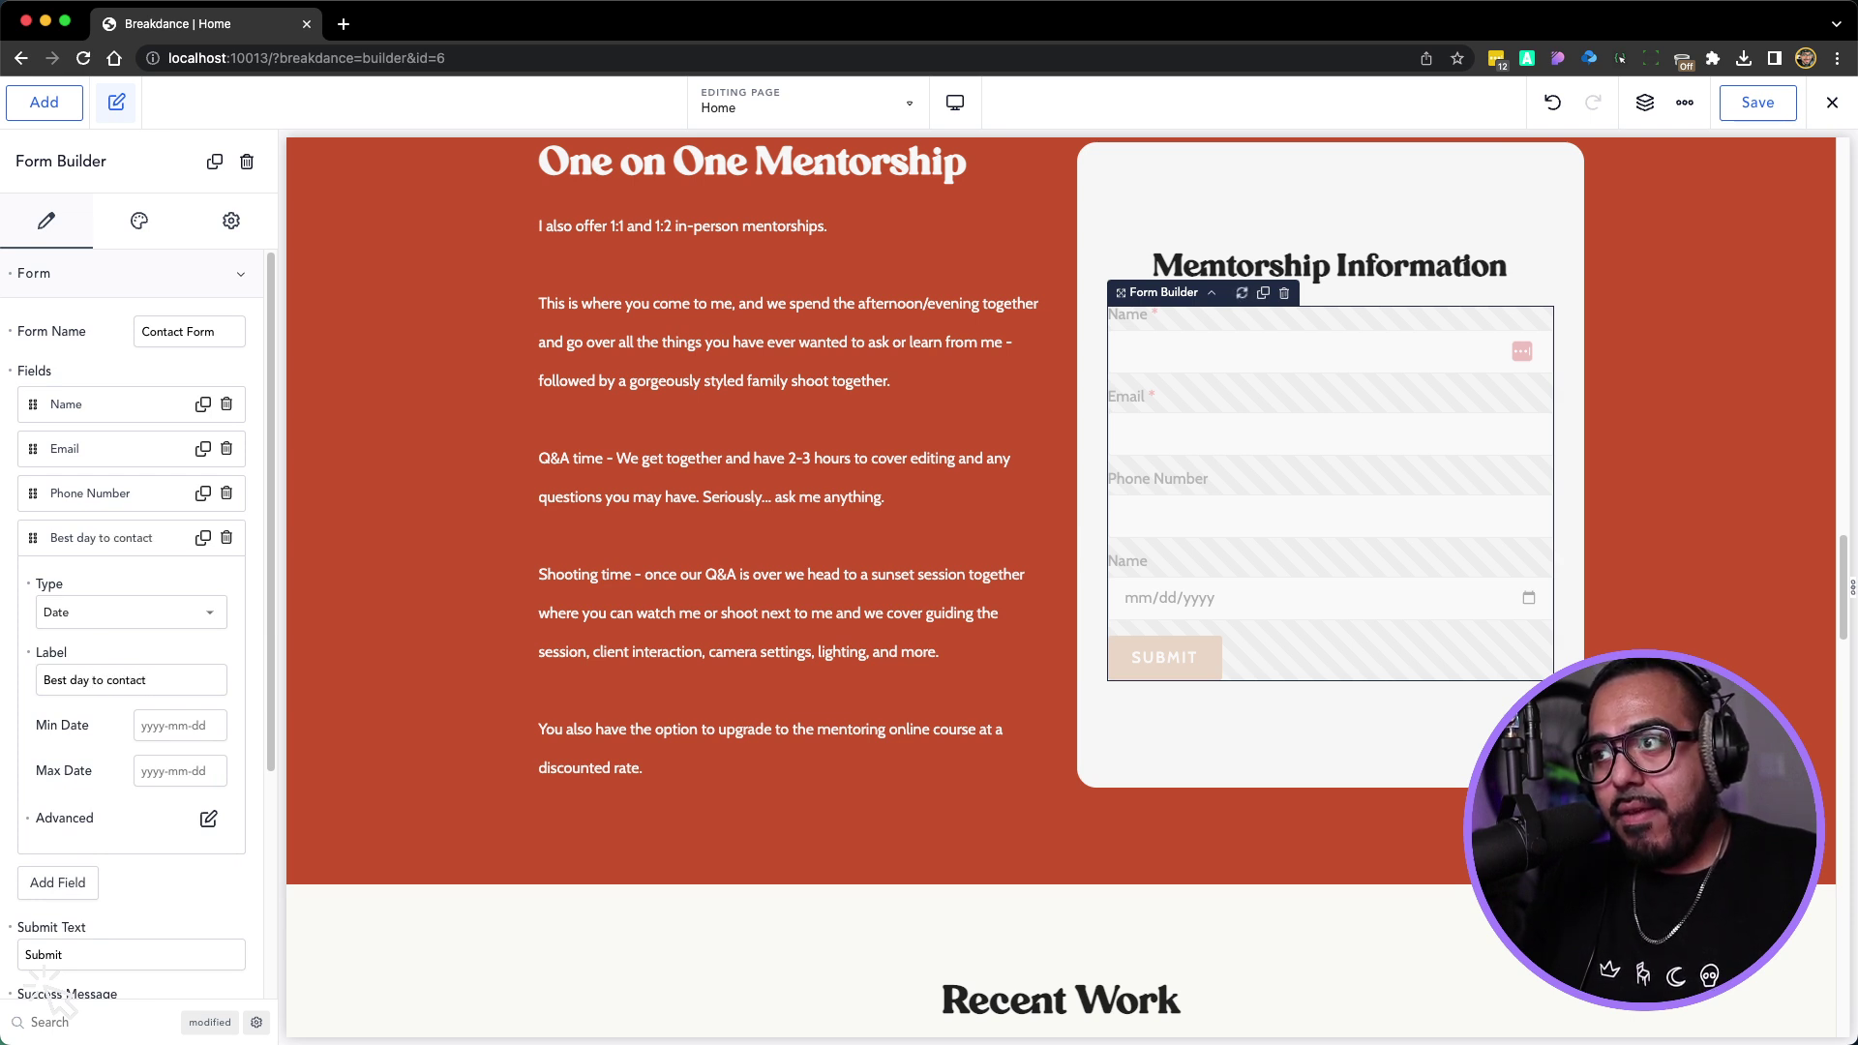
pyautogui.write(' you')
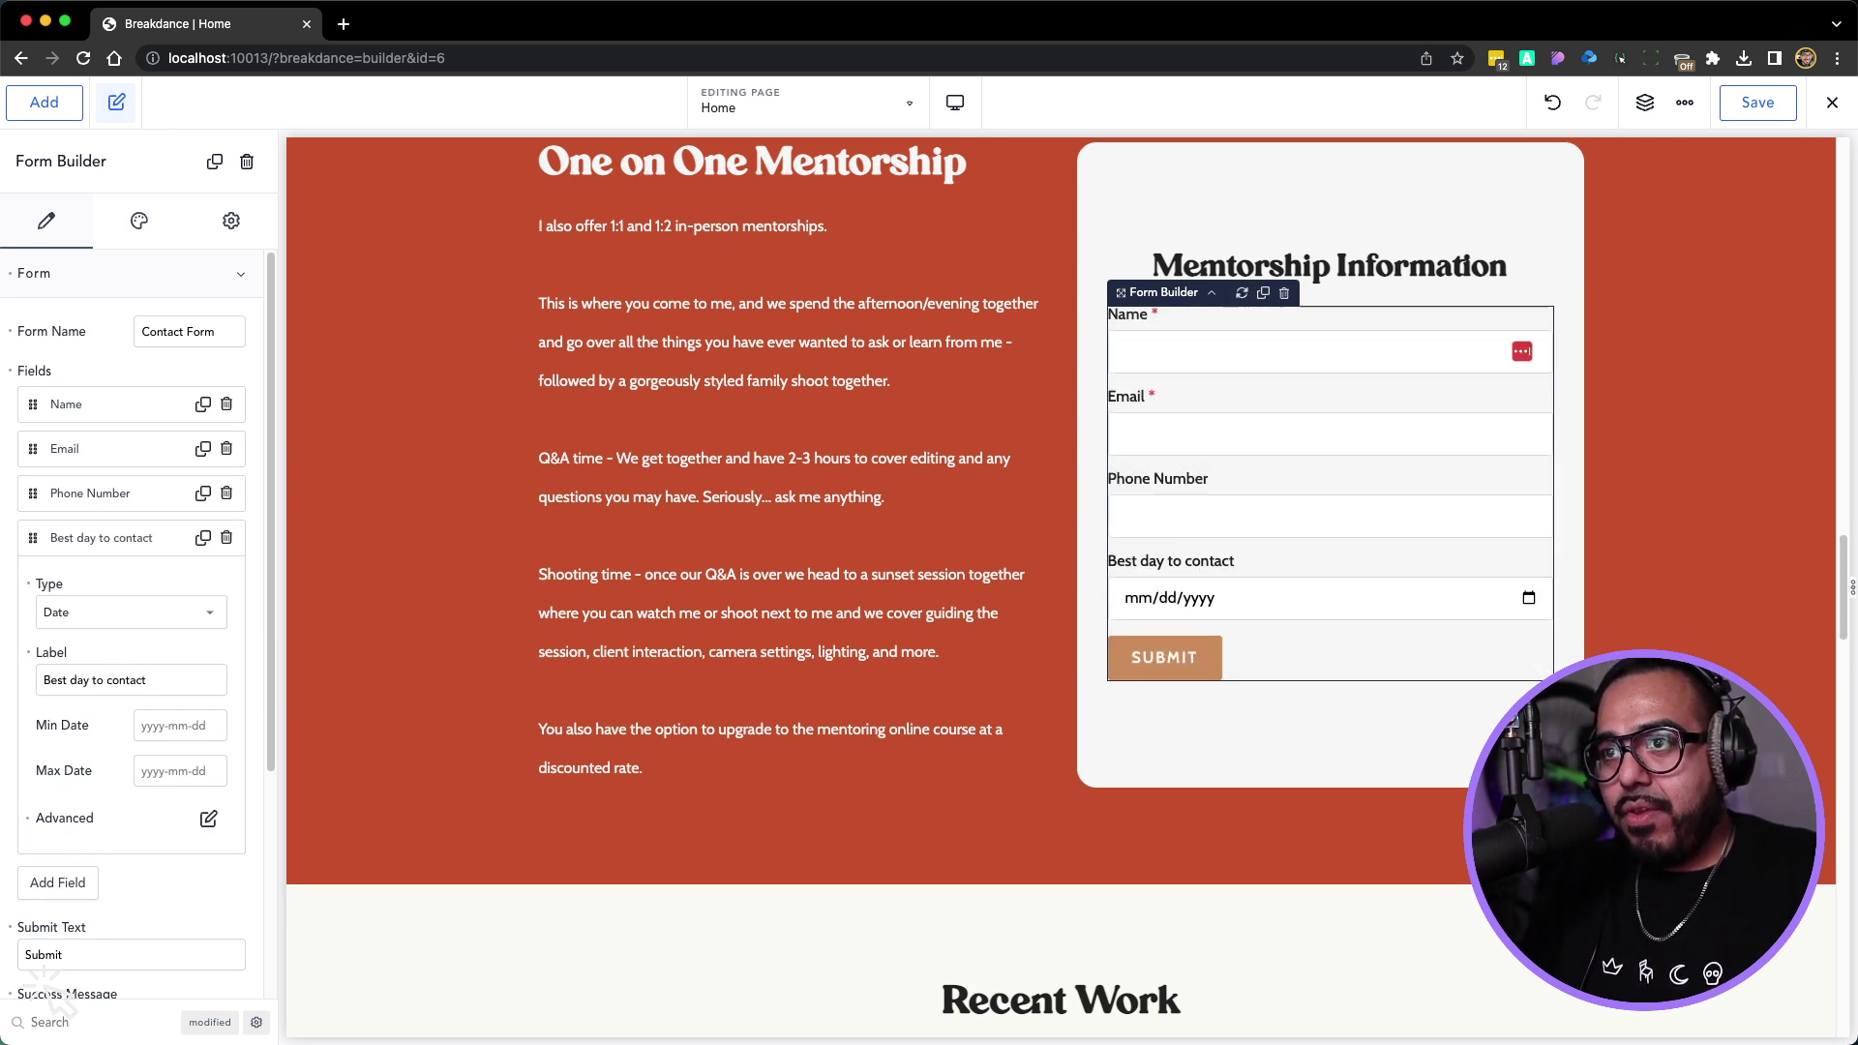
# Add a Time field labelled 'Best Time To Contact You' after the date field
pyautogui.click(68, 885)
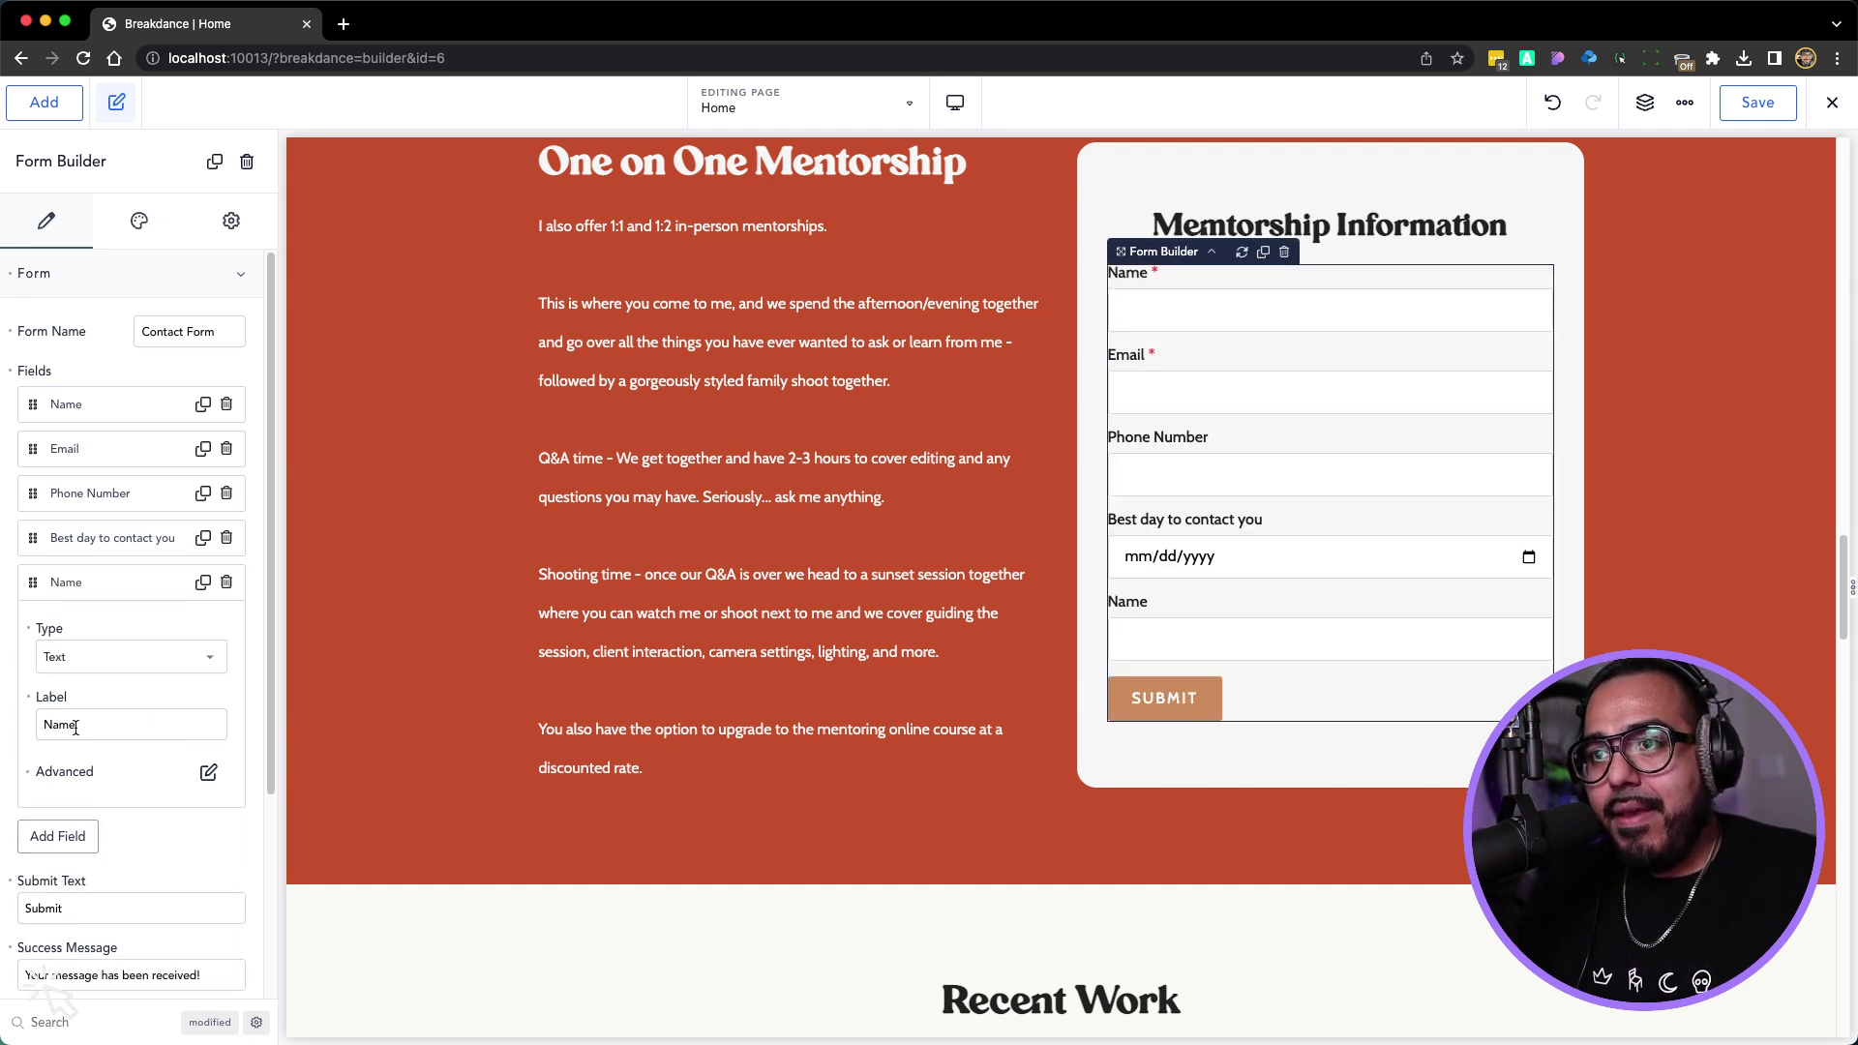
pyautogui.click(81, 661)
pyautogui.scroll(-1, 77, 788)
pyautogui.scroll(-3, 78, 804)
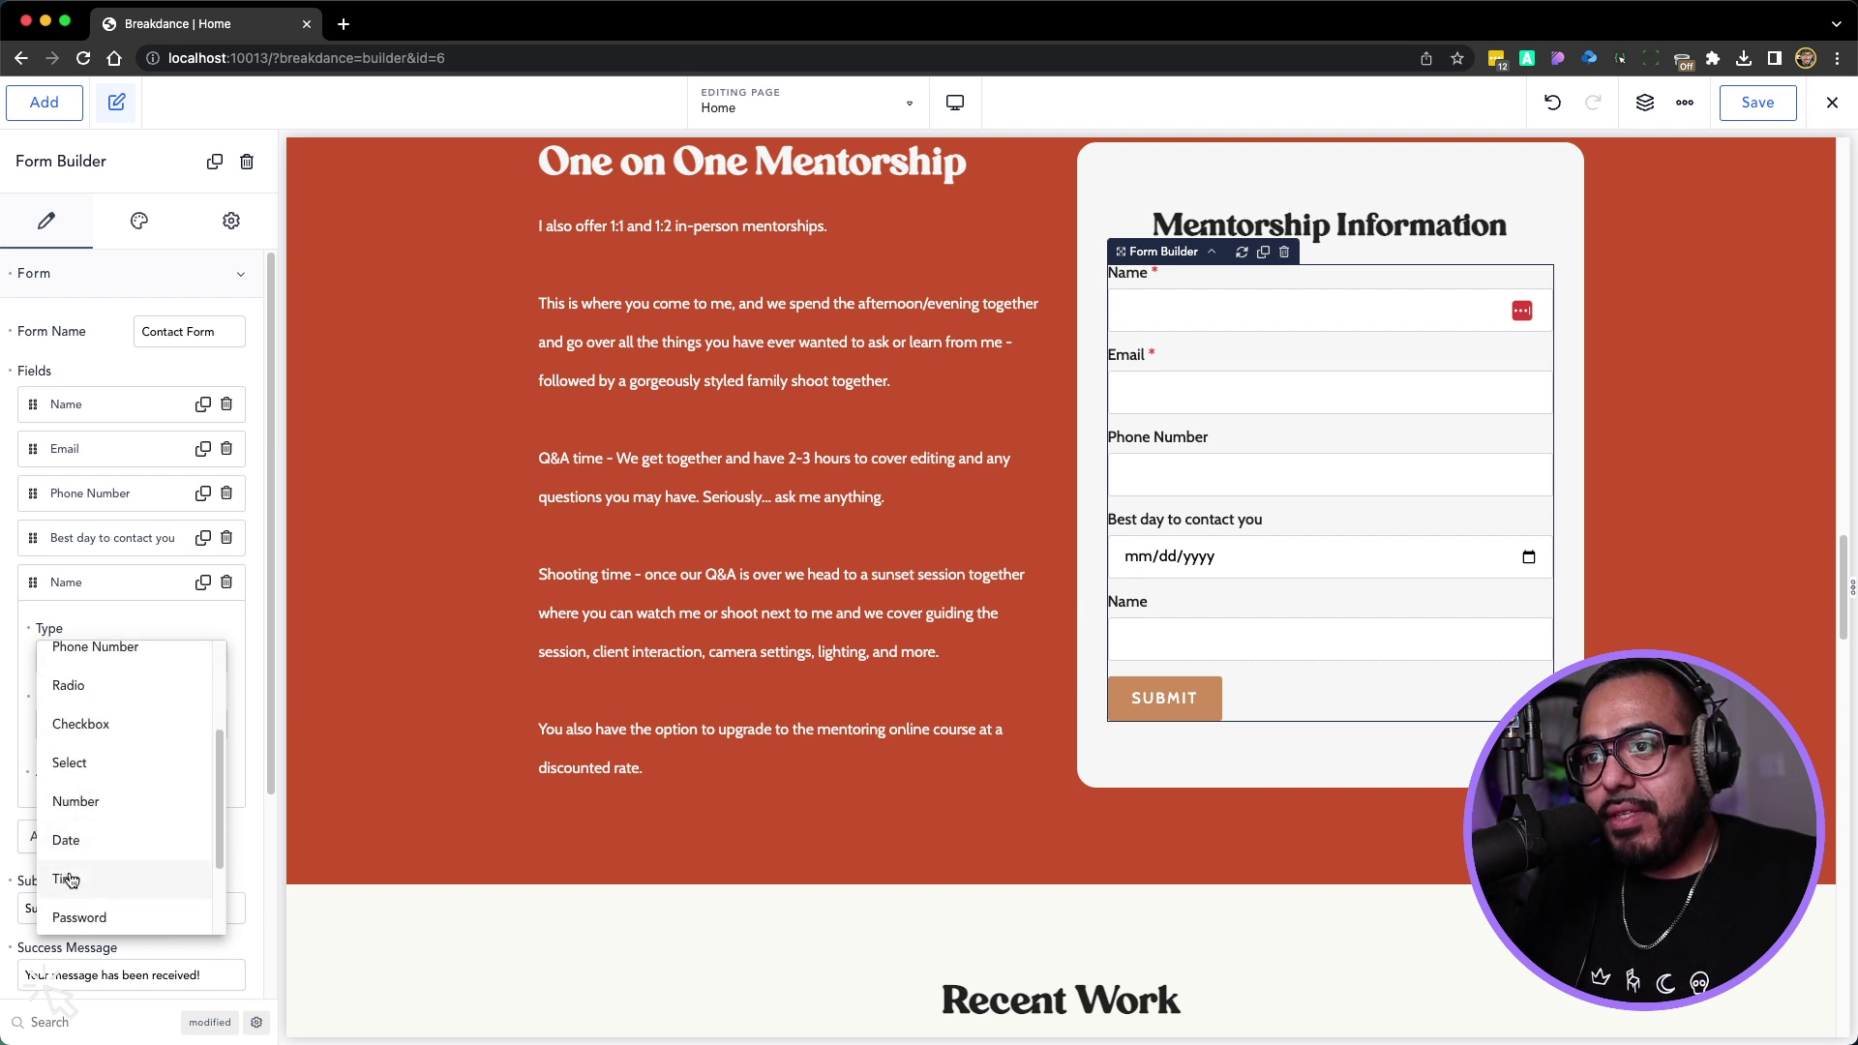
pyautogui.click(68, 879)
pyautogui.doubleClick(60, 726)
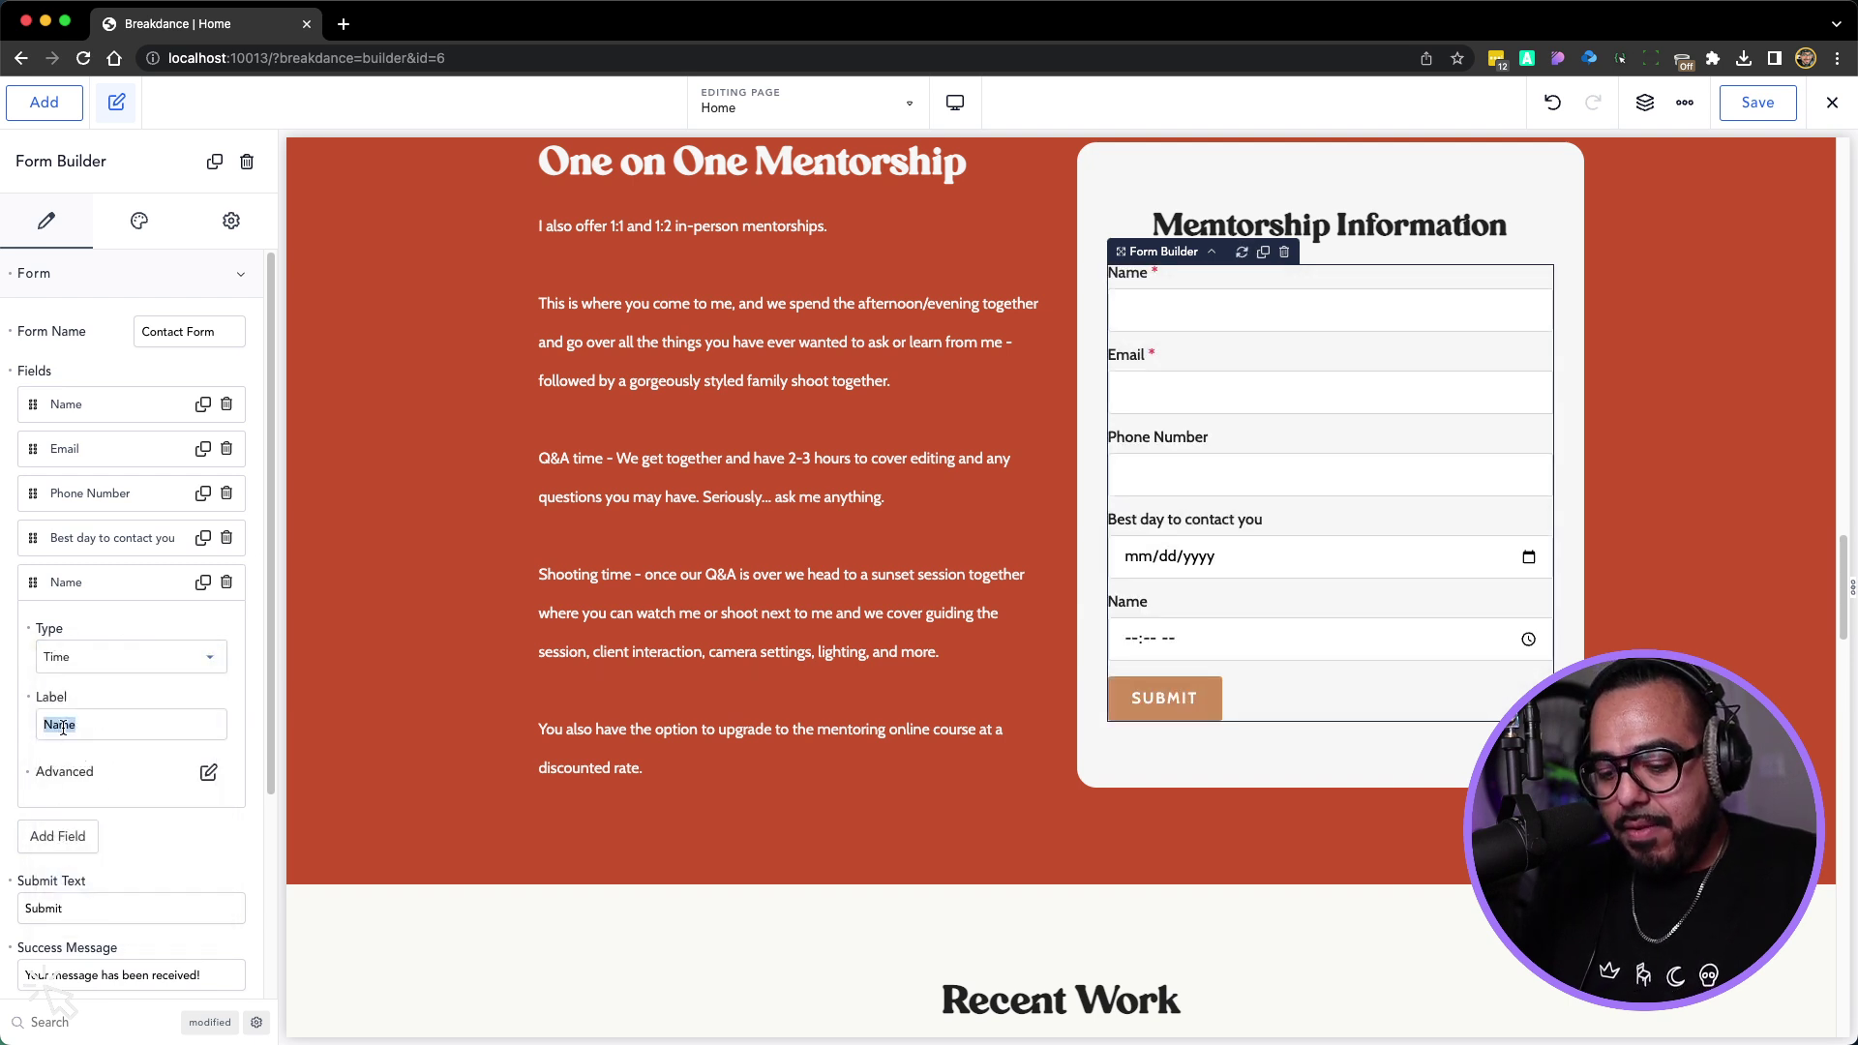
pyautogui.write('Best Time To contact You')
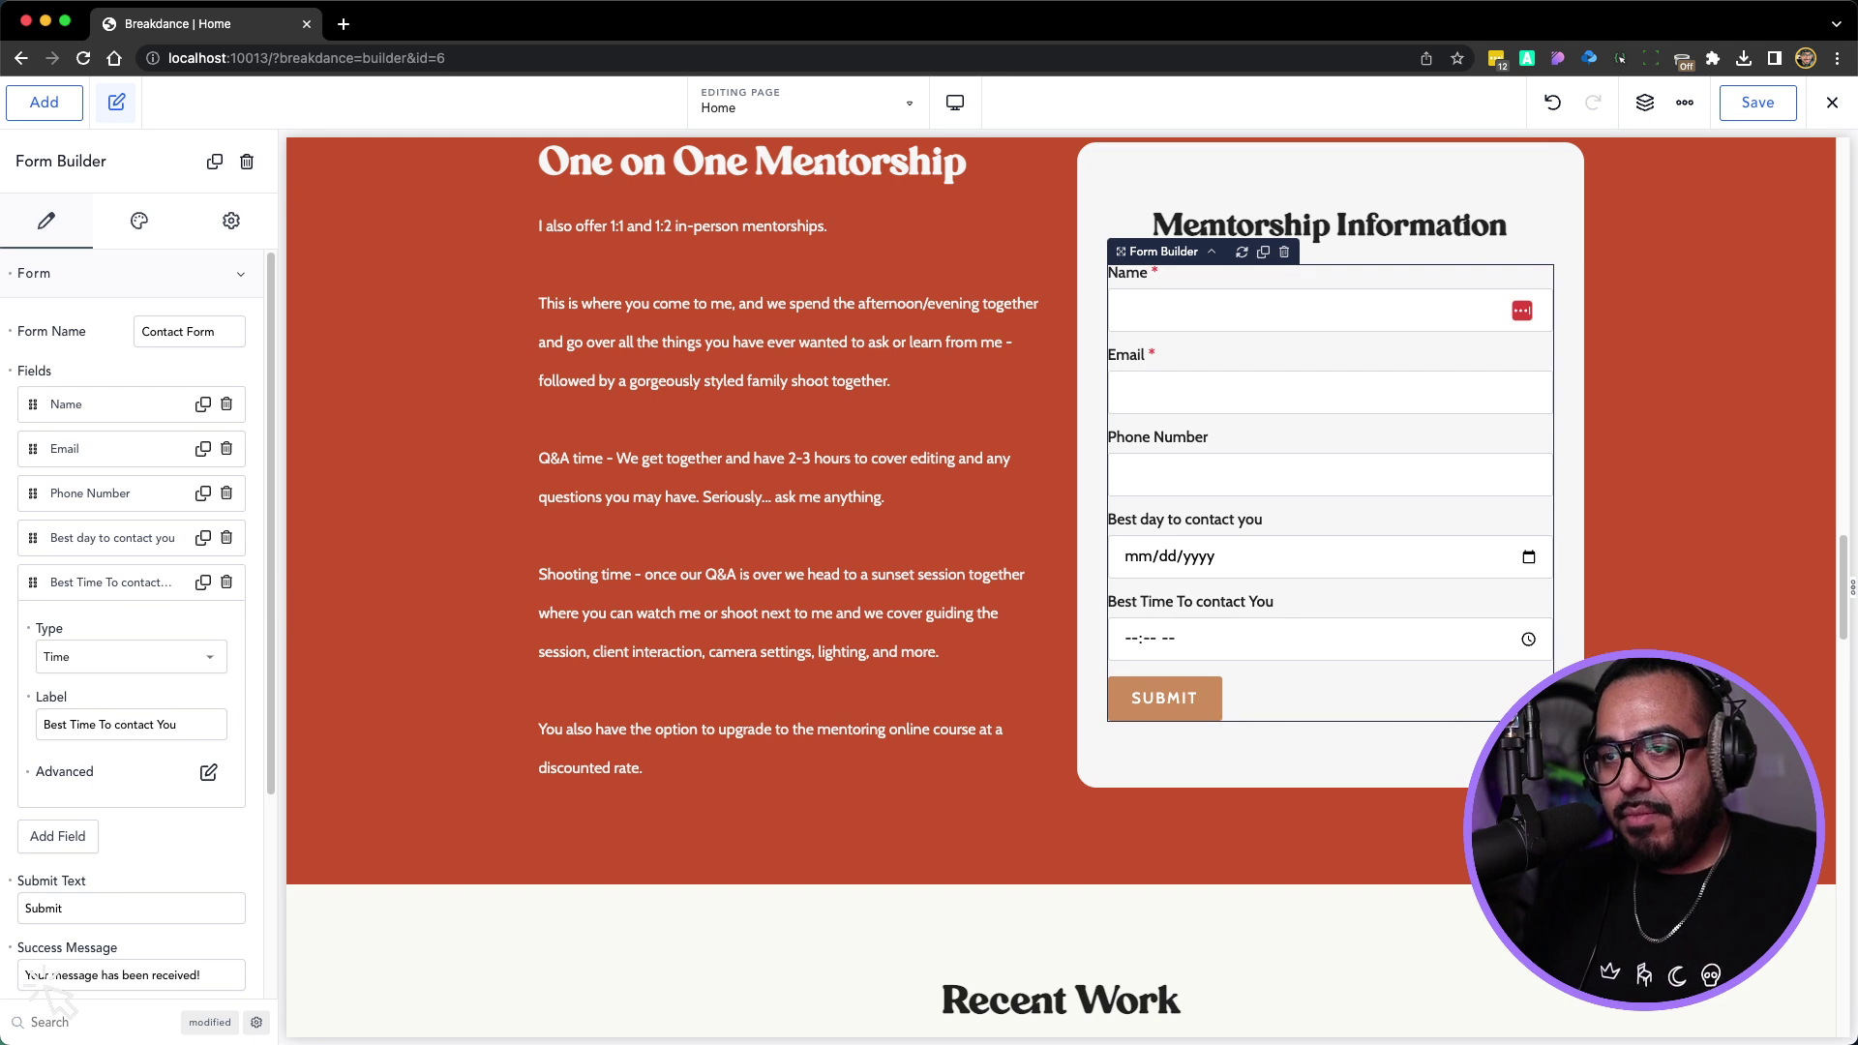
pyautogui.hotkey('alt', 'Left')
pyautogui.hotkey('alt', 'Left')
pyautogui.hotkey('shift', 'Right')
pyautogui.write('C')
# Relabel the Phone Number field as 'Phone number'
pyautogui.click(119, 550)
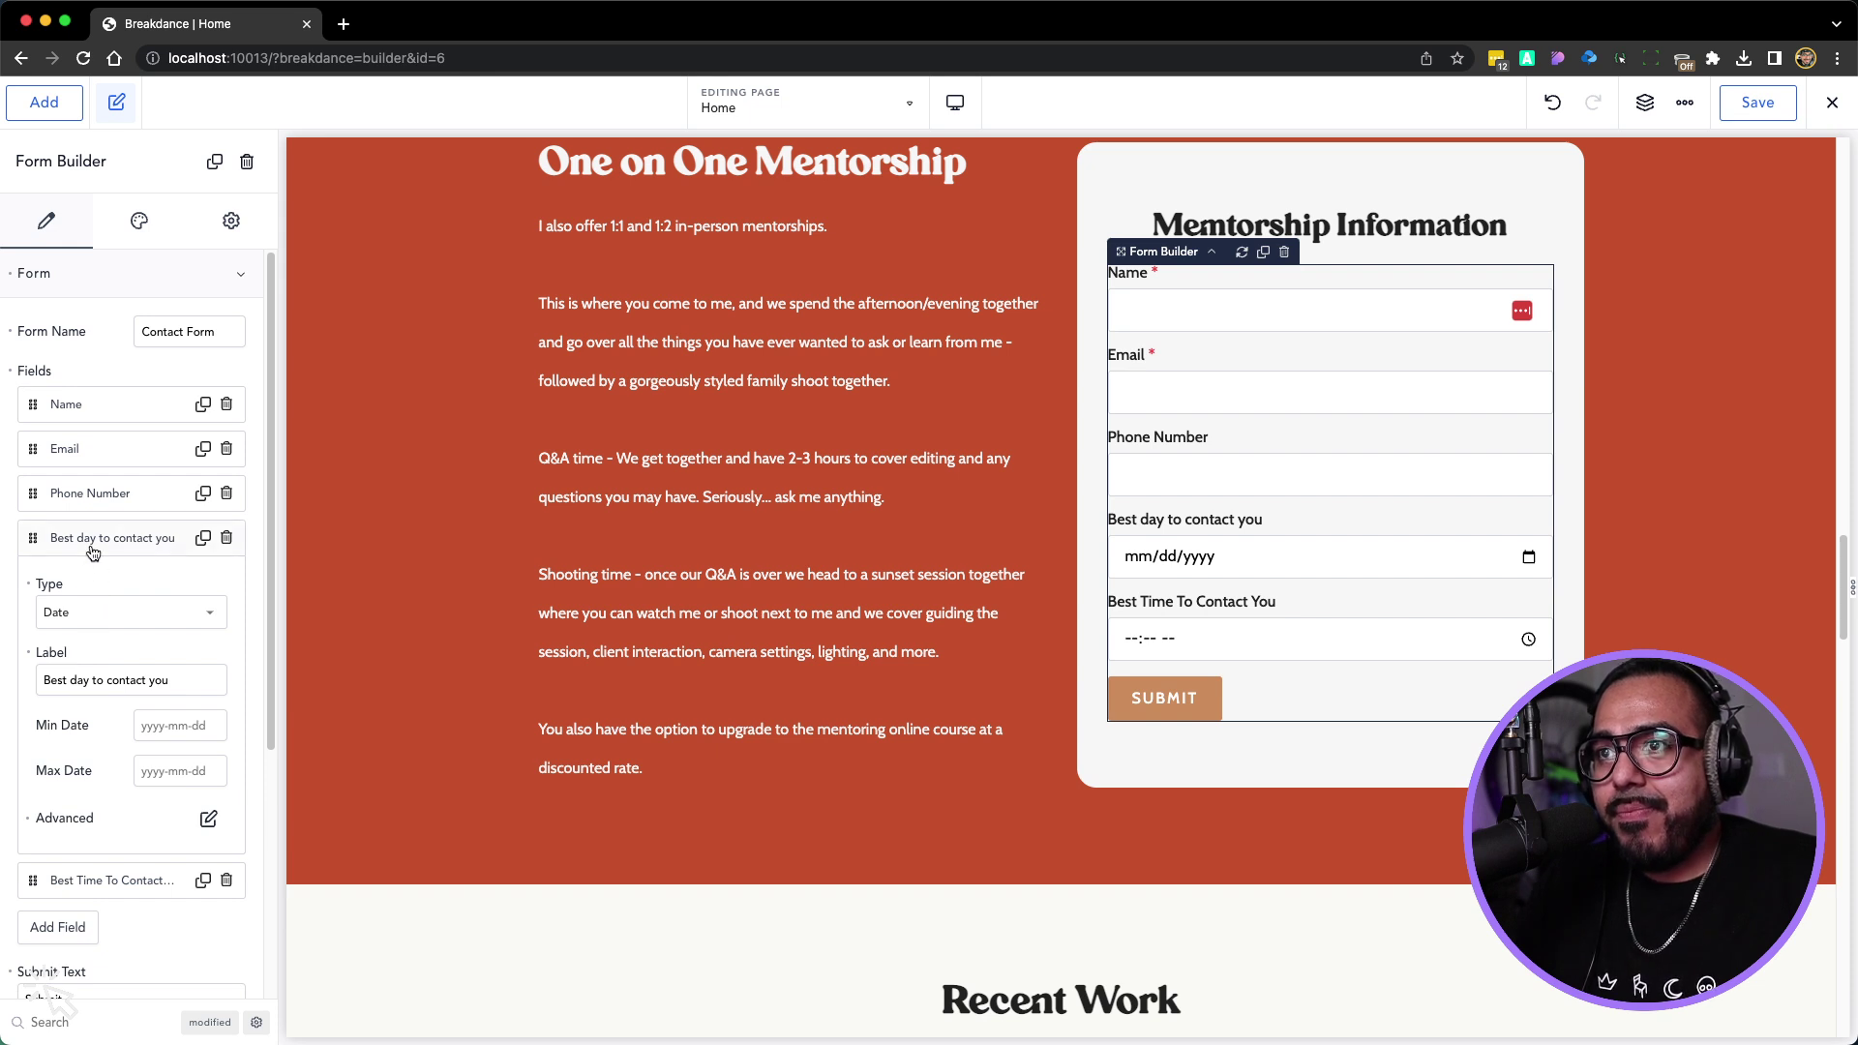
pyautogui.click(97, 495)
pyautogui.click(89, 577)
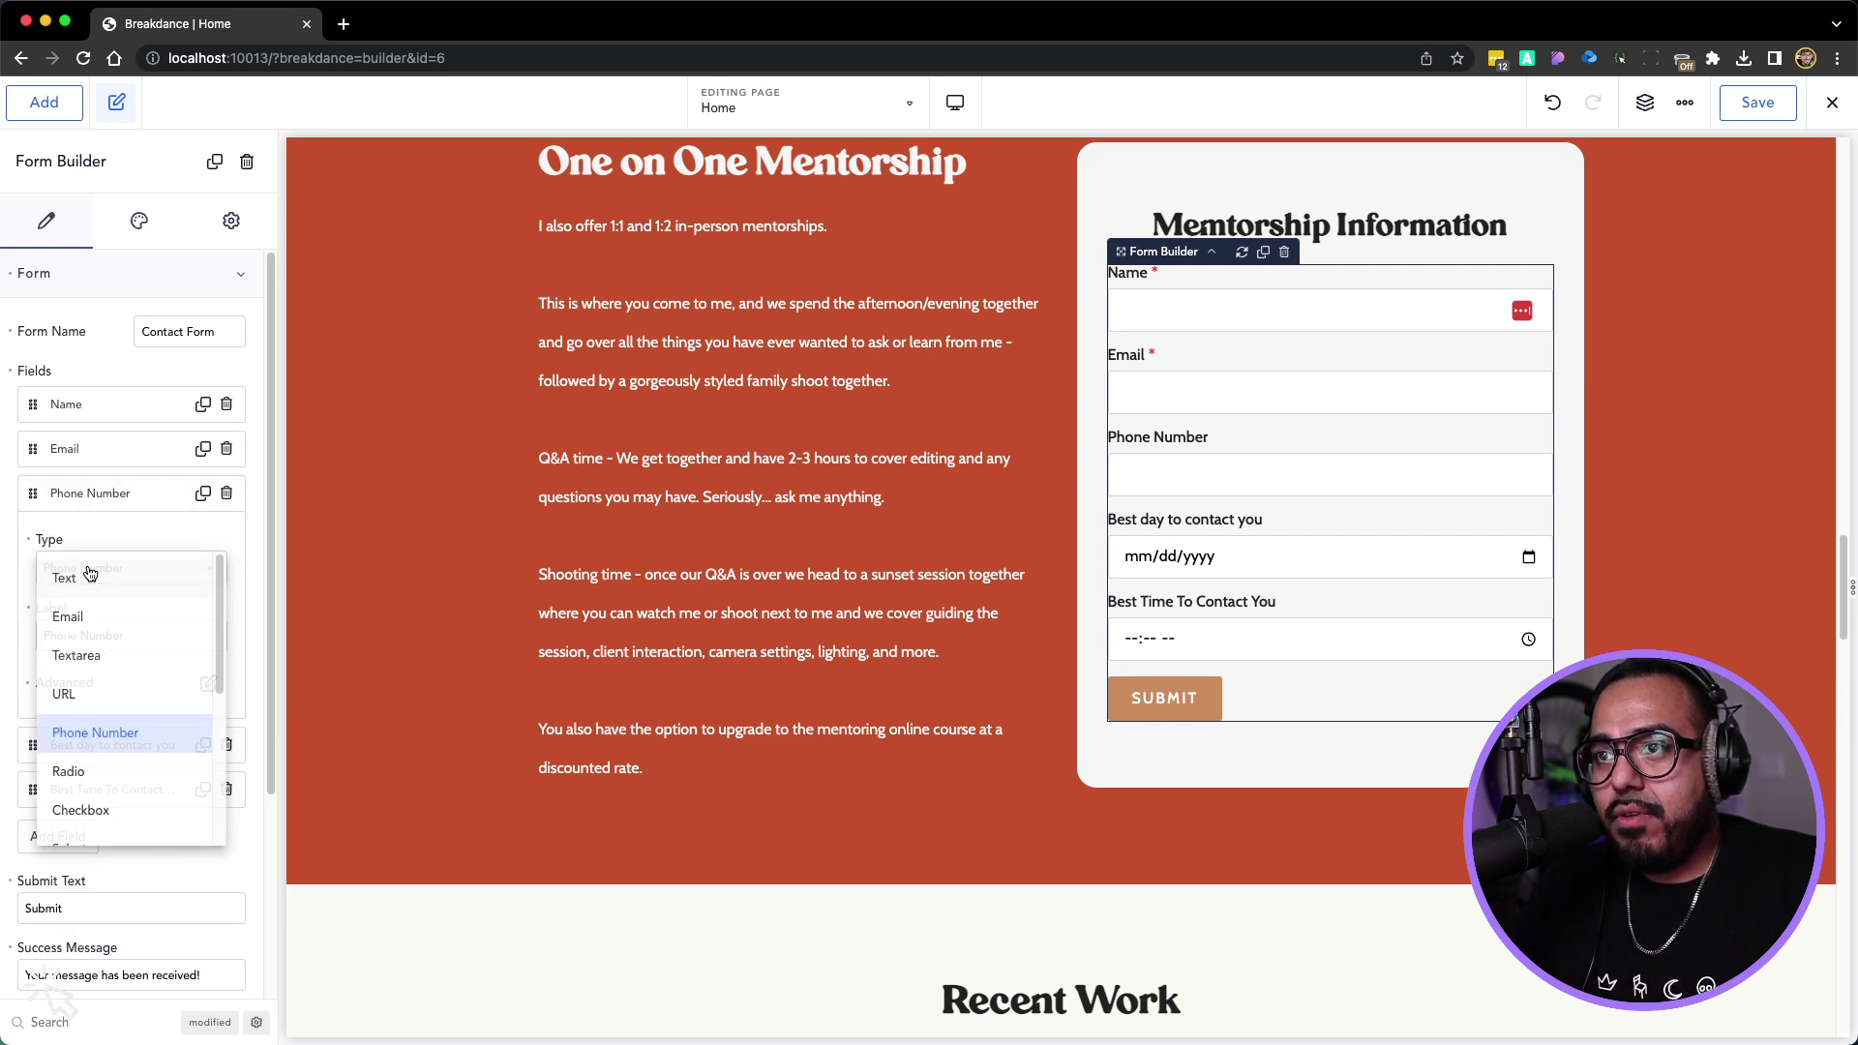
pyautogui.click(88, 735)
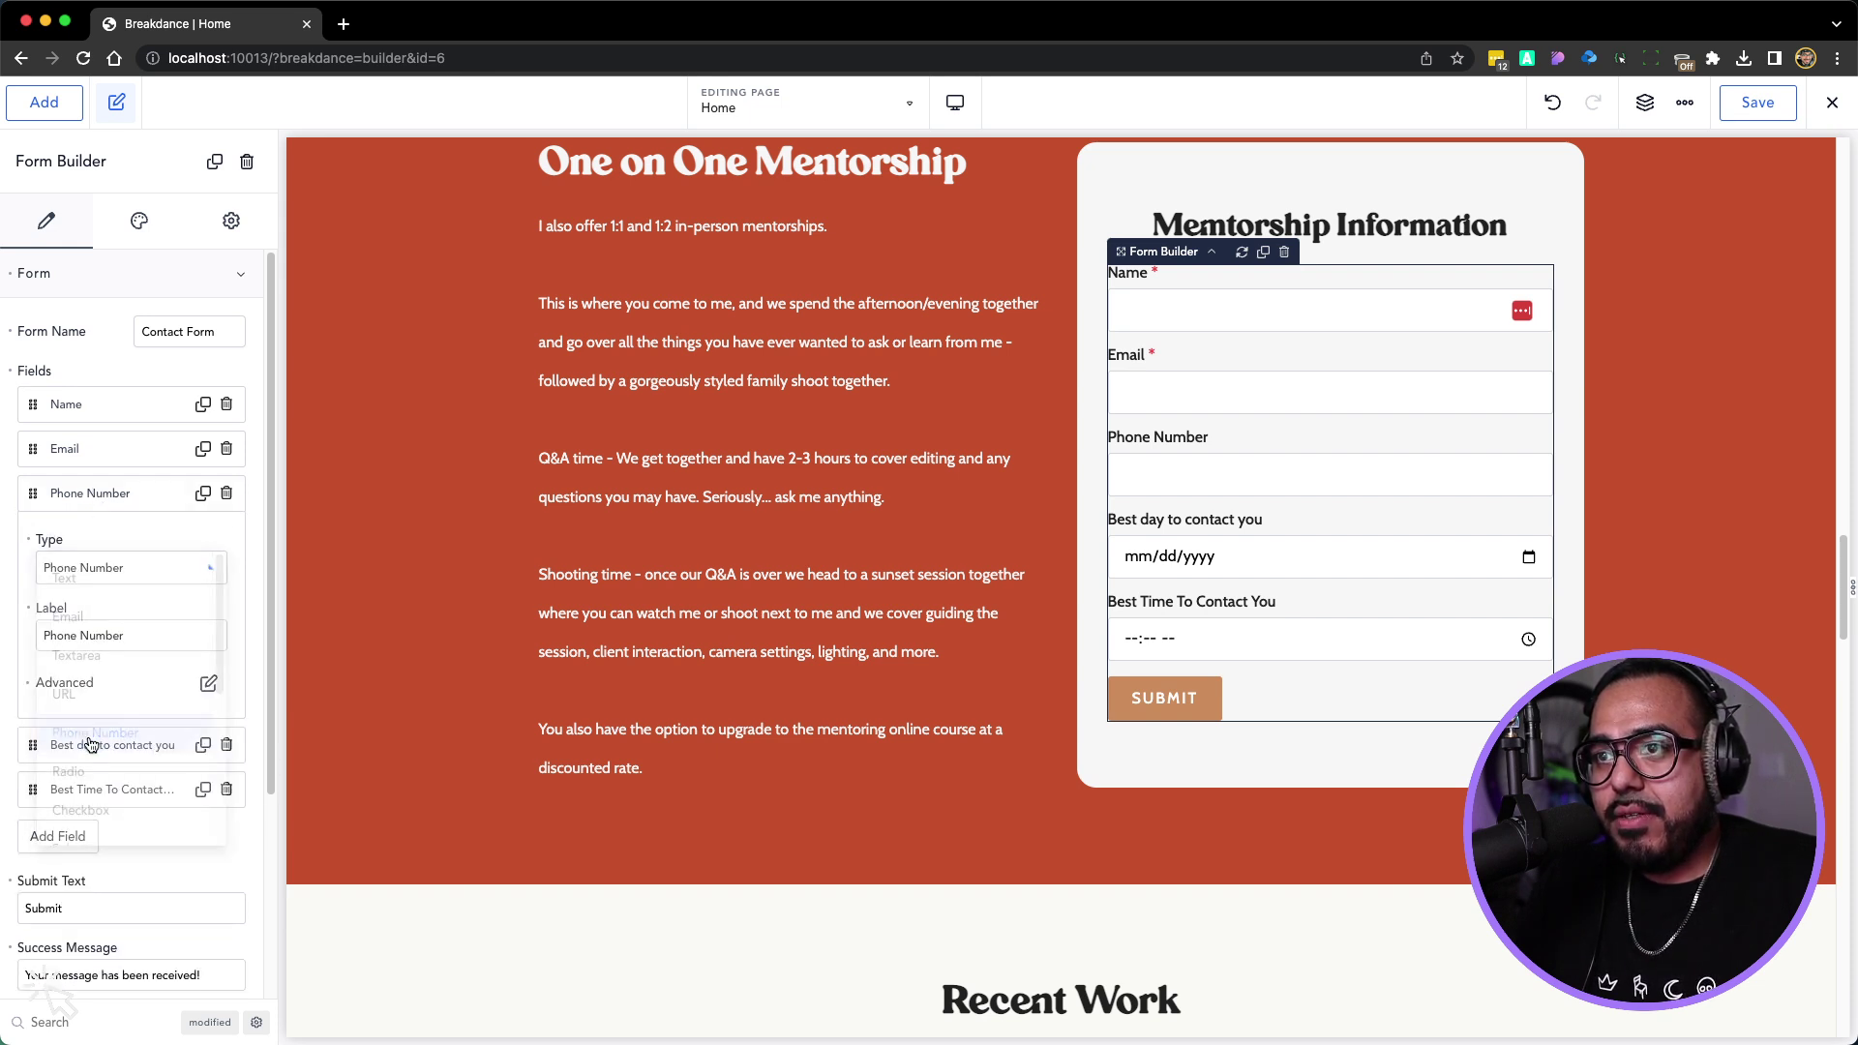
pyautogui.click(88, 629)
pyautogui.press('BackSpace')
pyautogui.write('n')
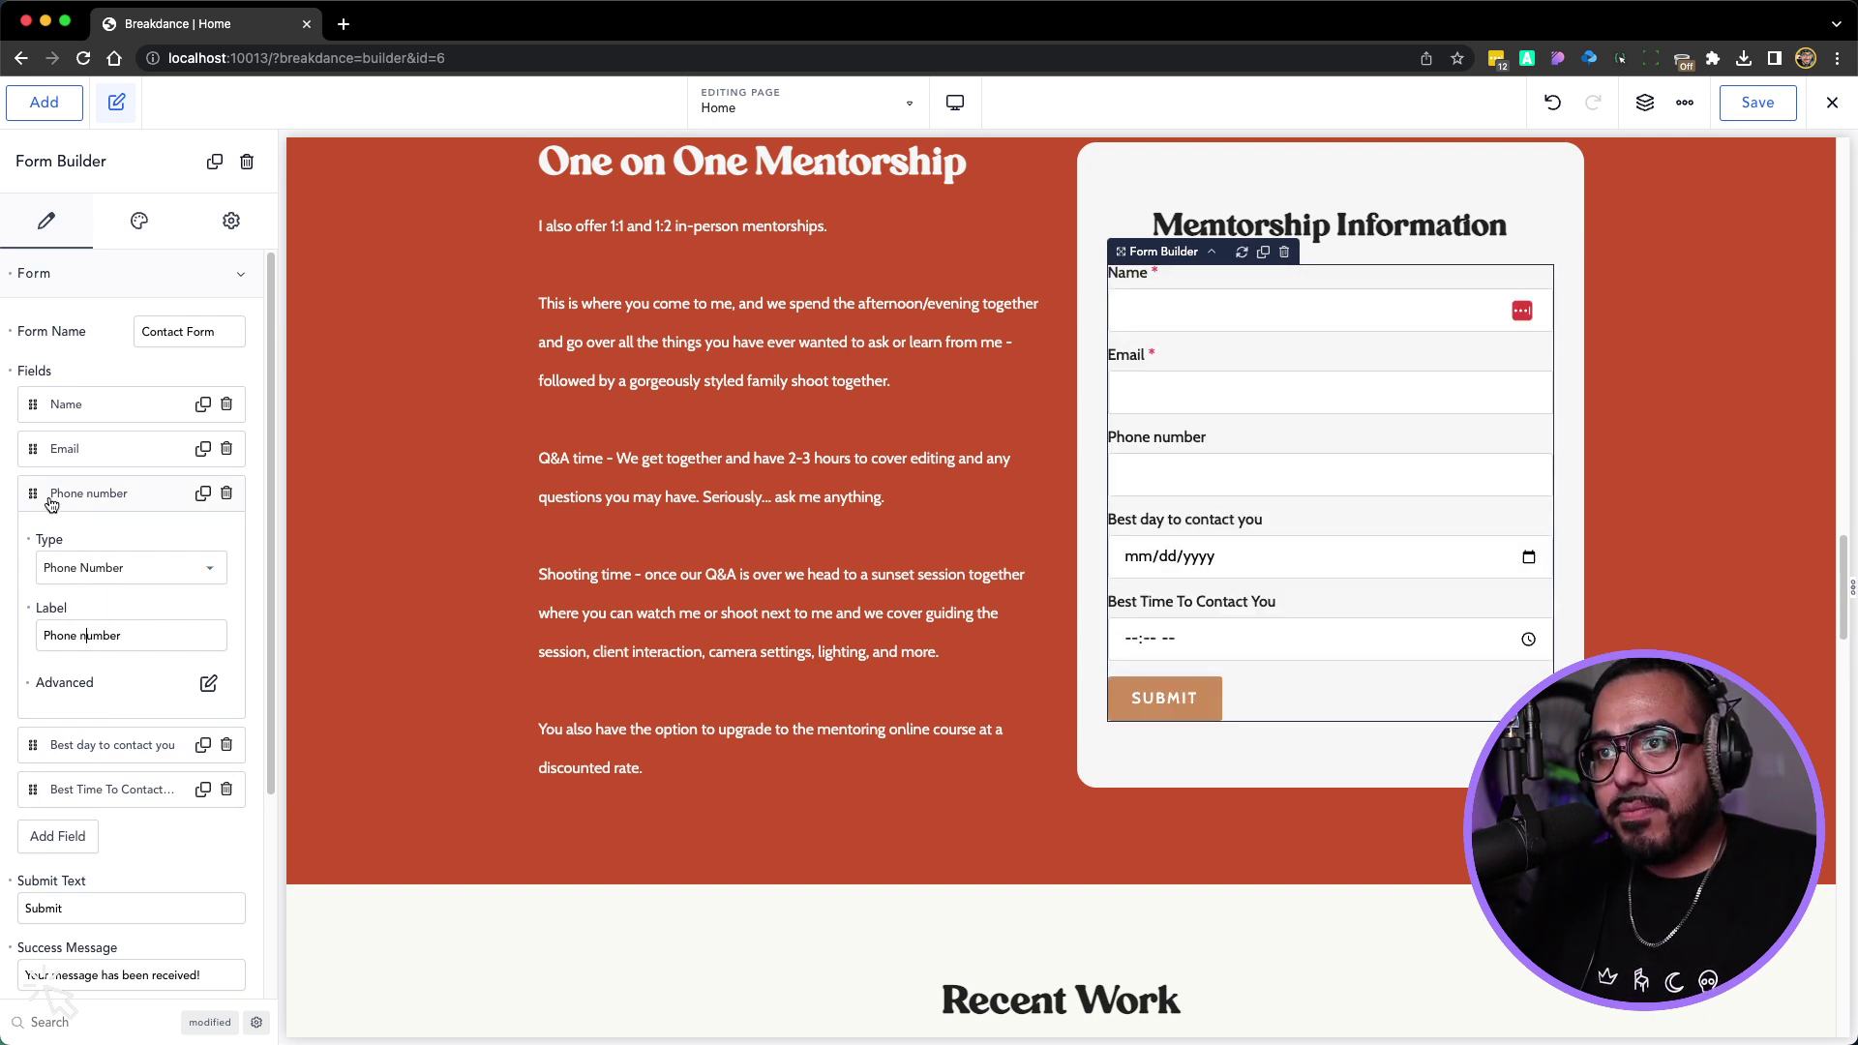
pyautogui.click(51, 502)
# Relabel the Time field as 'Best time to contact you'
pyautogui.click(85, 579)
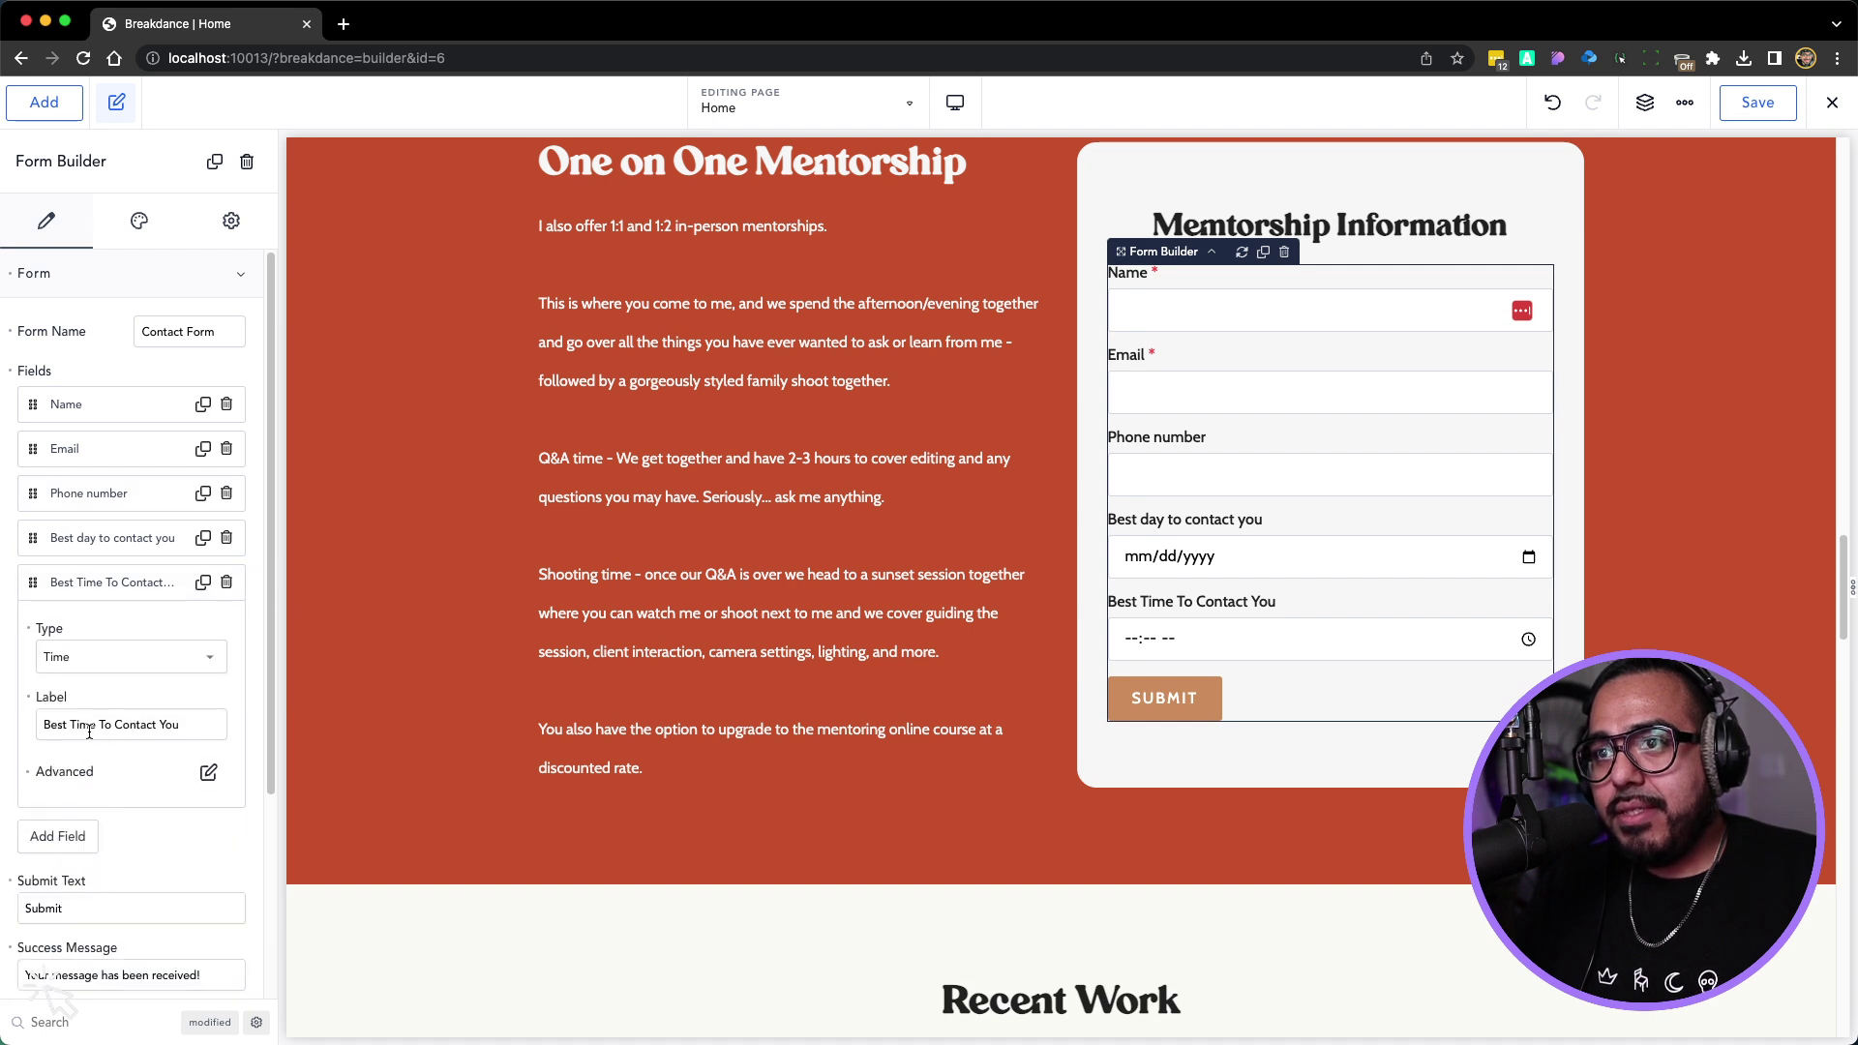
pyautogui.moveTo(61, 724); pyautogui.dragTo(232, 733)
pyautogui.write('t')
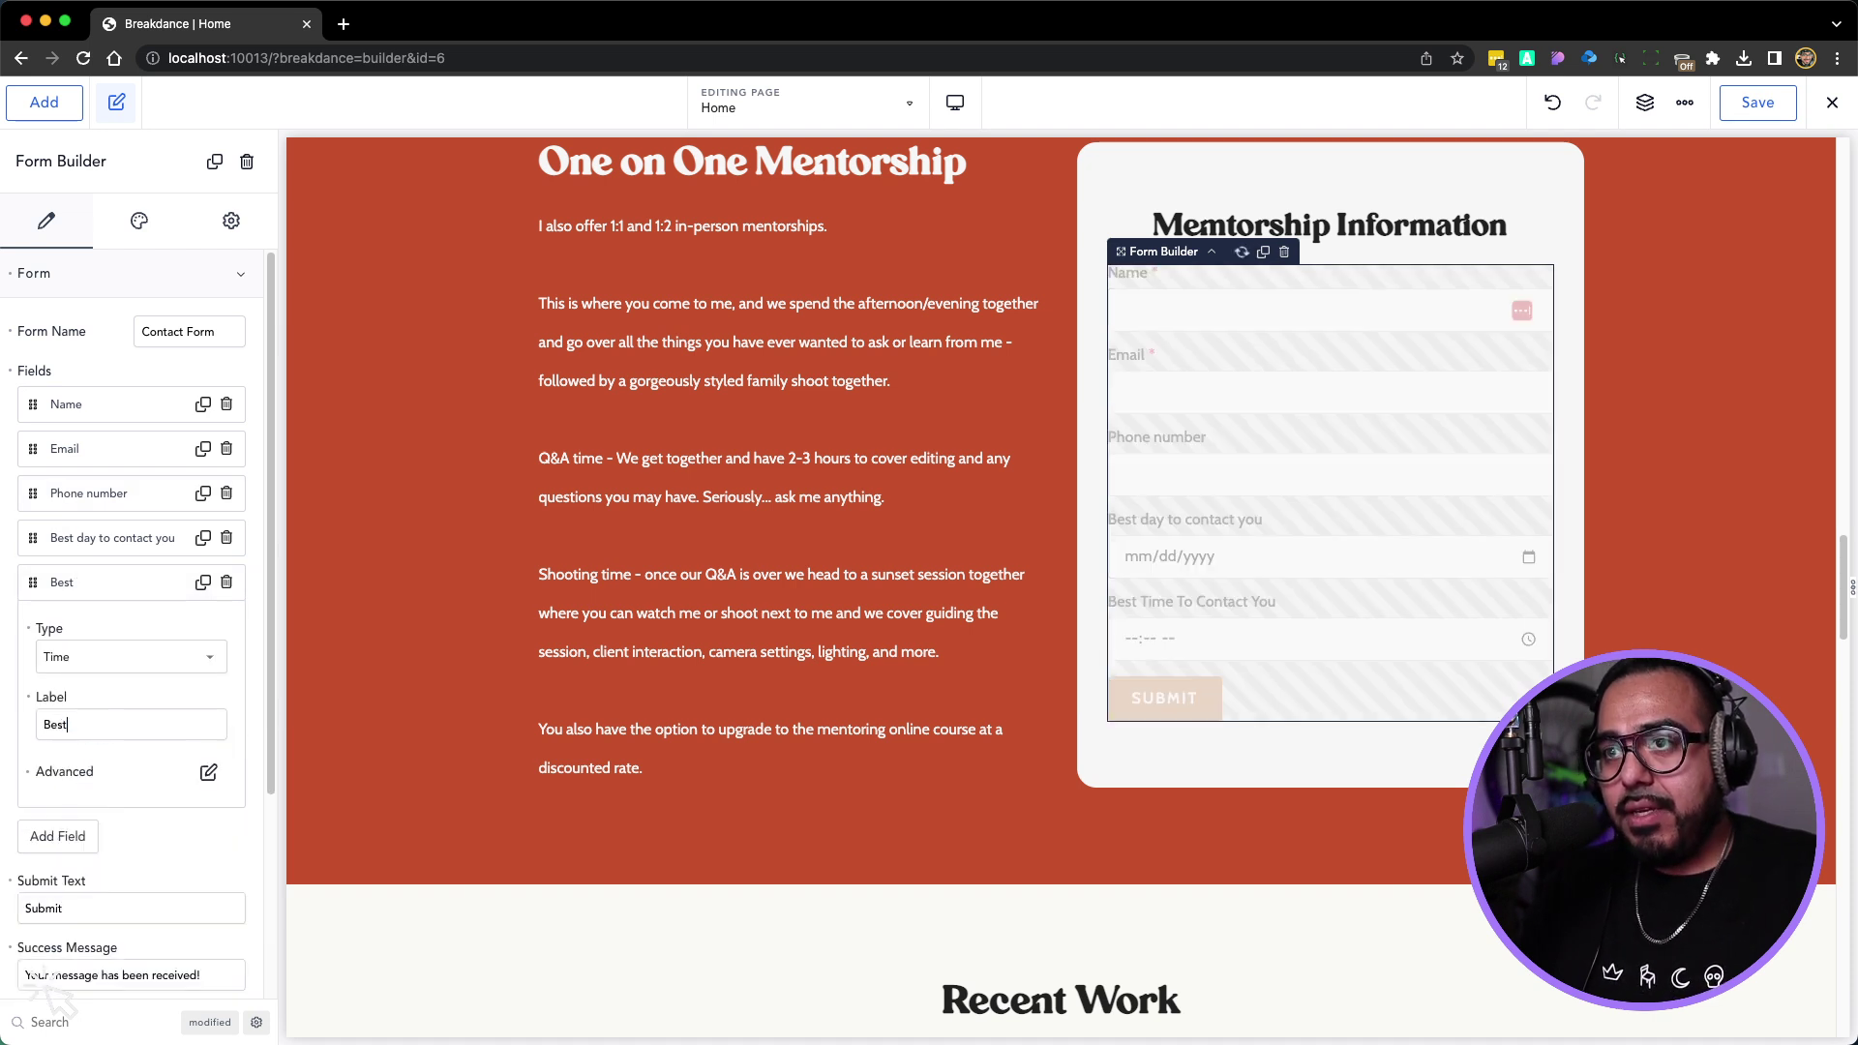
pyautogui.write(' time to contact you')
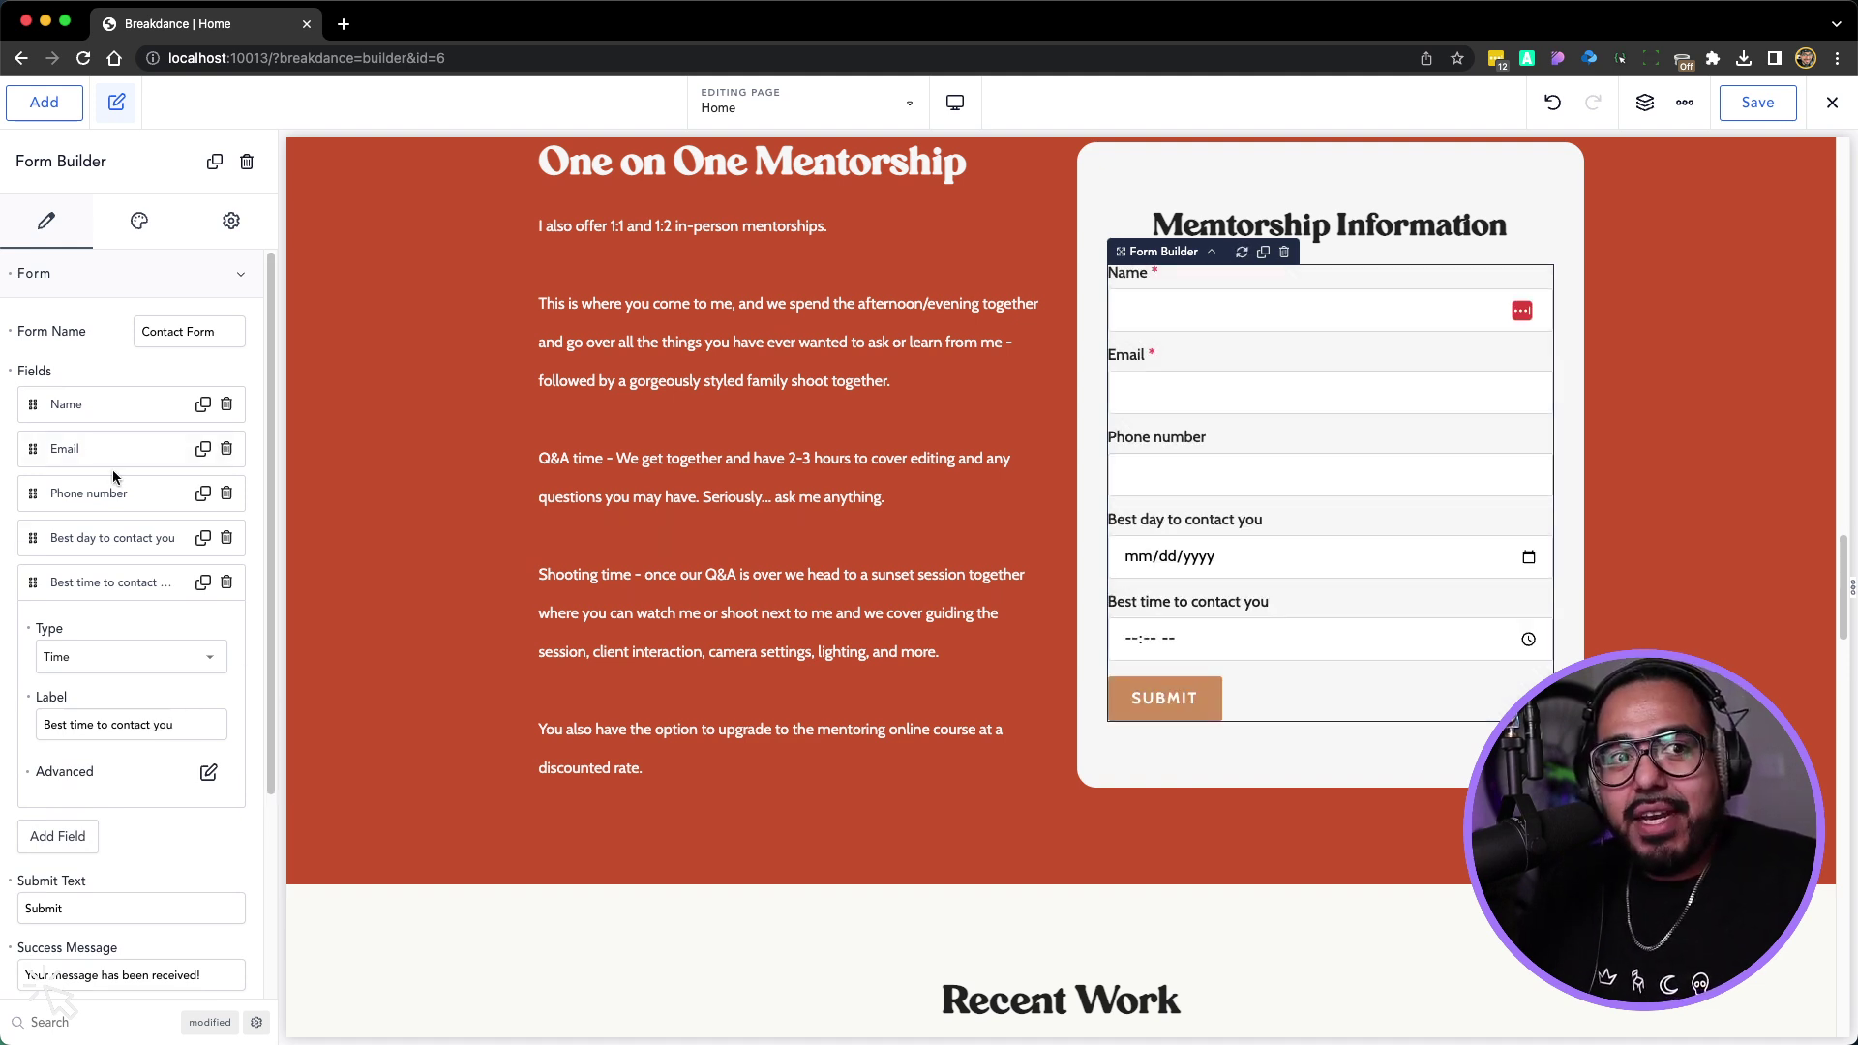
pyautogui.click(67, 581)
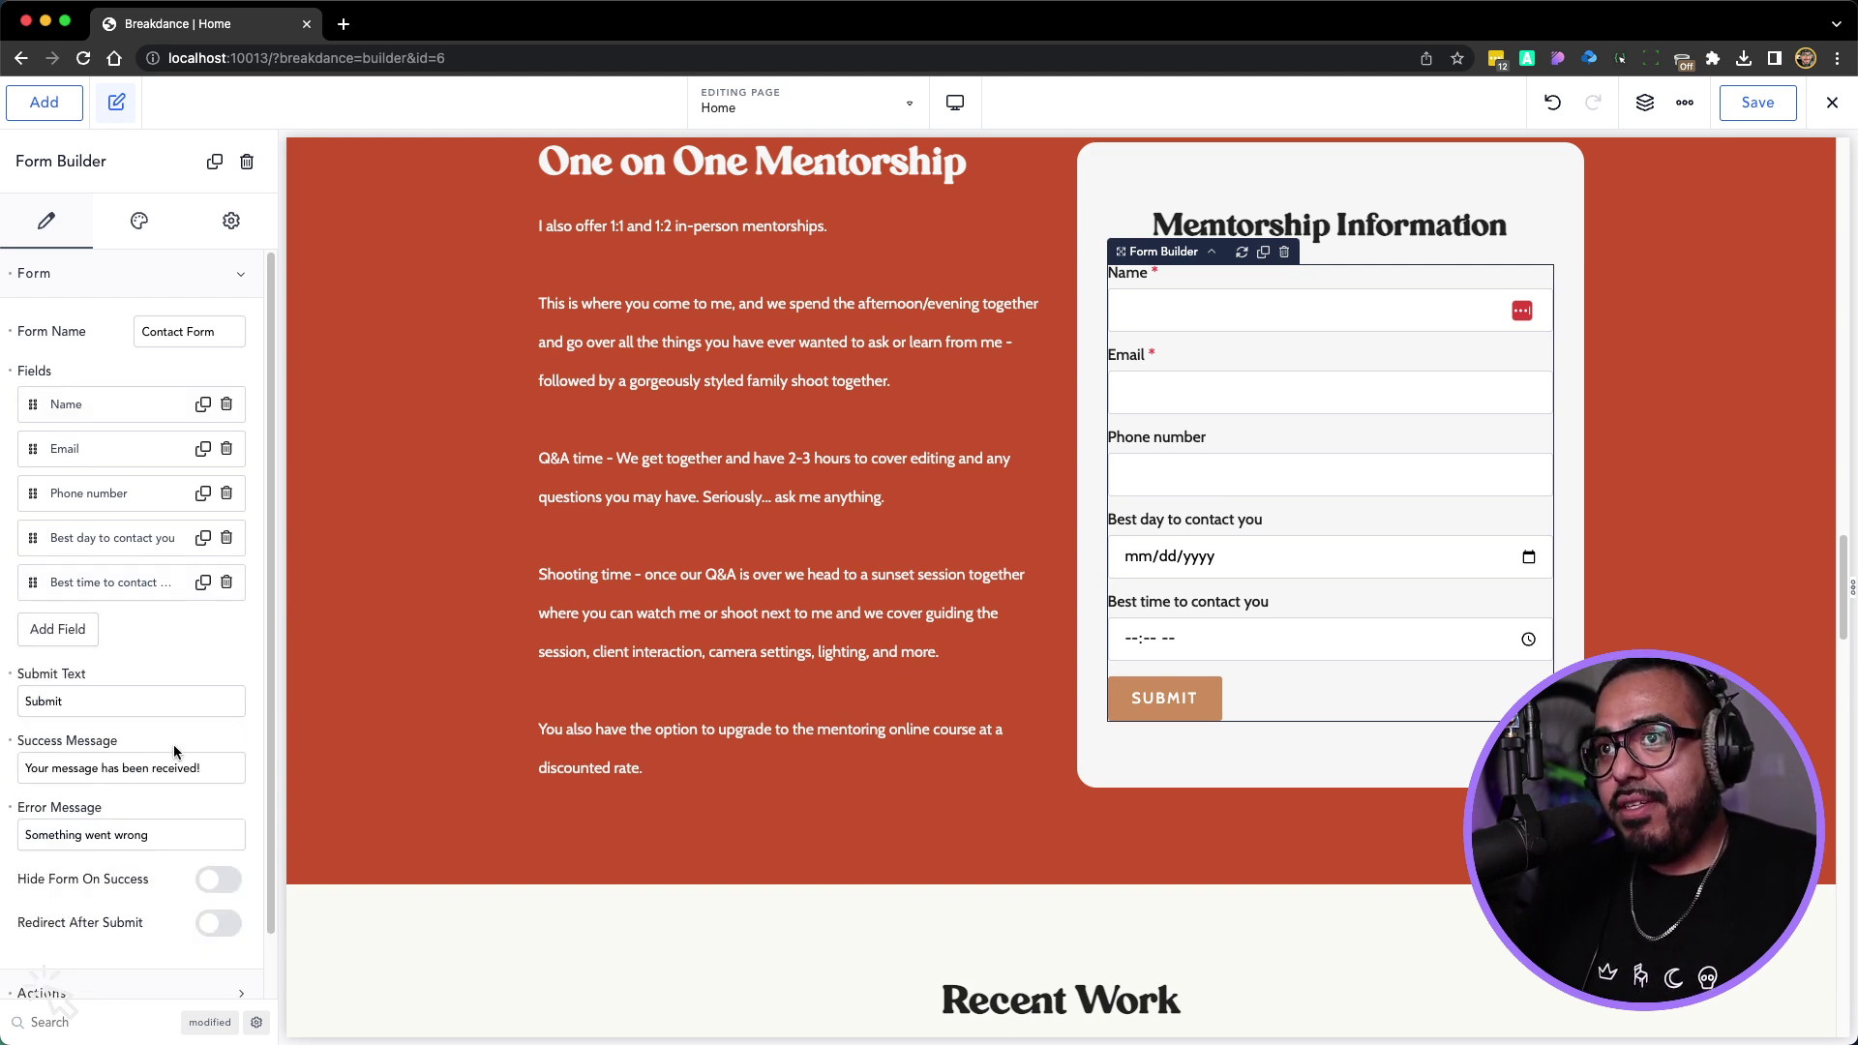
pyautogui.click(165, 224)
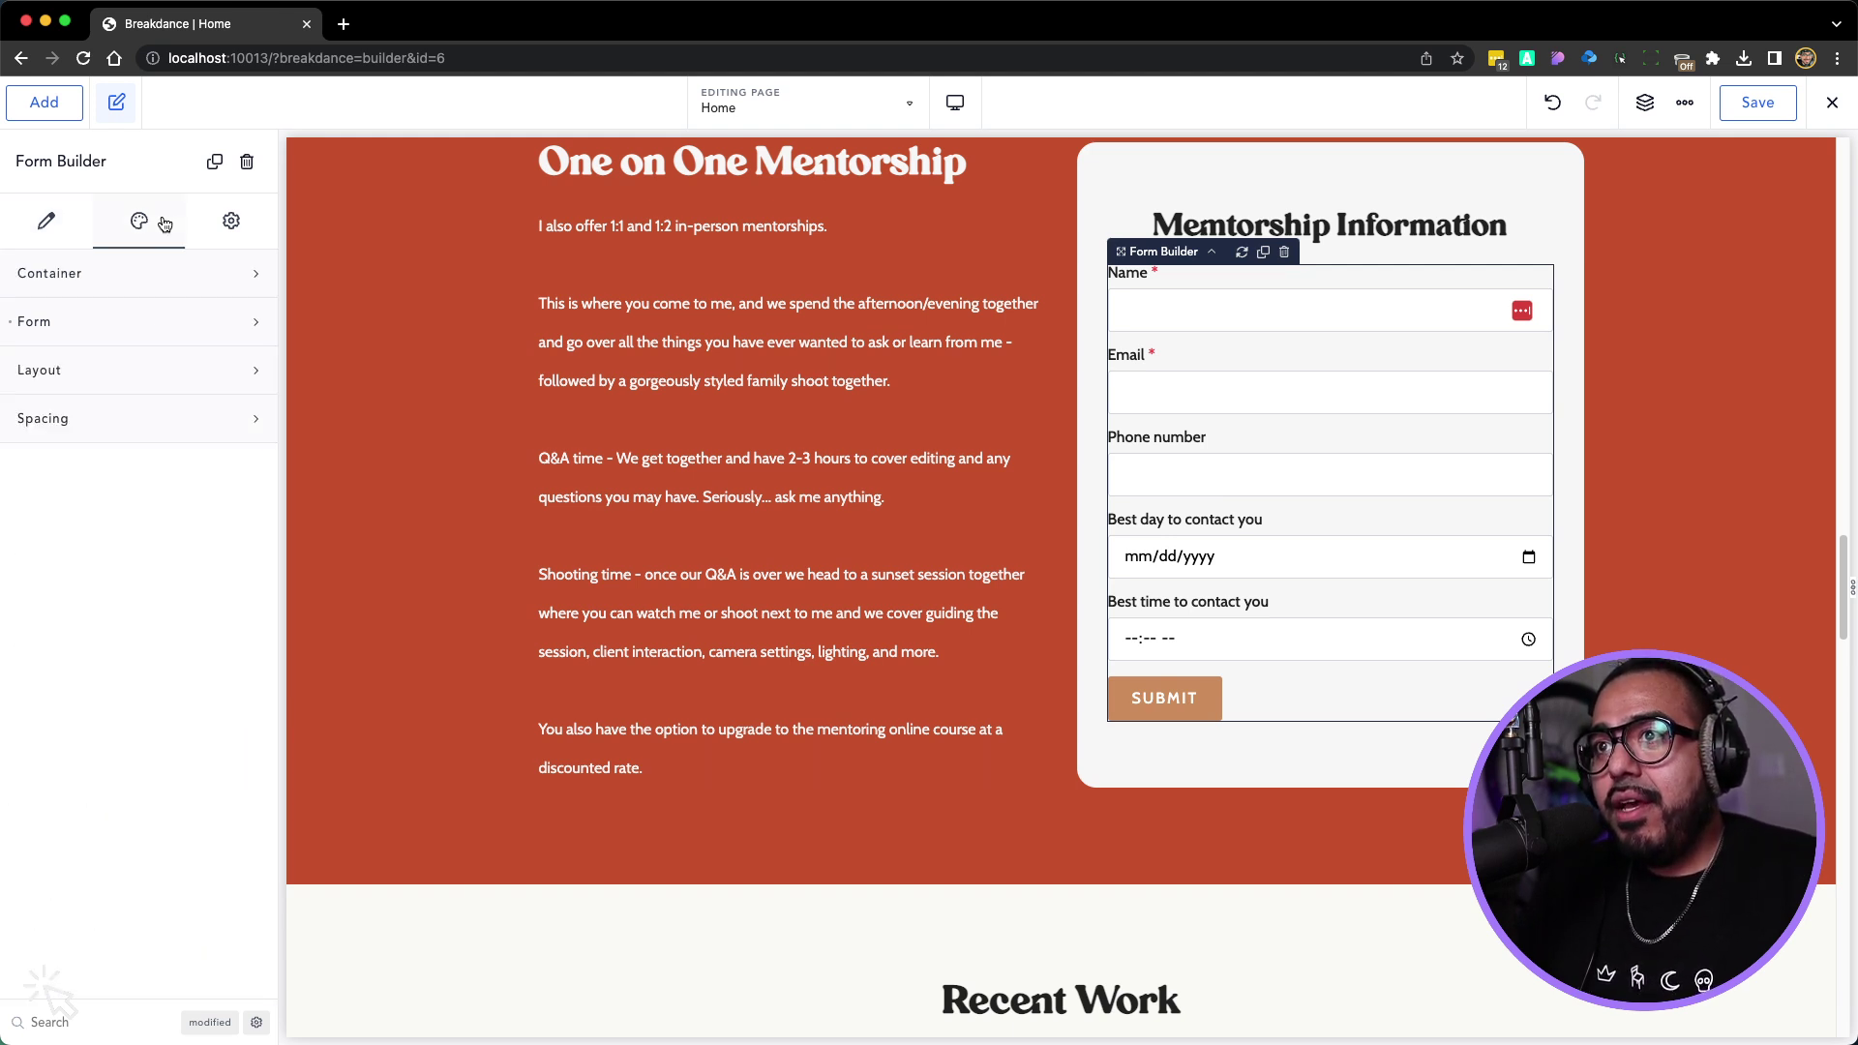
# Set the form's label typography font family to Carena
pyautogui.click(77, 275)
pyautogui.click(79, 276)
pyautogui.click(66, 329)
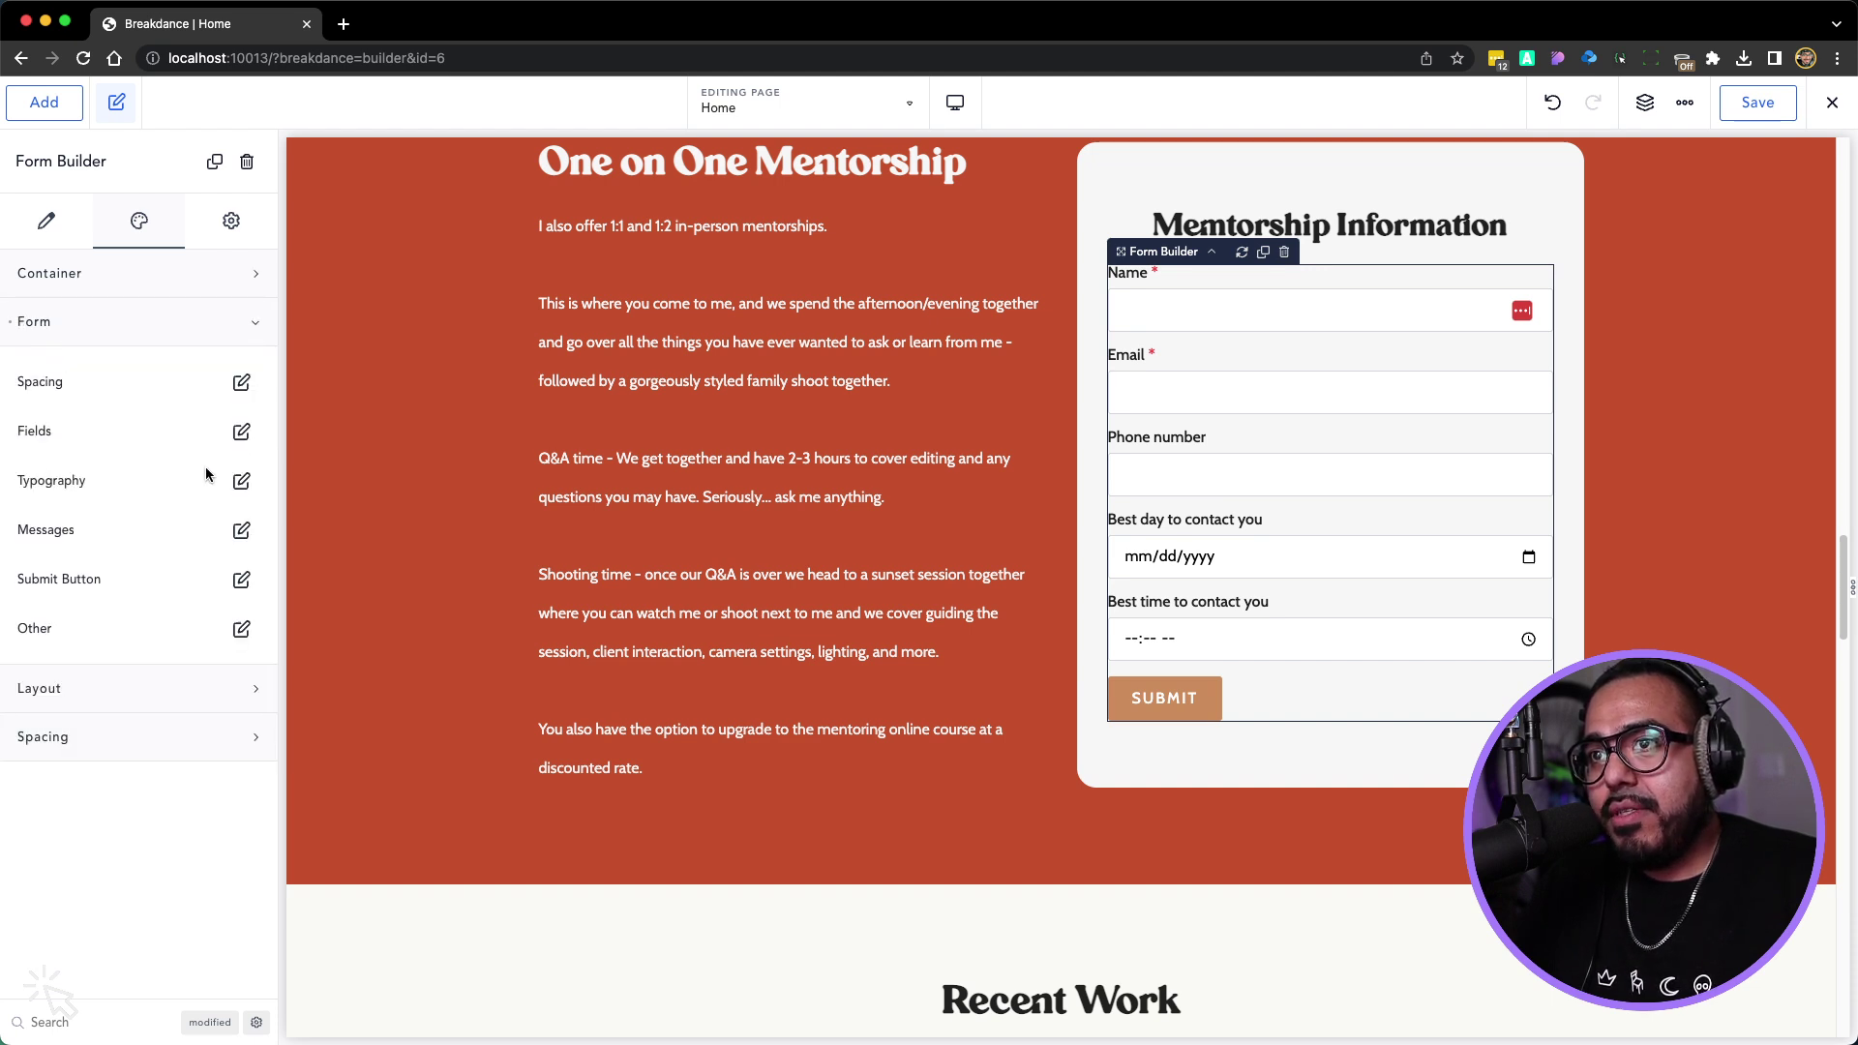
pyautogui.click(241, 481)
pyautogui.click(241, 572)
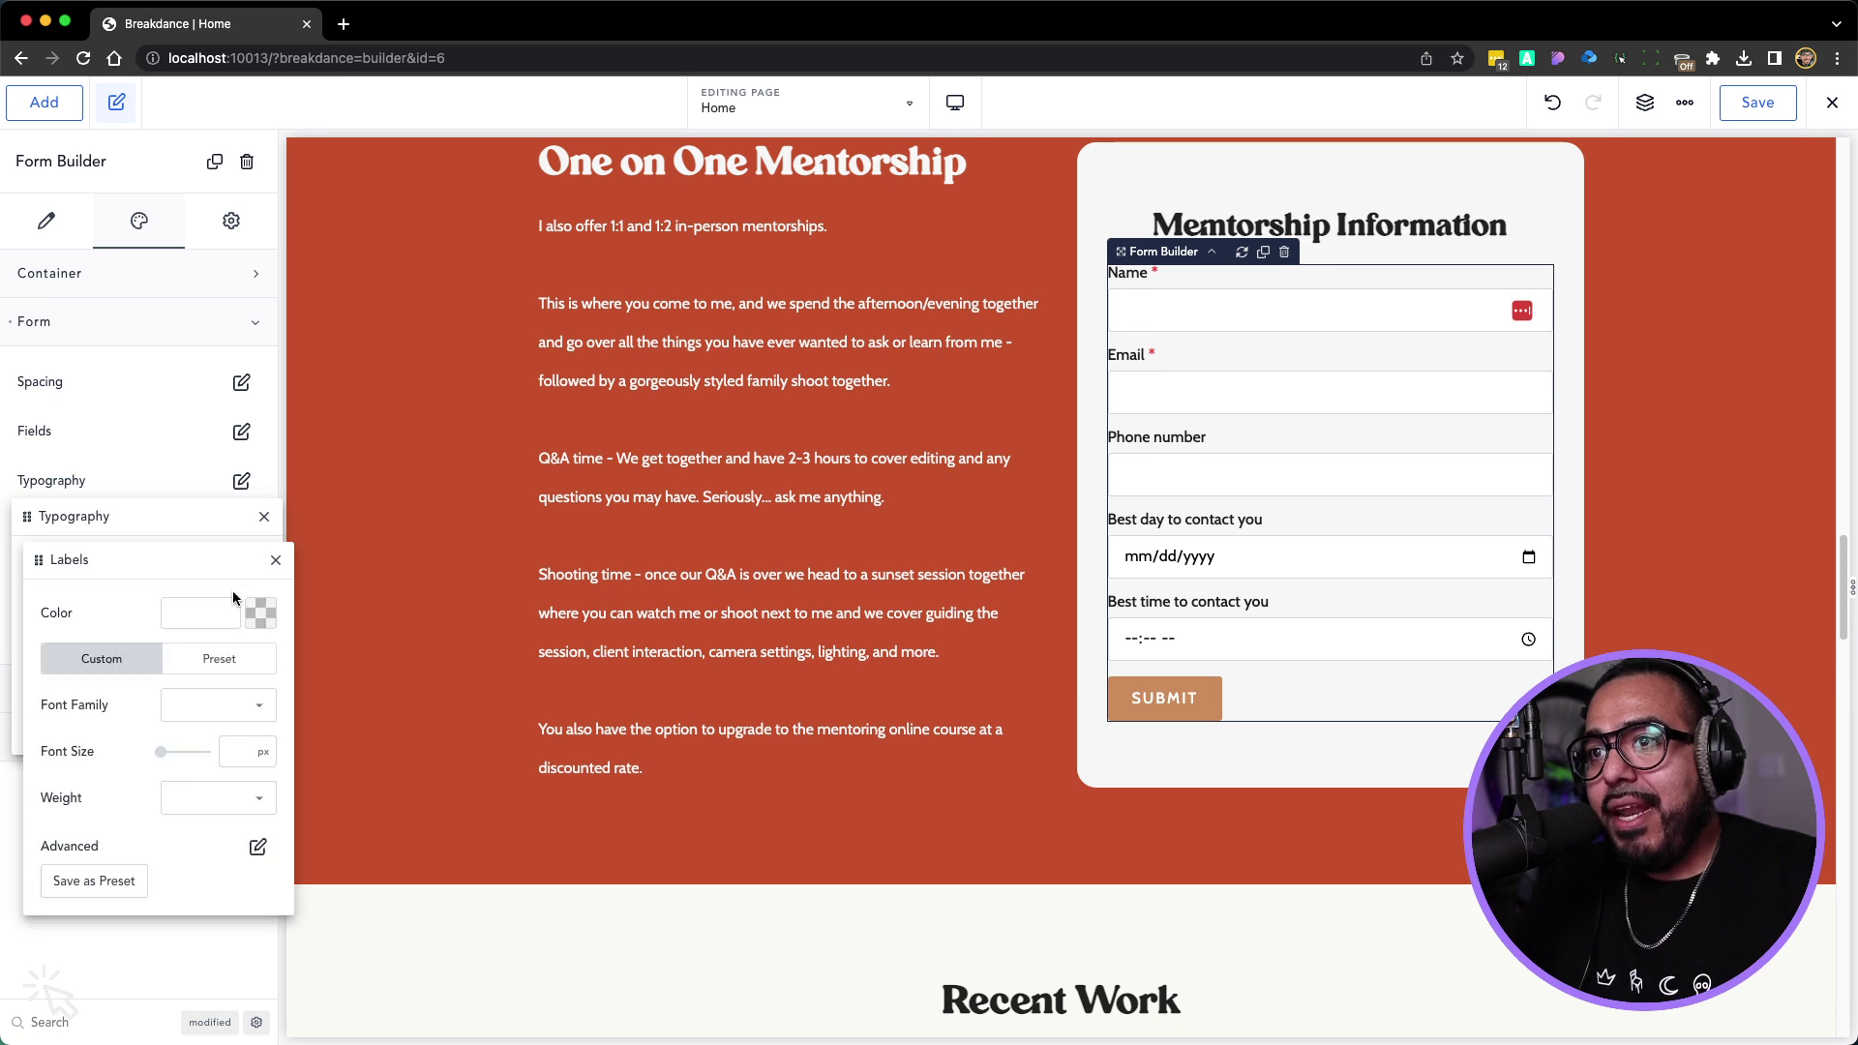
pyautogui.click(219, 704)
pyautogui.click(219, 750)
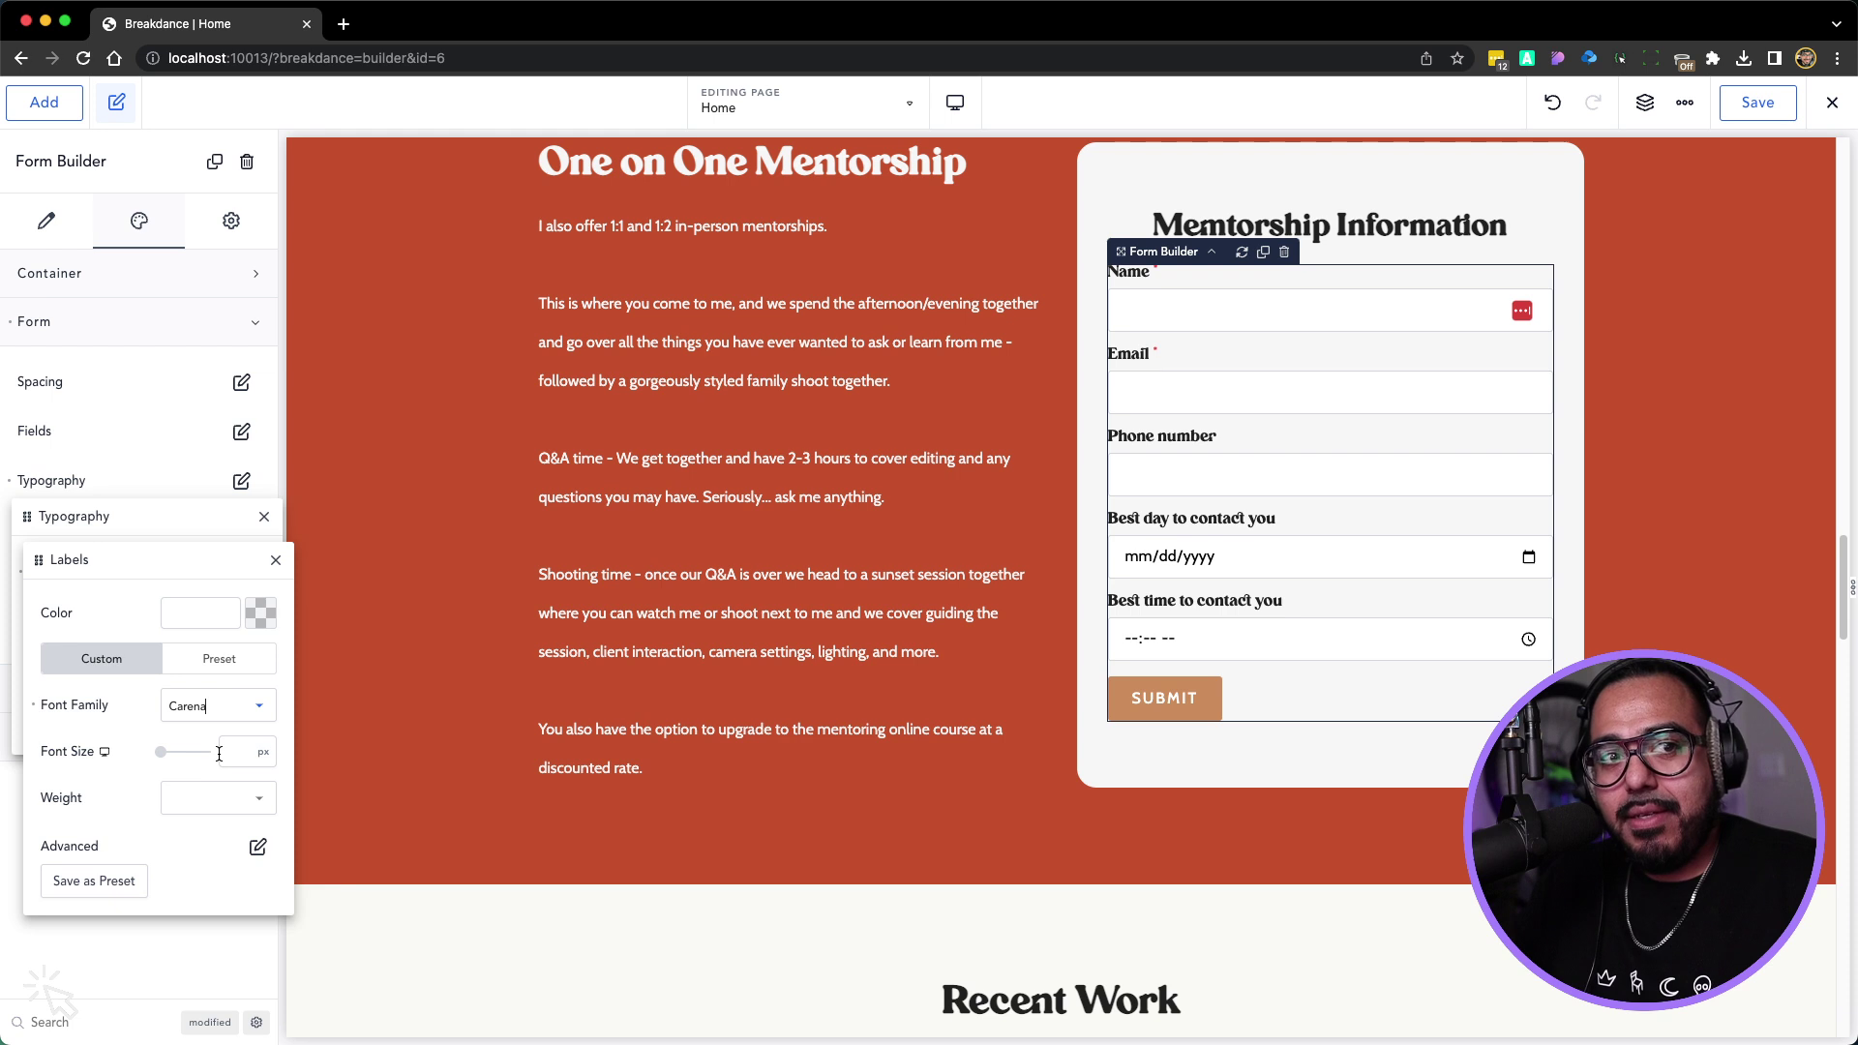
pyautogui.click(276, 559)
pyautogui.click(263, 516)
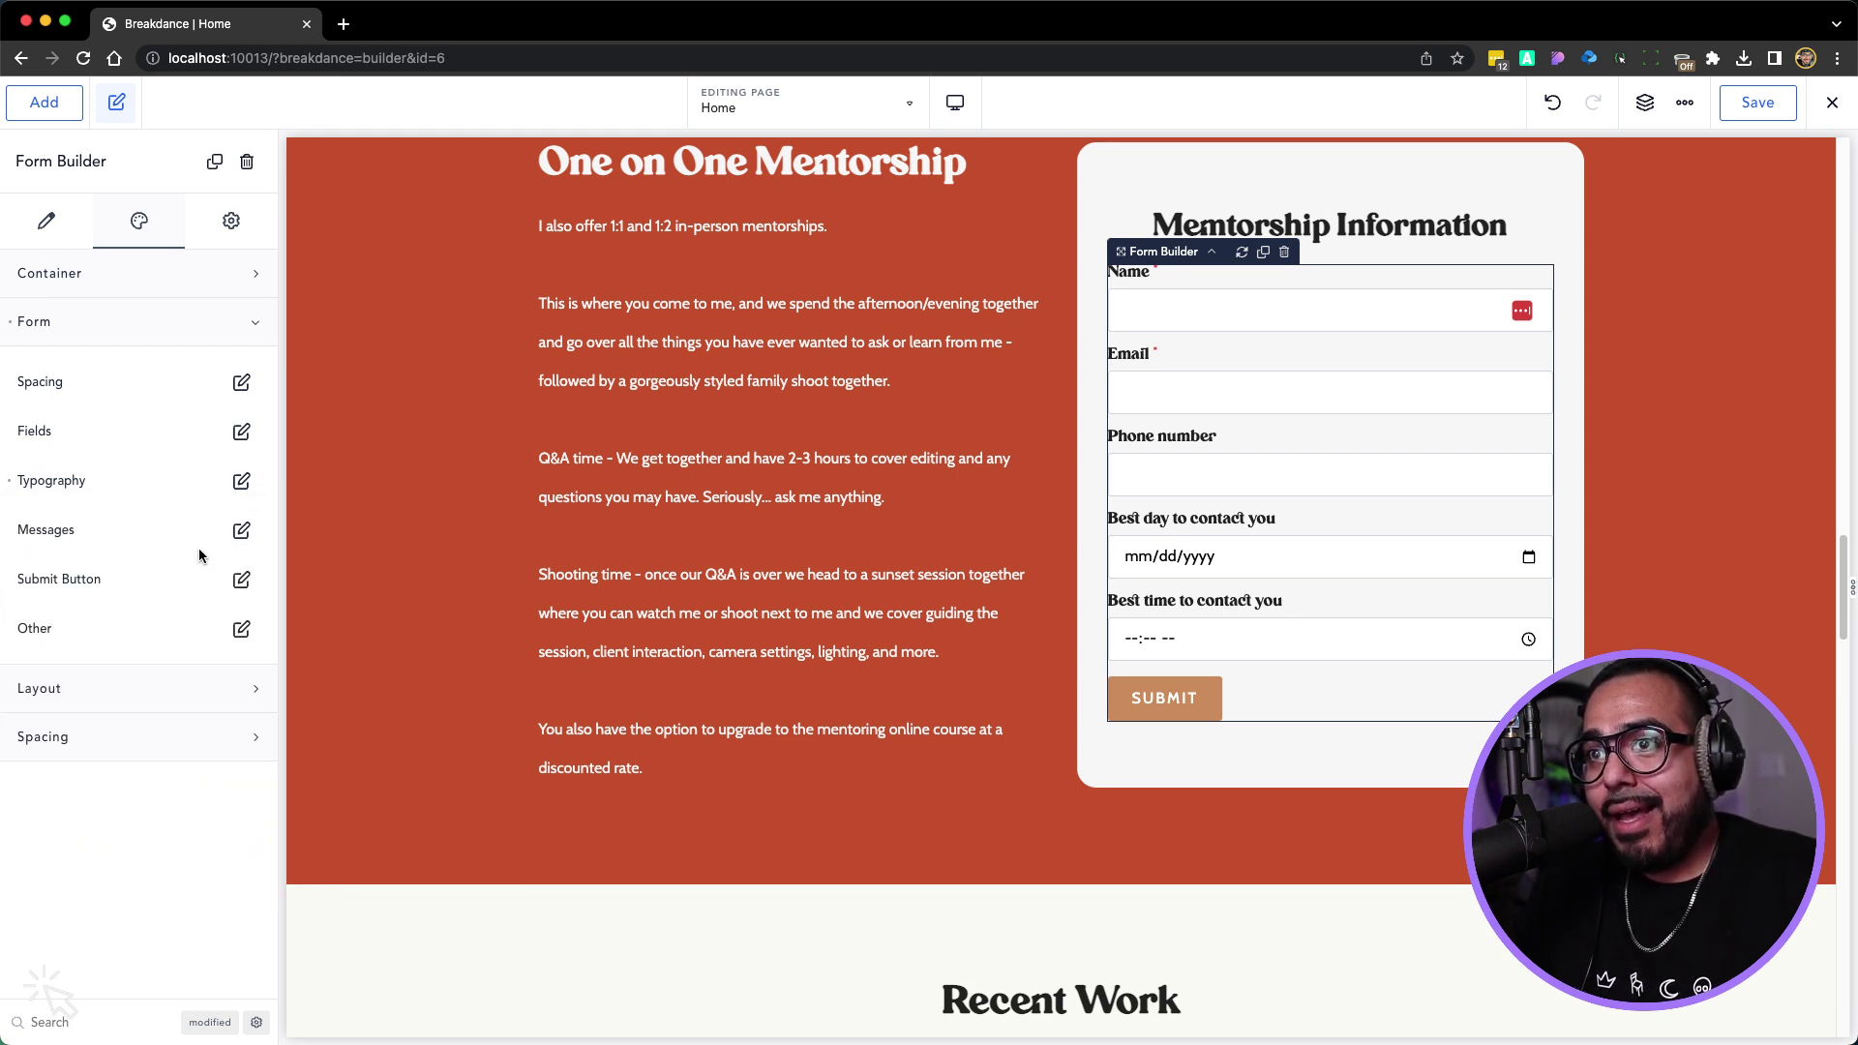
pyautogui.click(241, 578)
# Make the Submit button full width and set its size to Large
pyautogui.click(223, 697)
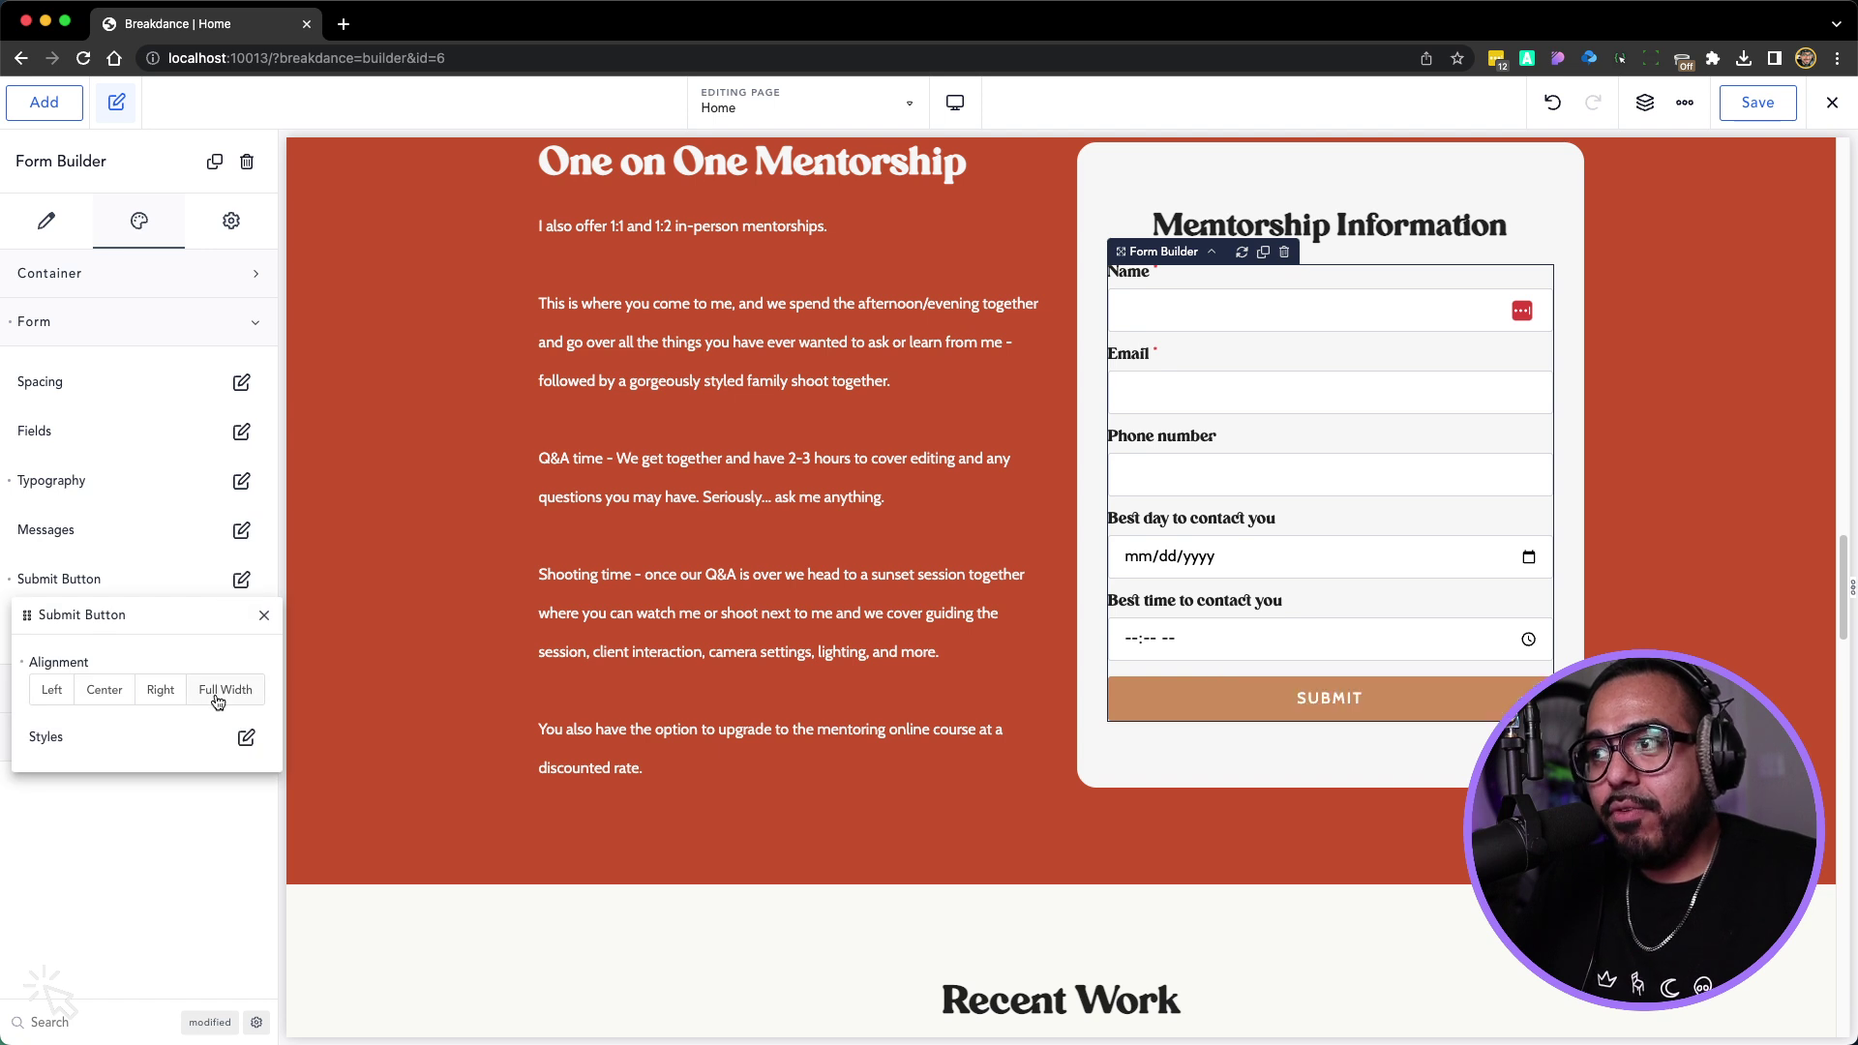
pyautogui.click(244, 739)
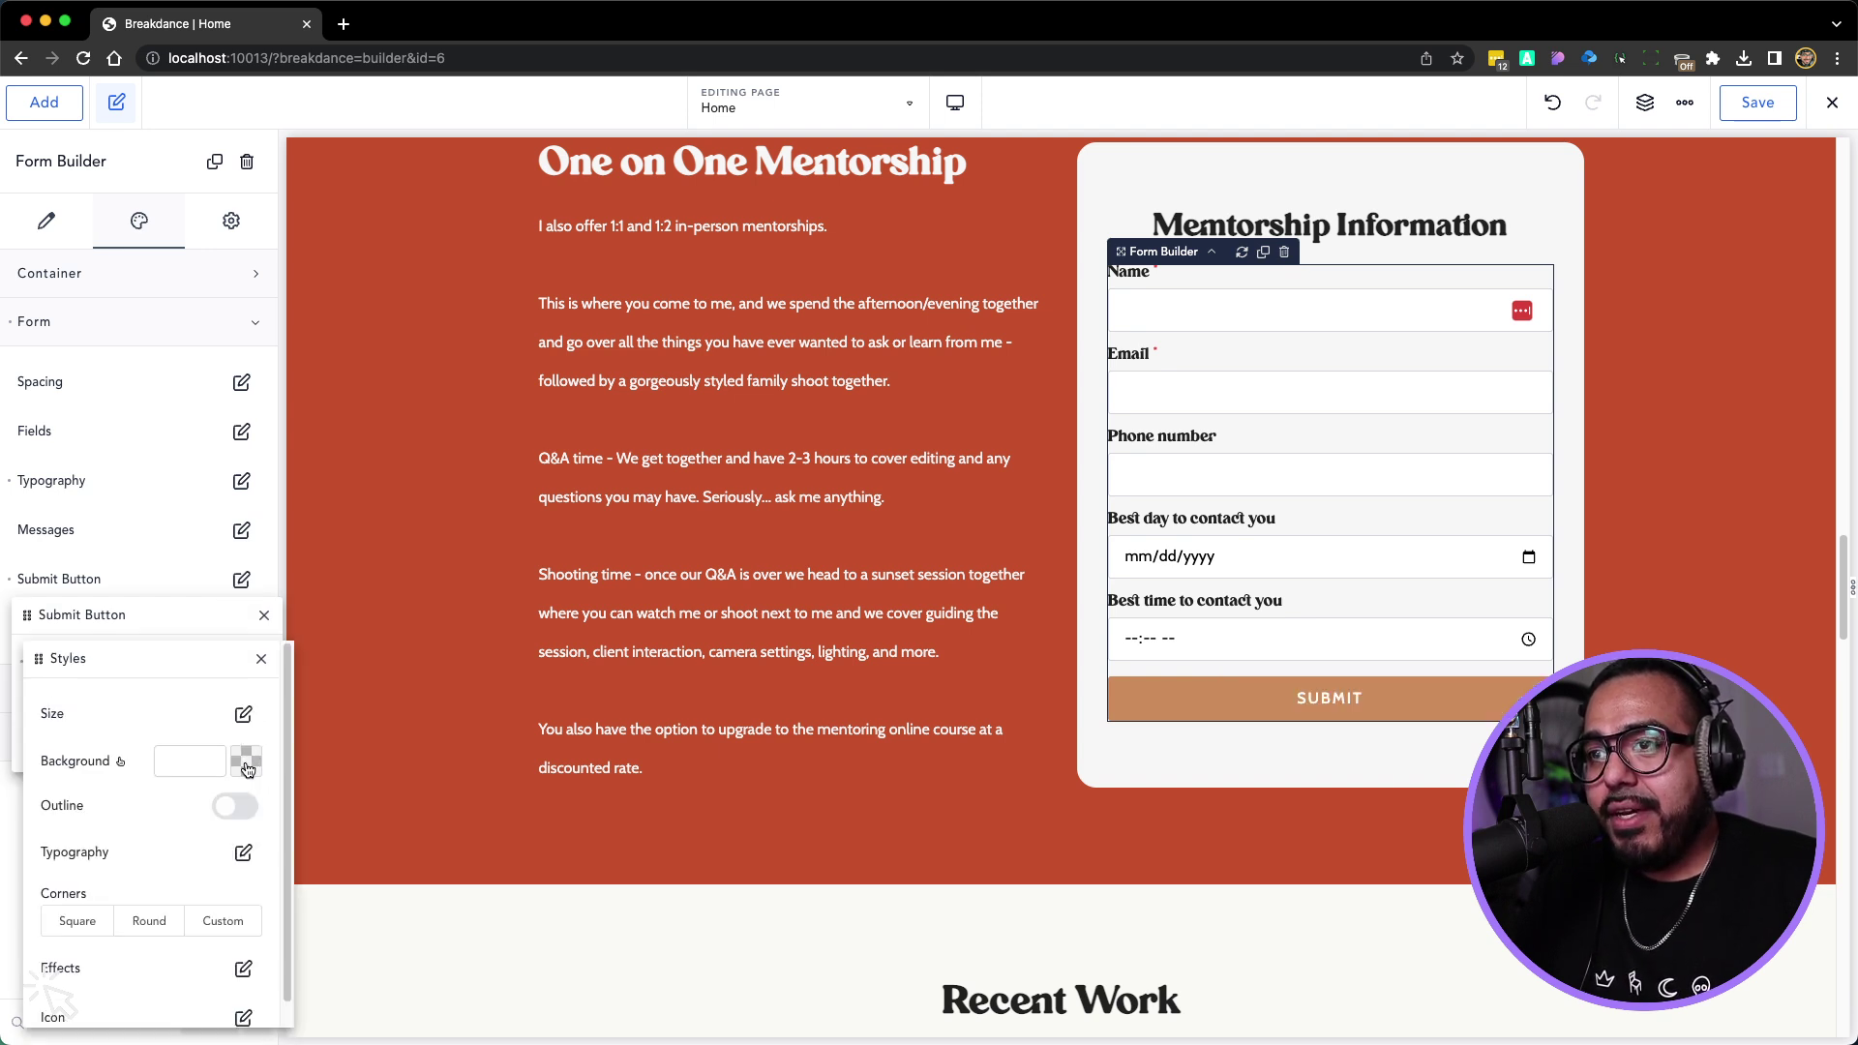
pyautogui.click(242, 714)
pyautogui.click(253, 759)
pyautogui.click(229, 884)
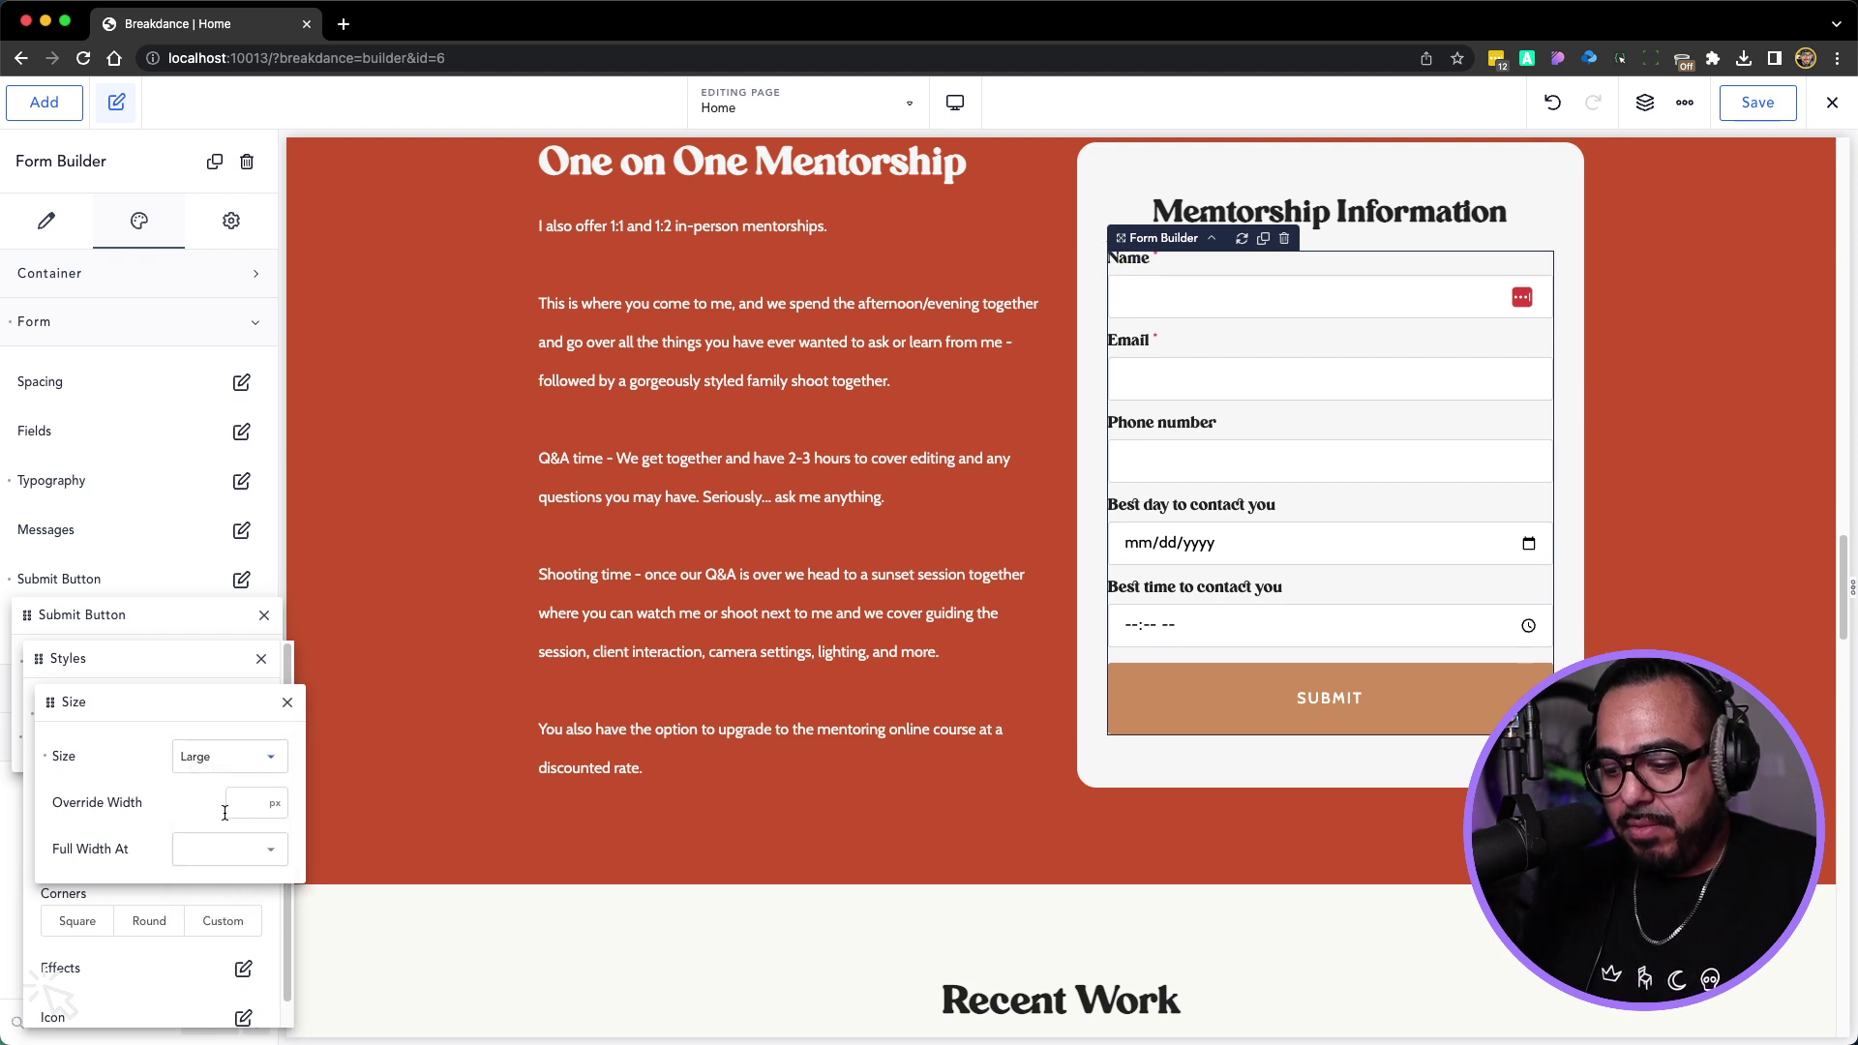
pyautogui.press('super+space')
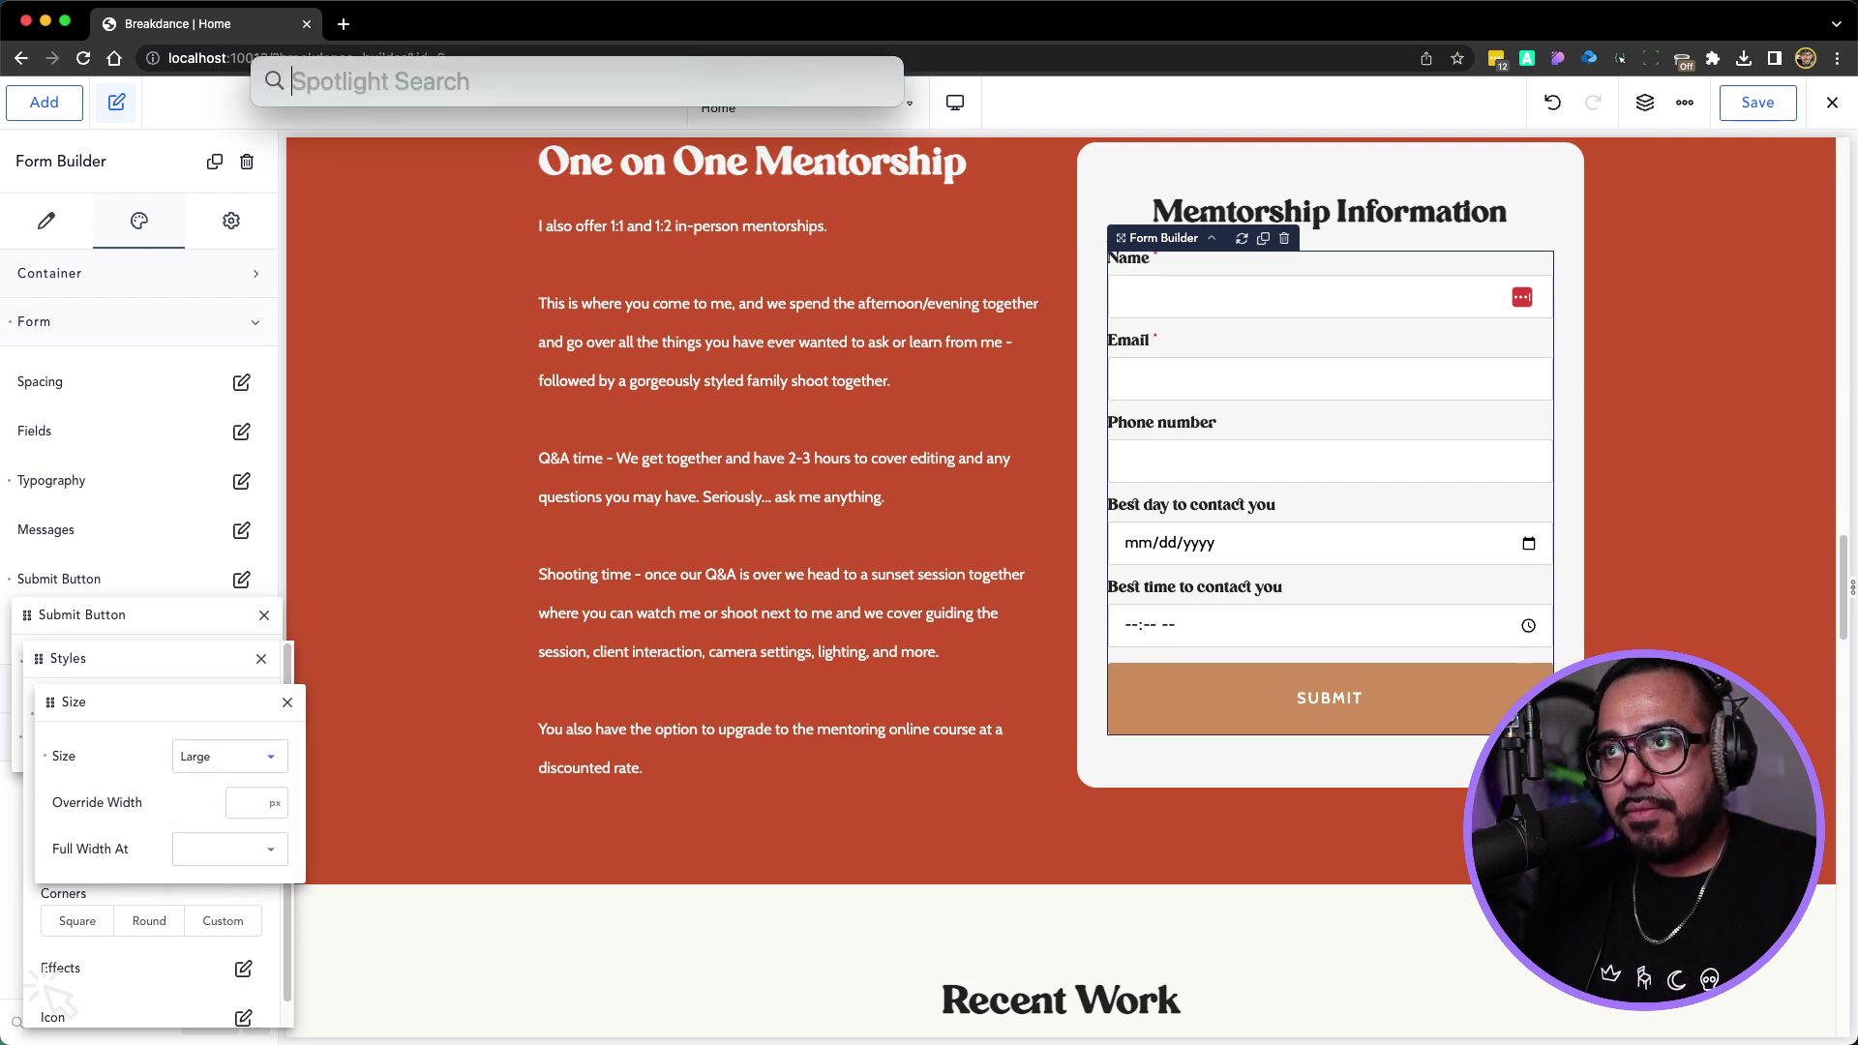
pyautogui.press('Escape')
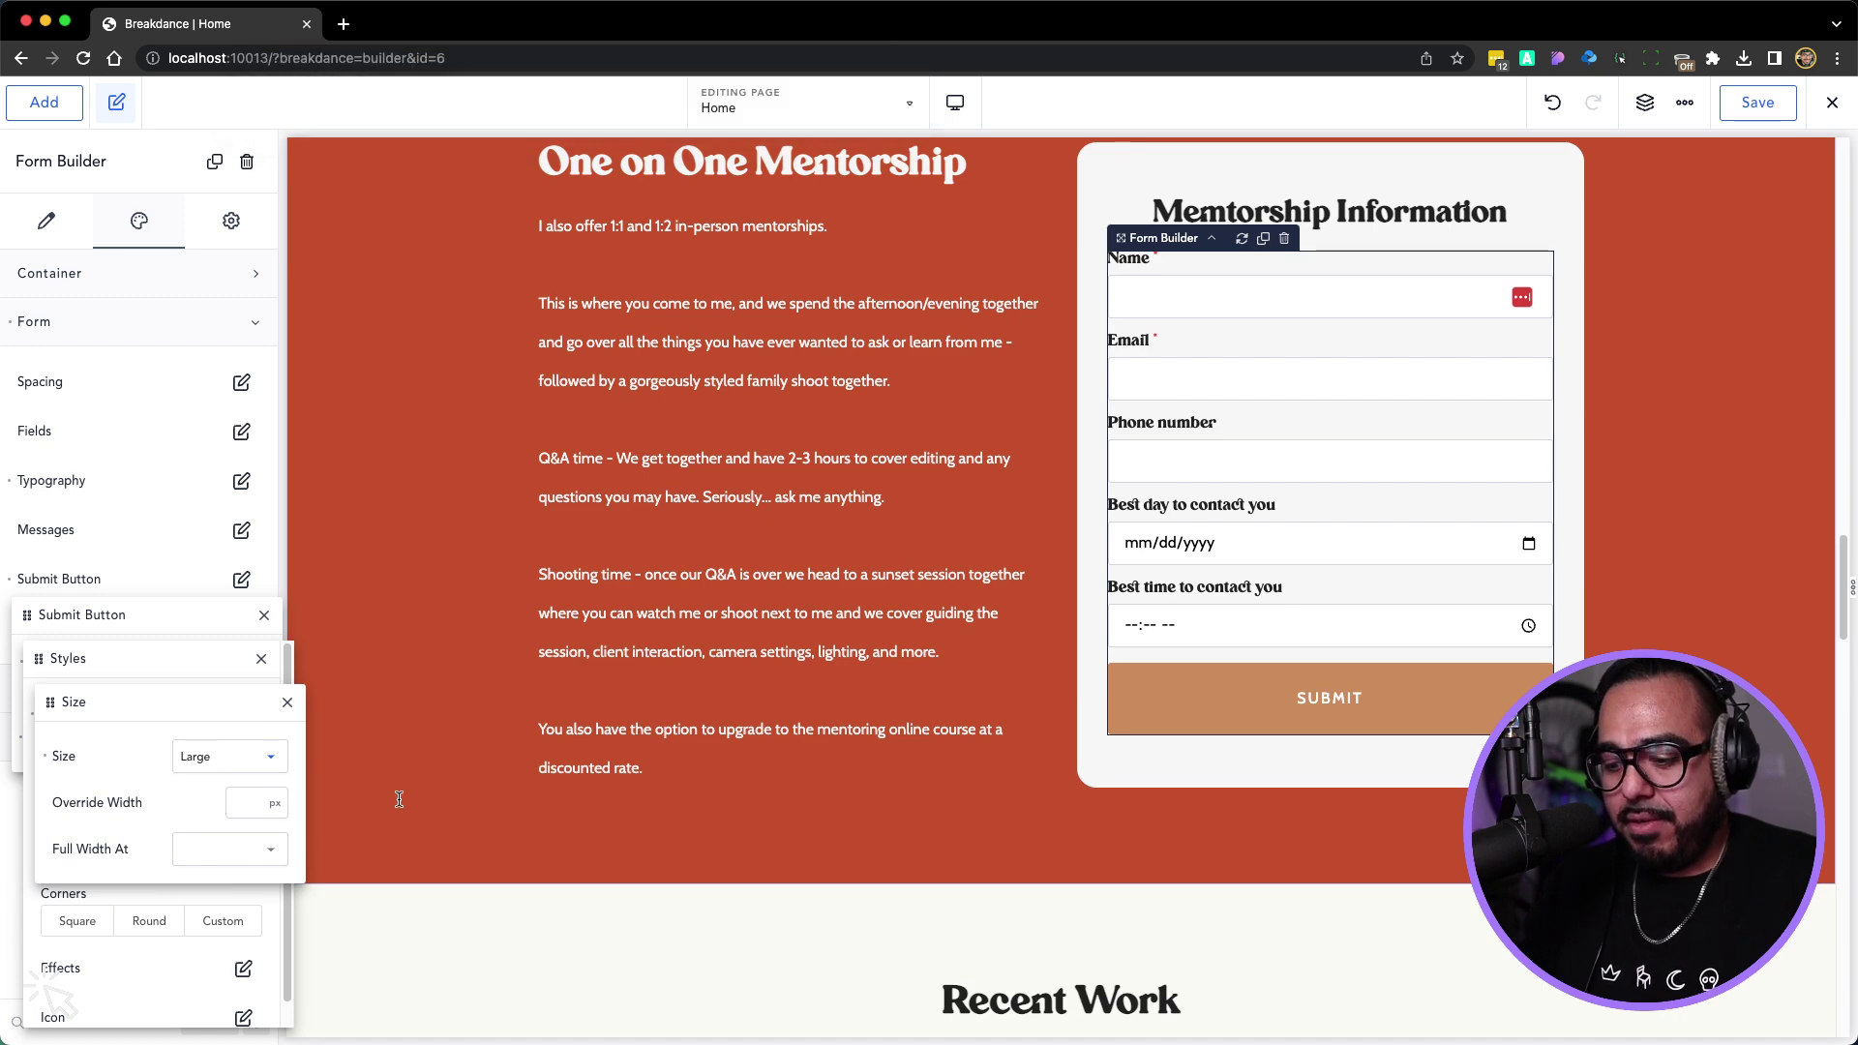
pyautogui.press('super+equal')
pyautogui.press('super+equal')
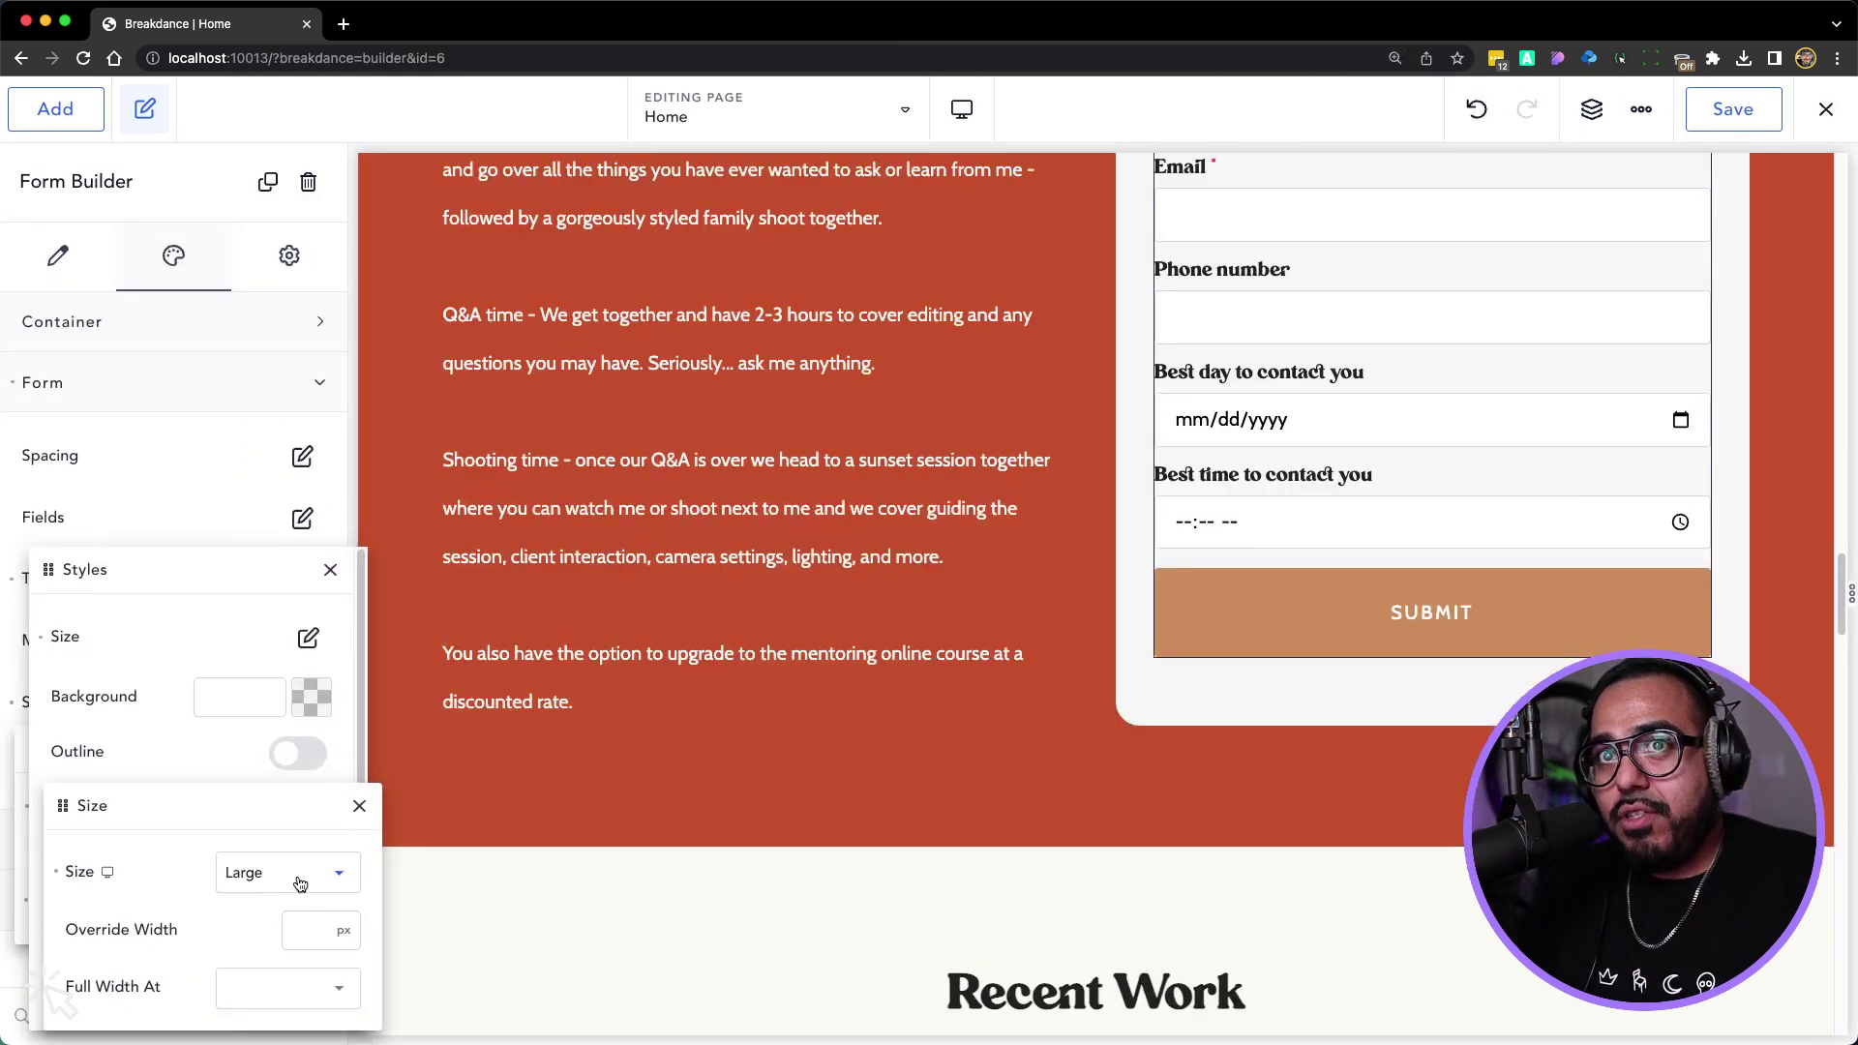
# Set the Submit button background to dark gray #313131
pyautogui.click(359, 806)
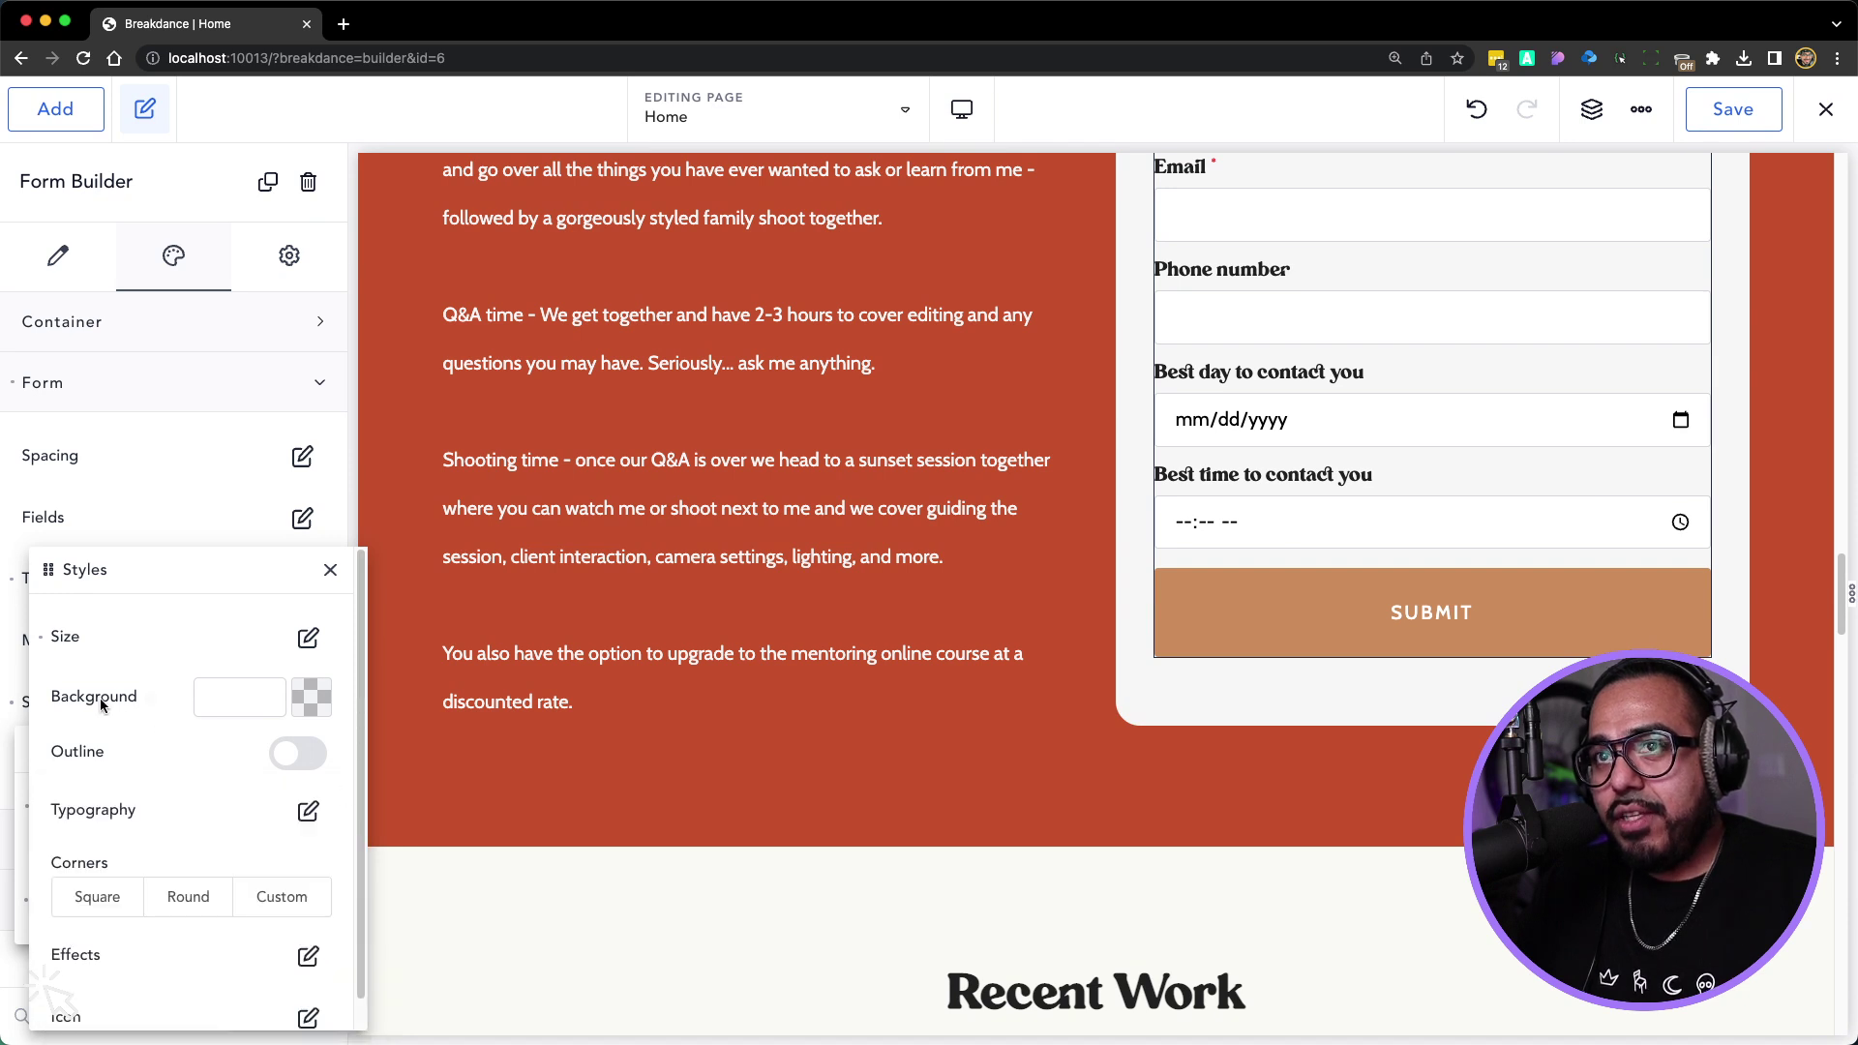
pyautogui.click(312, 697)
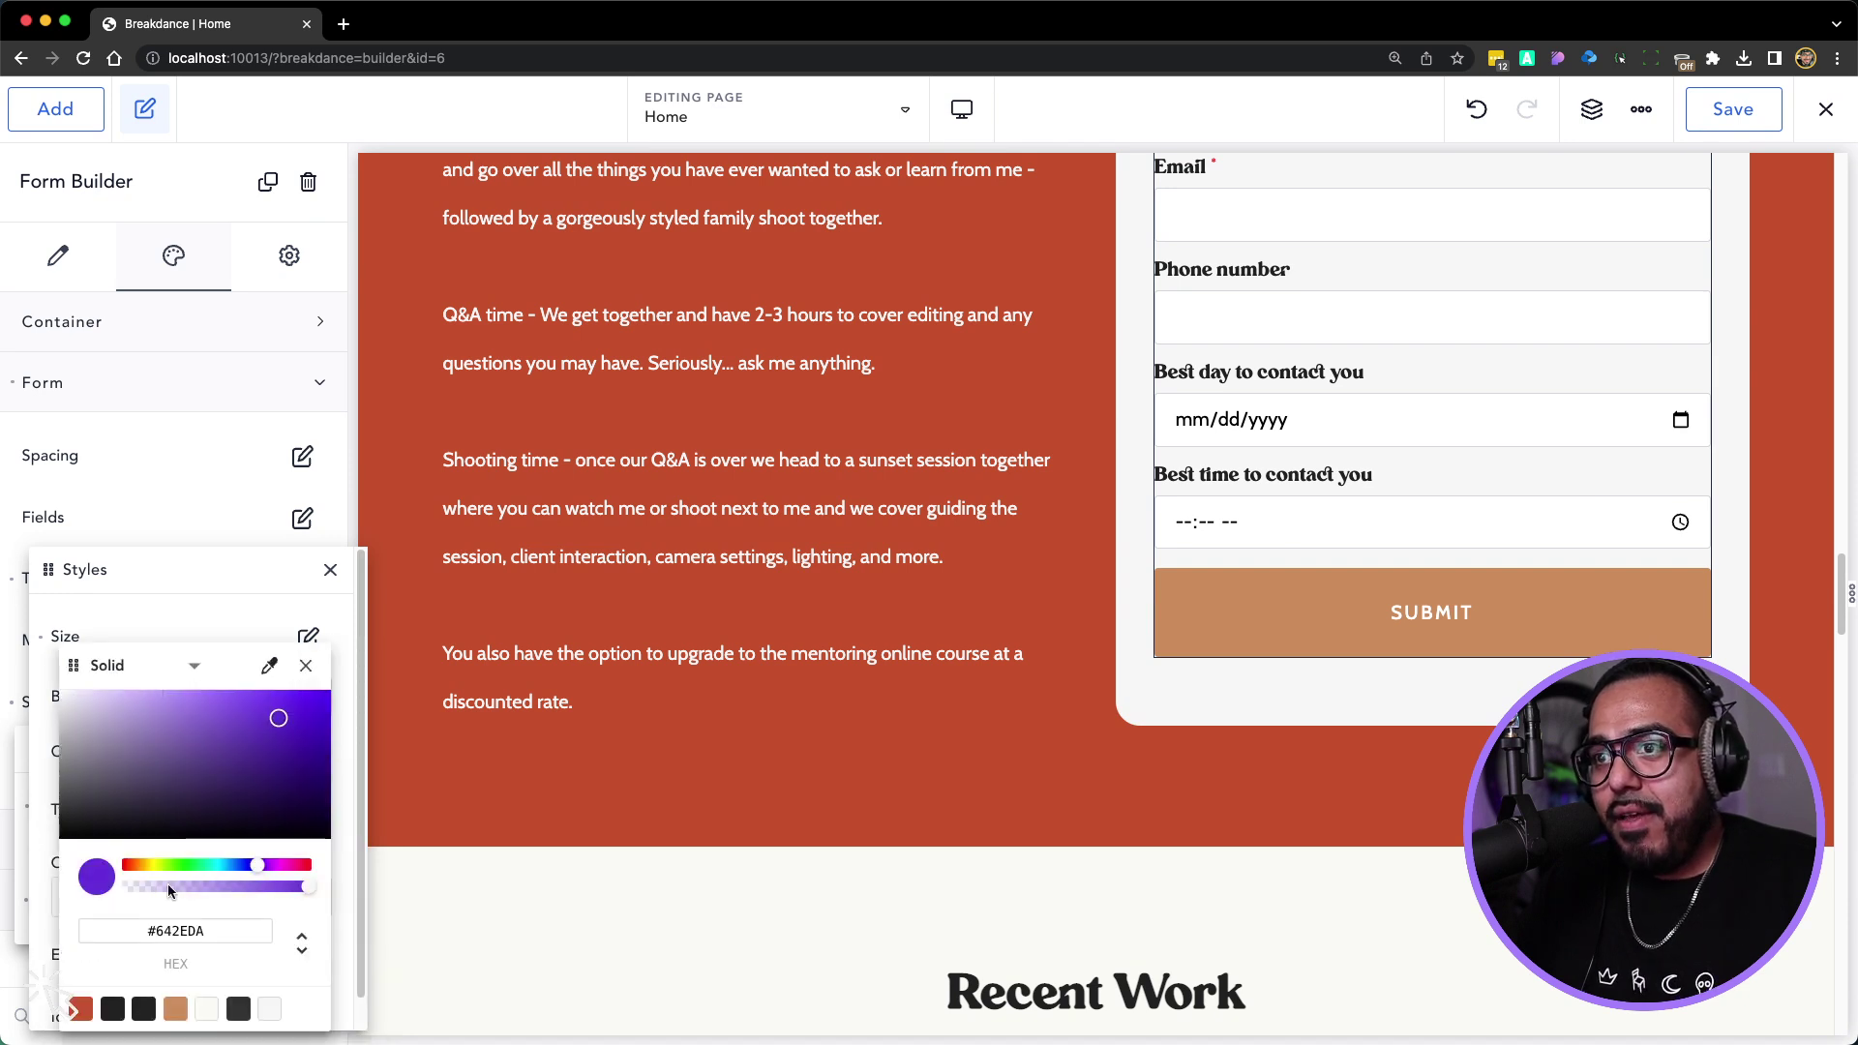
pyautogui.click(238, 1009)
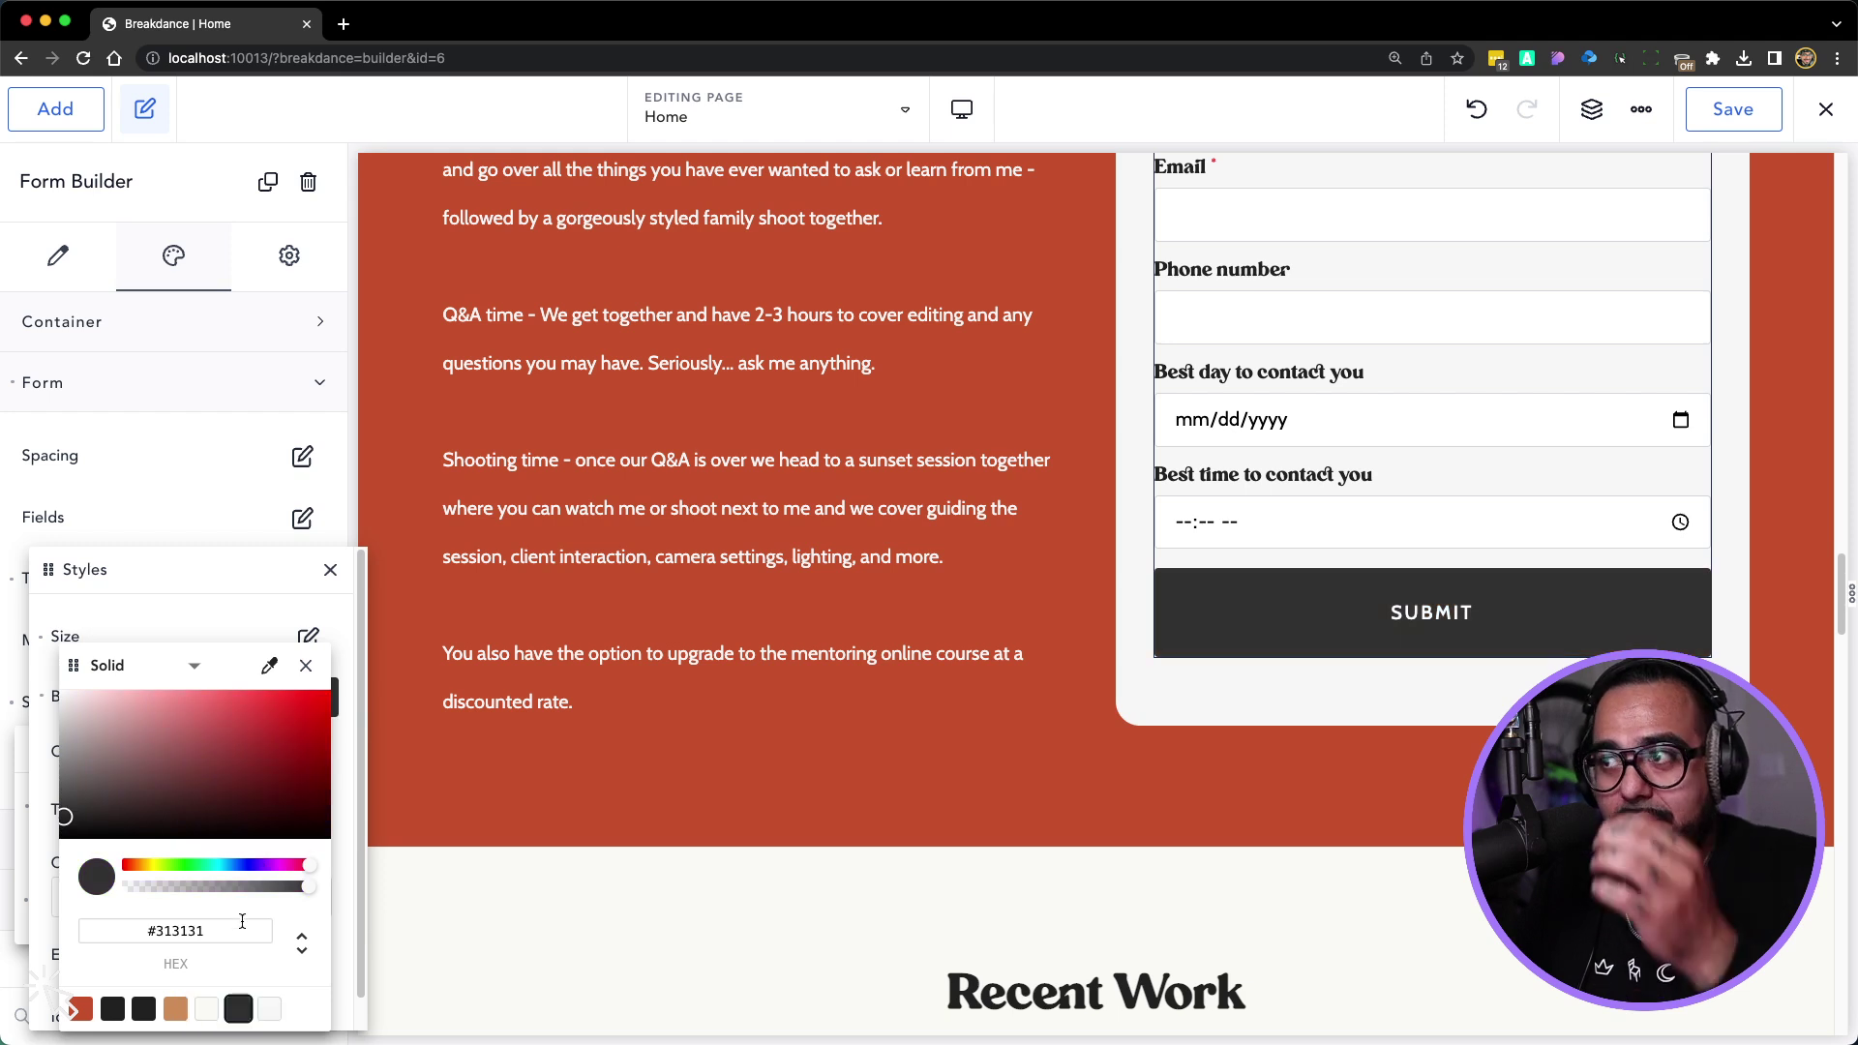
pyautogui.click(306, 664)
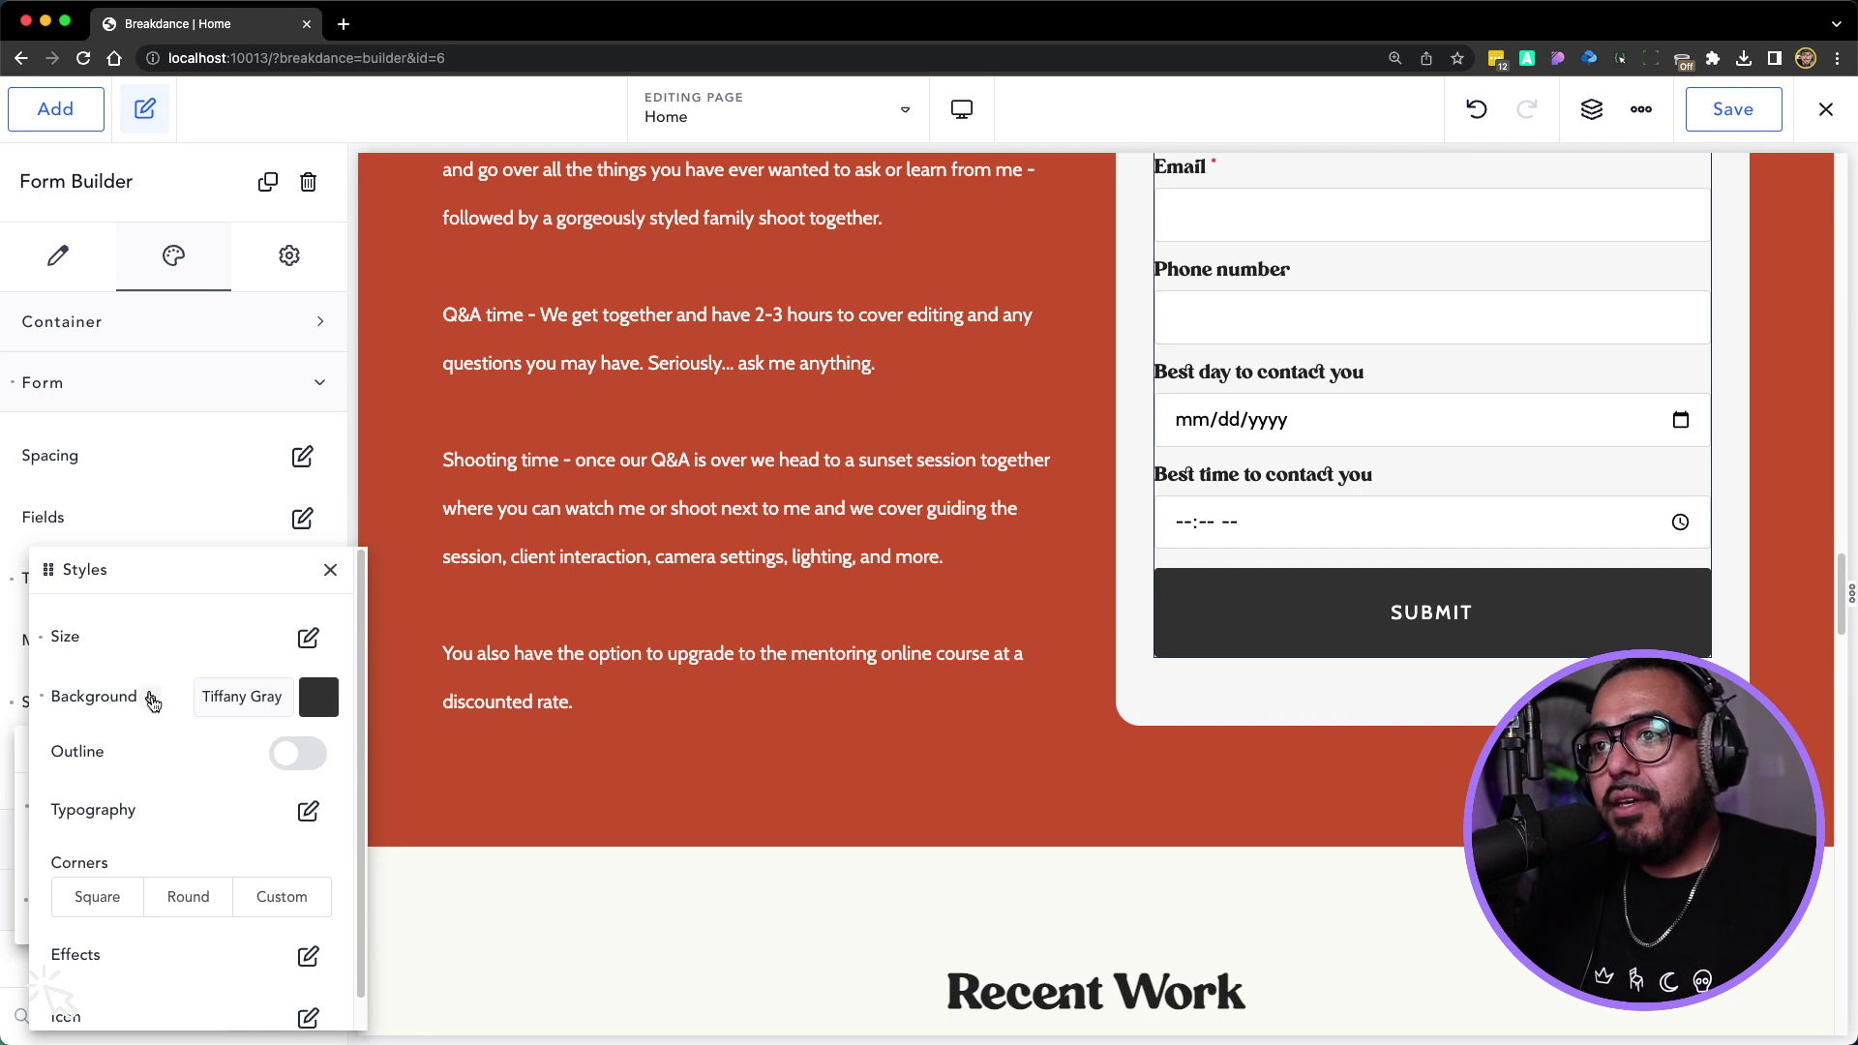
# Set the Submit button's hover background to the tan Links colour
pyautogui.click(152, 702)
pyautogui.click(305, 703)
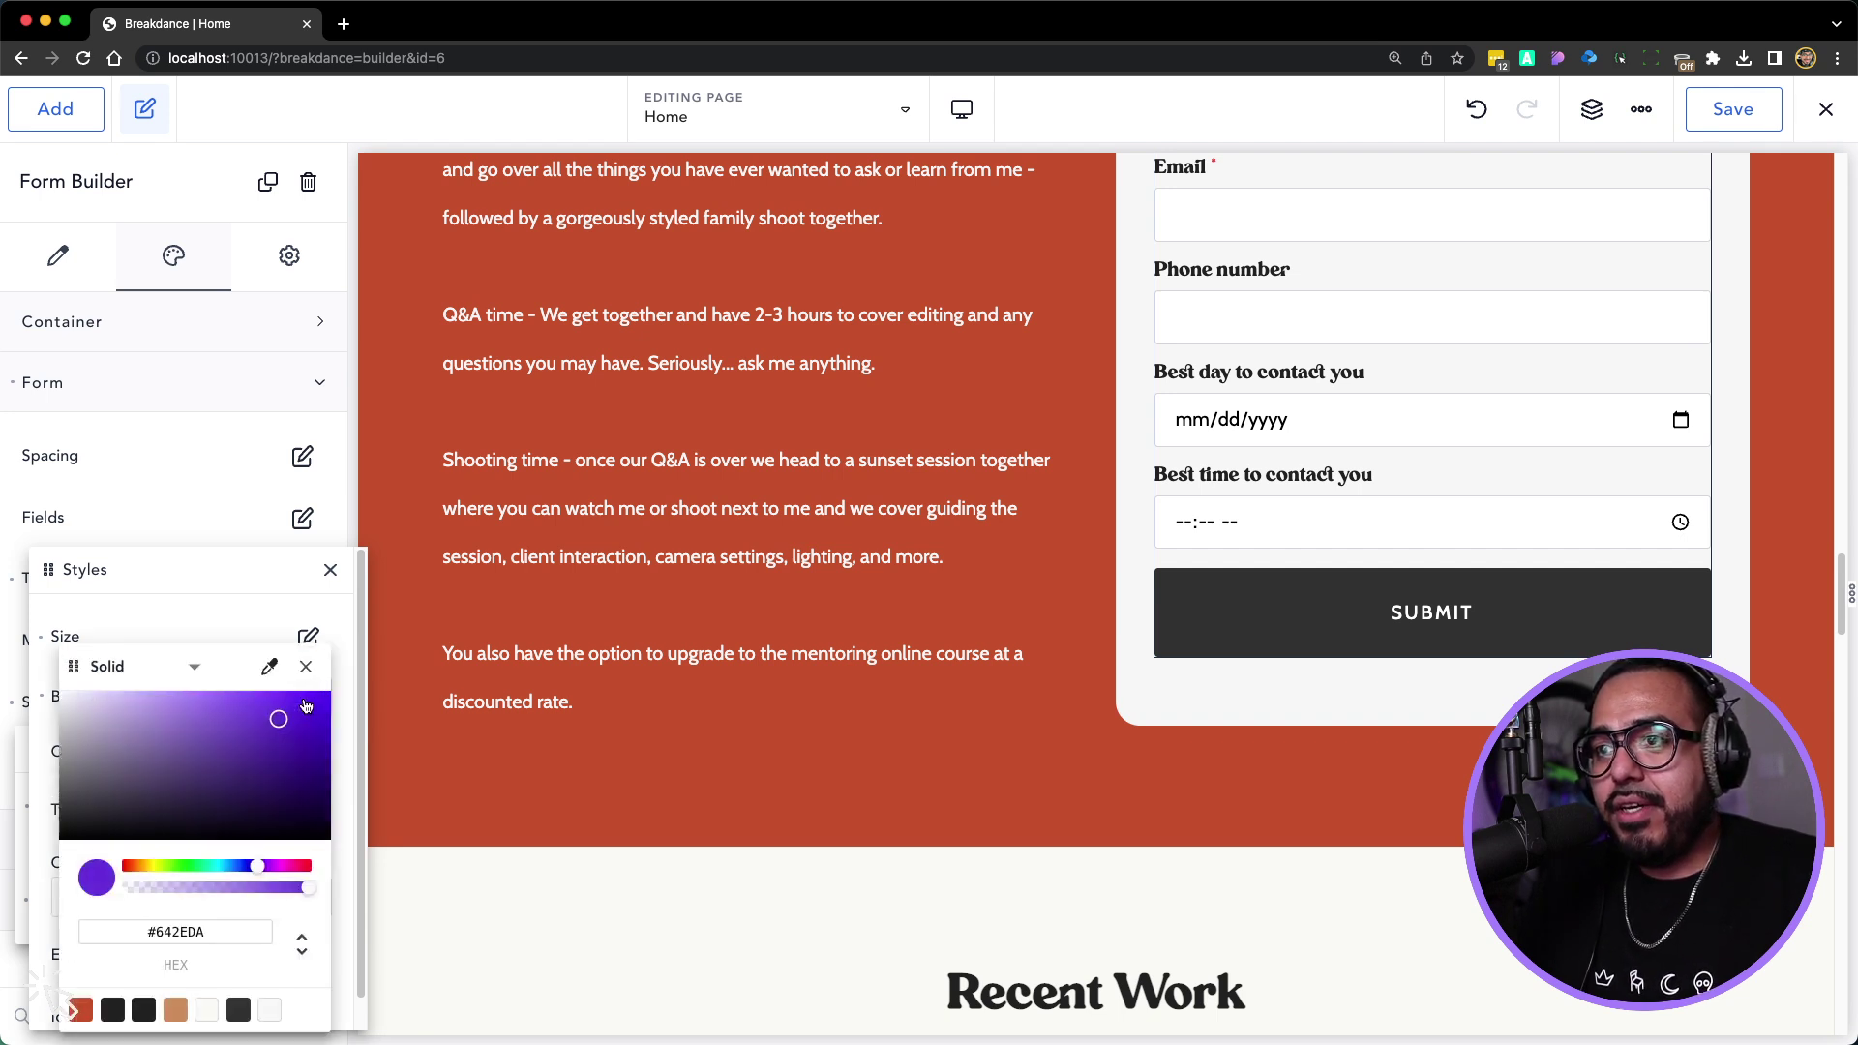
pyautogui.click(173, 1012)
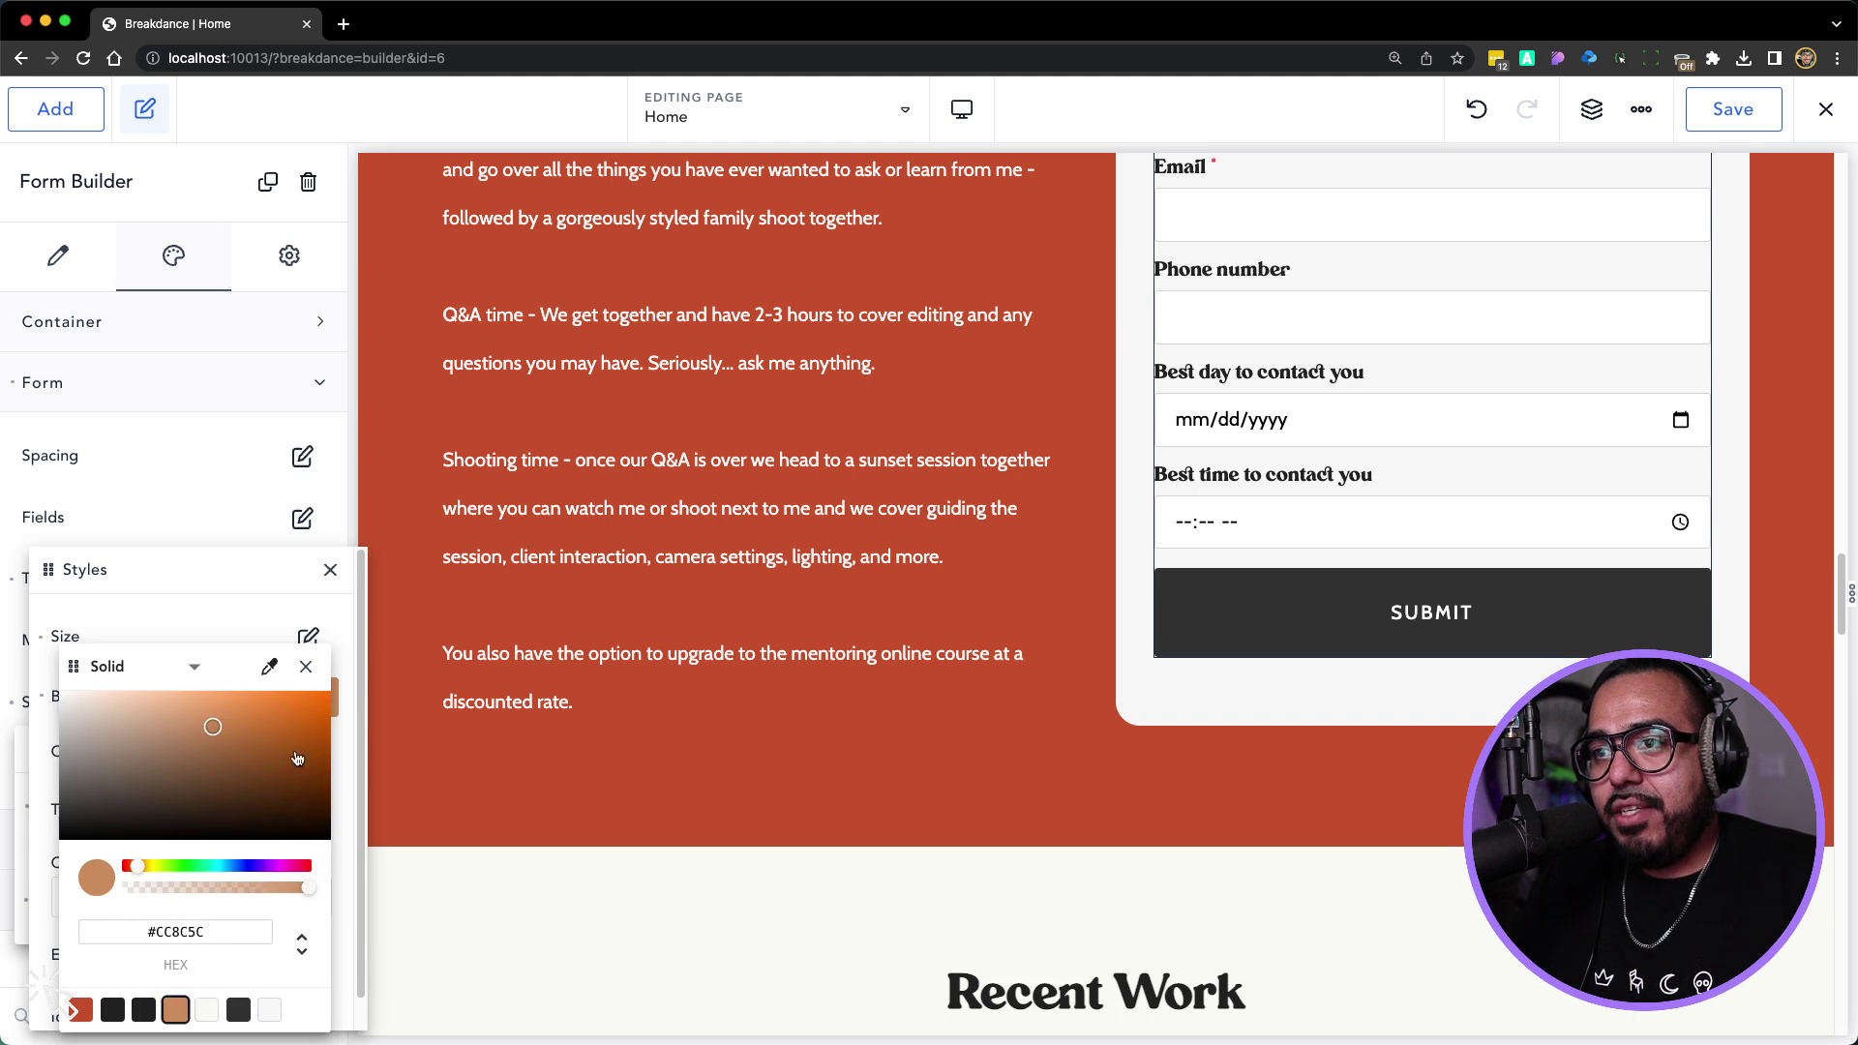
pyautogui.click(305, 666)
pyautogui.click(329, 569)
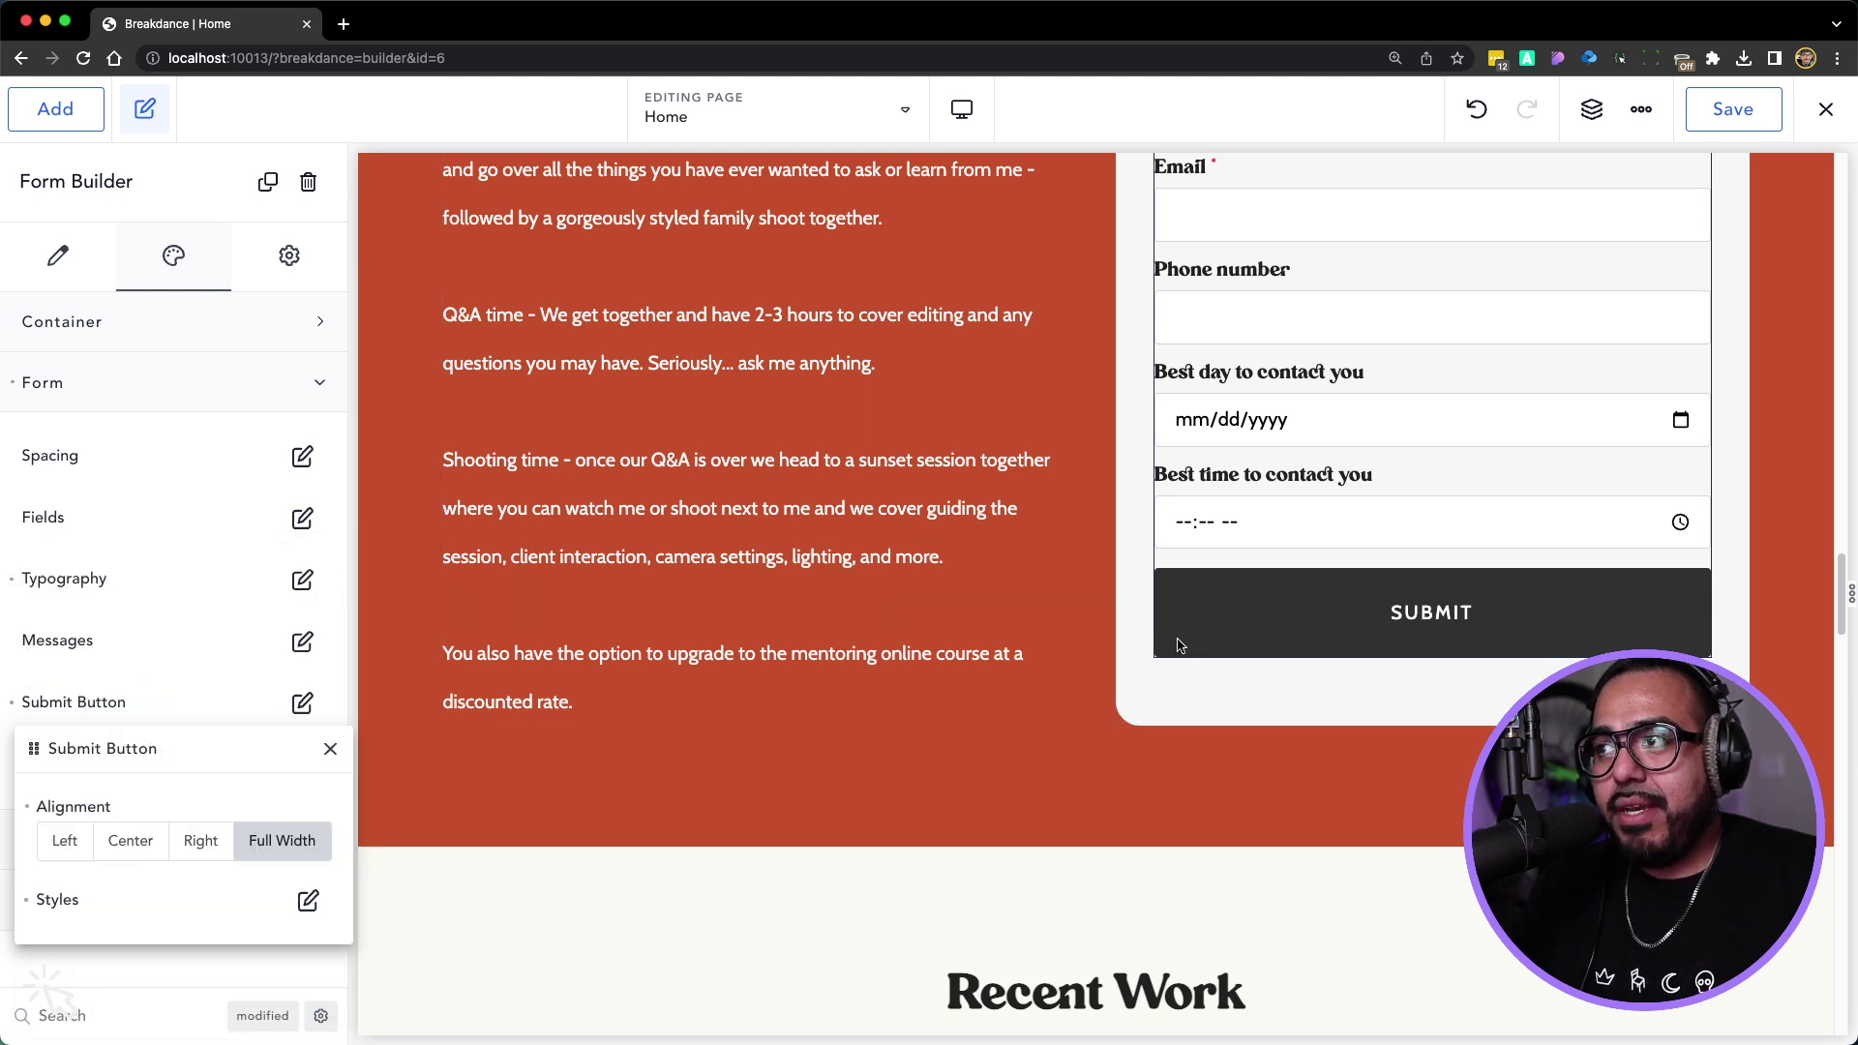
pyautogui.scroll(5, 1222, 636)
pyautogui.scroll(-2, 1227, 624)
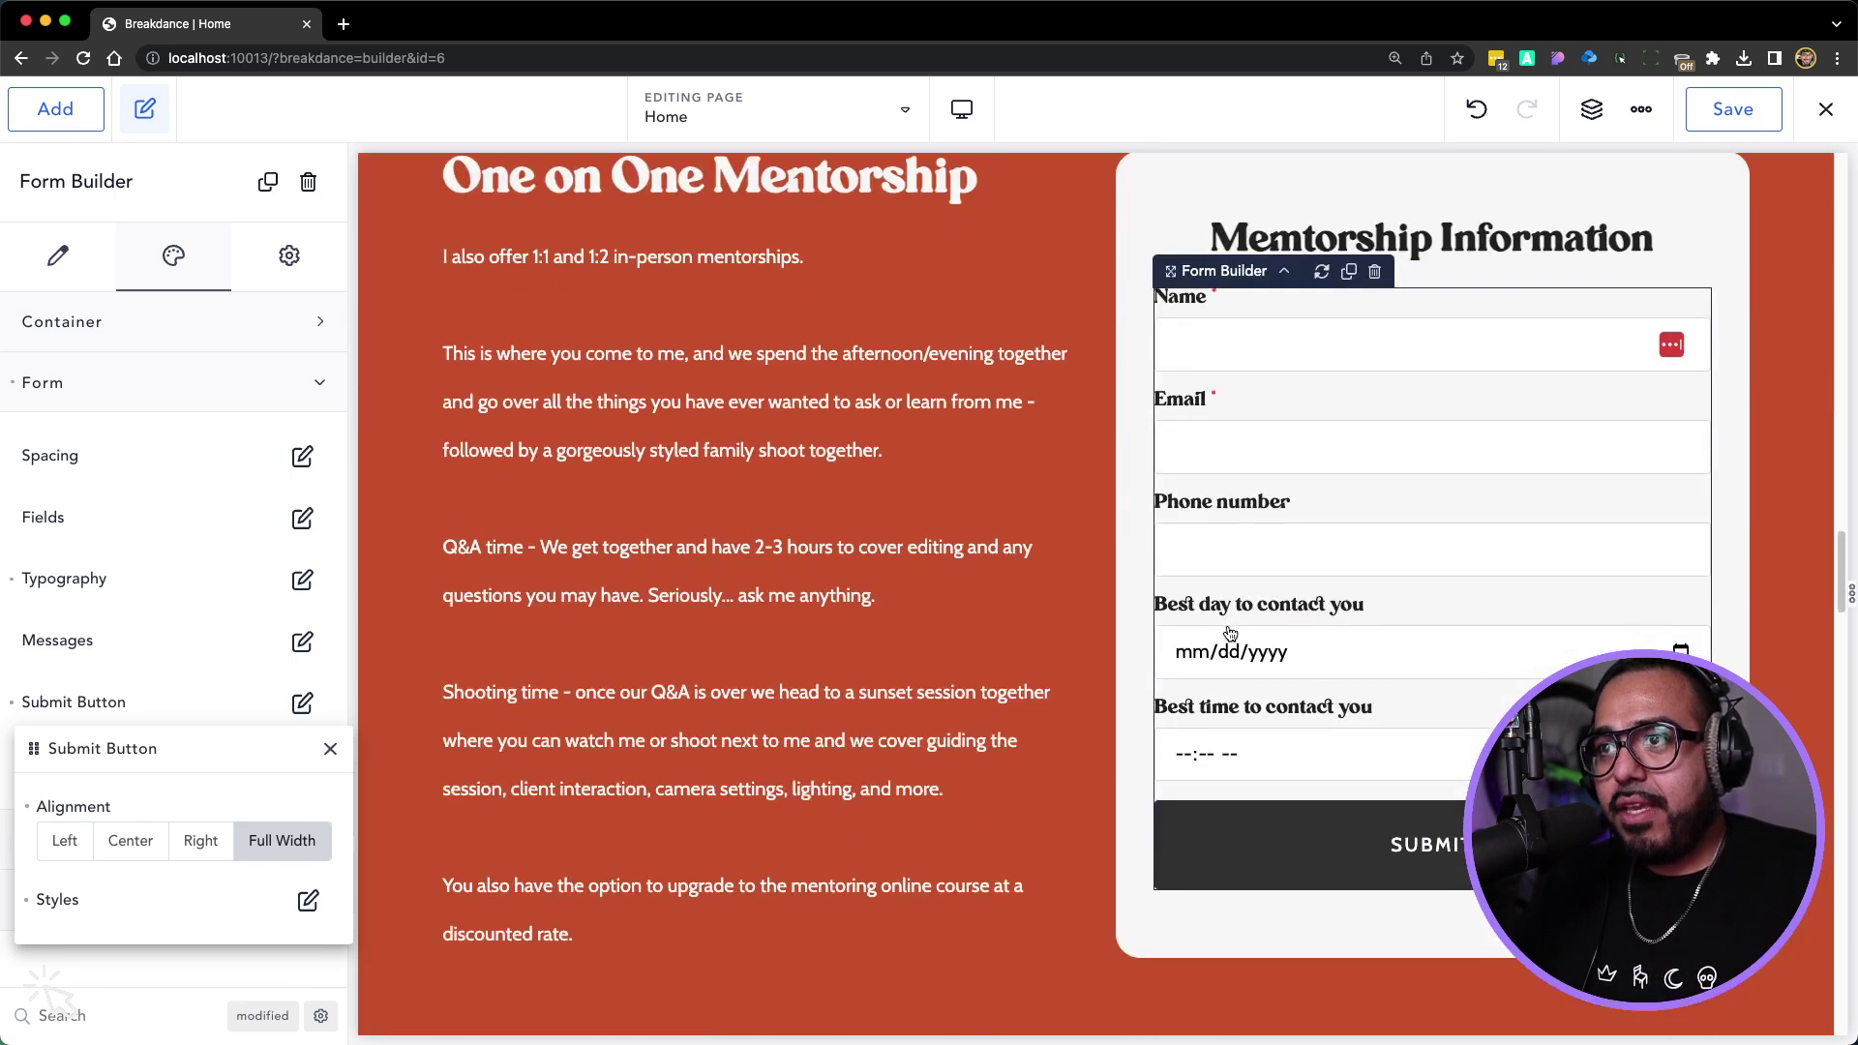
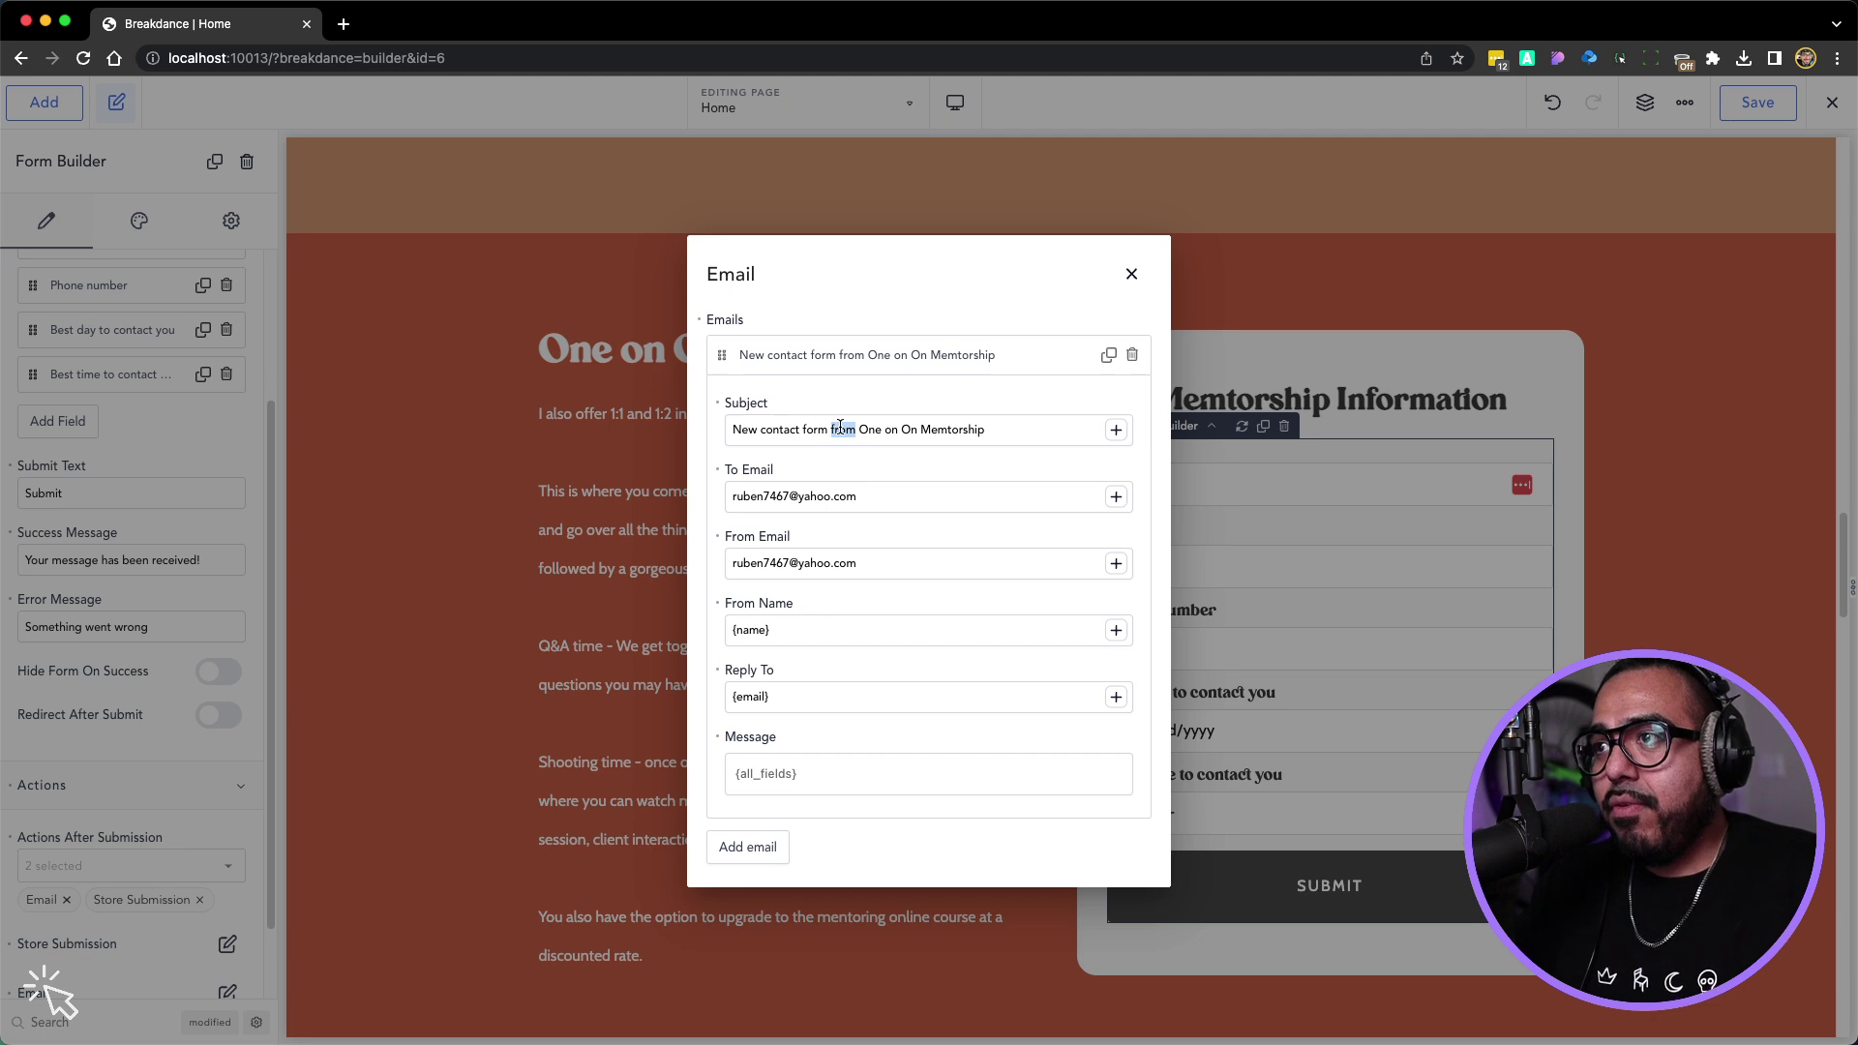
# Put quotes around the form name in the email subject and send notifications to the owner's address
pyautogui.press('BackSpace')
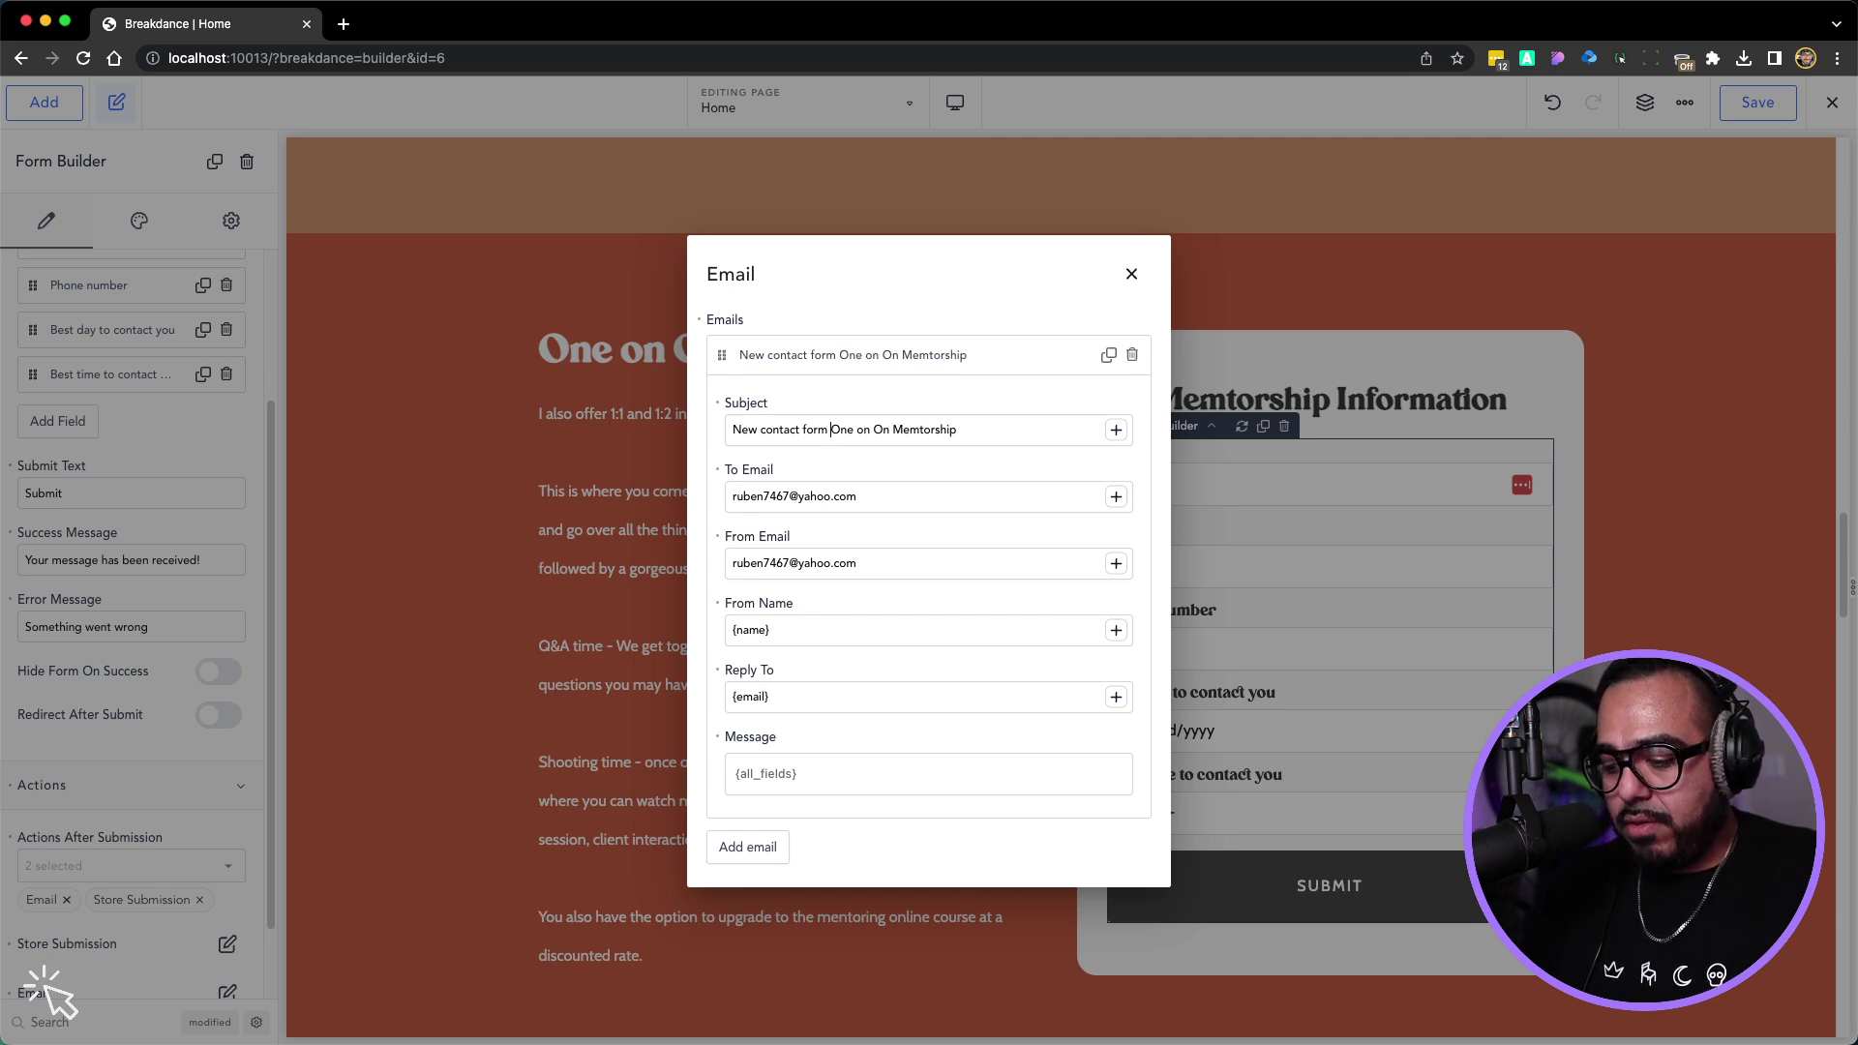
pyautogui.write('"')
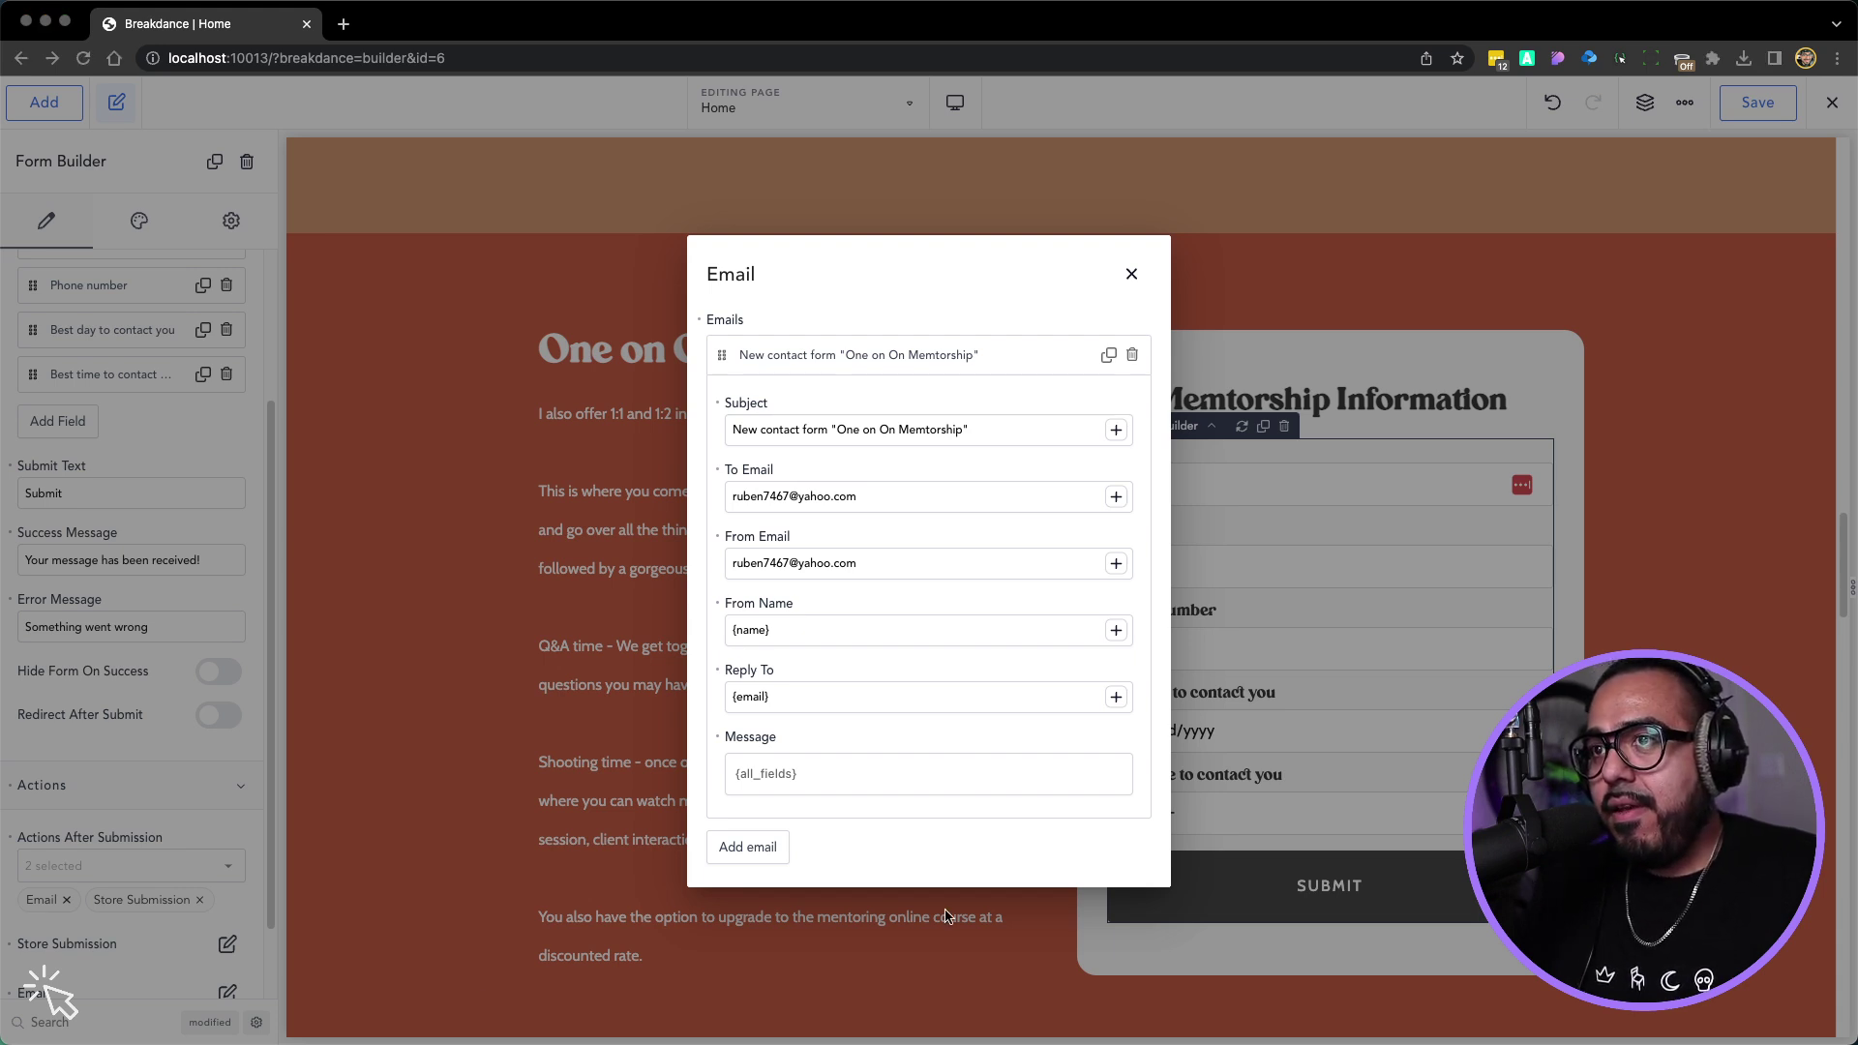
pyautogui.tripleClick(806, 496)
pyautogui.press('super+v')
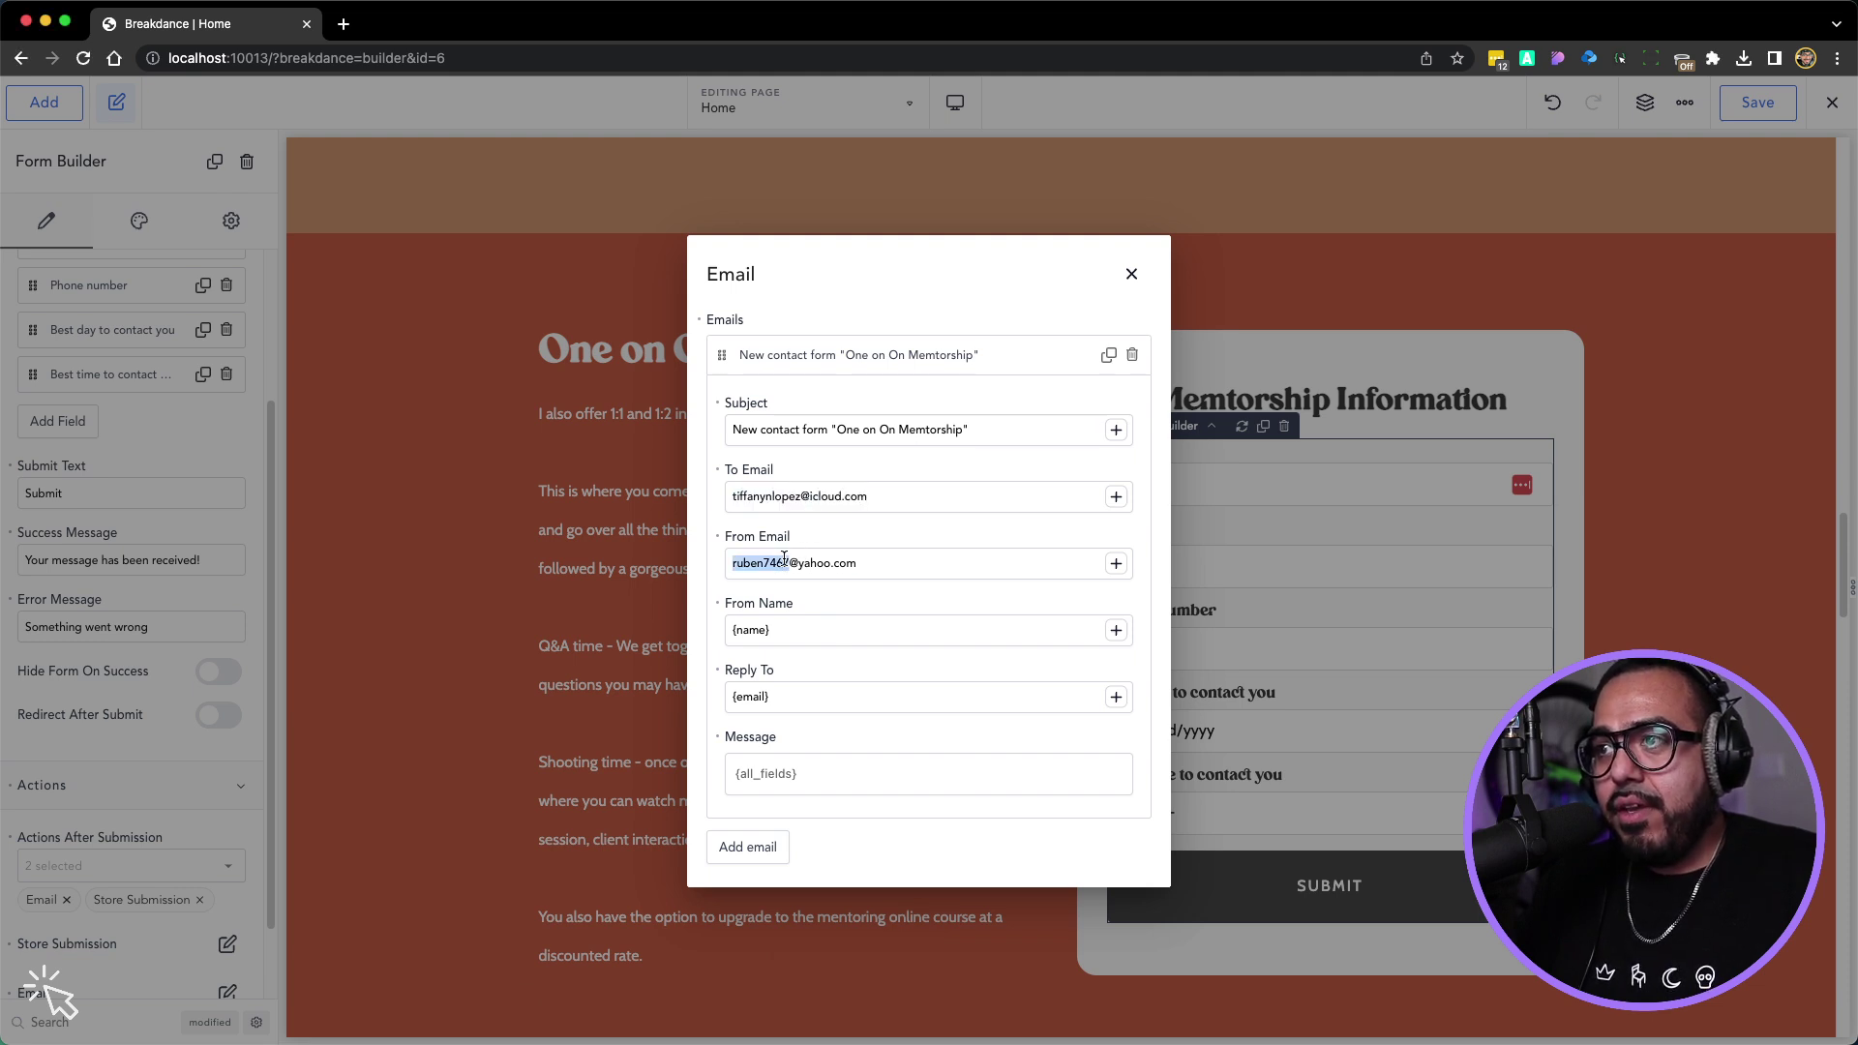
# Set the From Email to a no-reply address on the photography domain and close the email settings
pyautogui.tripleClick(786, 558)
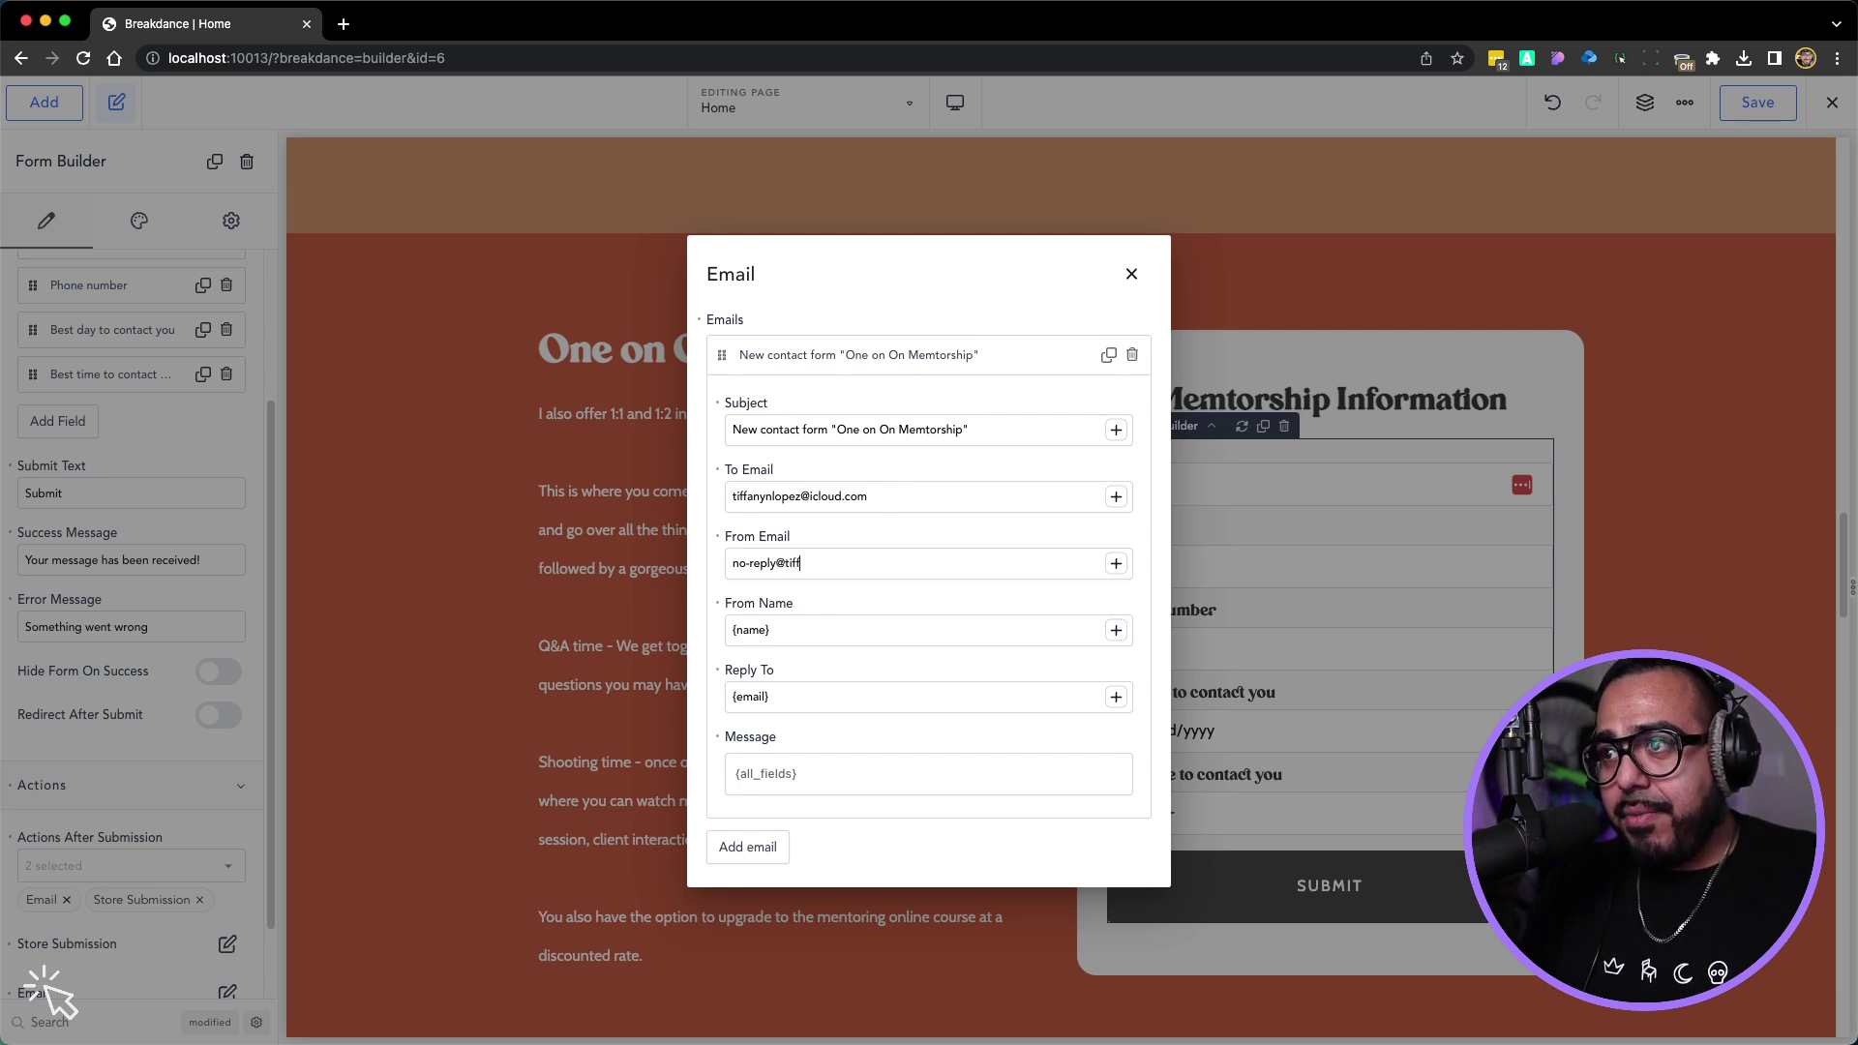
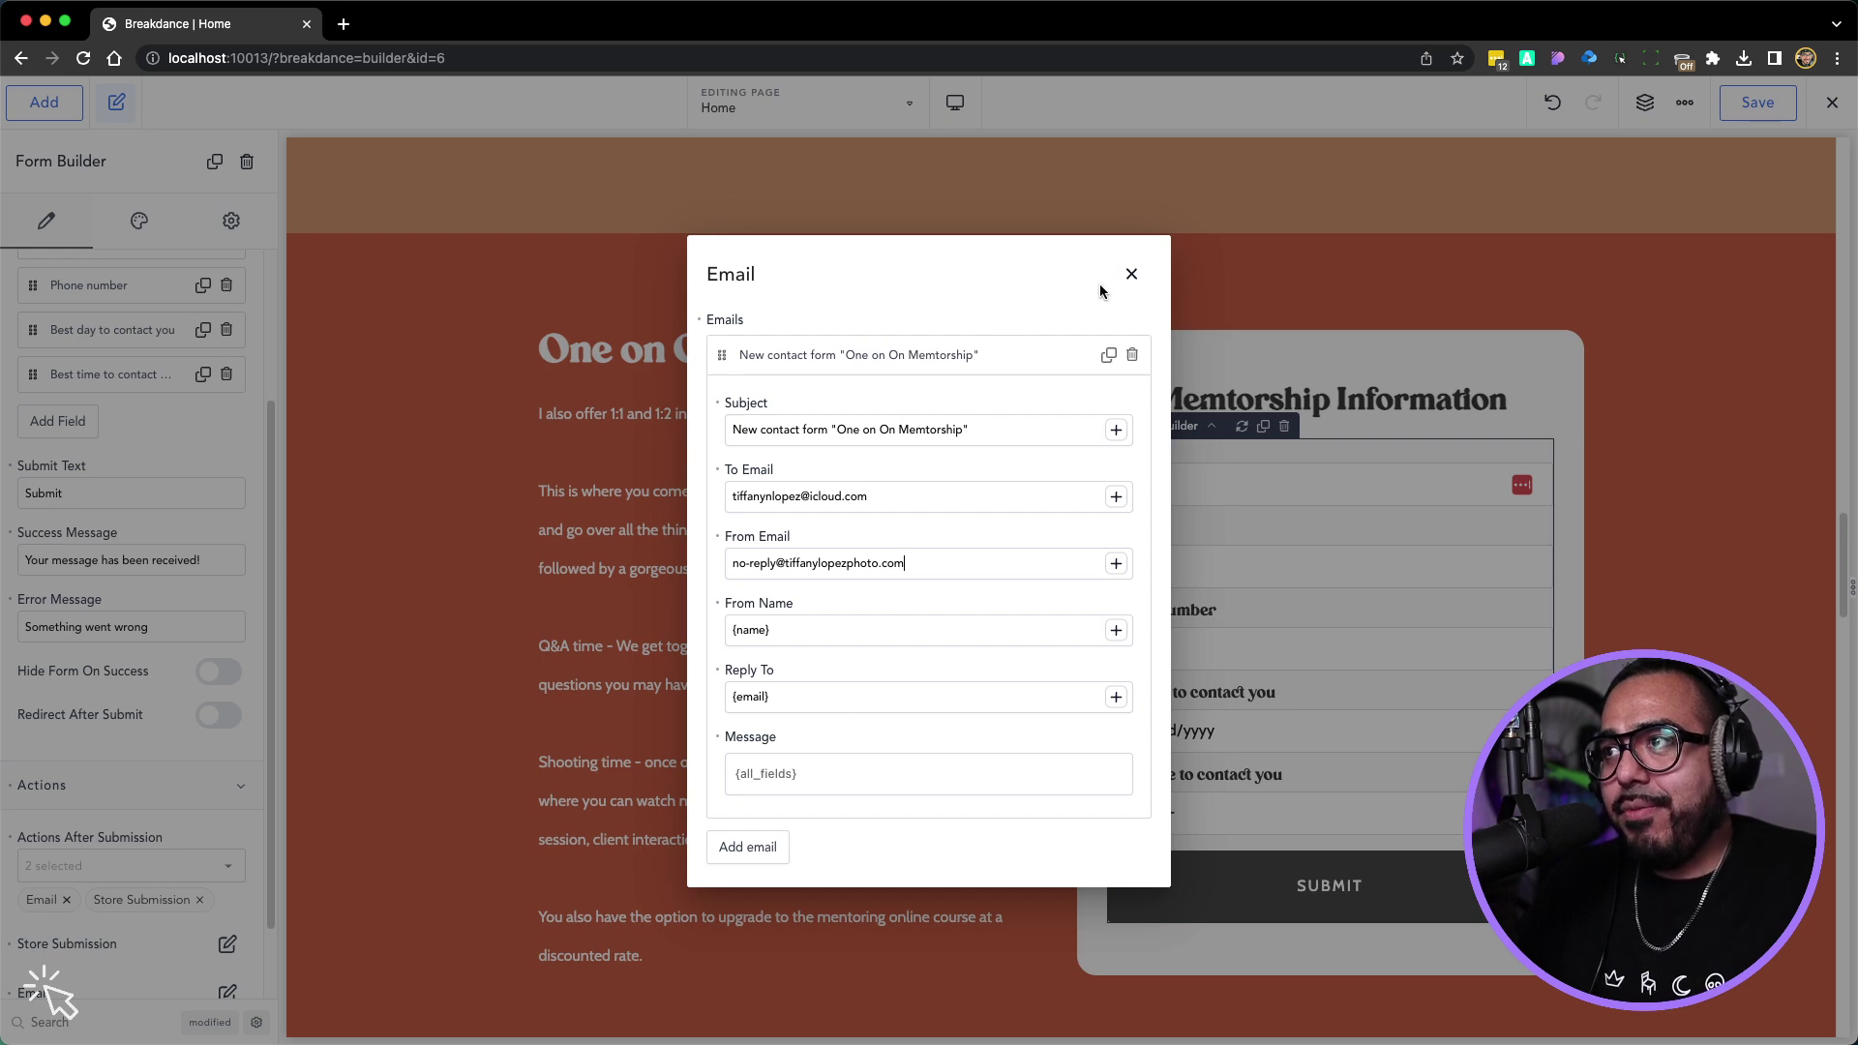
pyautogui.click(1130, 275)
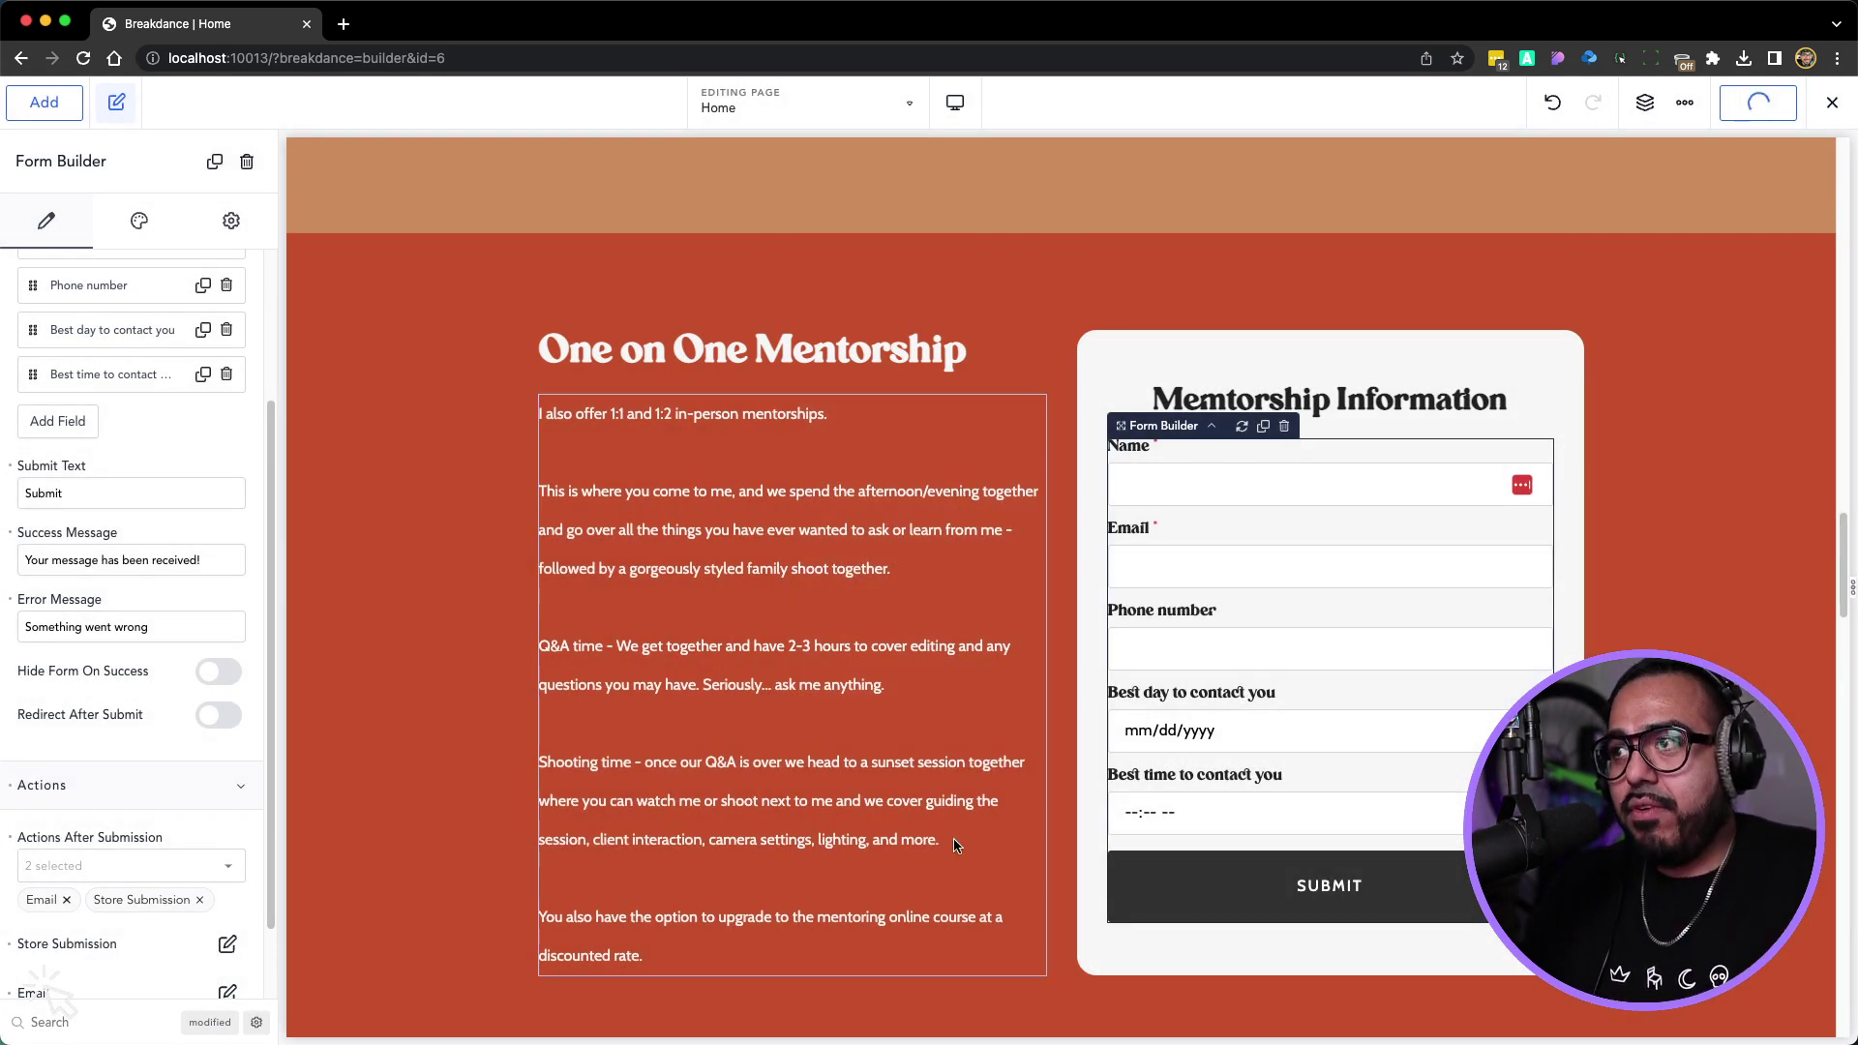
# Set the Best day to contact you field's width to 6
pyautogui.click(1254, 745)
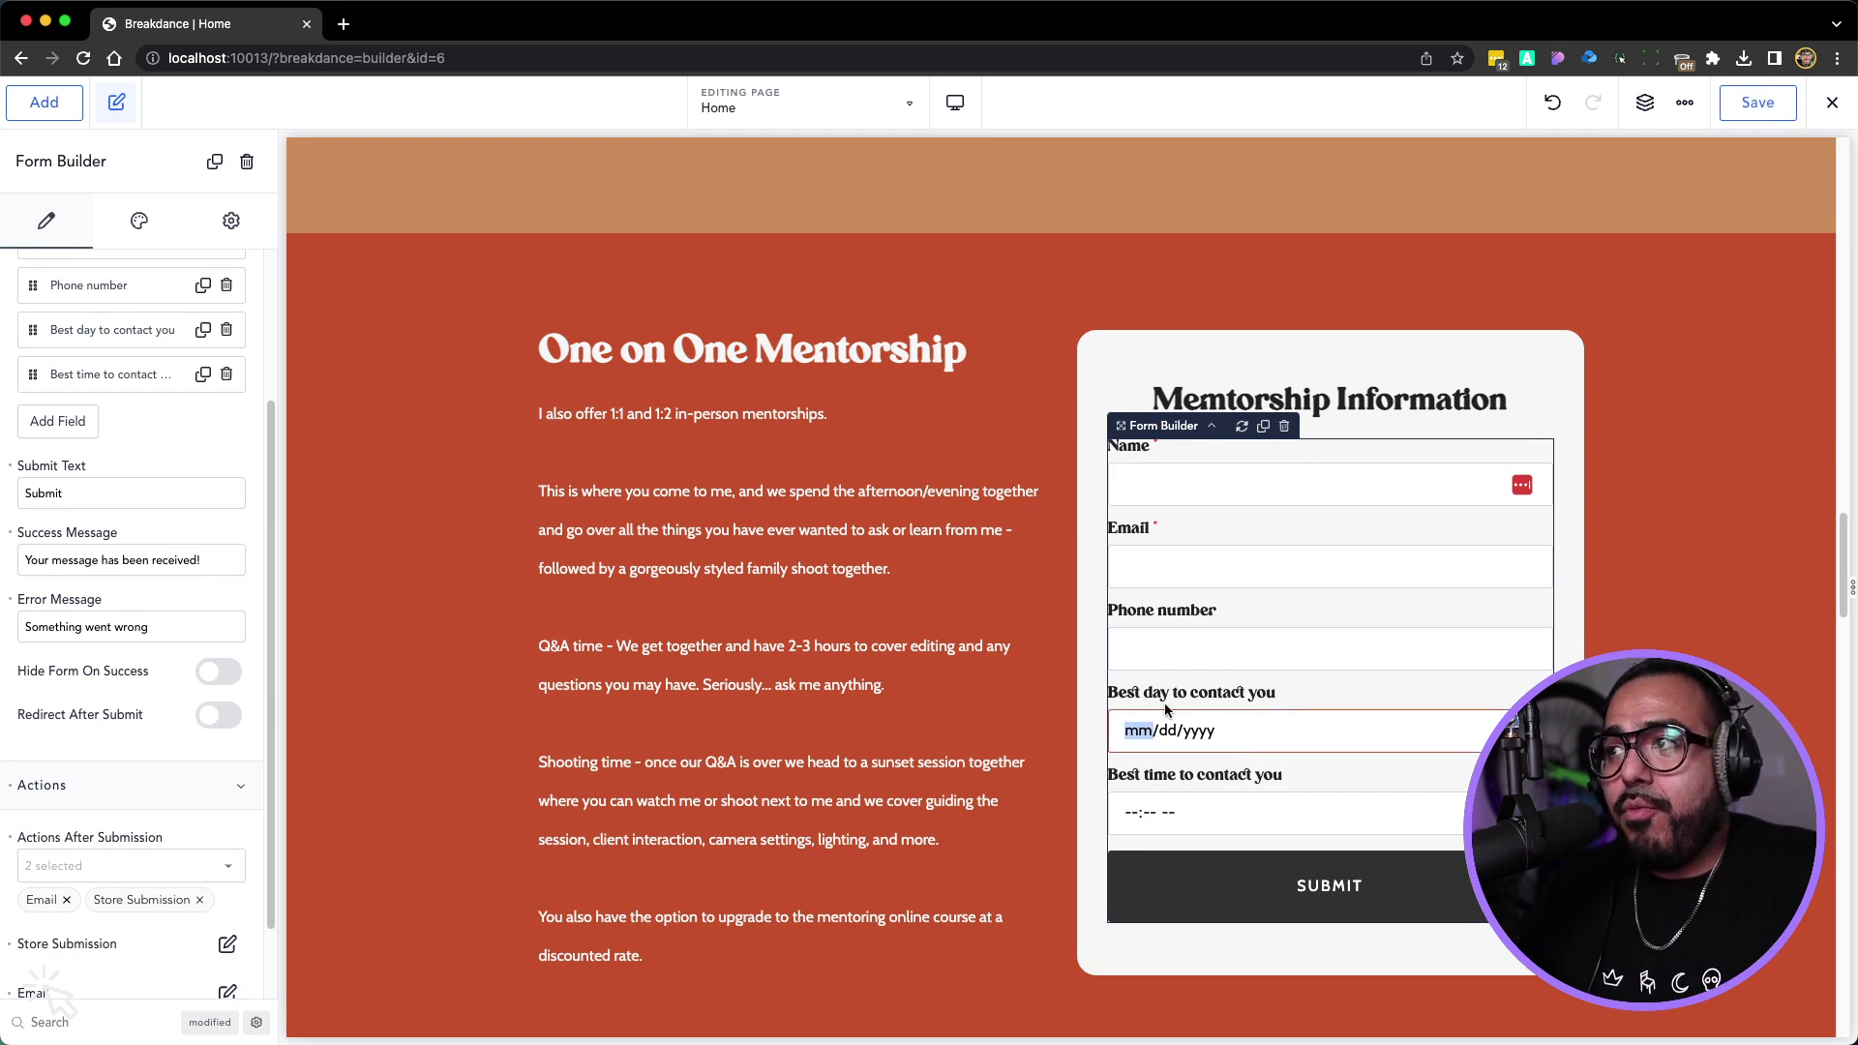
pyautogui.click(99, 332)
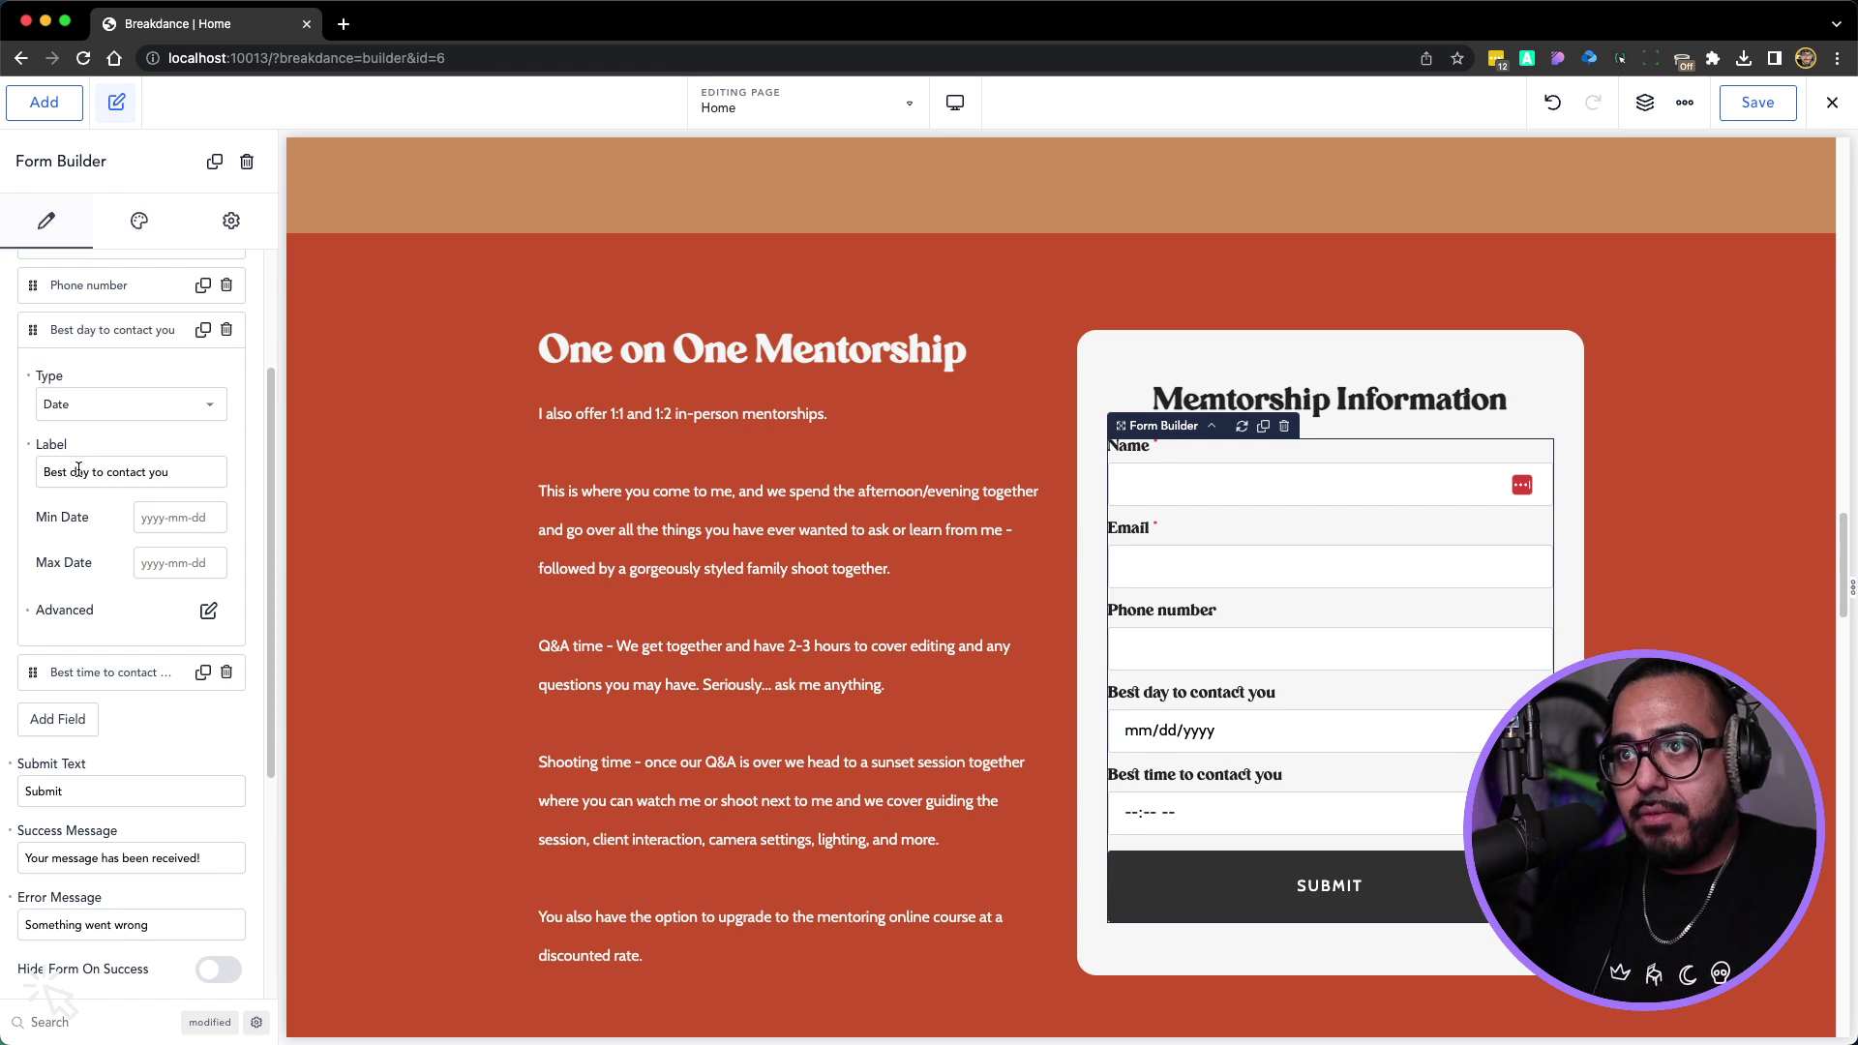
pyautogui.press('super+equal')
pyautogui.press('super+equal')
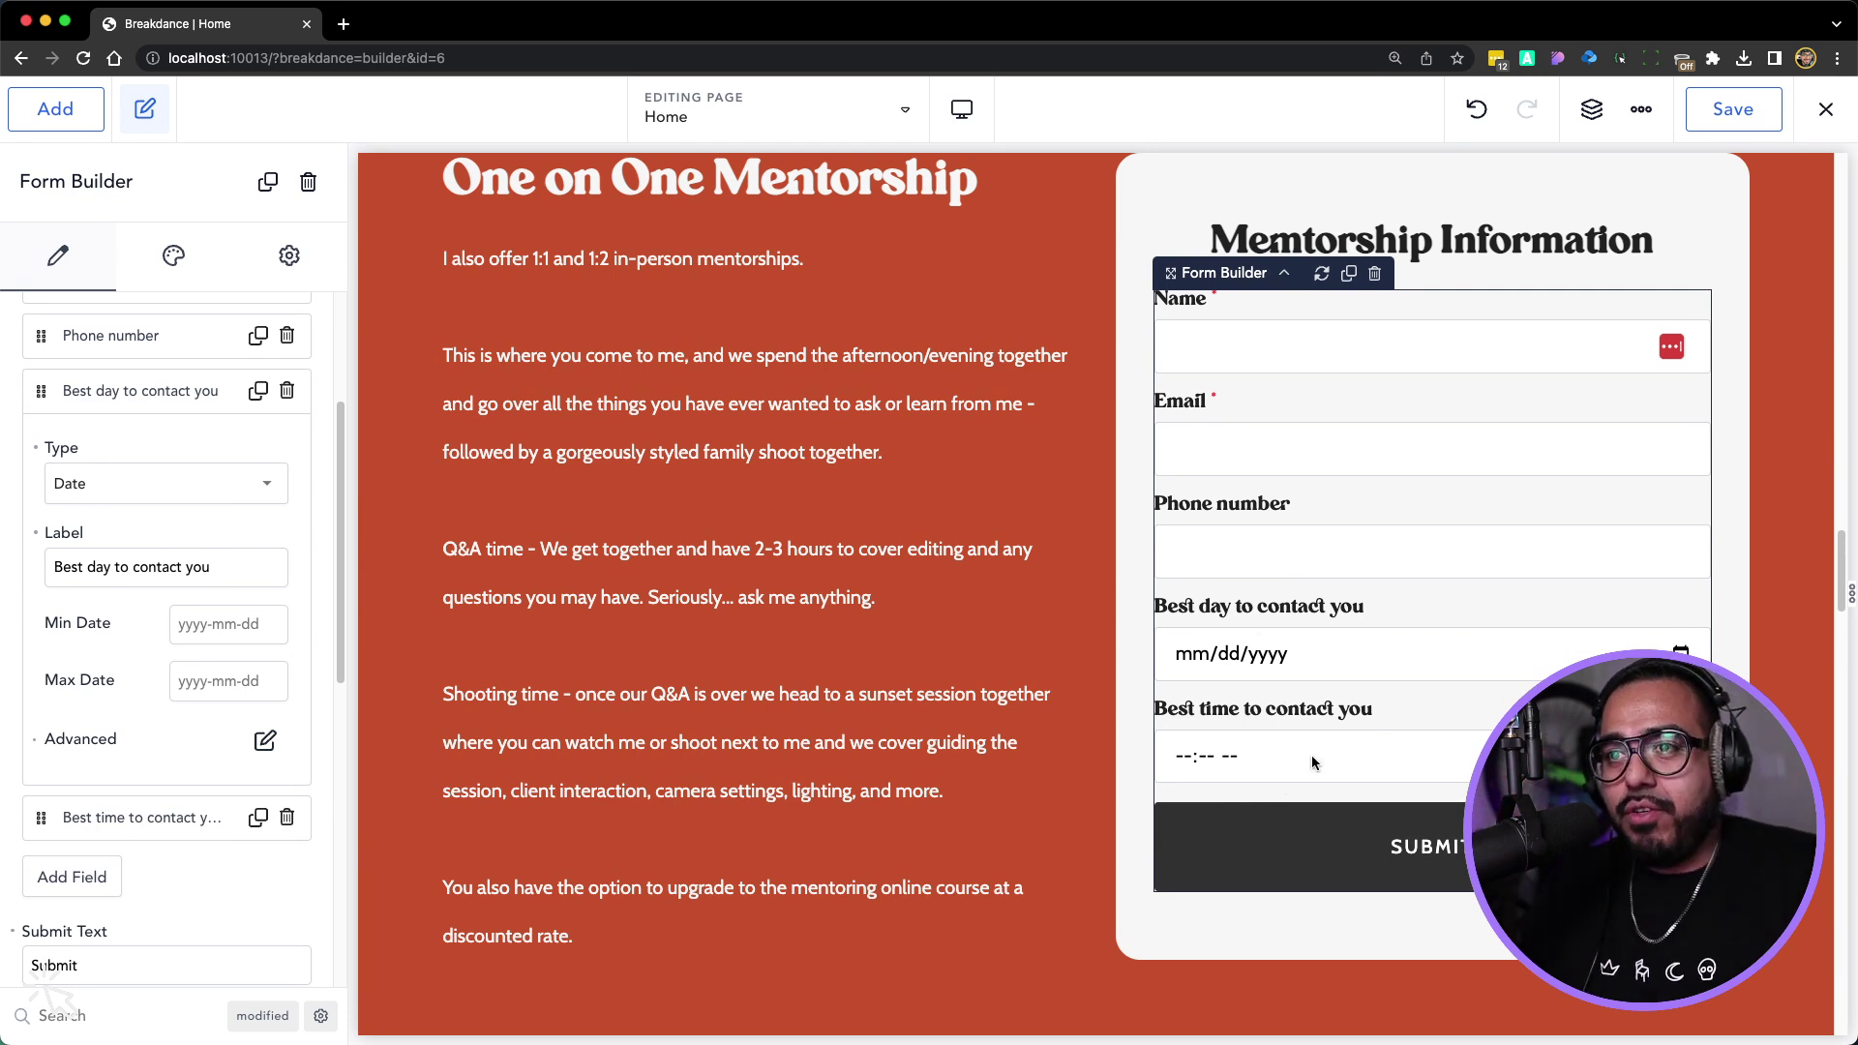
pyautogui.click(265, 743)
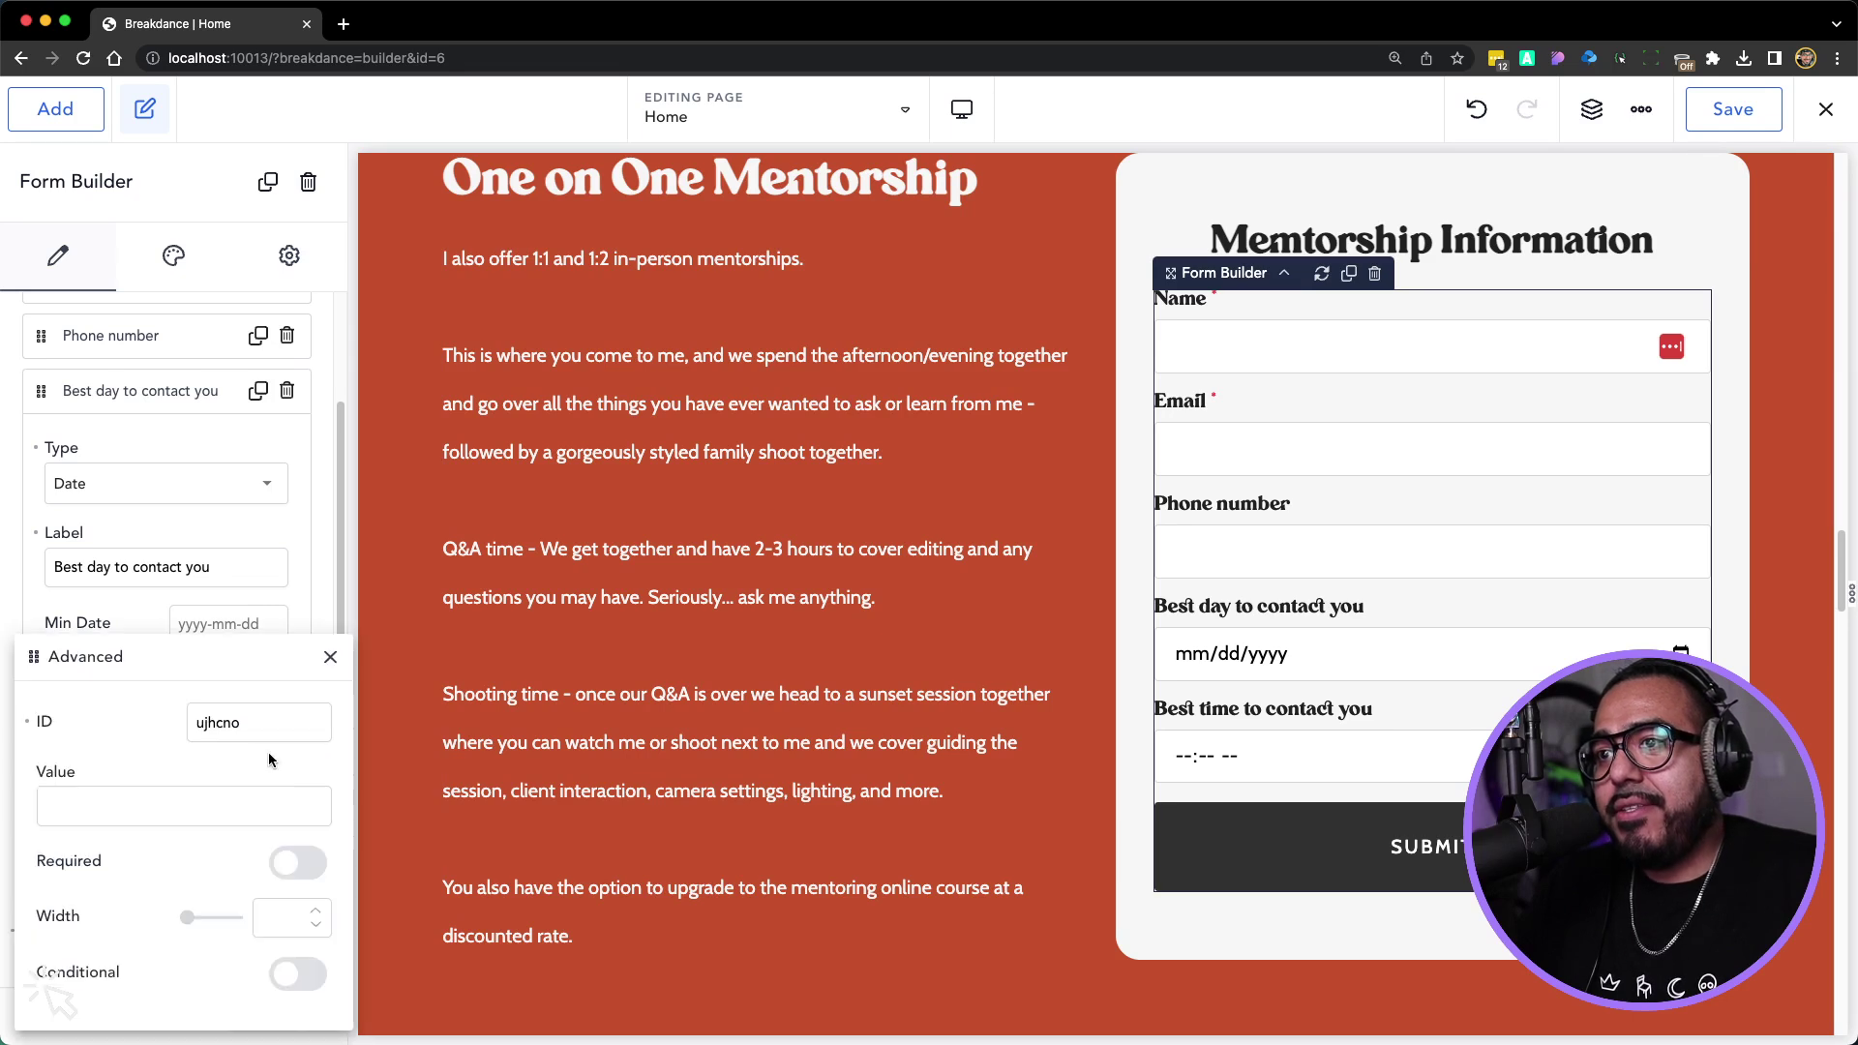
pyautogui.click(276, 912)
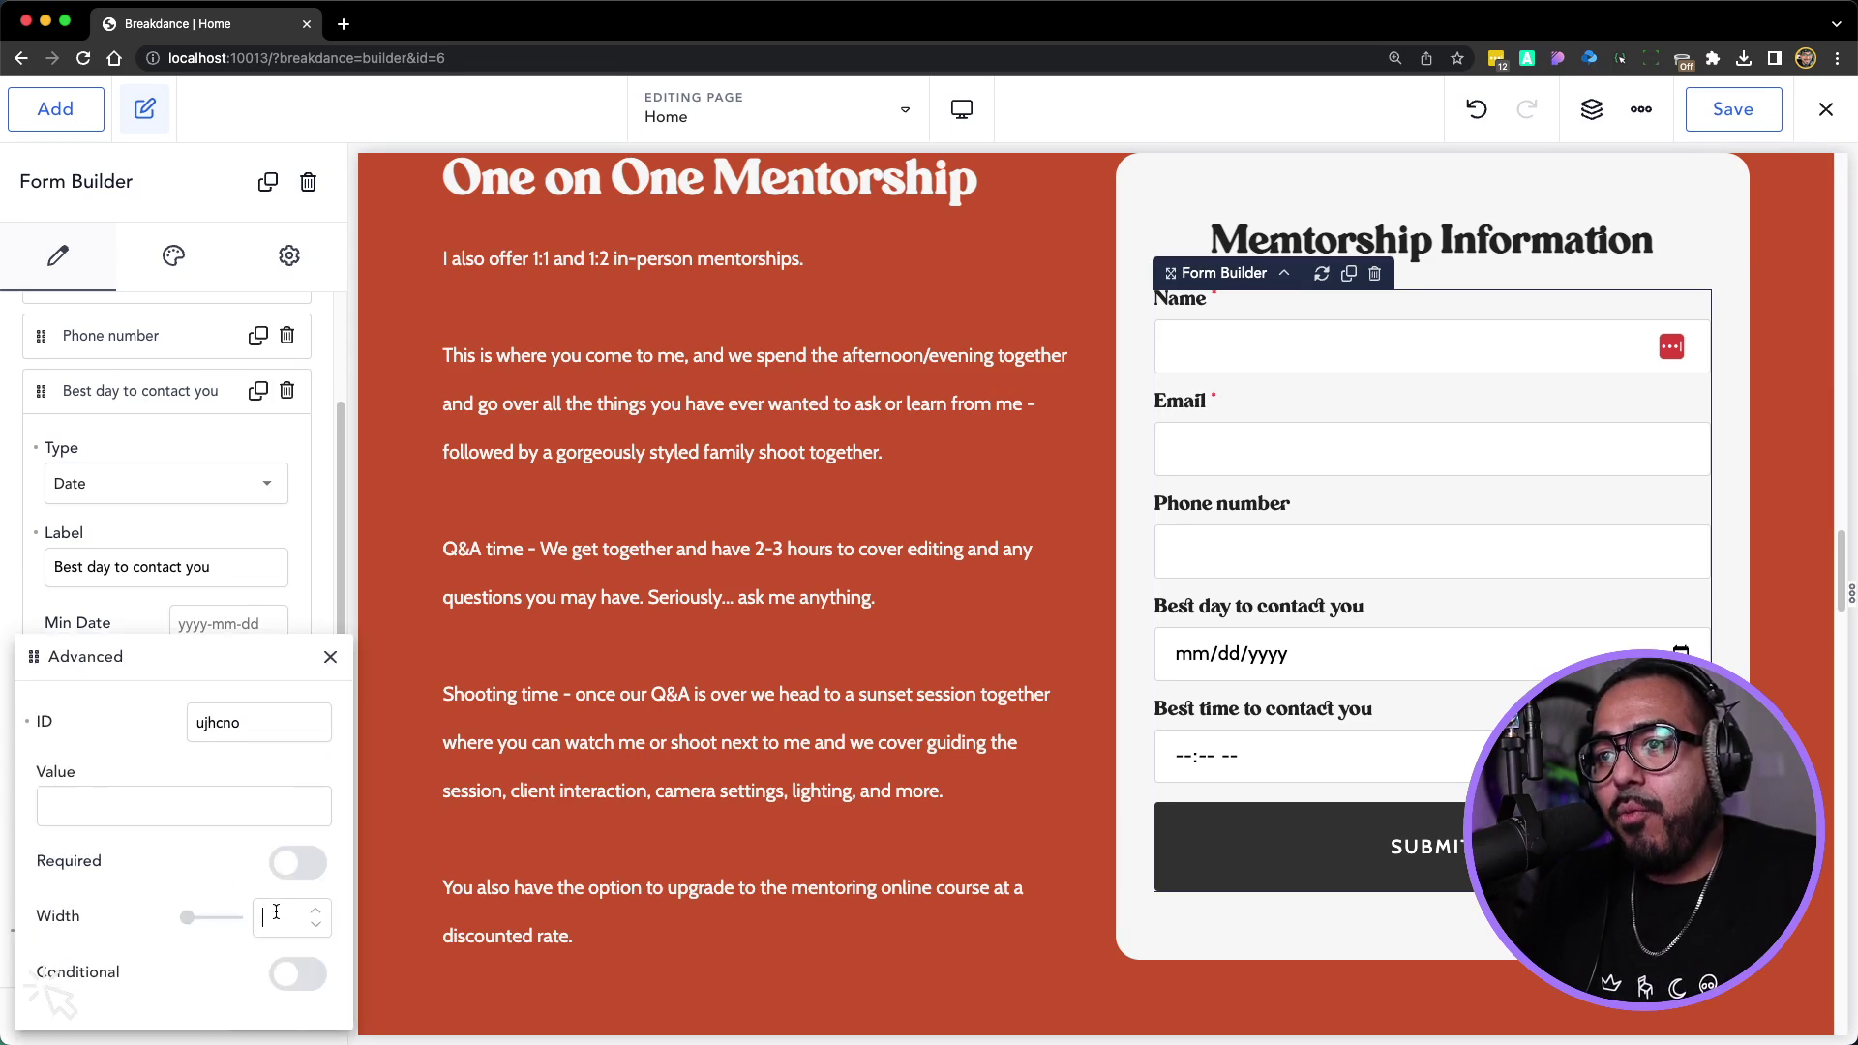
pyautogui.write('6')
pyautogui.click(330, 657)
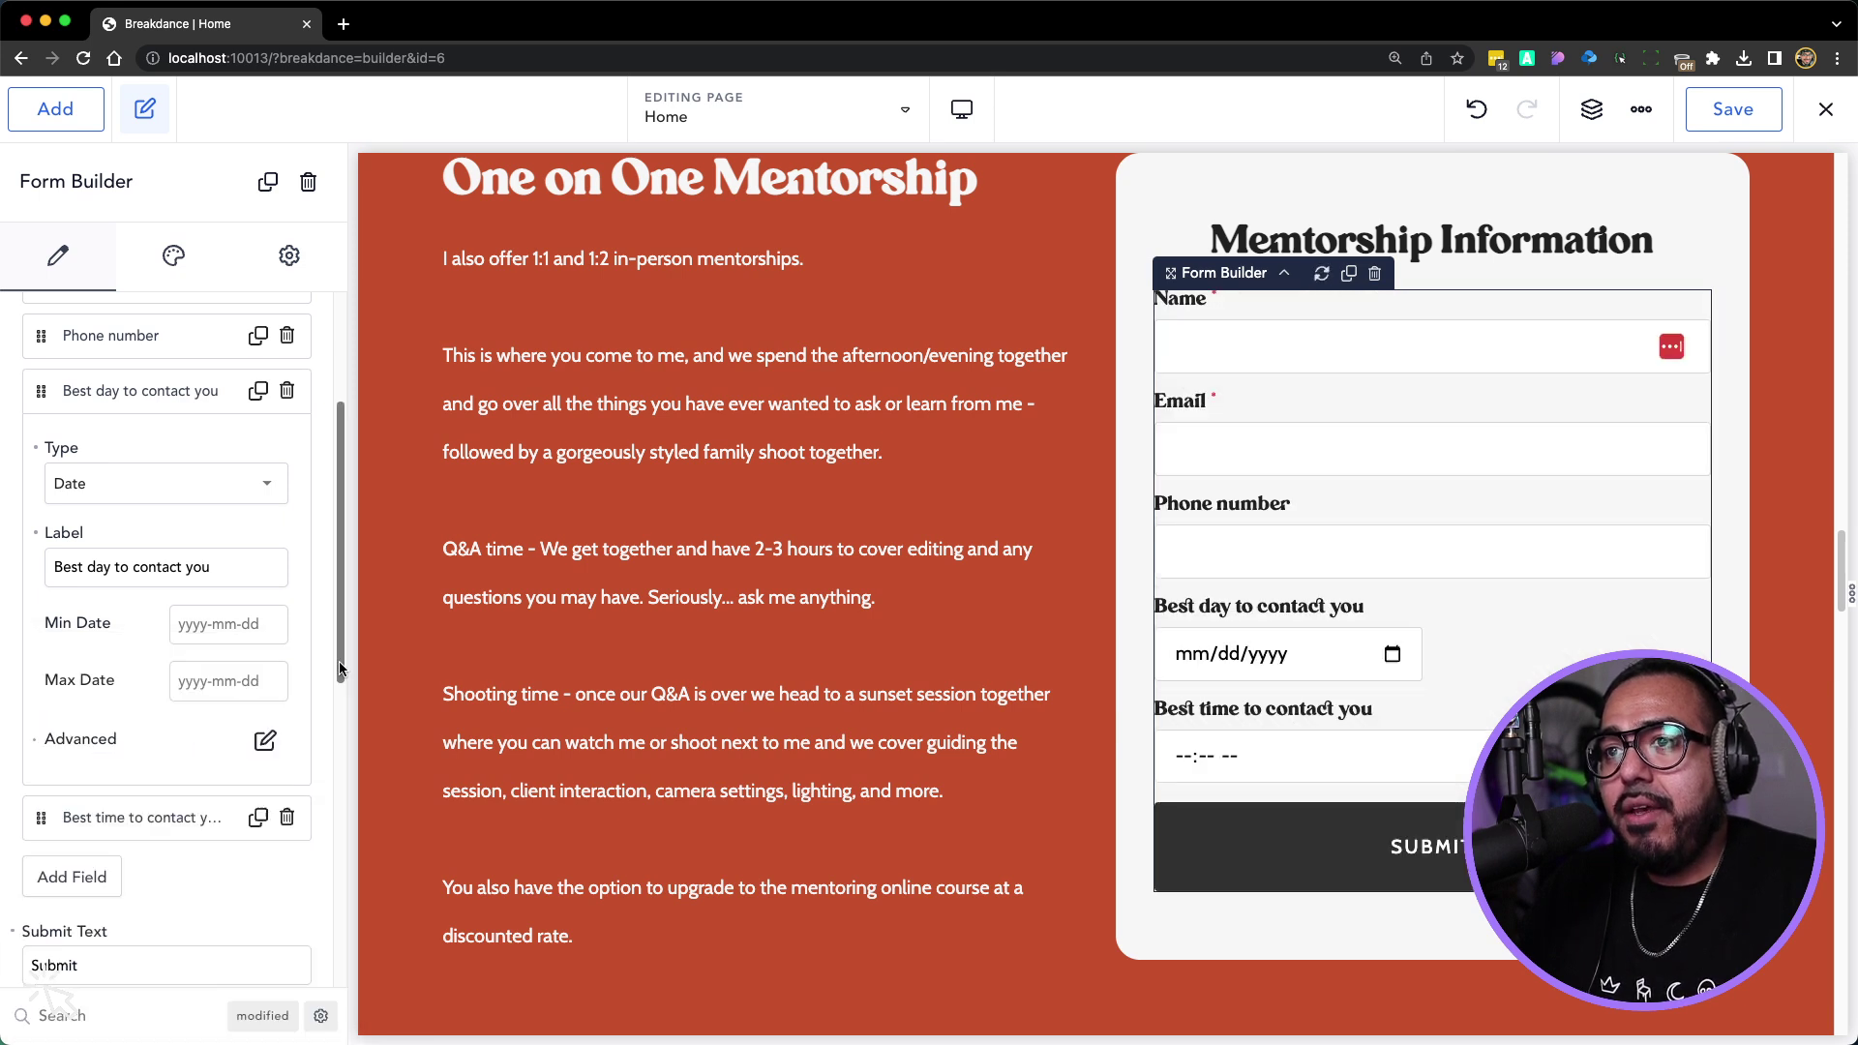
# Set the Best time to contact you field's width to 6 so both sit side by side
pyautogui.click(165, 832)
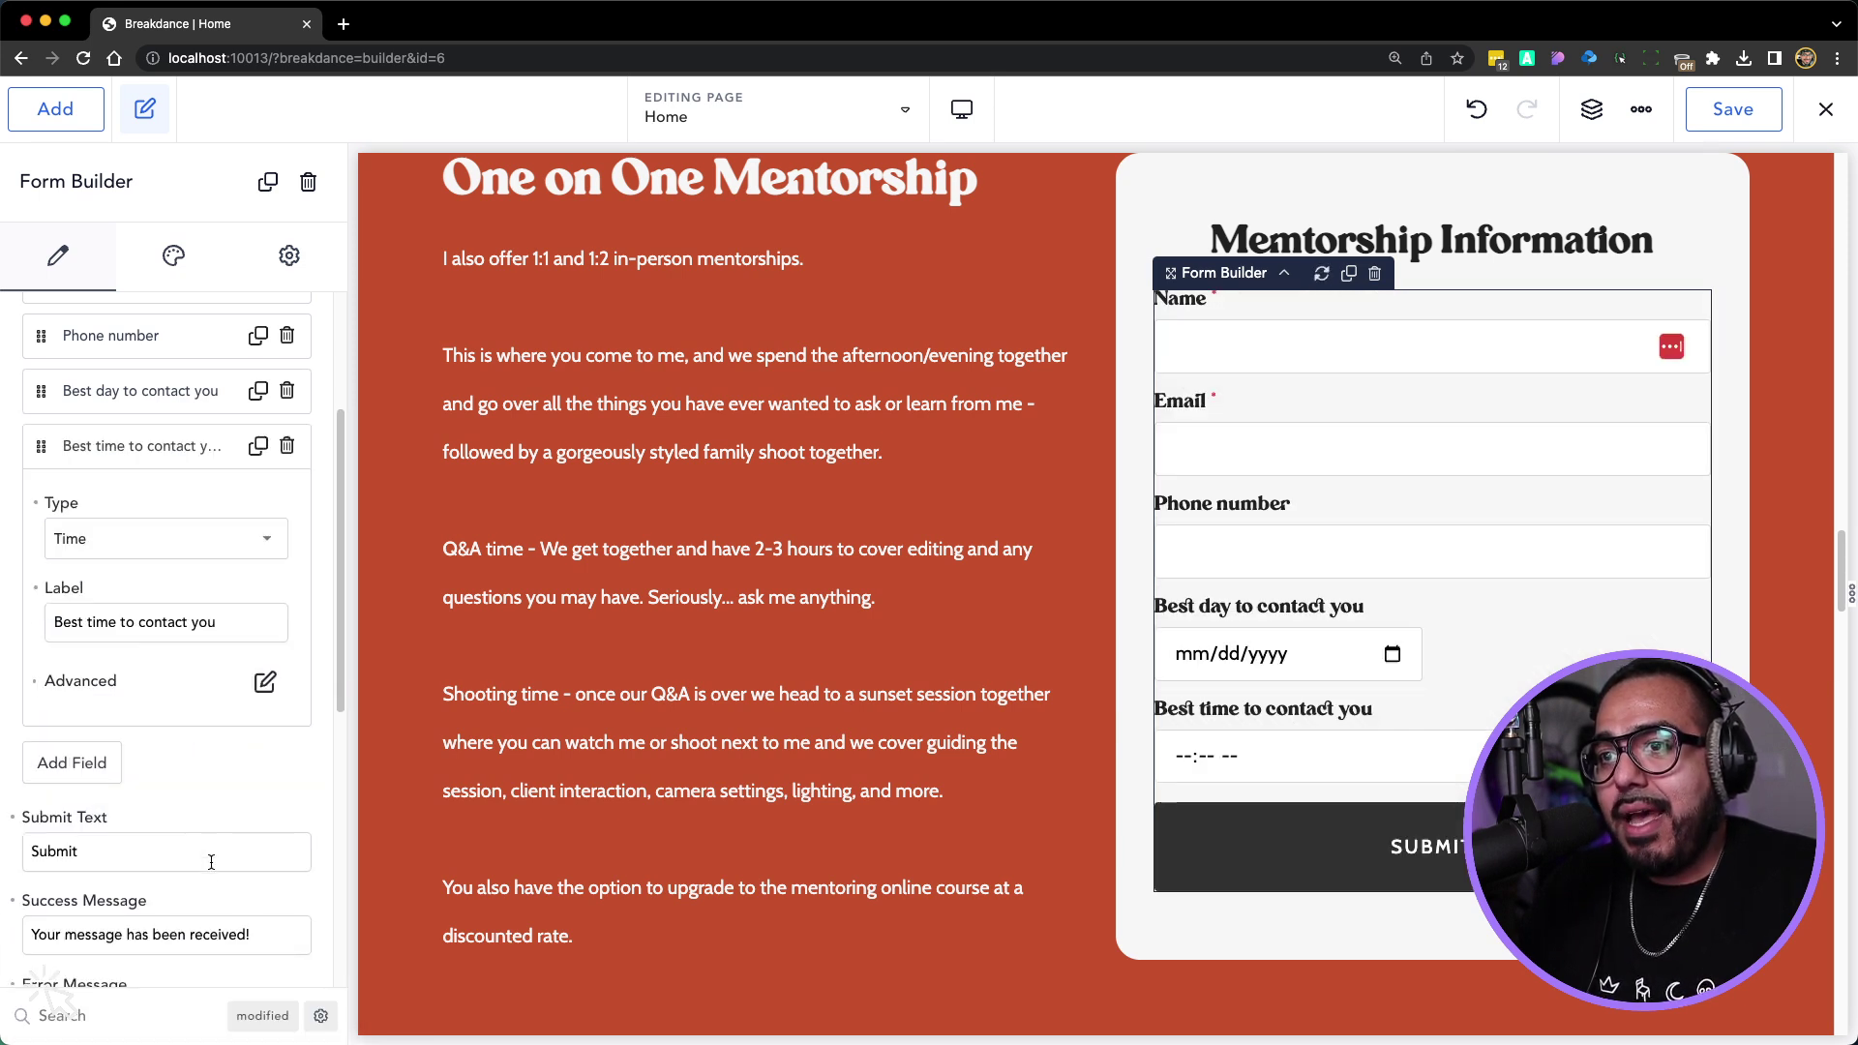
pyautogui.scroll(-2, 205, 886)
pyautogui.scroll(-3, 205, 886)
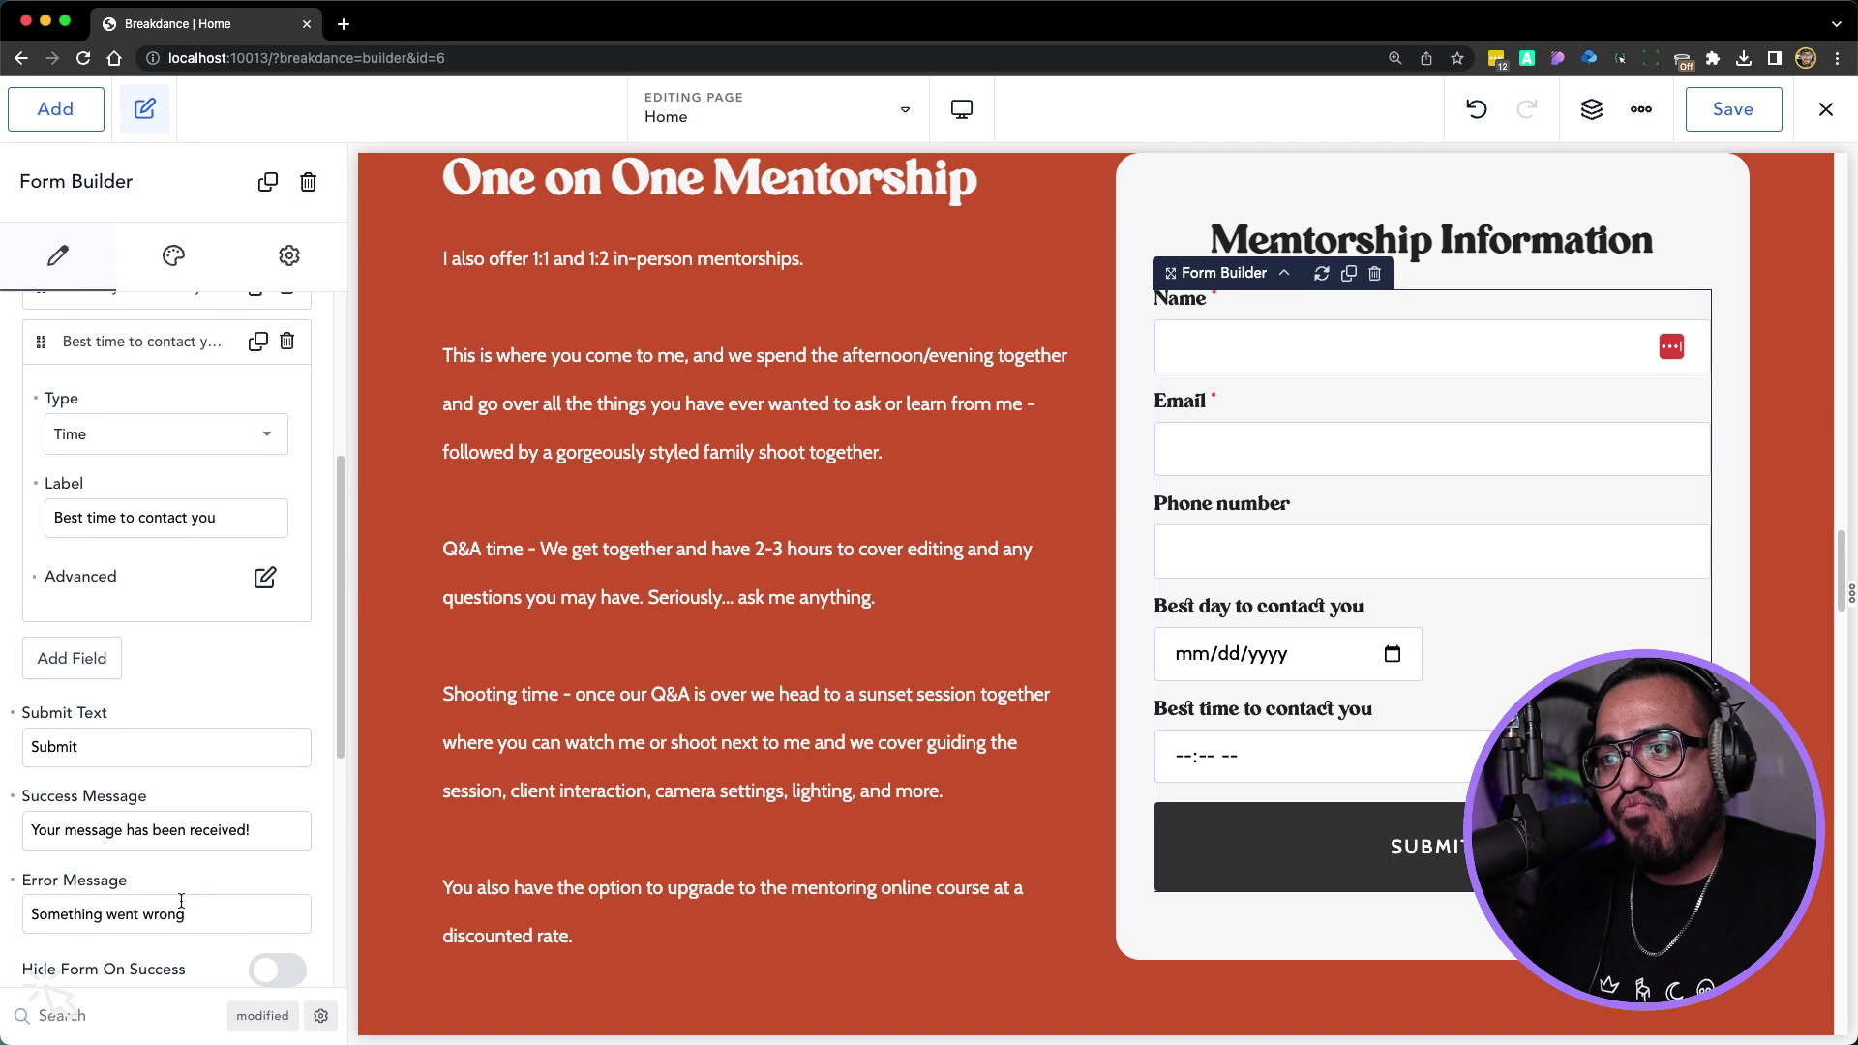
pyautogui.click(263, 506)
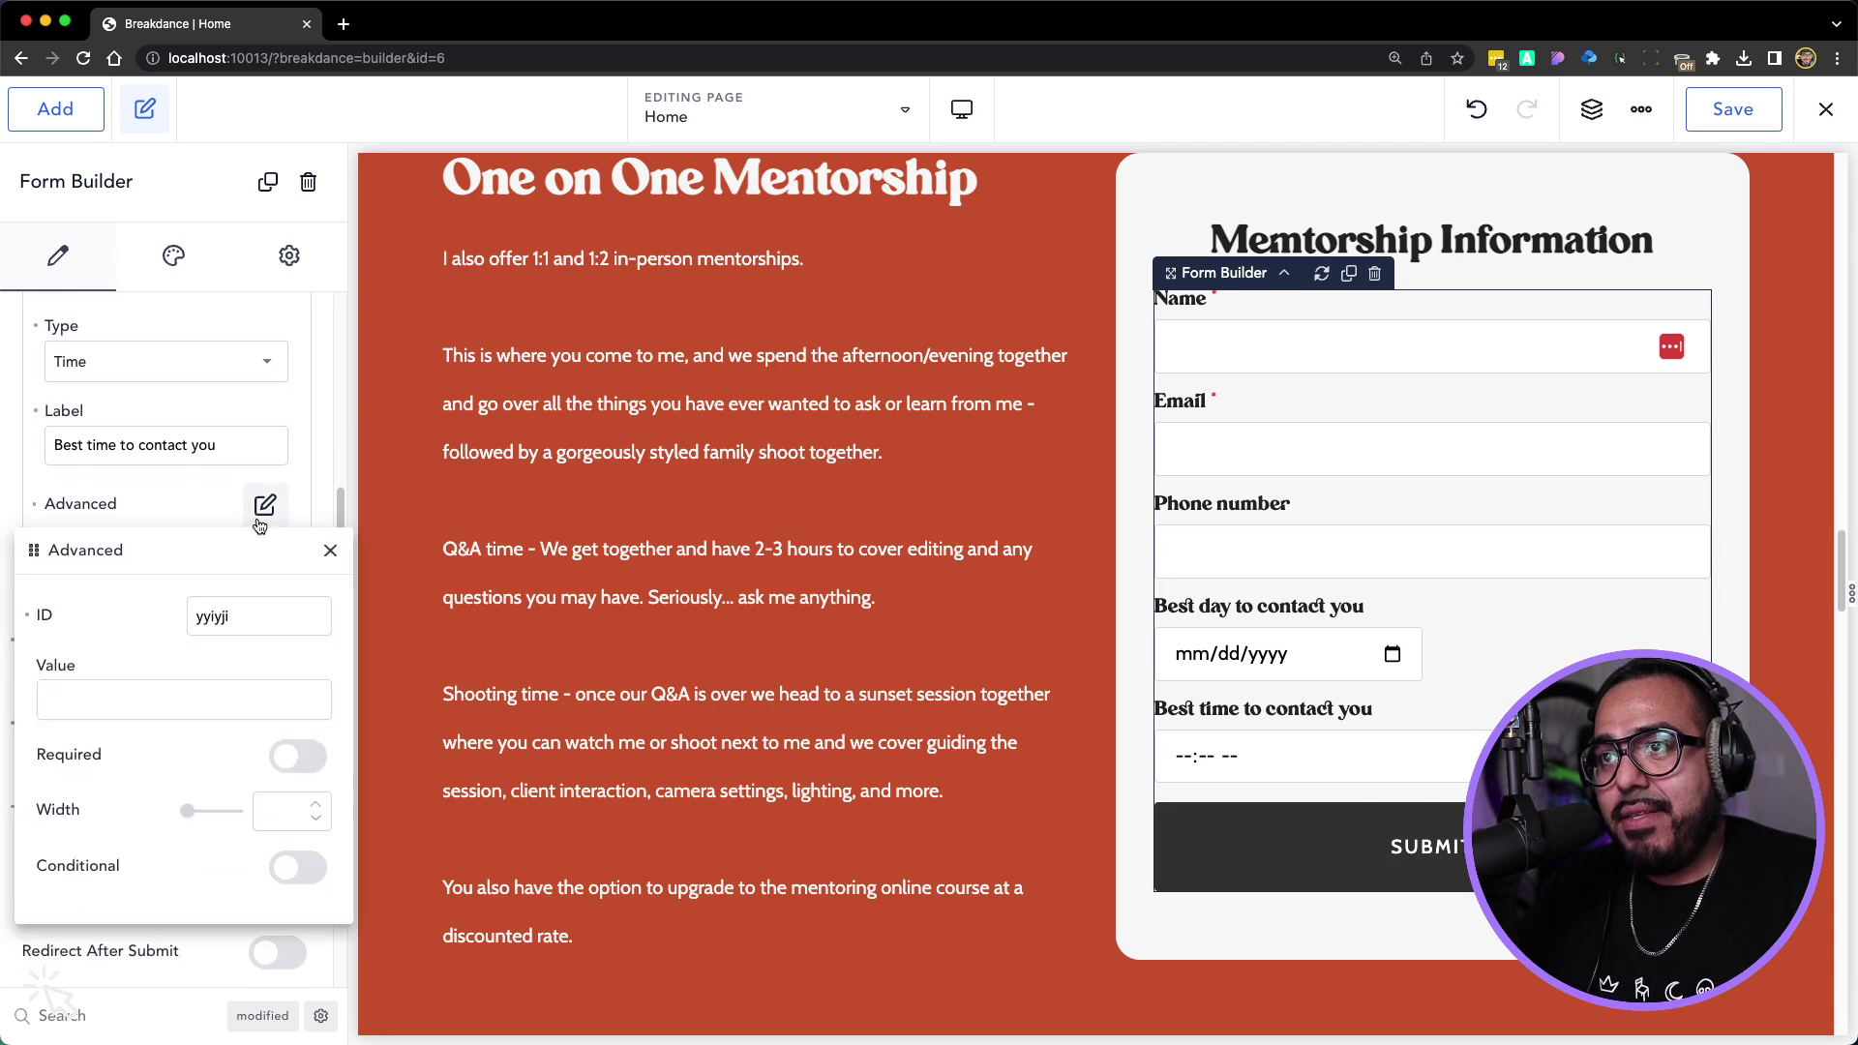
pyautogui.write('6')
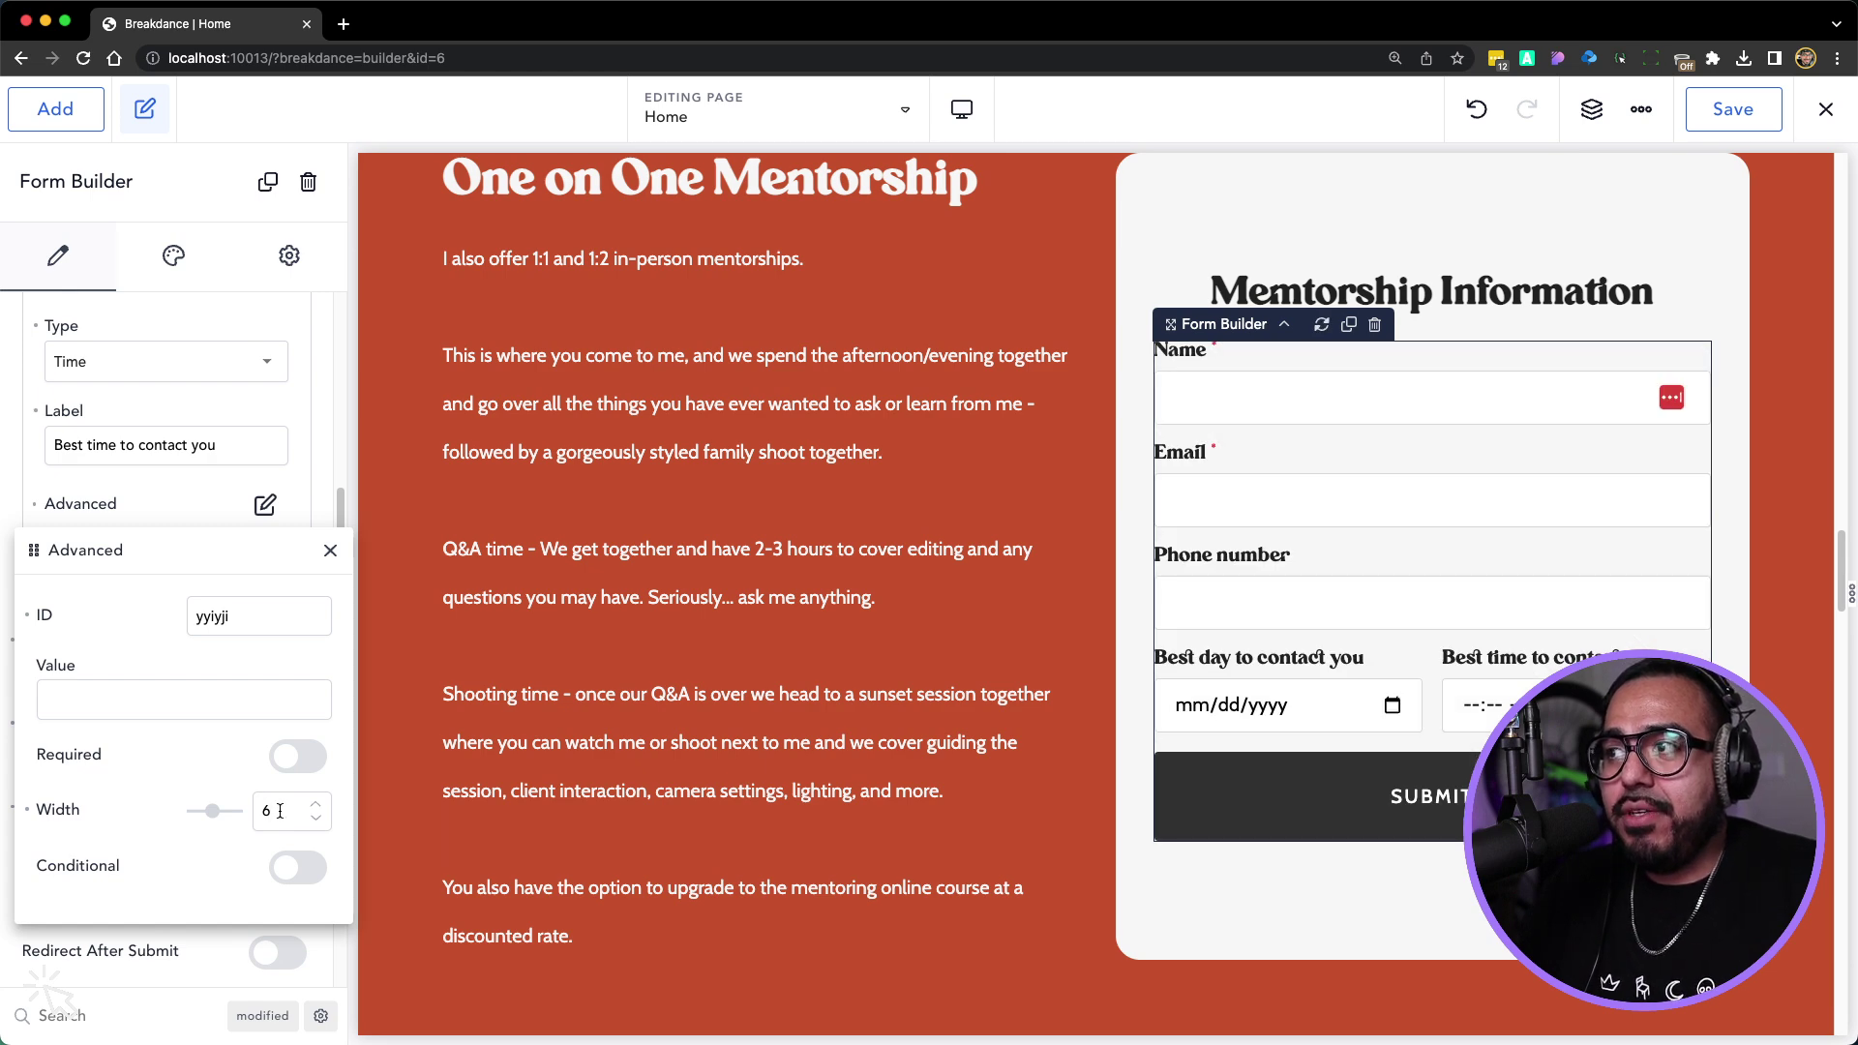
pyautogui.click(330, 551)
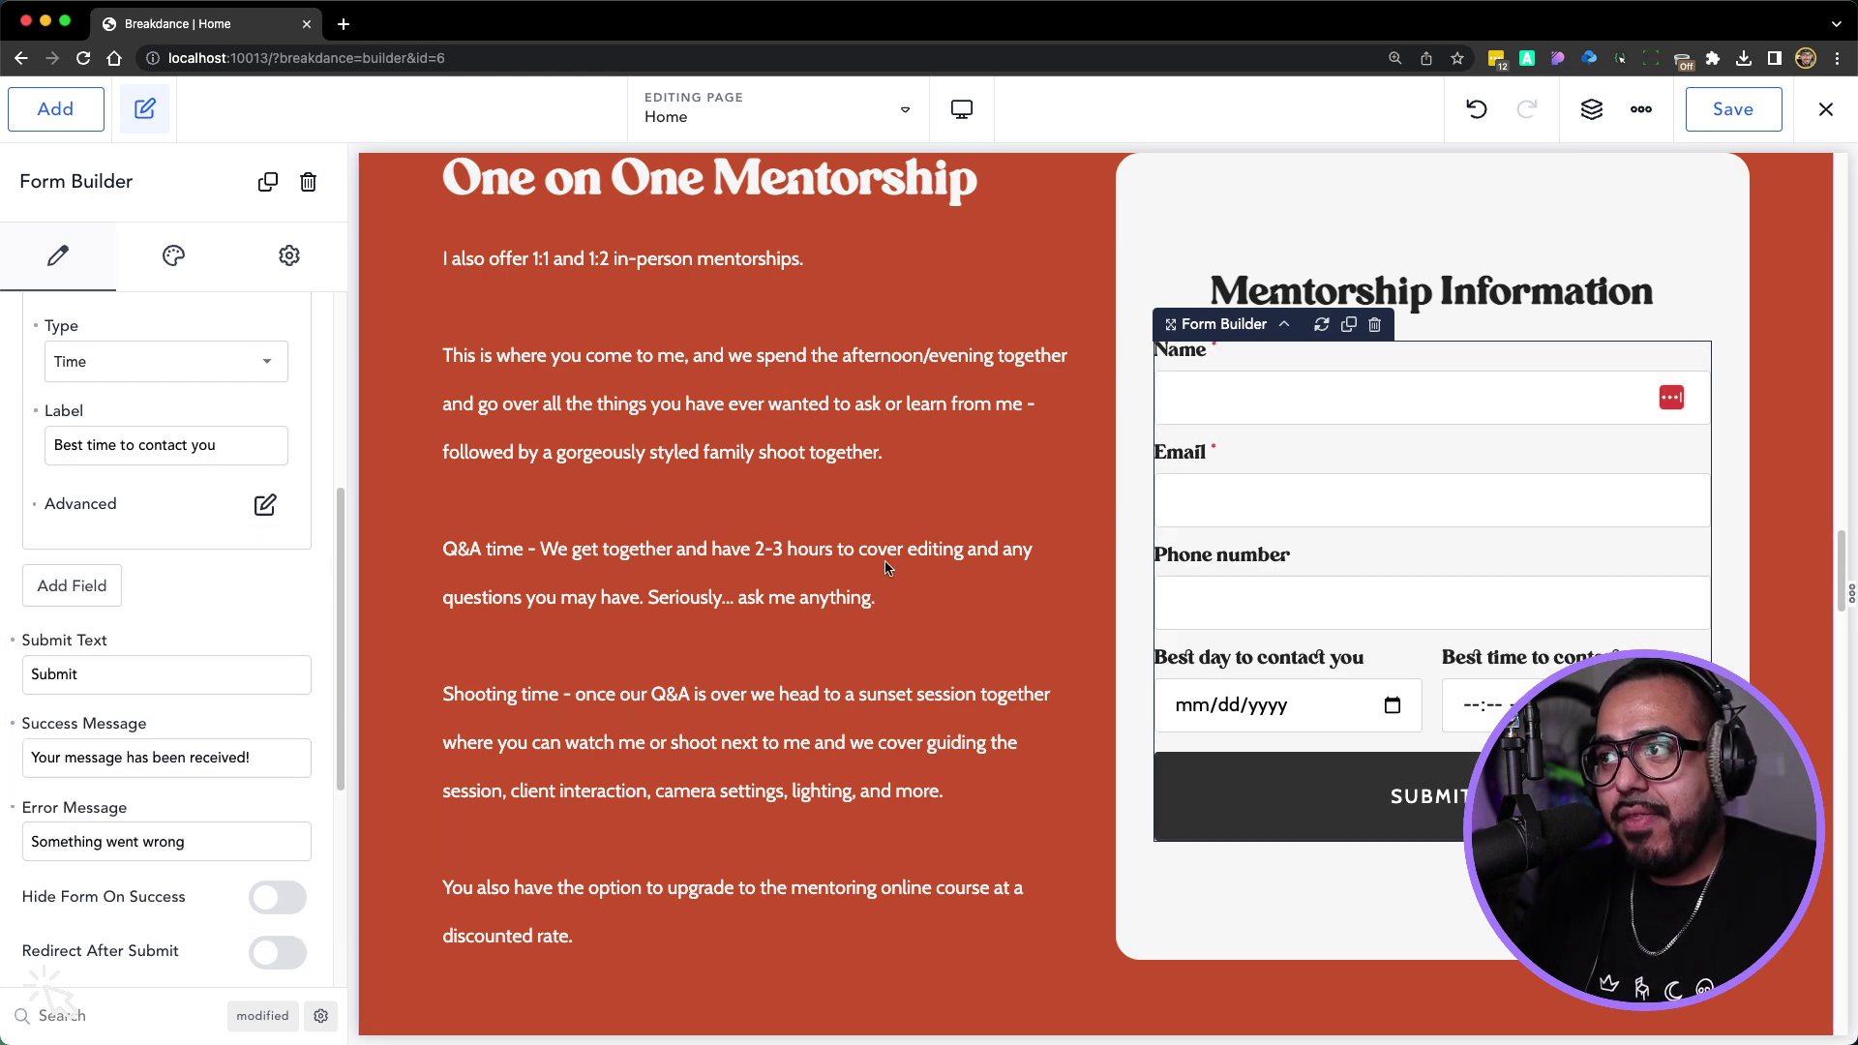
pyautogui.scroll(3, 868, 593)
pyautogui.scroll(-3, 1282, 493)
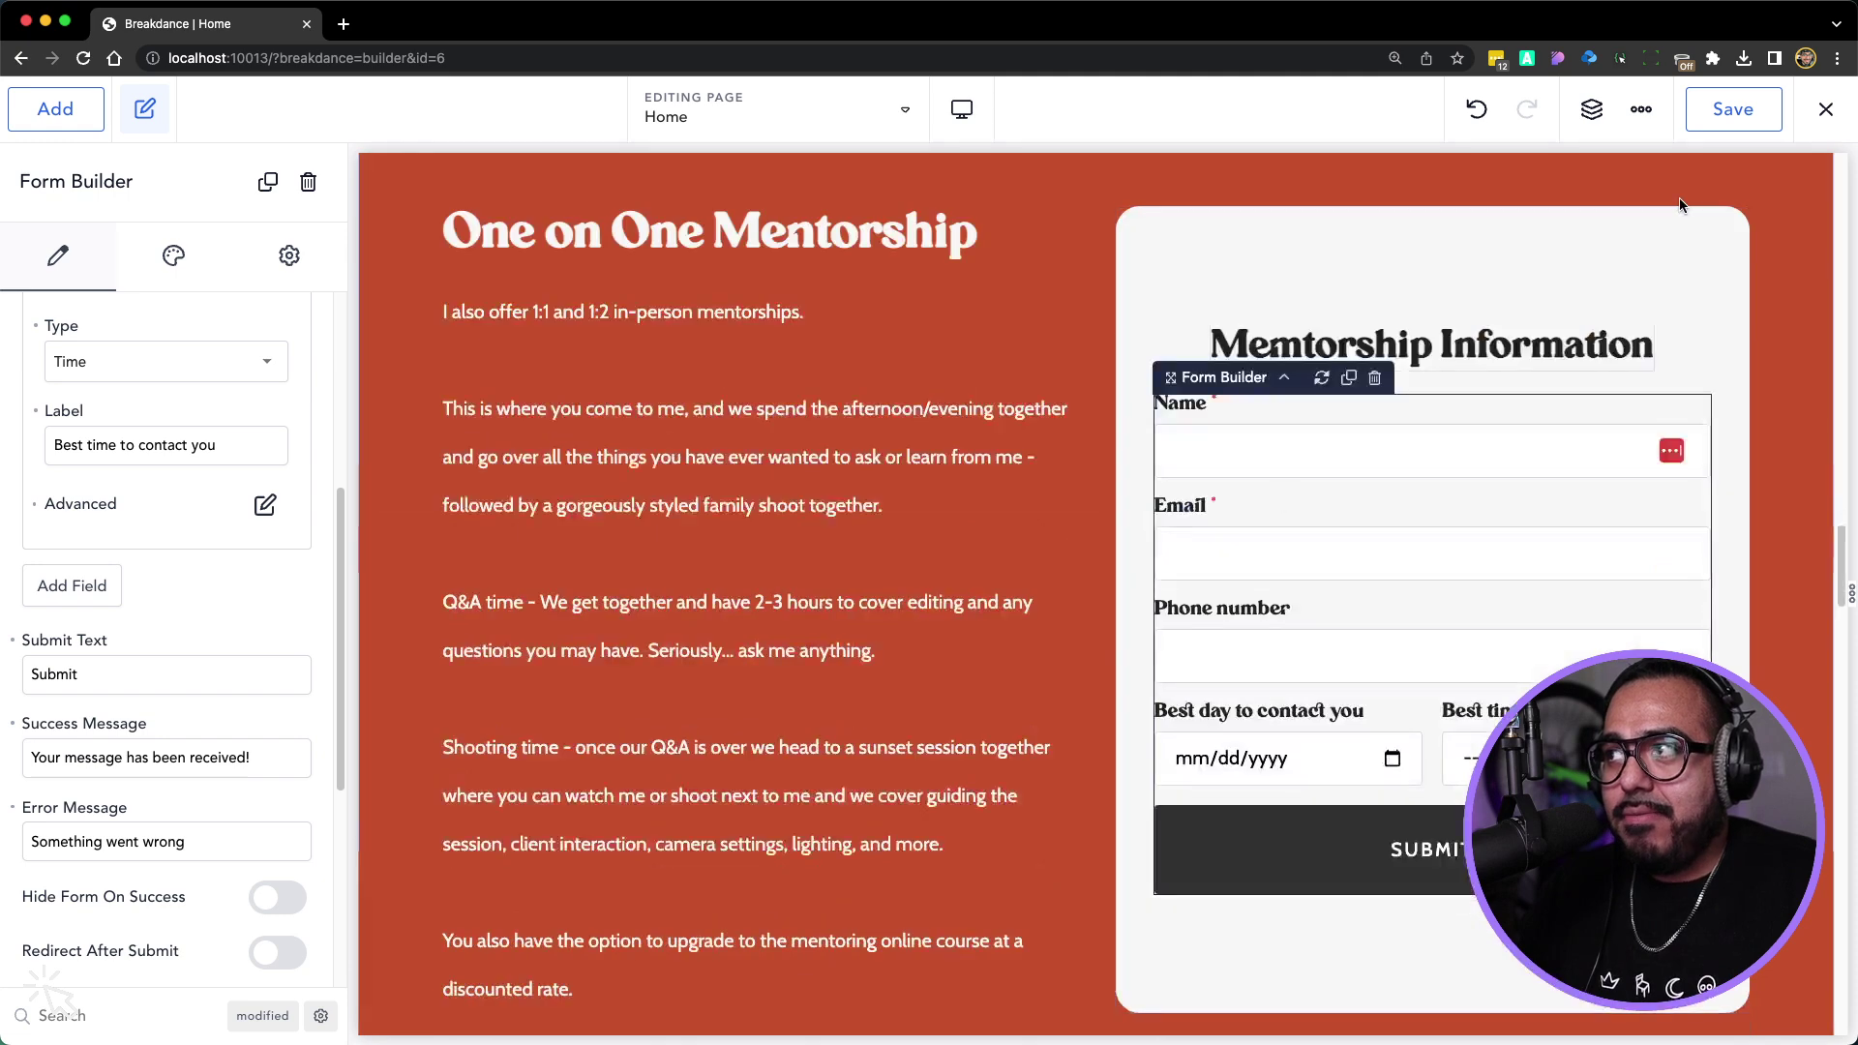
# Save the Home page, reset the zoom to 100%, and select the Book Me form
pyautogui.click(1728, 110)
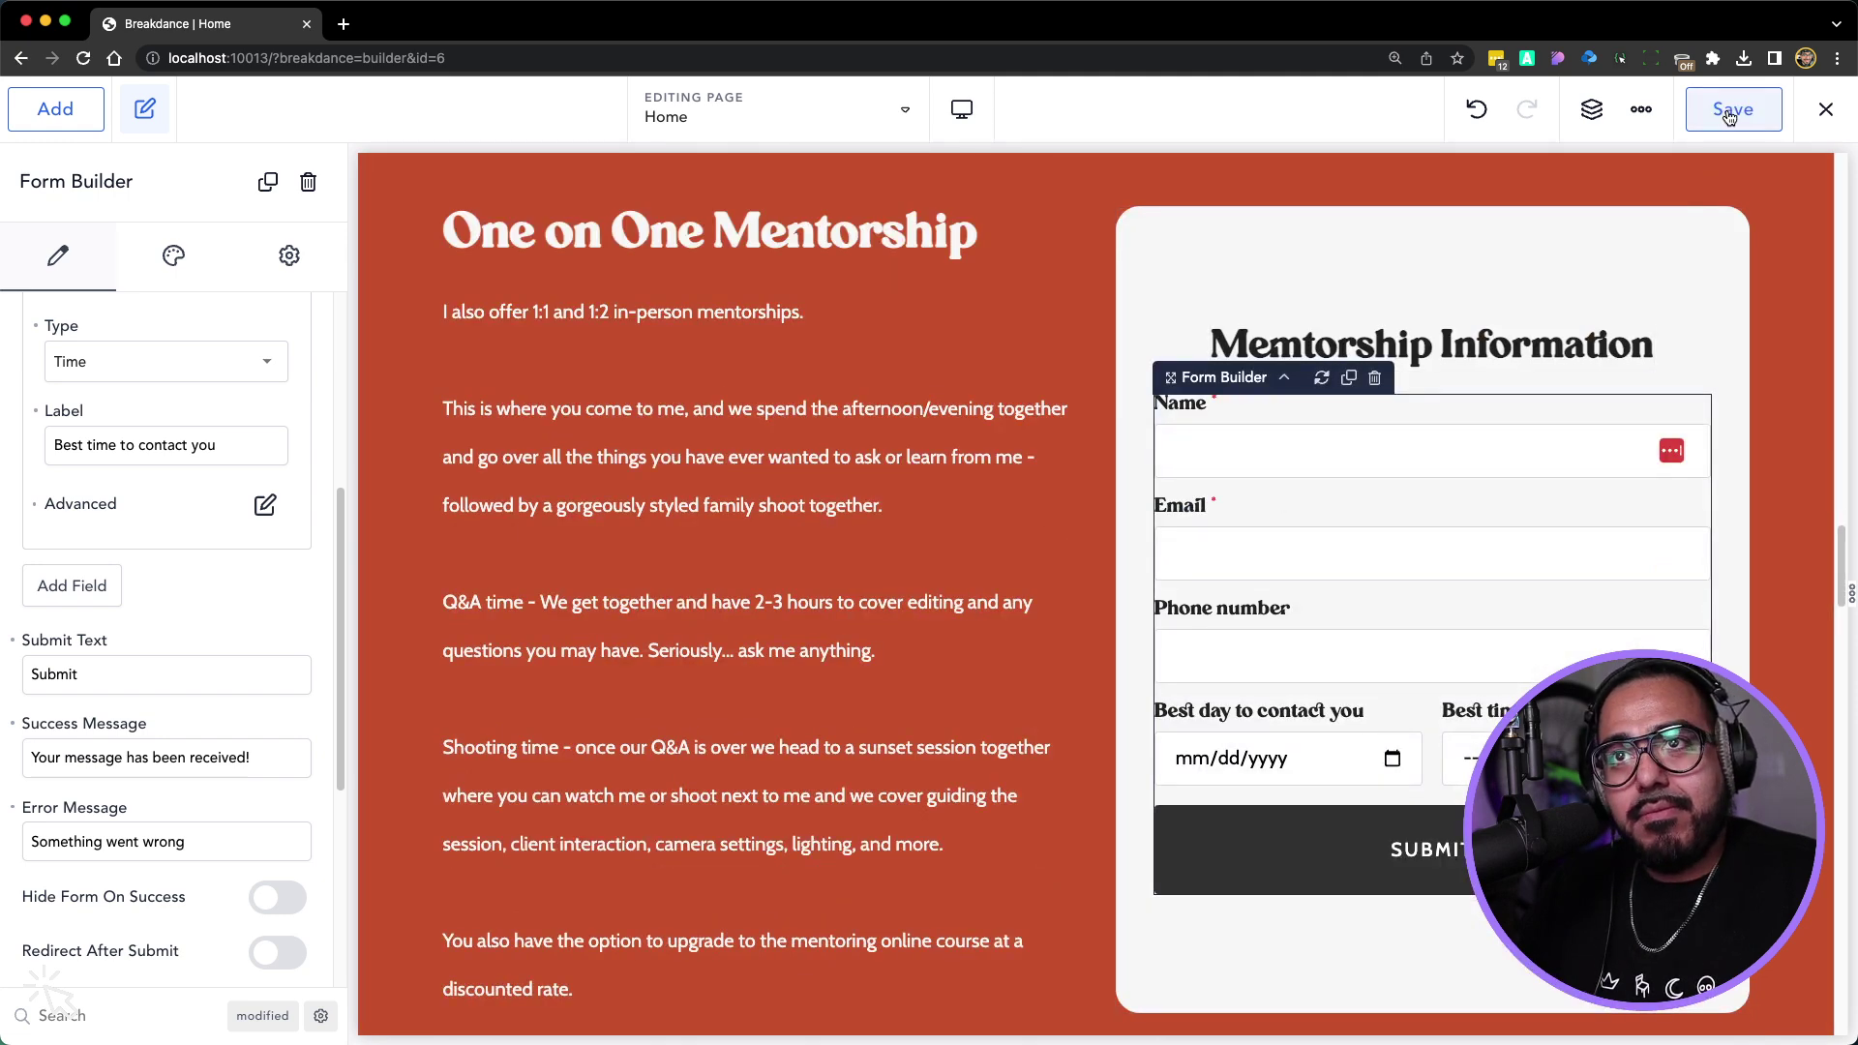
pyautogui.press('super+minus')
pyautogui.press('super+minus')
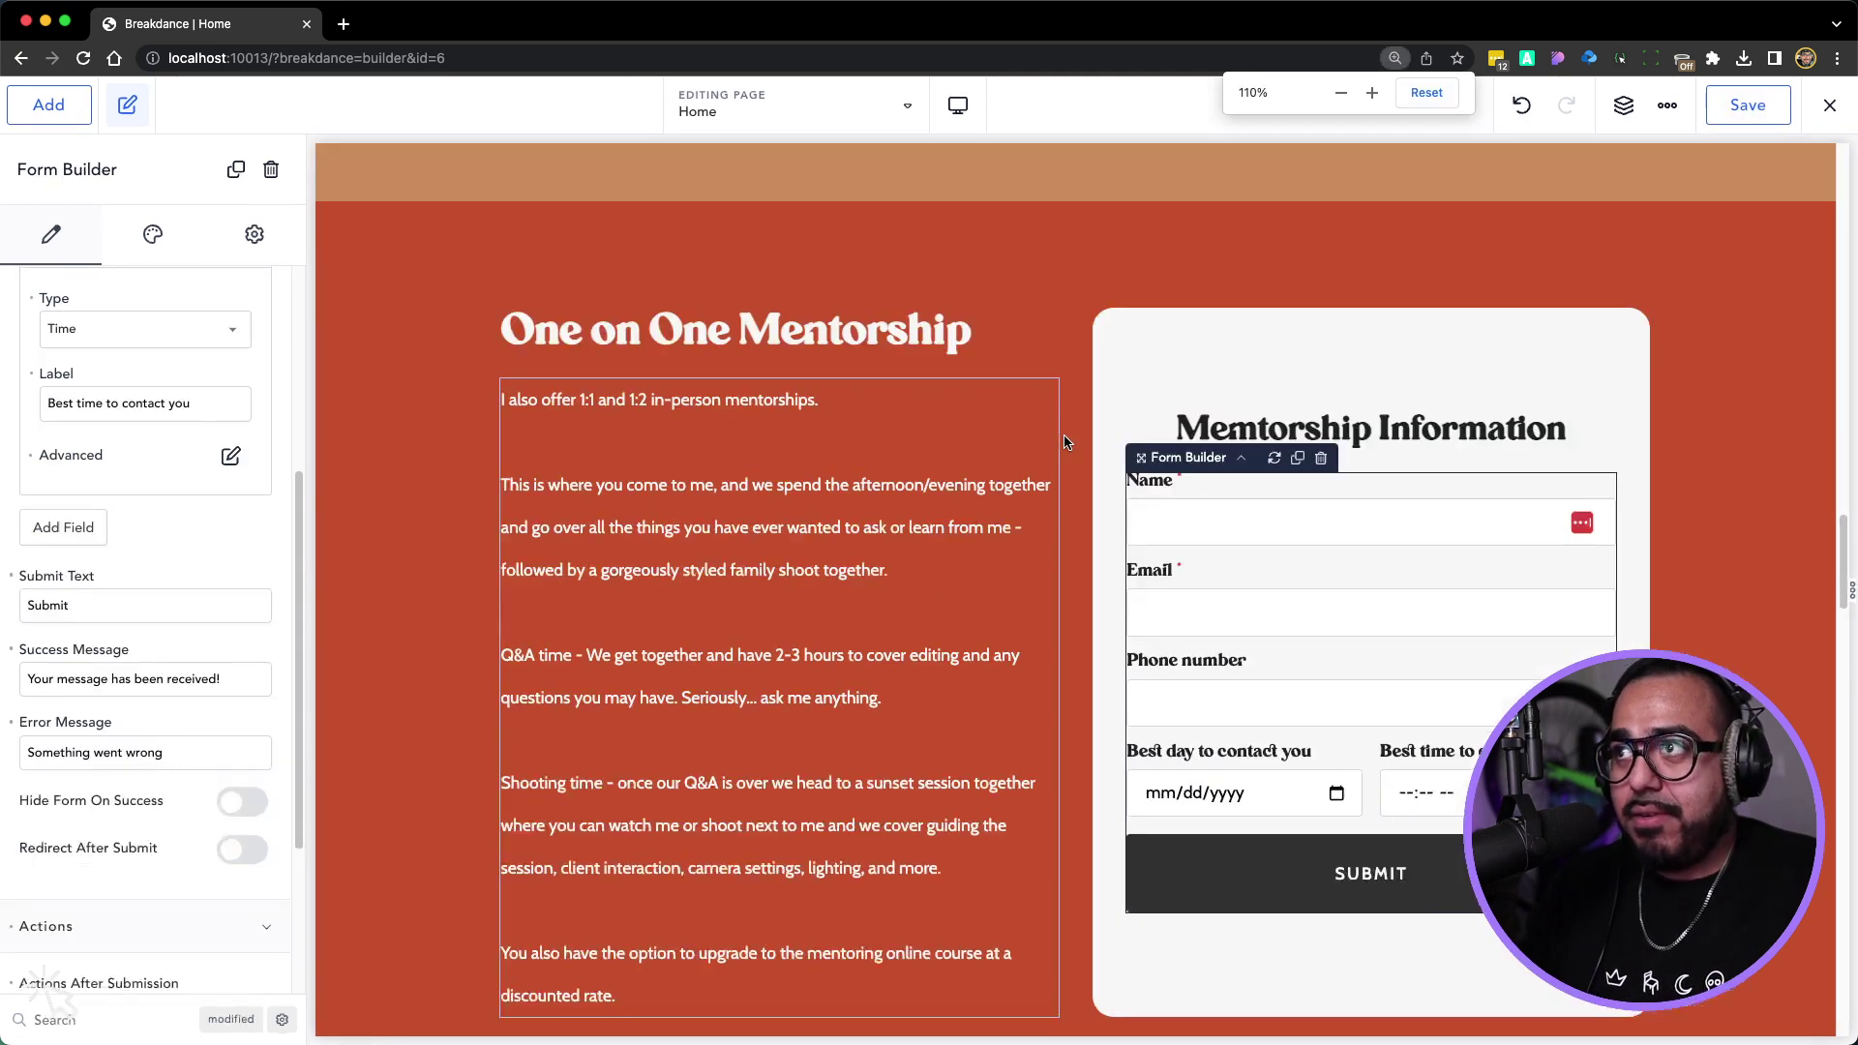
pyautogui.scroll(-20, 601, 437)
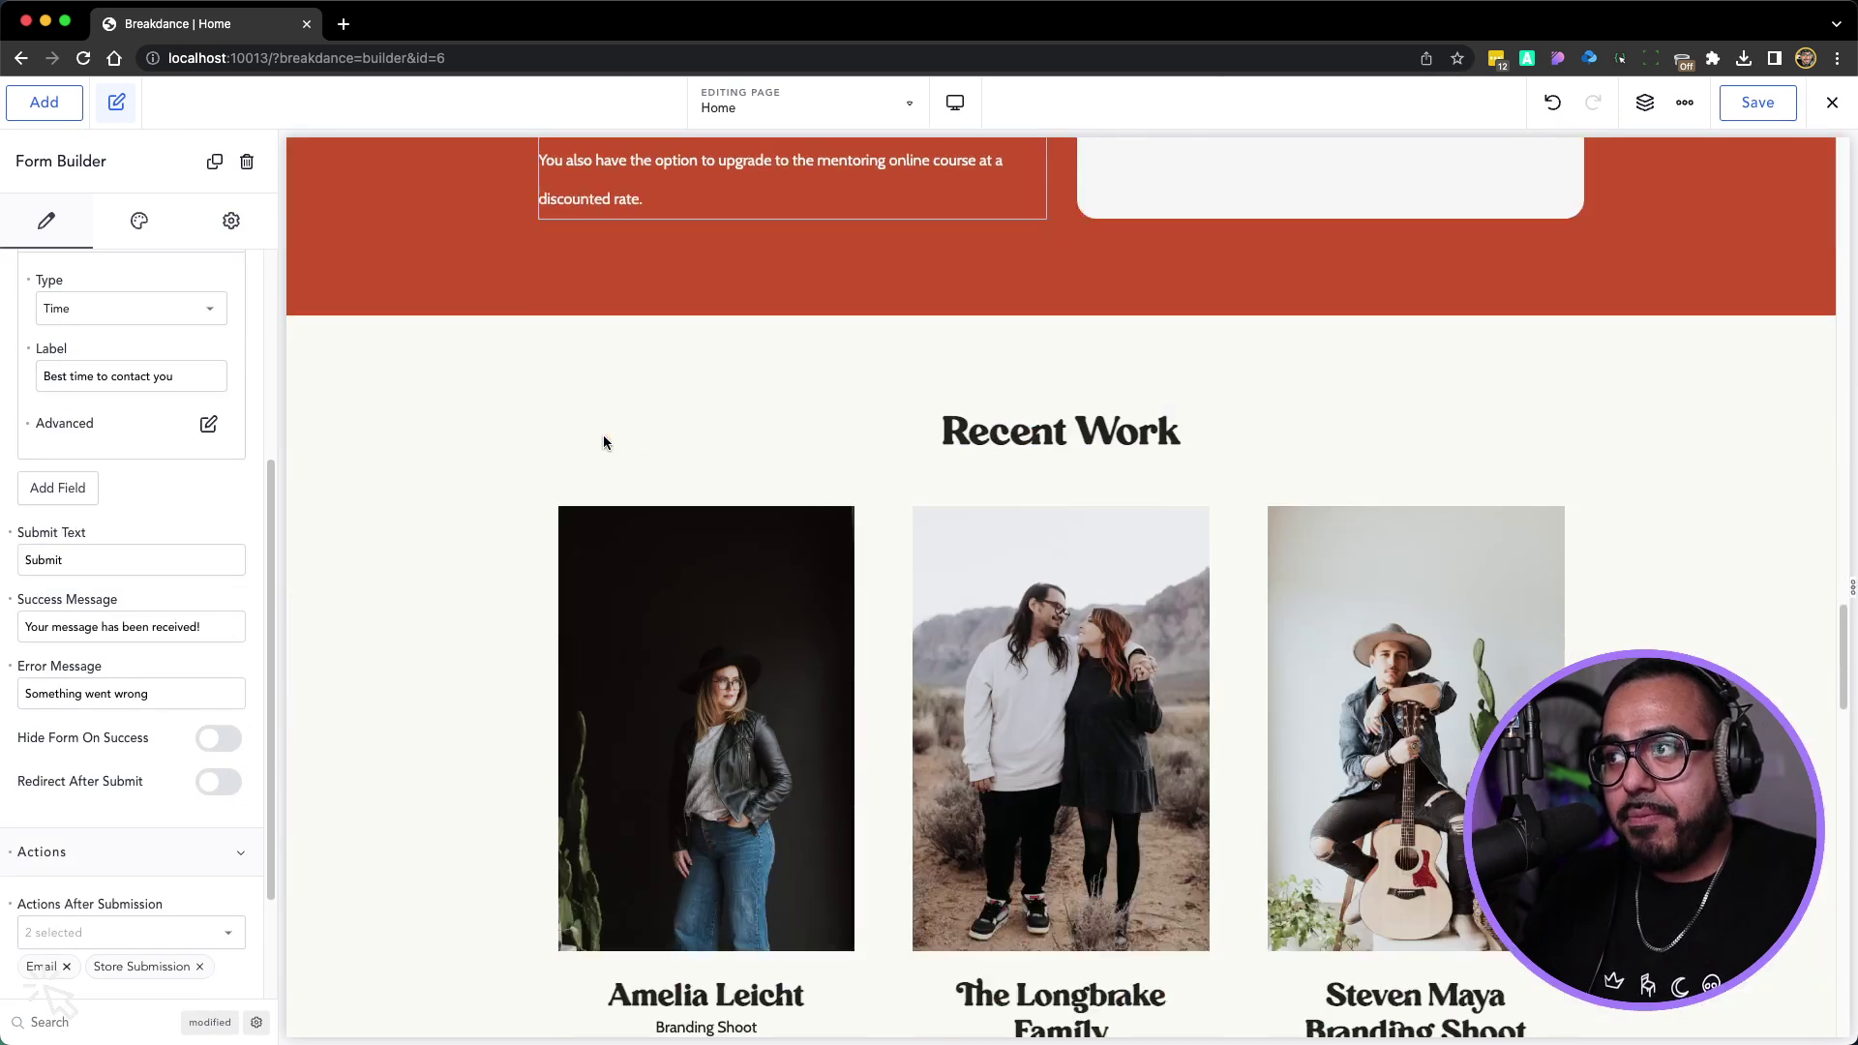
pyautogui.scroll(4, 604, 442)
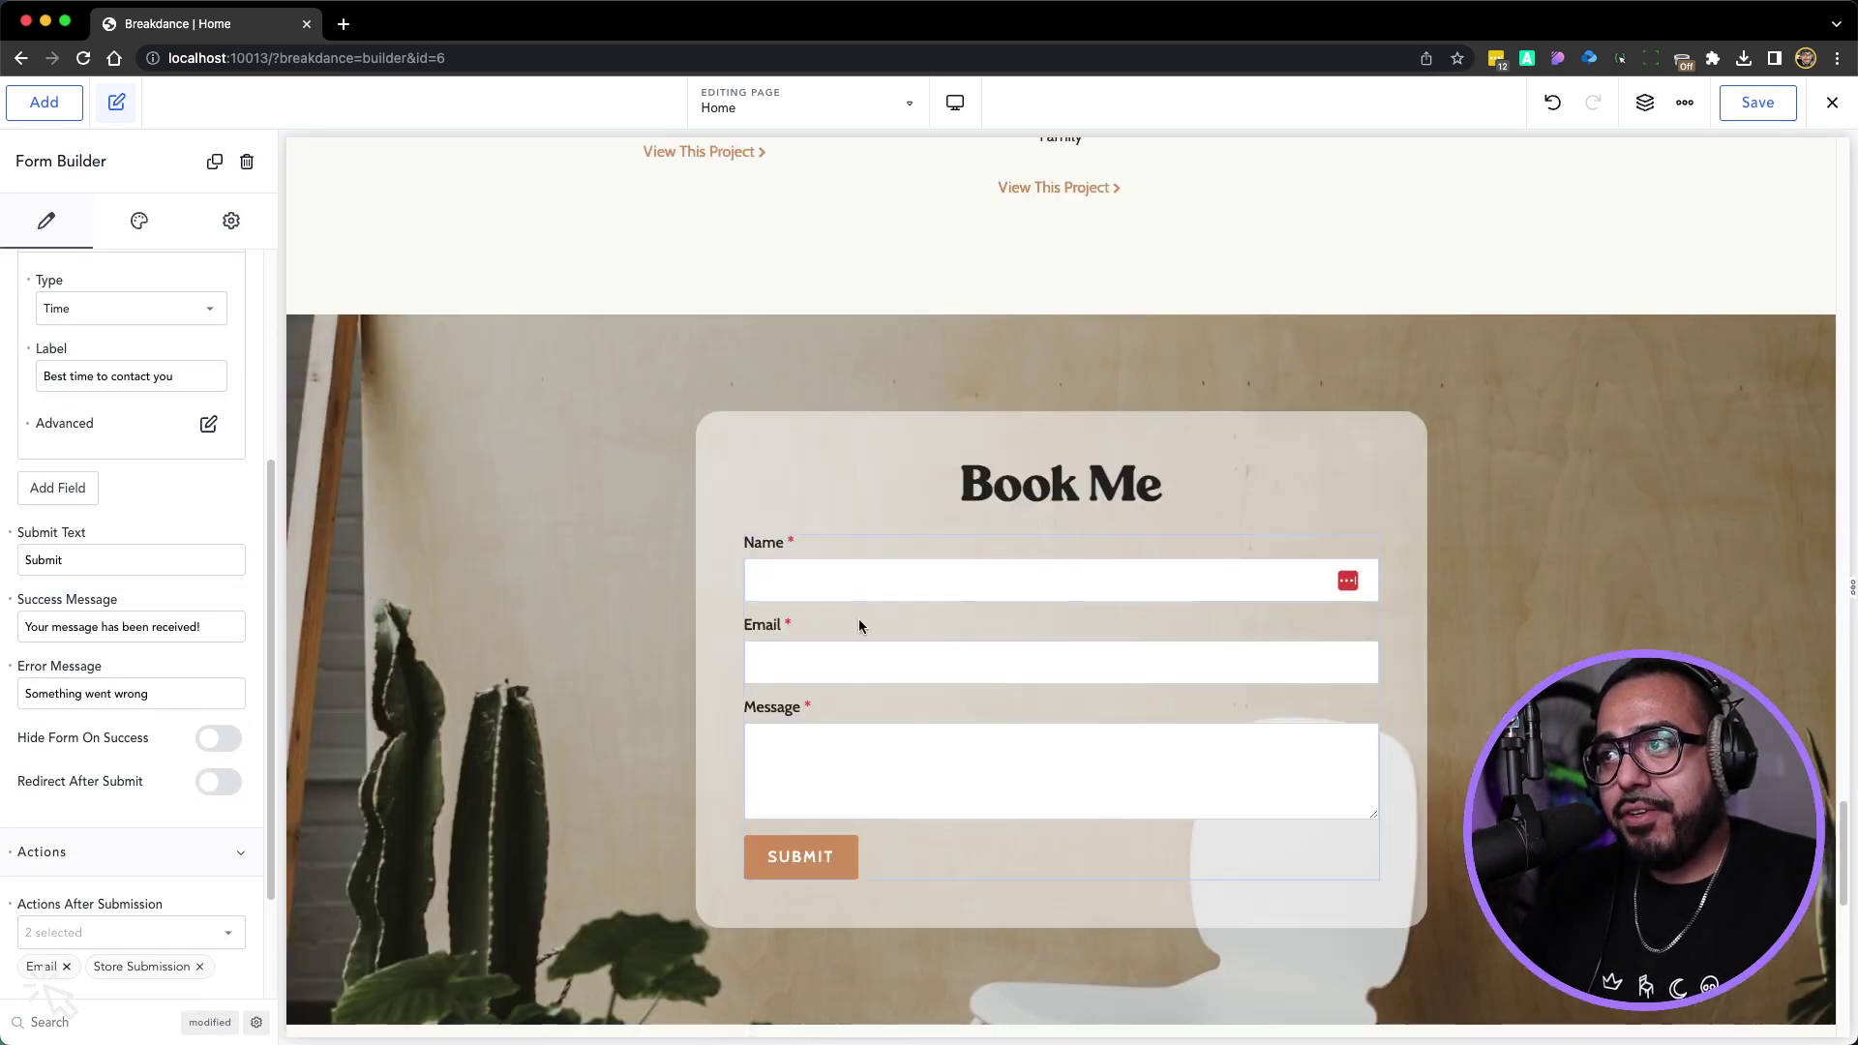
pyautogui.click(959, 664)
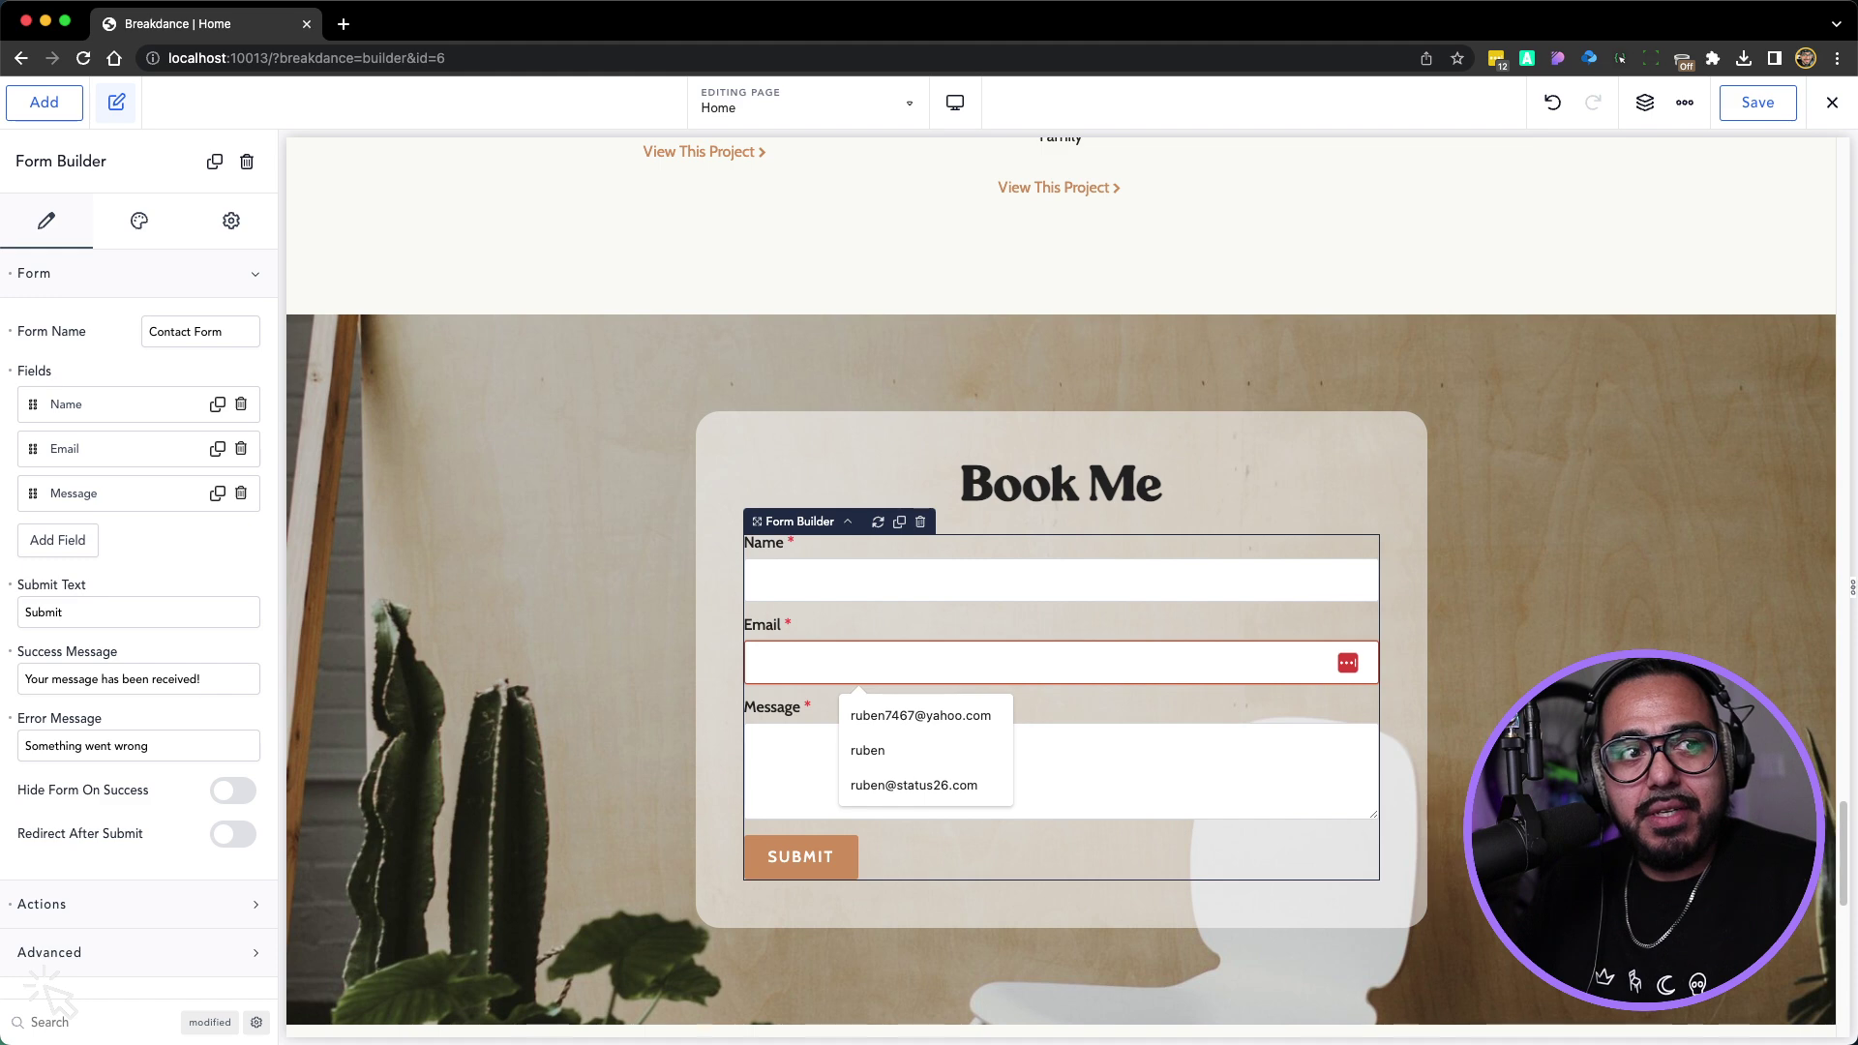
# Select the One on One Mentorship form and check its options menu
pyautogui.scroll(15, 1056, 447)
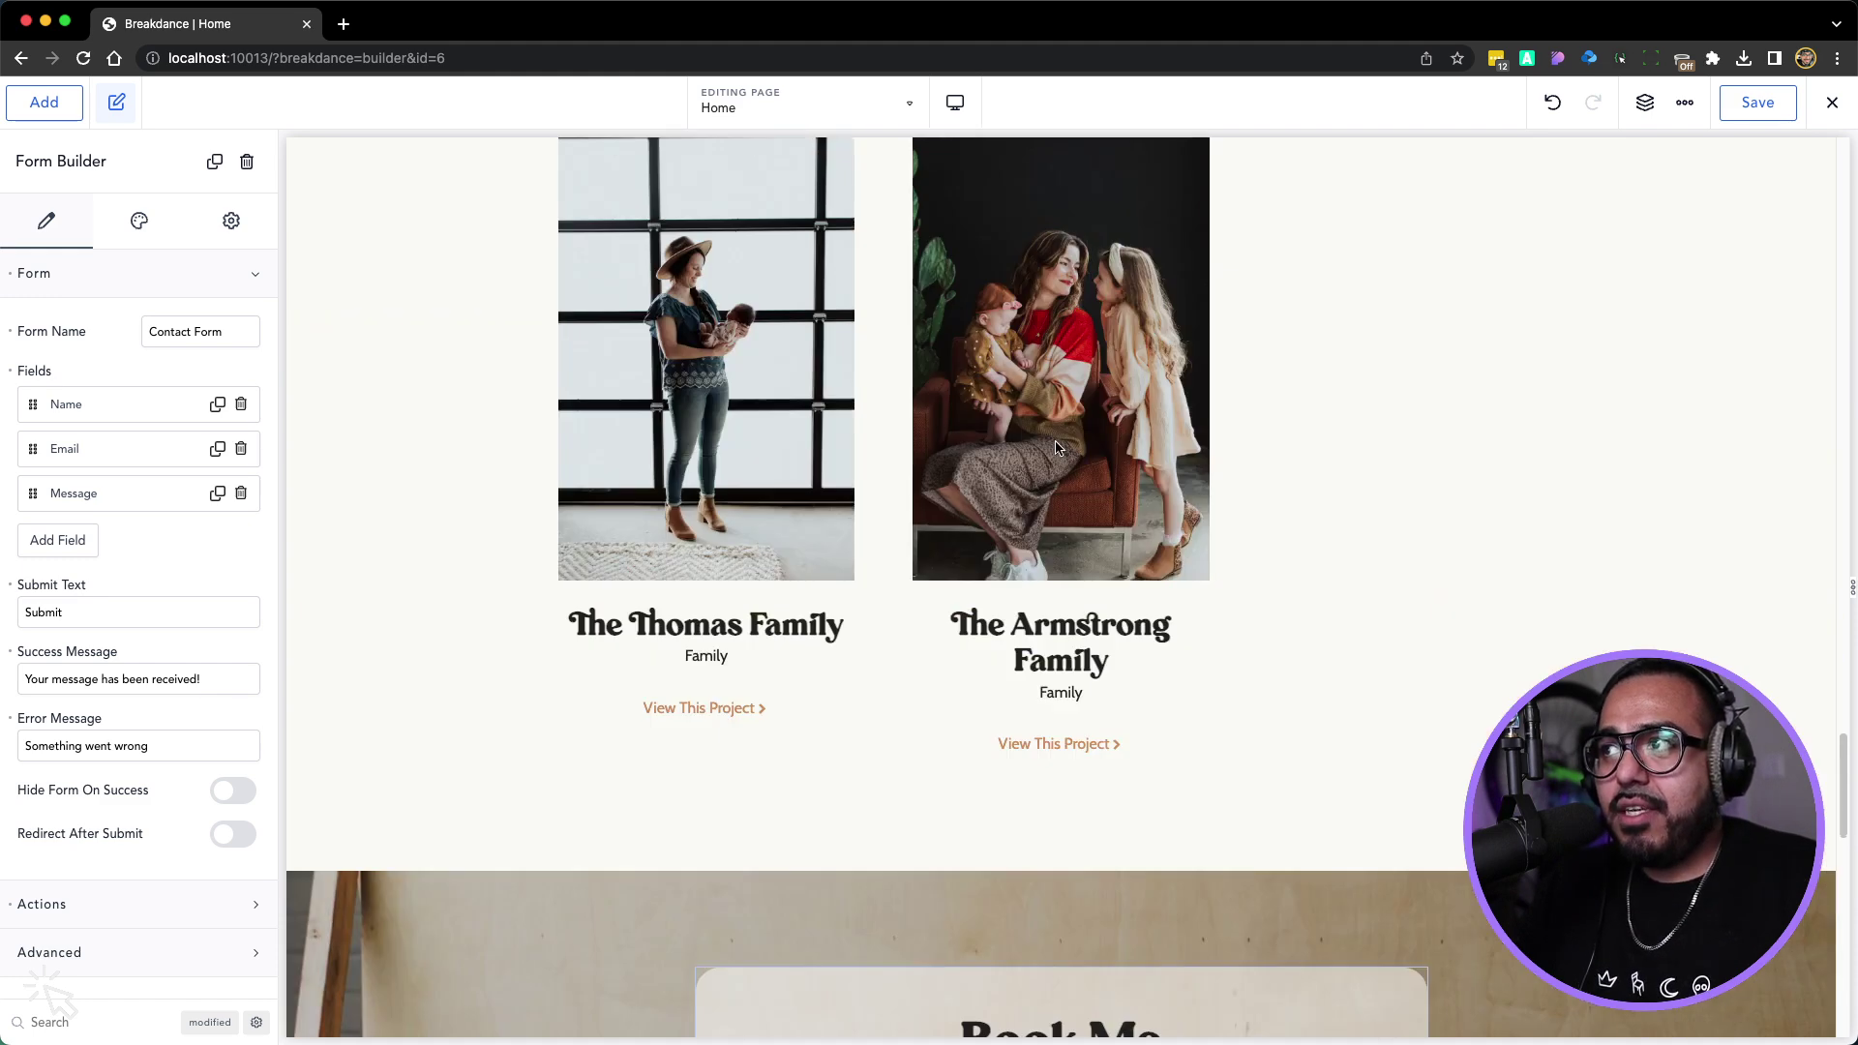
pyautogui.scroll(10, 1056, 447)
pyautogui.click(1273, 689)
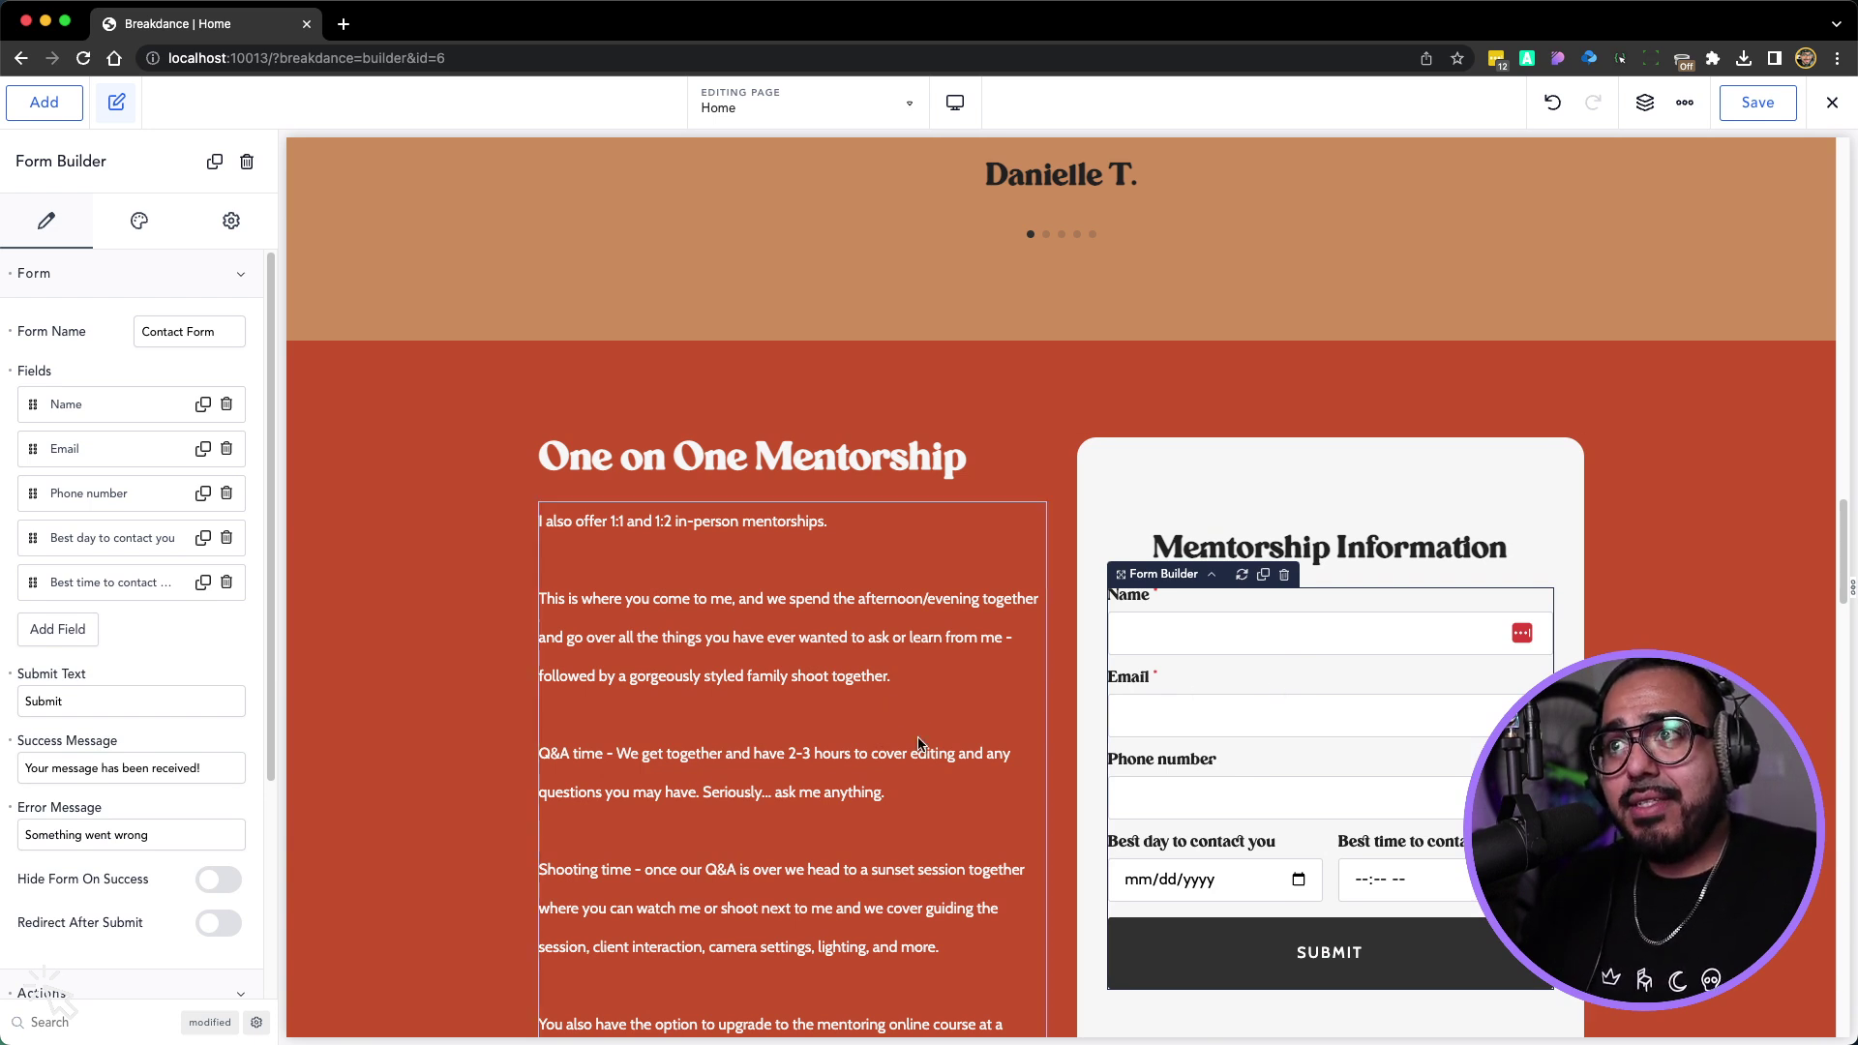
pyautogui.scroll(-1, 1221, 691)
pyautogui.rightClick(1222, 698)
pyautogui.press('Escape')
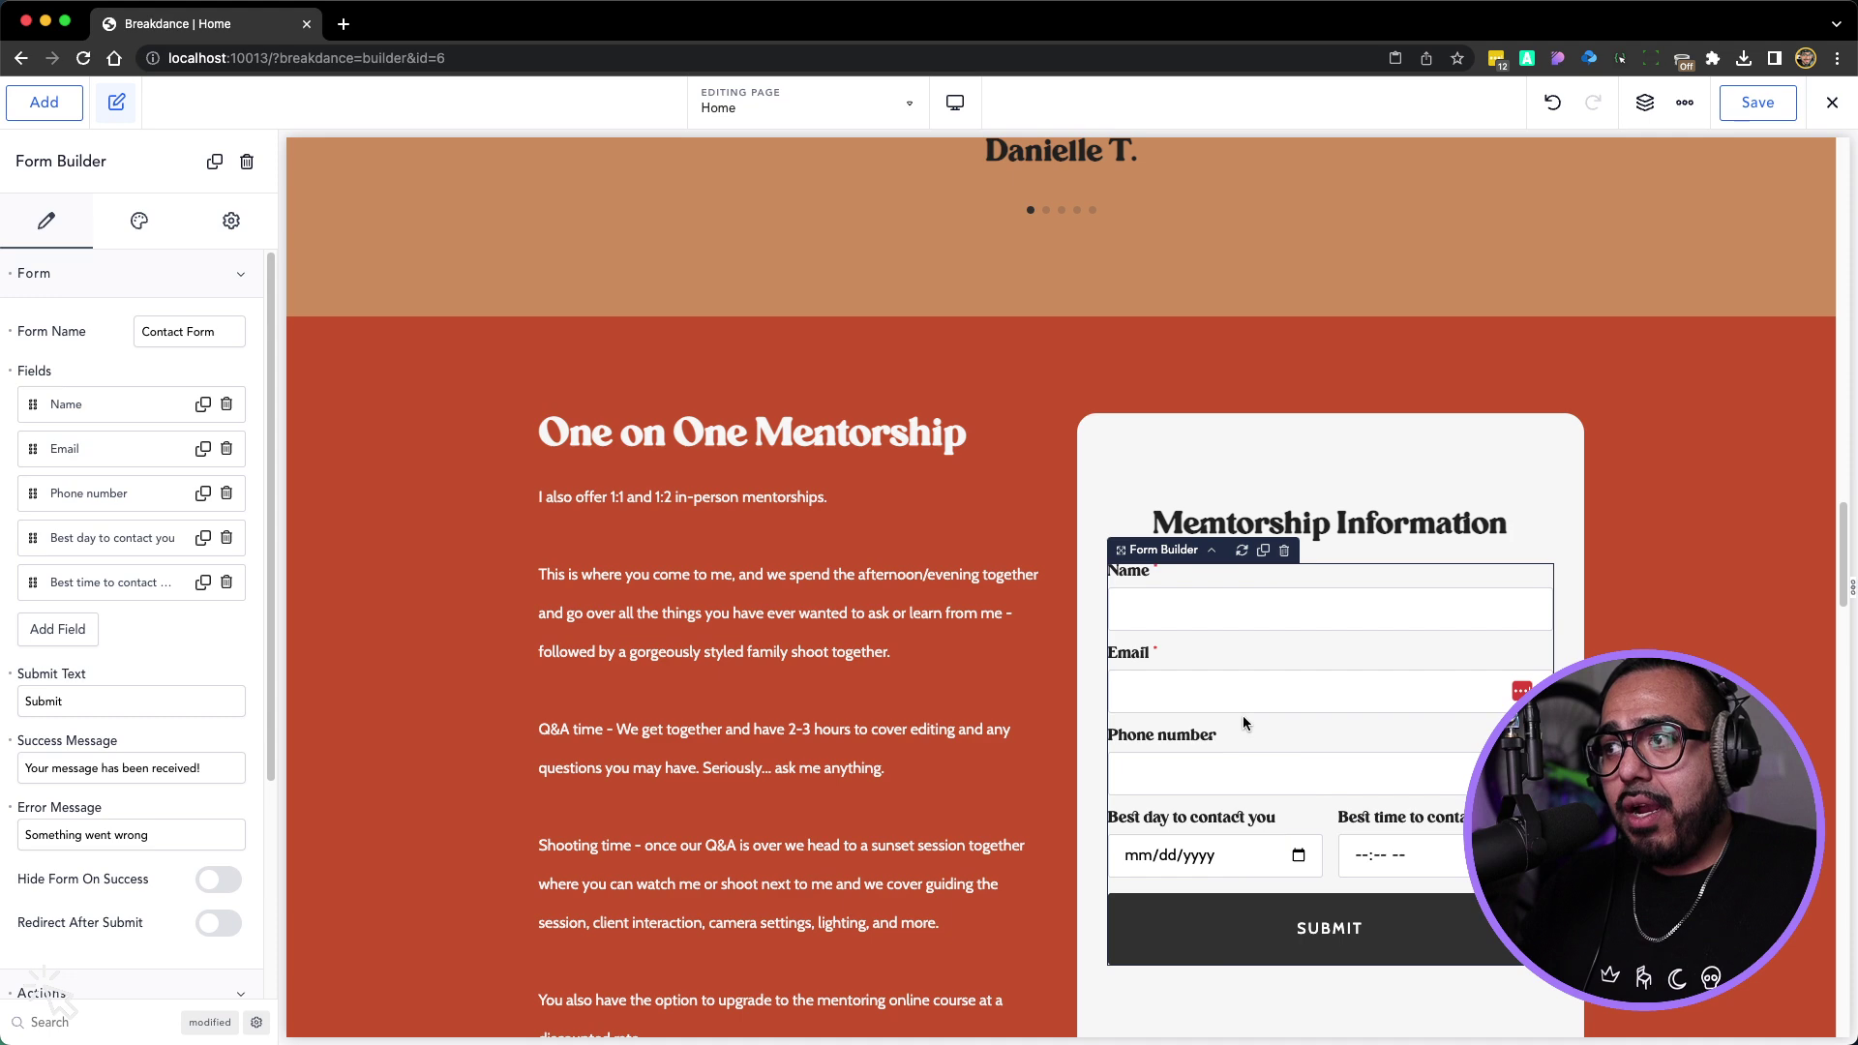
# Select the Book Me form's Message field, then the container around the Book Me form
pyautogui.scroll(-10, 1135, 745)
pyautogui.scroll(10, 1139, 748)
pyautogui.scroll(-2, 979, 369)
pyautogui.click(978, 372)
pyautogui.click(927, 157)
pyautogui.scroll(-5, 919, 240)
pyautogui.scroll(6, 942, 233)
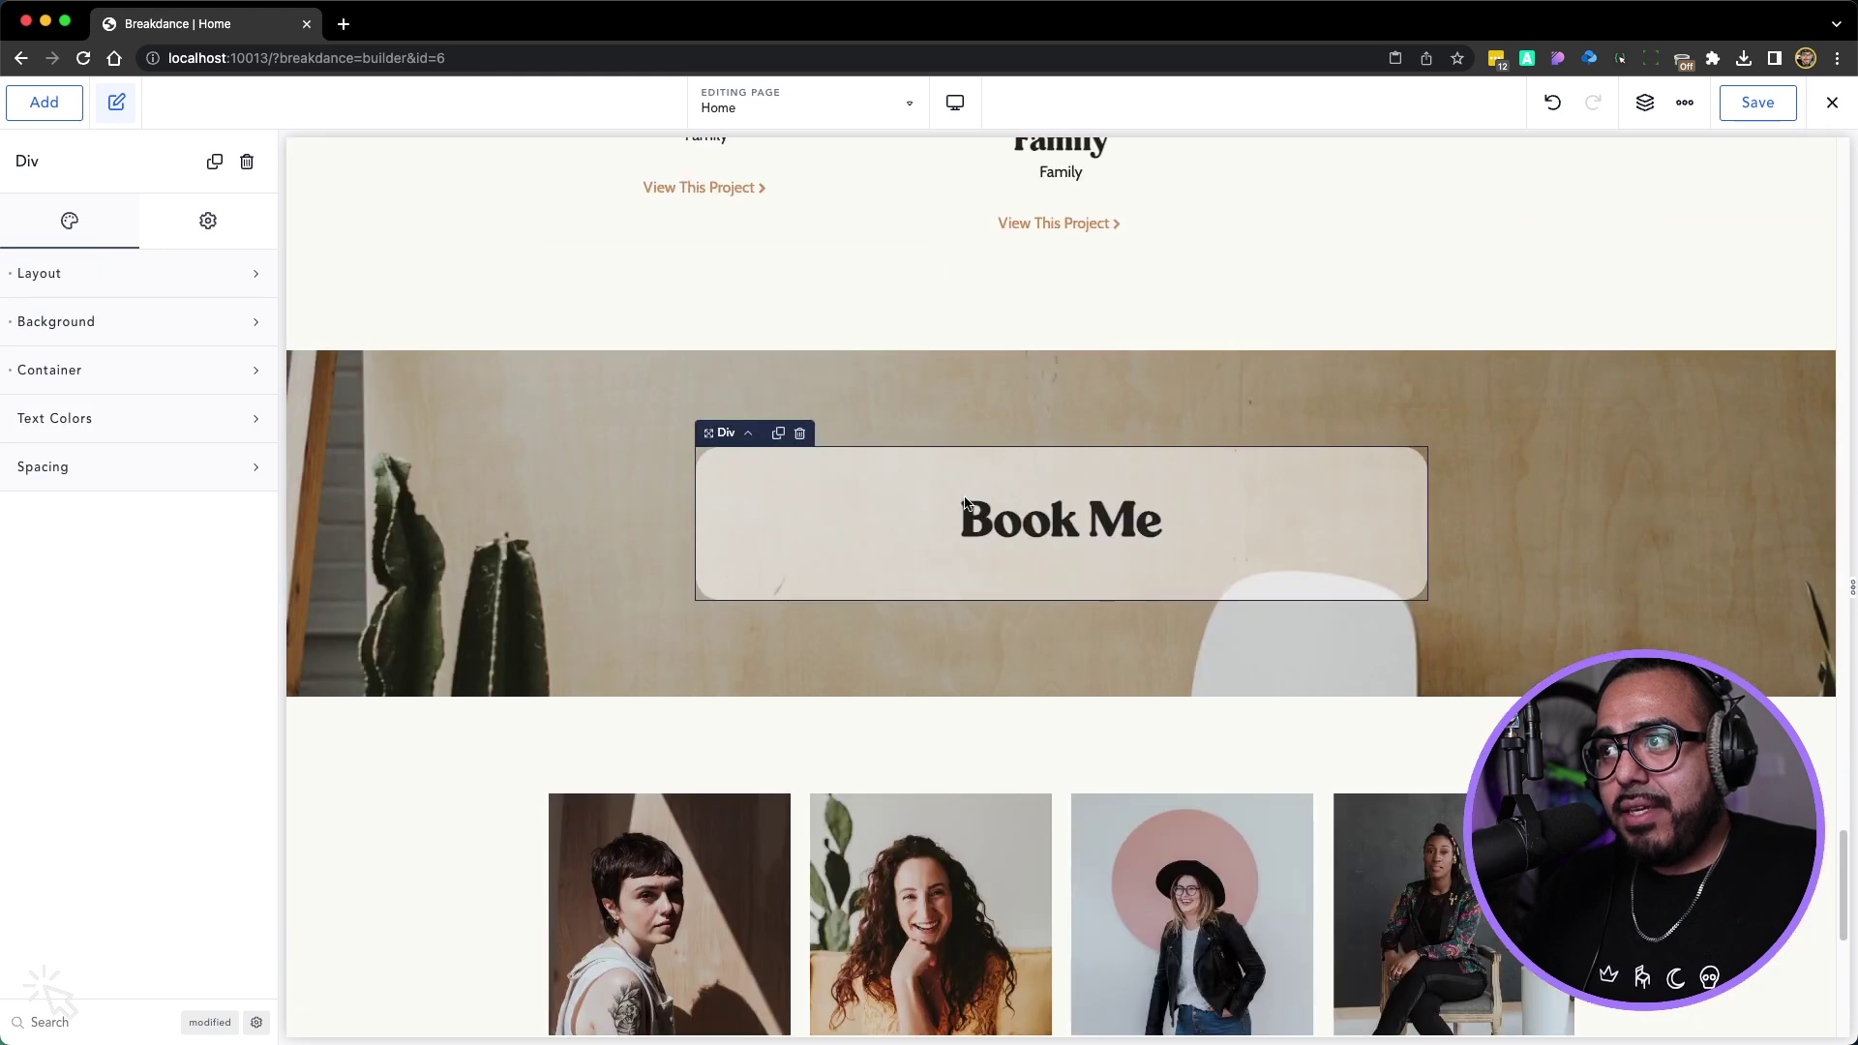
# Select the Book Me heading and then the form to inspect their settings
pyautogui.click(1000, 525)
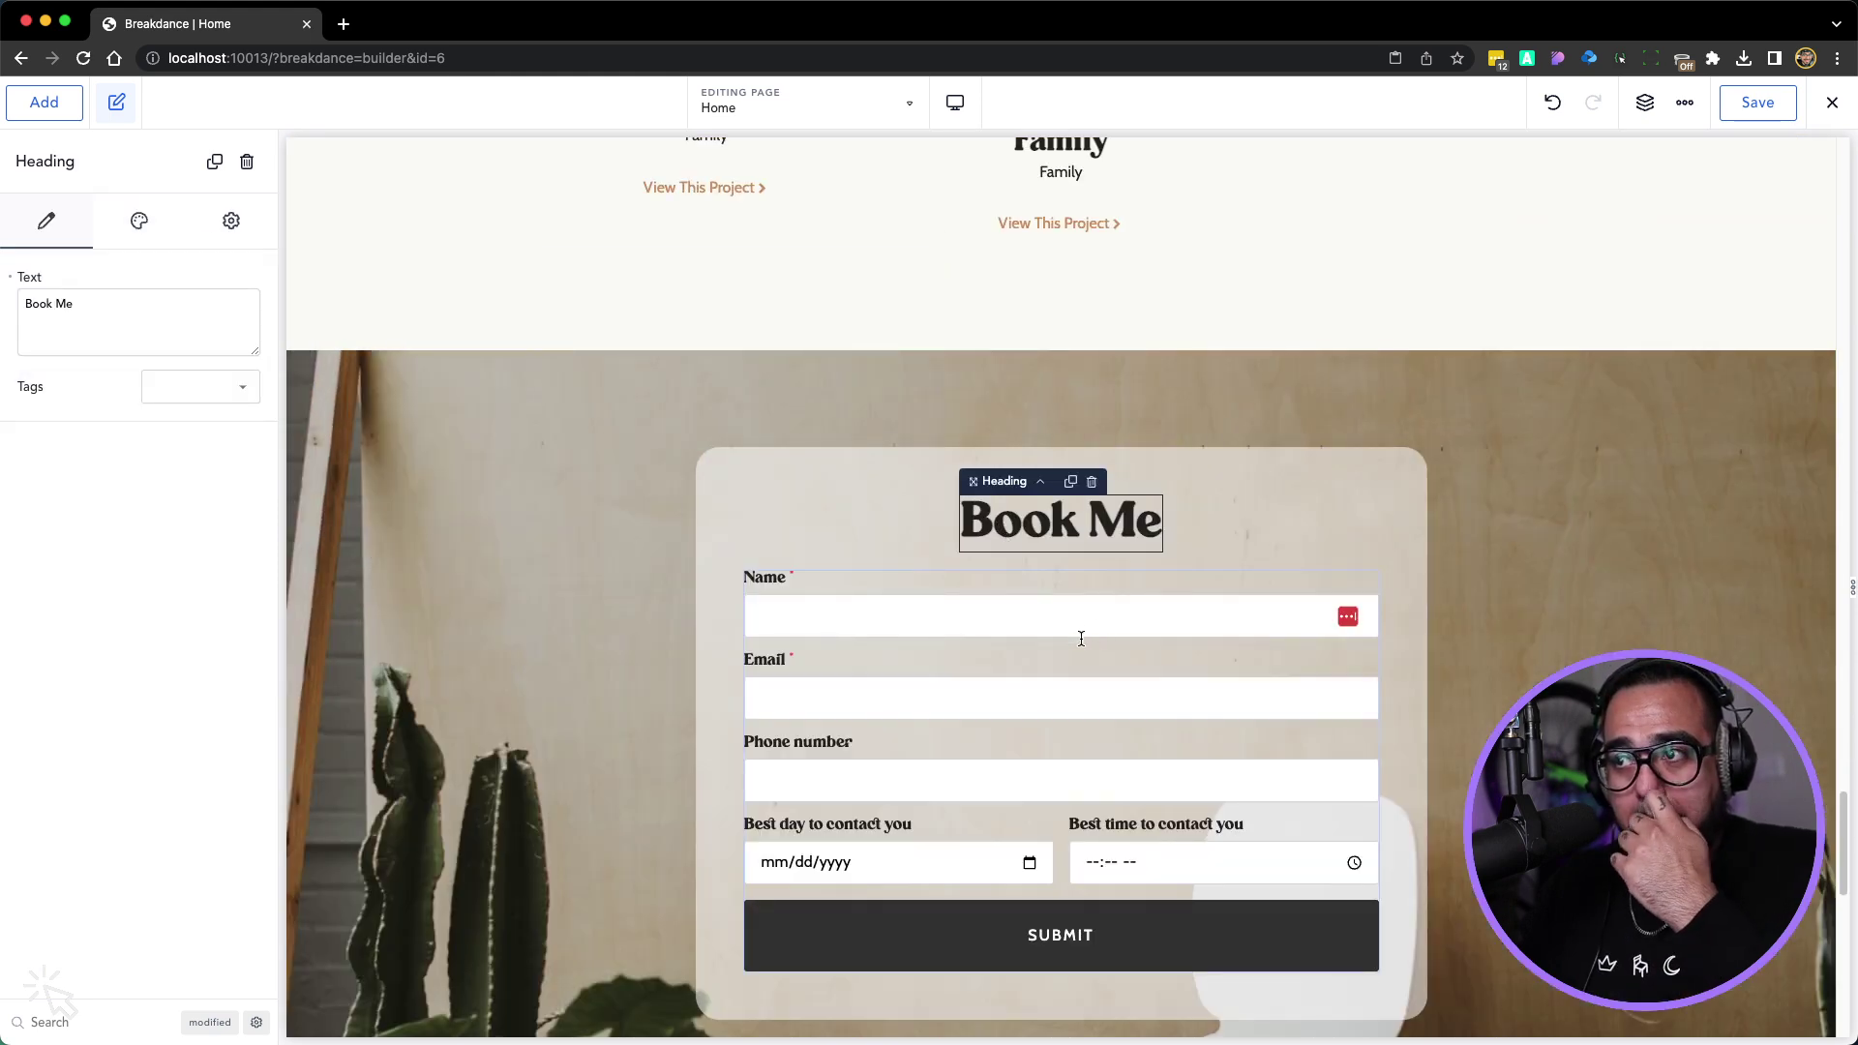
pyautogui.click(995, 705)
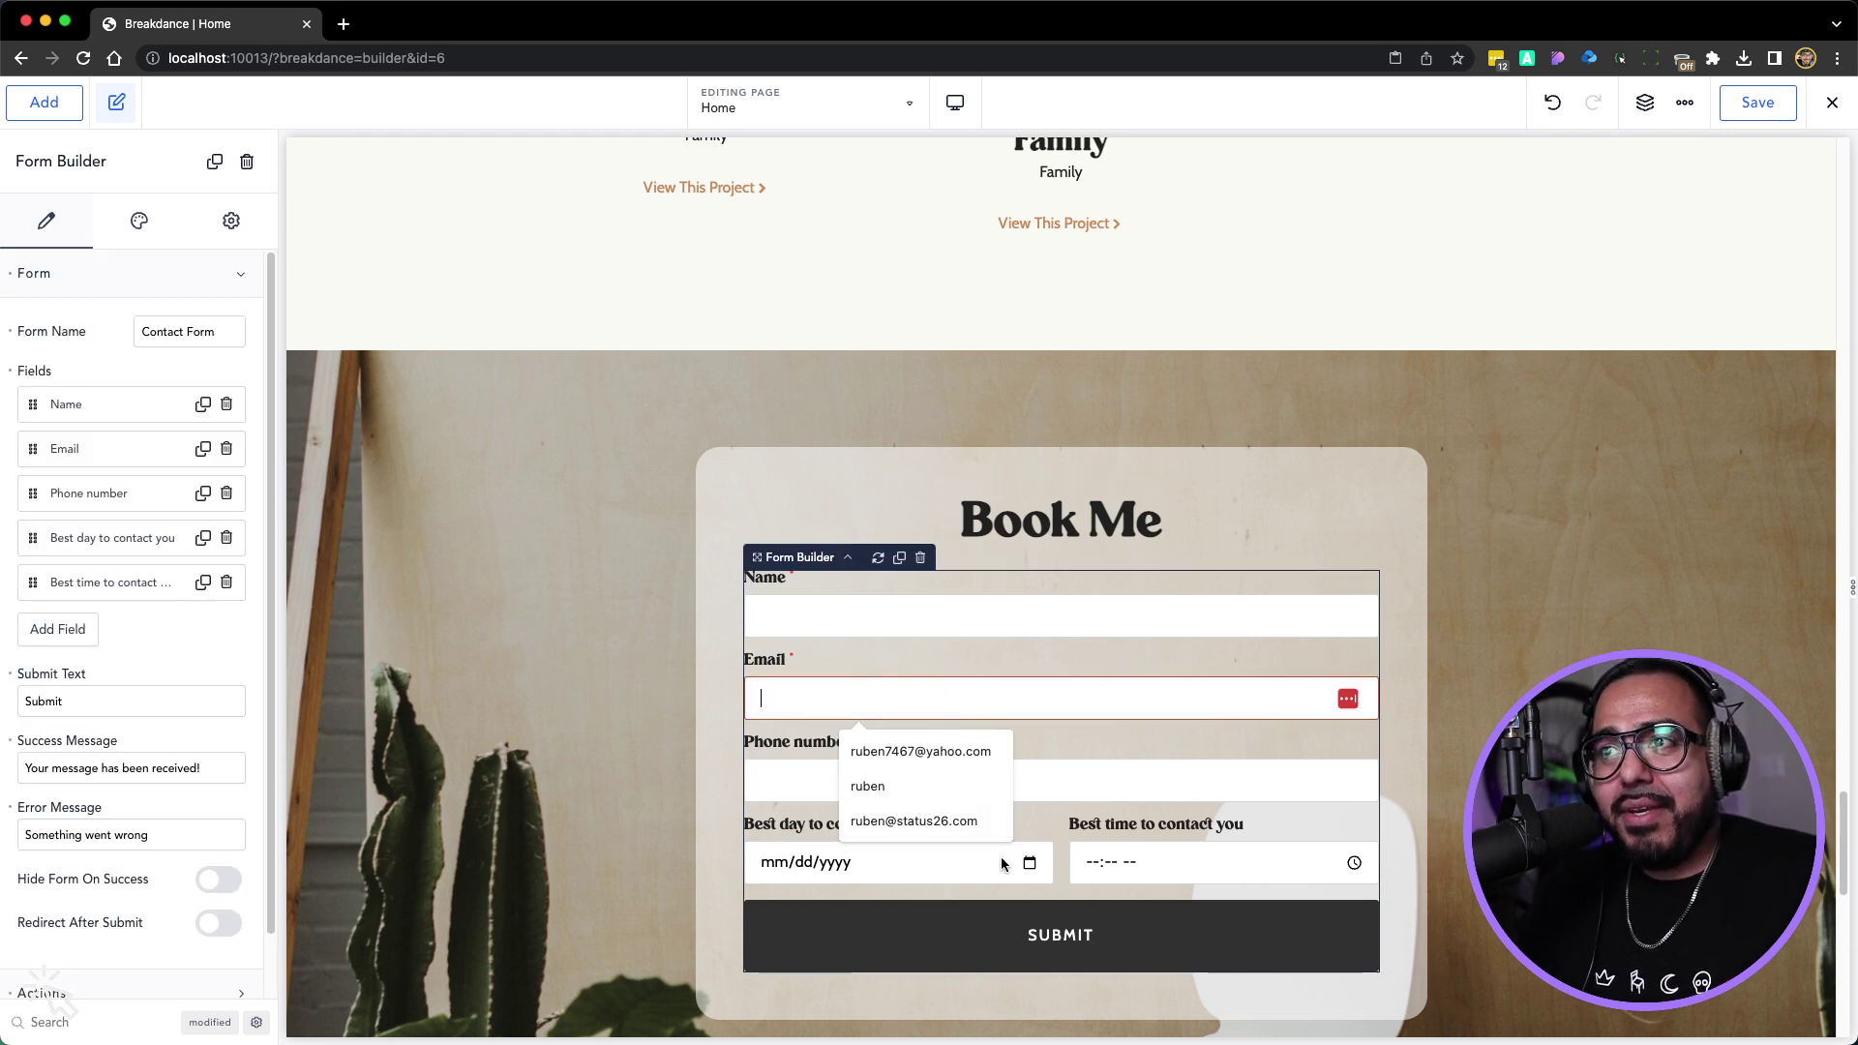
pyautogui.scroll(5, 1148, 499)
pyautogui.scroll(-6, 1147, 499)
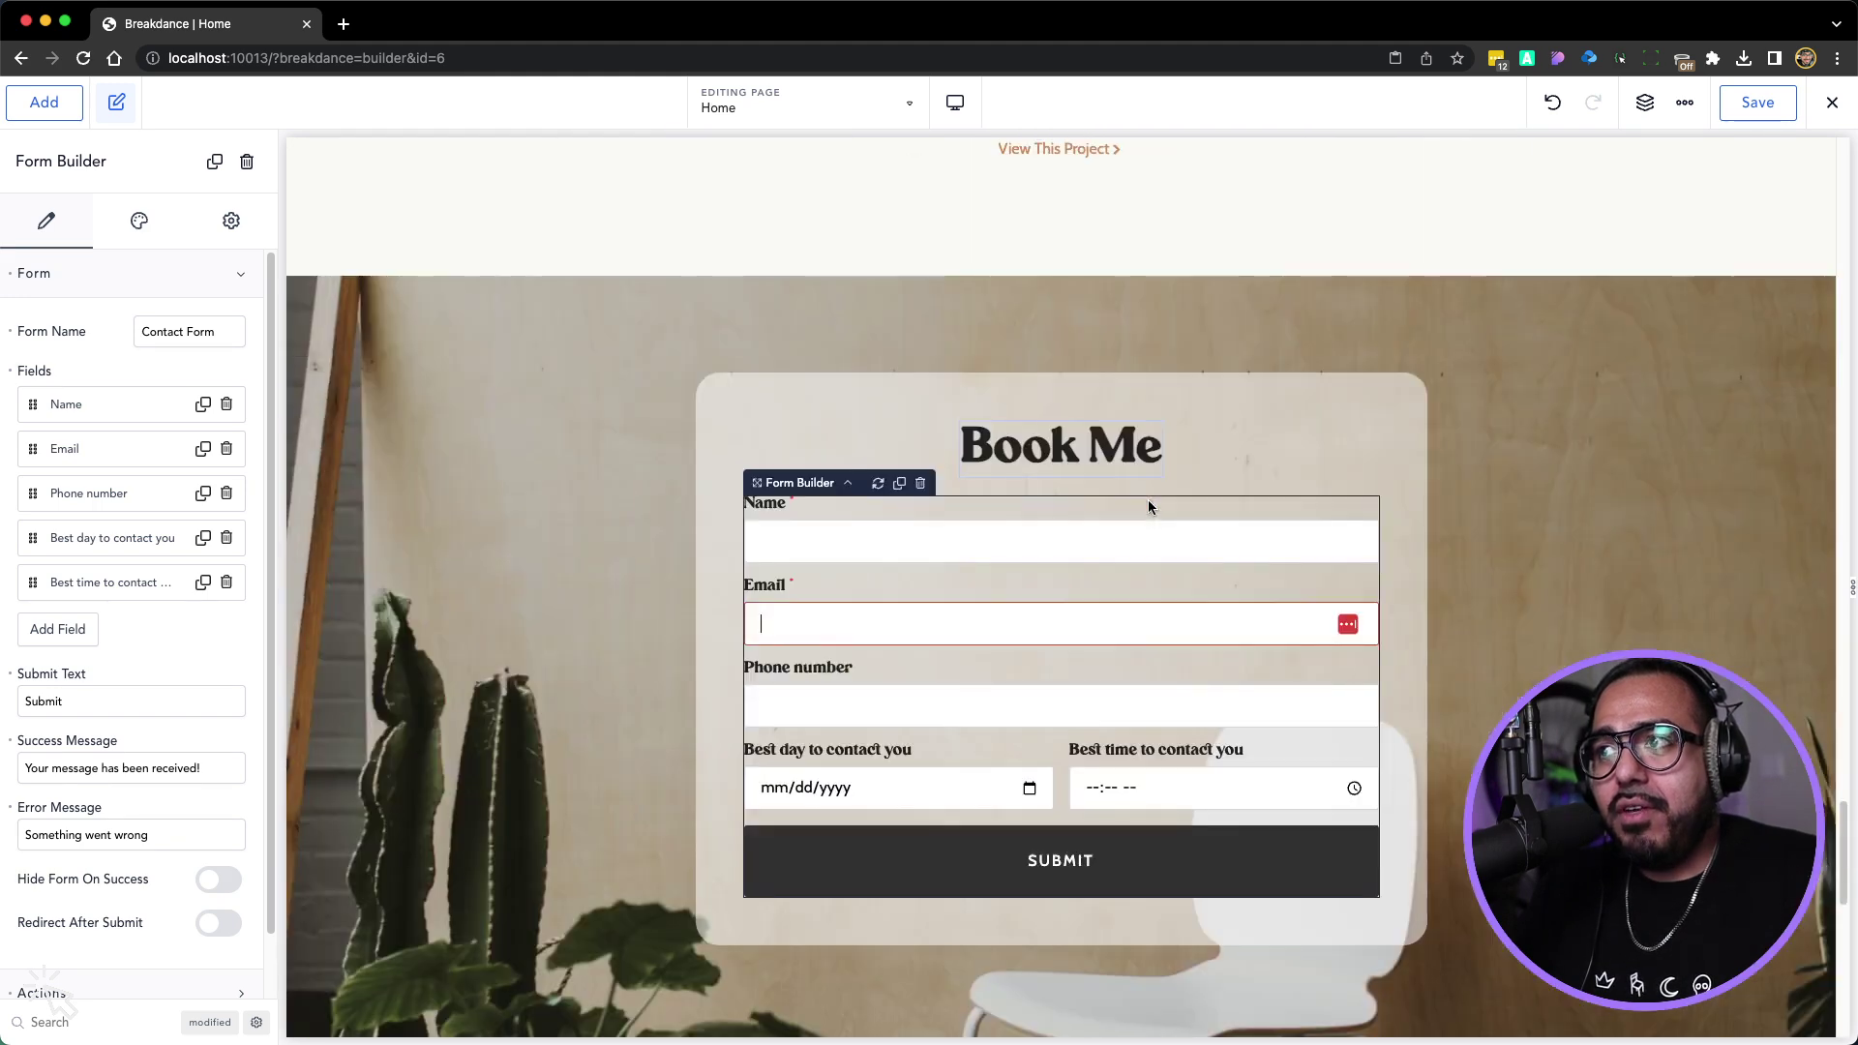
# Rename the Book Me heading to 'Contact Us' and make it an h2
pyautogui.click(1072, 440)
pyautogui.doubleClick(1038, 458)
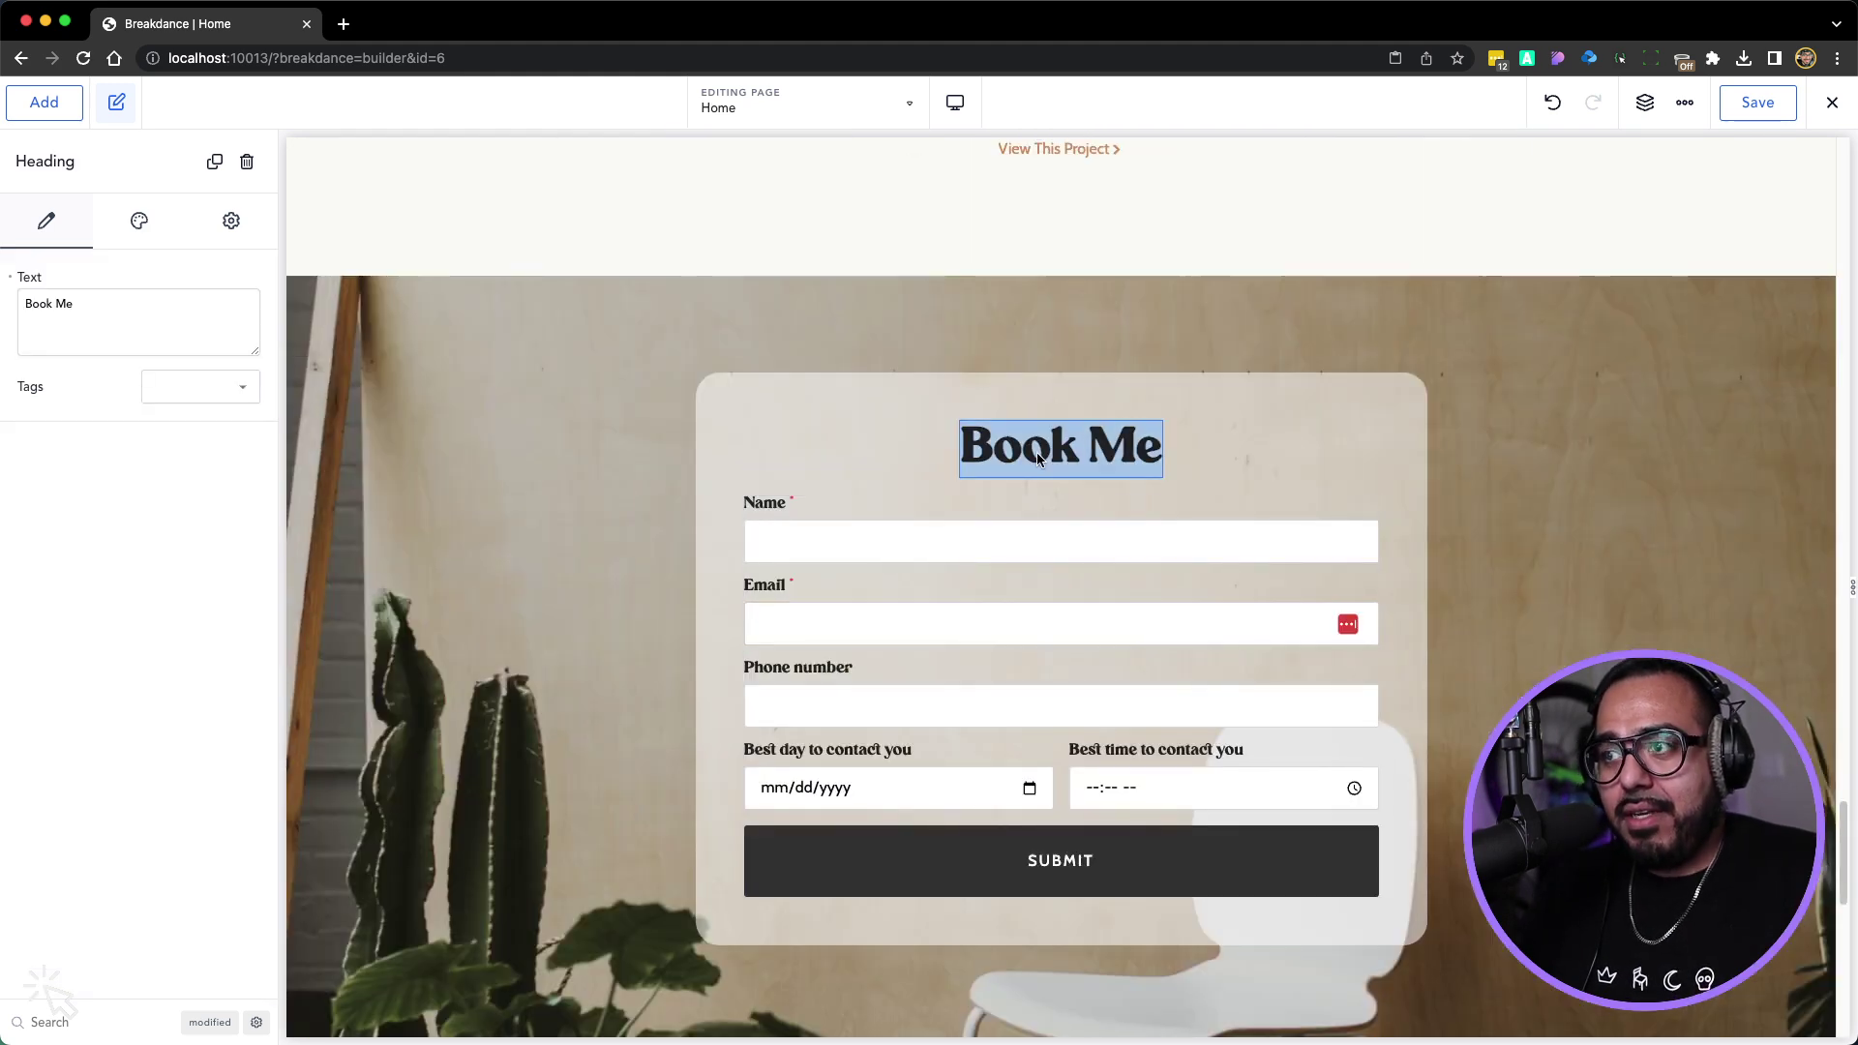
pyautogui.write('Contact Us')
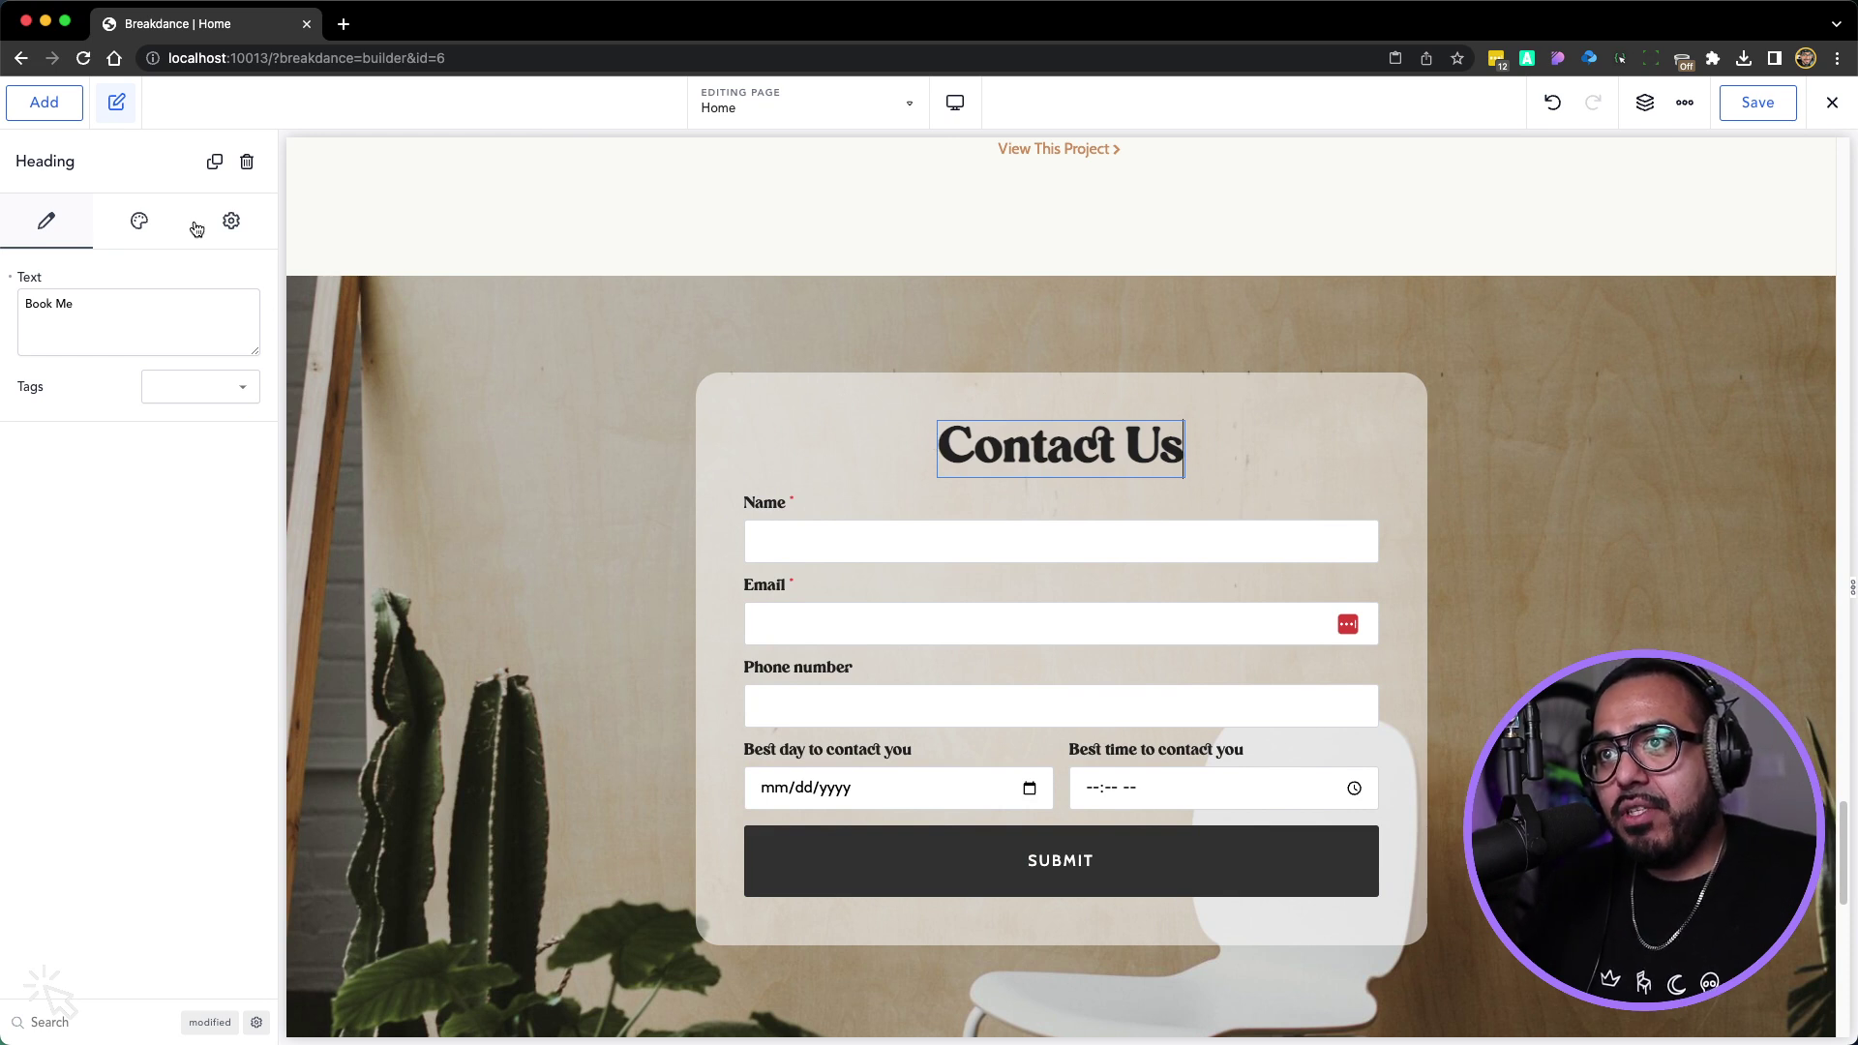
pyautogui.press('Tab')
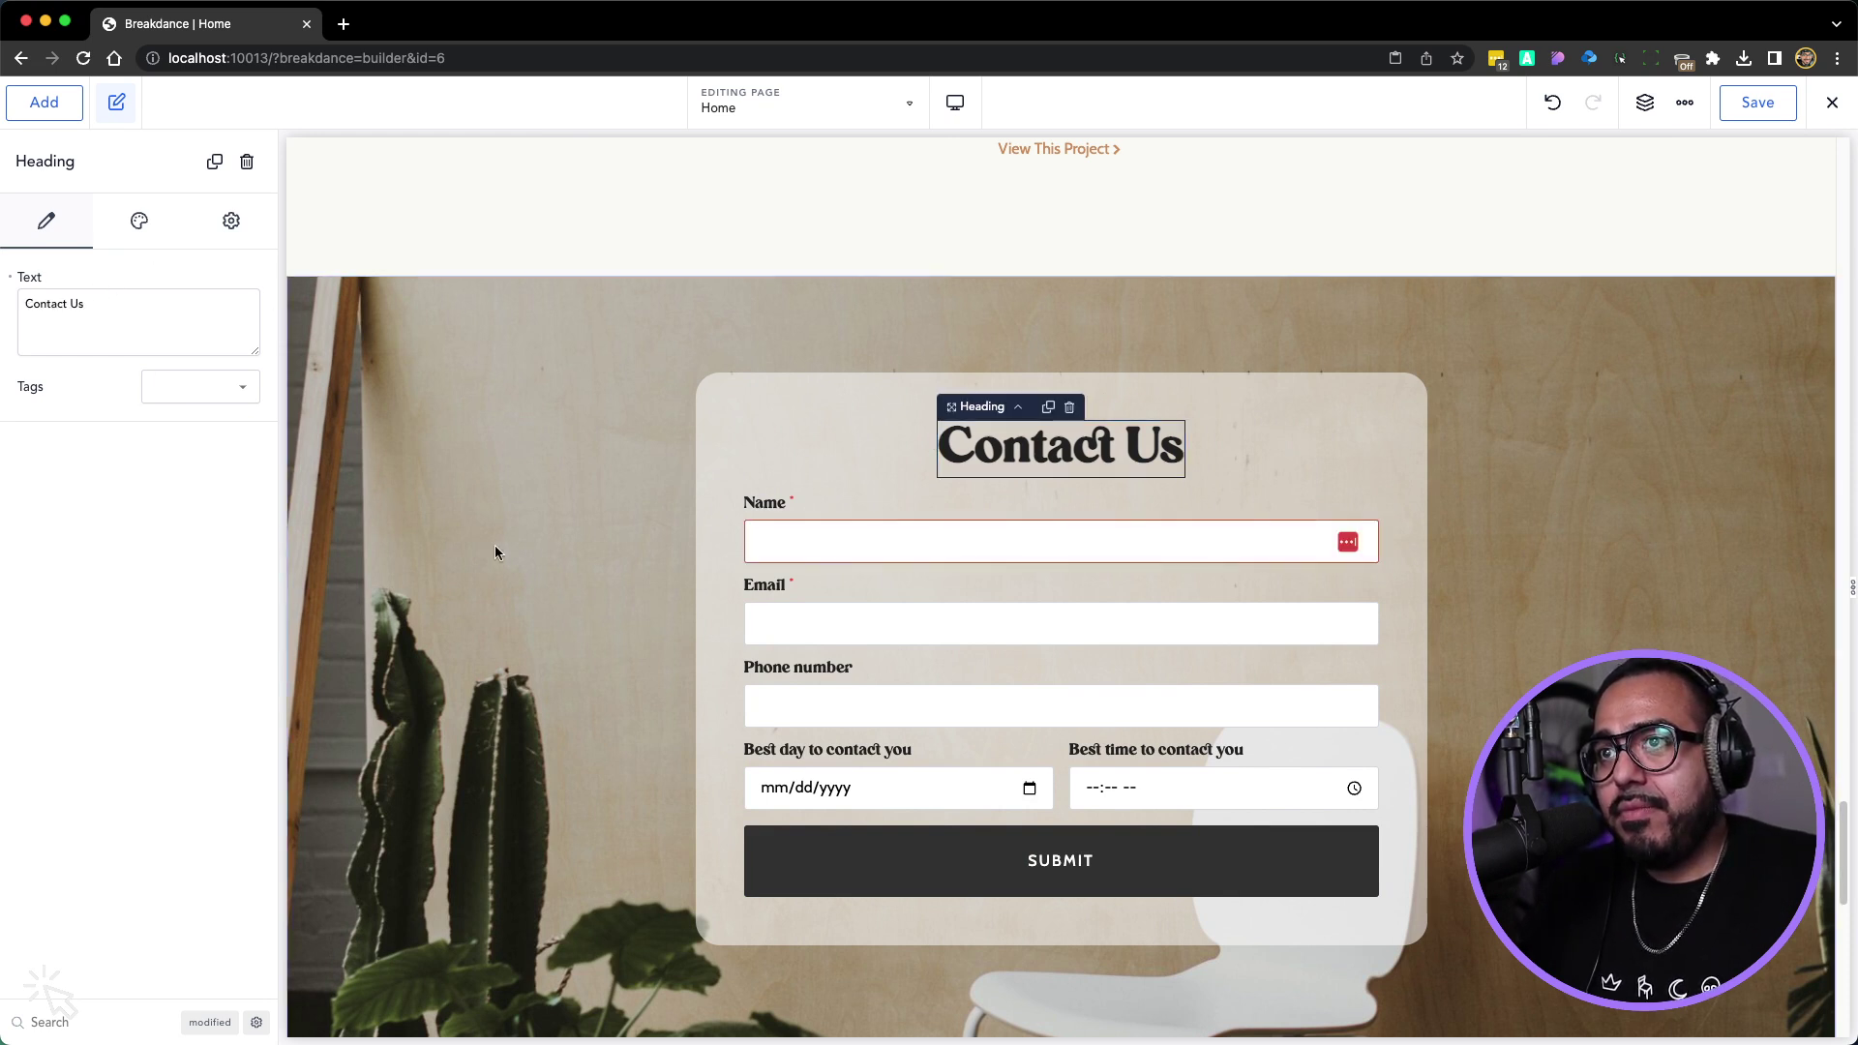
pyautogui.click(176, 390)
pyautogui.click(180, 441)
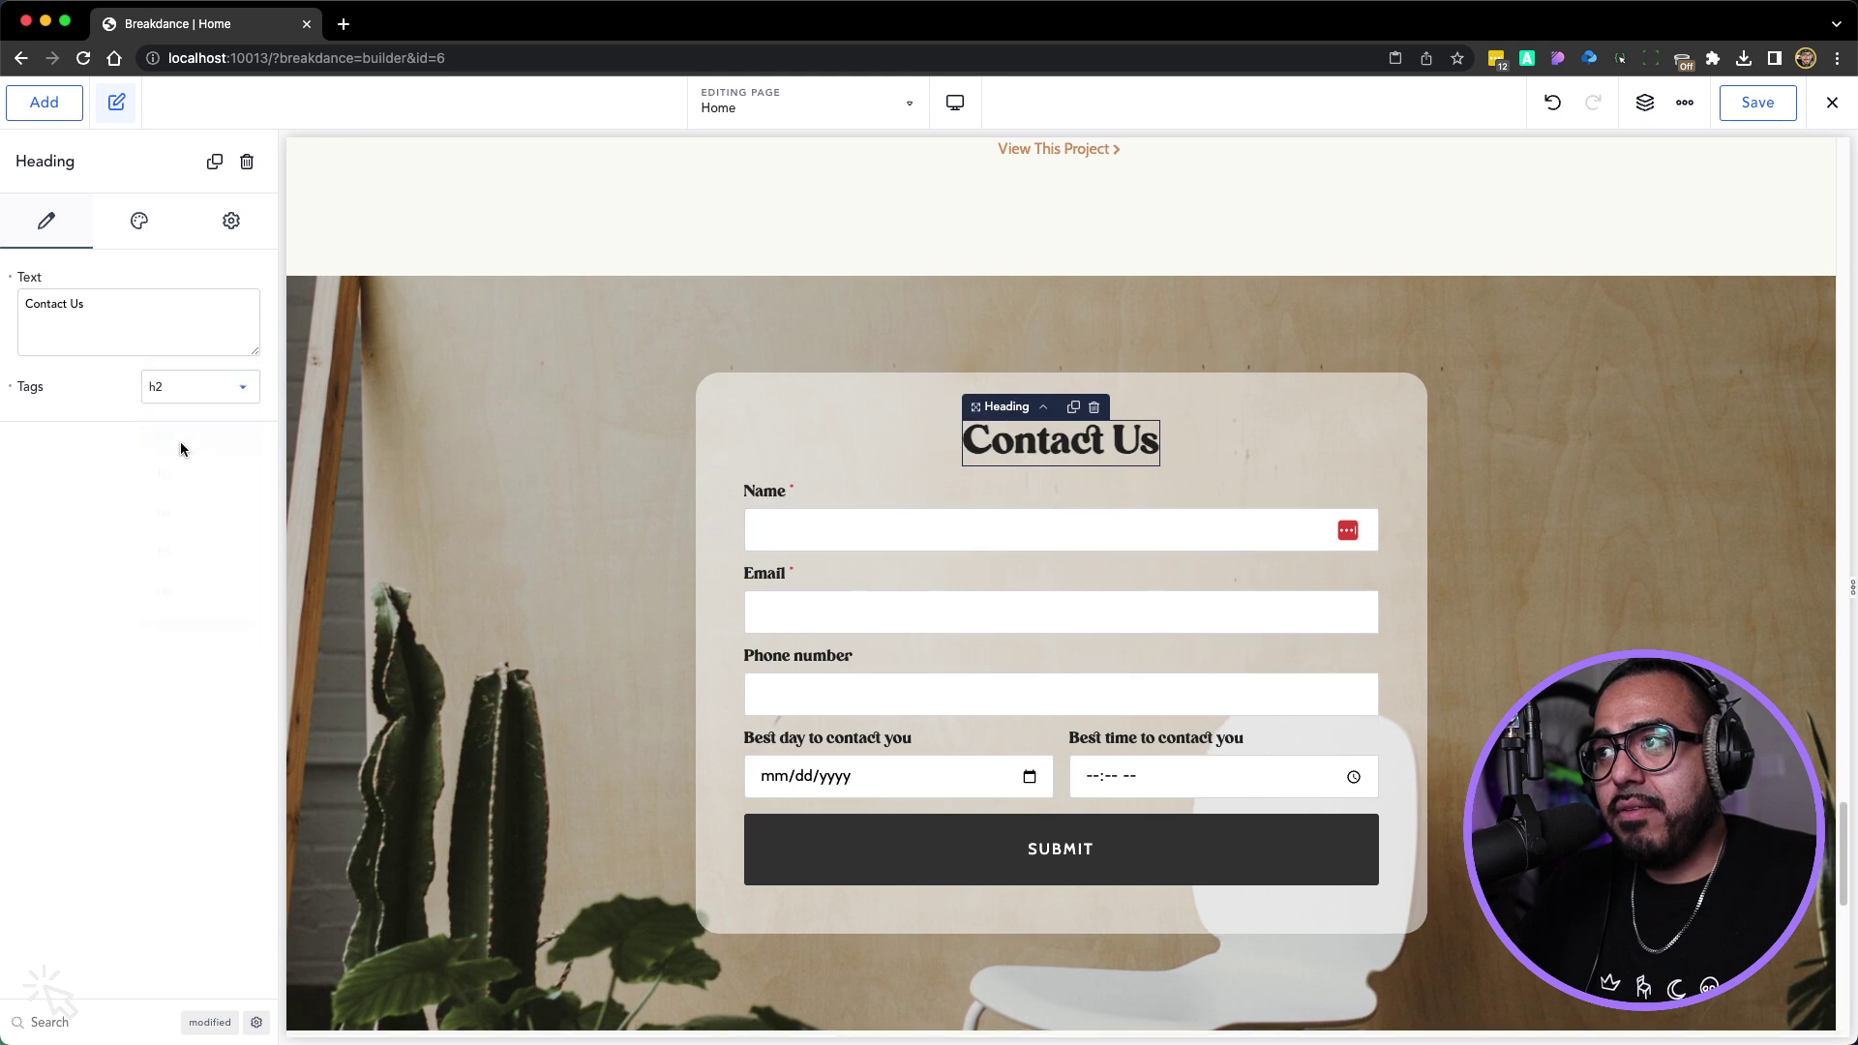
pyautogui.click(787, 391)
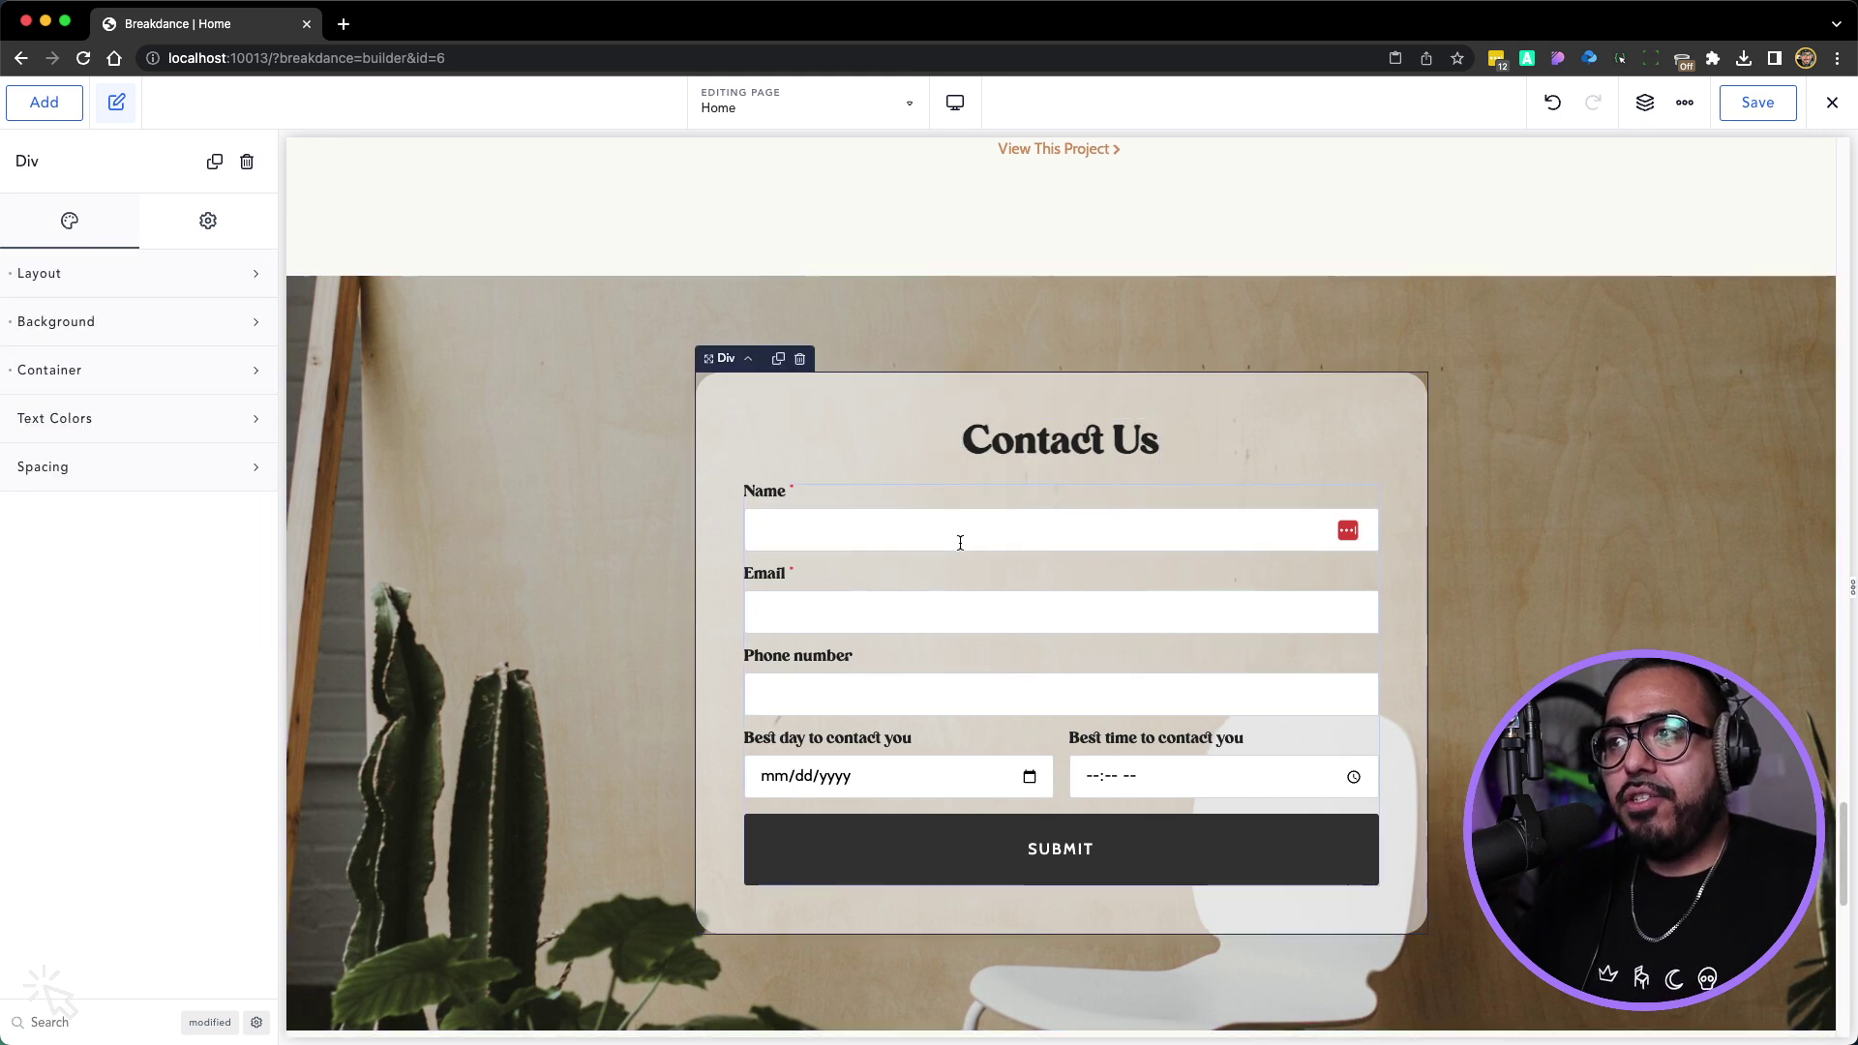
pyautogui.click(967, 607)
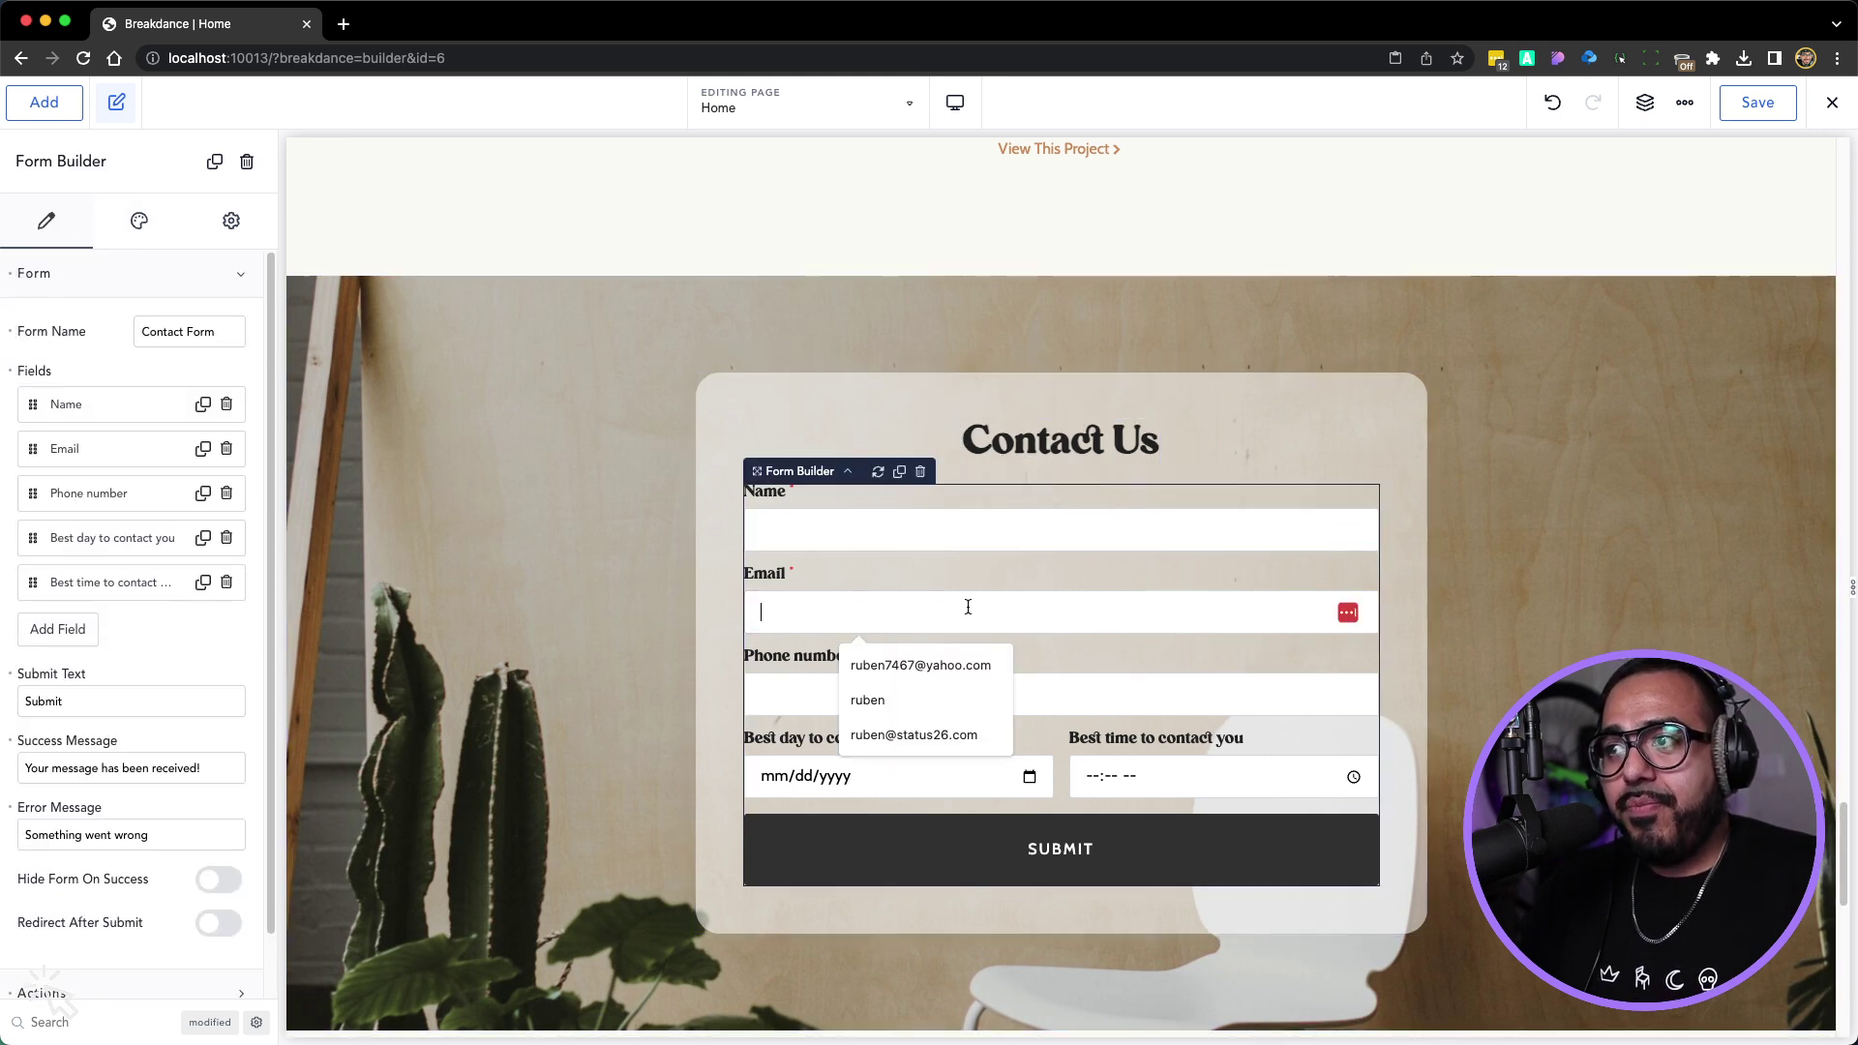
# Add an 'Instagram Handle' field and drag it above Best day to contact you
pyautogui.click(58, 629)
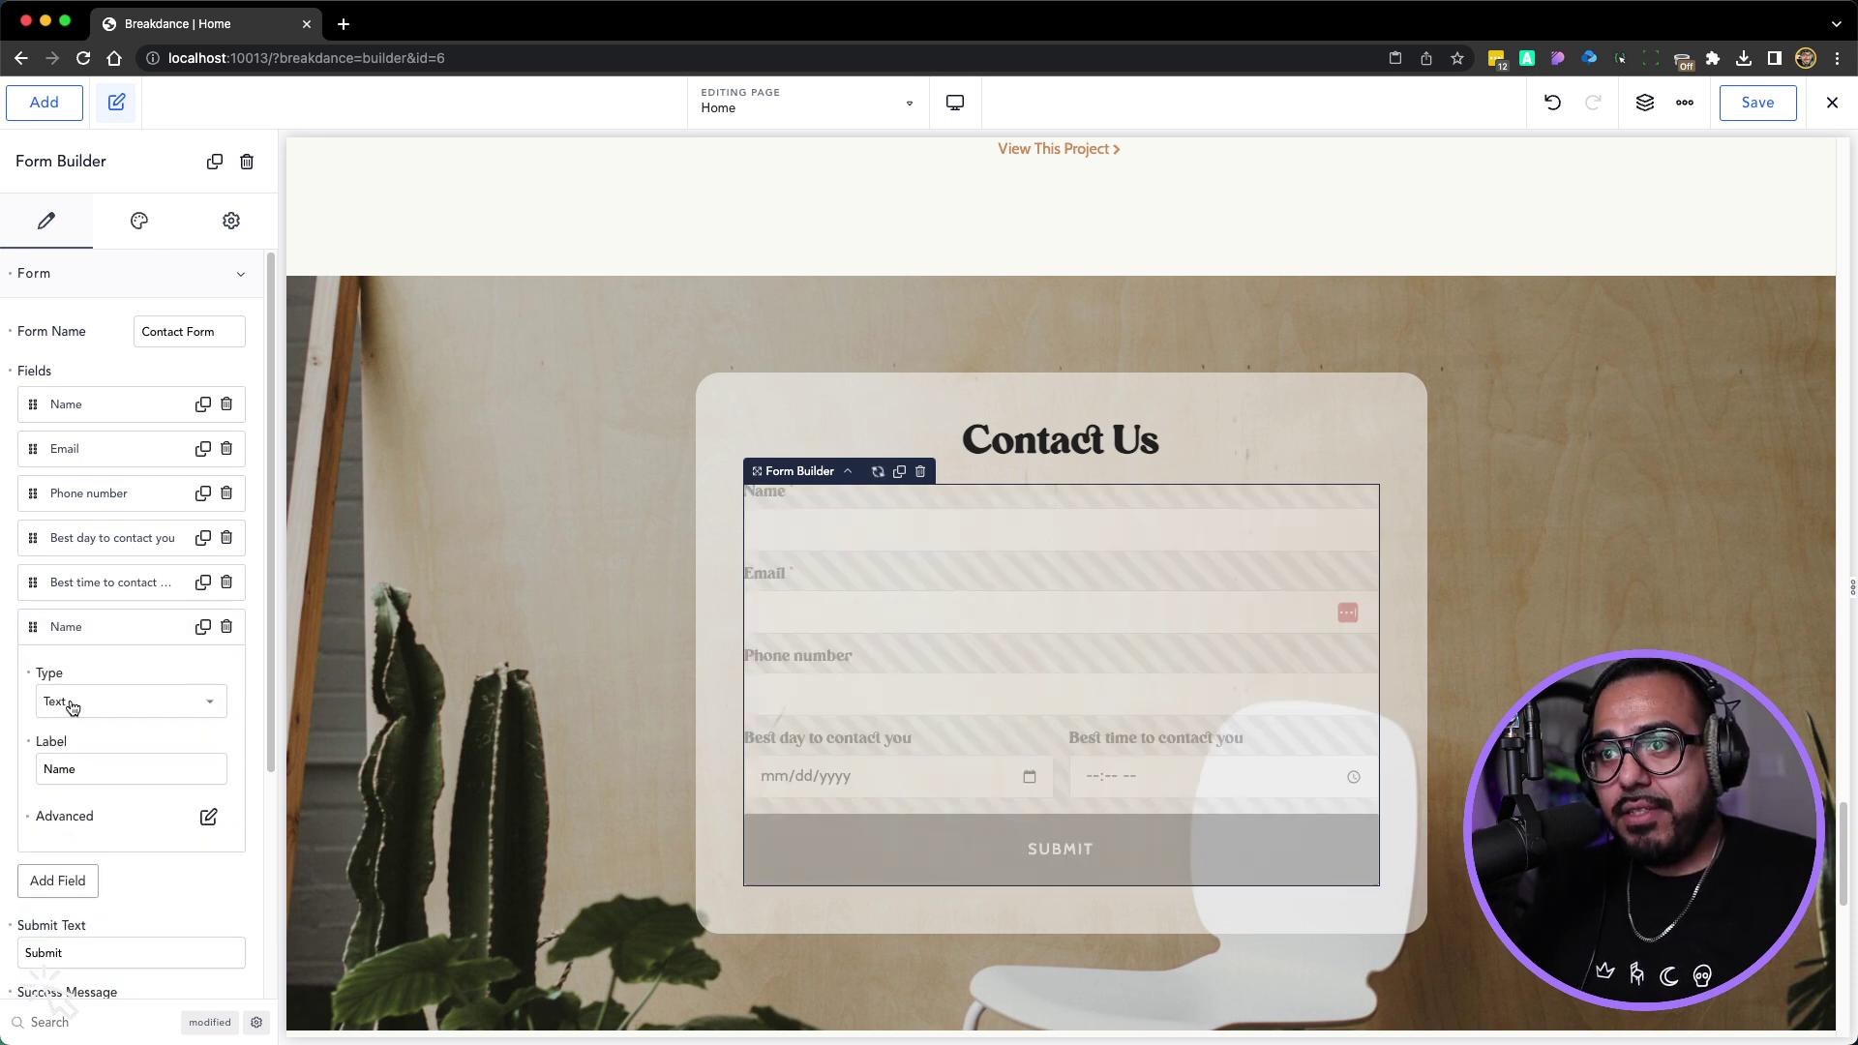
pyautogui.doubleClick(71, 769)
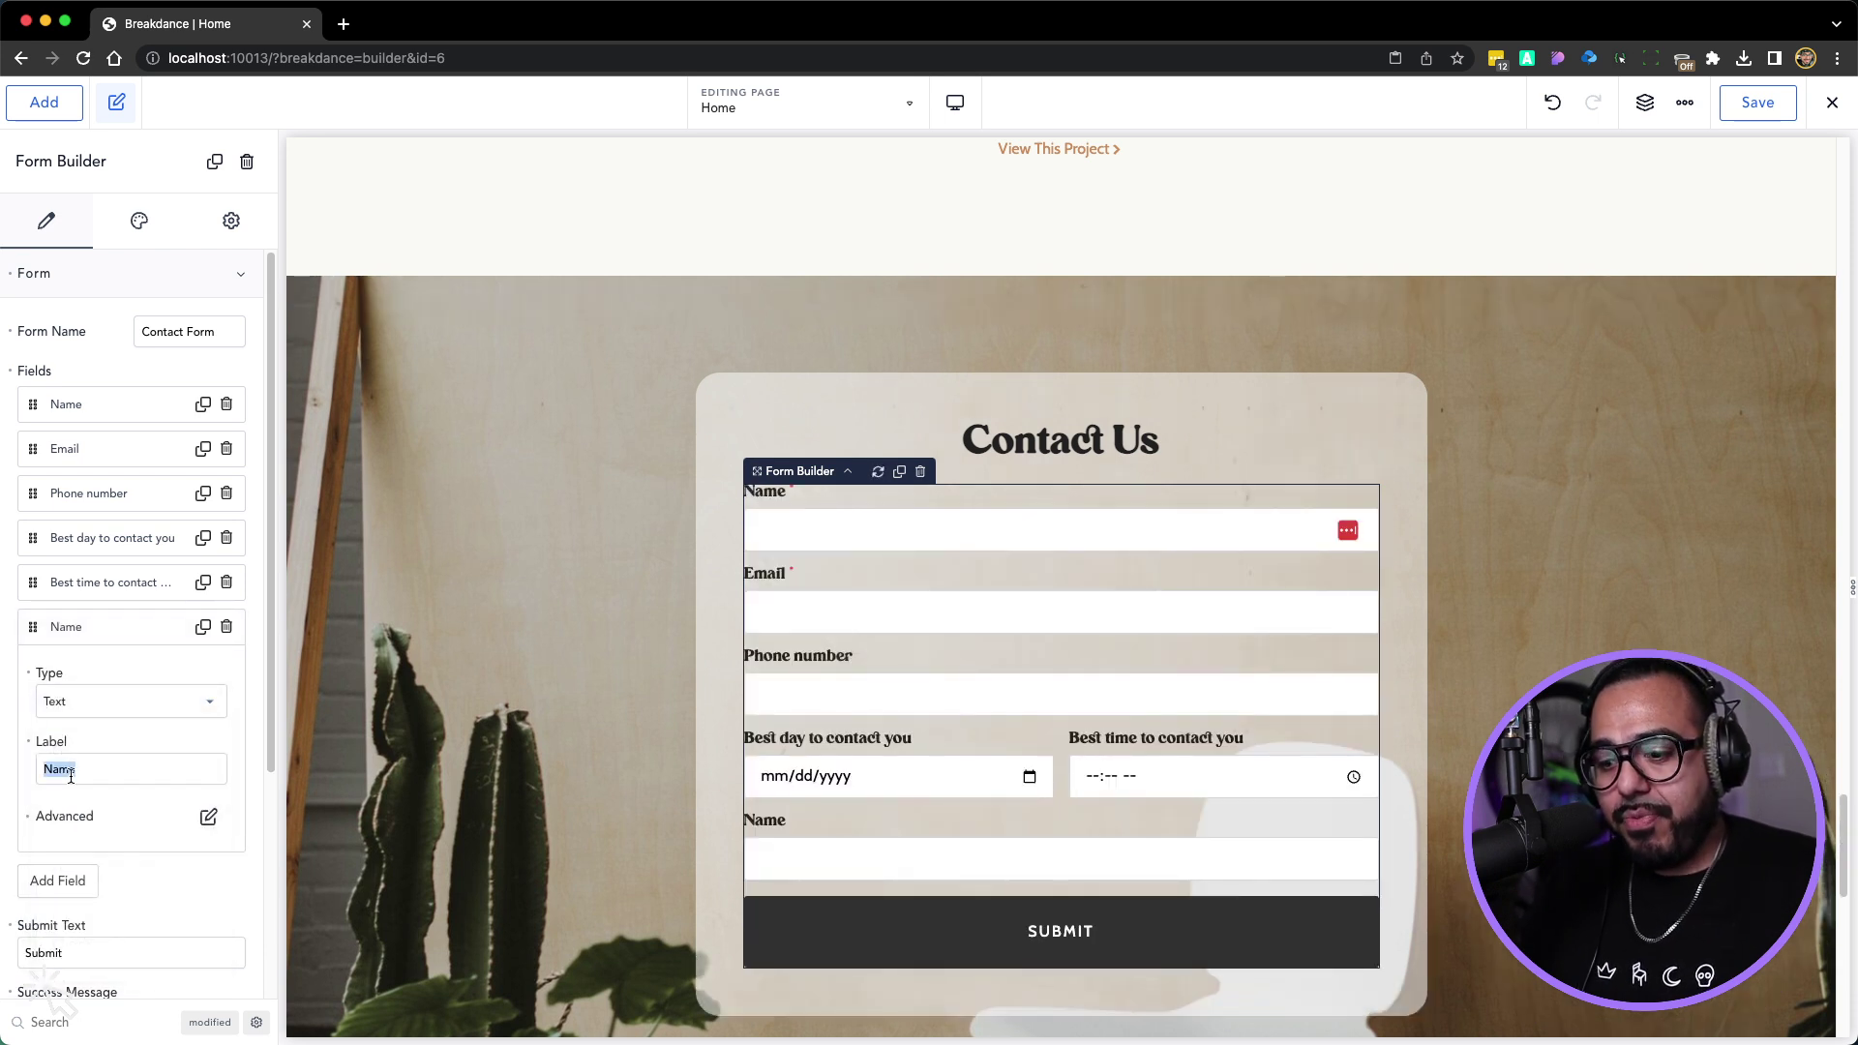
pyautogui.write('Instagram')
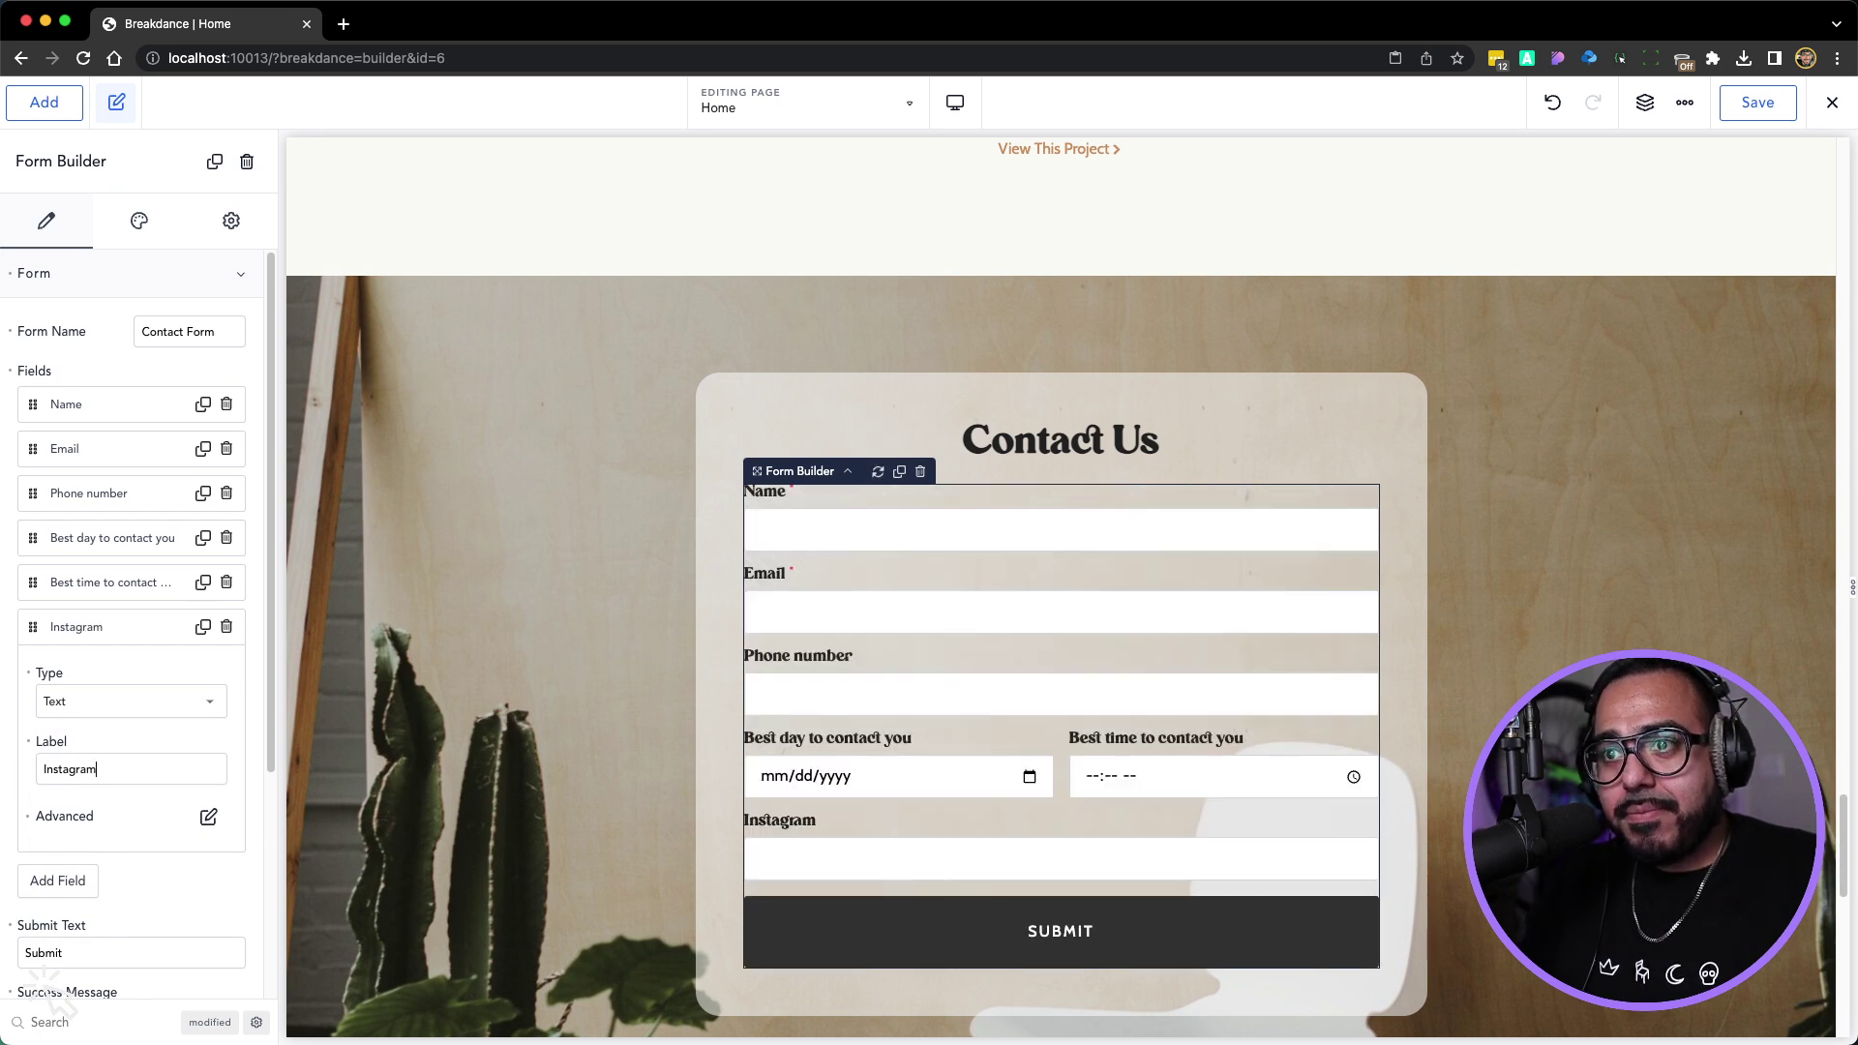
pyautogui.click(75, 630)
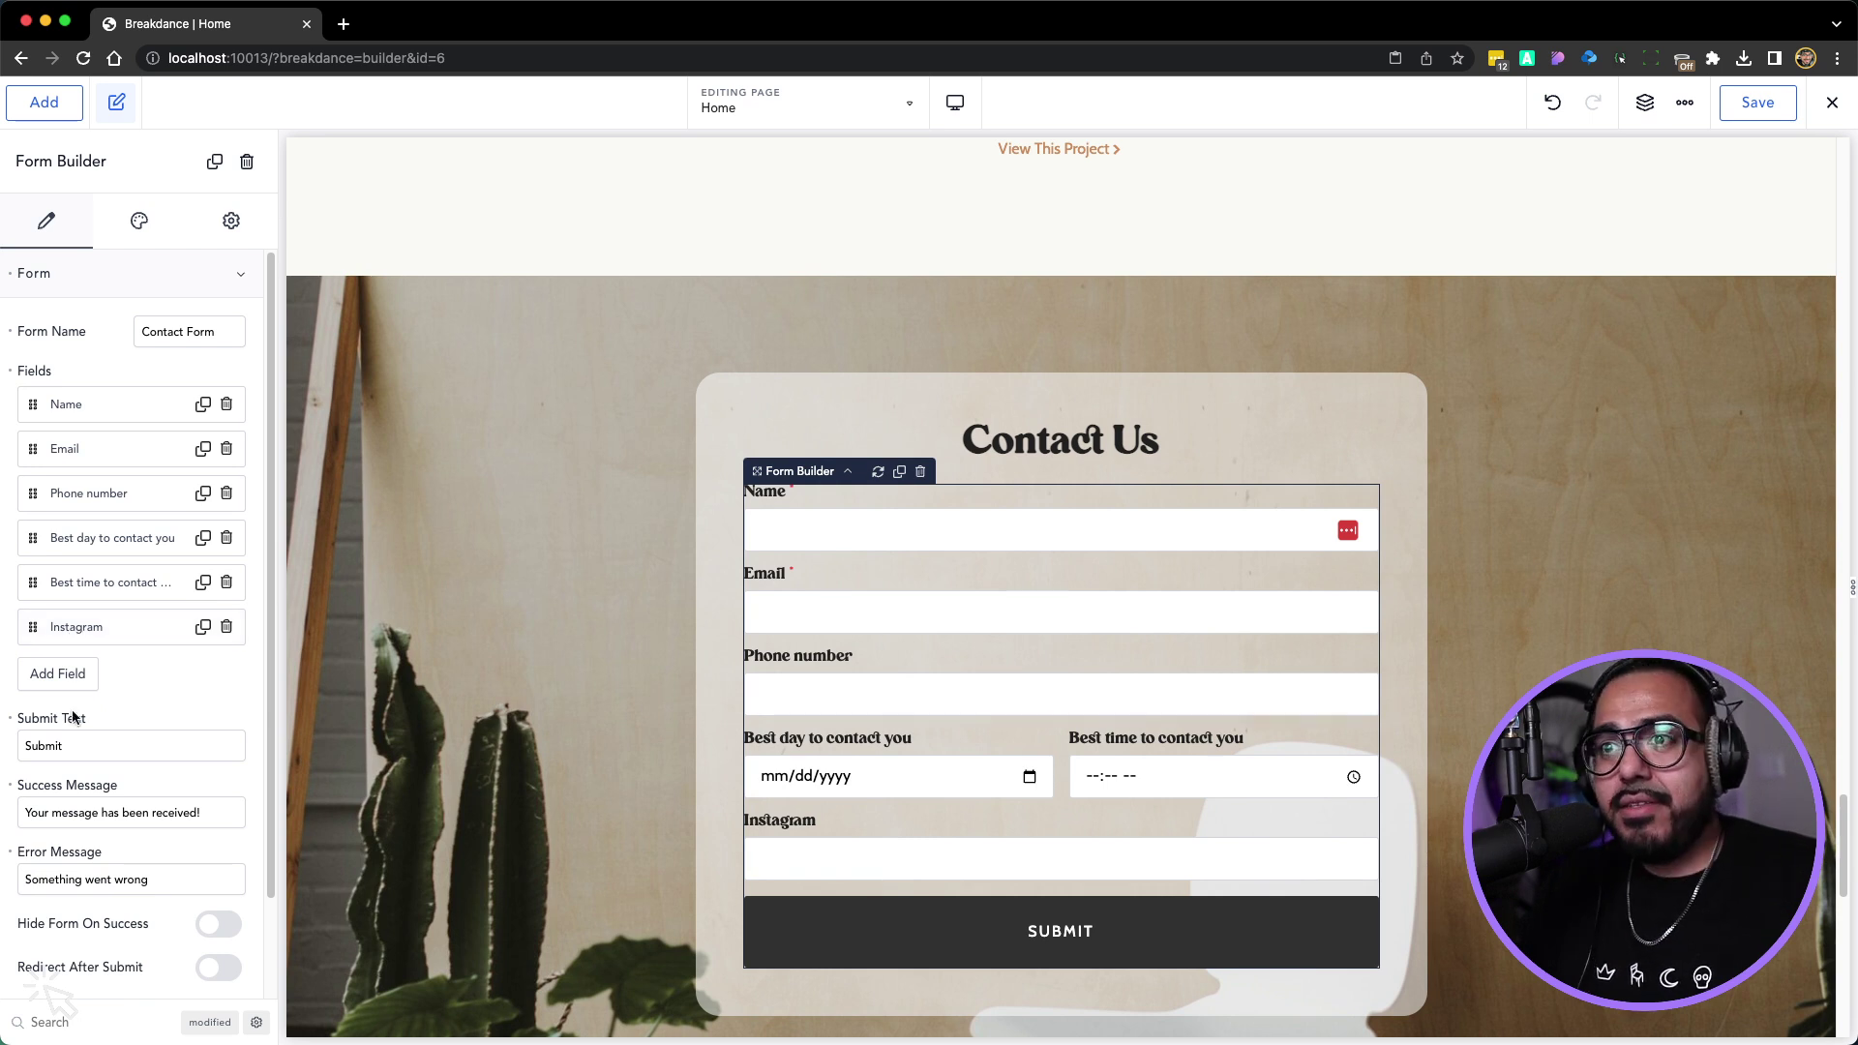
pyautogui.click(89, 630)
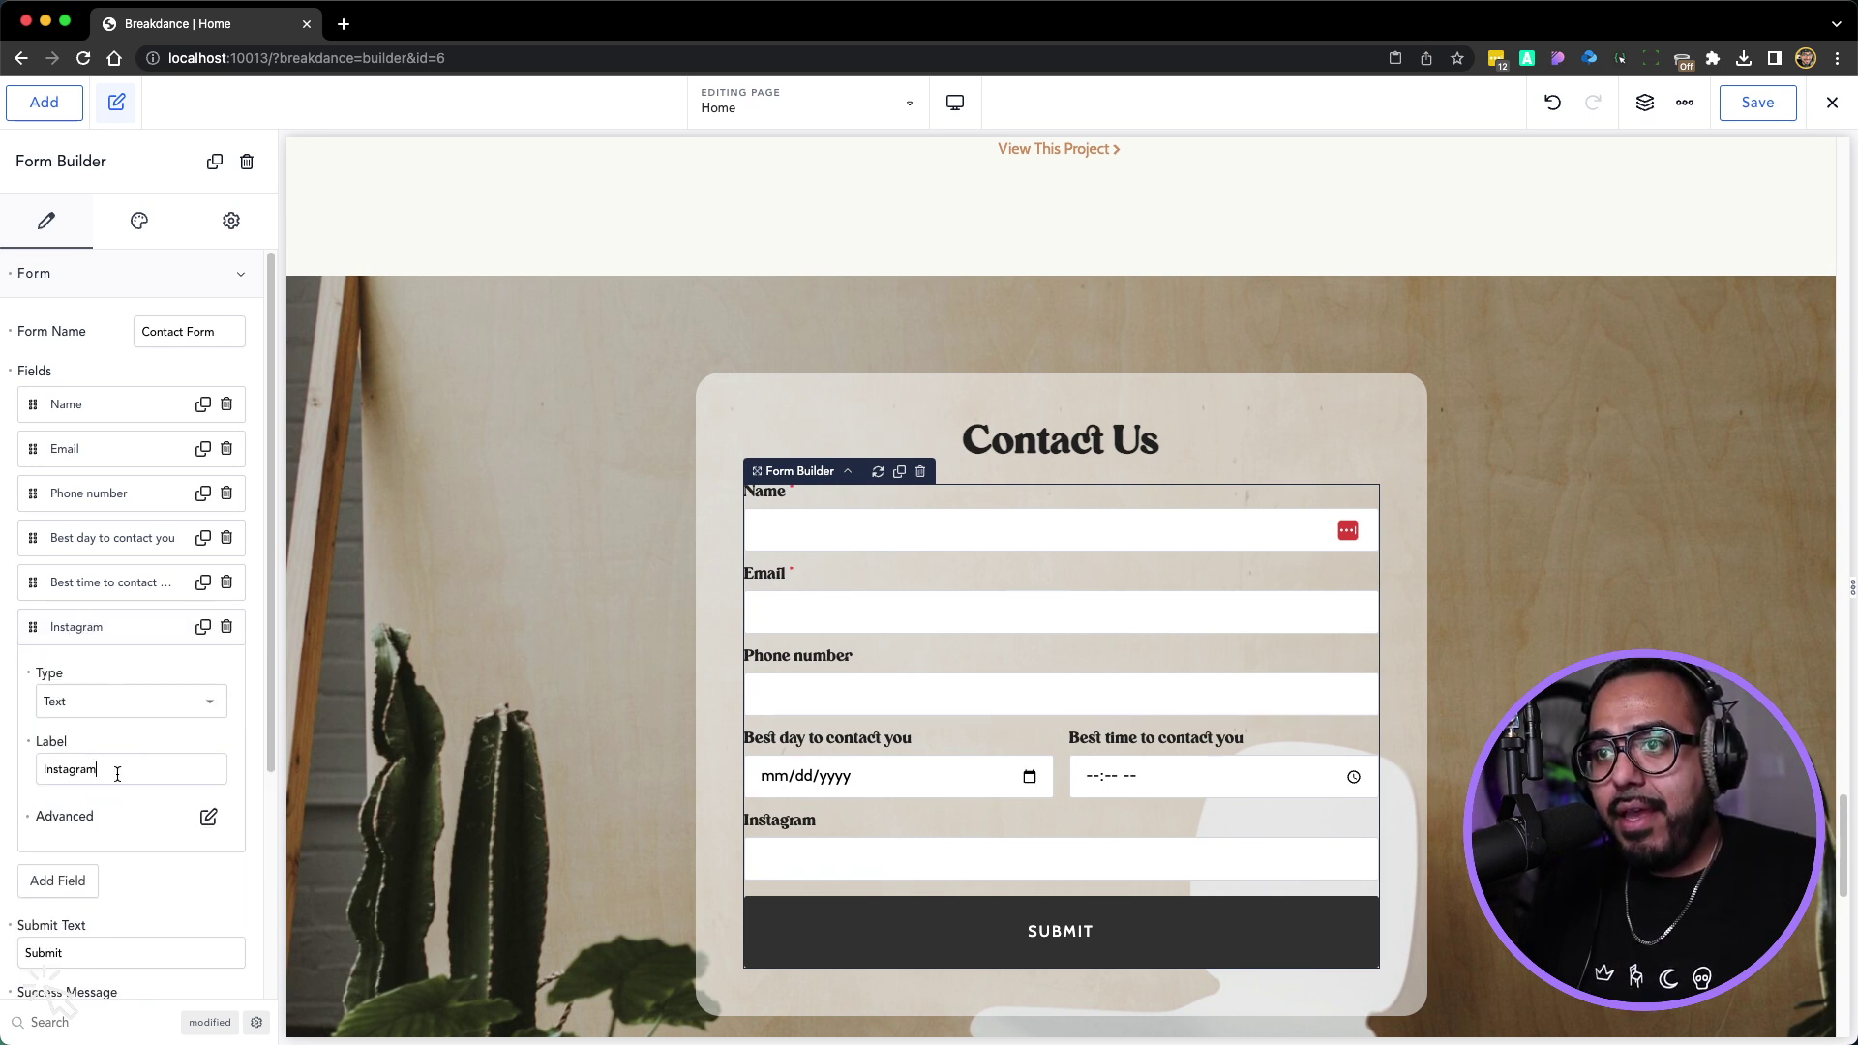
pyautogui.write('Handle')
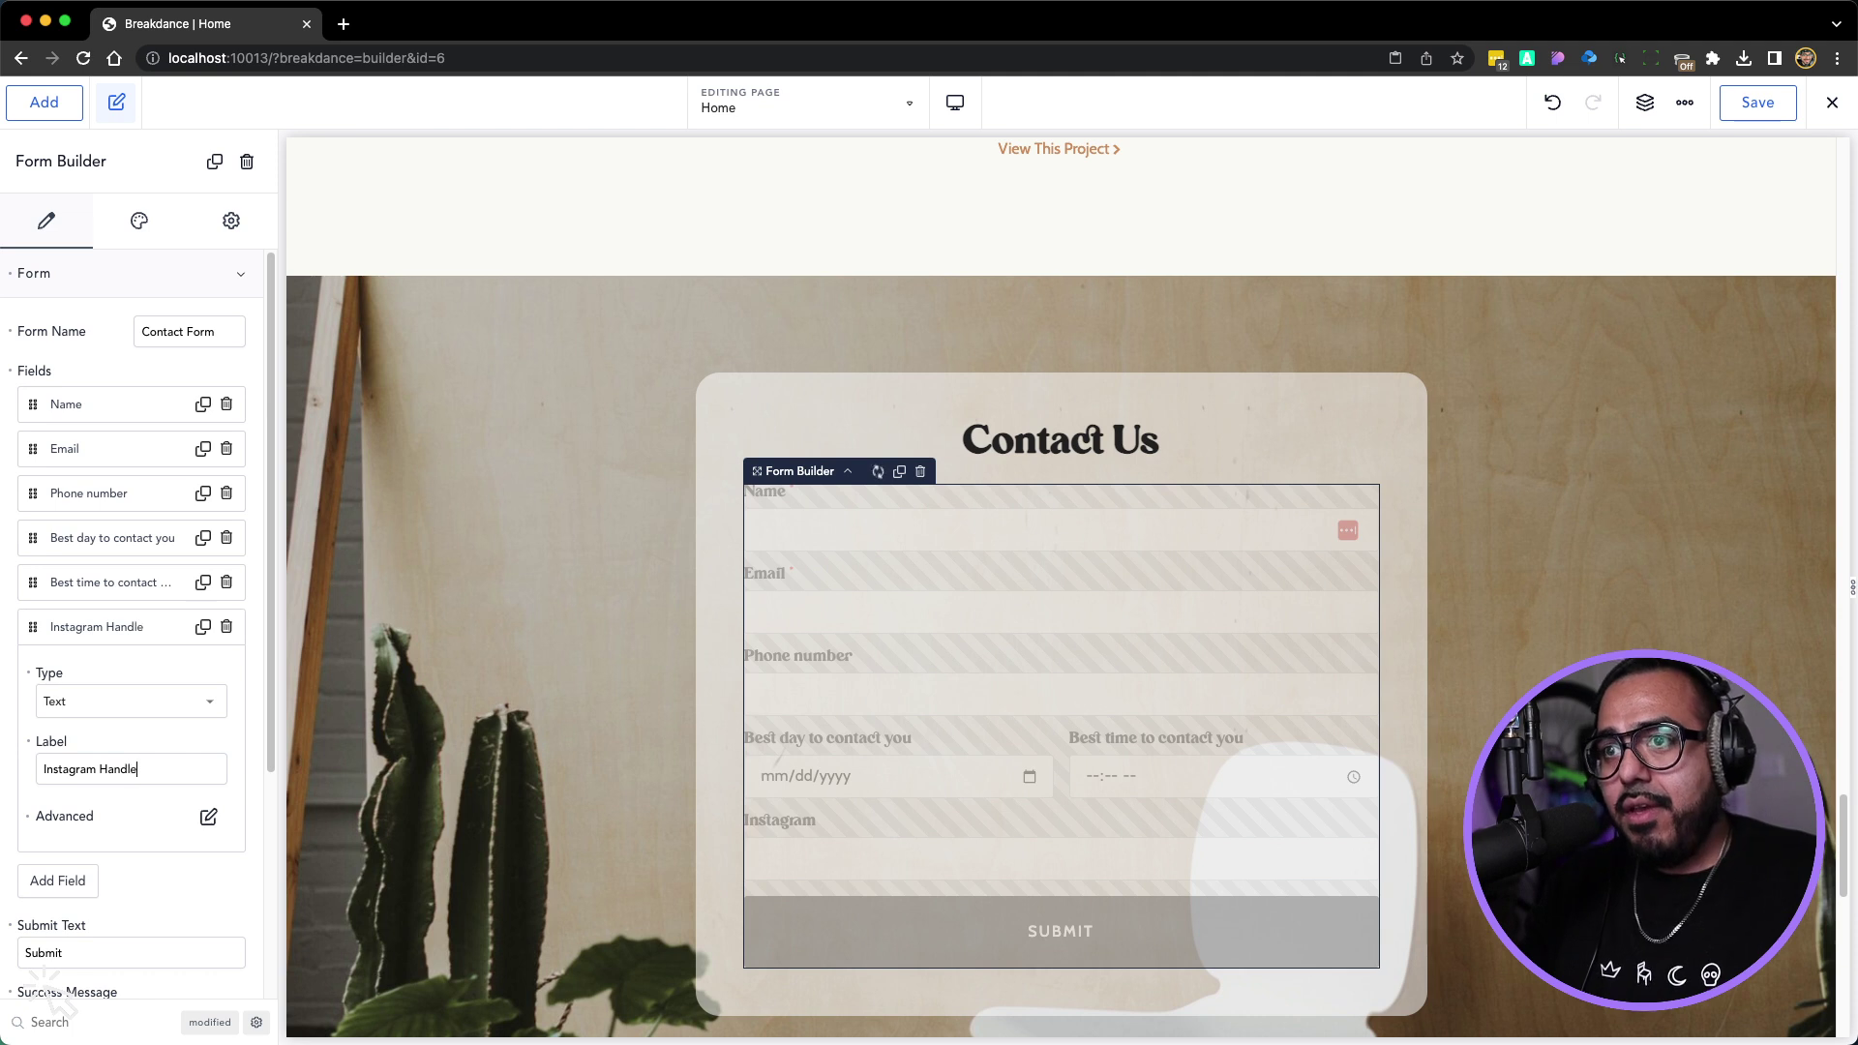
pyautogui.click(89, 629)
pyautogui.moveTo(33, 627); pyautogui.dragTo(42, 580)
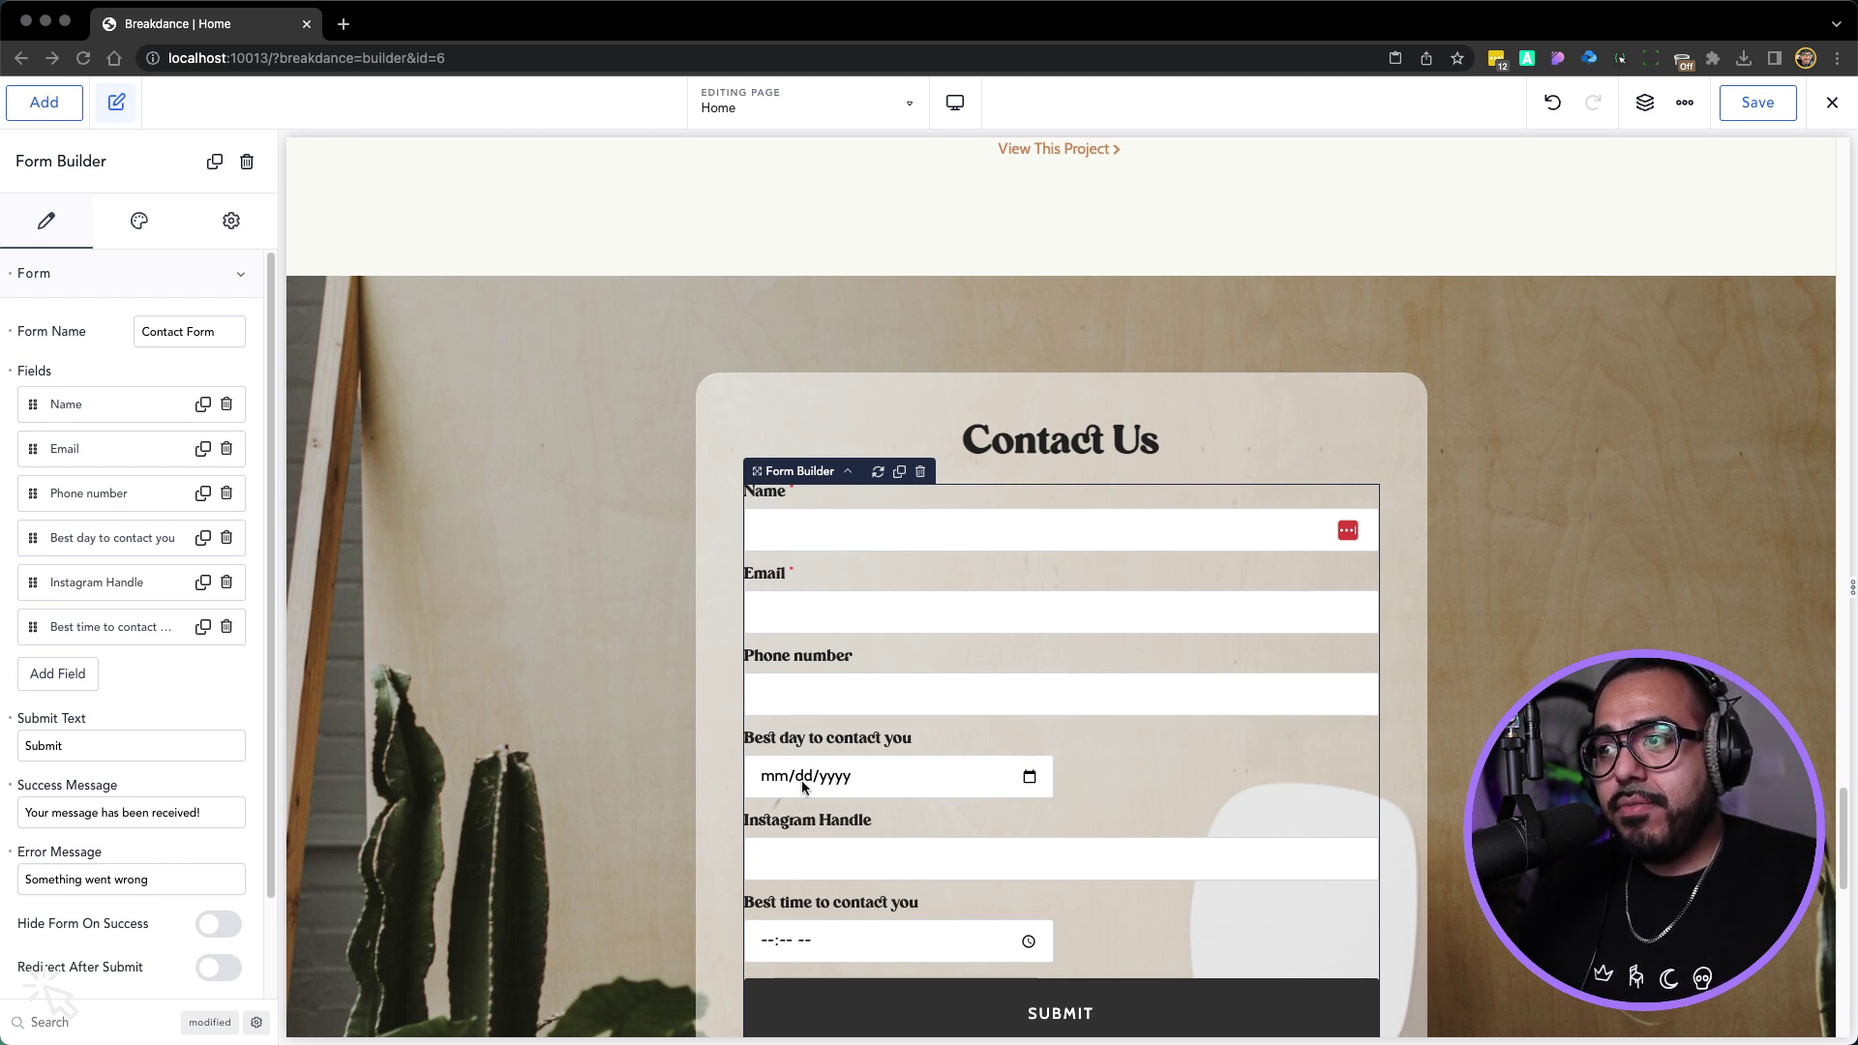
pyautogui.click(19, 583)
pyautogui.moveTo(19, 584); pyautogui.dragTo(53, 544)
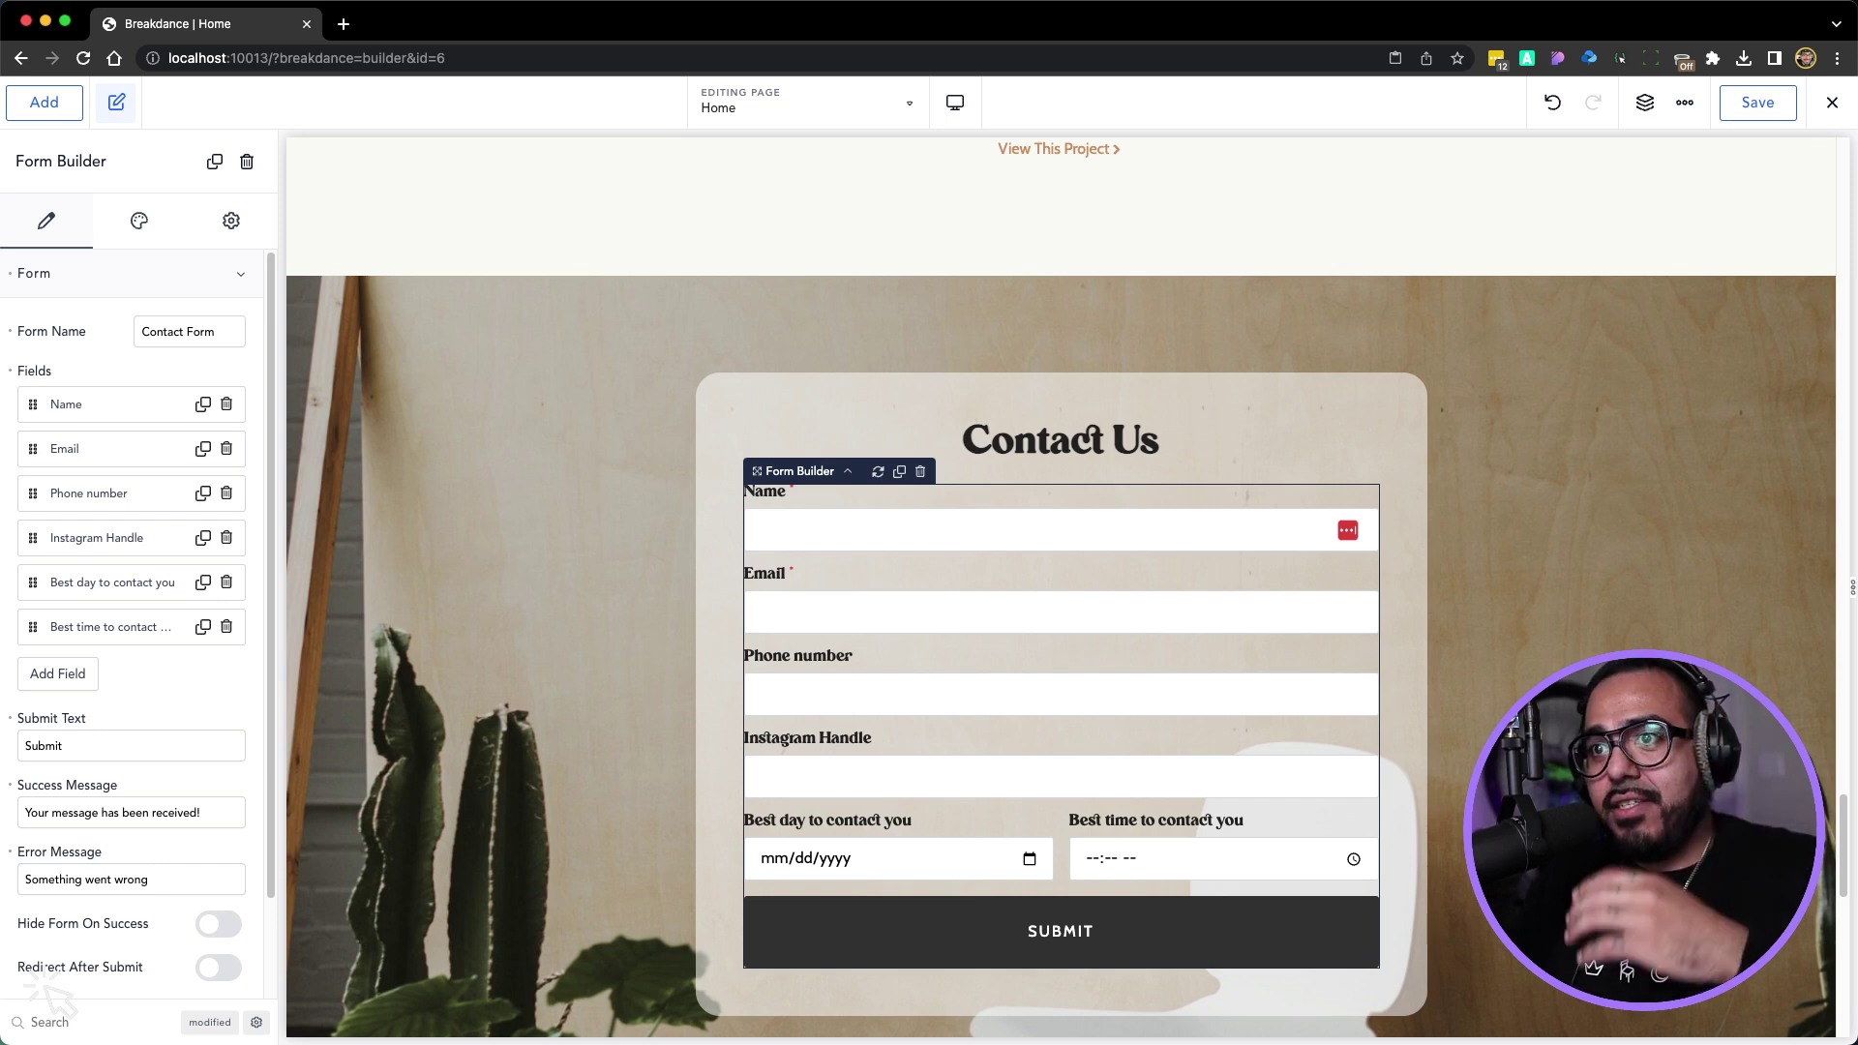
pyautogui.click(58, 673)
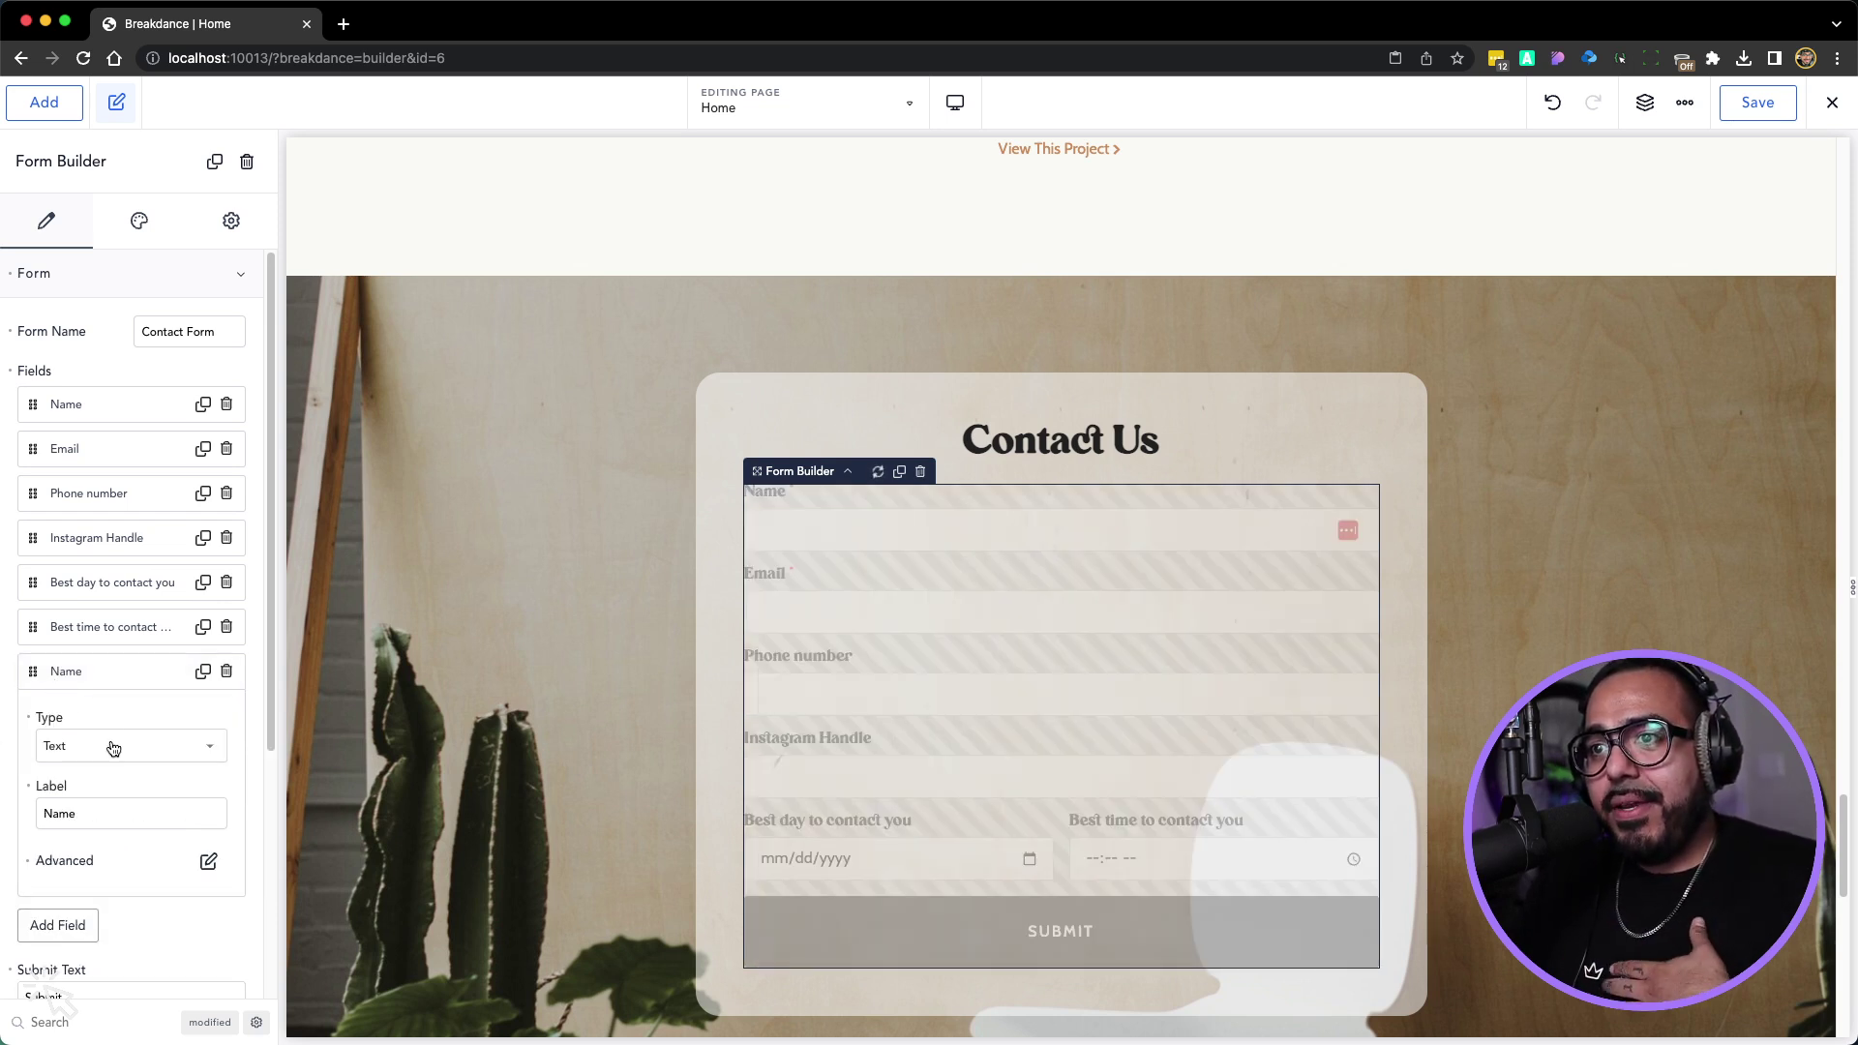
# Make the new field a Select labelled 'What kind of shoot are you looking for?' and add an option
pyautogui.click(113, 748)
pyautogui.scroll(-2, 132, 787)
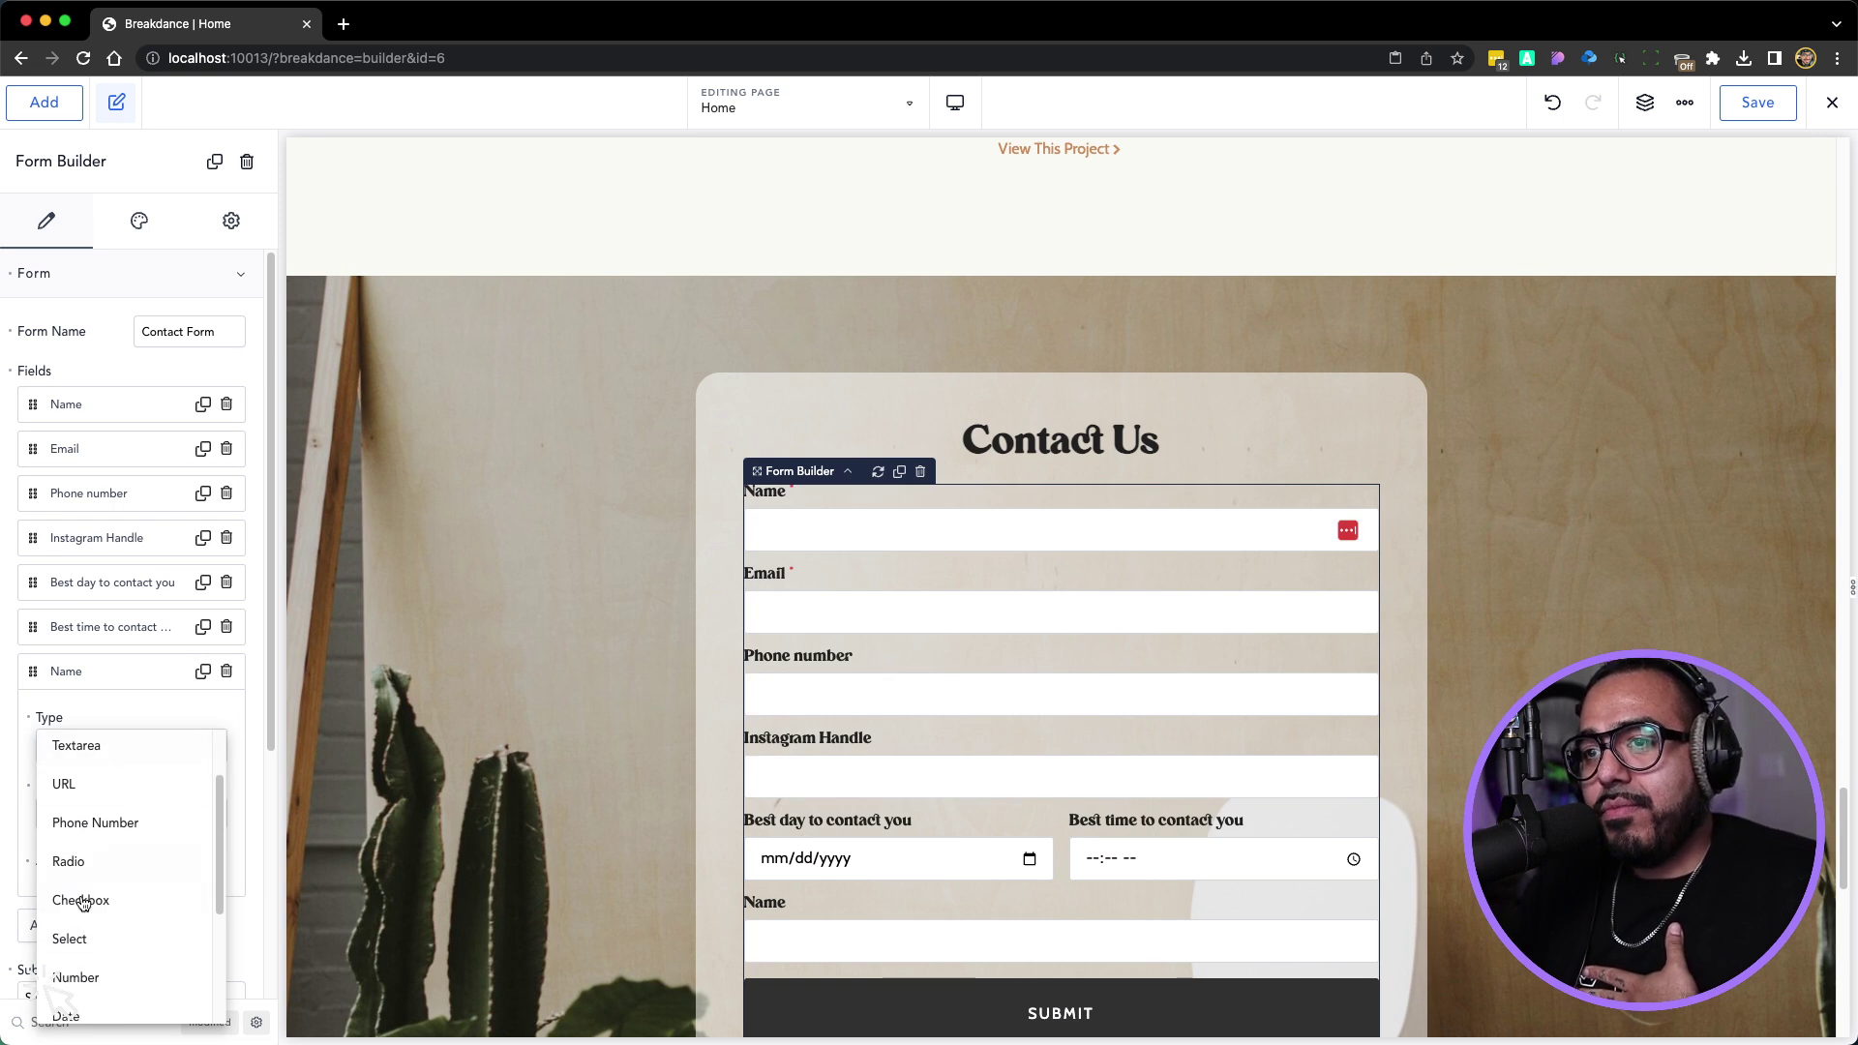
pyautogui.click(74, 938)
pyautogui.doubleClick(70, 817)
pyautogui.write('W')
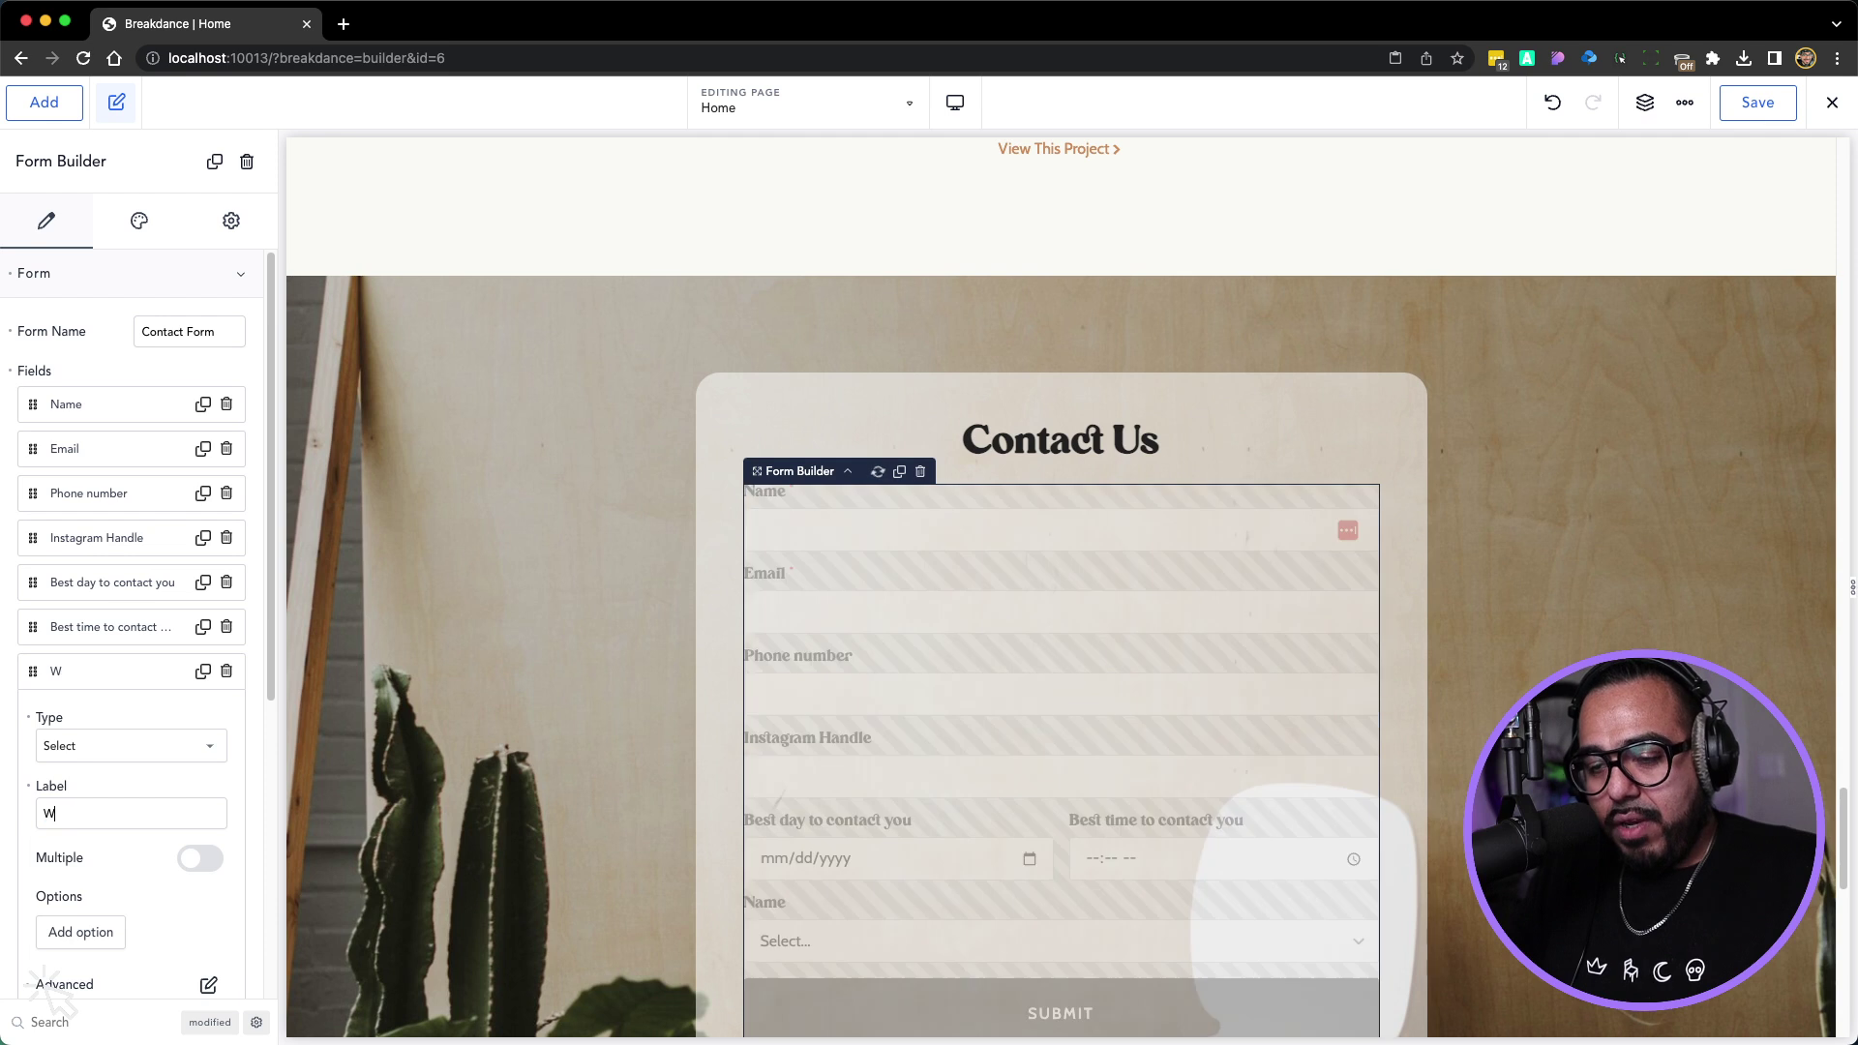
pyautogui.write('hat Kind of')
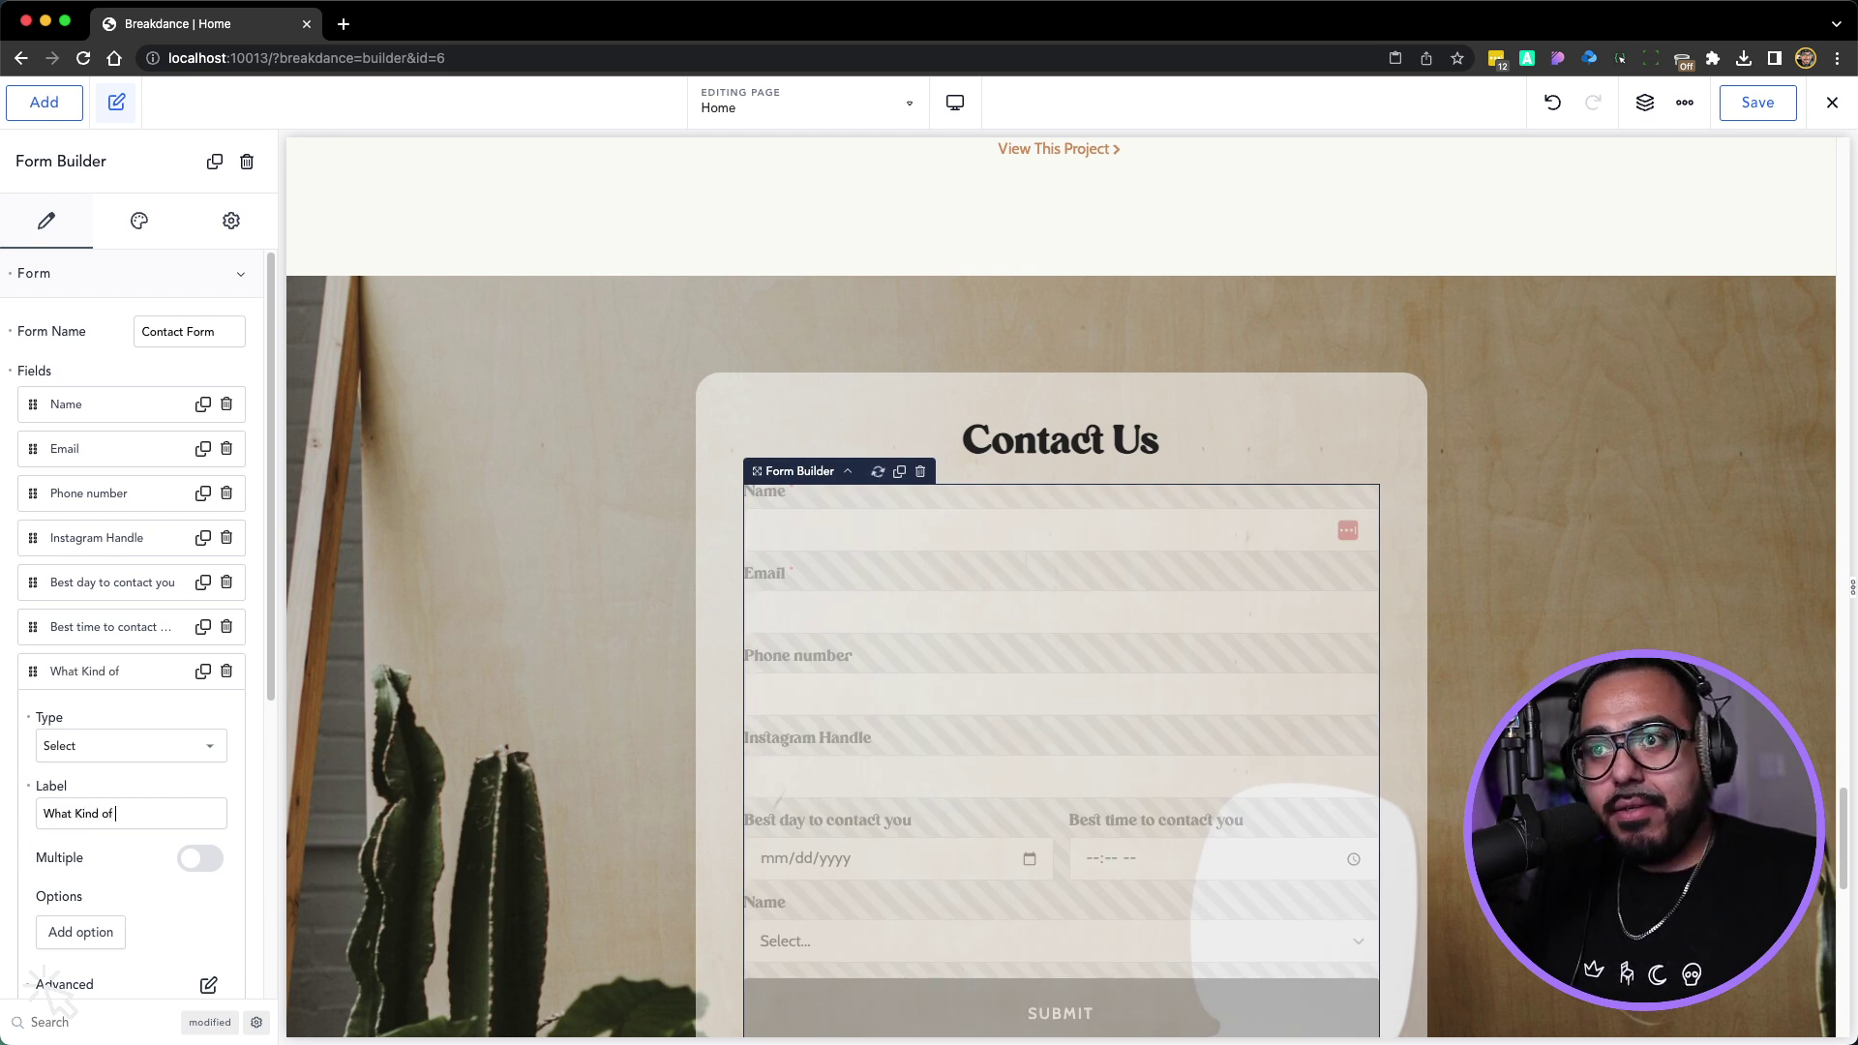
pyautogui.press('BackSpace')
pyautogui.press('BackSpace')
pyautogui.press('BackSpace')
pyautogui.press('BackSpace')
pyautogui.write('kind of shoot ')
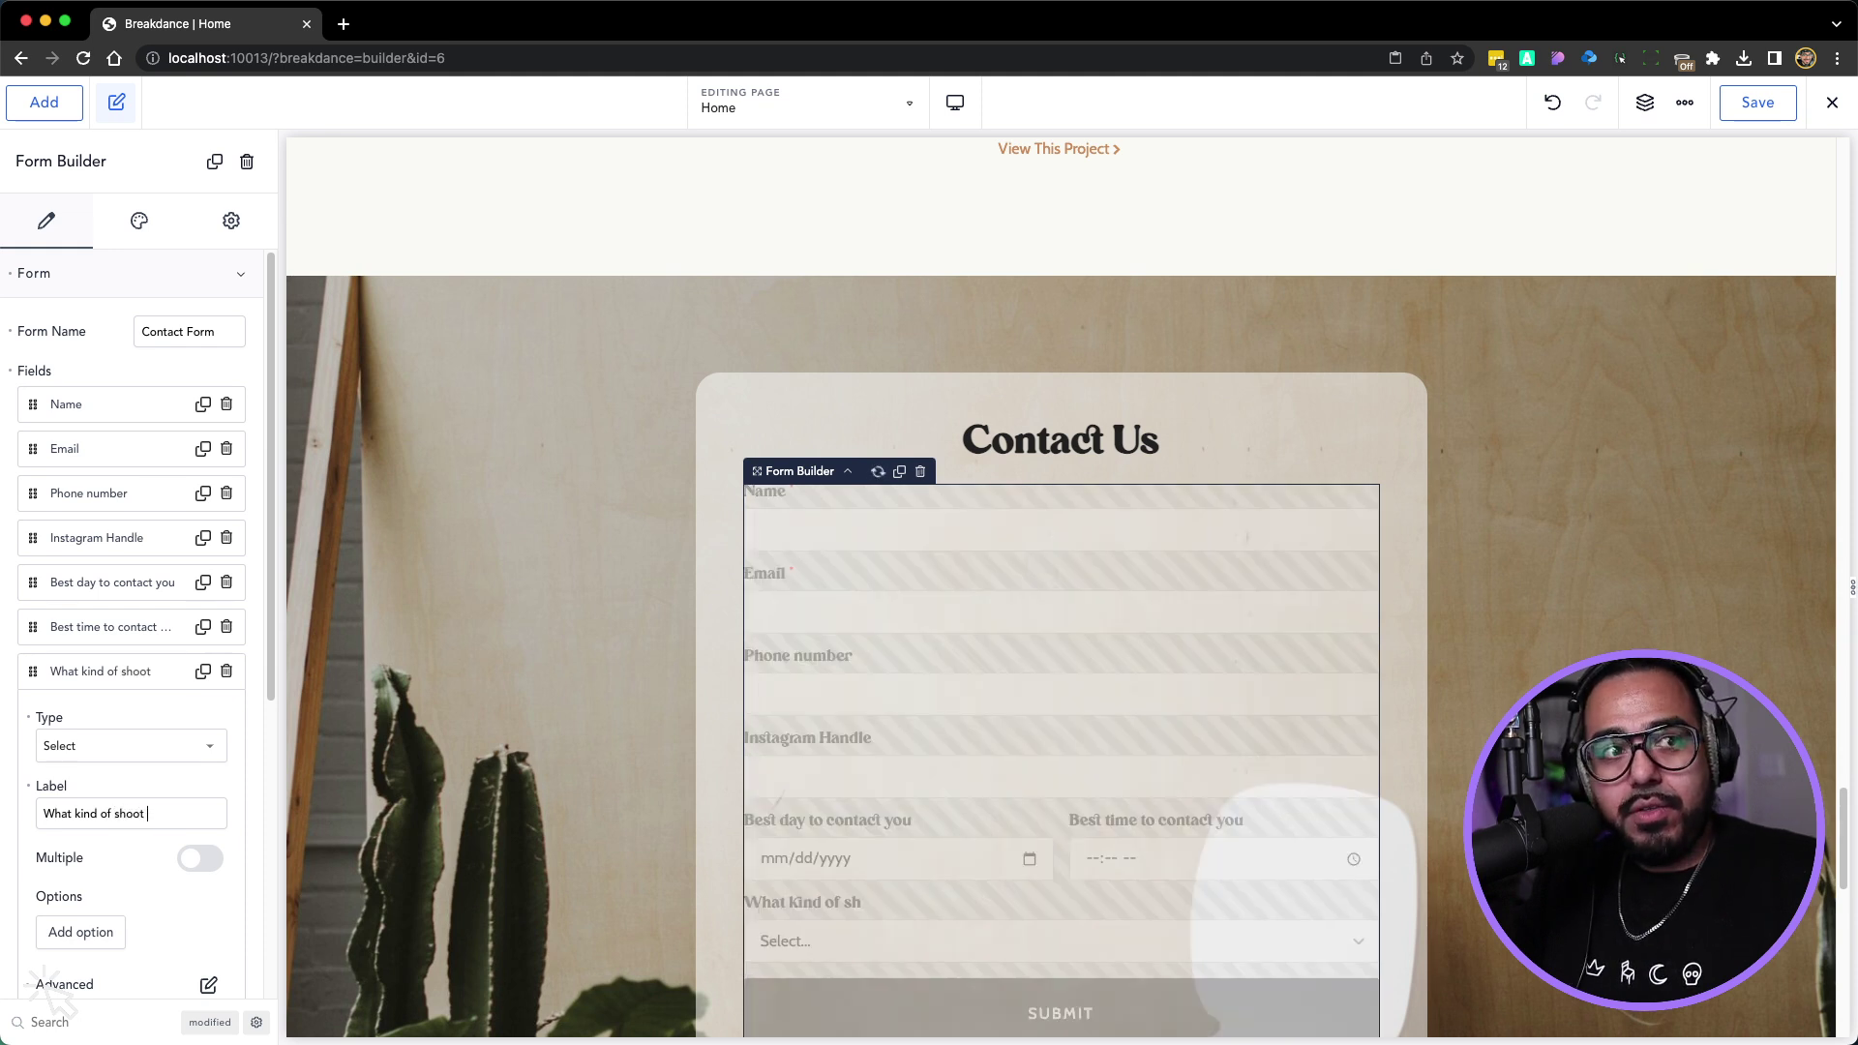
pyautogui.write('are you looking')
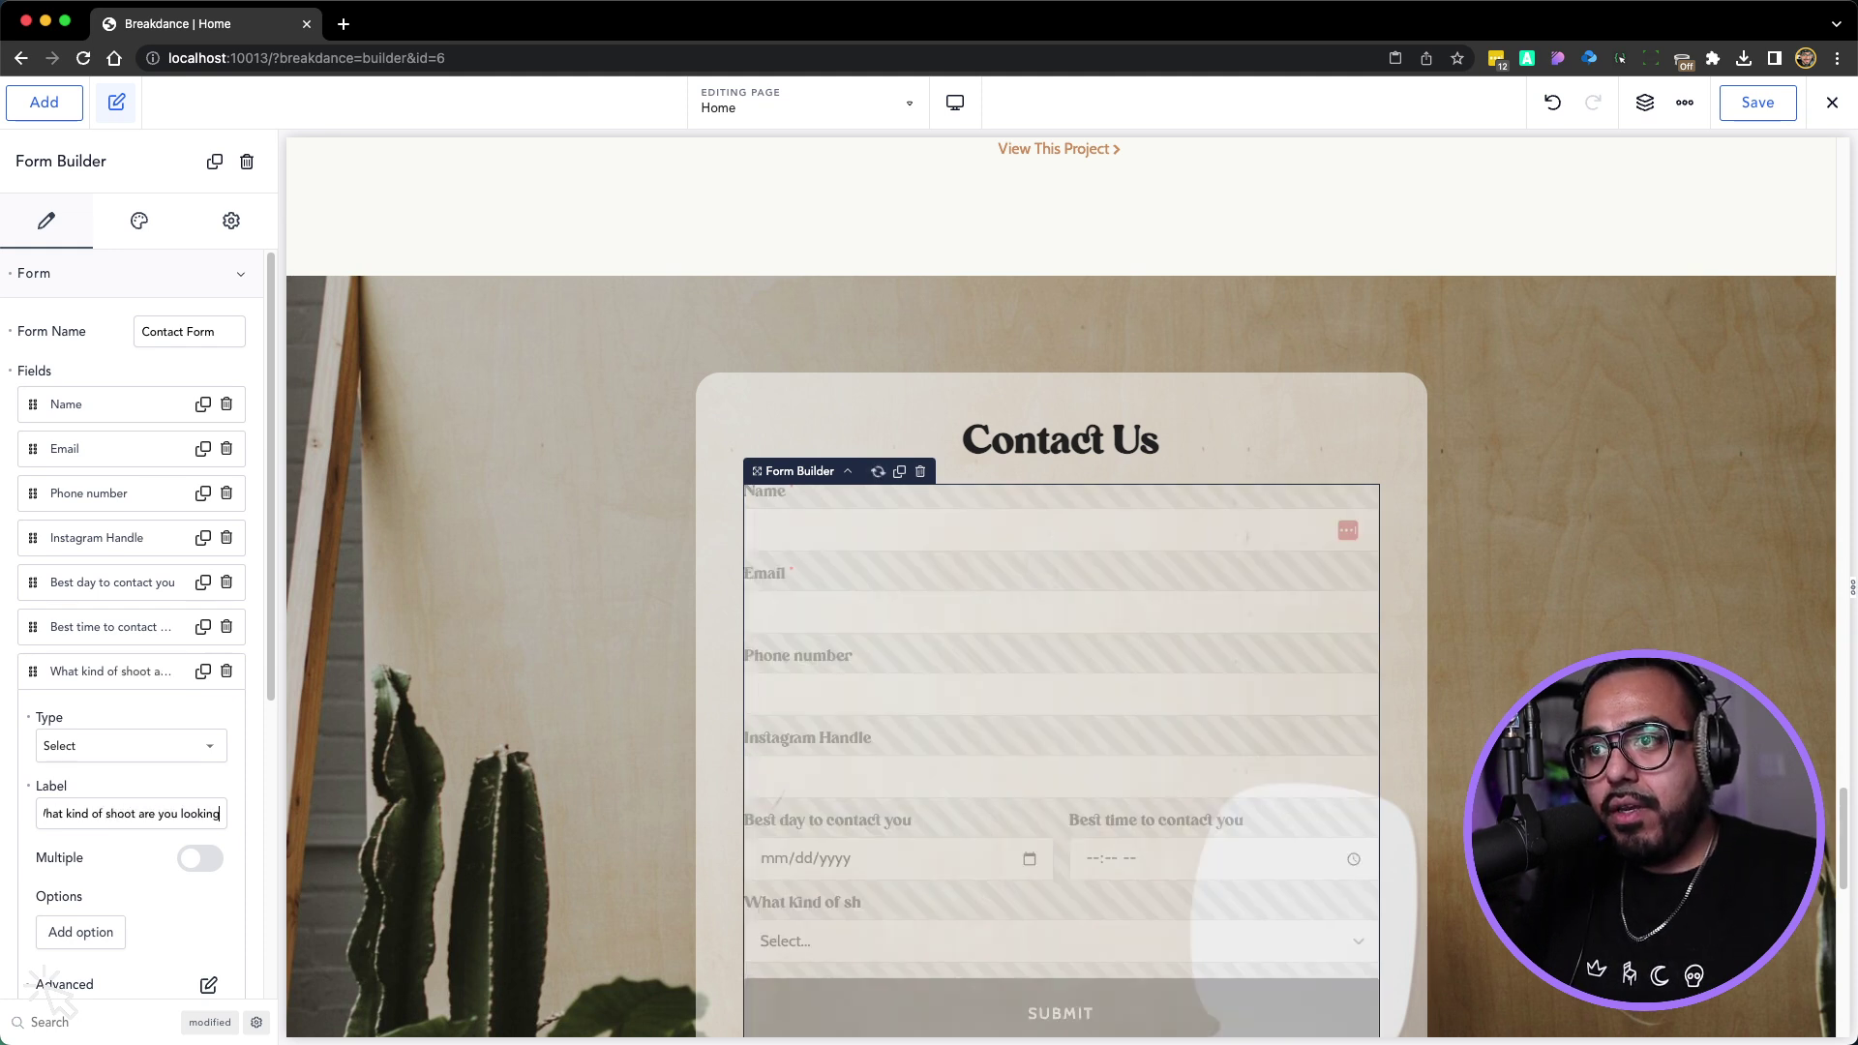
pyautogui.write(' for?')
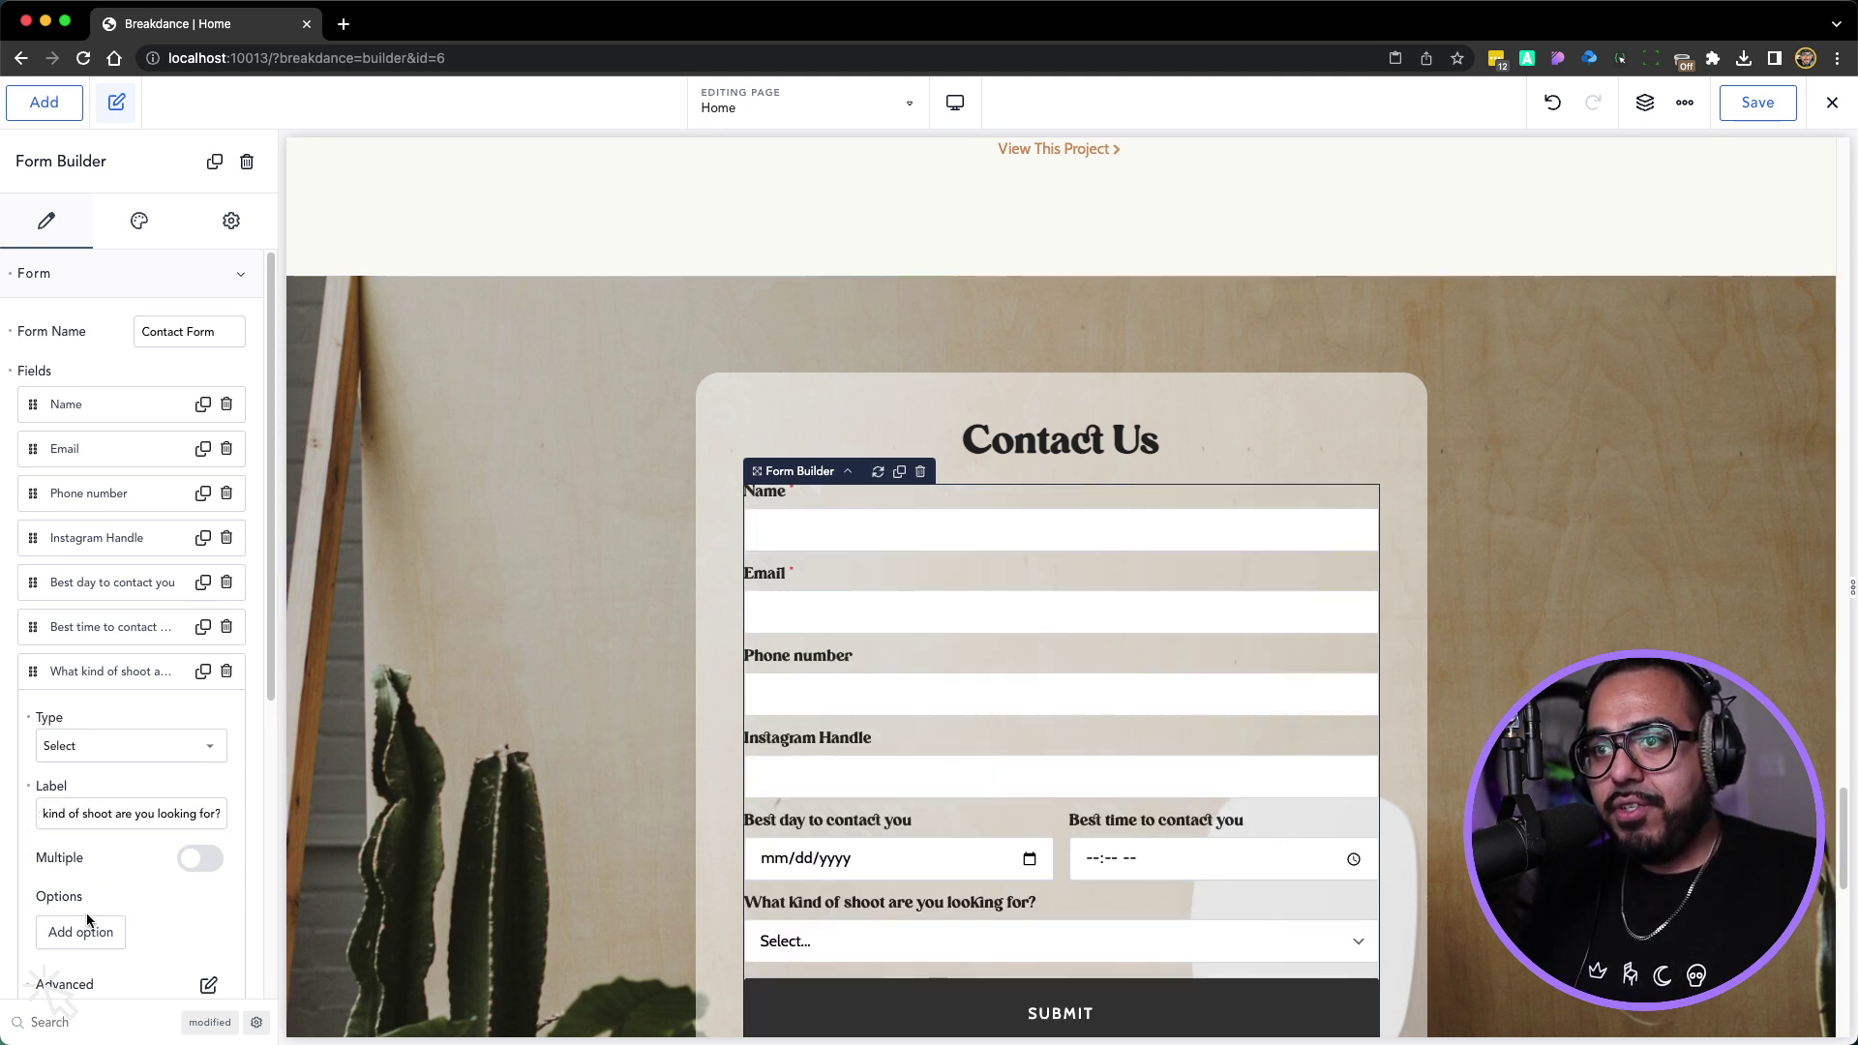
pyautogui.click(85, 931)
pyautogui.scroll(-3, 112, 952)
# Add dropdown options Wedding, 'Elopements or Mirco-weddings' and Branding
pyautogui.click(85, 774)
pyautogui.write('We')
pyautogui.write('dding')
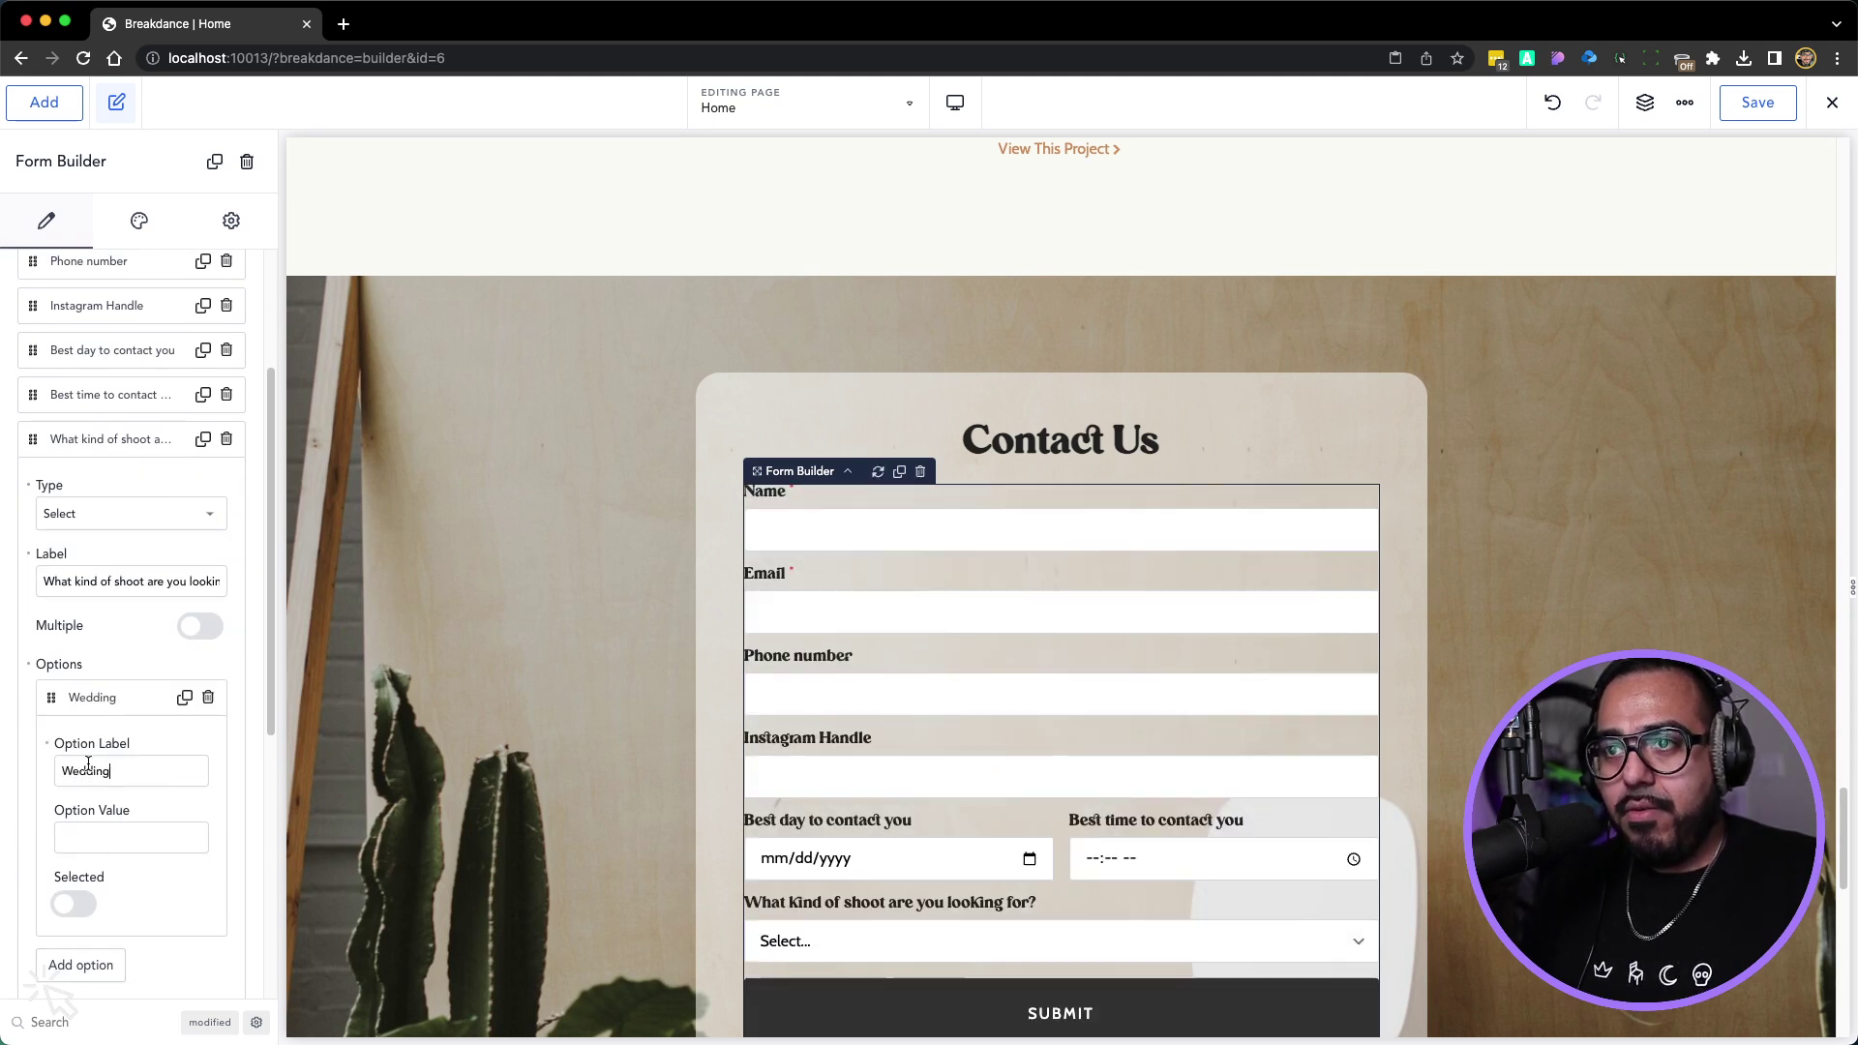
pyautogui.click(85, 701)
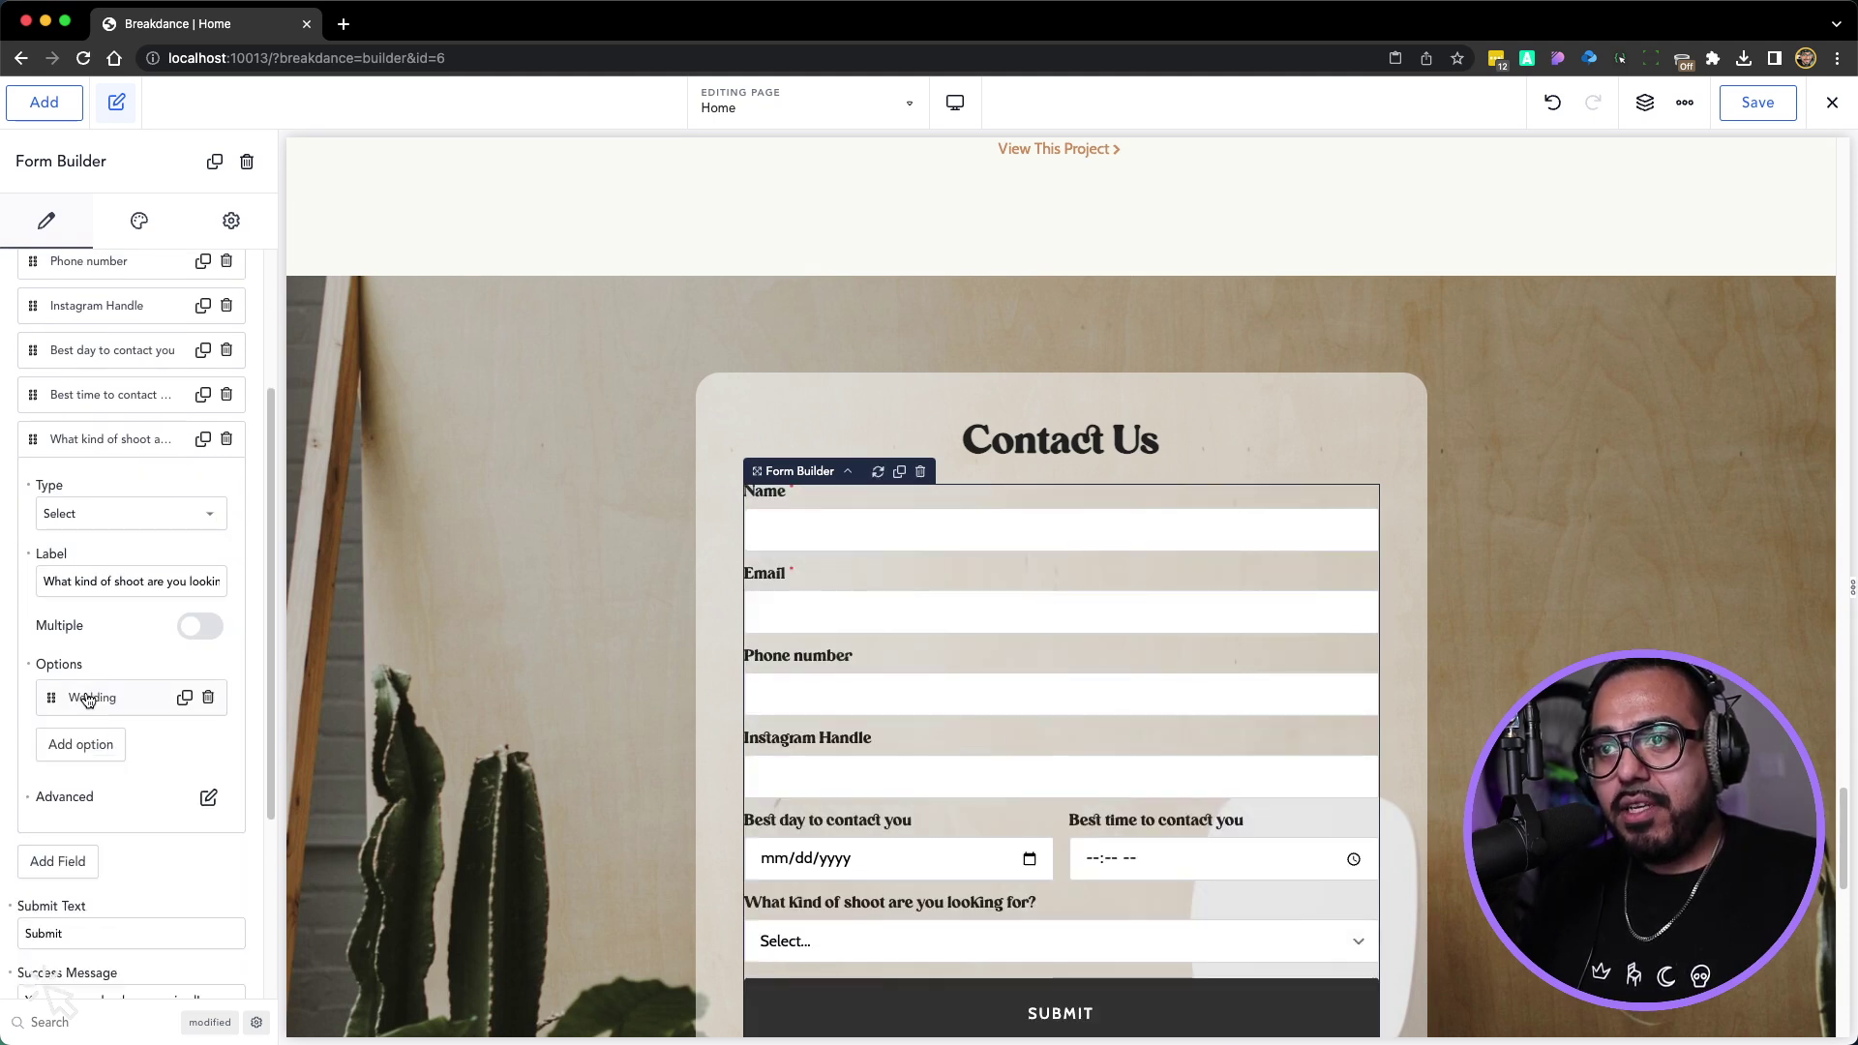
pyautogui.click(97, 742)
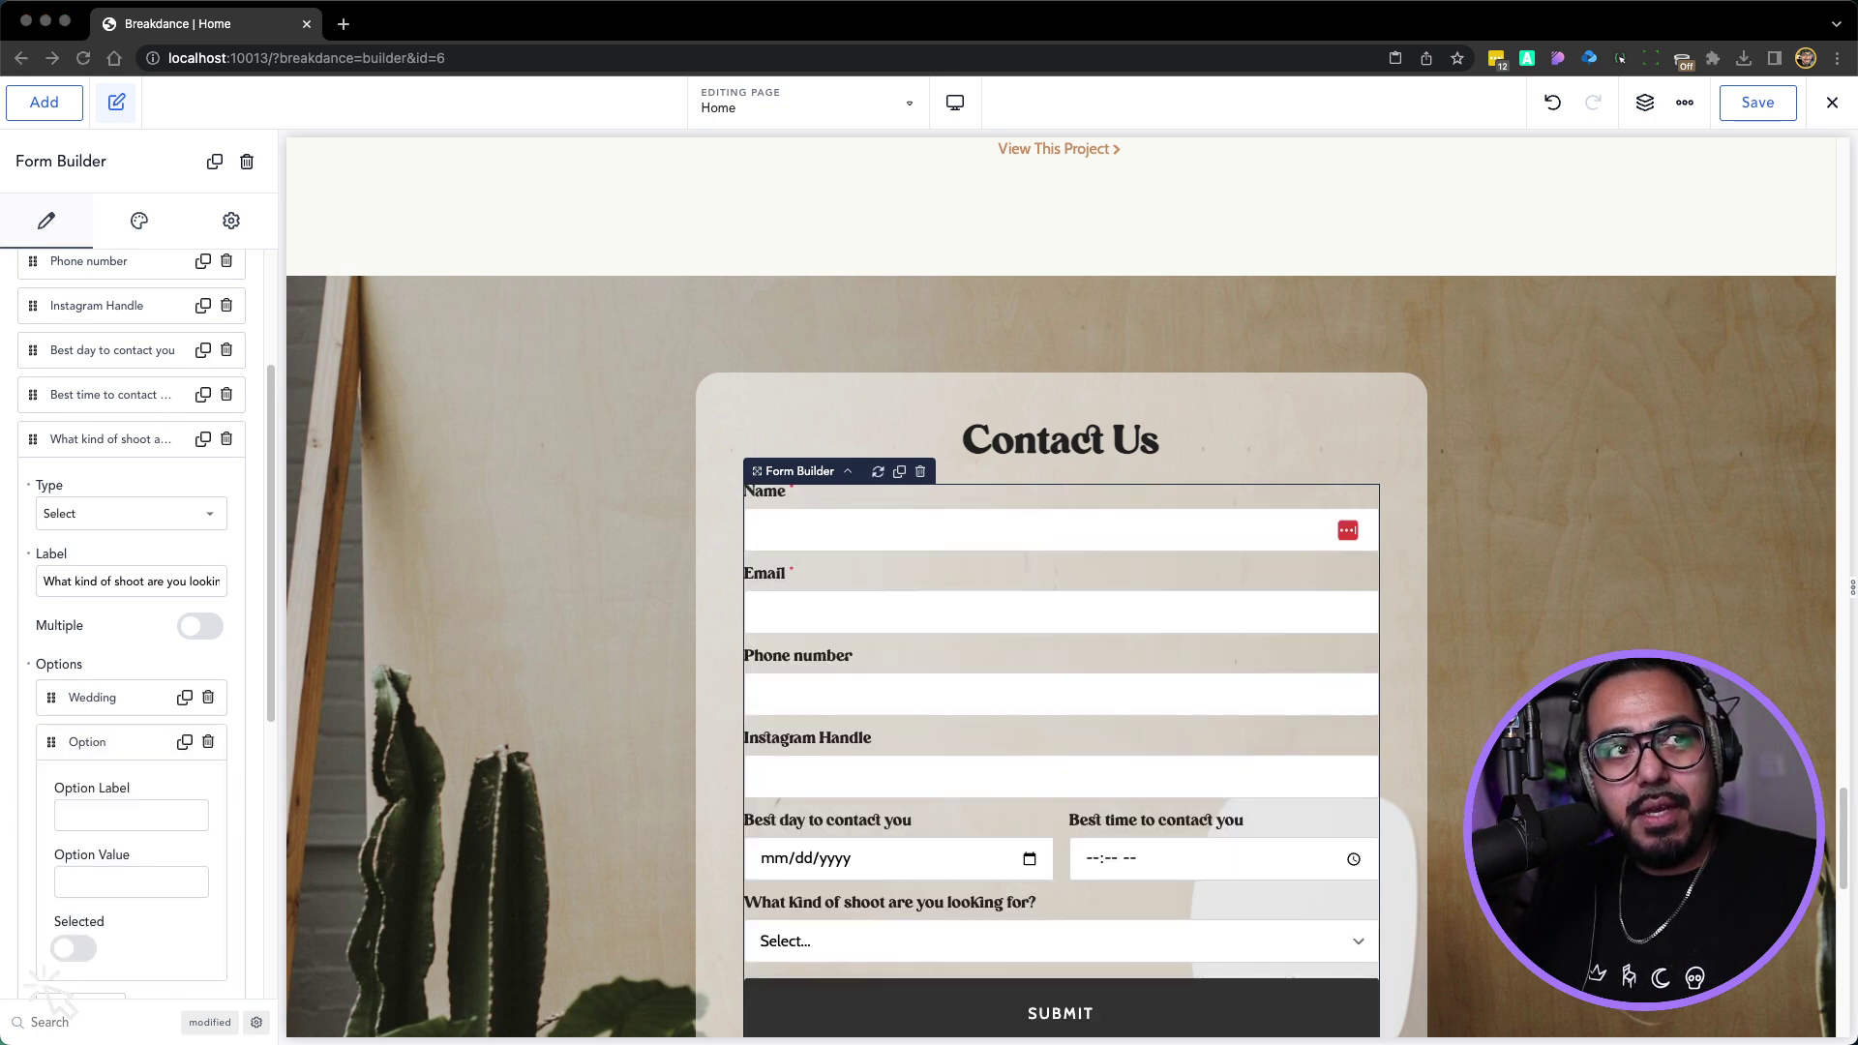
pyautogui.click(83, 818)
pyautogui.write('Elopements or Mirco')
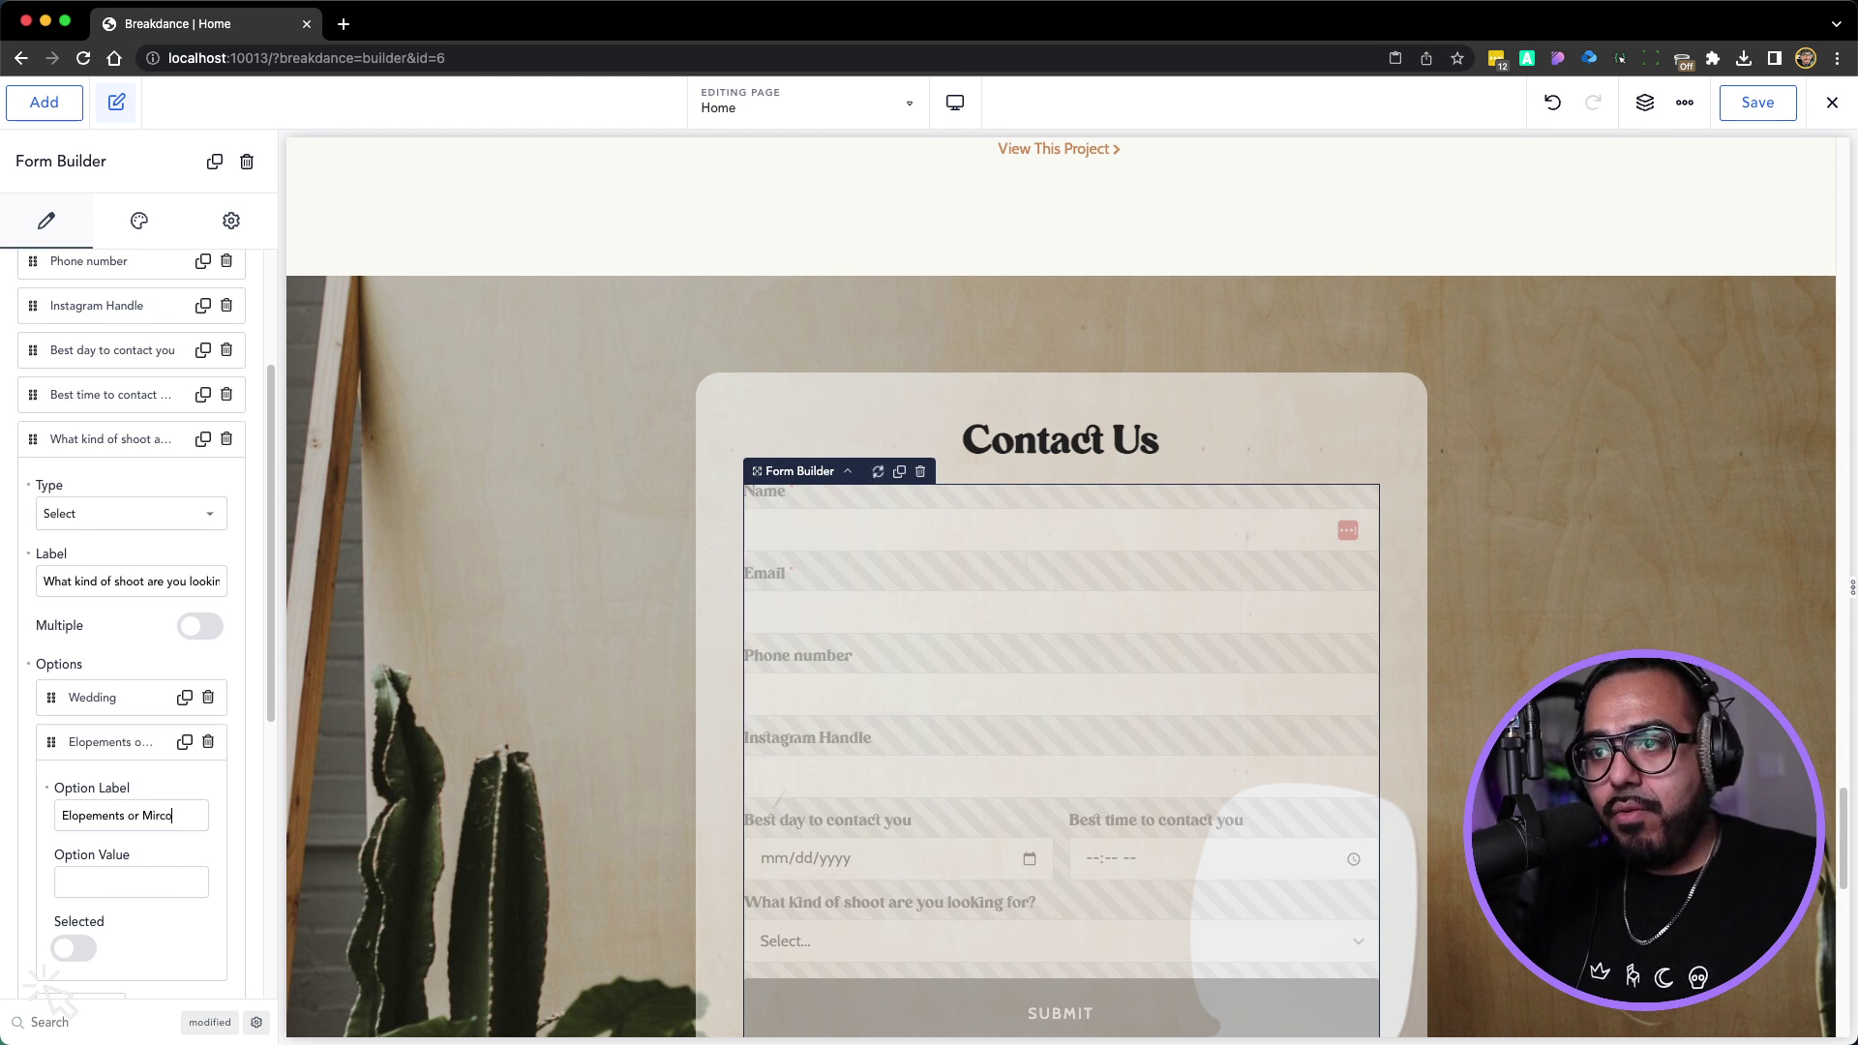
pyautogui.write('-wed')
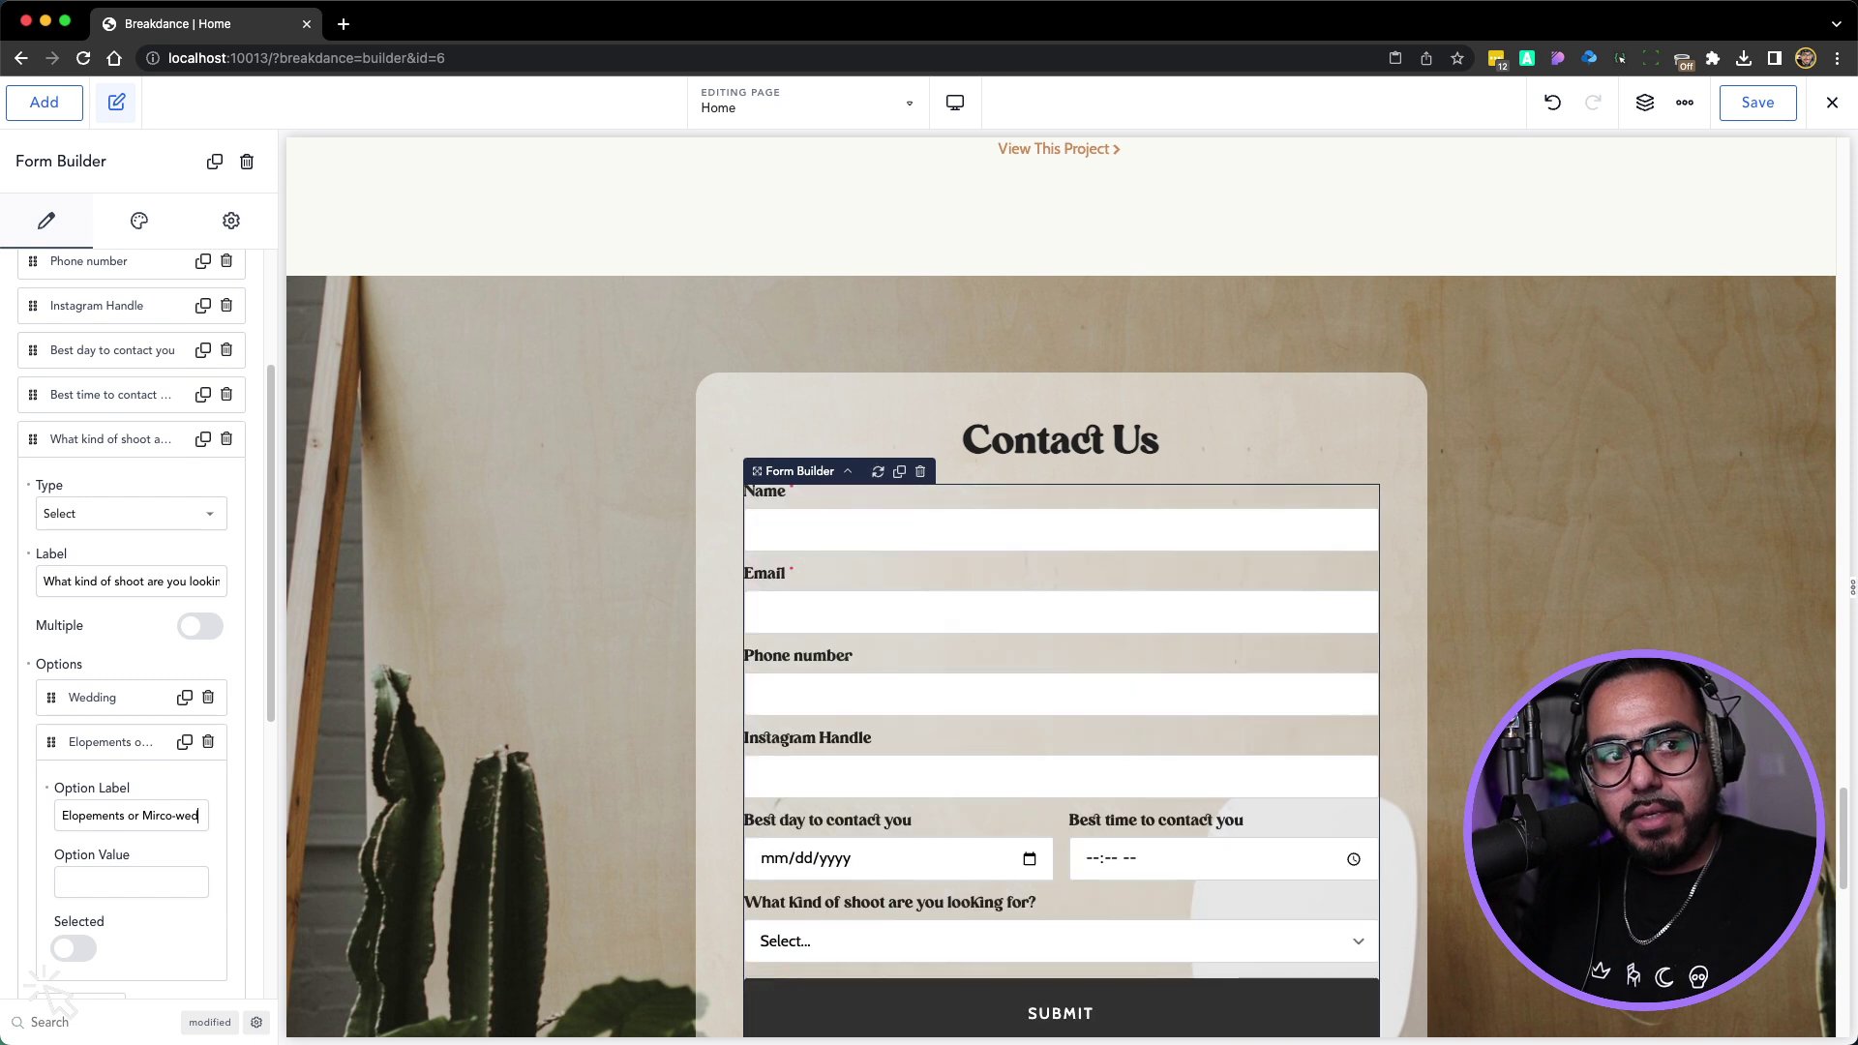
pyautogui.write('dings')
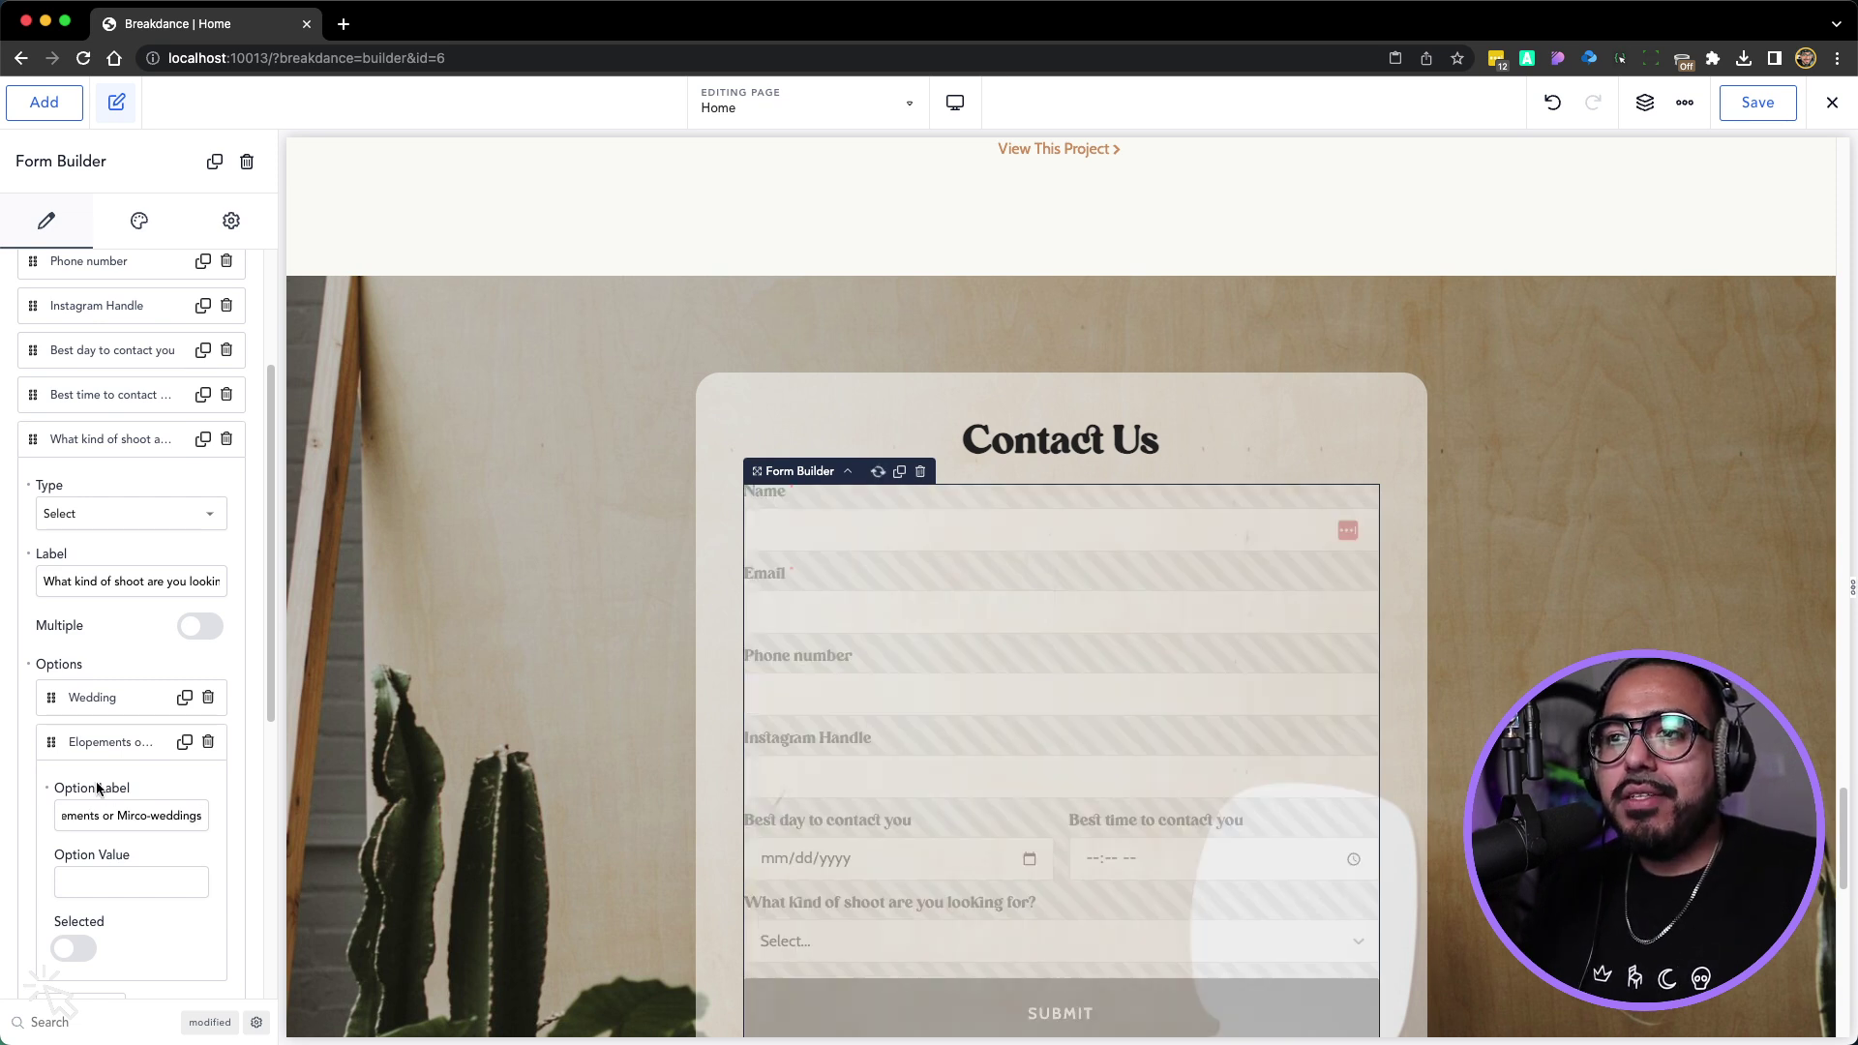
pyautogui.click(101, 745)
pyautogui.click(103, 787)
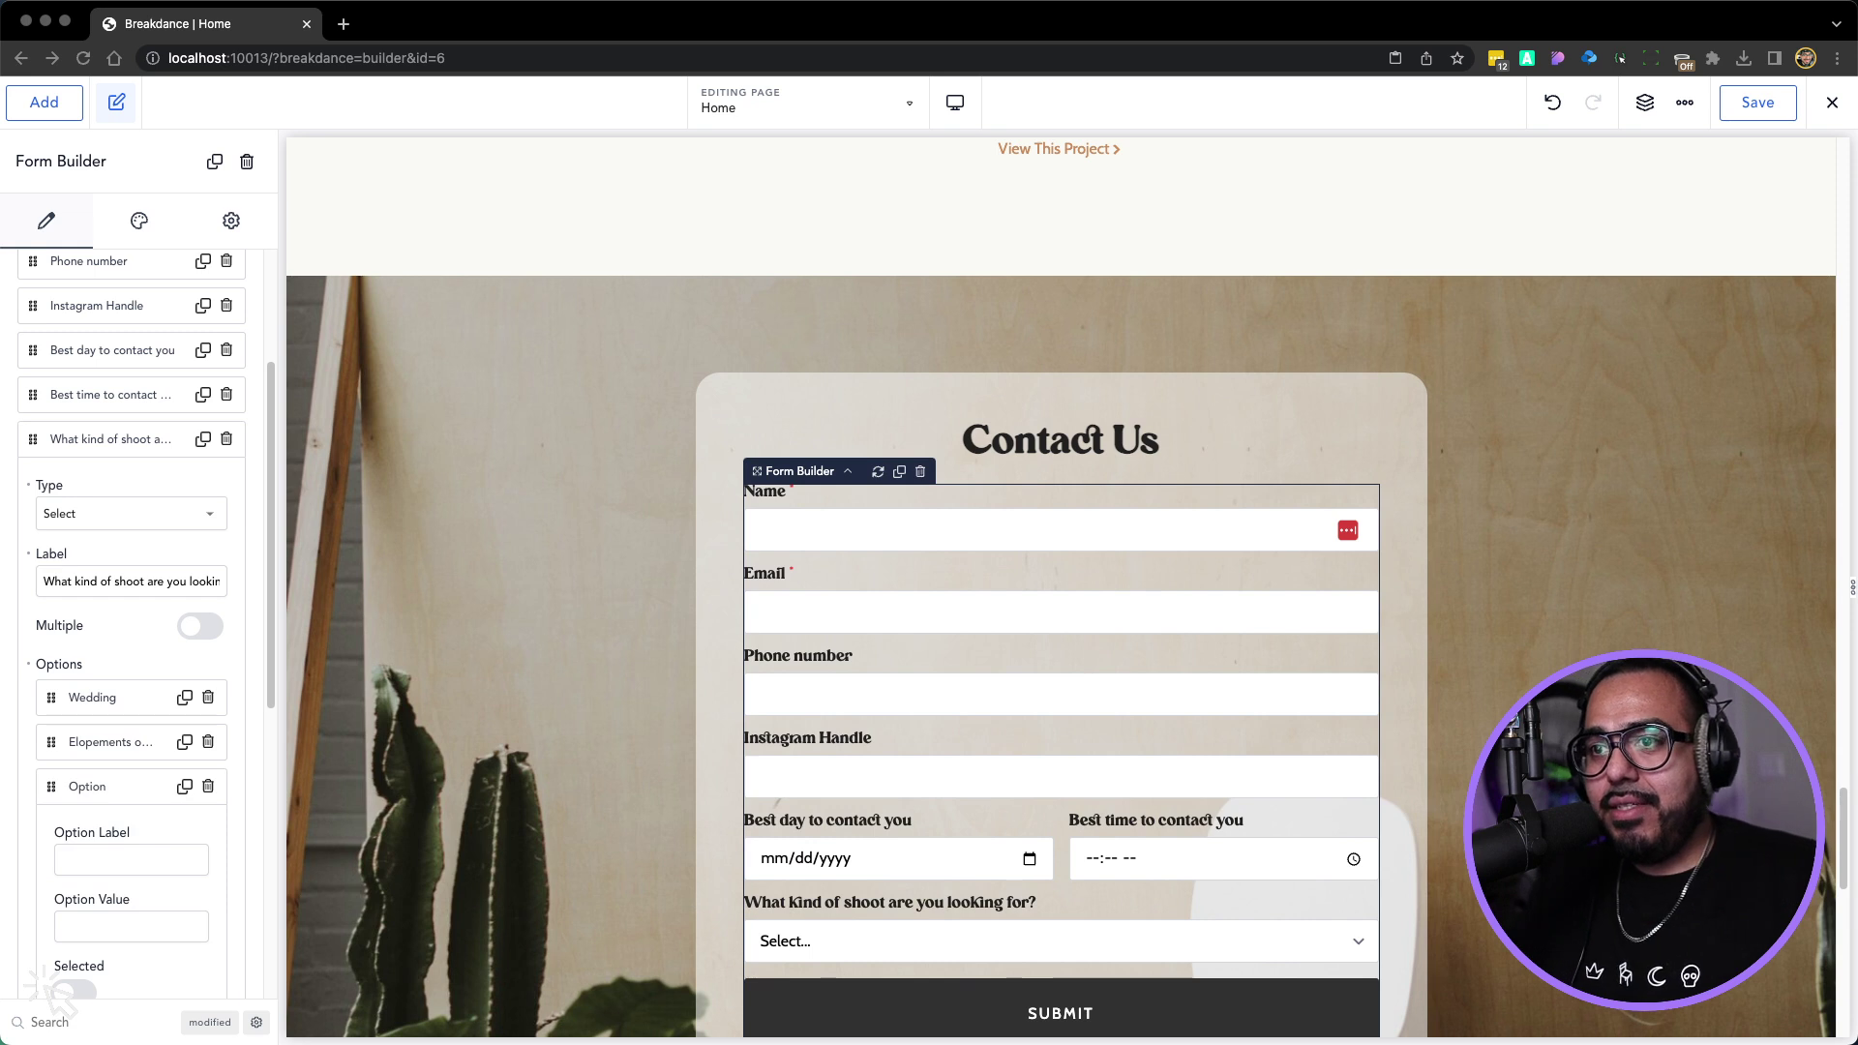
pyautogui.click(122, 861)
pyautogui.write('Br')
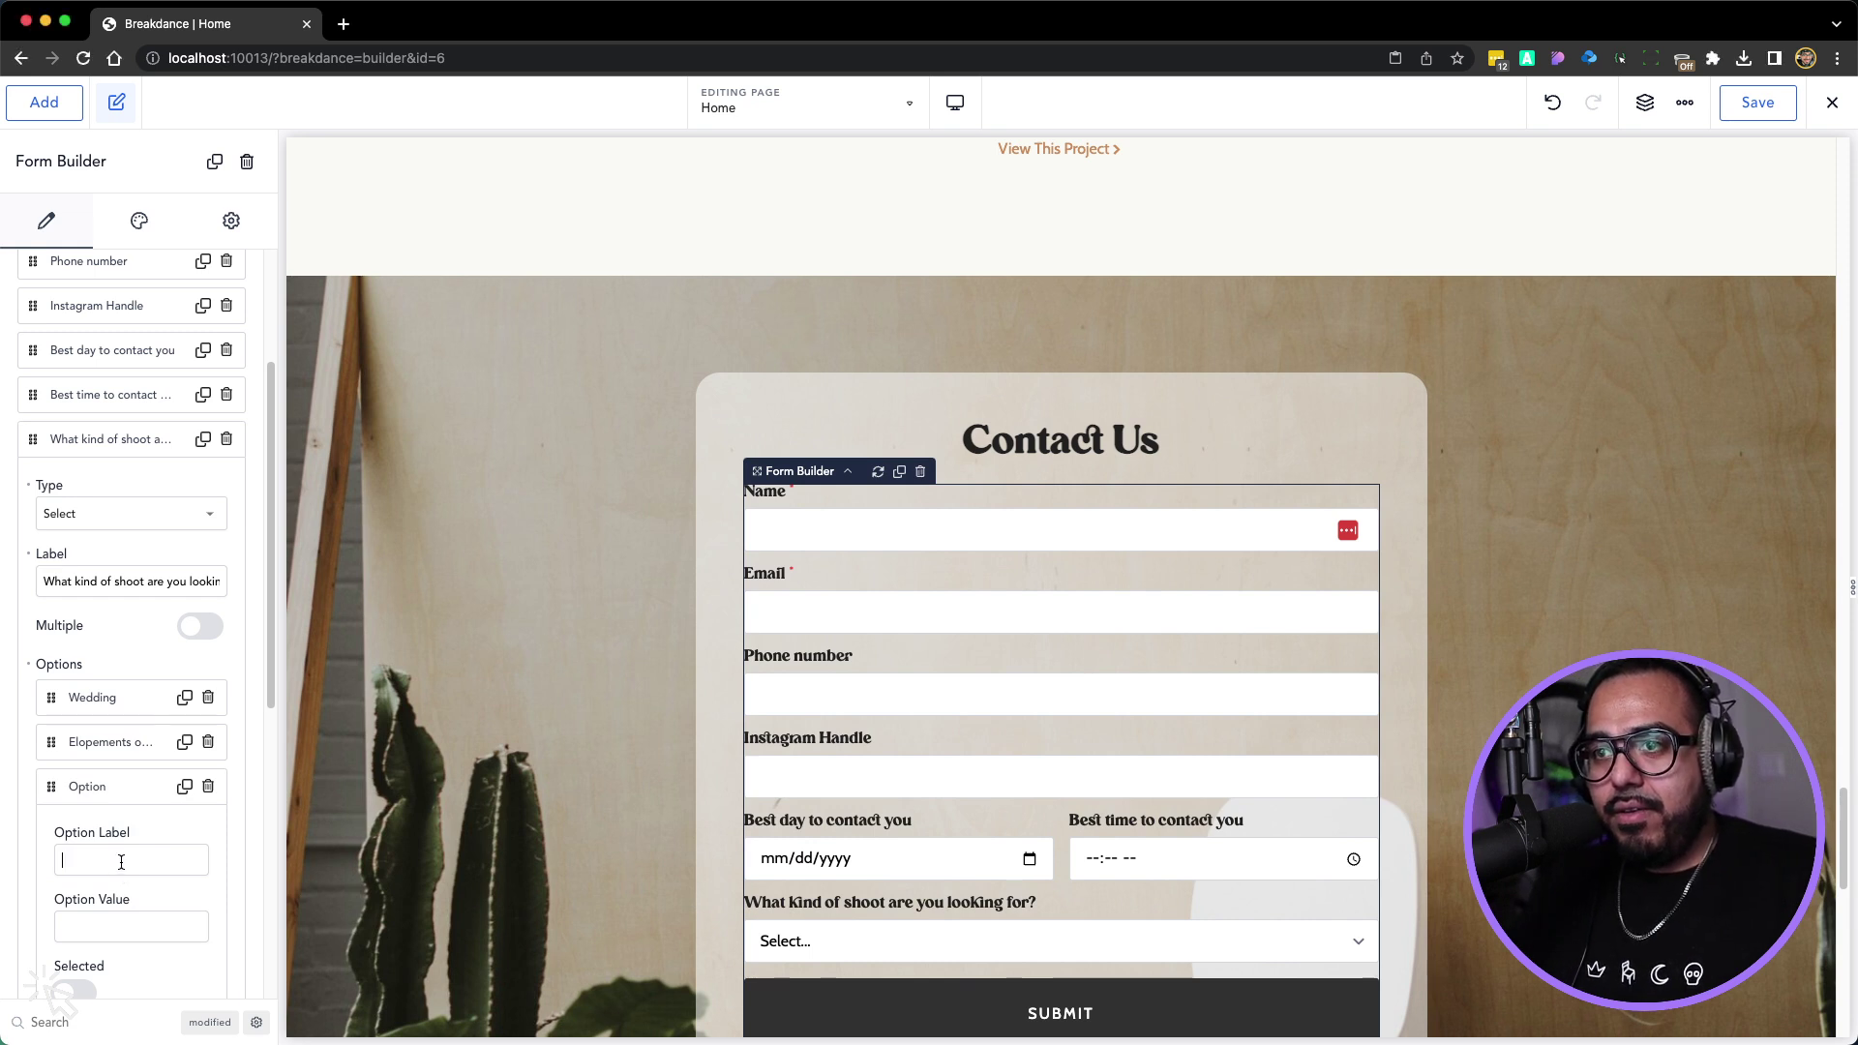
pyautogui.write('anding')
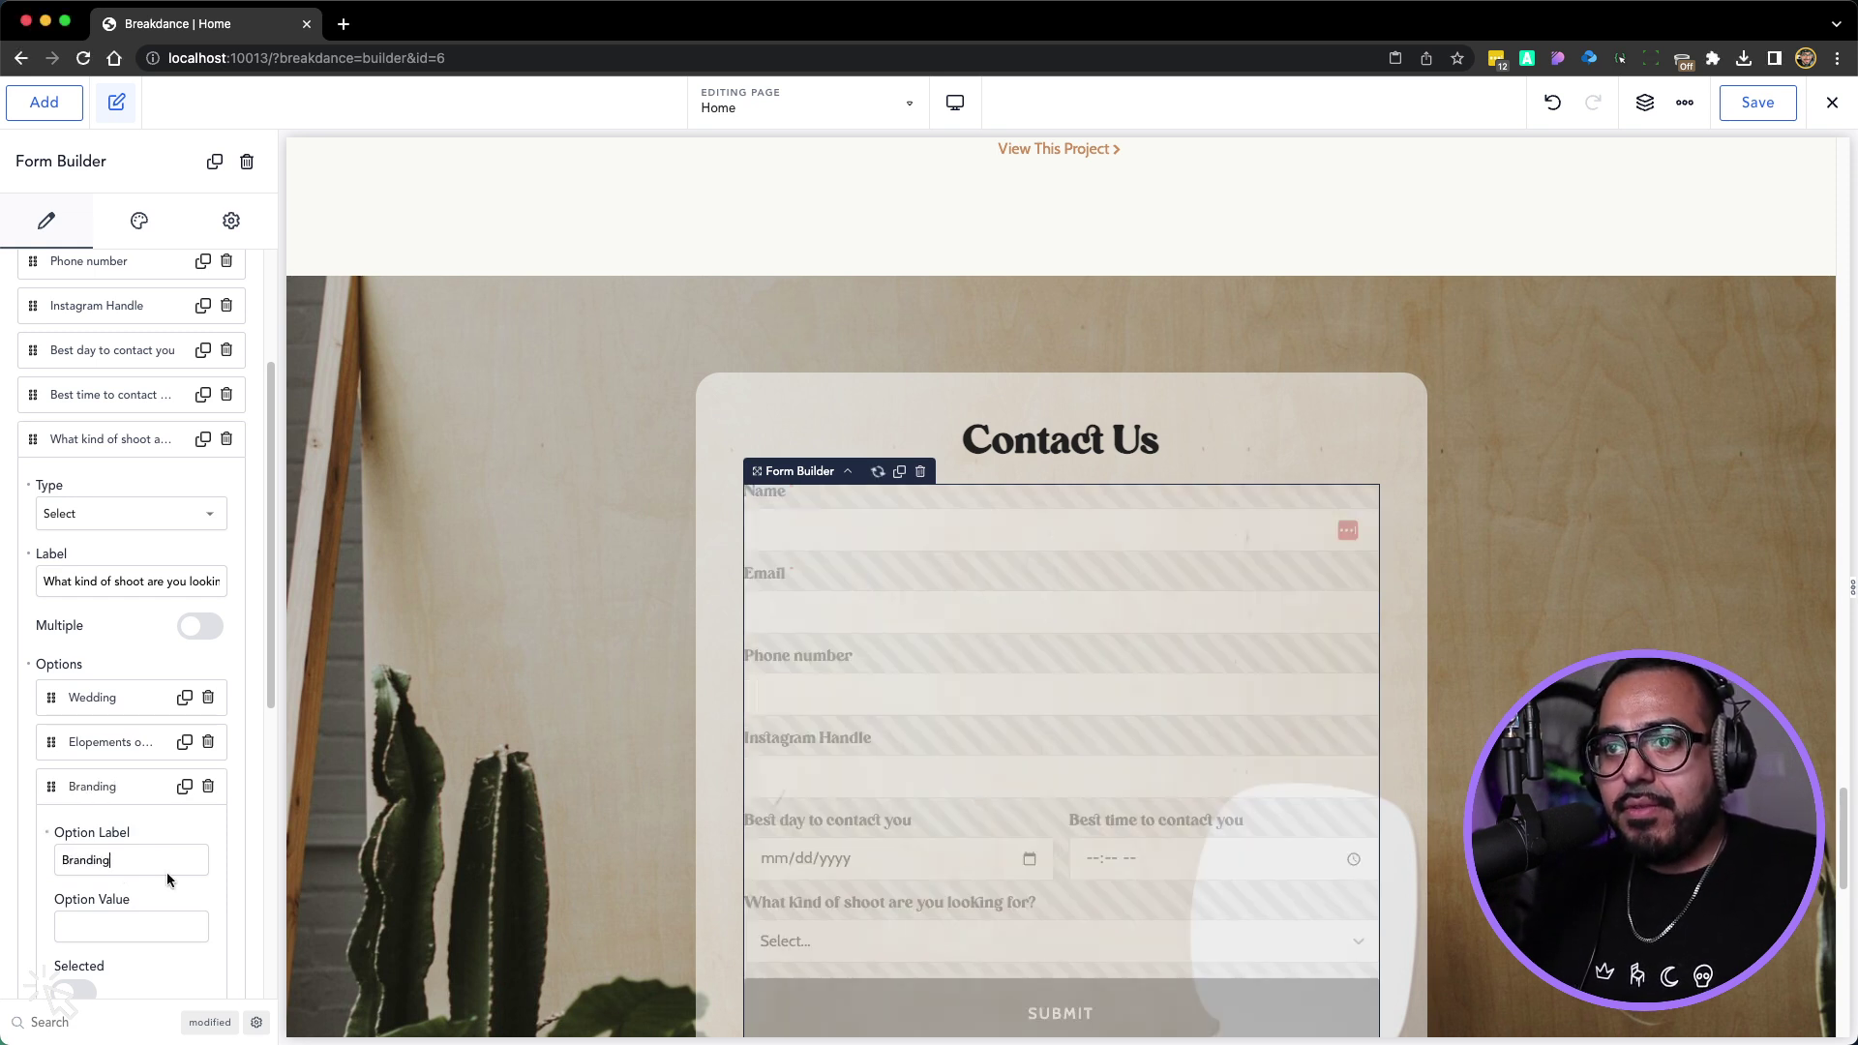
pyautogui.click(102, 786)
# Add dropdown options Family, Engagement and Other
pyautogui.click(83, 834)
pyautogui.click(84, 907)
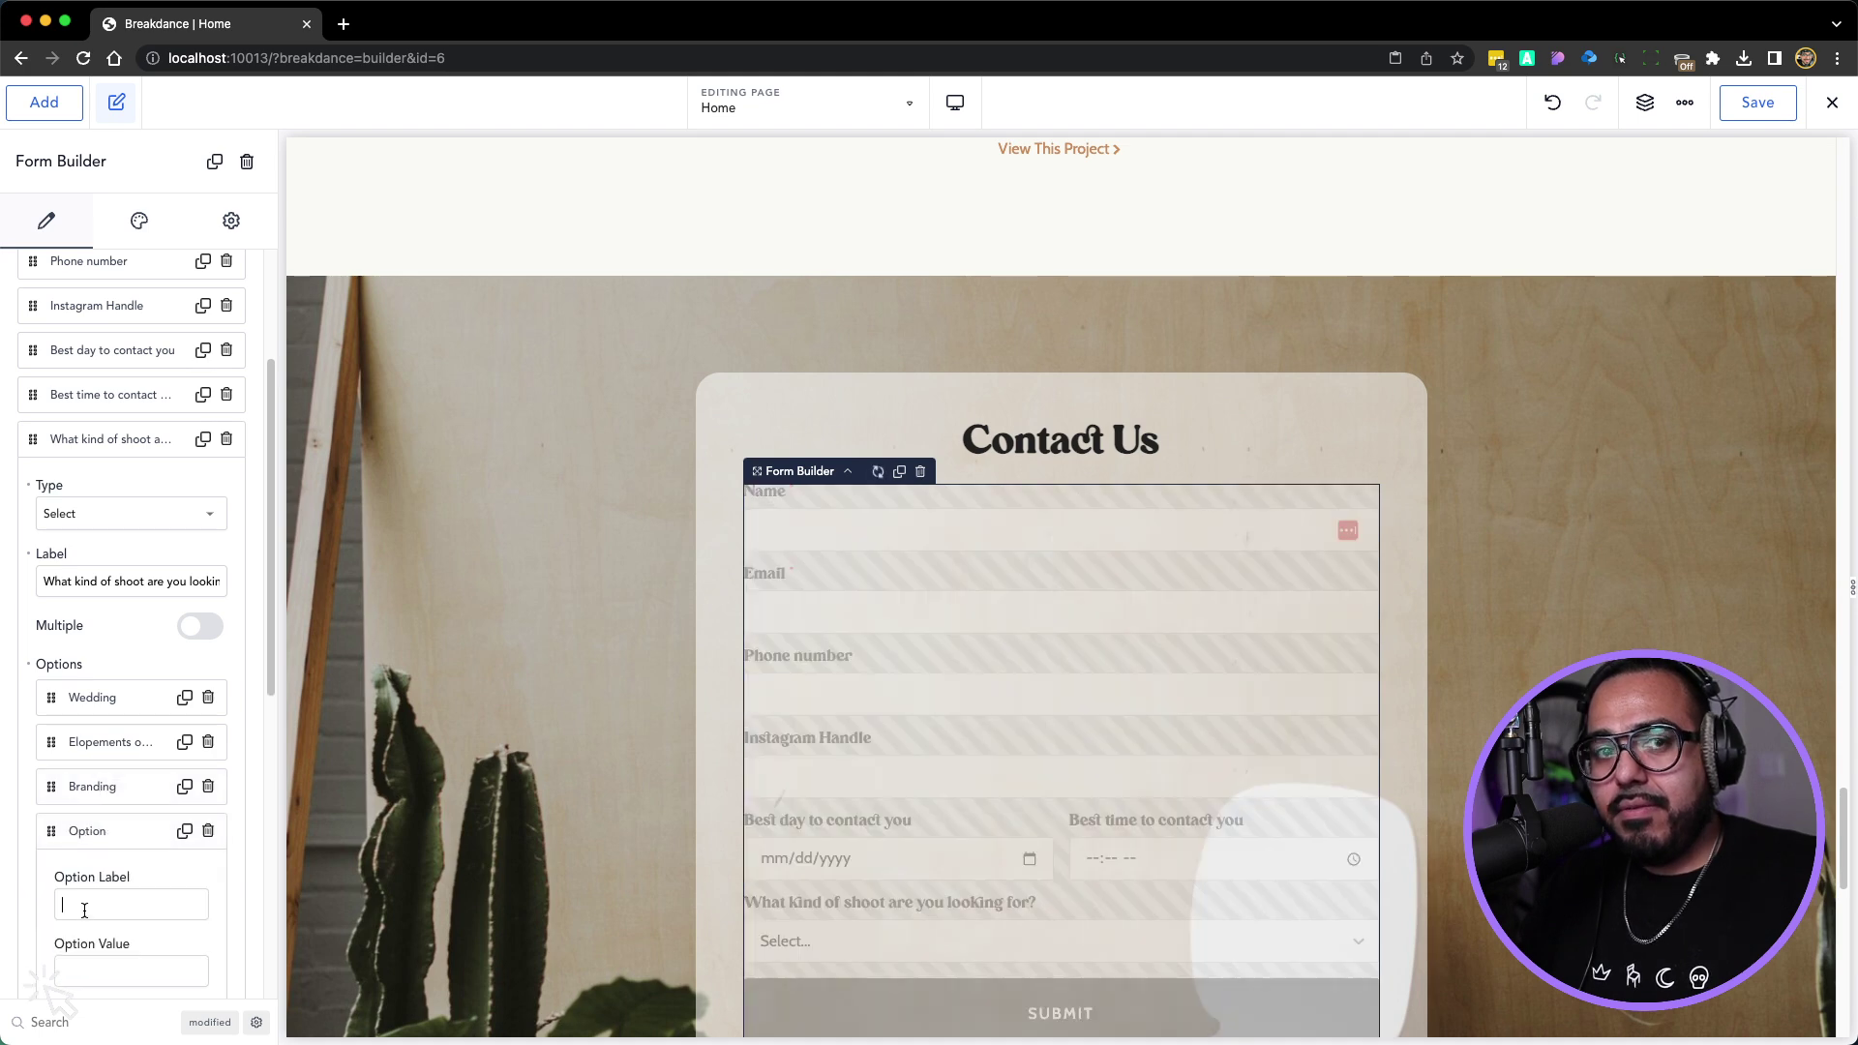
pyautogui.write('Family')
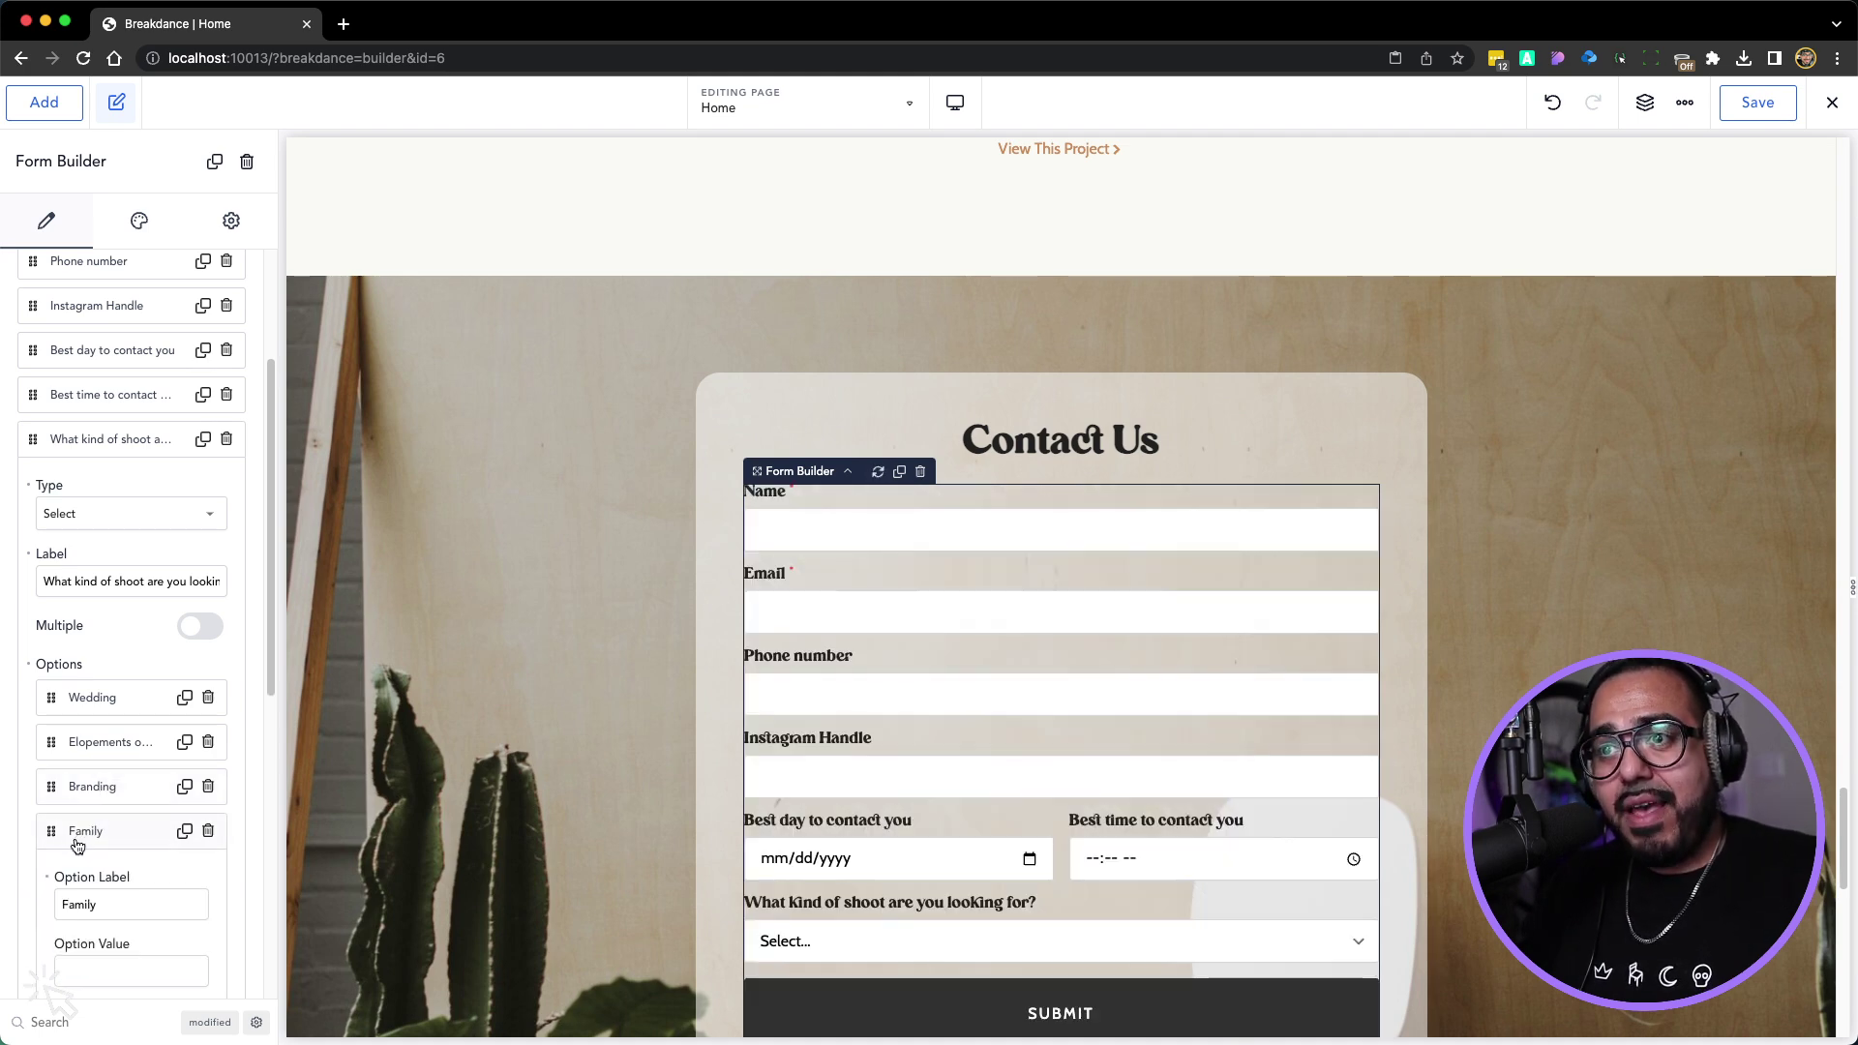
pyautogui.click(79, 840)
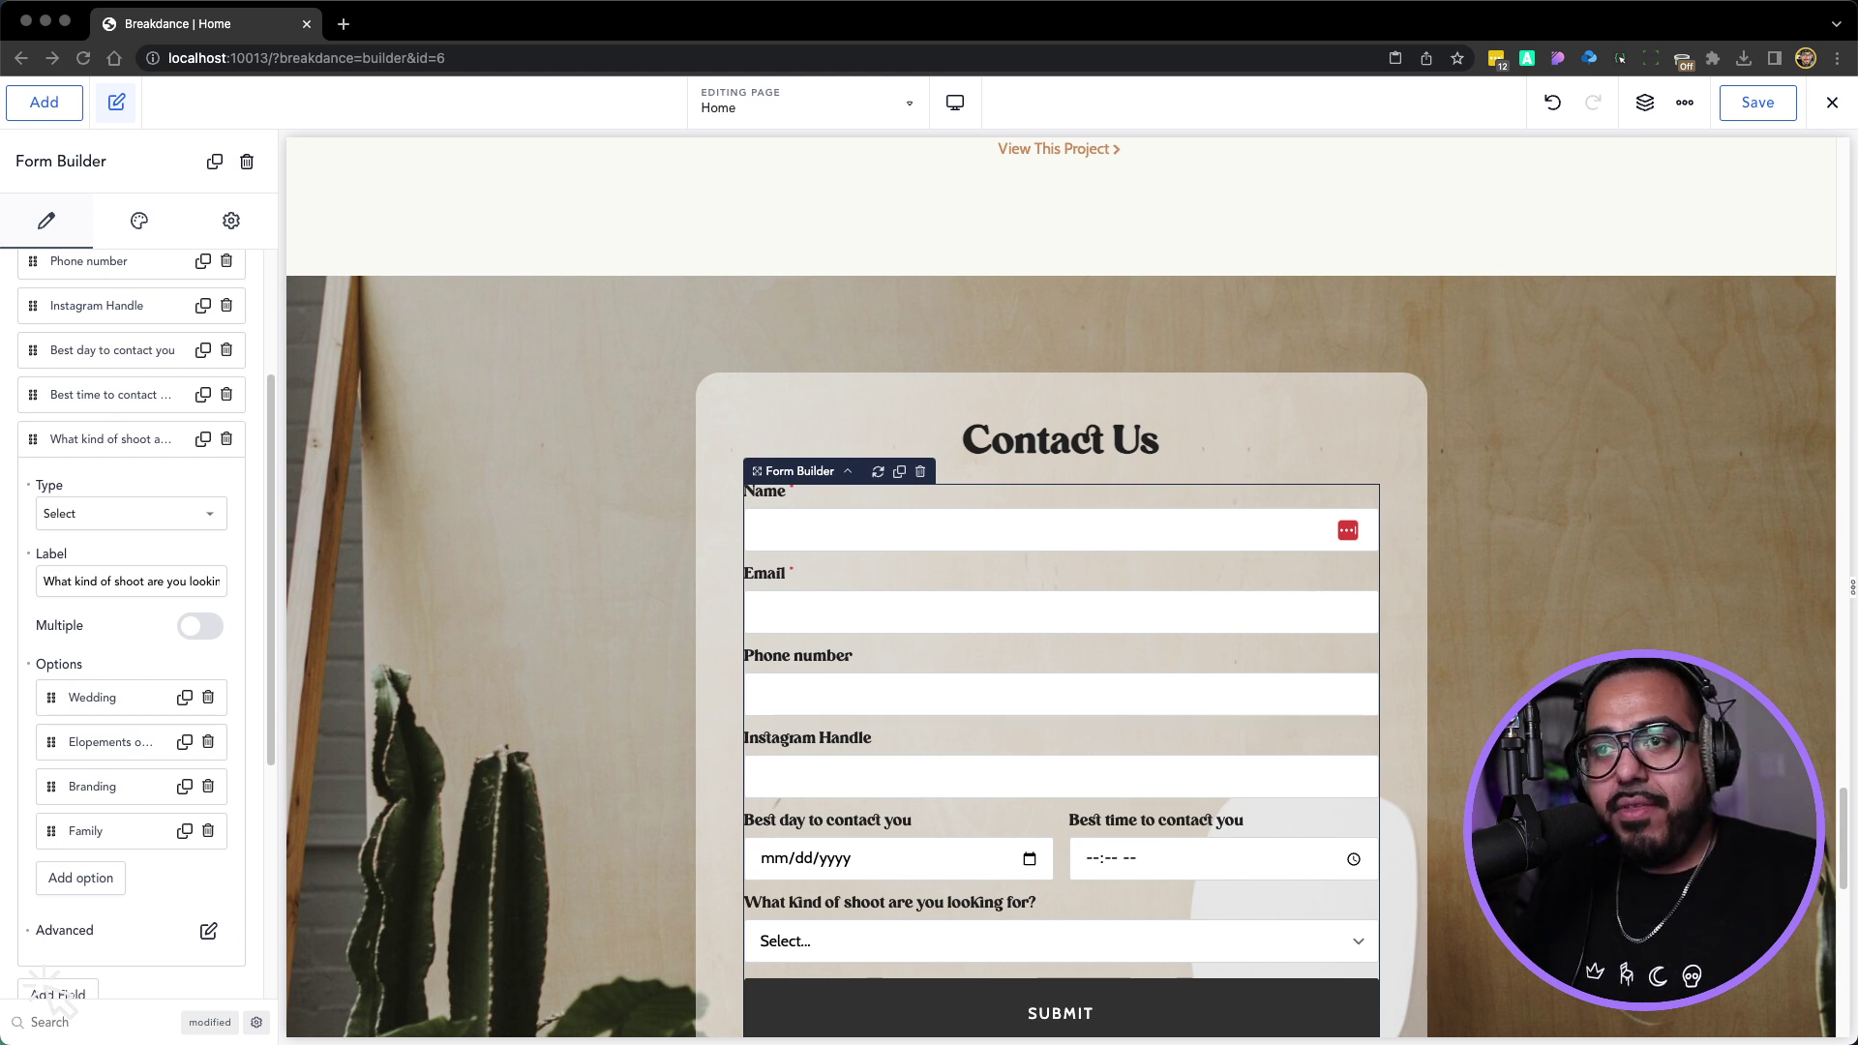
pyautogui.click(101, 881)
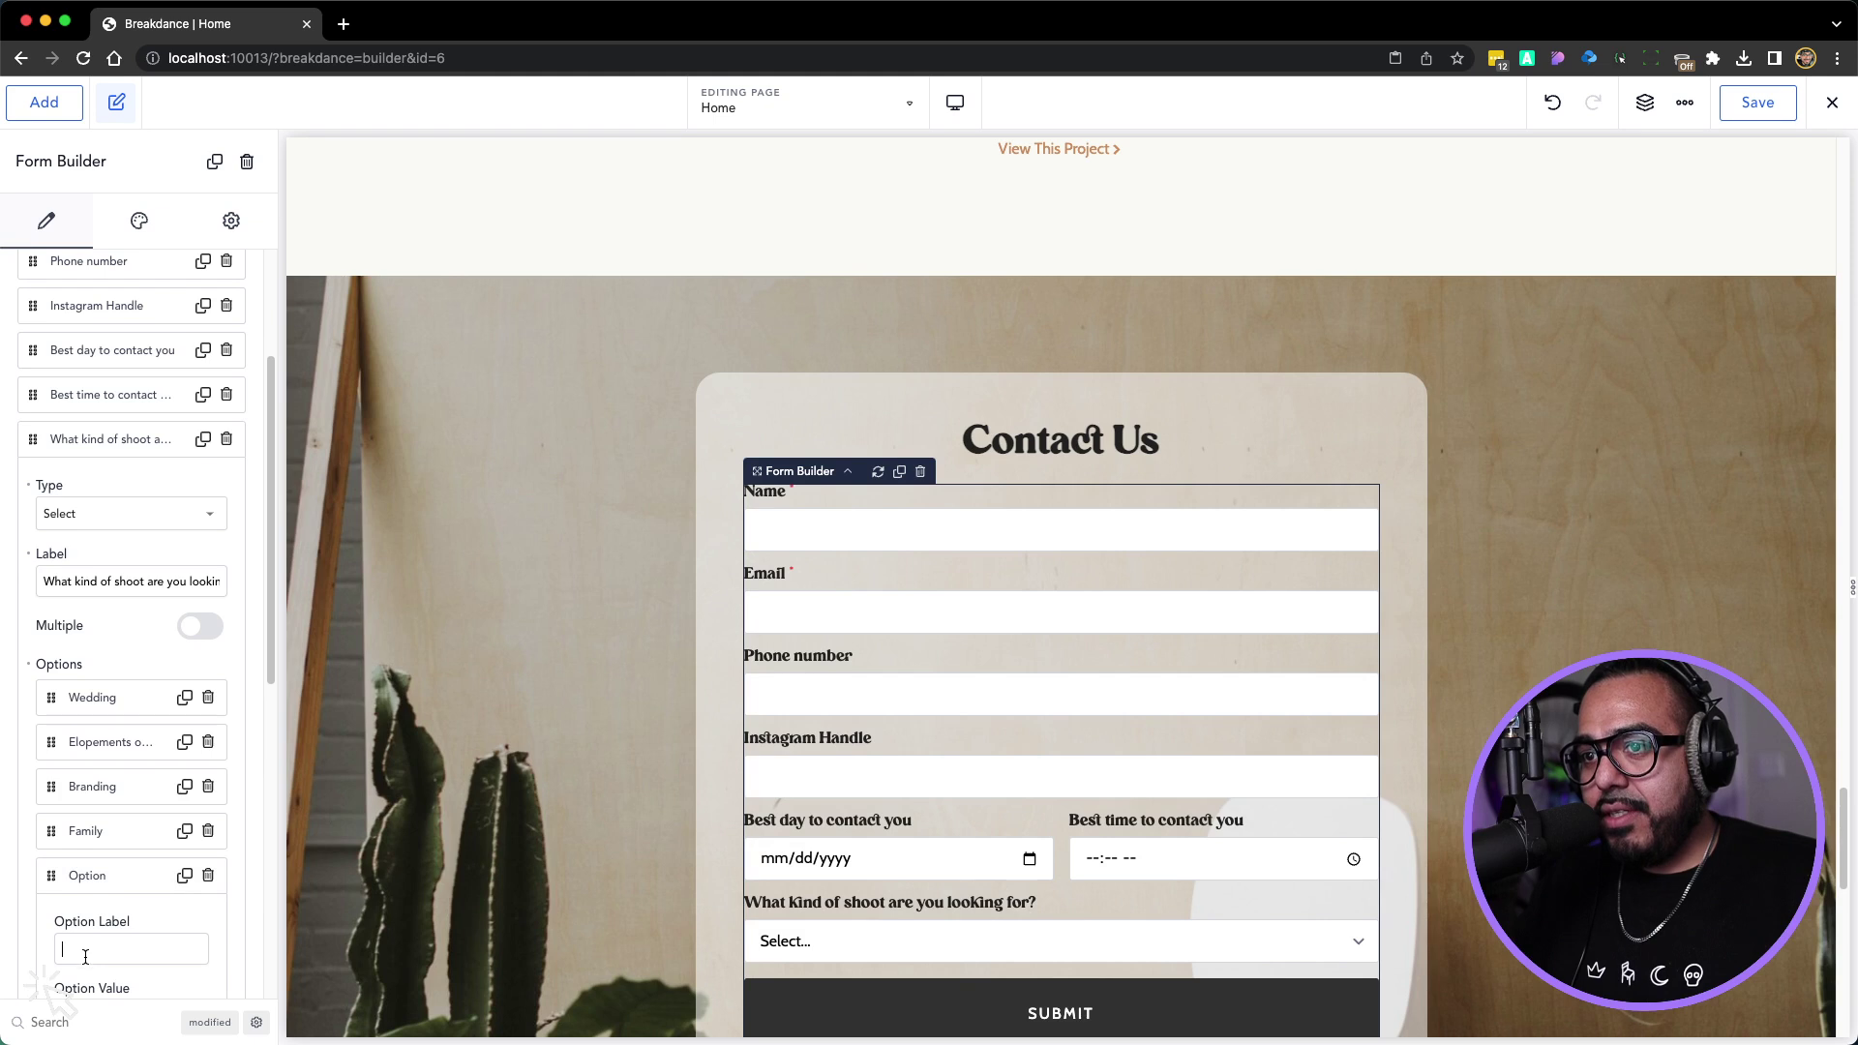
pyautogui.click(83, 948)
pyautogui.write('Engagement')
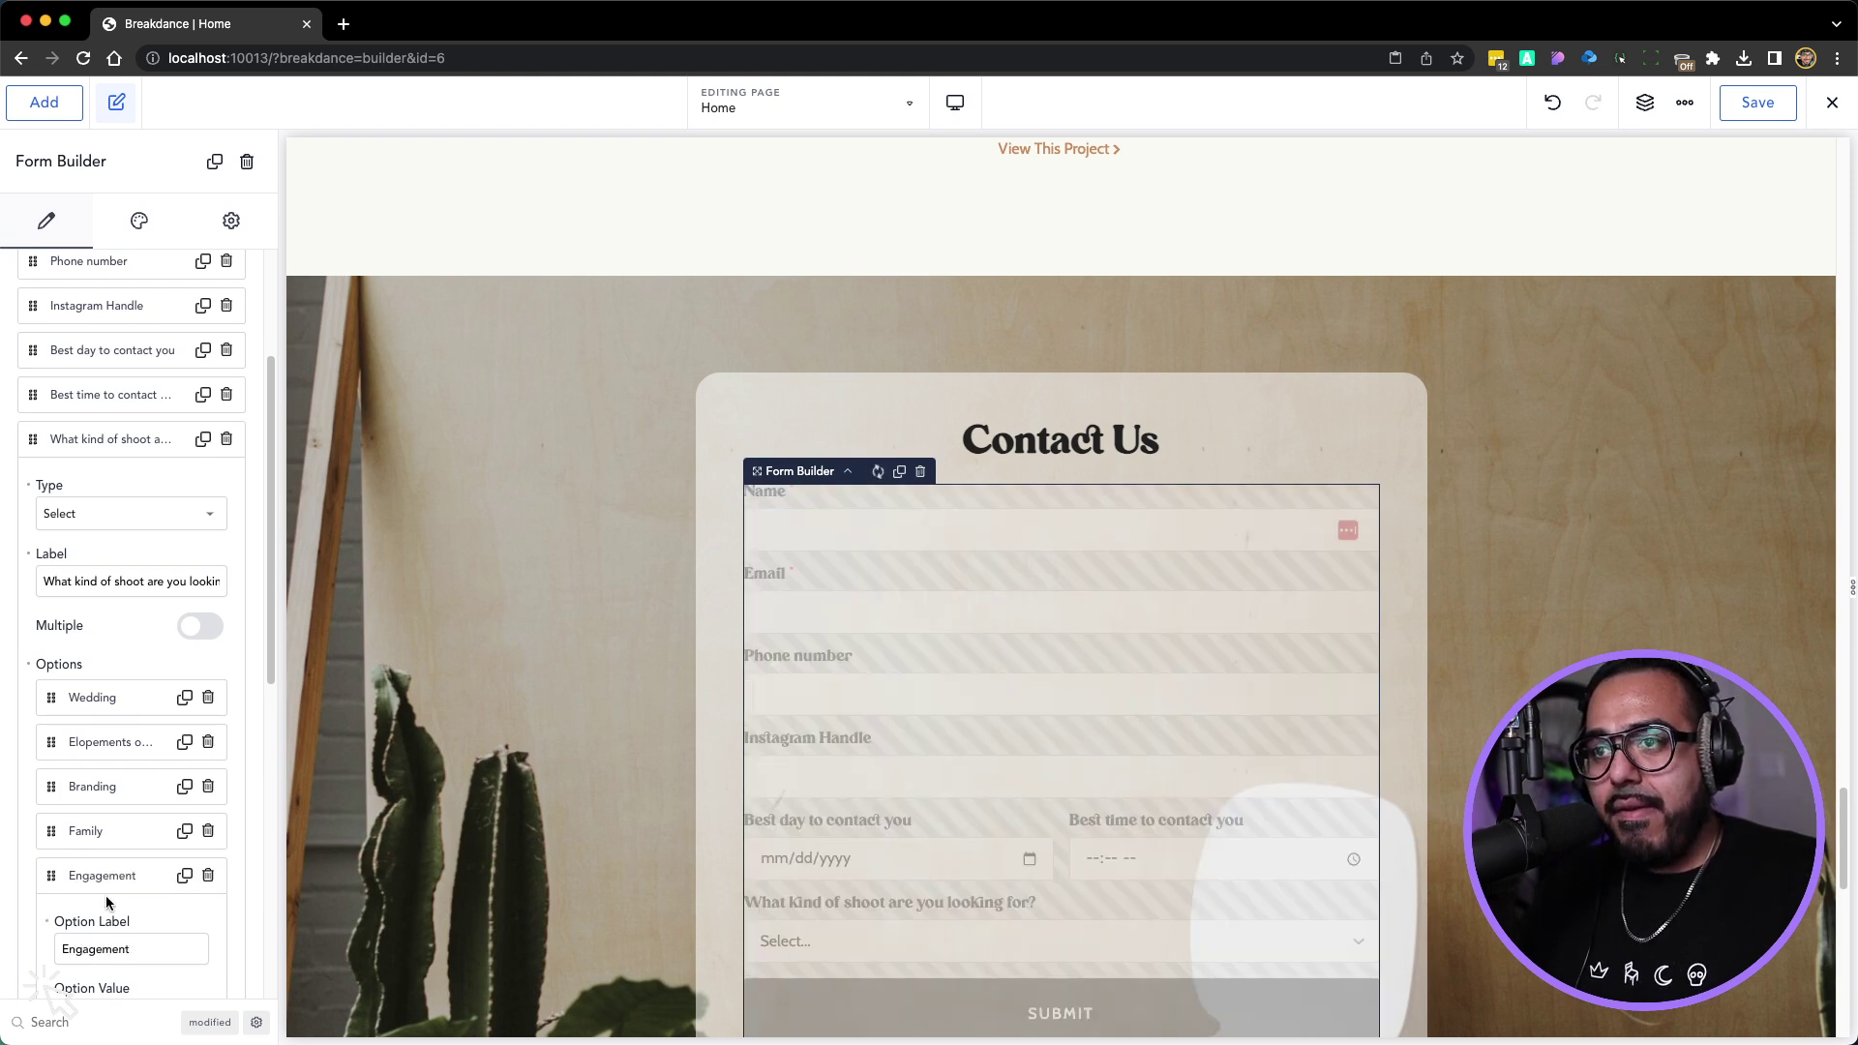
pyautogui.click(102, 876)
pyautogui.click(83, 917)
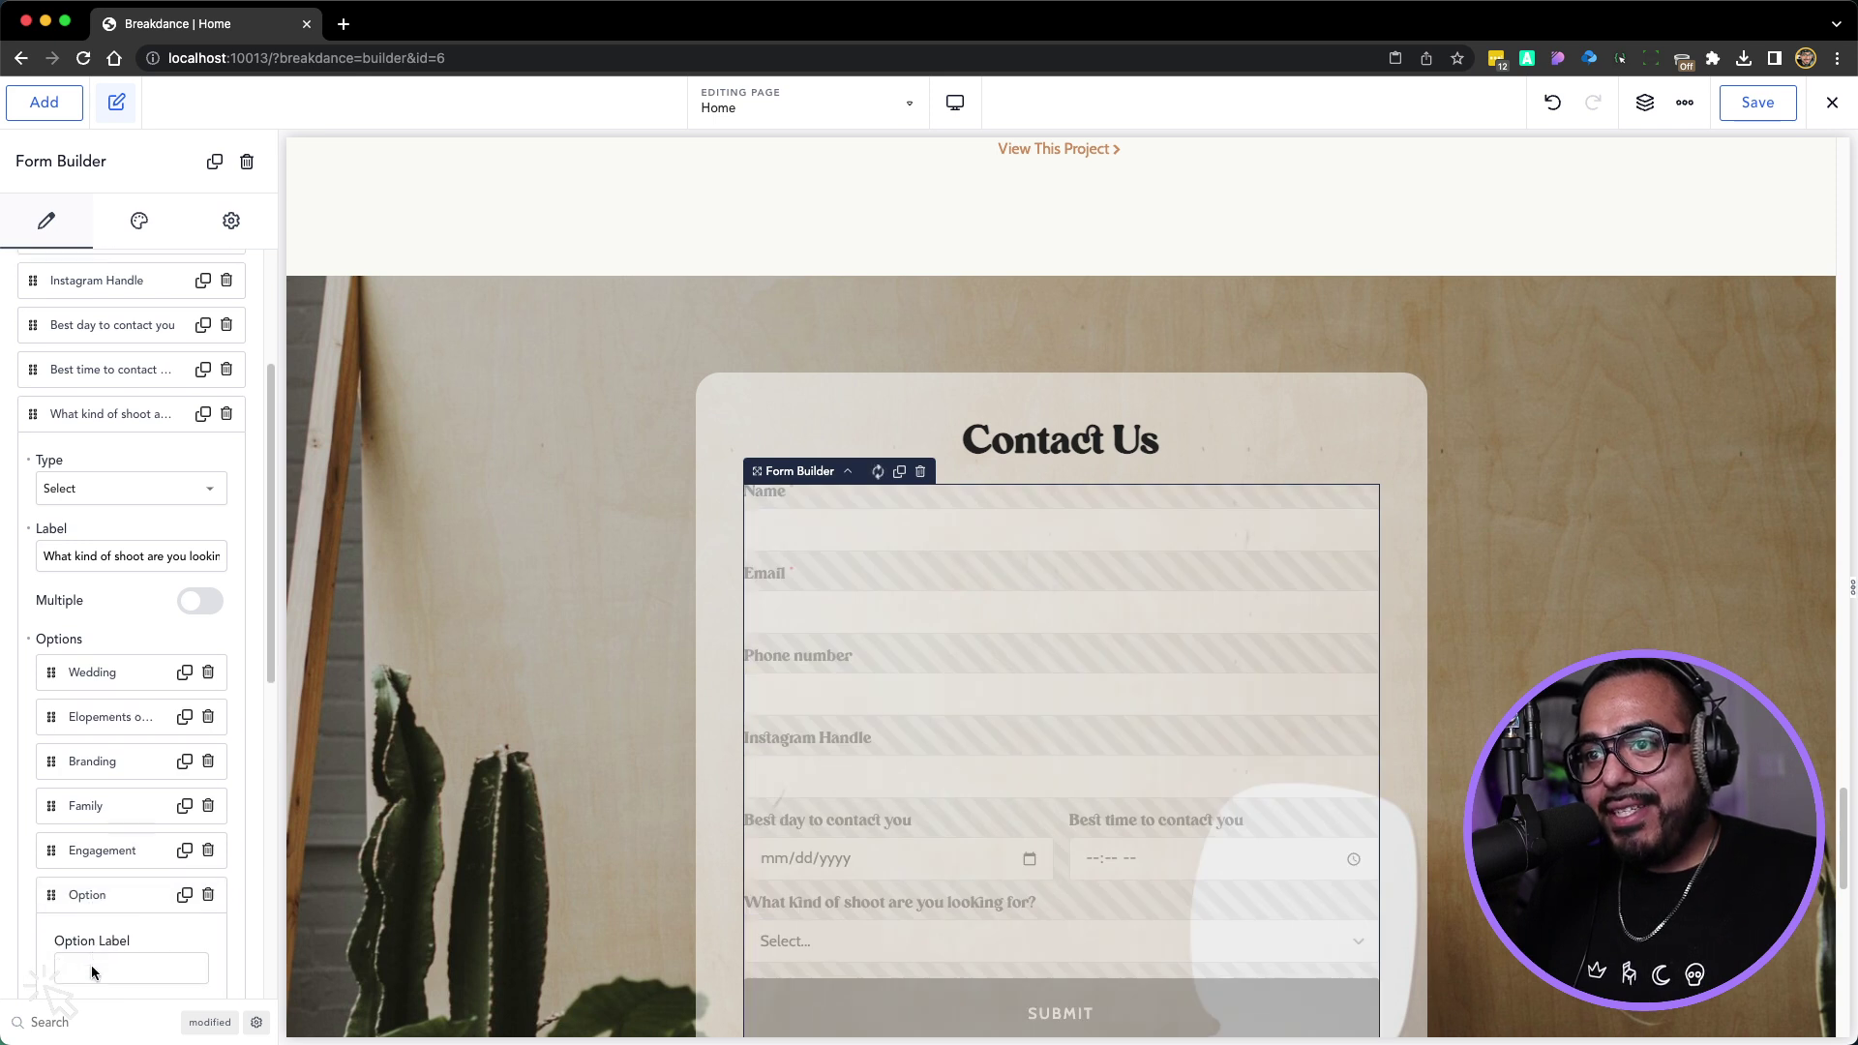
pyautogui.click(91, 972)
pyautogui.write('Other')
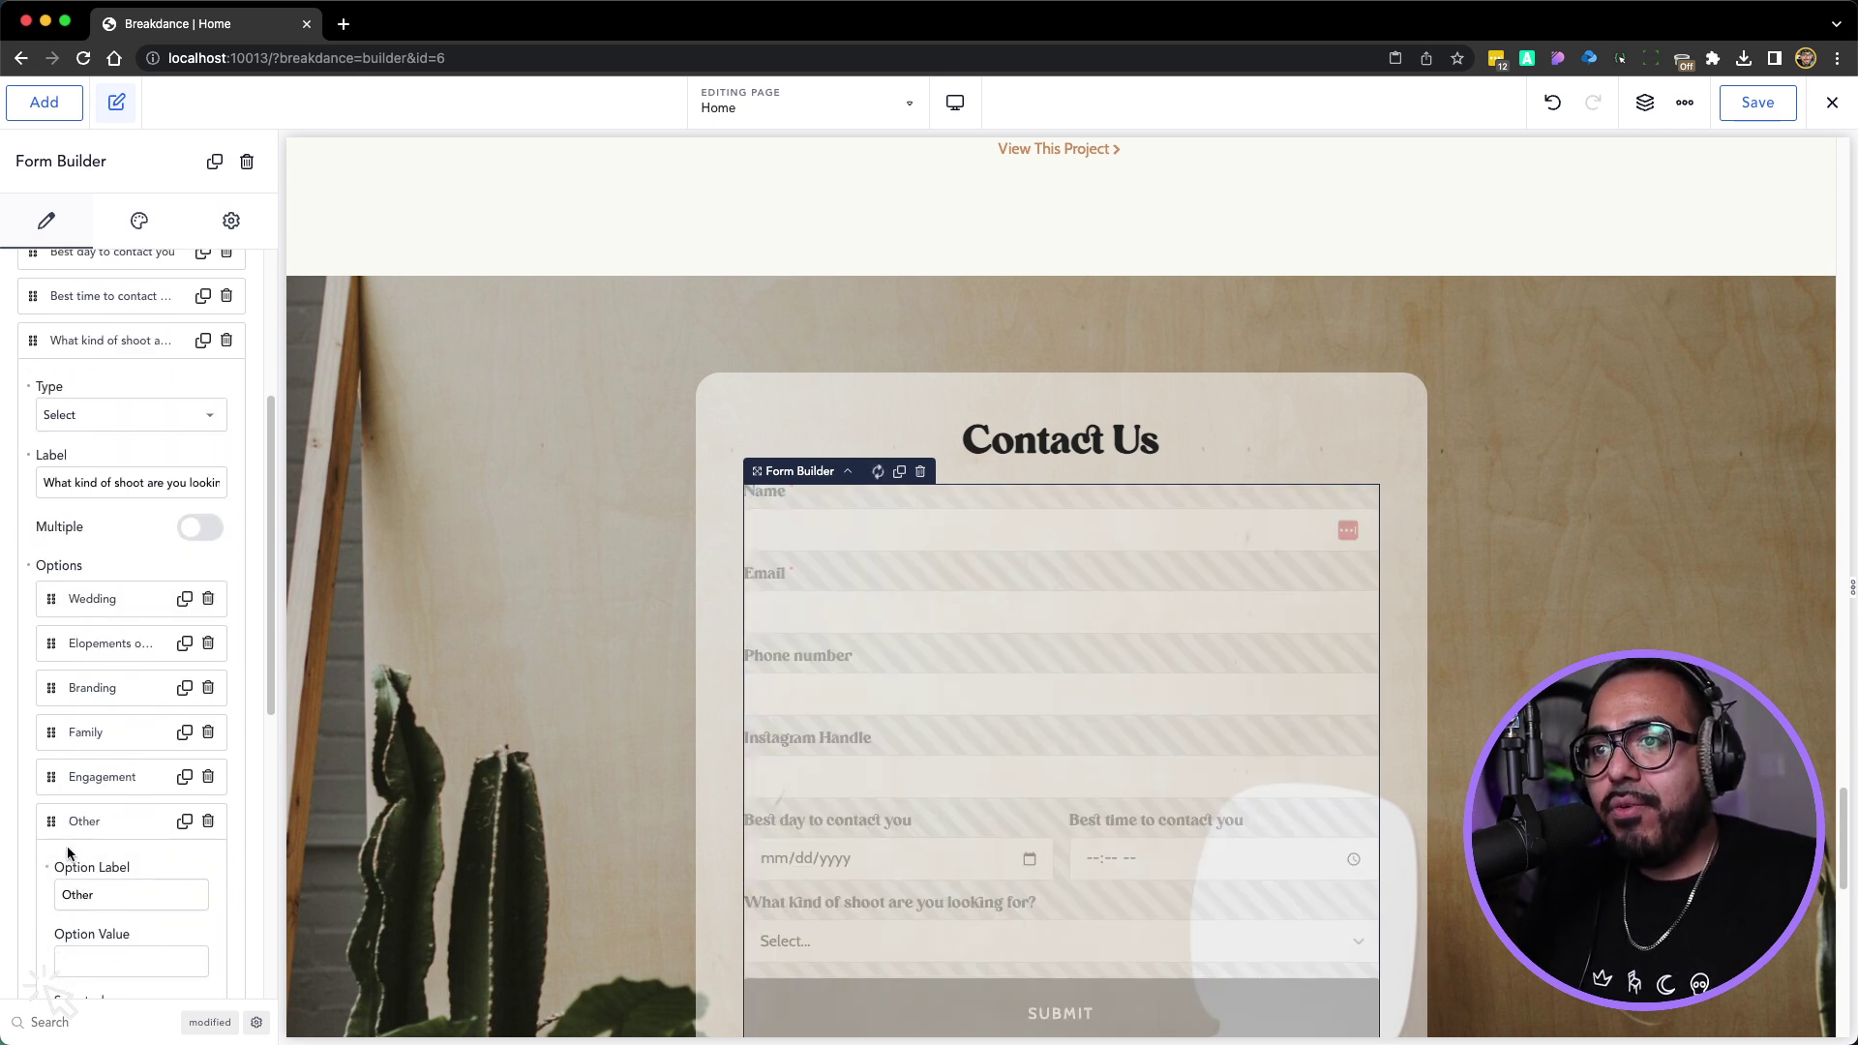
pyautogui.click(71, 829)
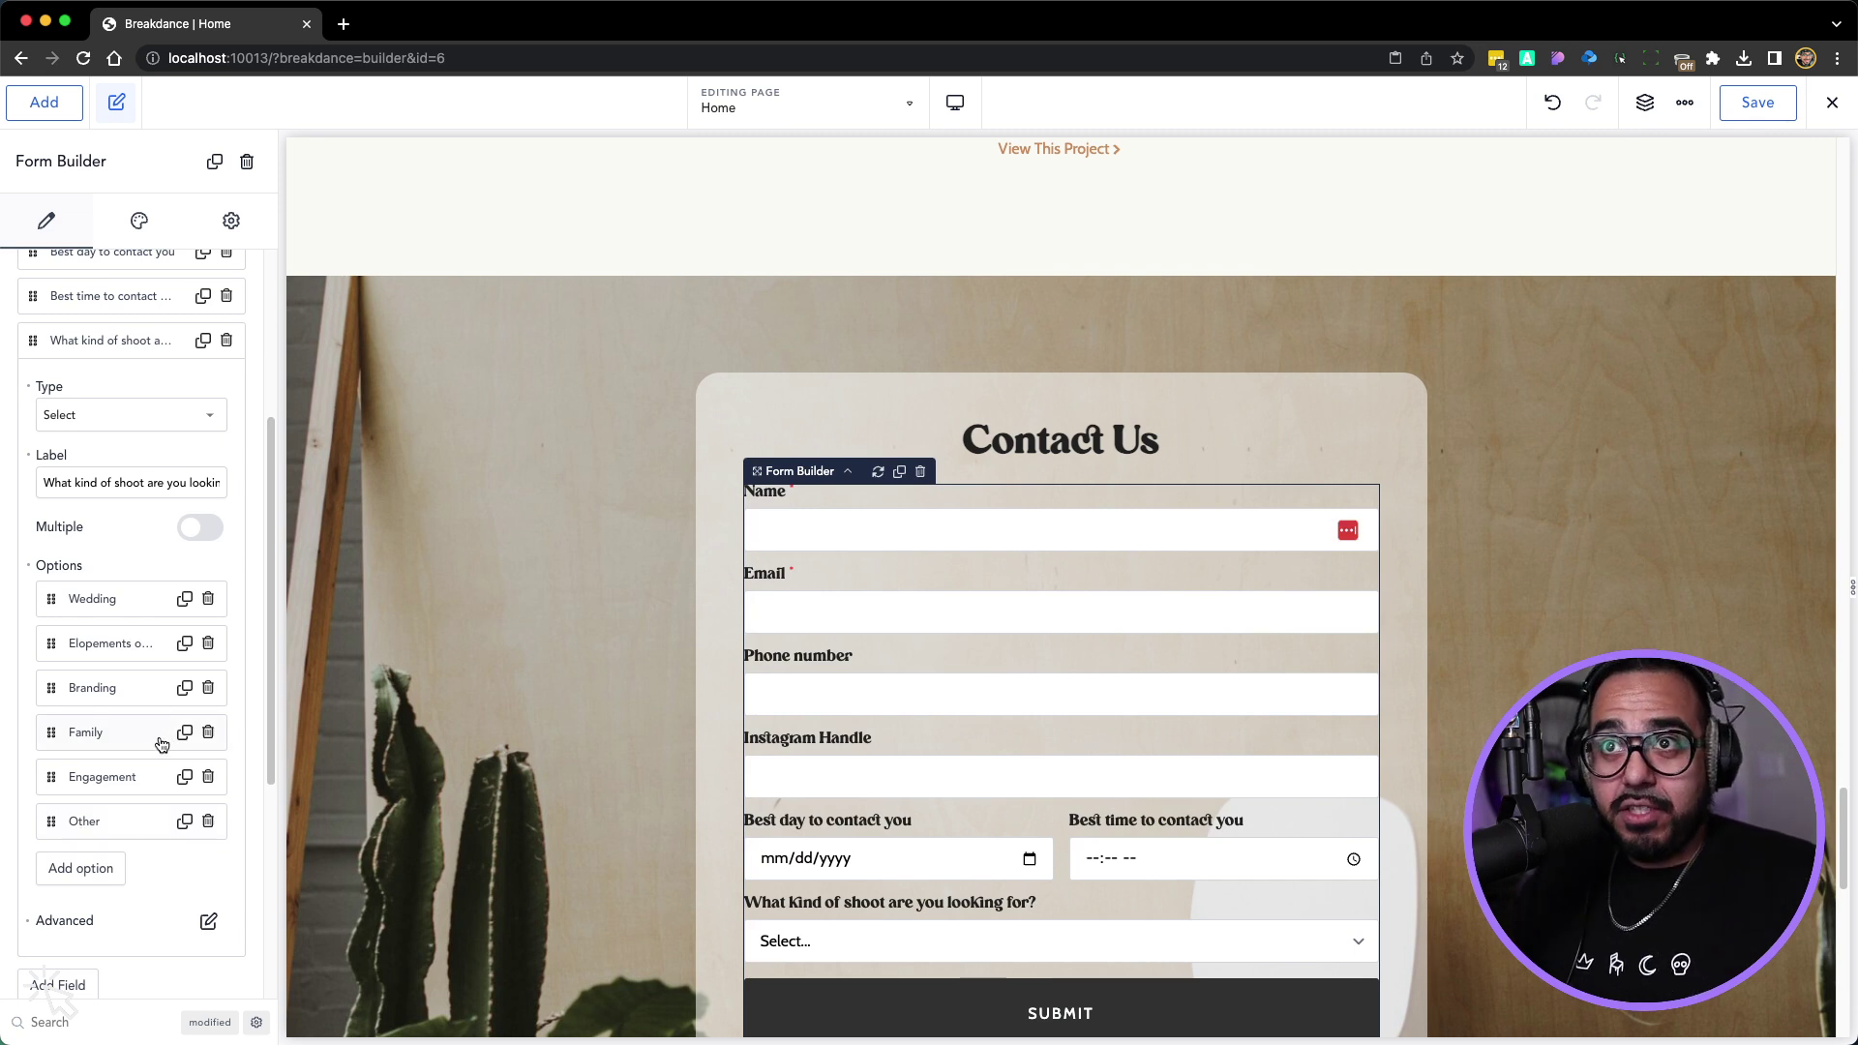
pyautogui.scroll(-1, 567, 781)
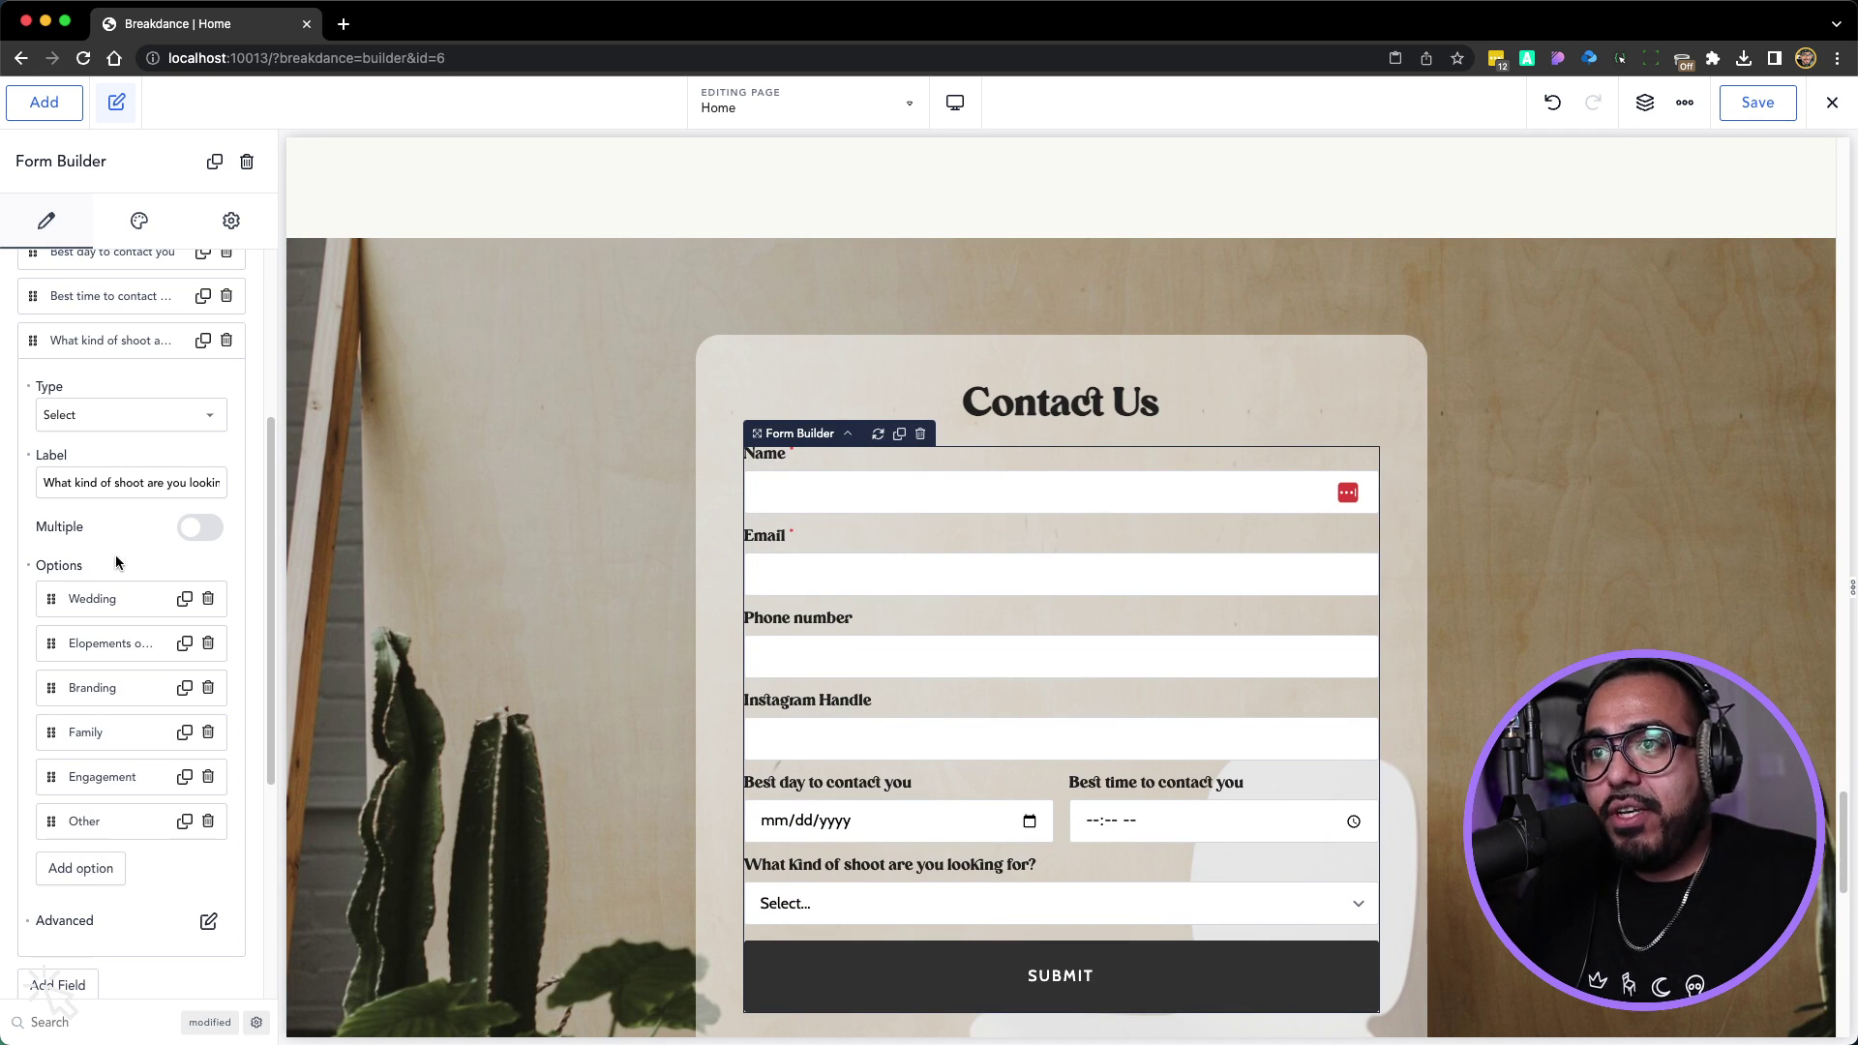
# Add a Text field labelled 'How did you hear about me?' below the shoot dropdown, plus another new field
pyautogui.click(75, 343)
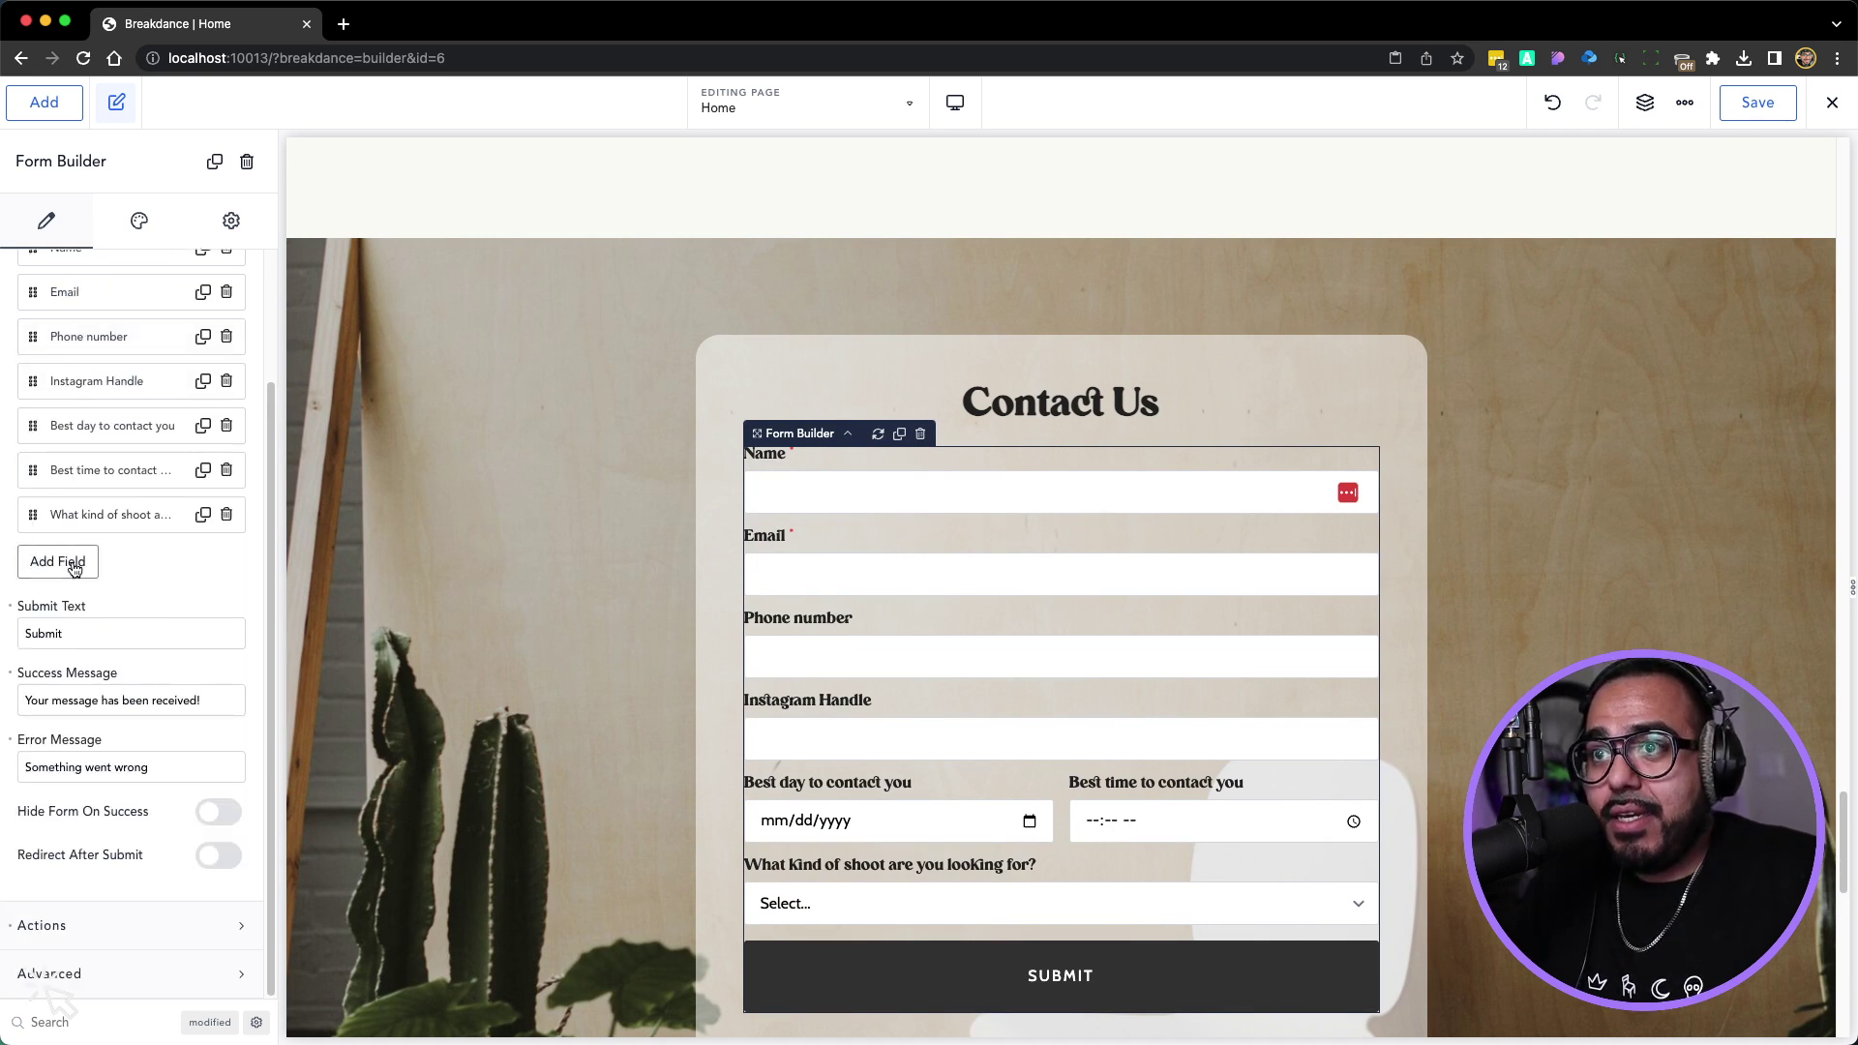
pyautogui.click(75, 564)
pyautogui.click(80, 641)
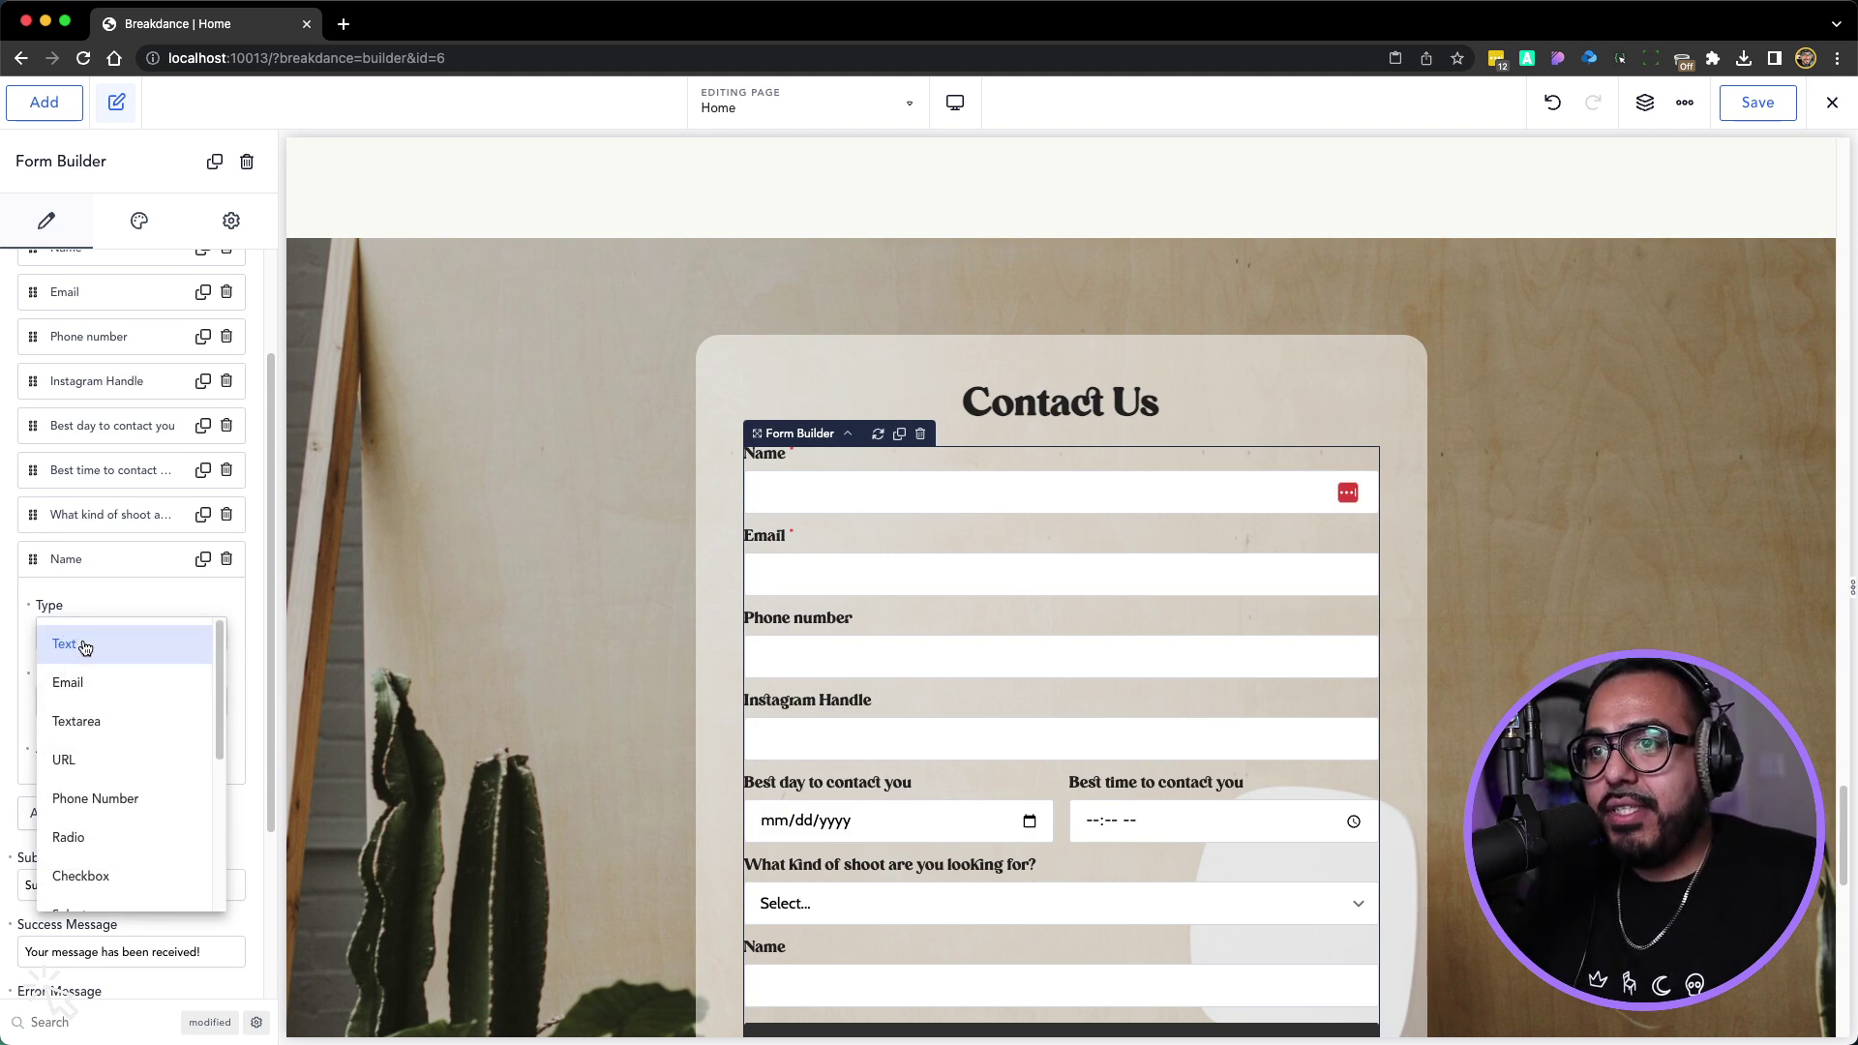
pyautogui.click(82, 647)
pyautogui.doubleClick(77, 702)
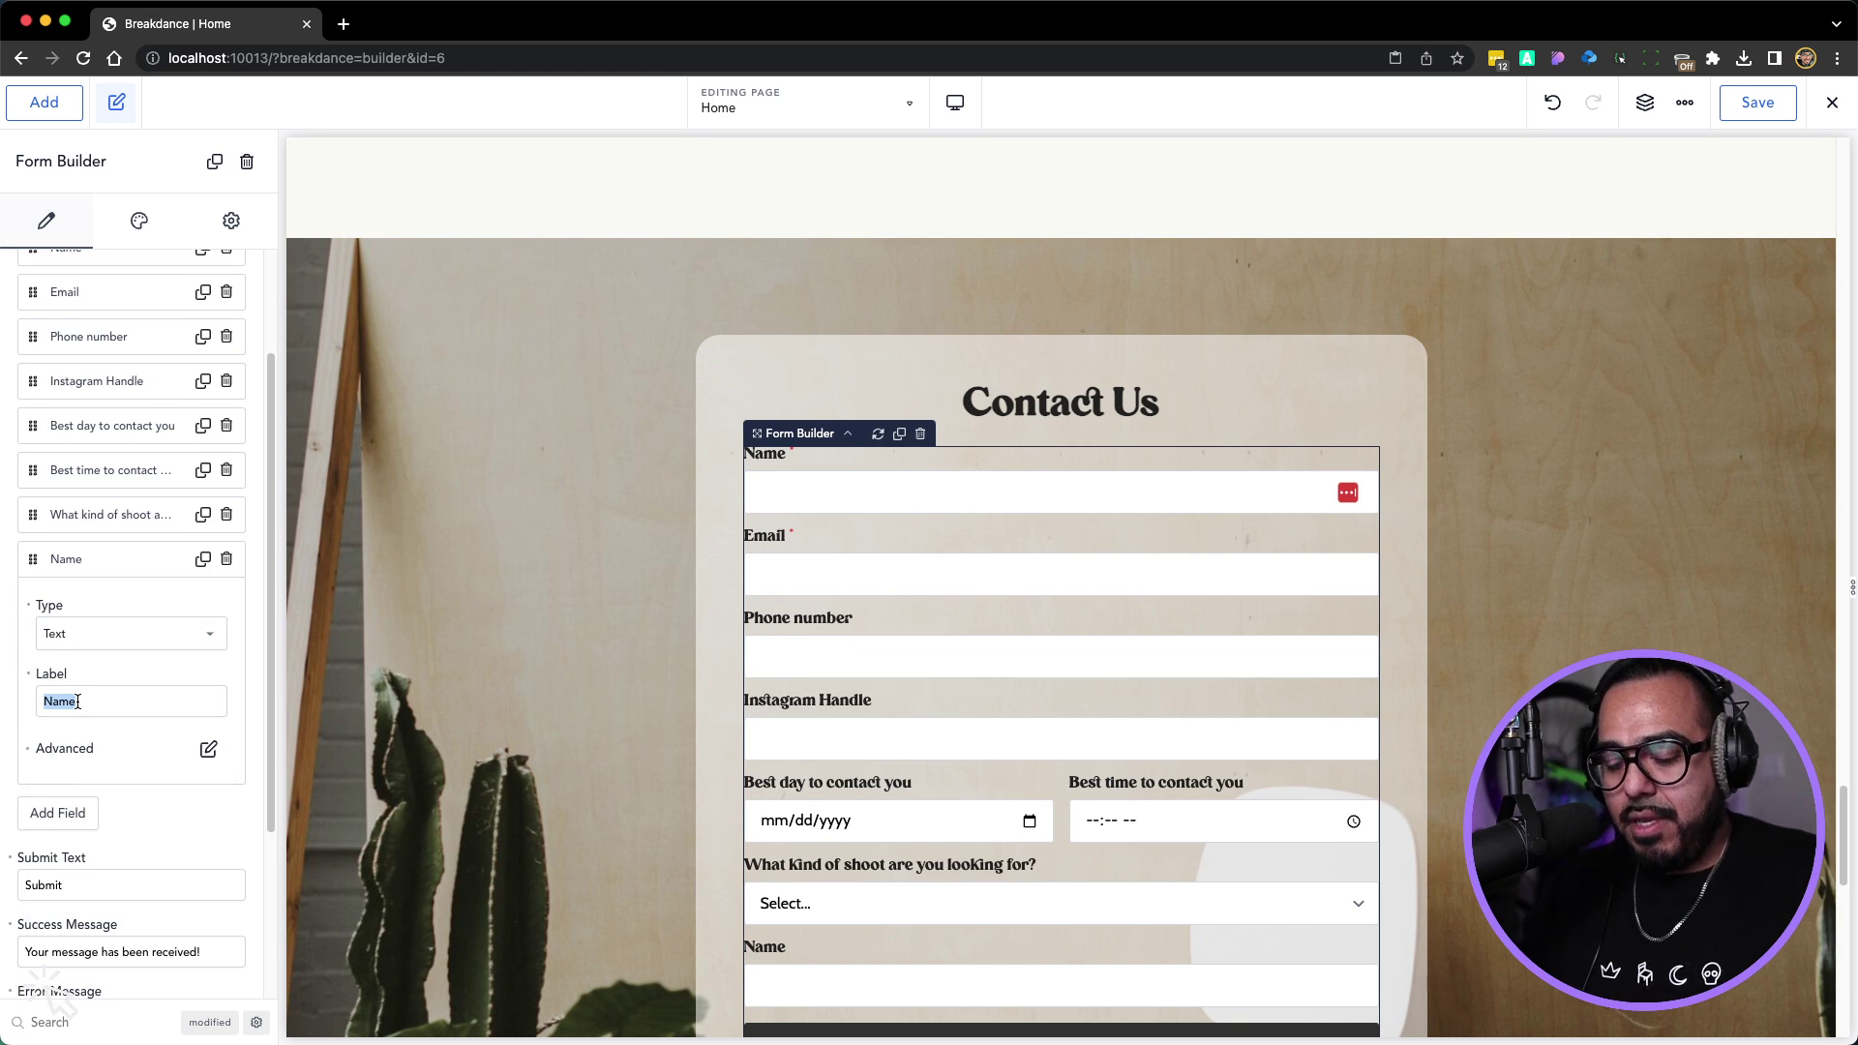
pyautogui.write('How')
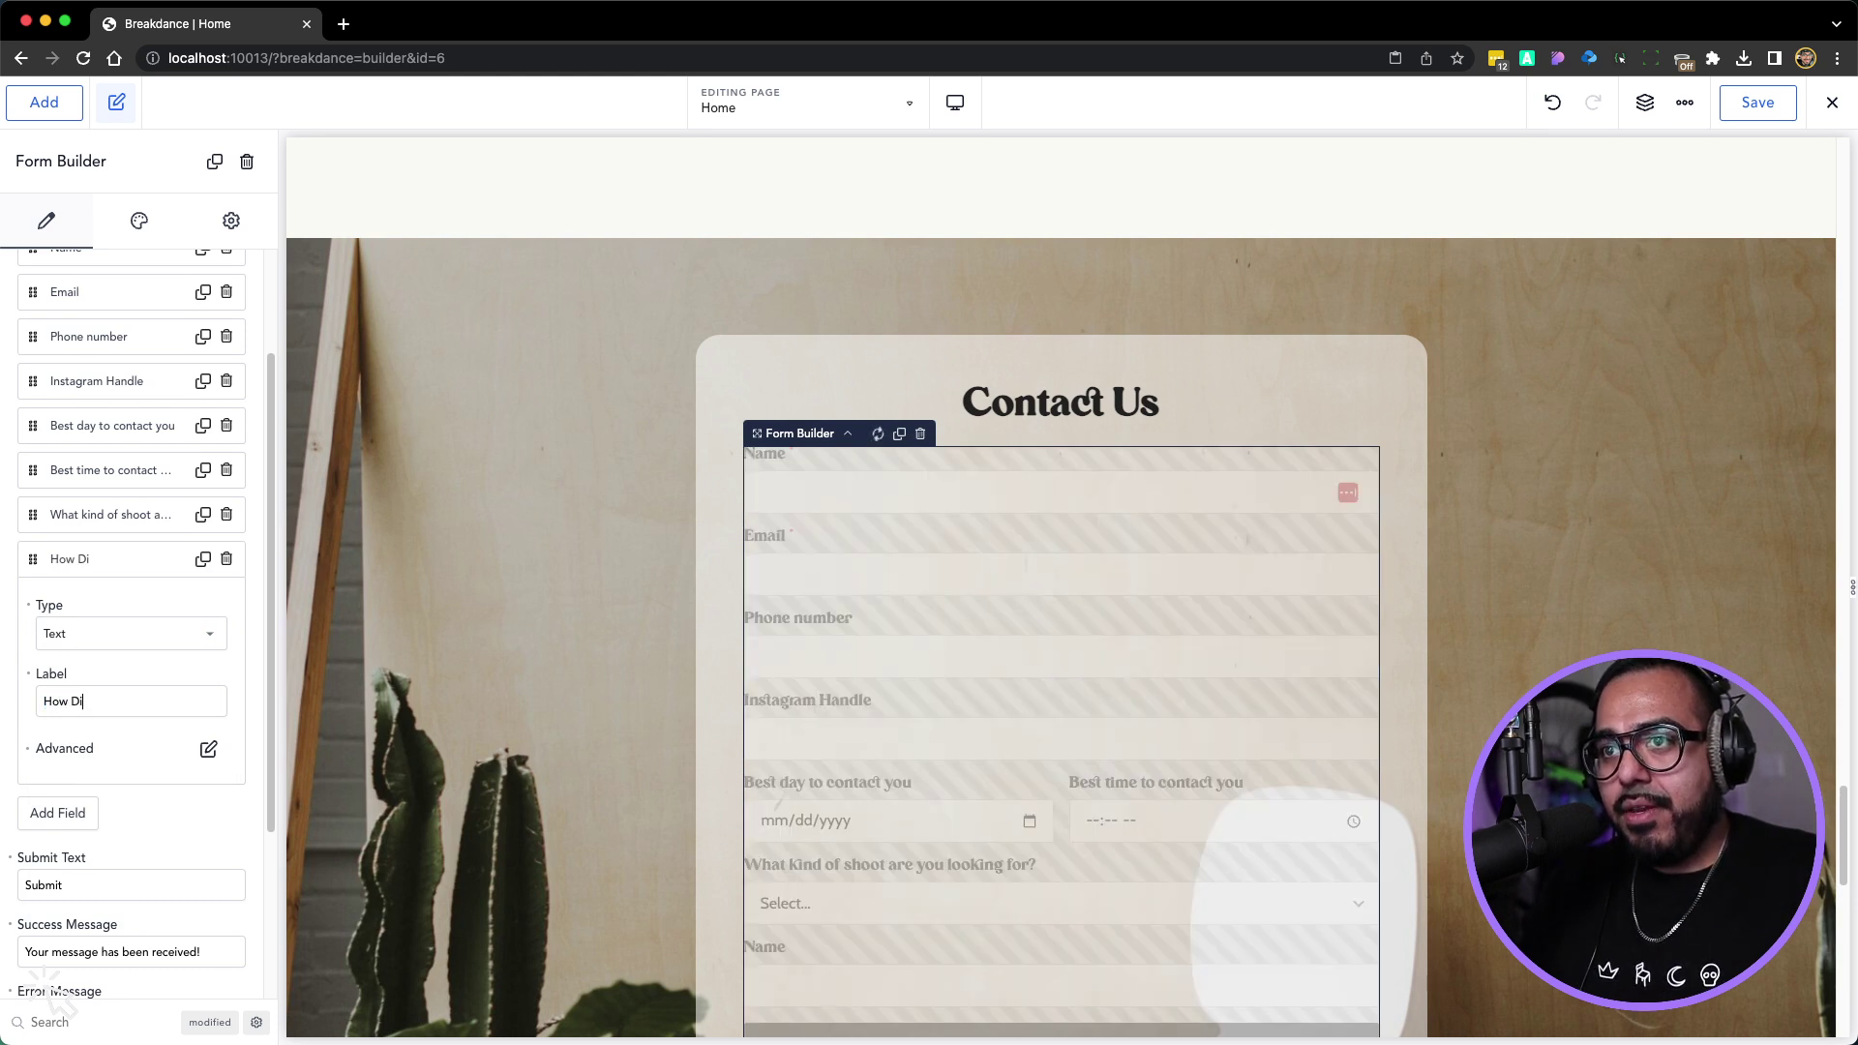
pyautogui.write(' did you hear about me?')
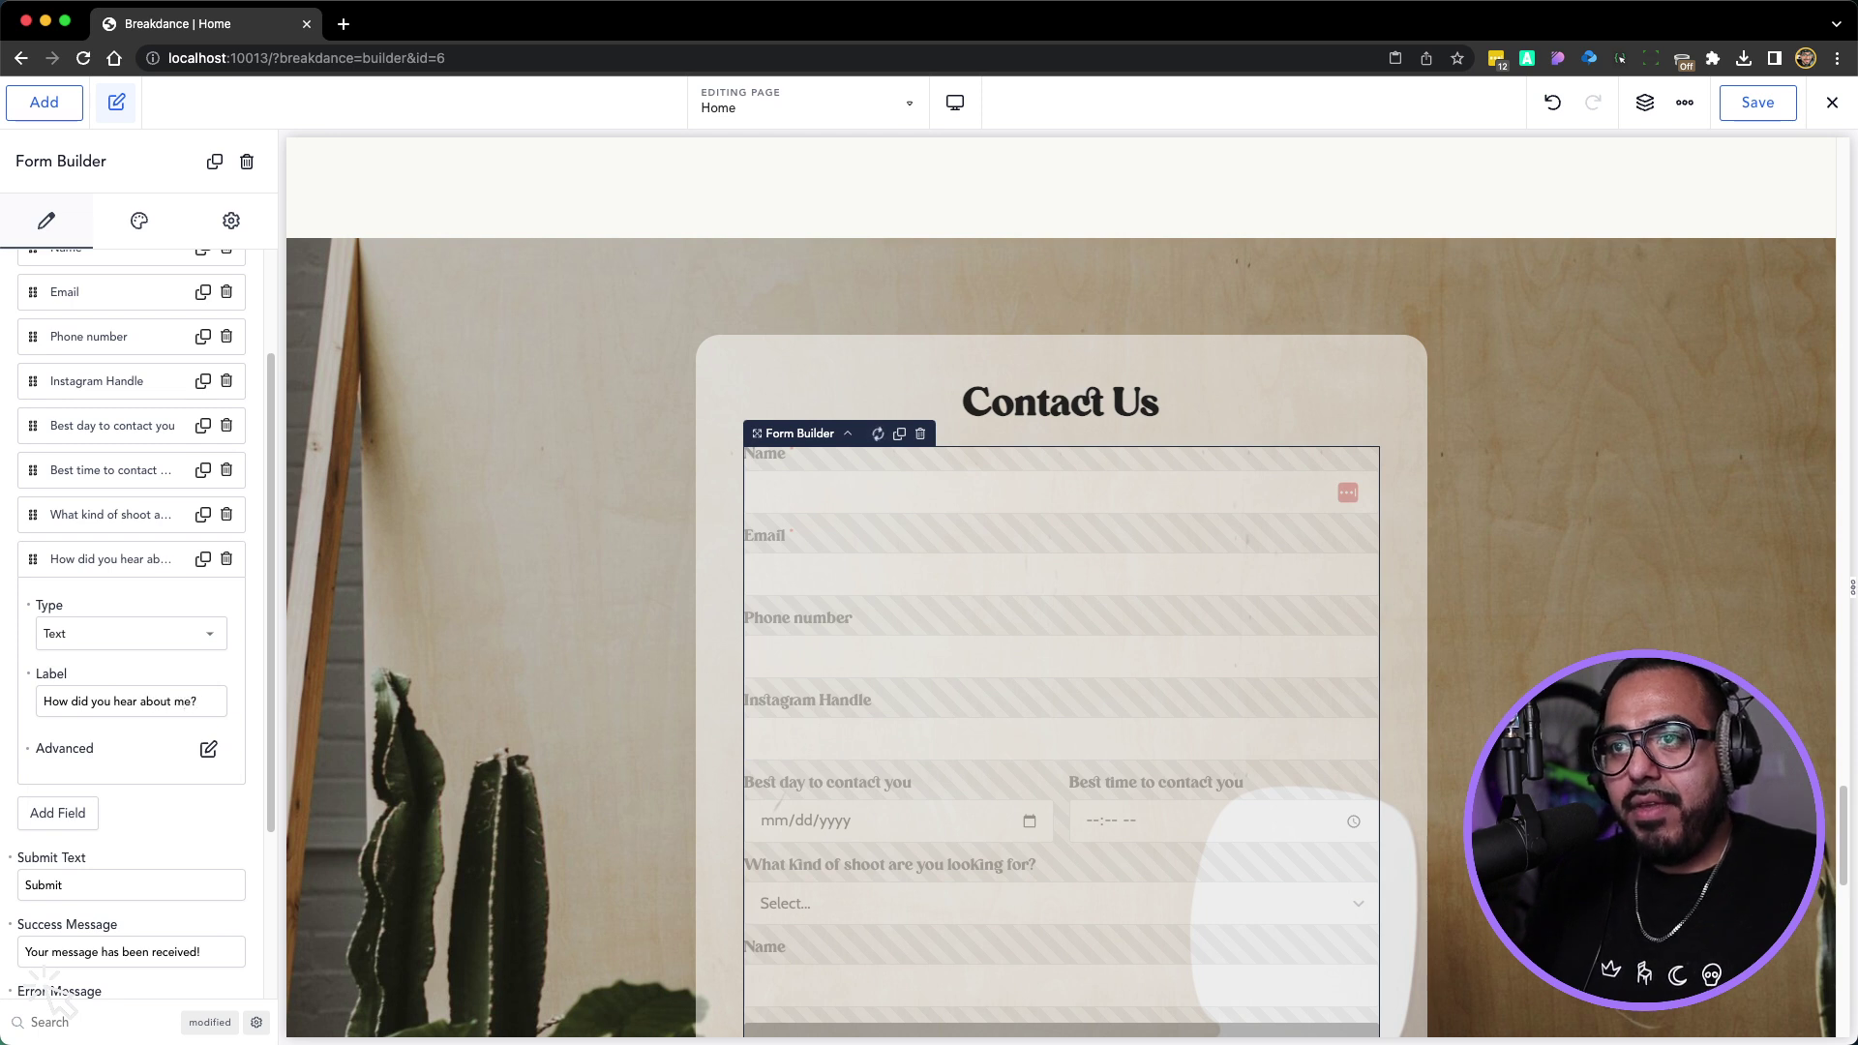
pyautogui.click(90, 559)
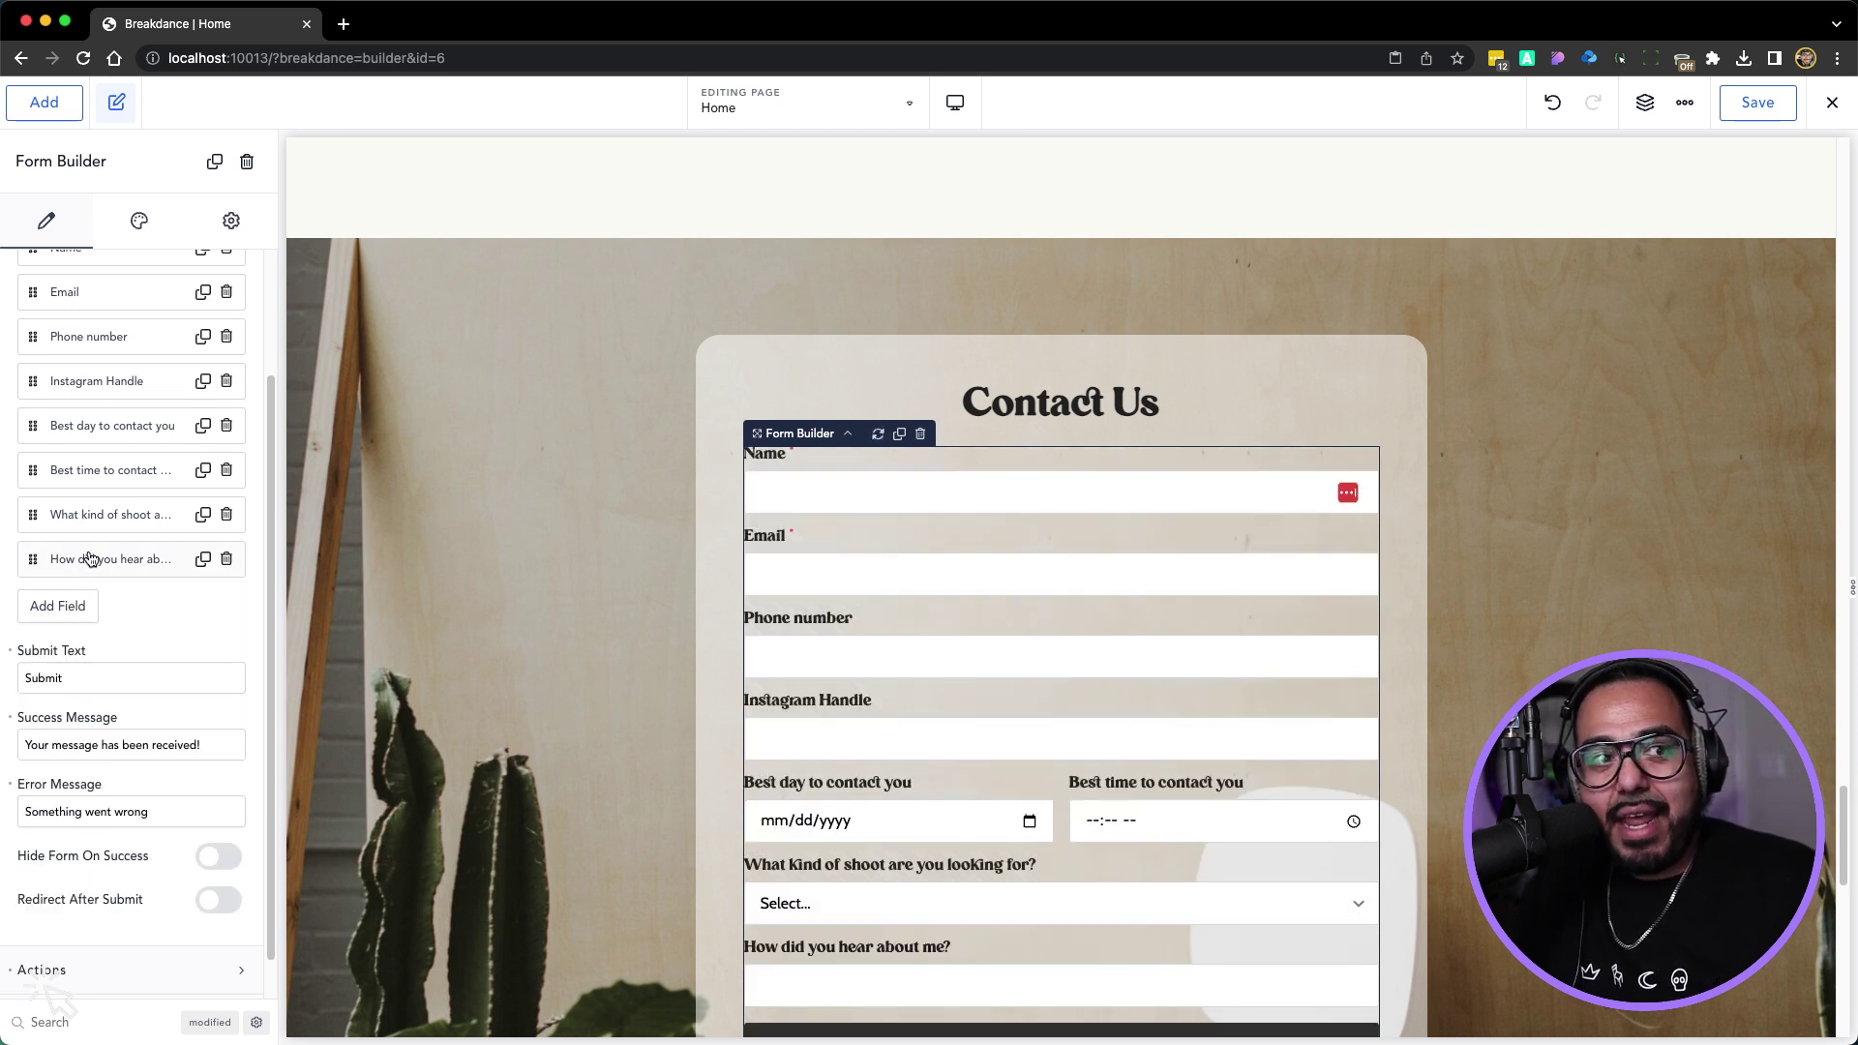
pyautogui.click(64, 606)
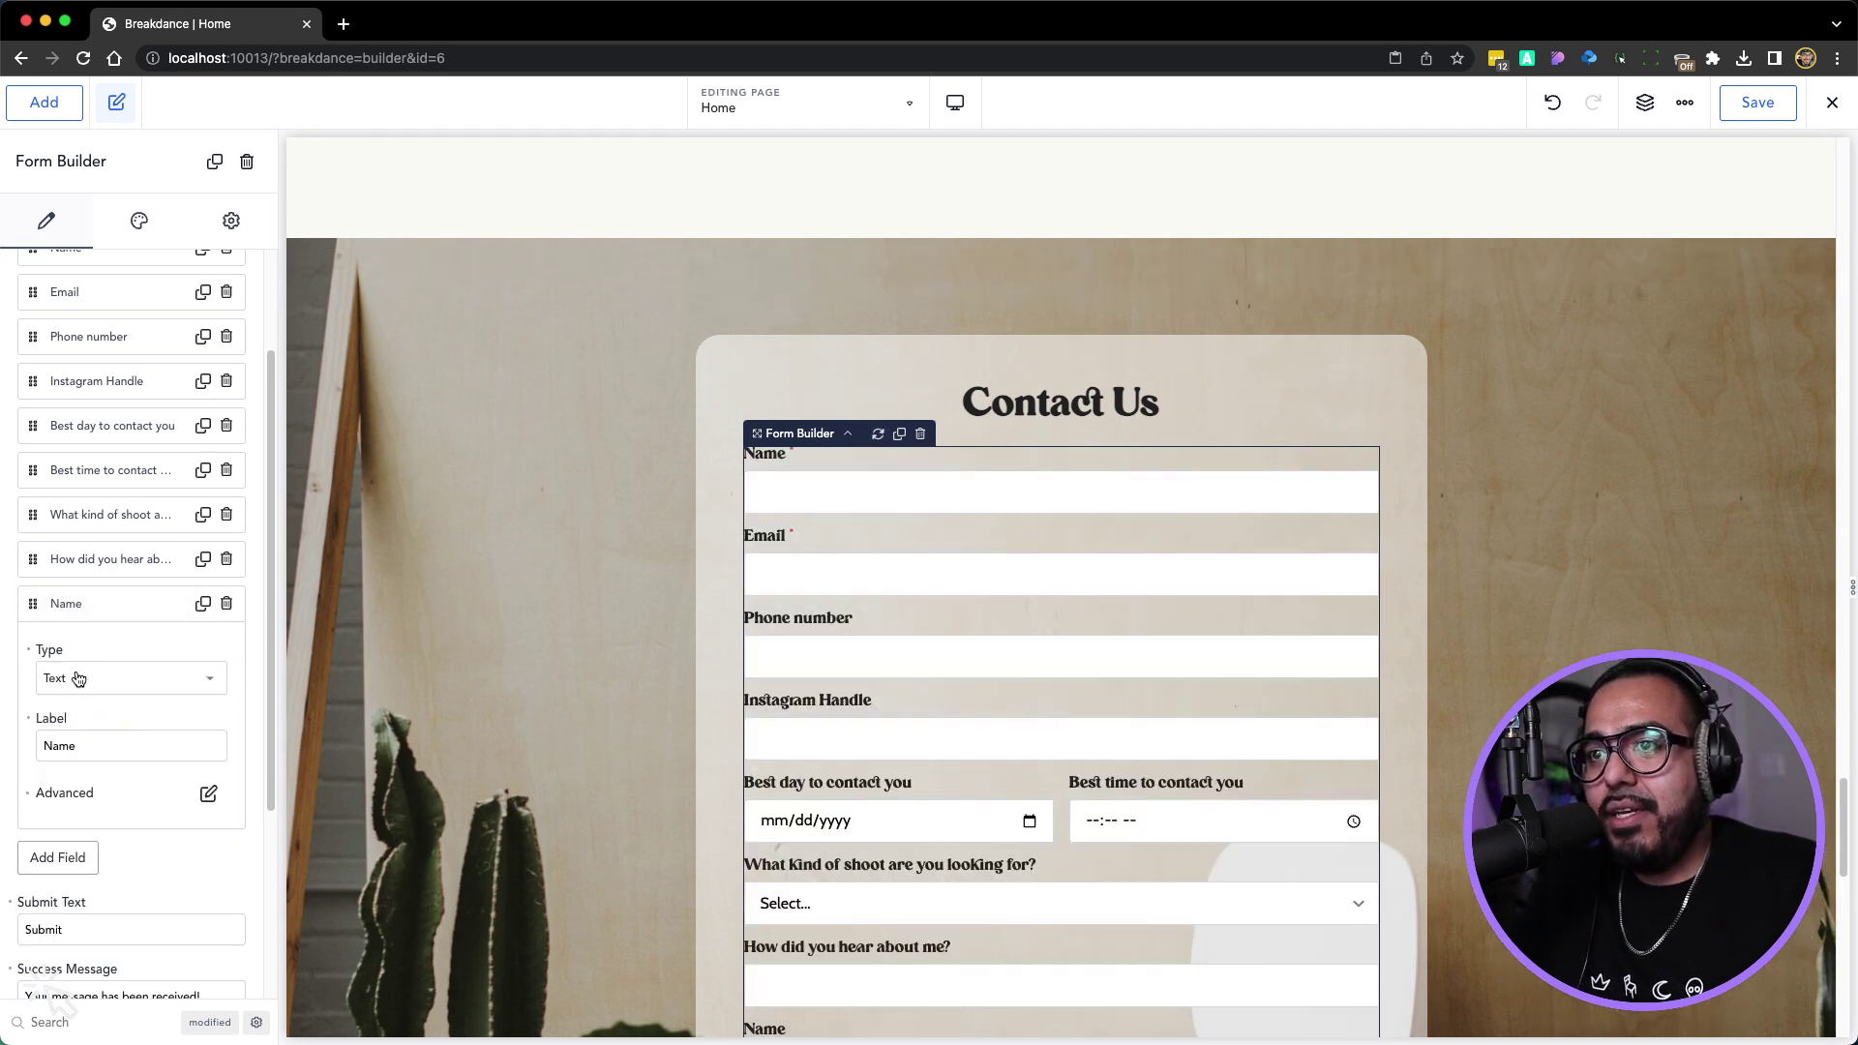
# Make the newest field a Textarea labelled 'Coment or Message' and select the surrounding section
pyautogui.scroll(-4, 801, 837)
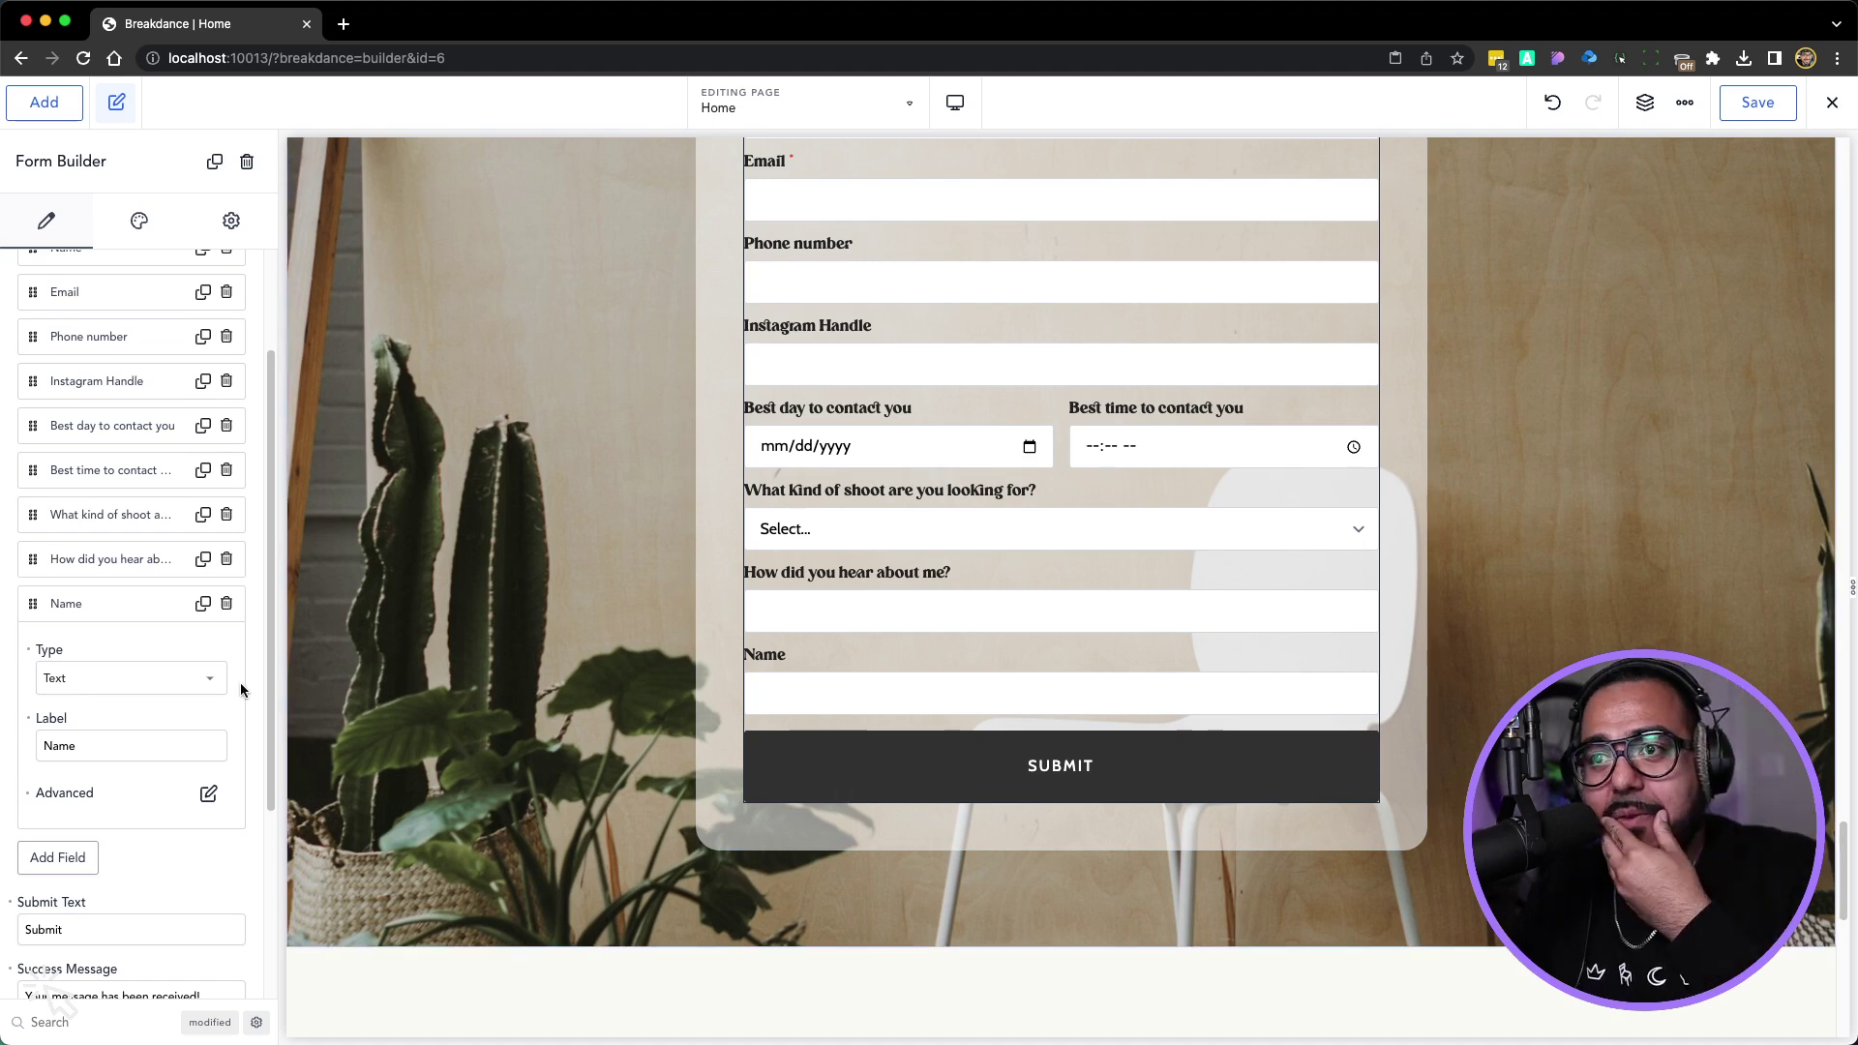
pyautogui.click(83, 682)
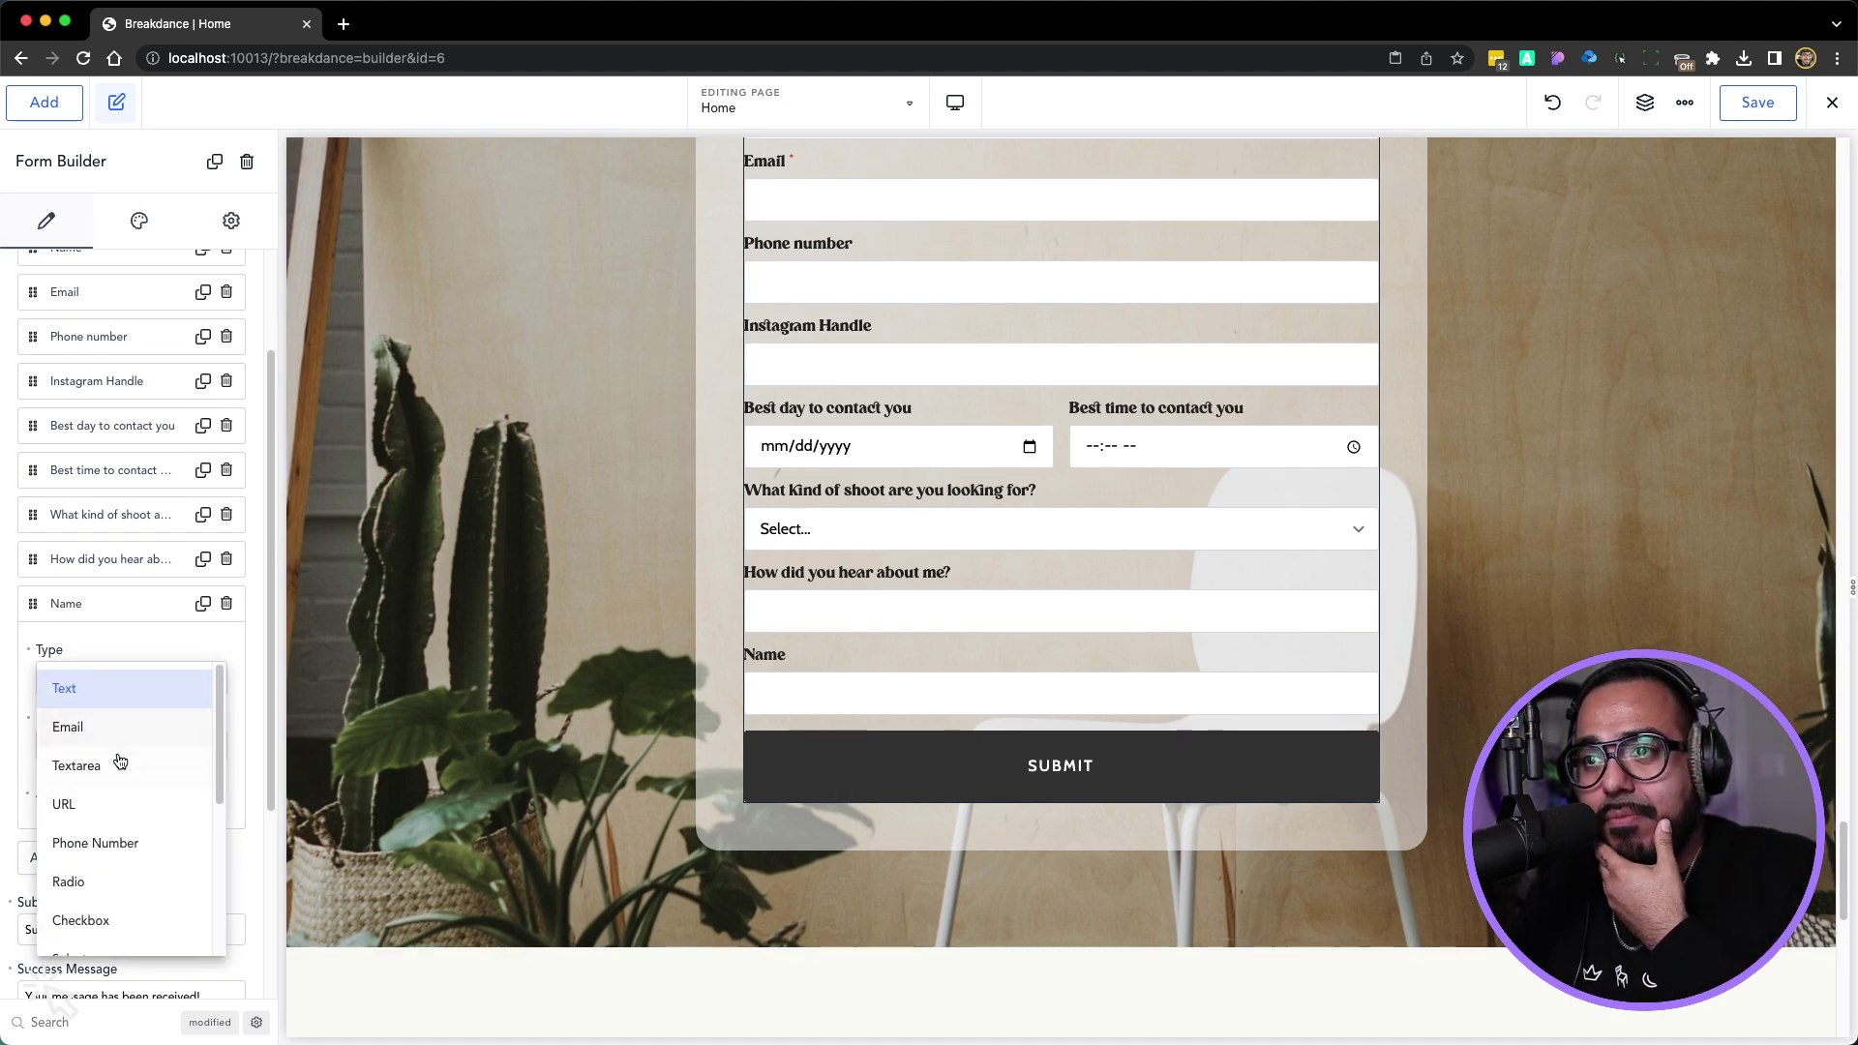
pyautogui.click(117, 764)
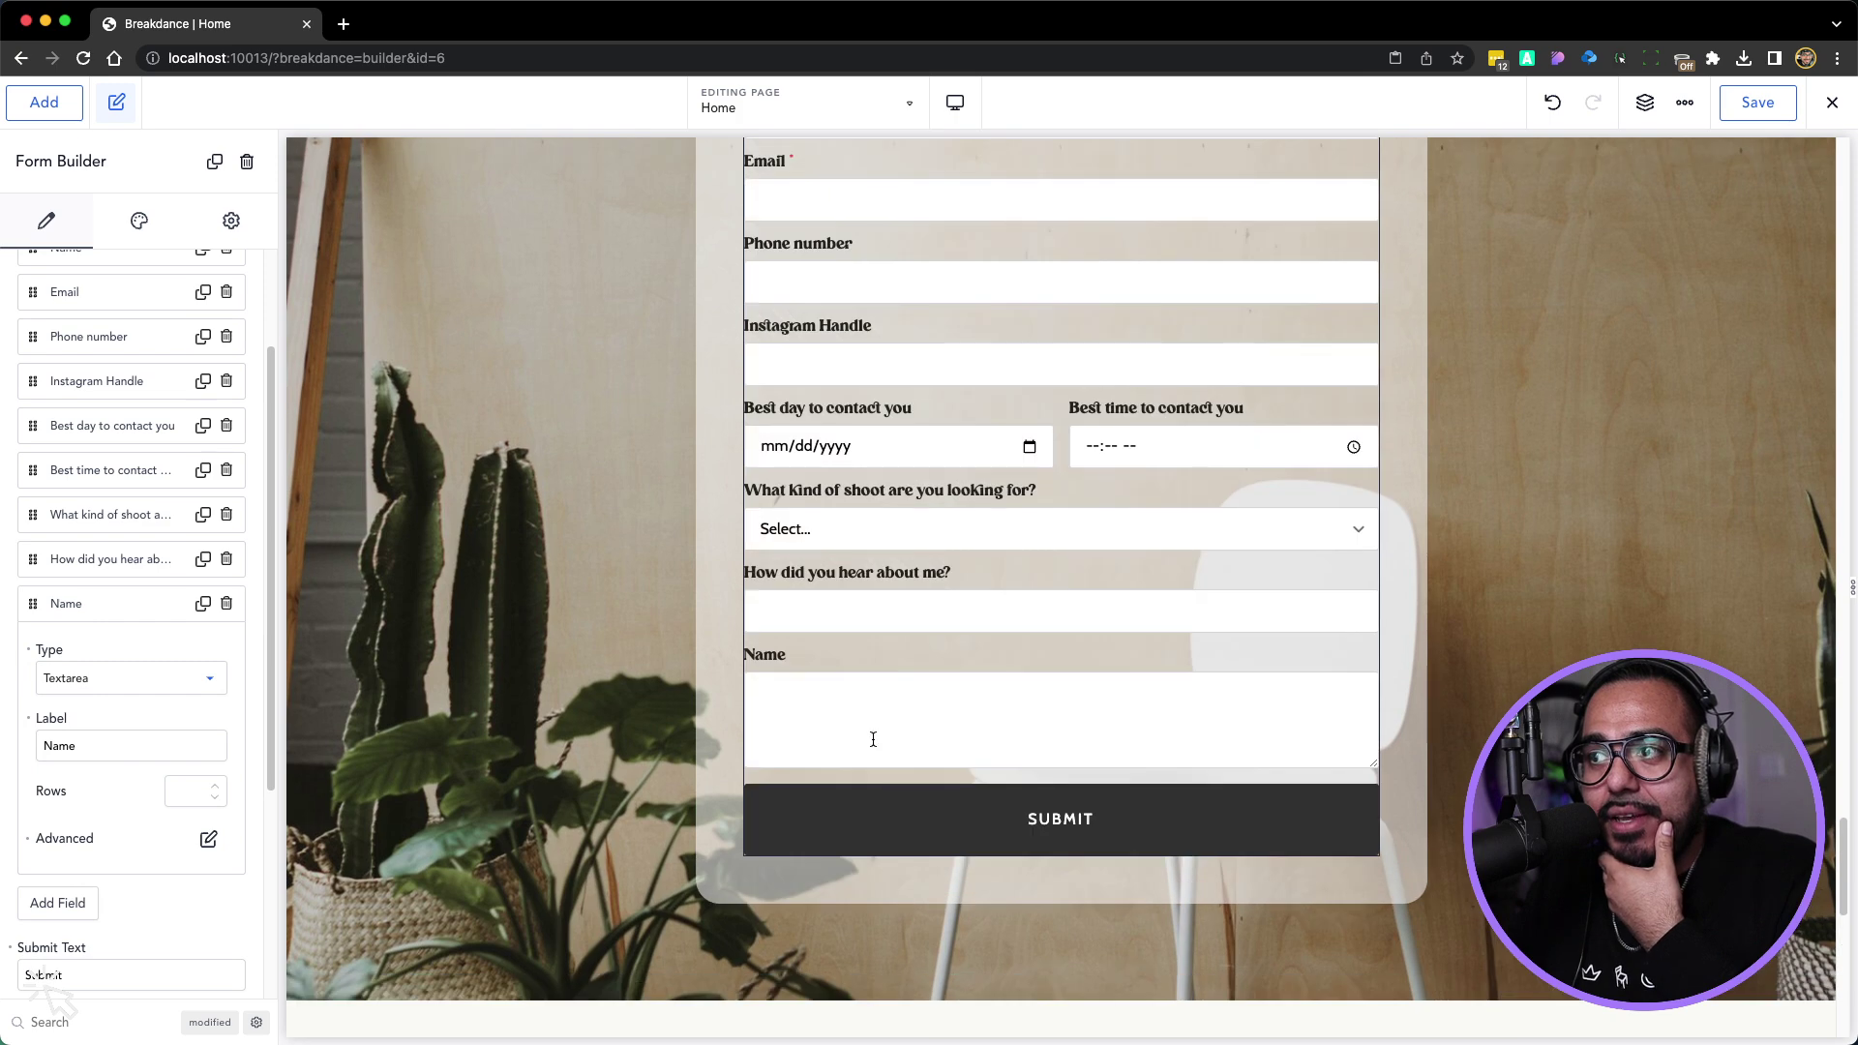
pyautogui.doubleClick(91, 750)
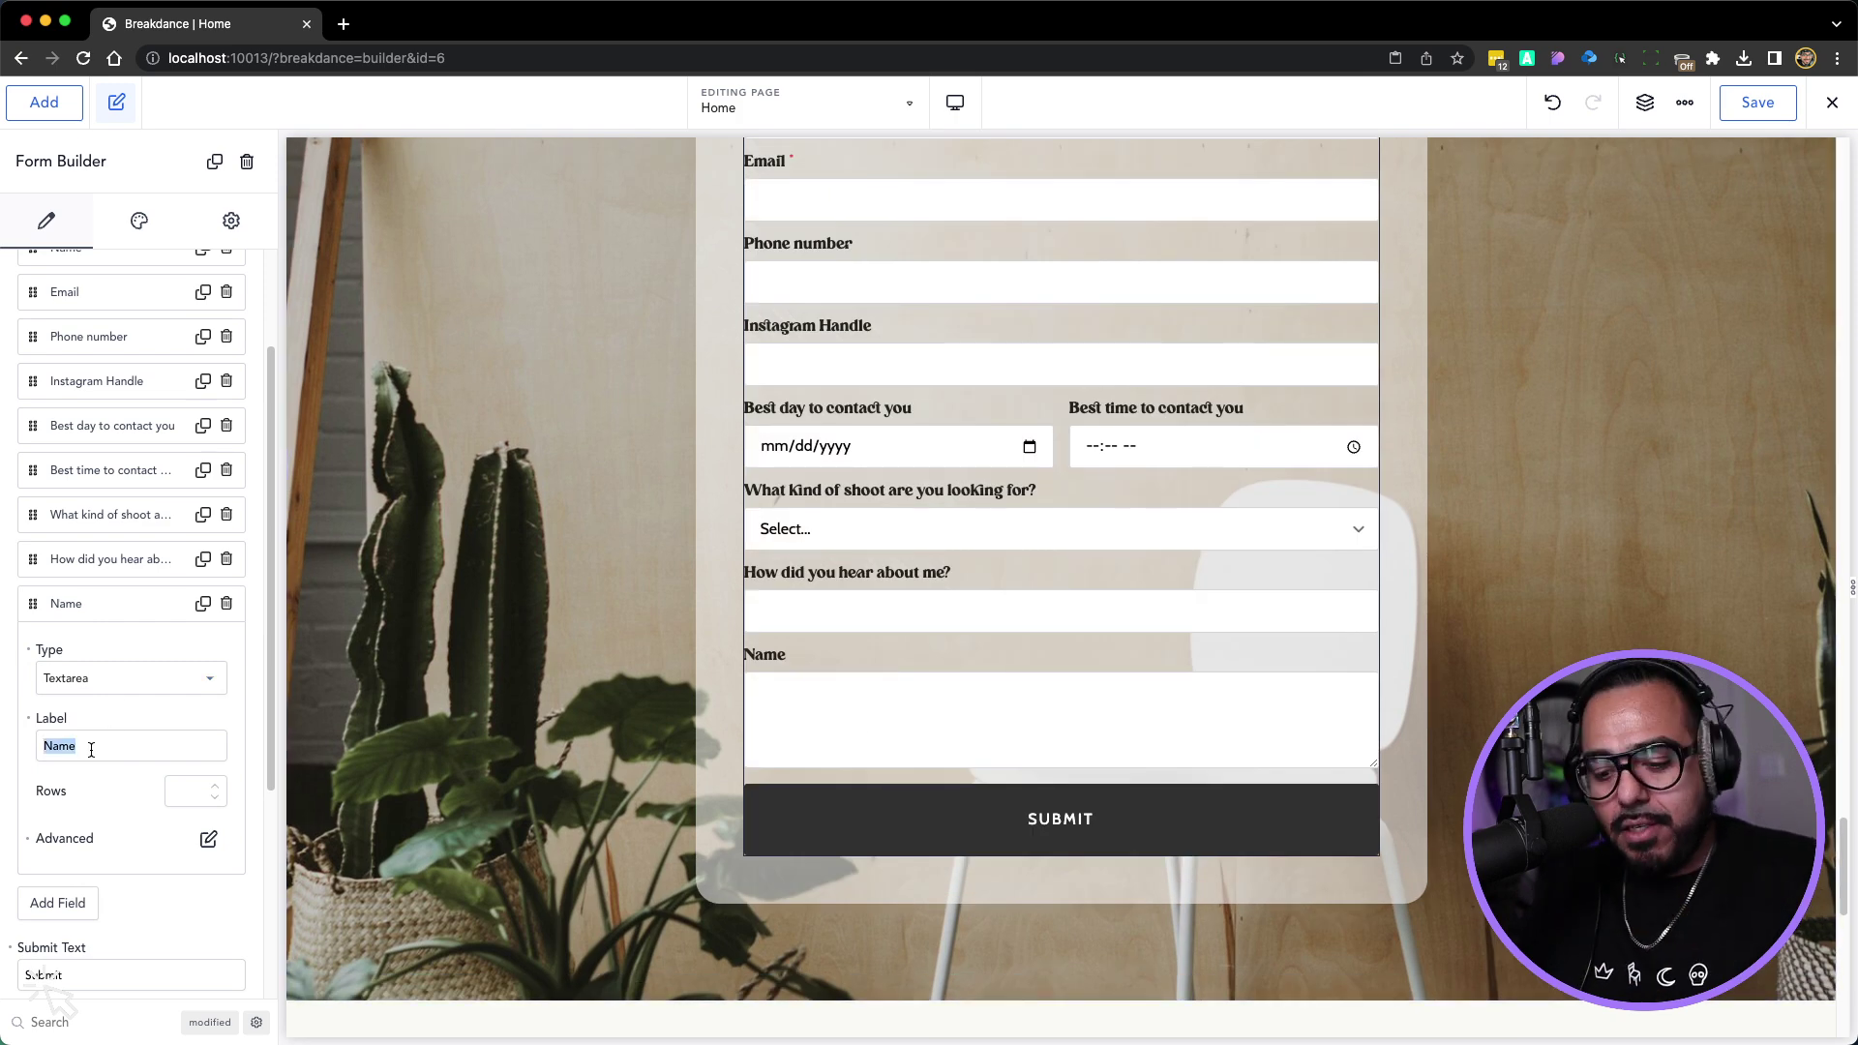
pyautogui.write('Coment or Message')
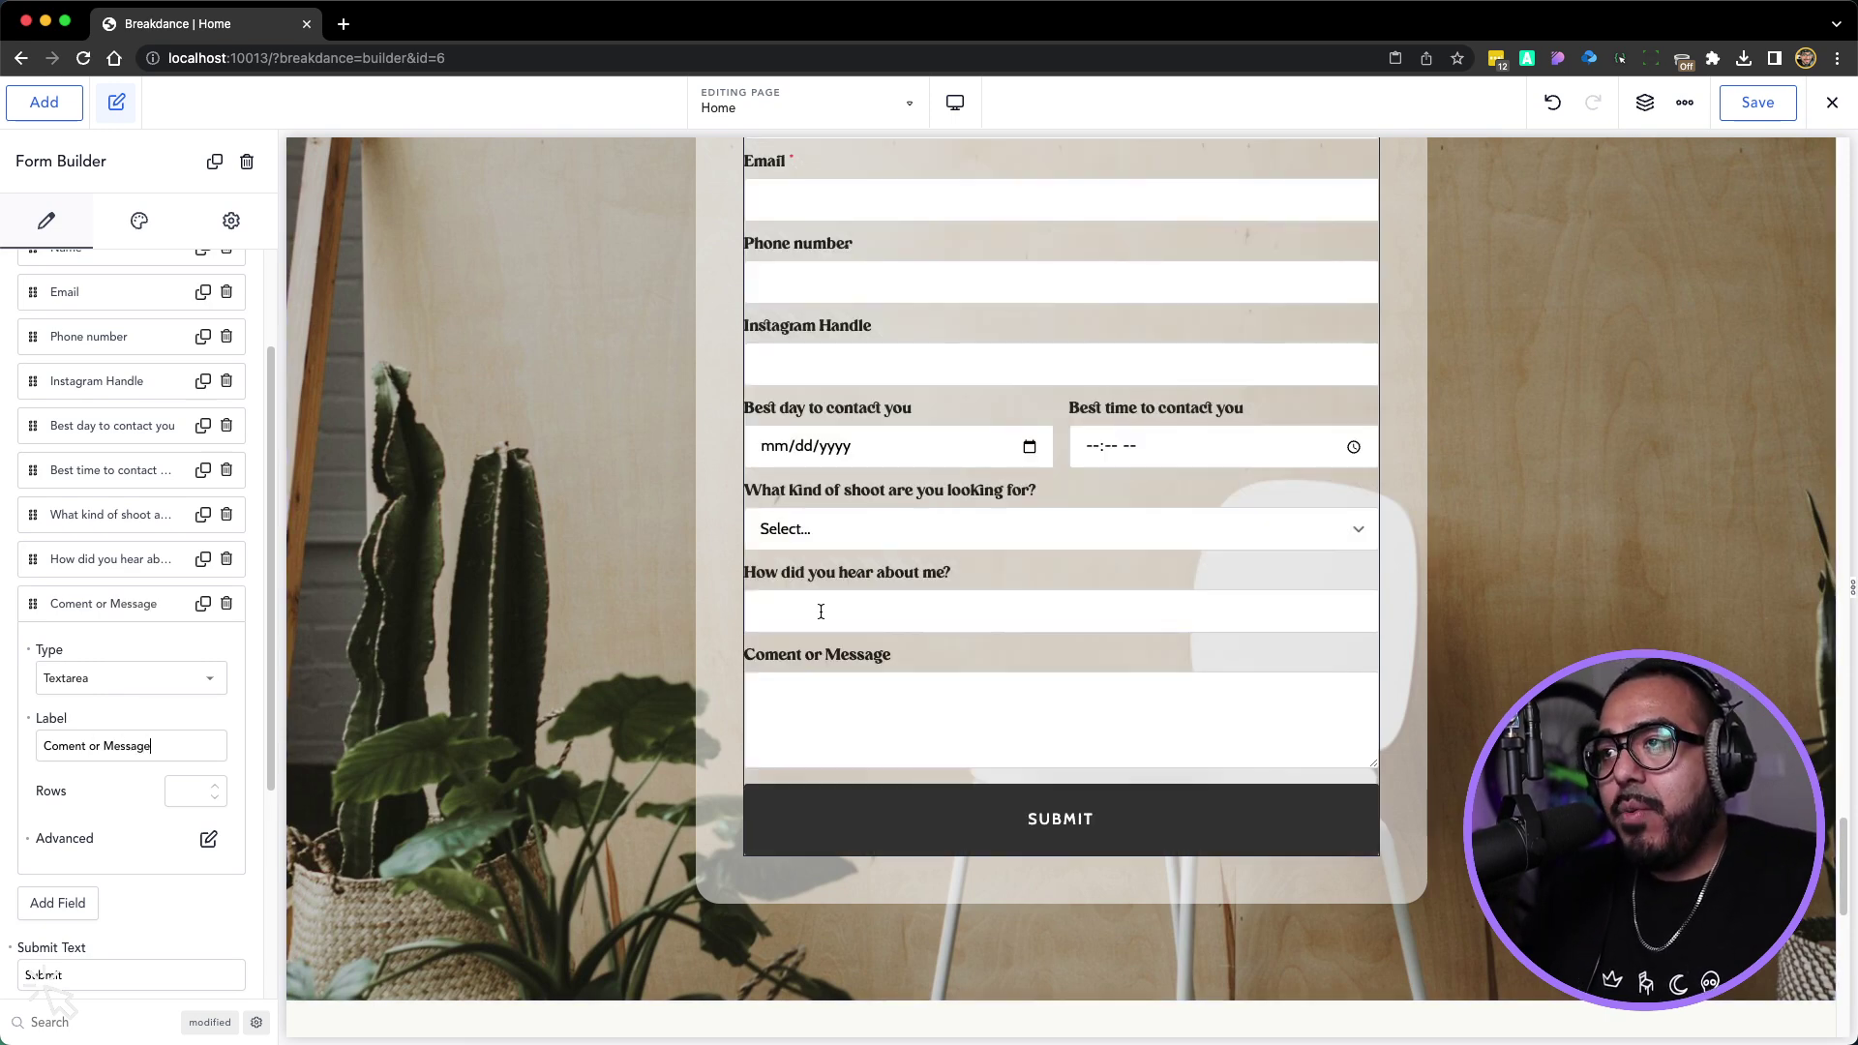
pyautogui.scroll(4, 821, 609)
pyautogui.click(675, 620)
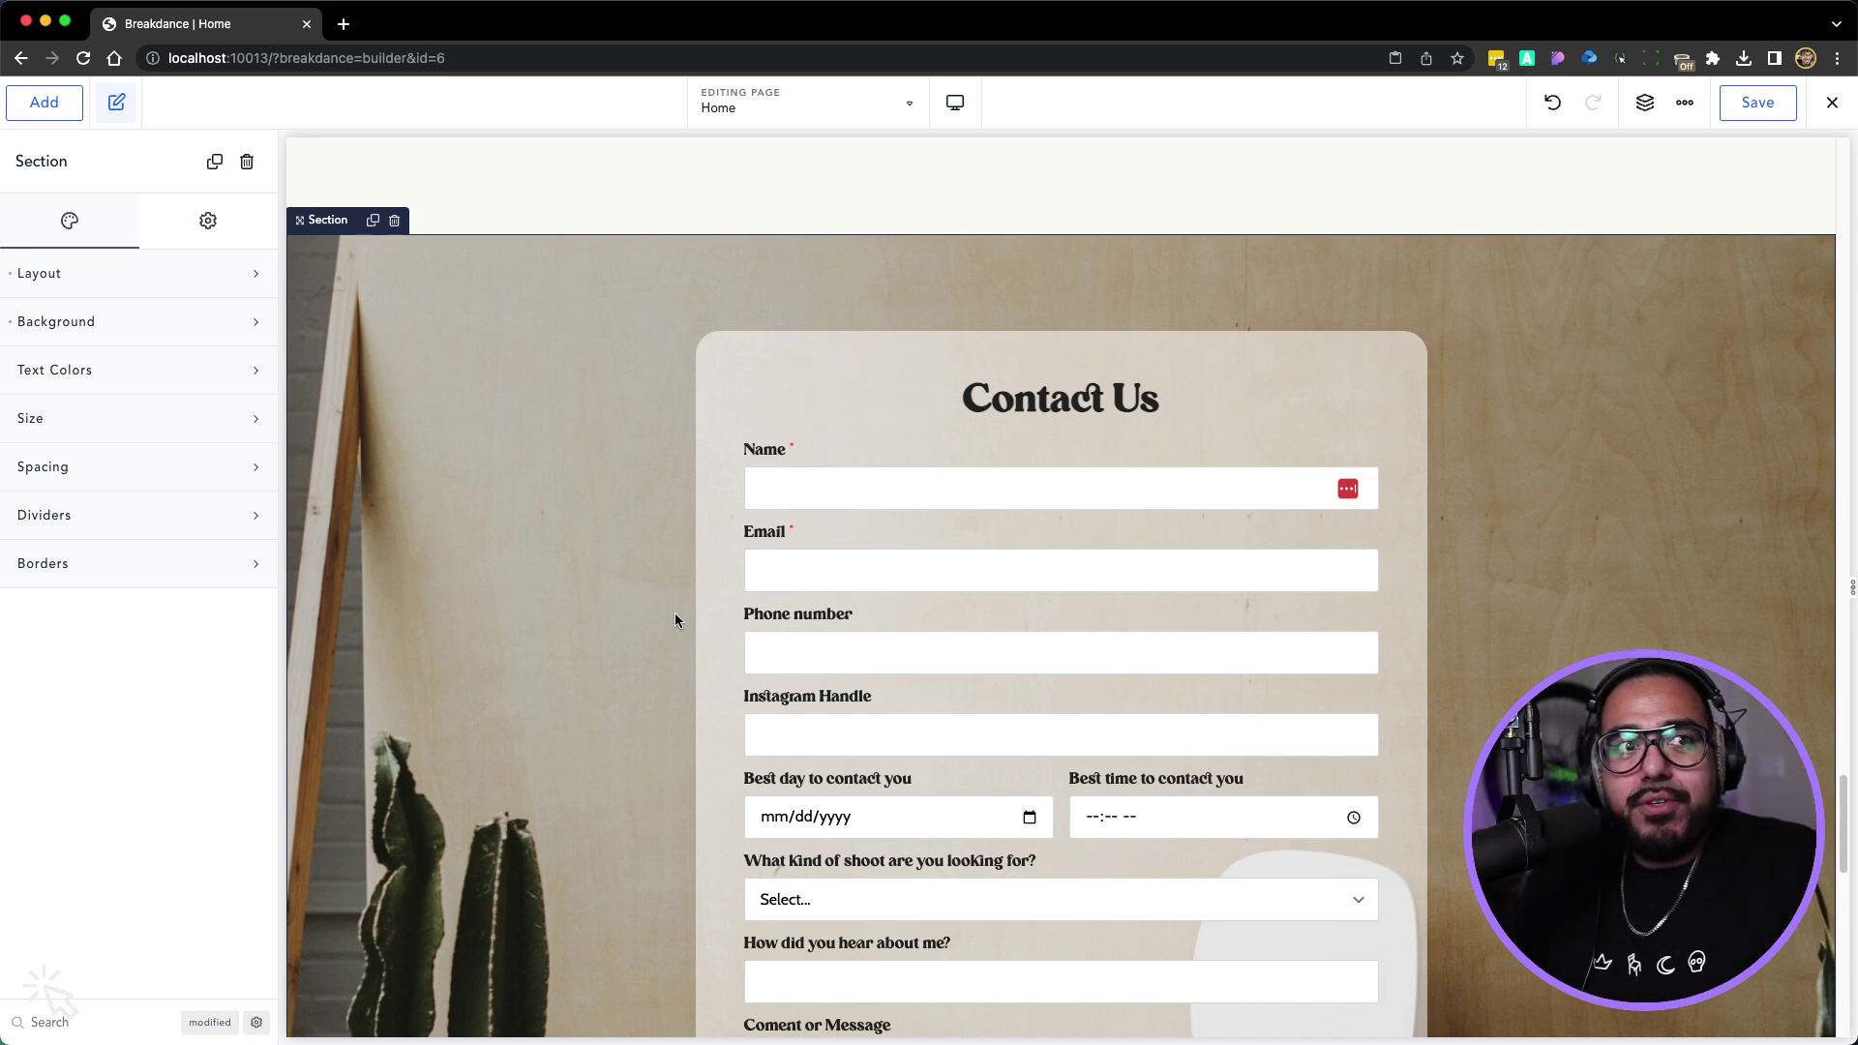
# Scroll the canvas to review the complete Contact Us form
pyautogui.scroll(-6, 797, 619)
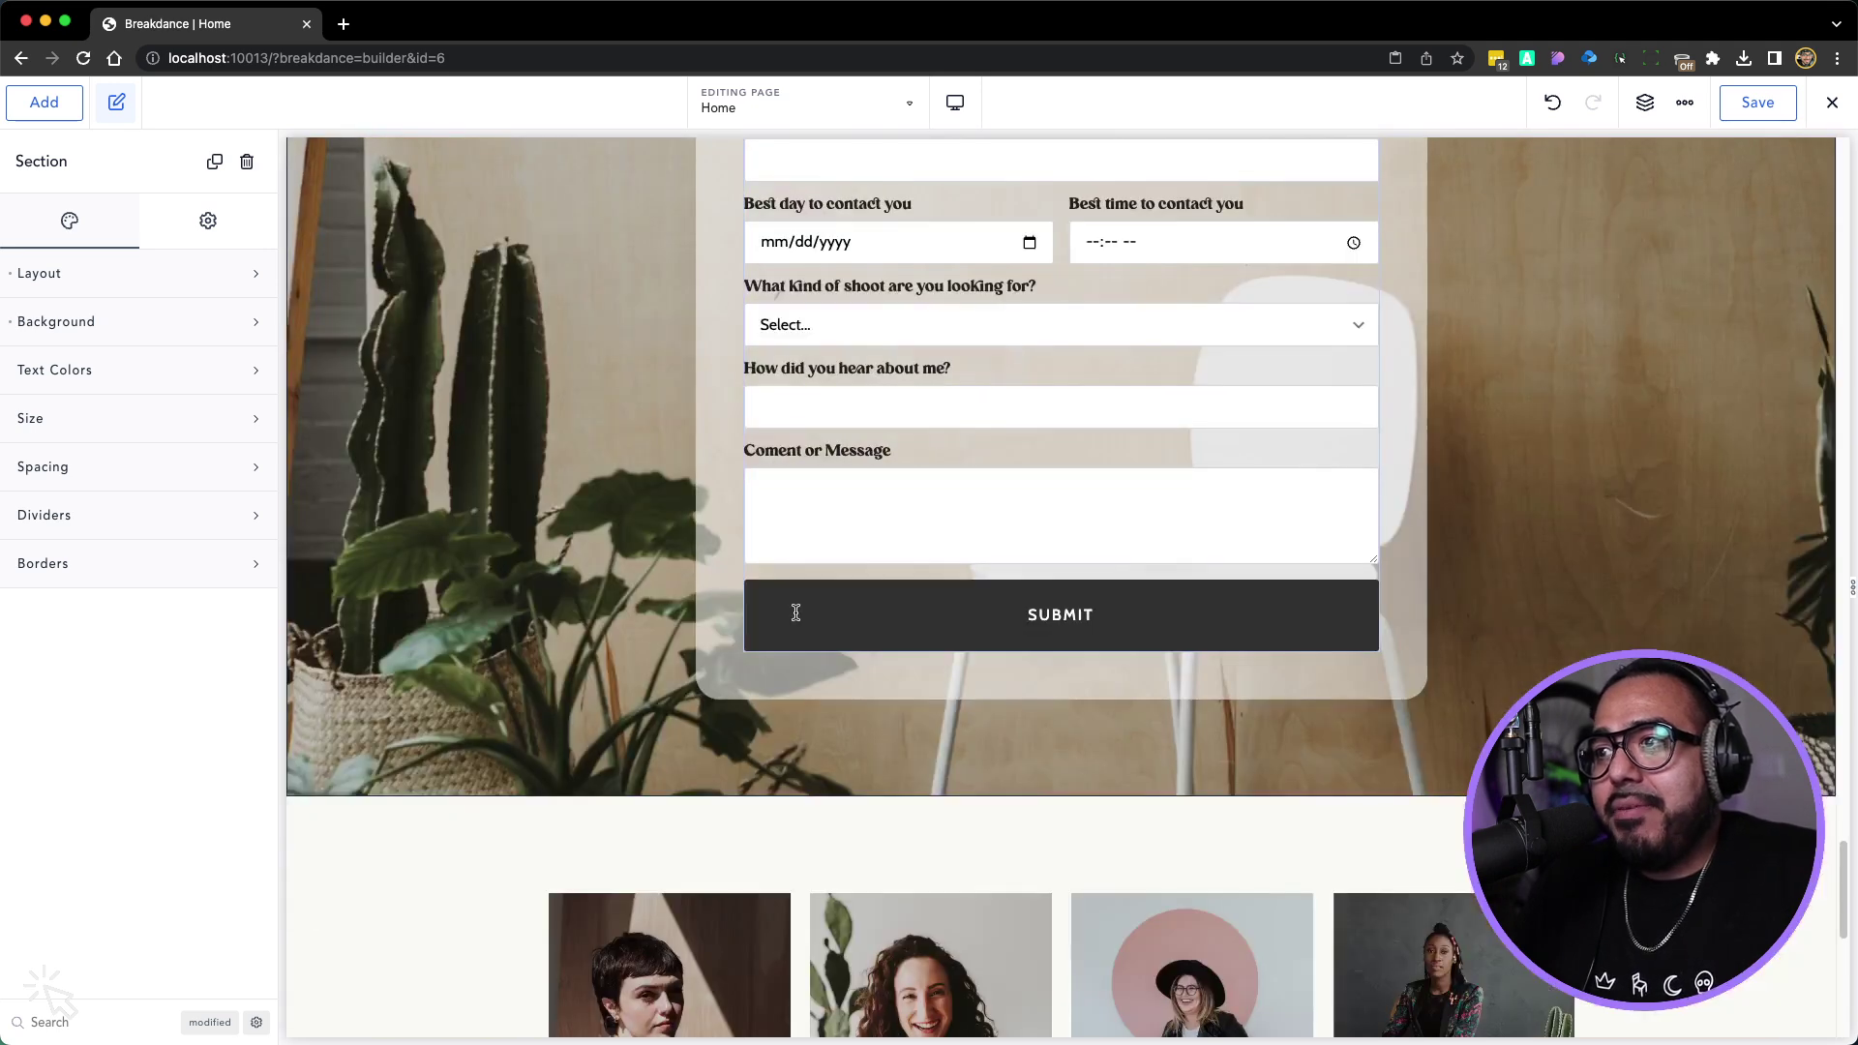
pyautogui.scroll(5, 797, 619)
# Review the Contact Us form card's Container padding values, then close the padding settings
pyautogui.click(758, 329)
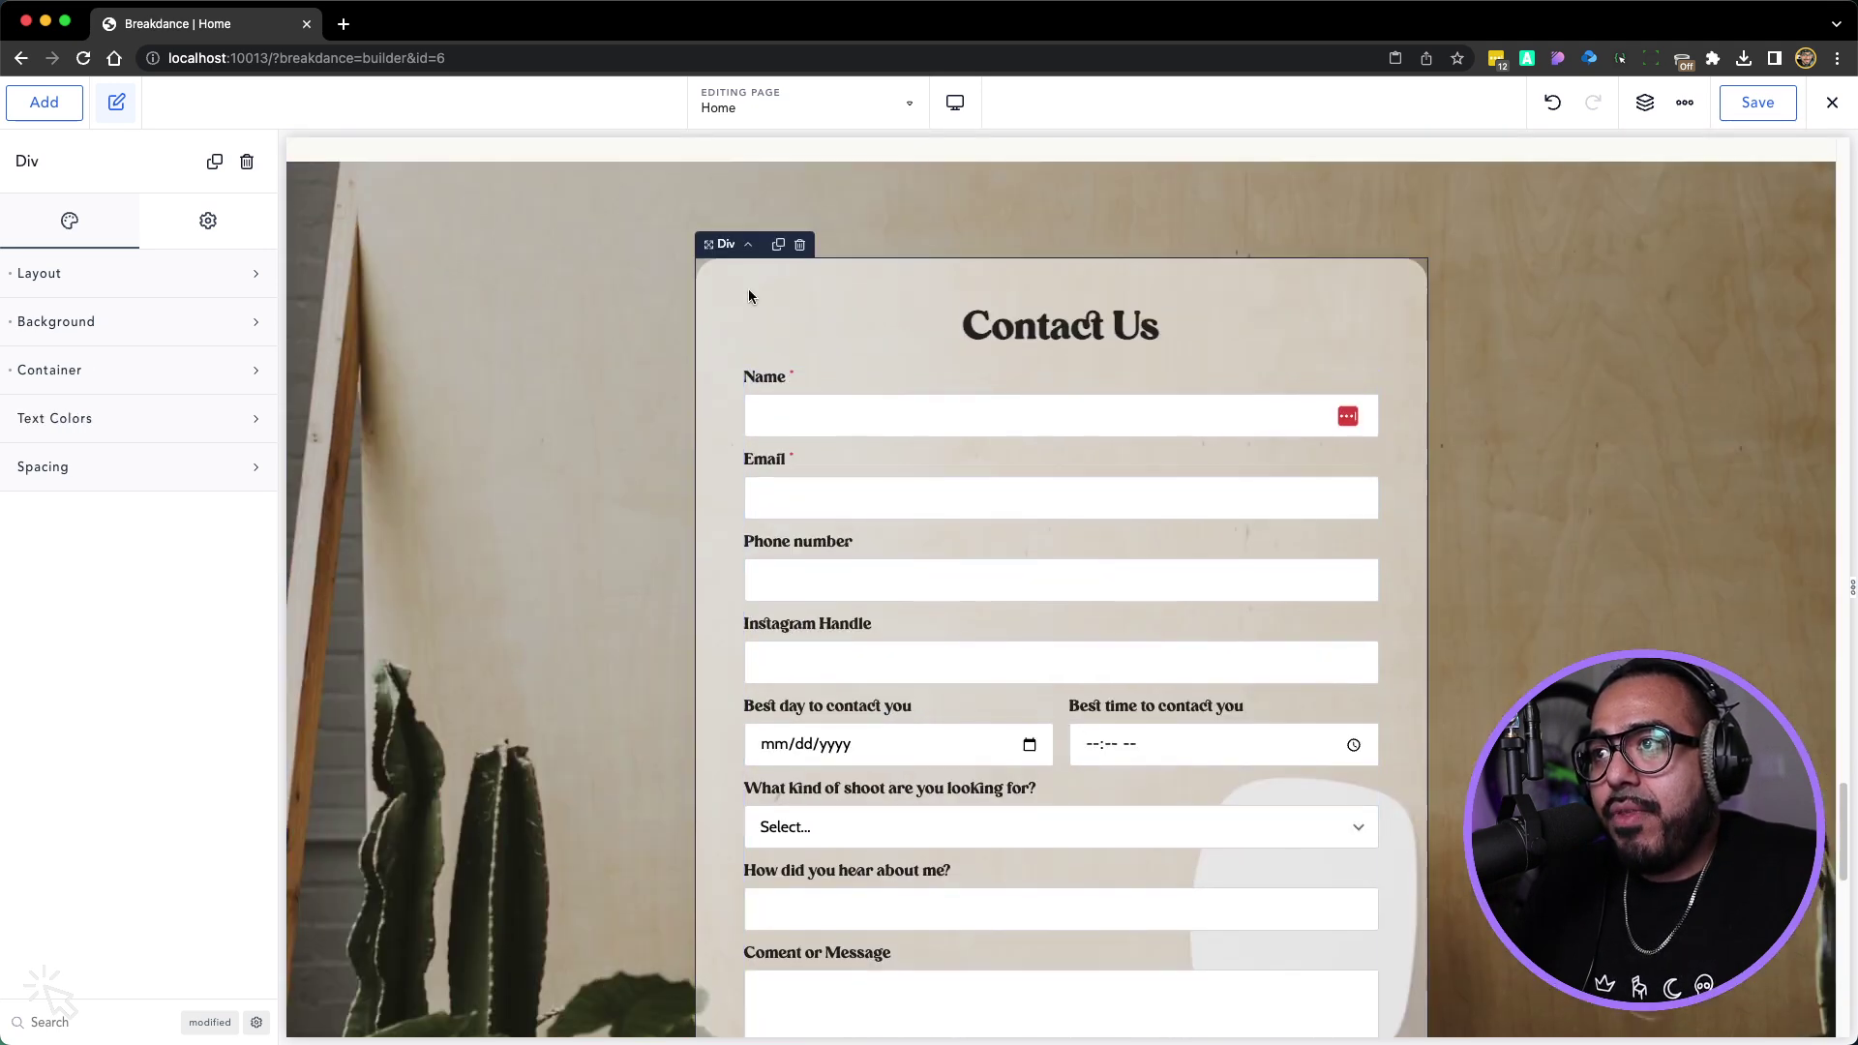
pyautogui.click(99, 369)
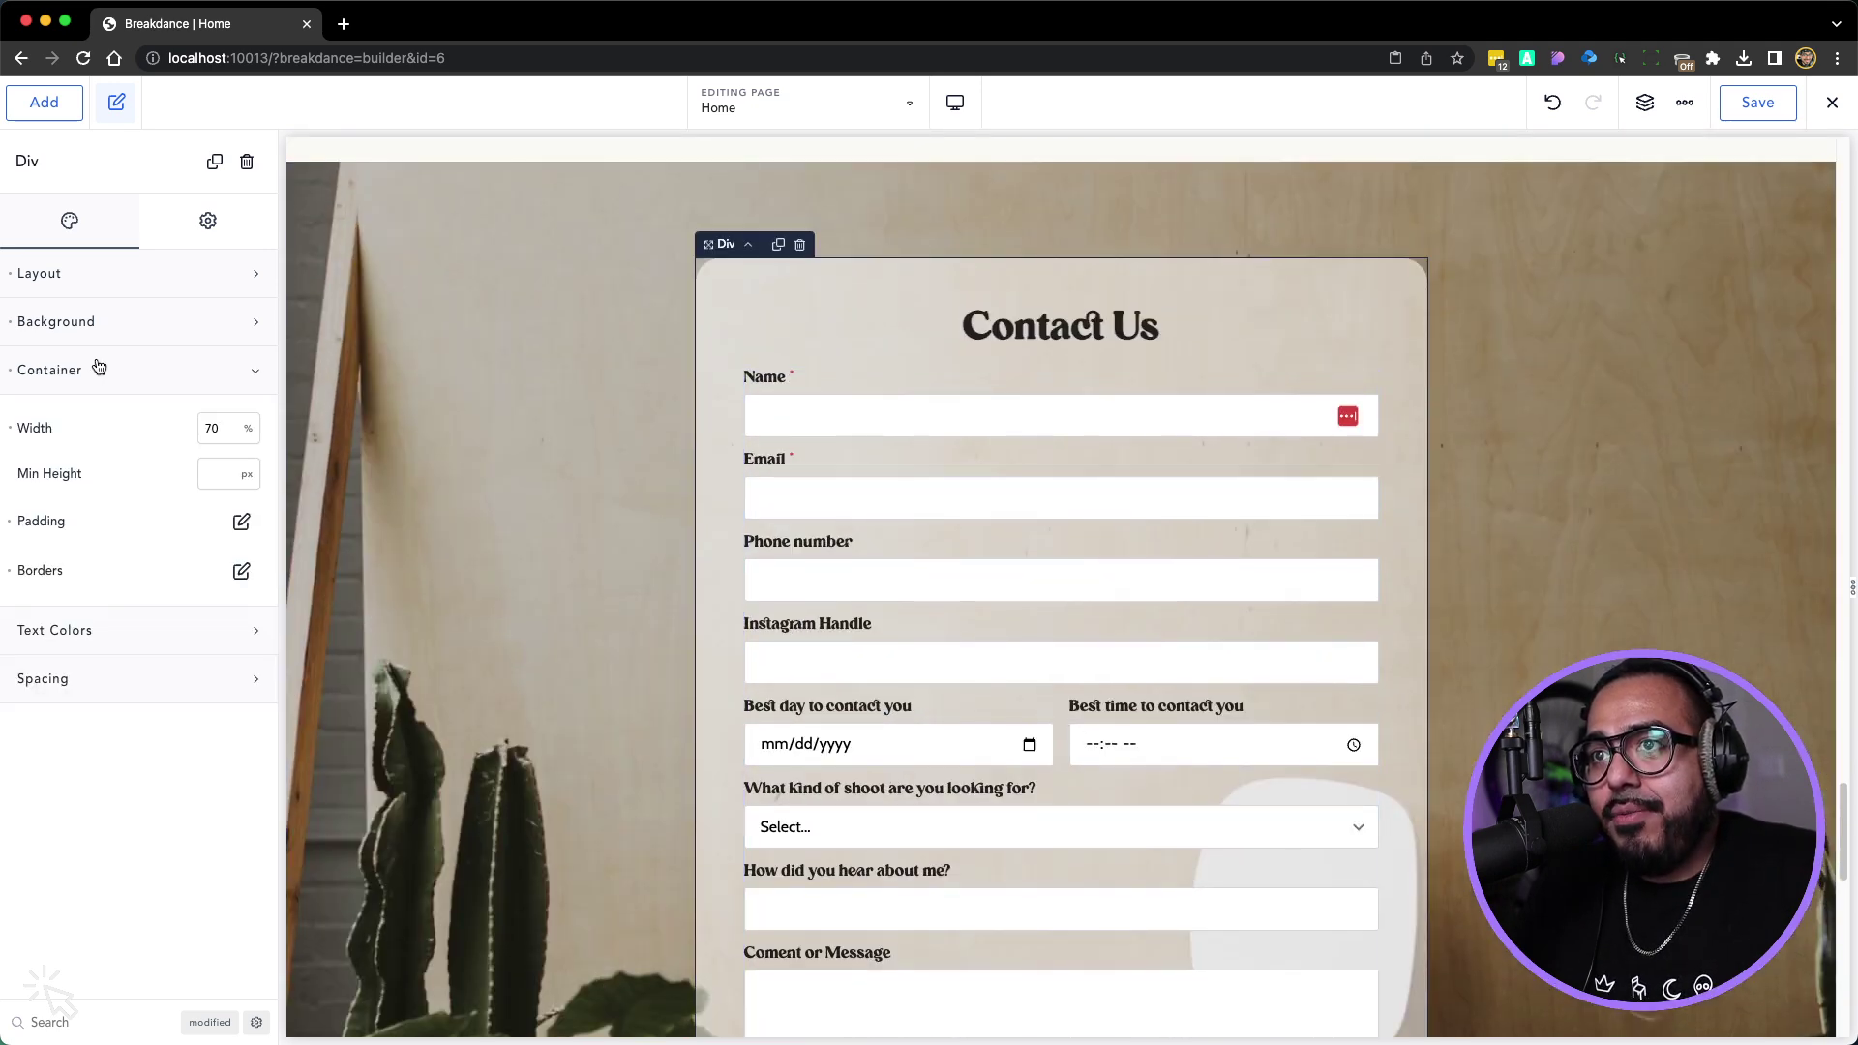
pyautogui.click(241, 521)
pyautogui.doubleClick(128, 640)
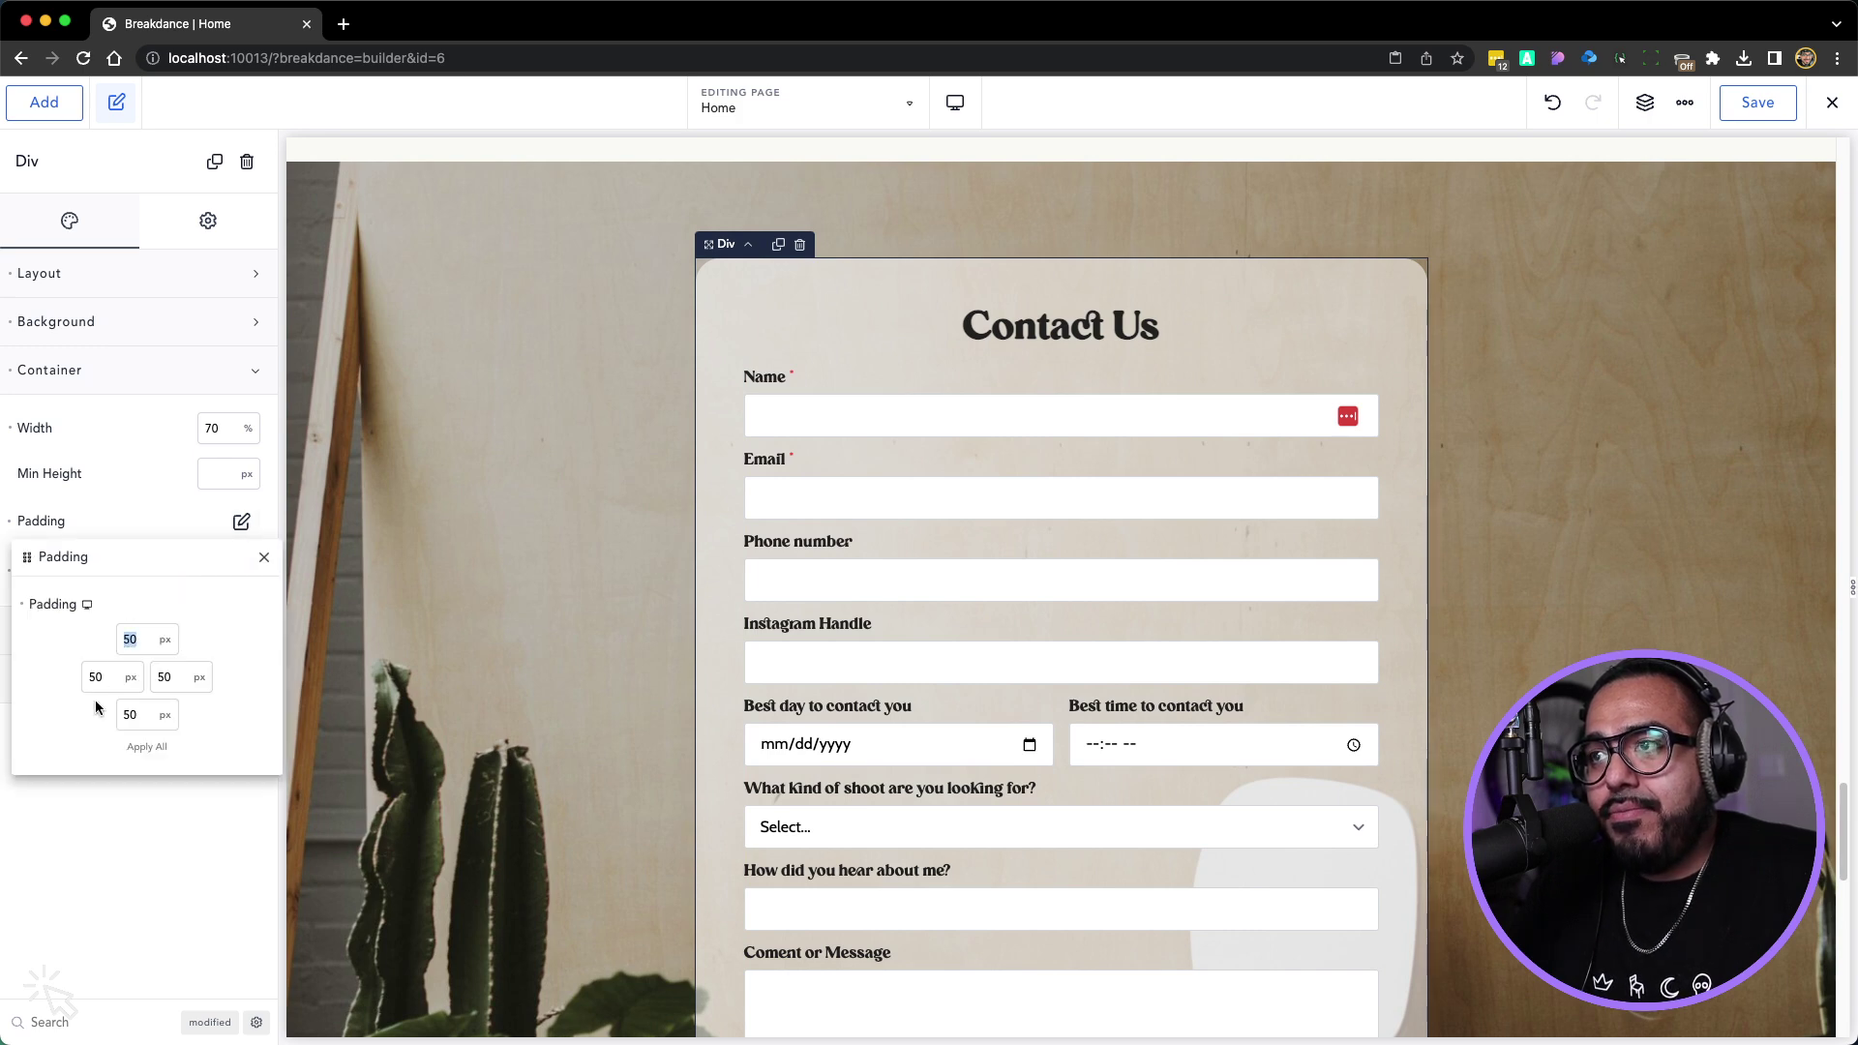
pyautogui.click(264, 558)
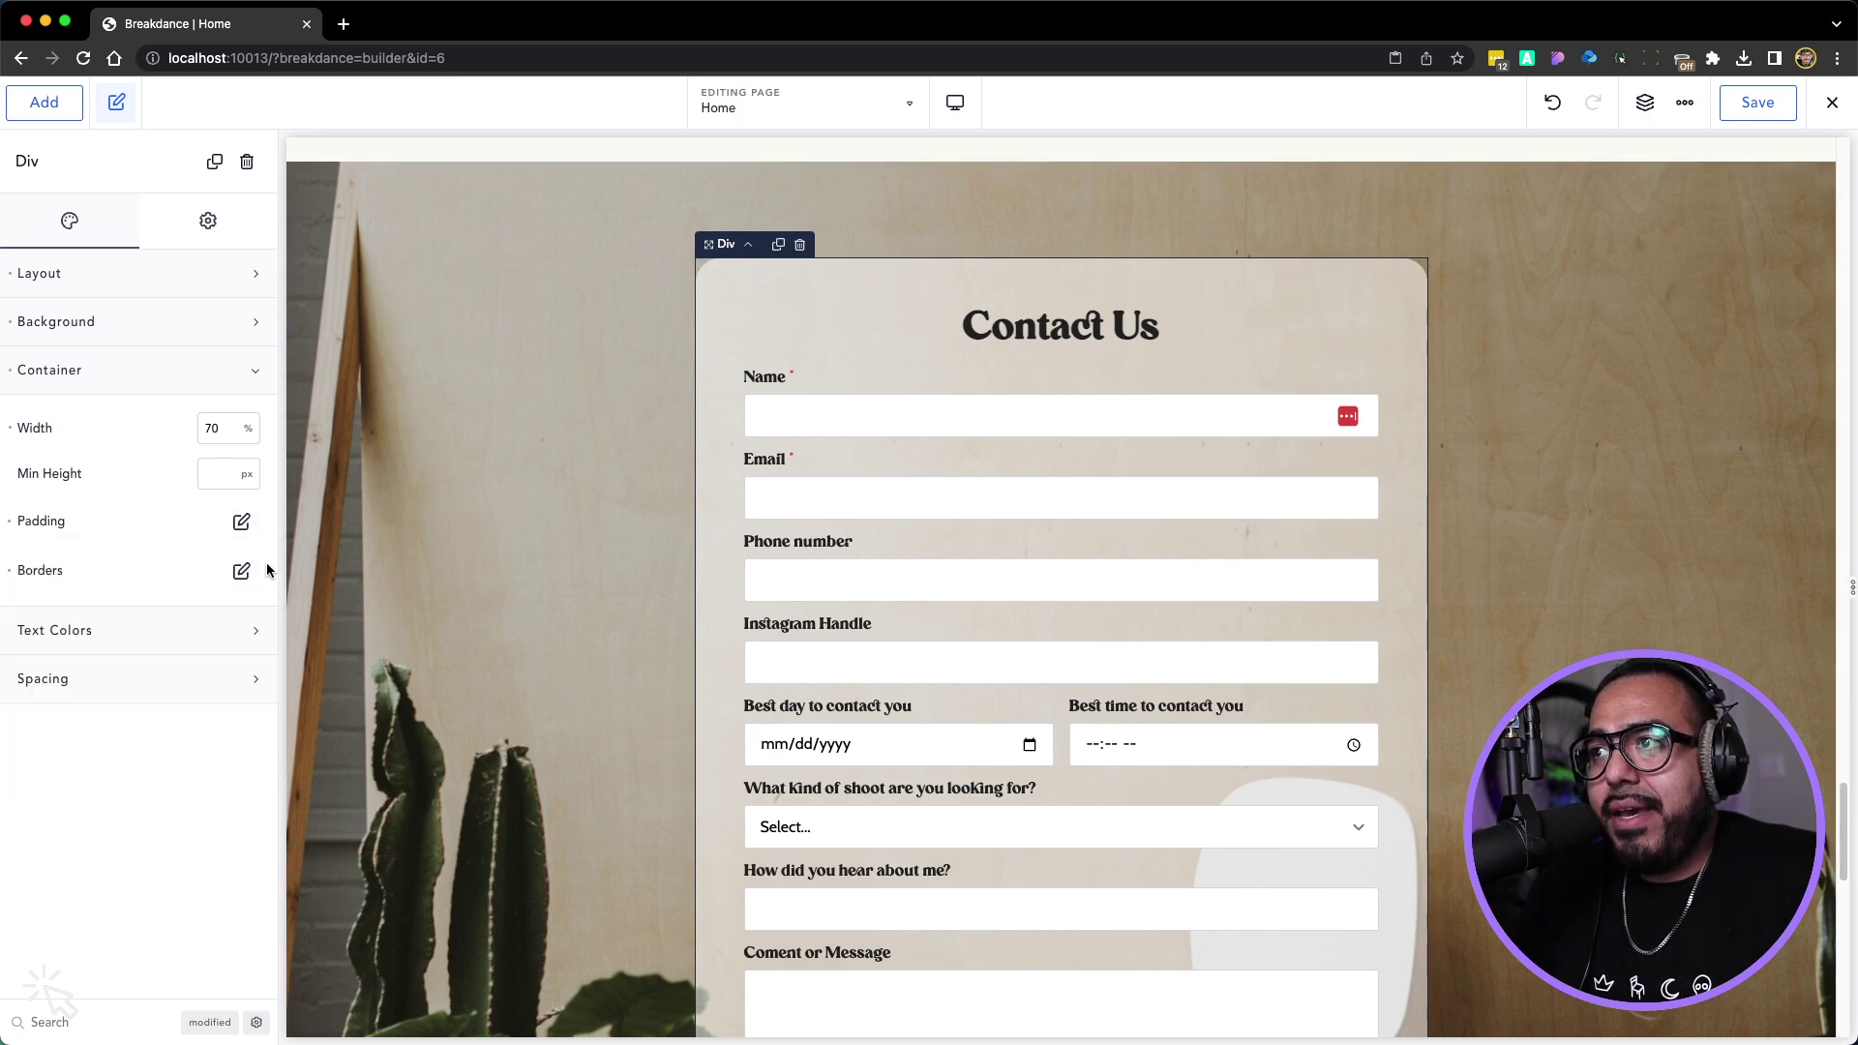
pyautogui.scroll(-6, 606, 557)
pyautogui.scroll(7, 606, 556)
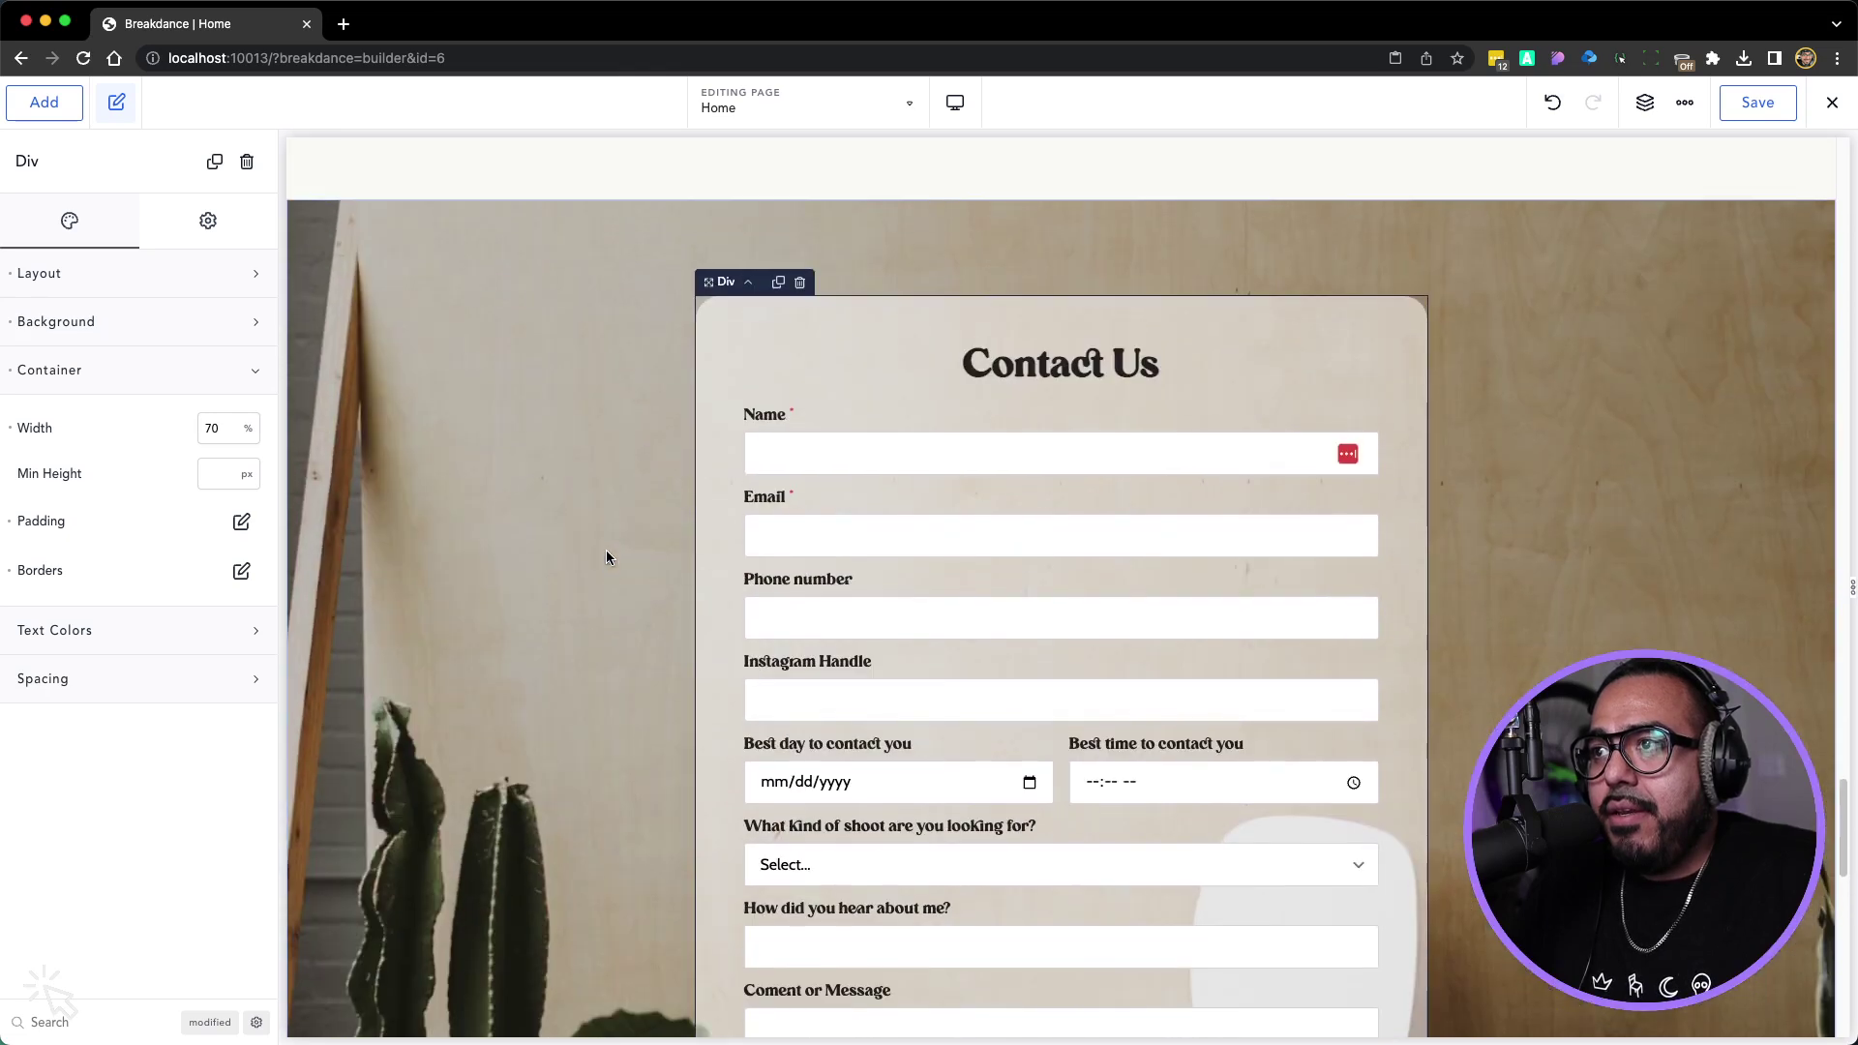
# Save the Home page and exit the builder to the live frontend
pyautogui.click(1738, 114)
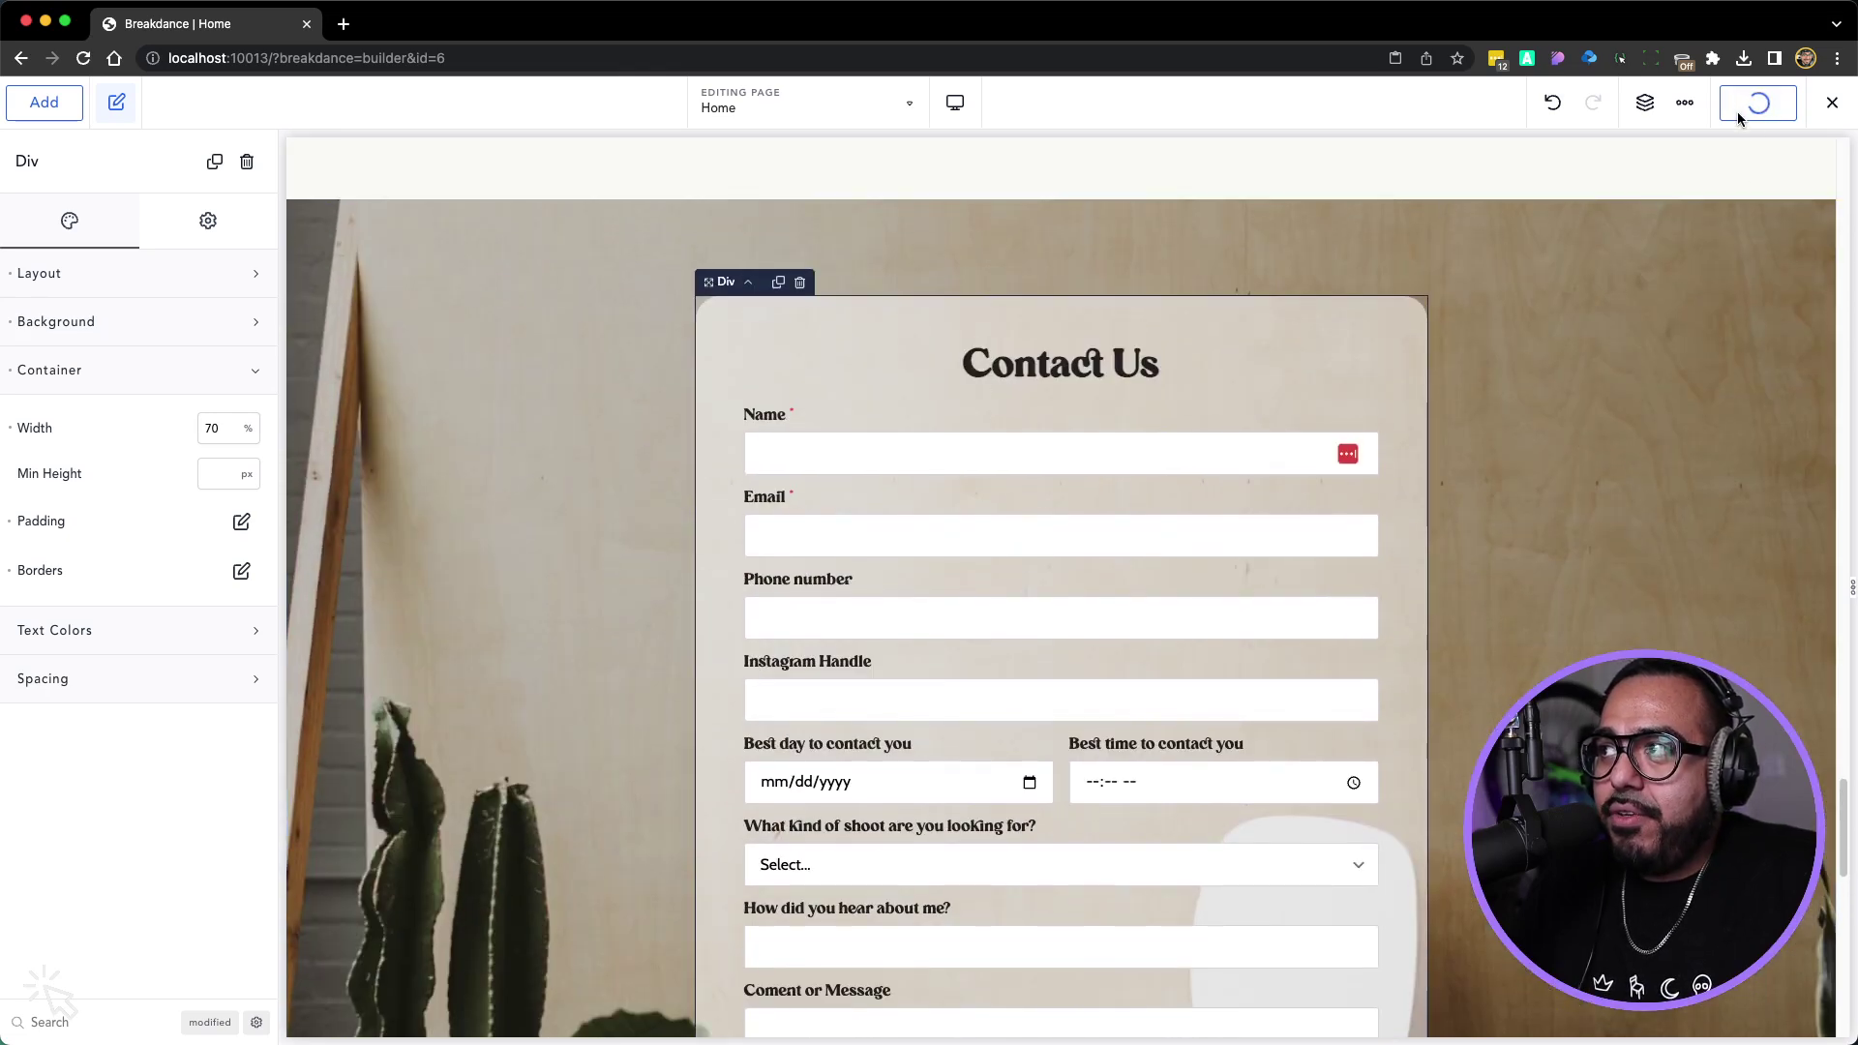
pyautogui.click(1832, 105)
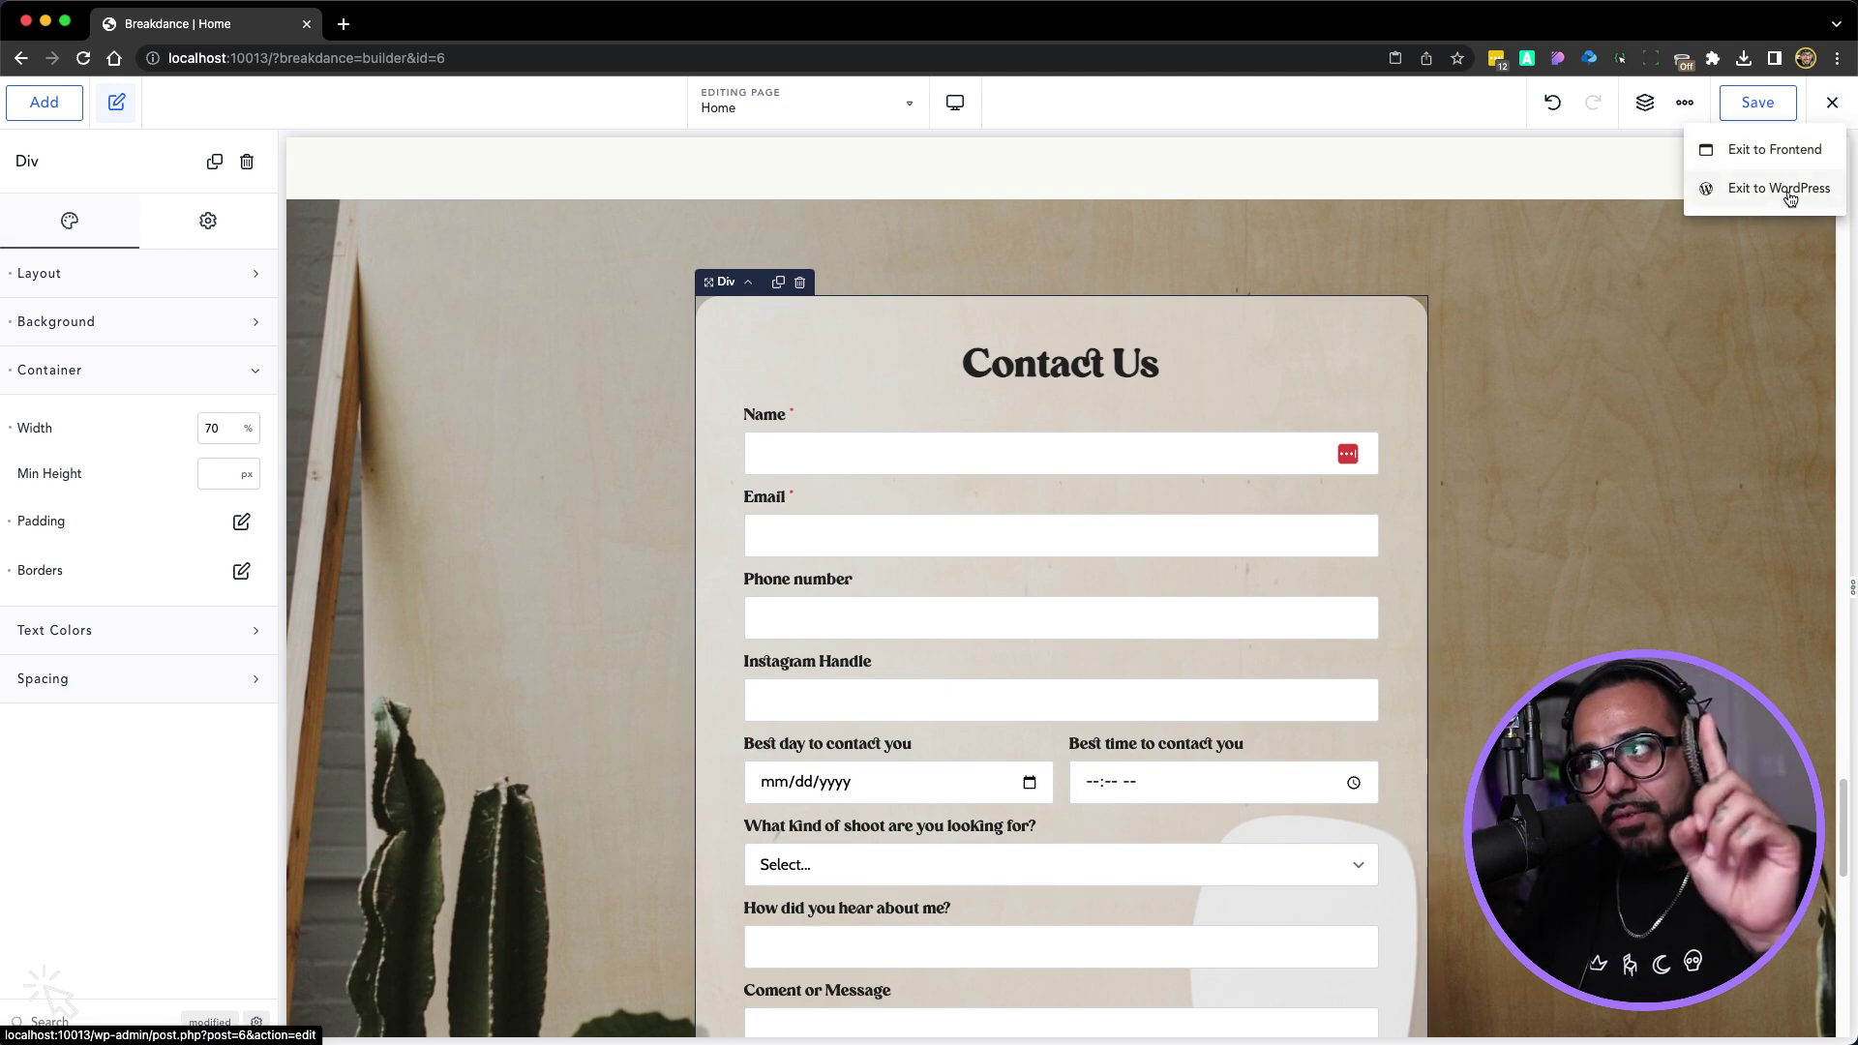
pyautogui.scroll(-5, 1591, 522)
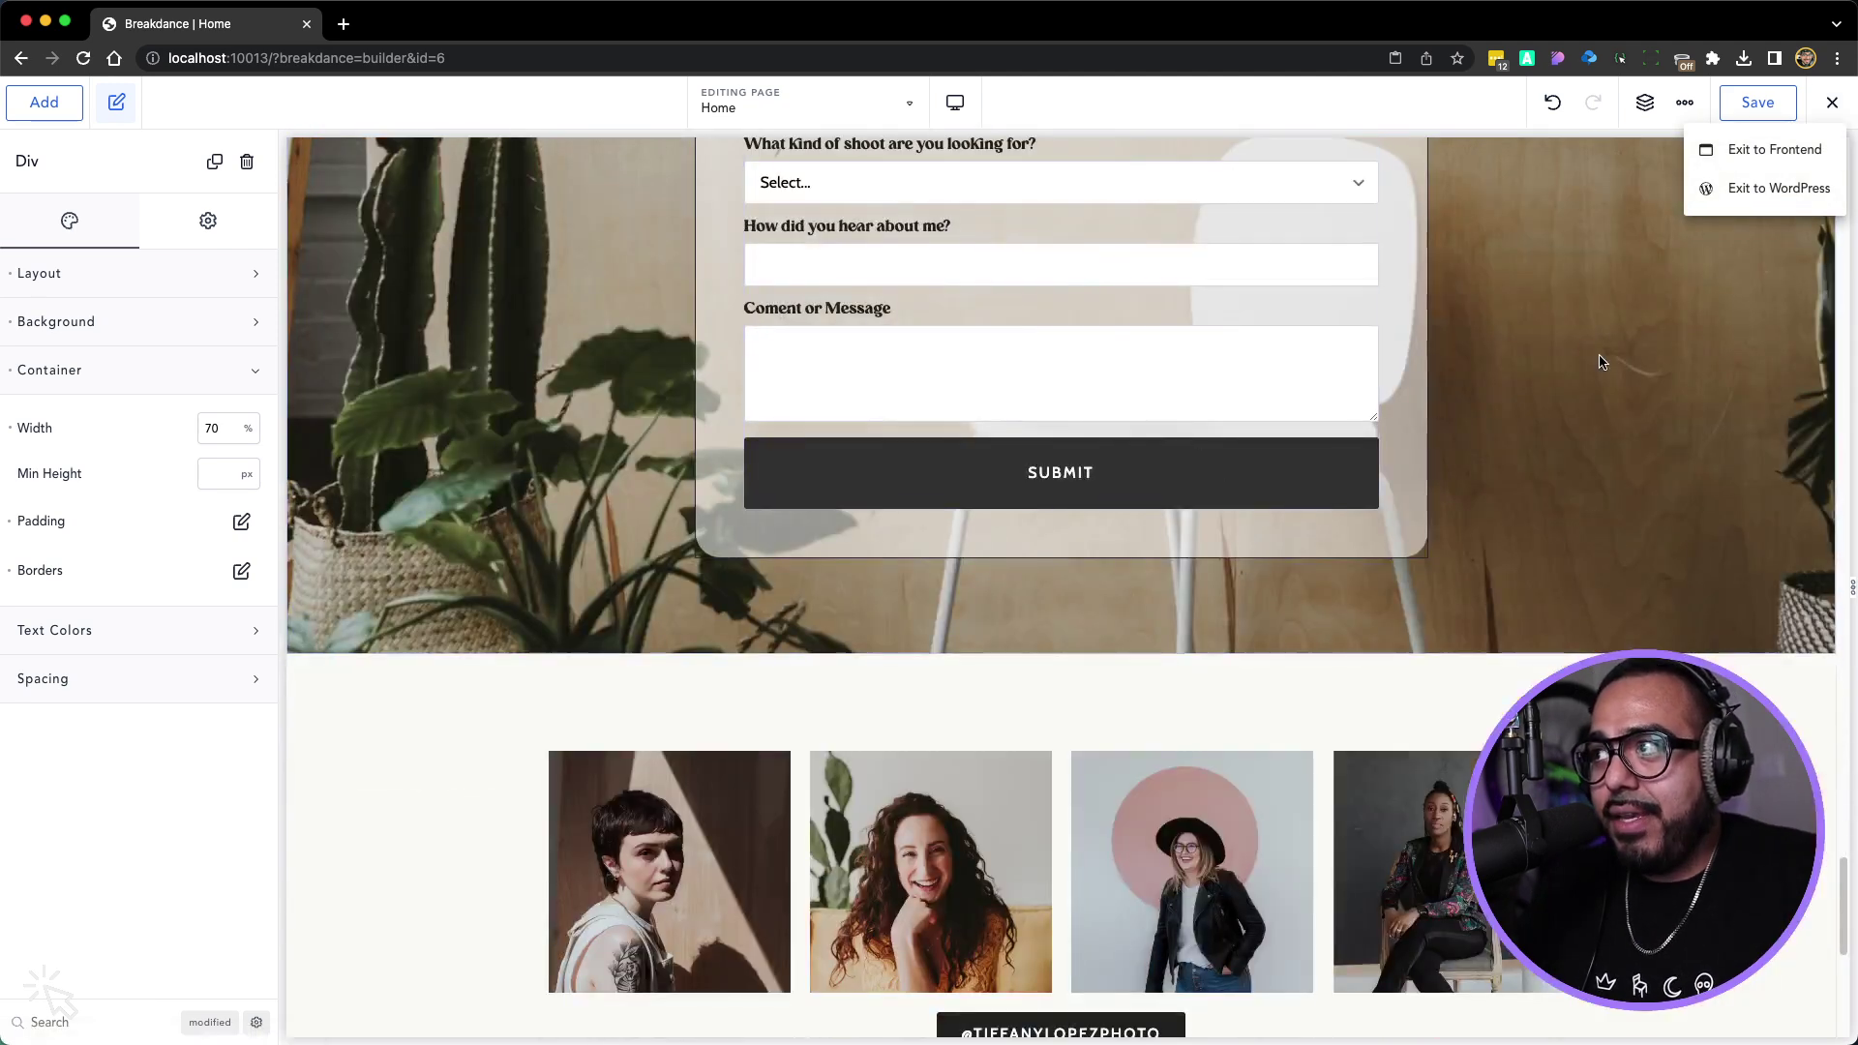
pyautogui.click(1755, 148)
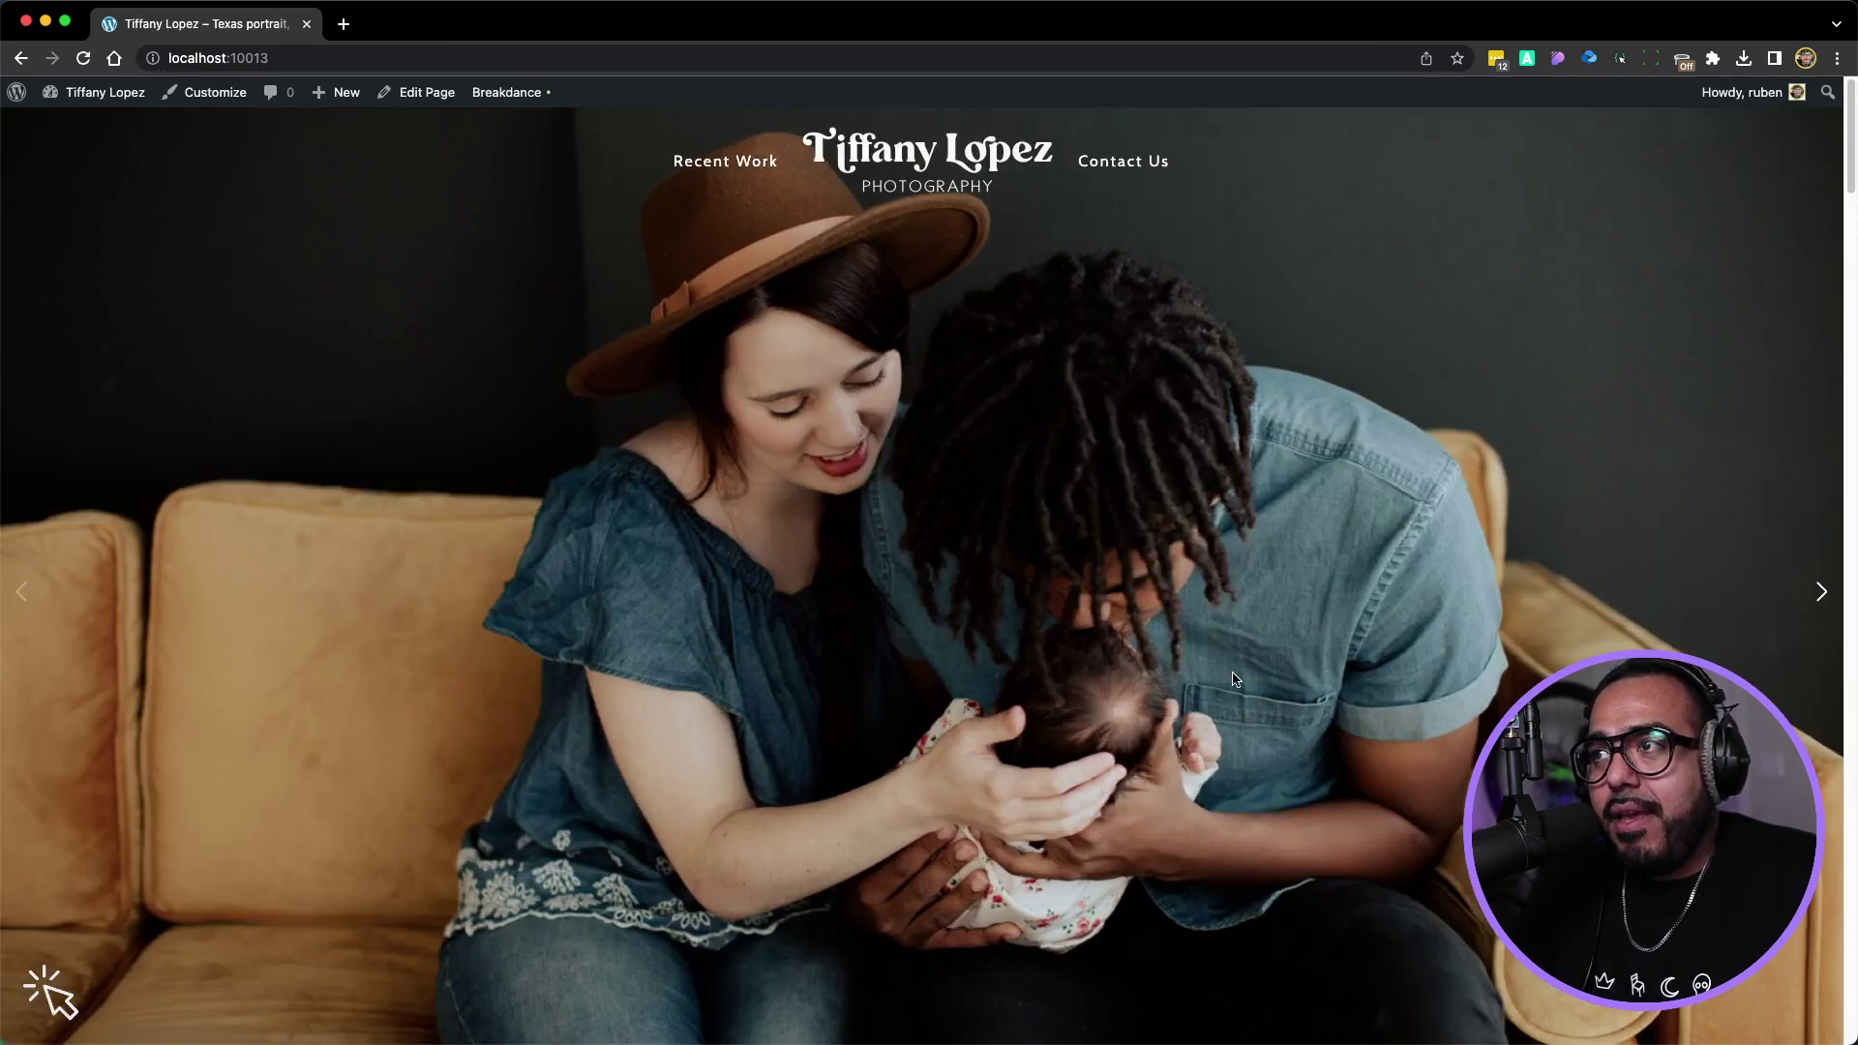
# Try the Mentorship form's Best day and Best time to contact pickers
pyautogui.scroll(-20, 1235, 680)
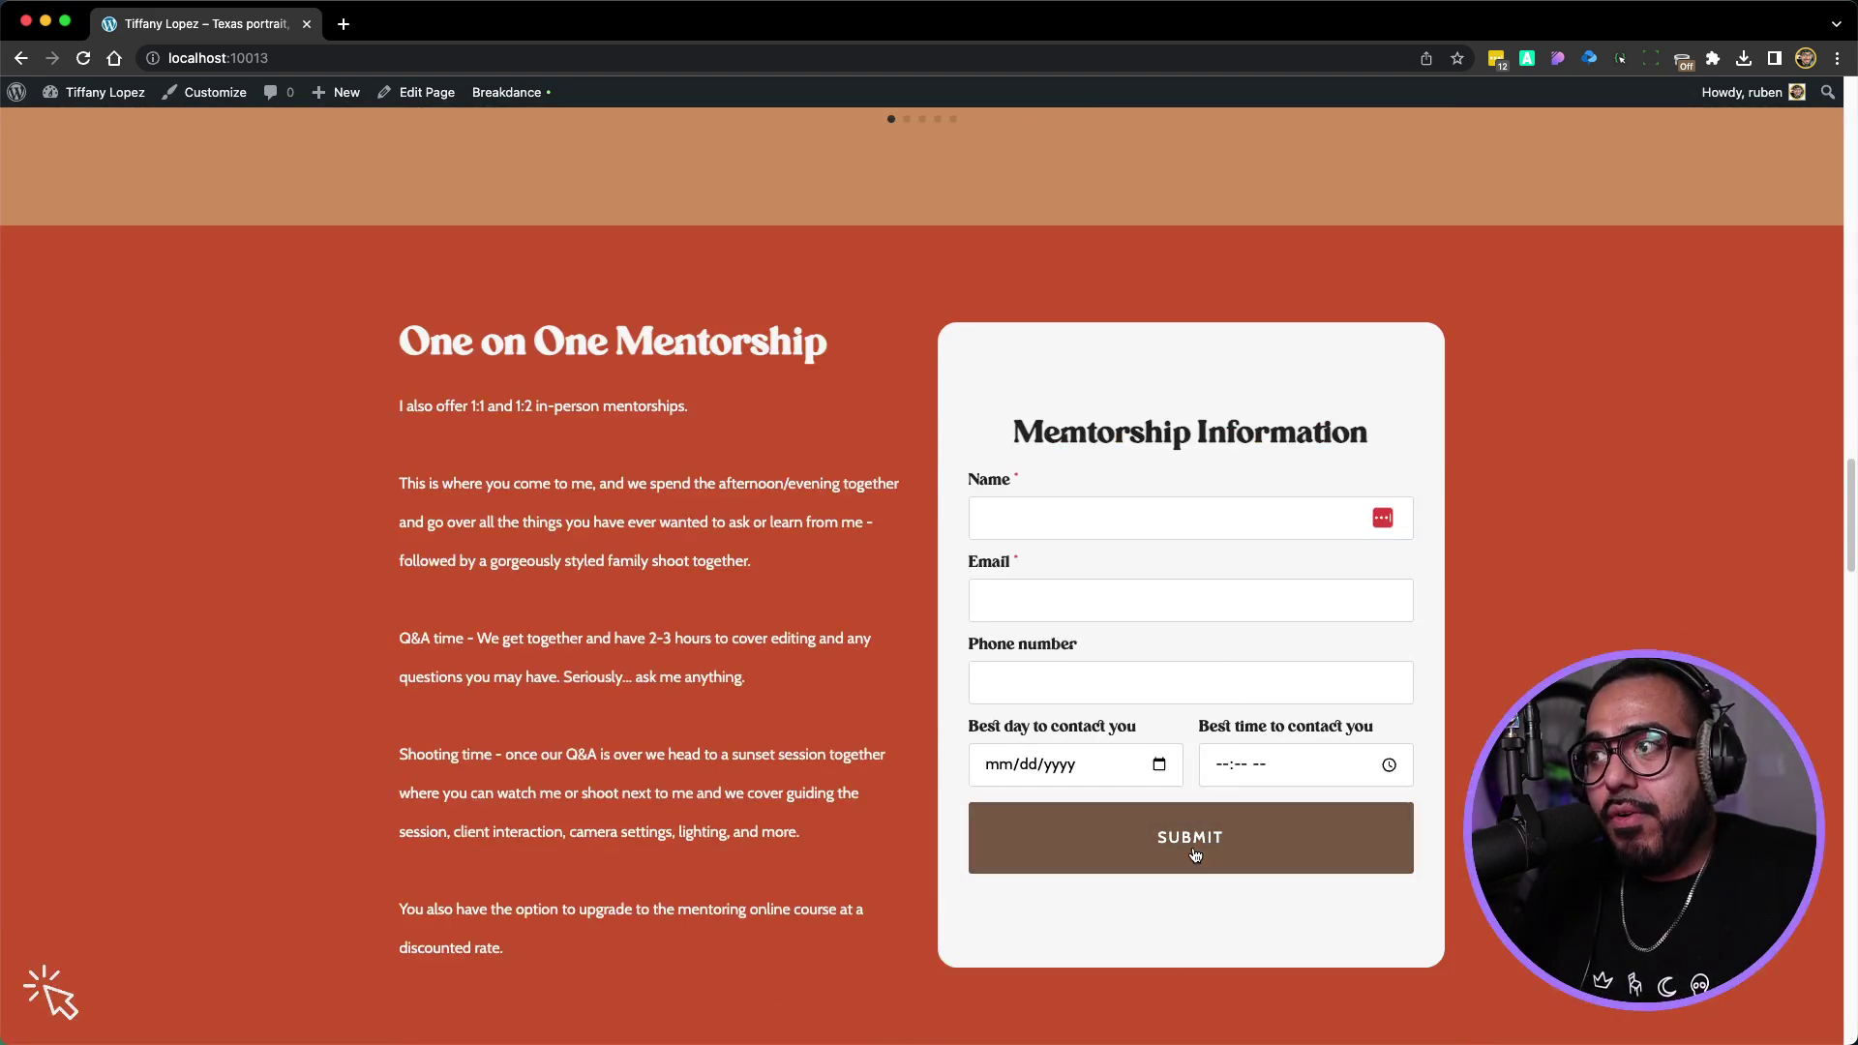
pyautogui.click(1084, 769)
pyautogui.click(1153, 766)
pyautogui.click(1246, 764)
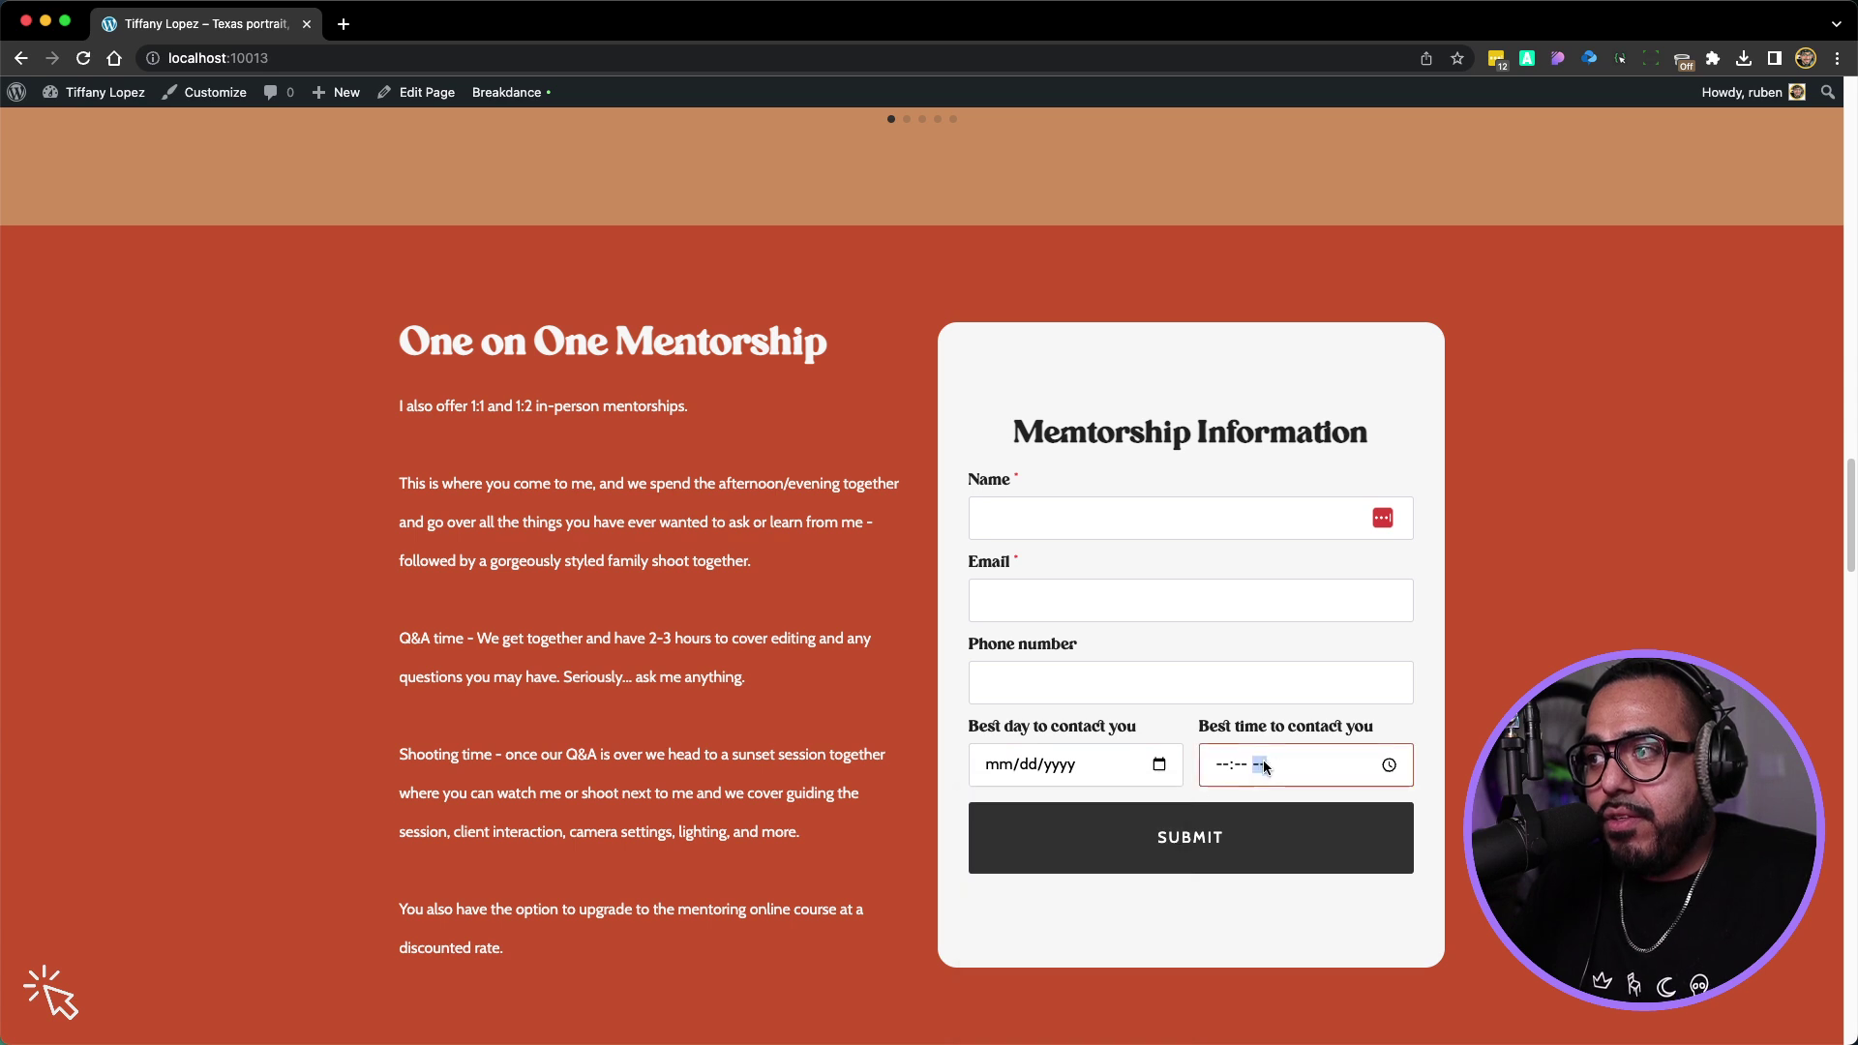
pyautogui.click(1389, 764)
pyautogui.click(1443, 765)
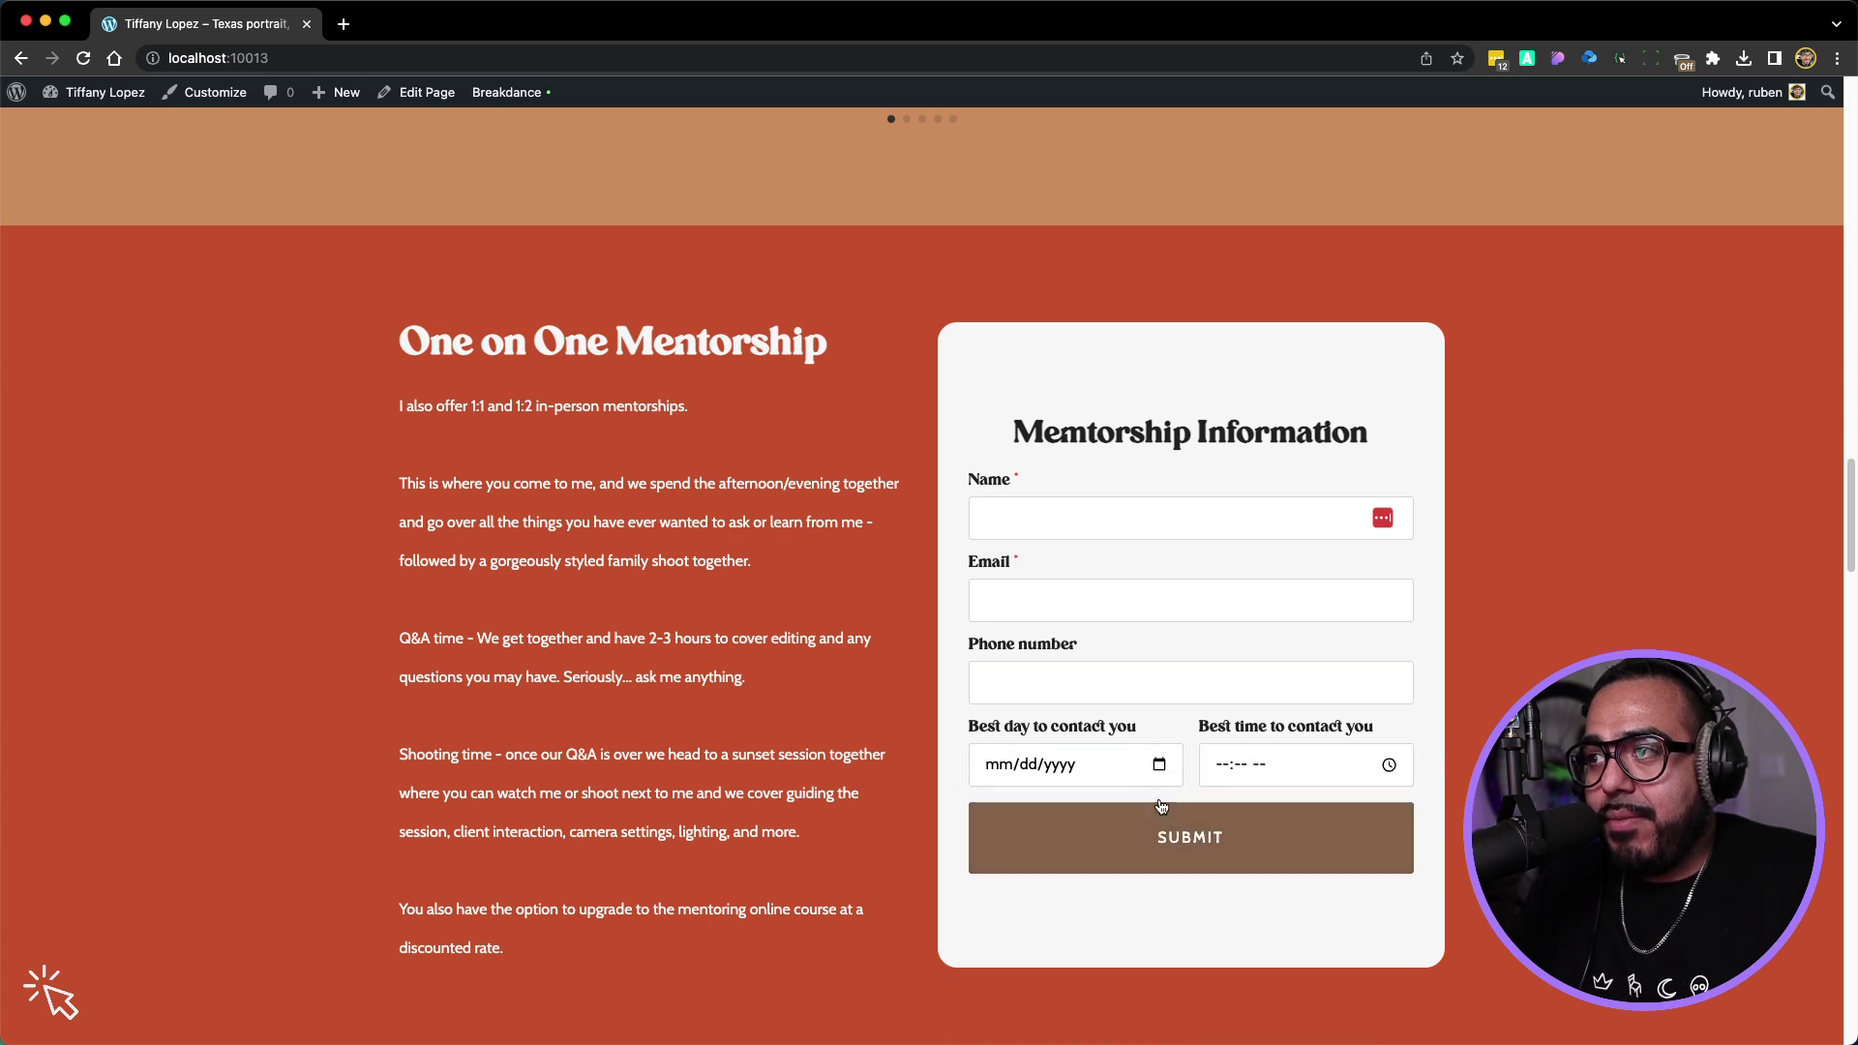
# Submit the empty Contact Us form, triggering the required-field prompt for Name
pyautogui.scroll(-1, 1078, 537)
pyautogui.scroll(1, 1079, 547)
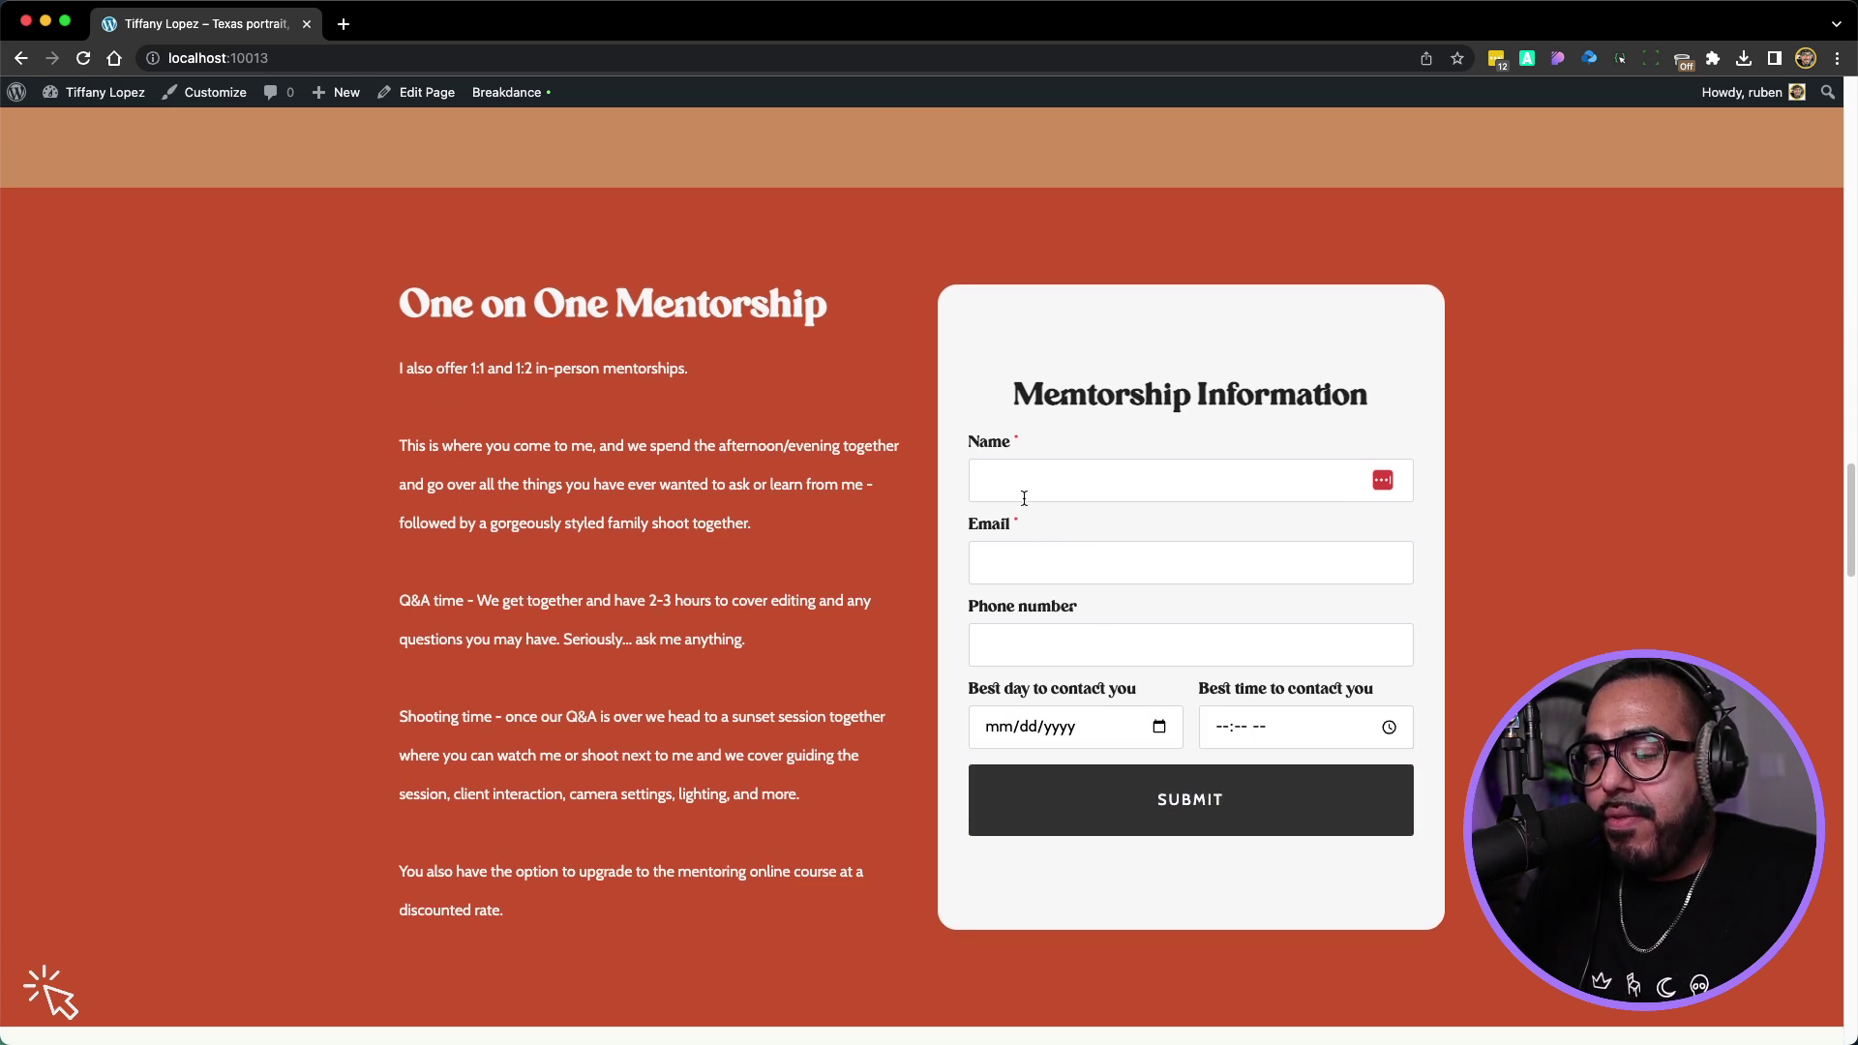
pyautogui.scroll(-3, 1064, 551)
pyautogui.scroll(-10, 1108, 532)
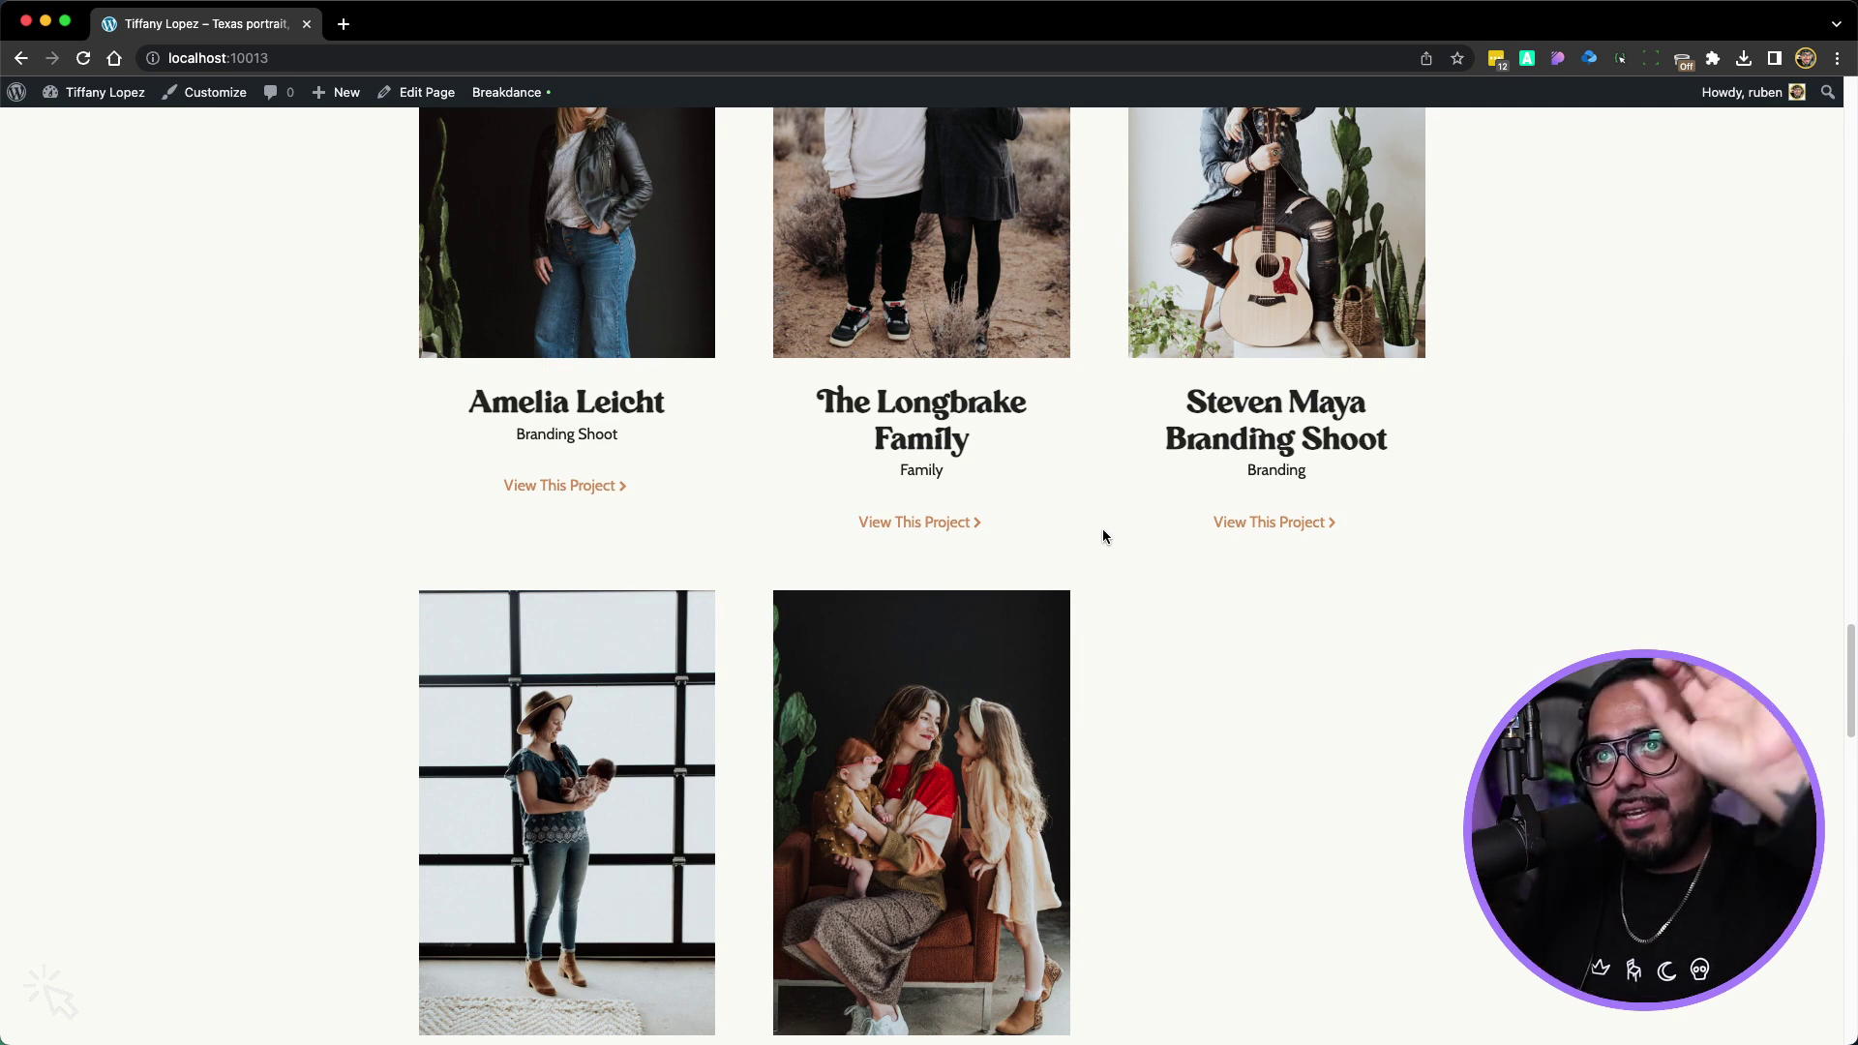
pyautogui.scroll(-7, 1107, 757)
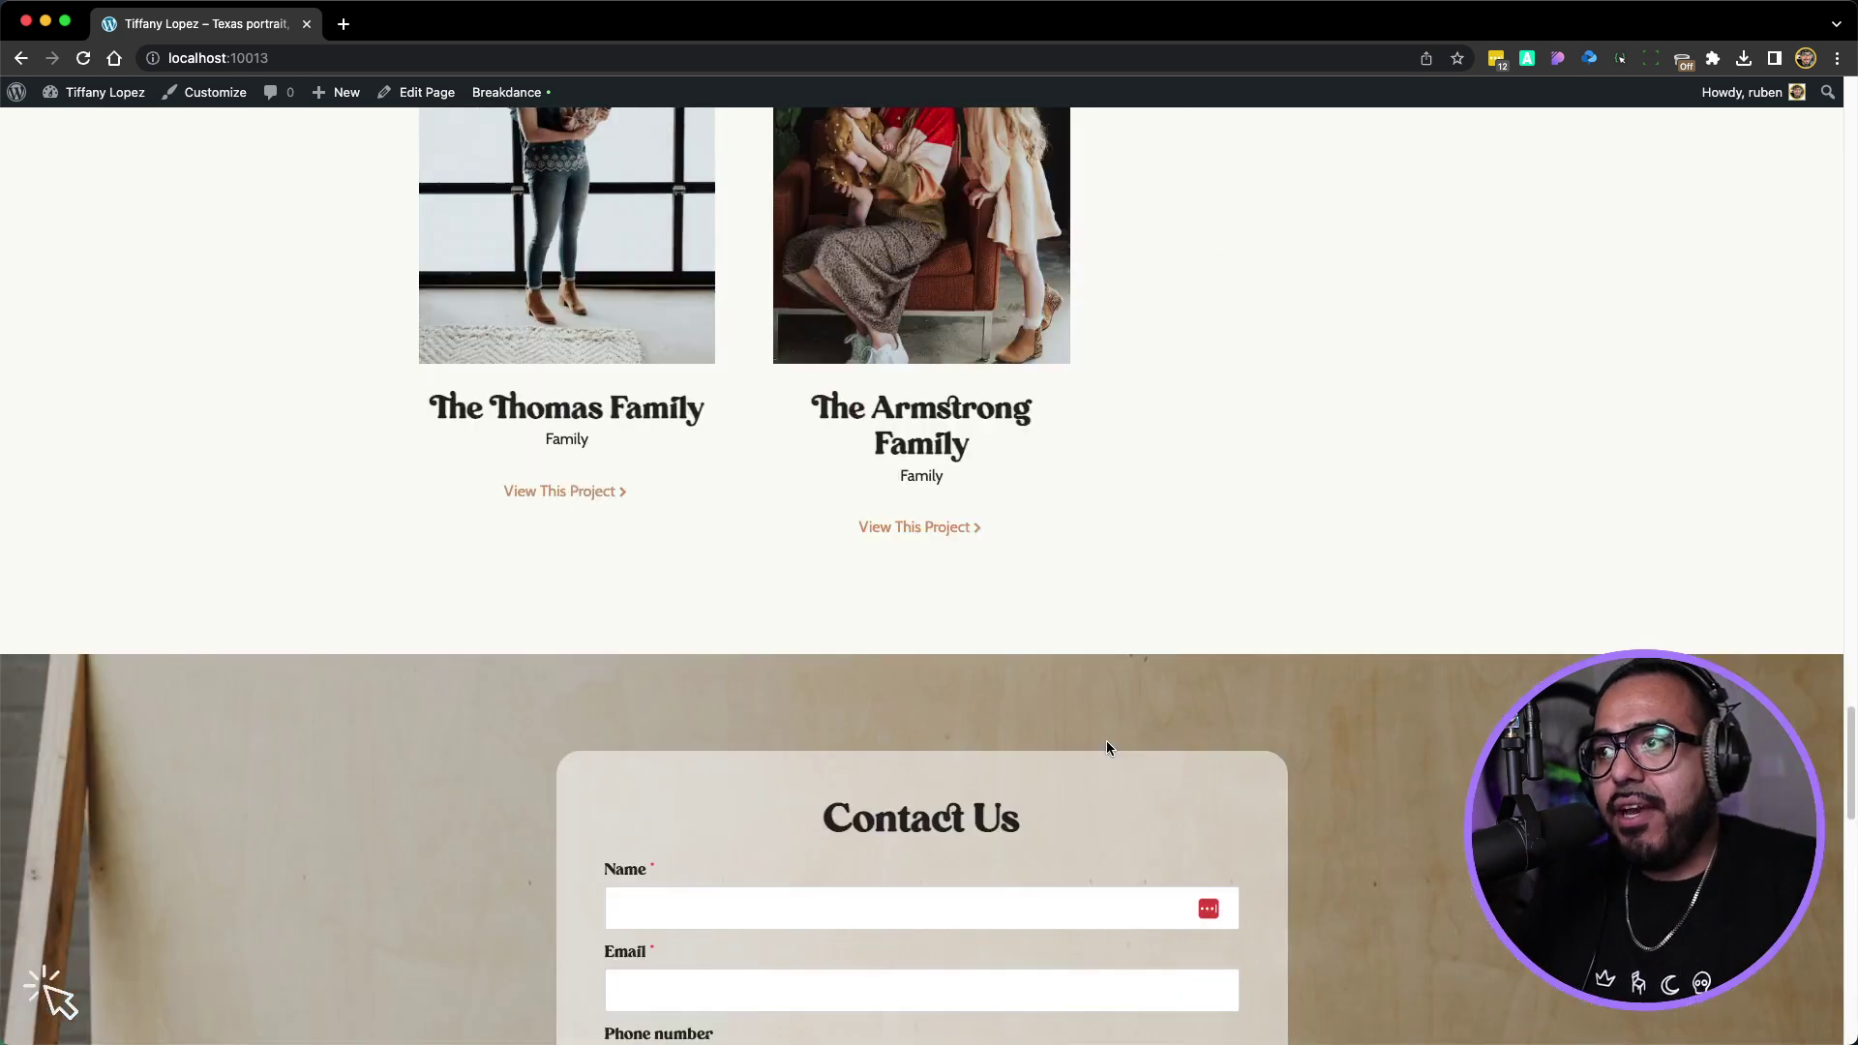
pyautogui.scroll(-4, 1107, 745)
pyautogui.scroll(-1, 867, 539)
pyautogui.scroll(-4, 874, 432)
pyautogui.scroll(3, 870, 677)
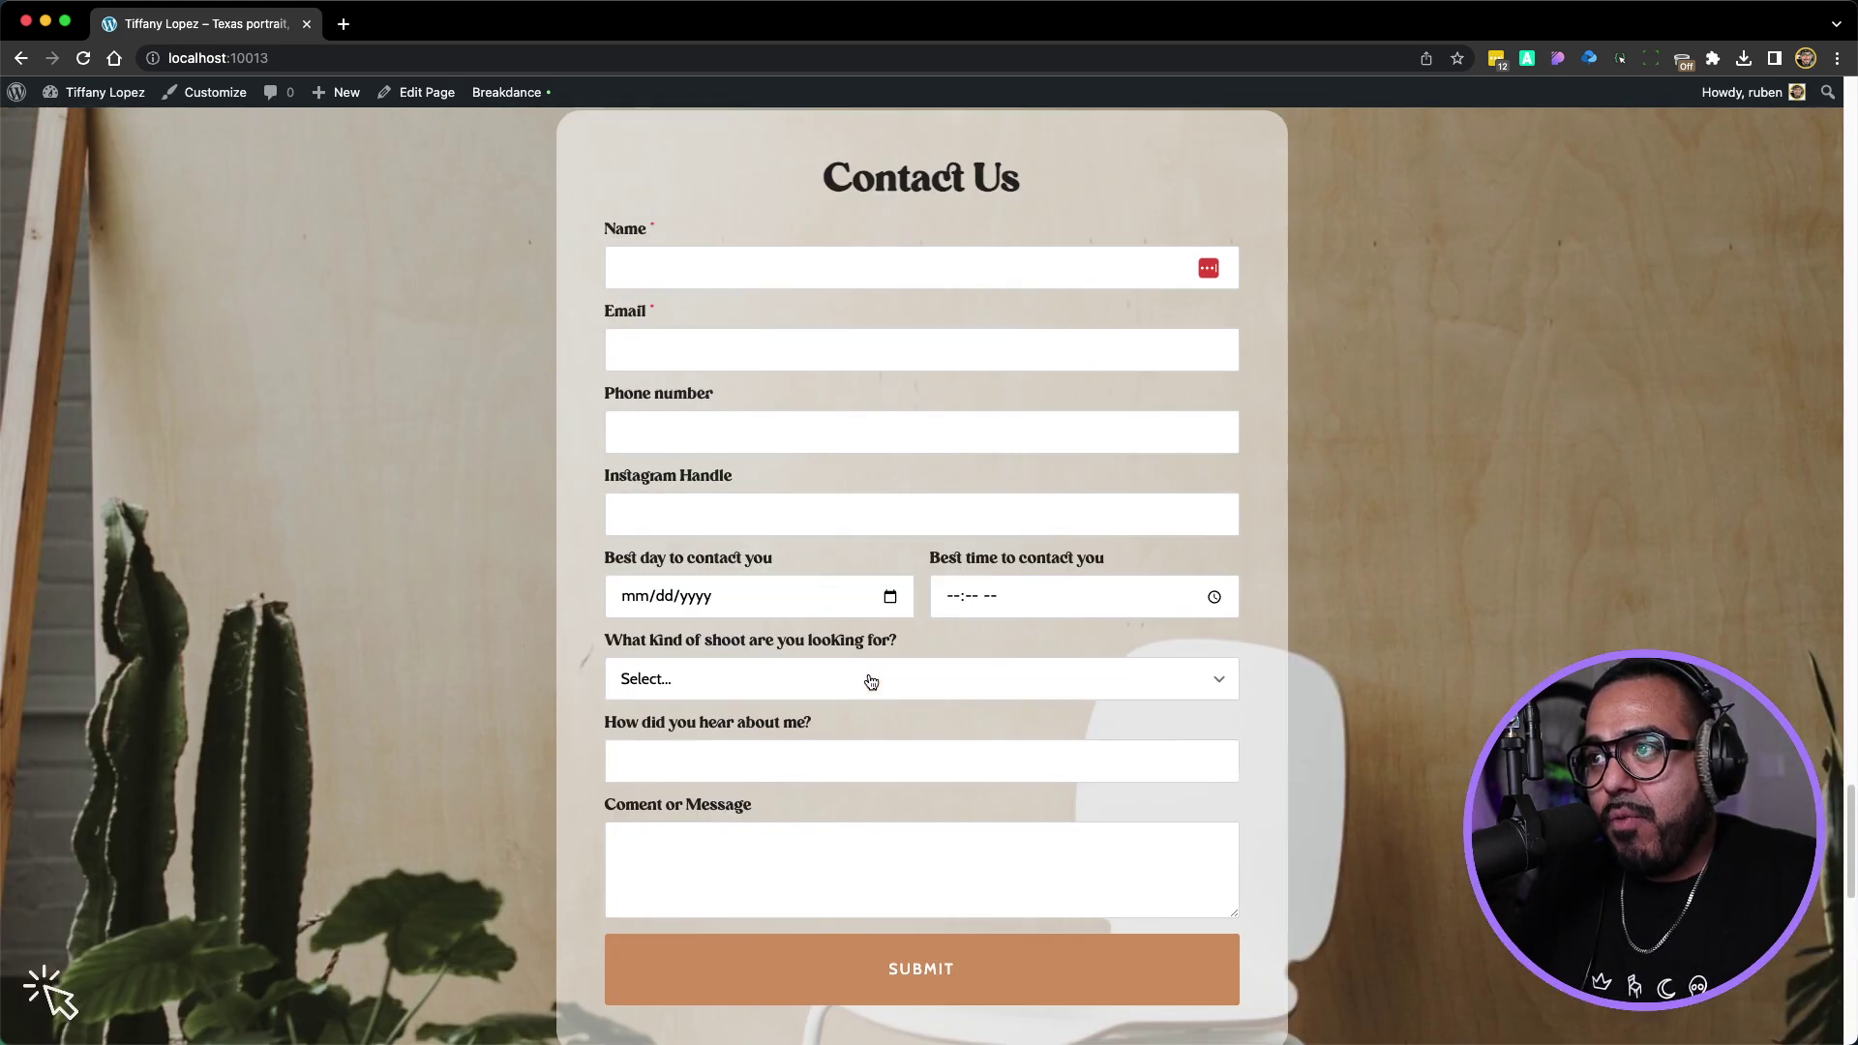
pyautogui.scroll(-2, 871, 682)
pyautogui.click(909, 830)
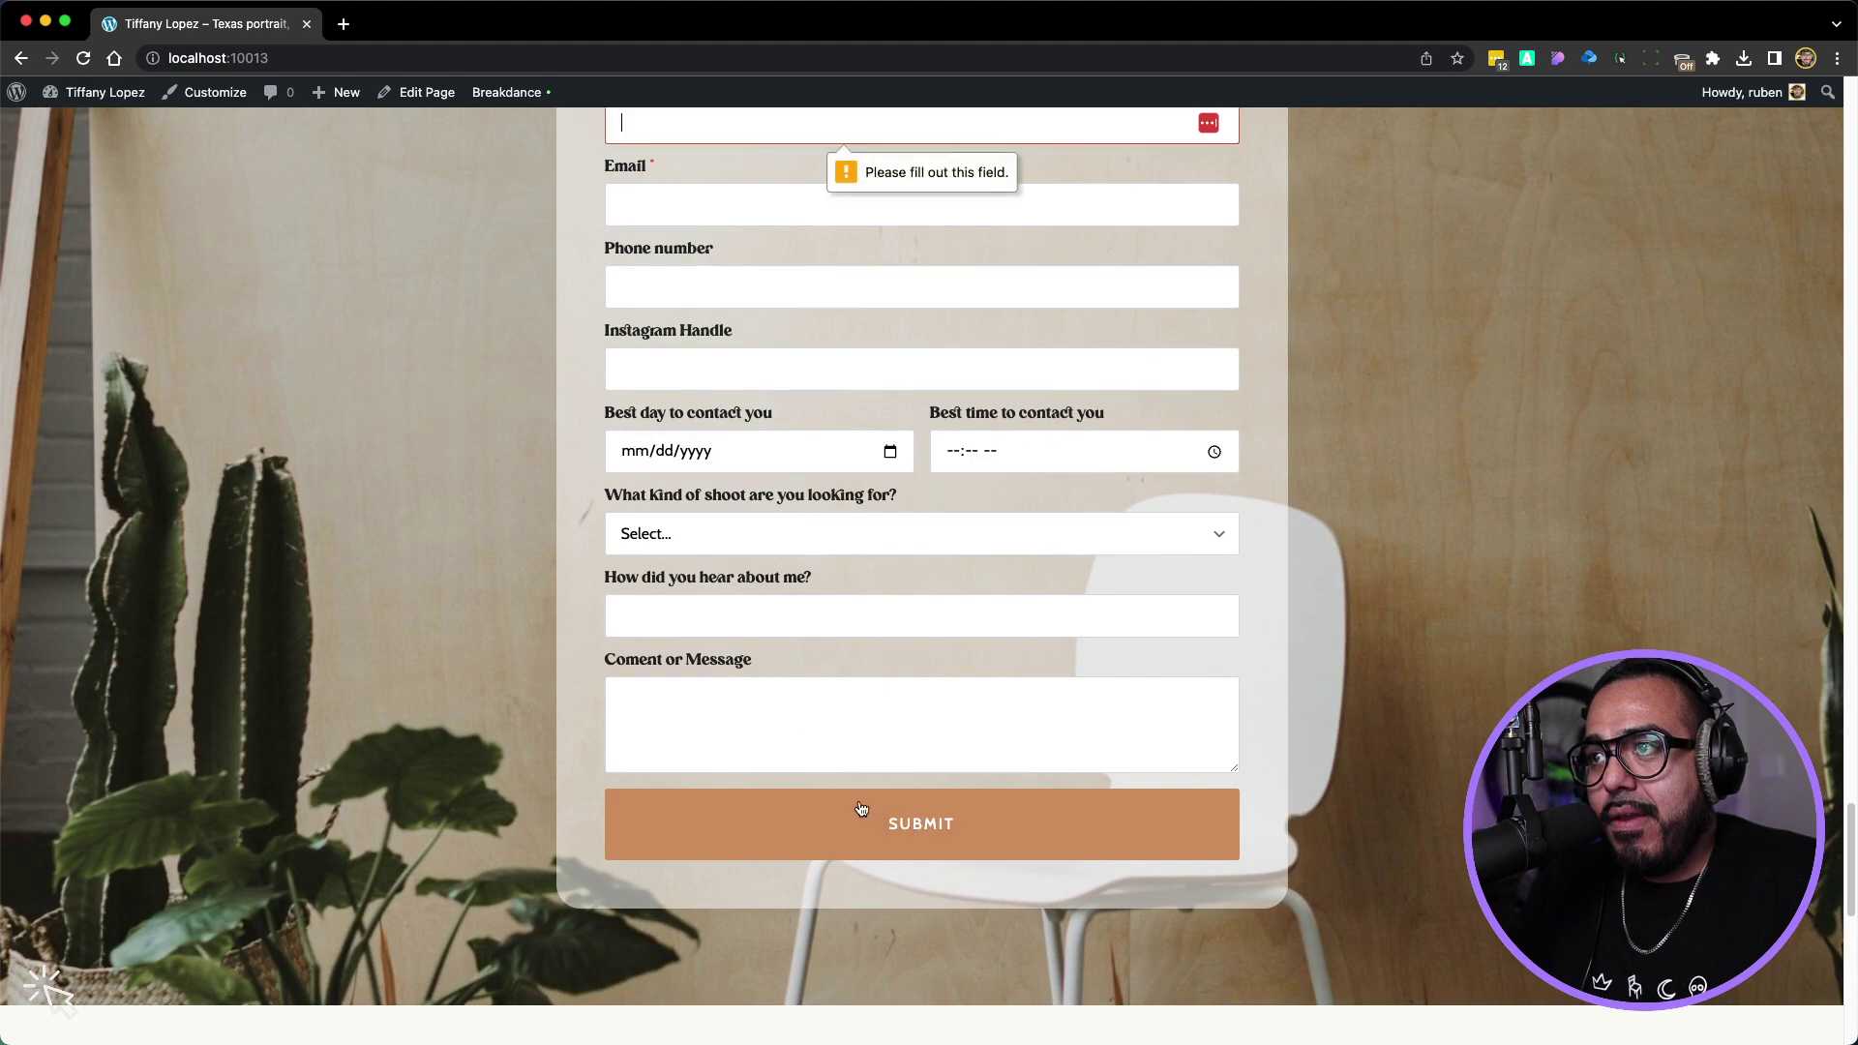
pyautogui.scroll(6, 406, 503)
pyautogui.scroll(20, 407, 508)
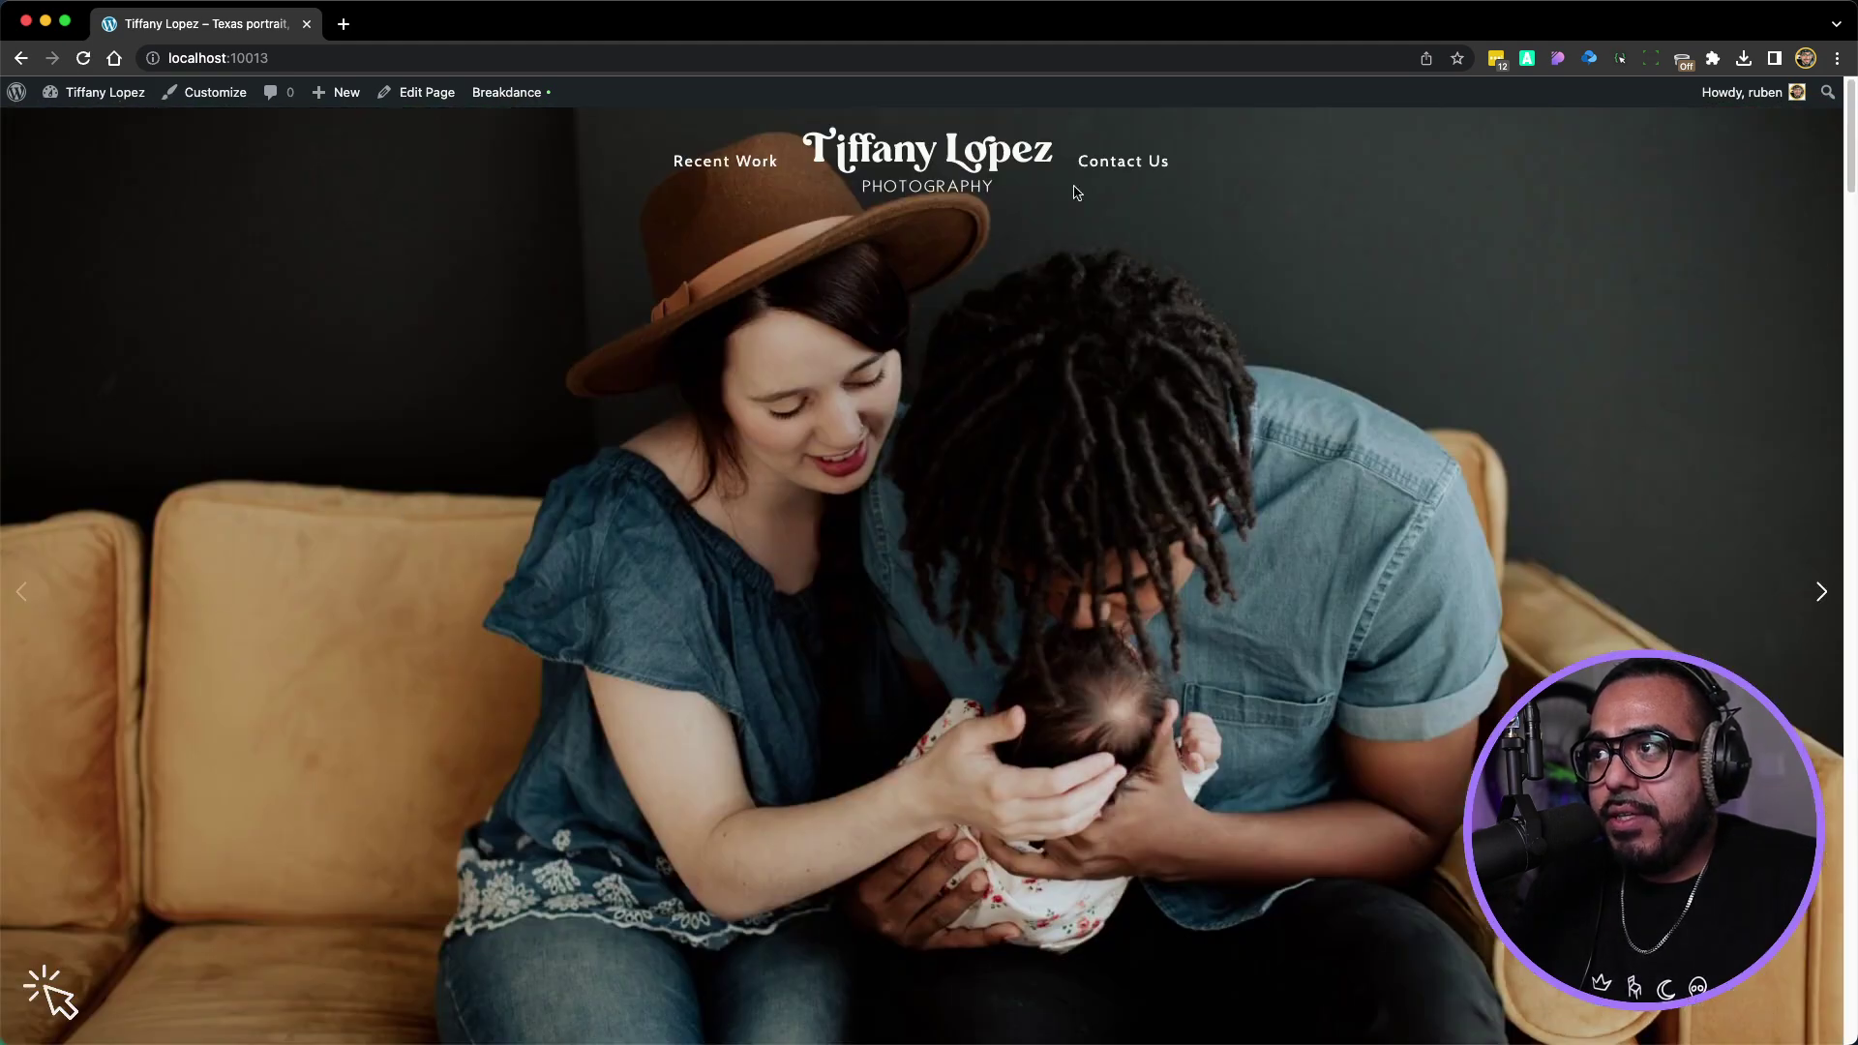
# Test that the Contact Us and Recent Work menu links jump to their page sections
pyautogui.click(1124, 162)
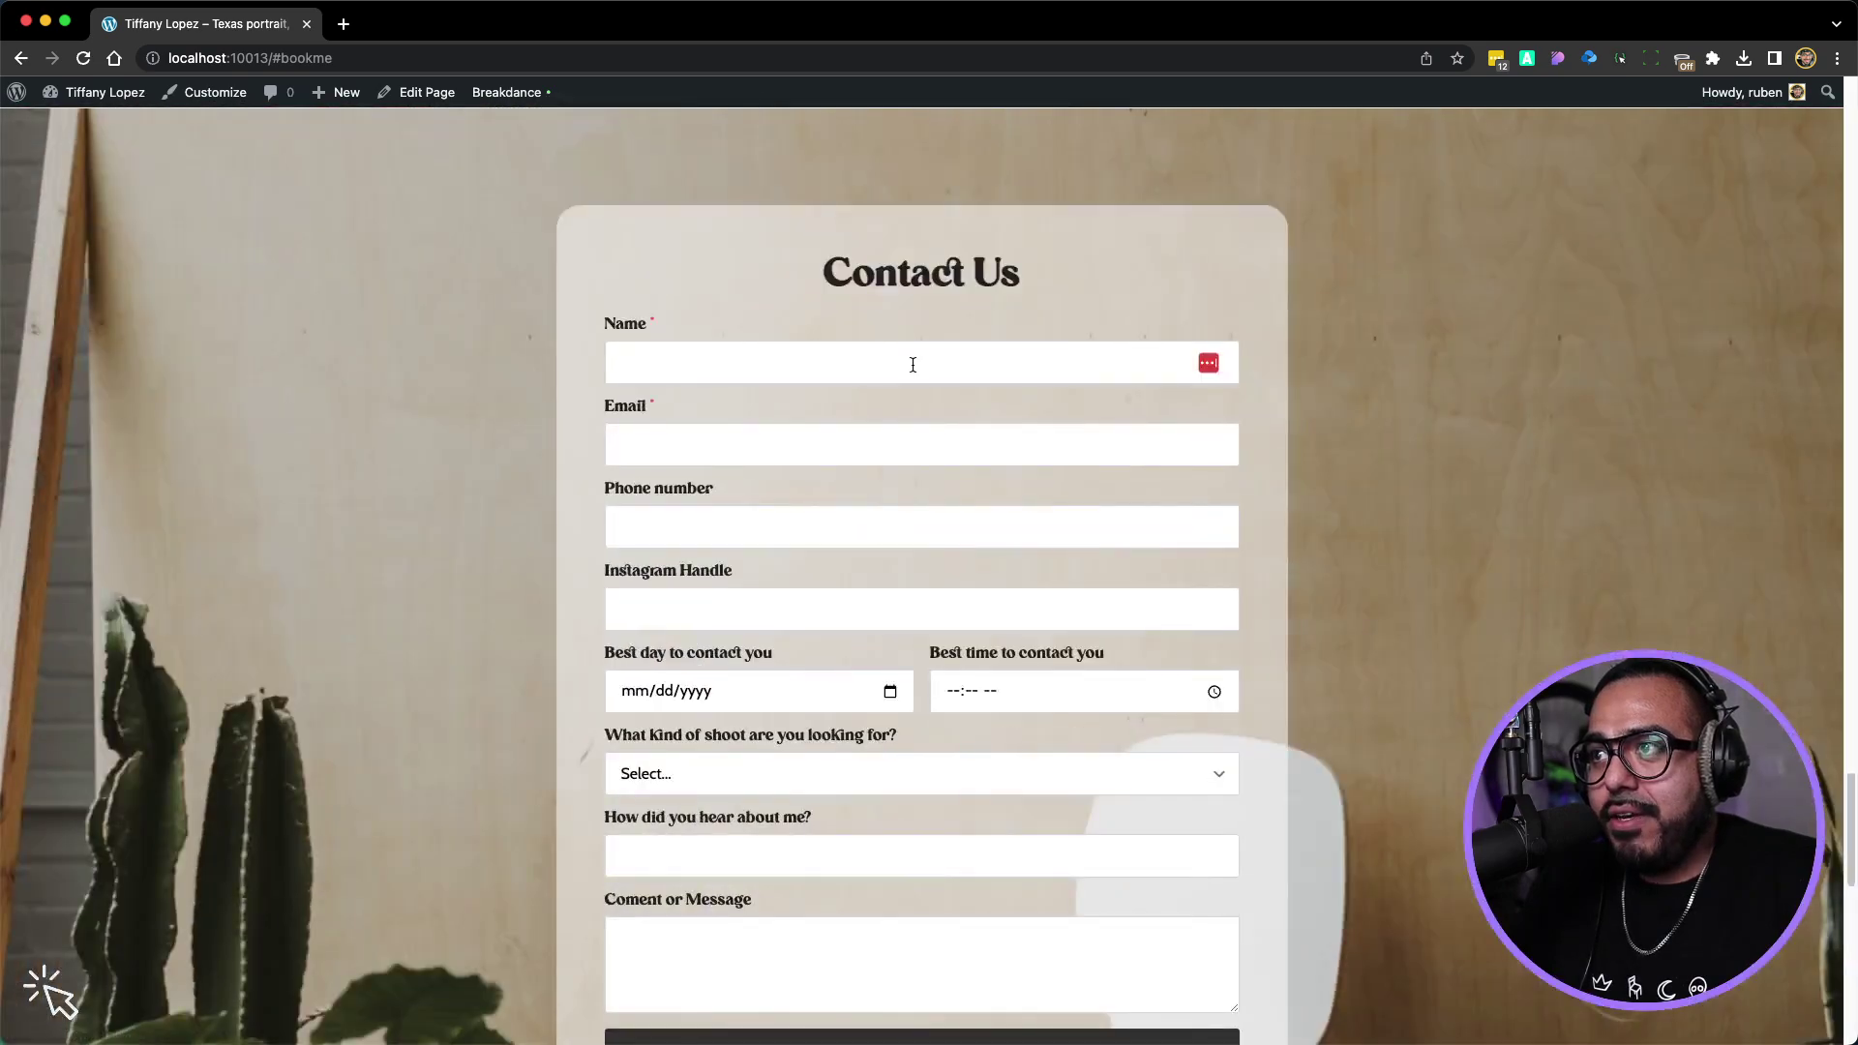
pyautogui.scroll(-6, 912, 365)
pyautogui.scroll(20, 912, 365)
pyautogui.scroll(15, 913, 364)
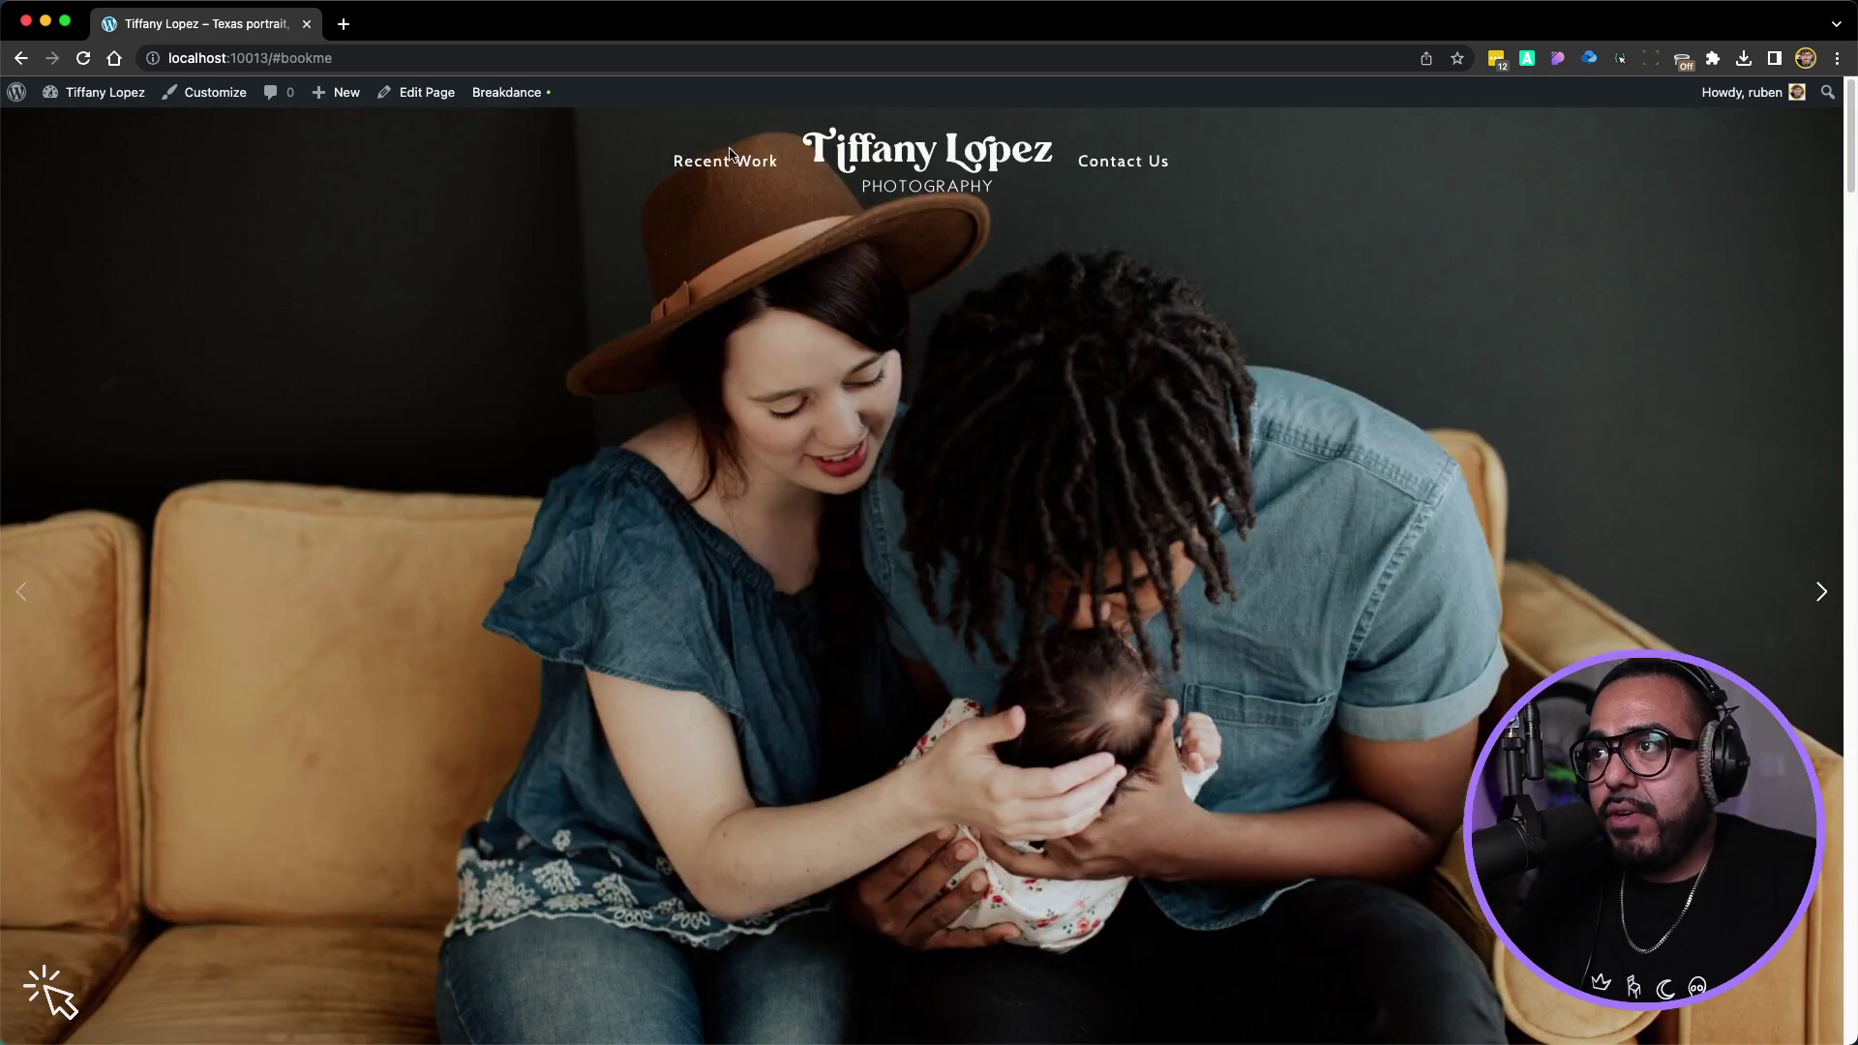
pyautogui.click(734, 164)
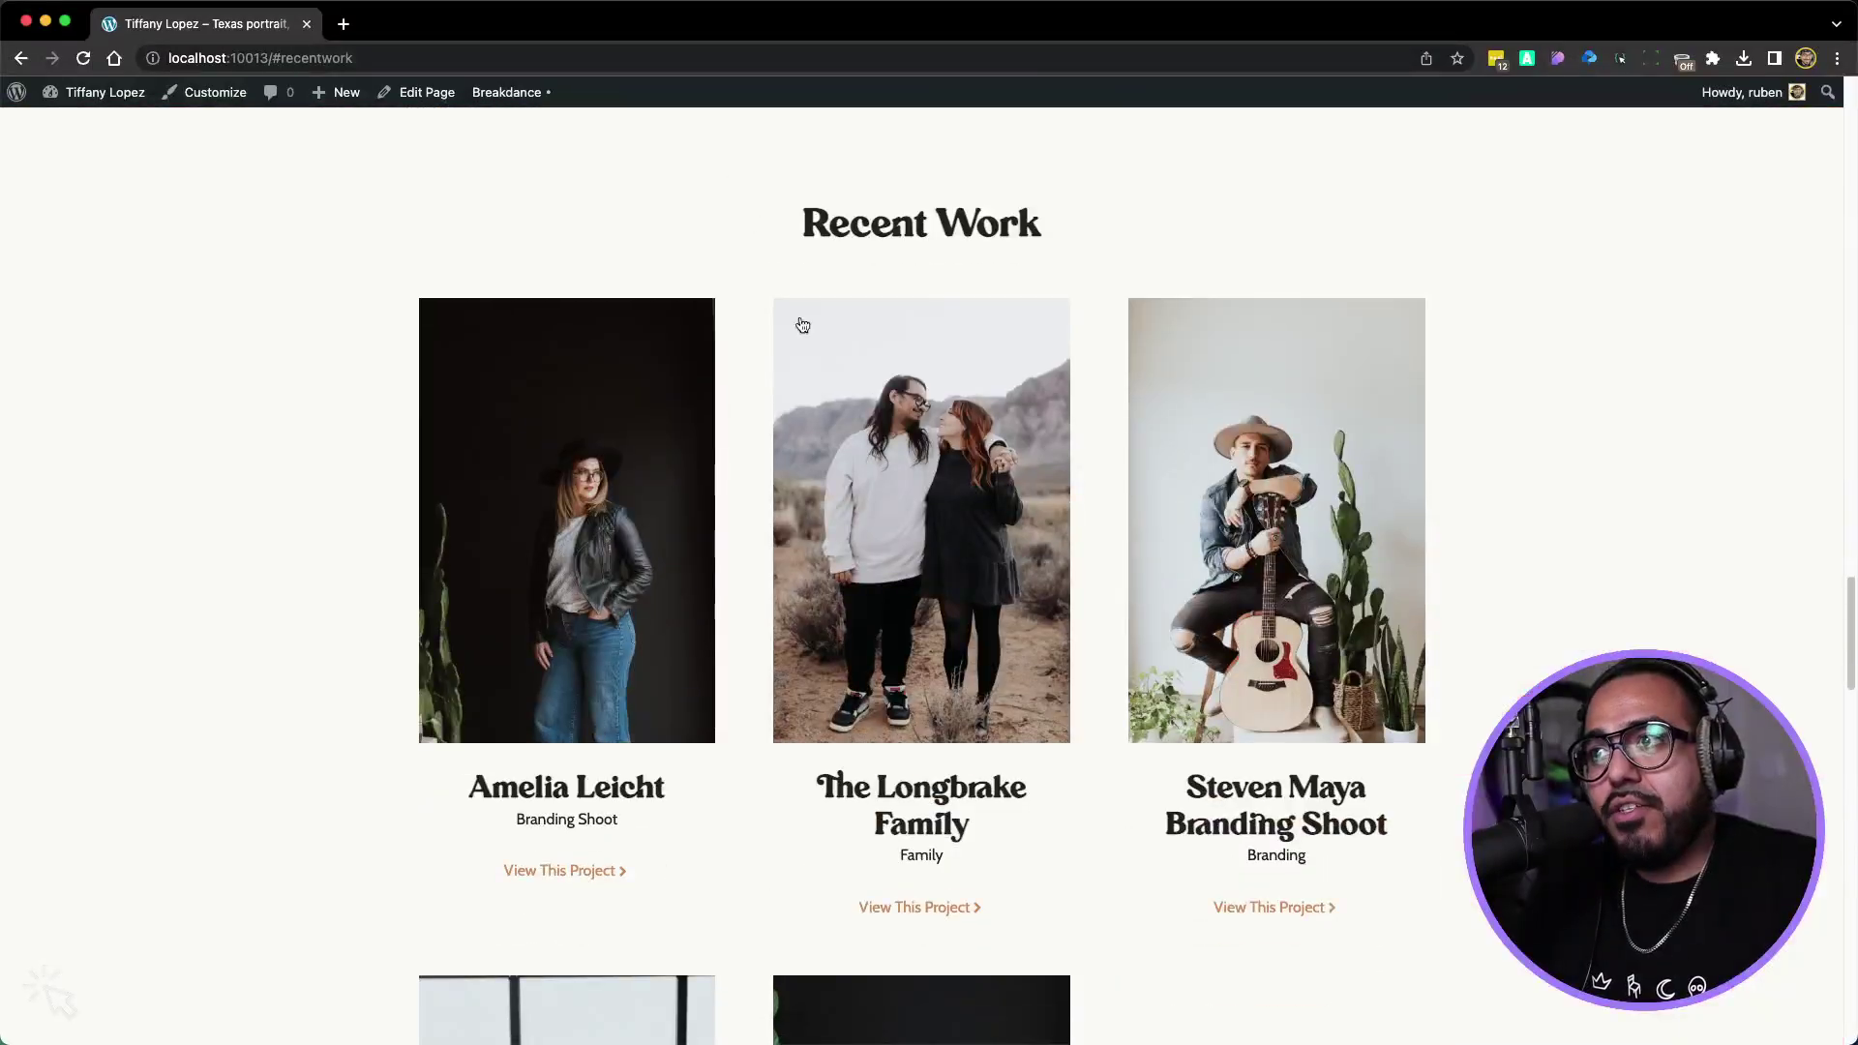
pyautogui.scroll(20, 862, 368)
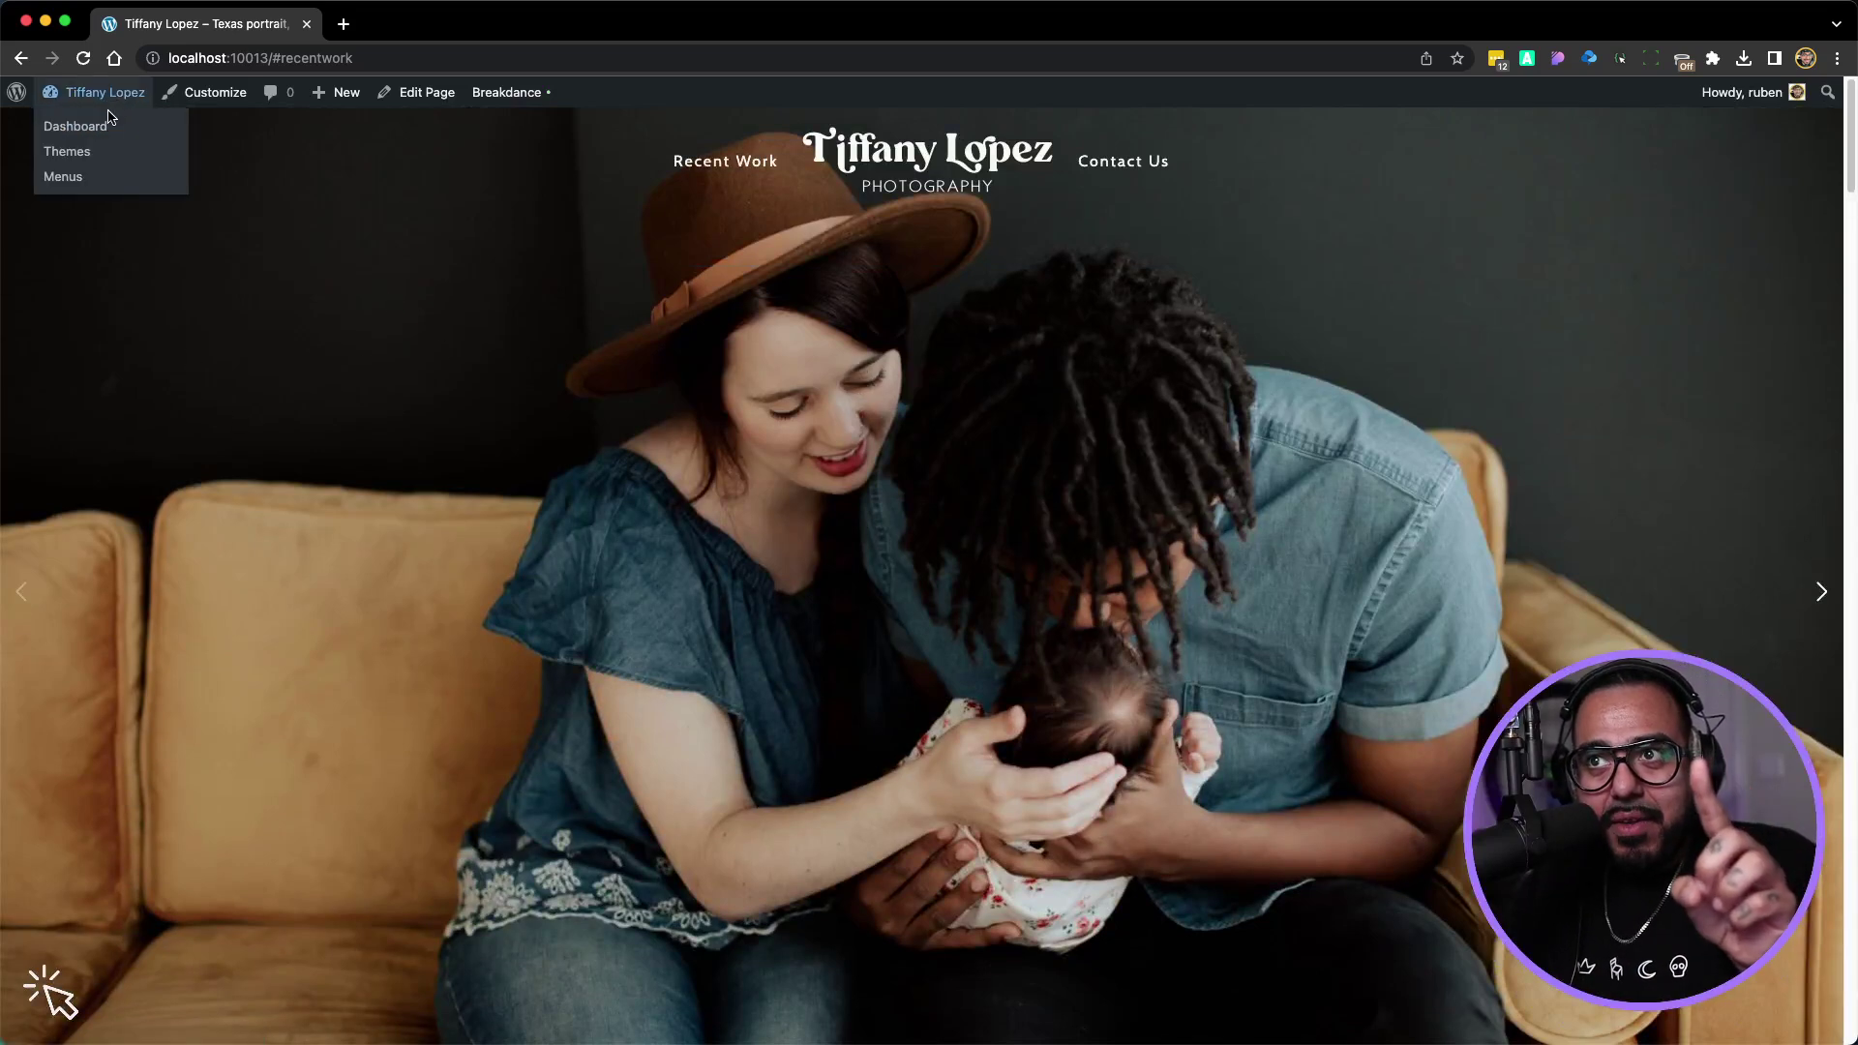
# Go from the Dashboard to Breakdance > Templates and edit the Project Template
pyautogui.click(78, 126)
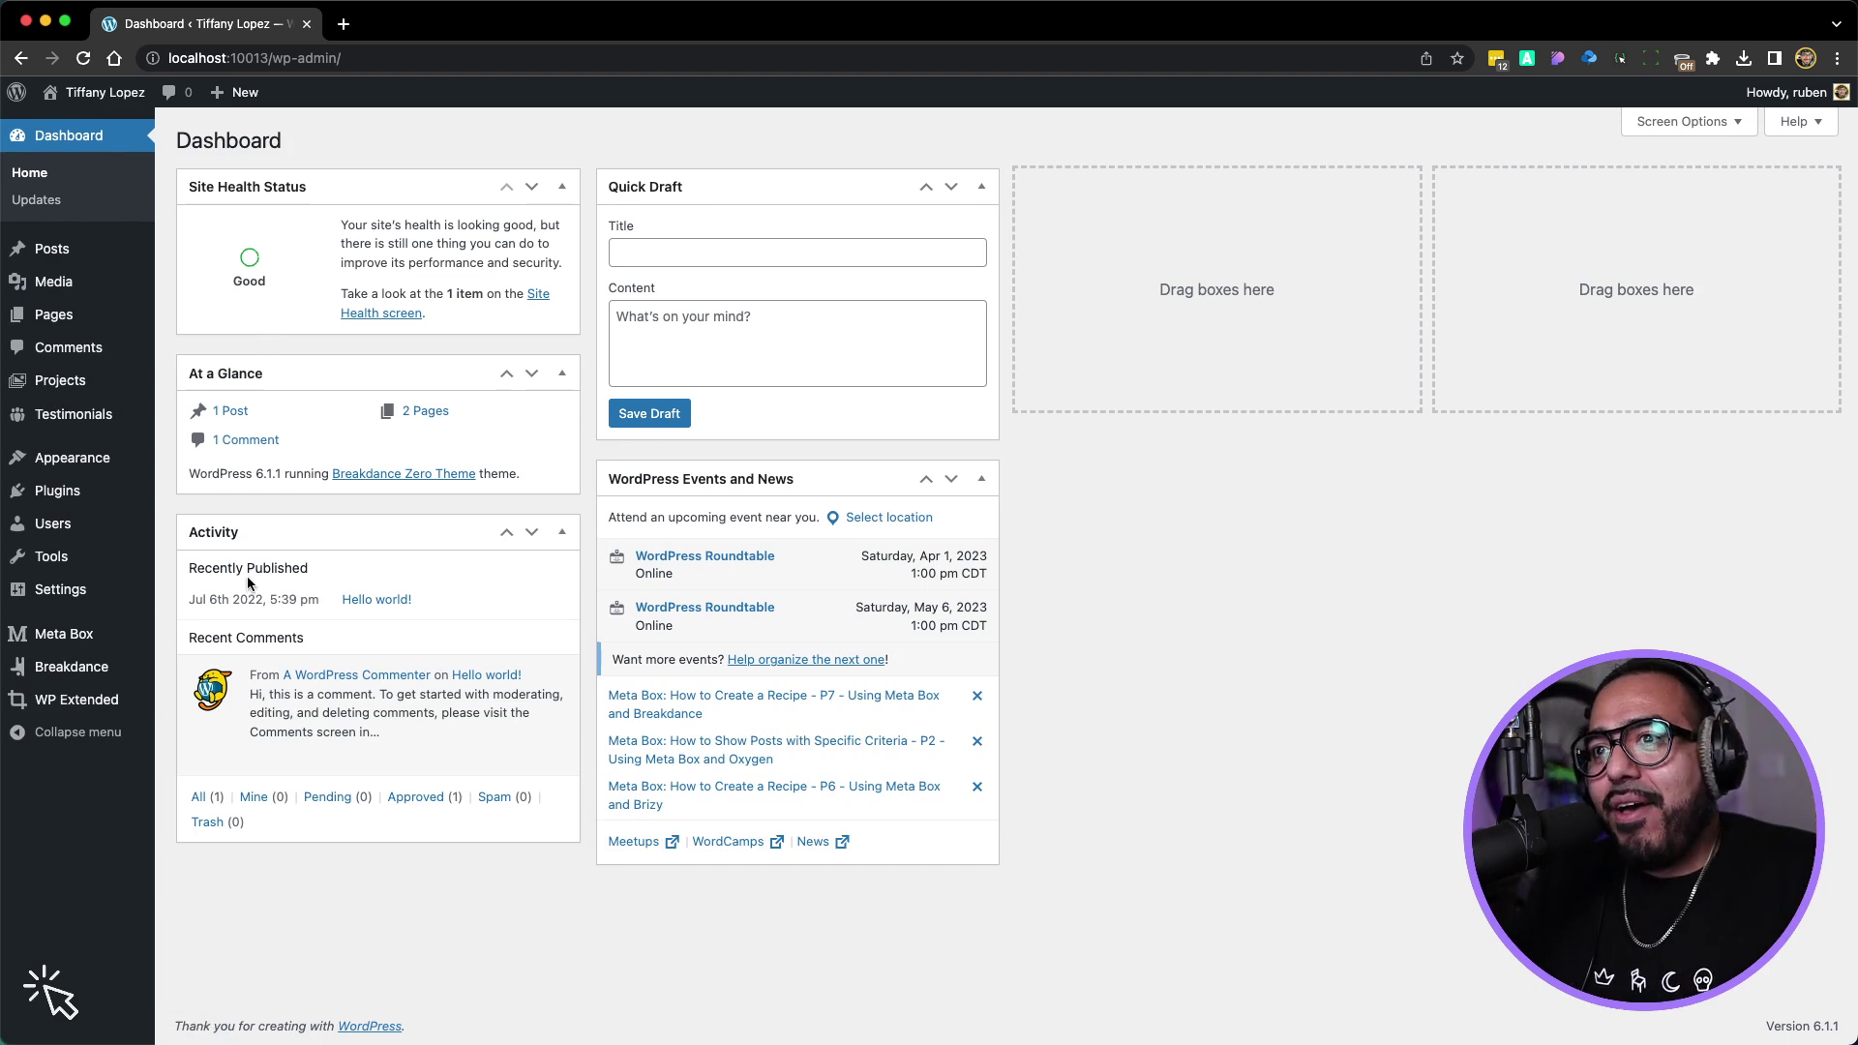
pyautogui.moveTo(95, 515)
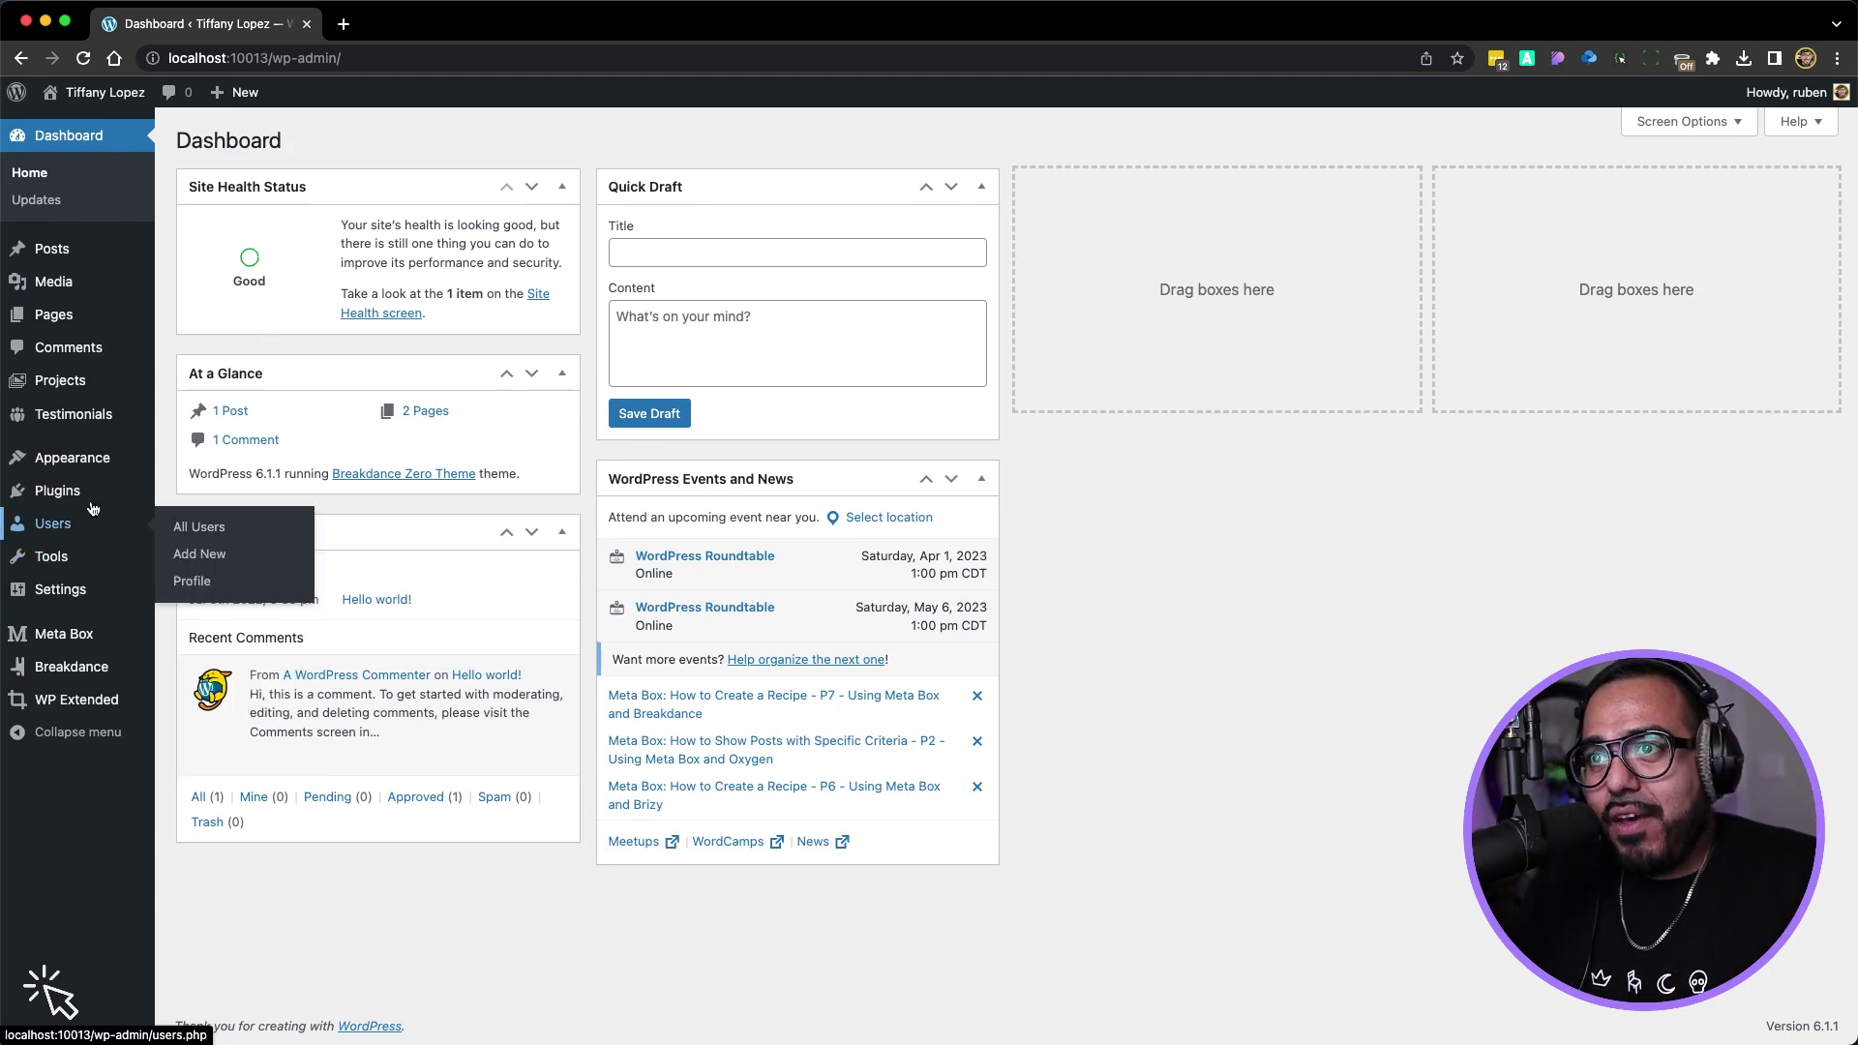
pyautogui.moveTo(81, 469)
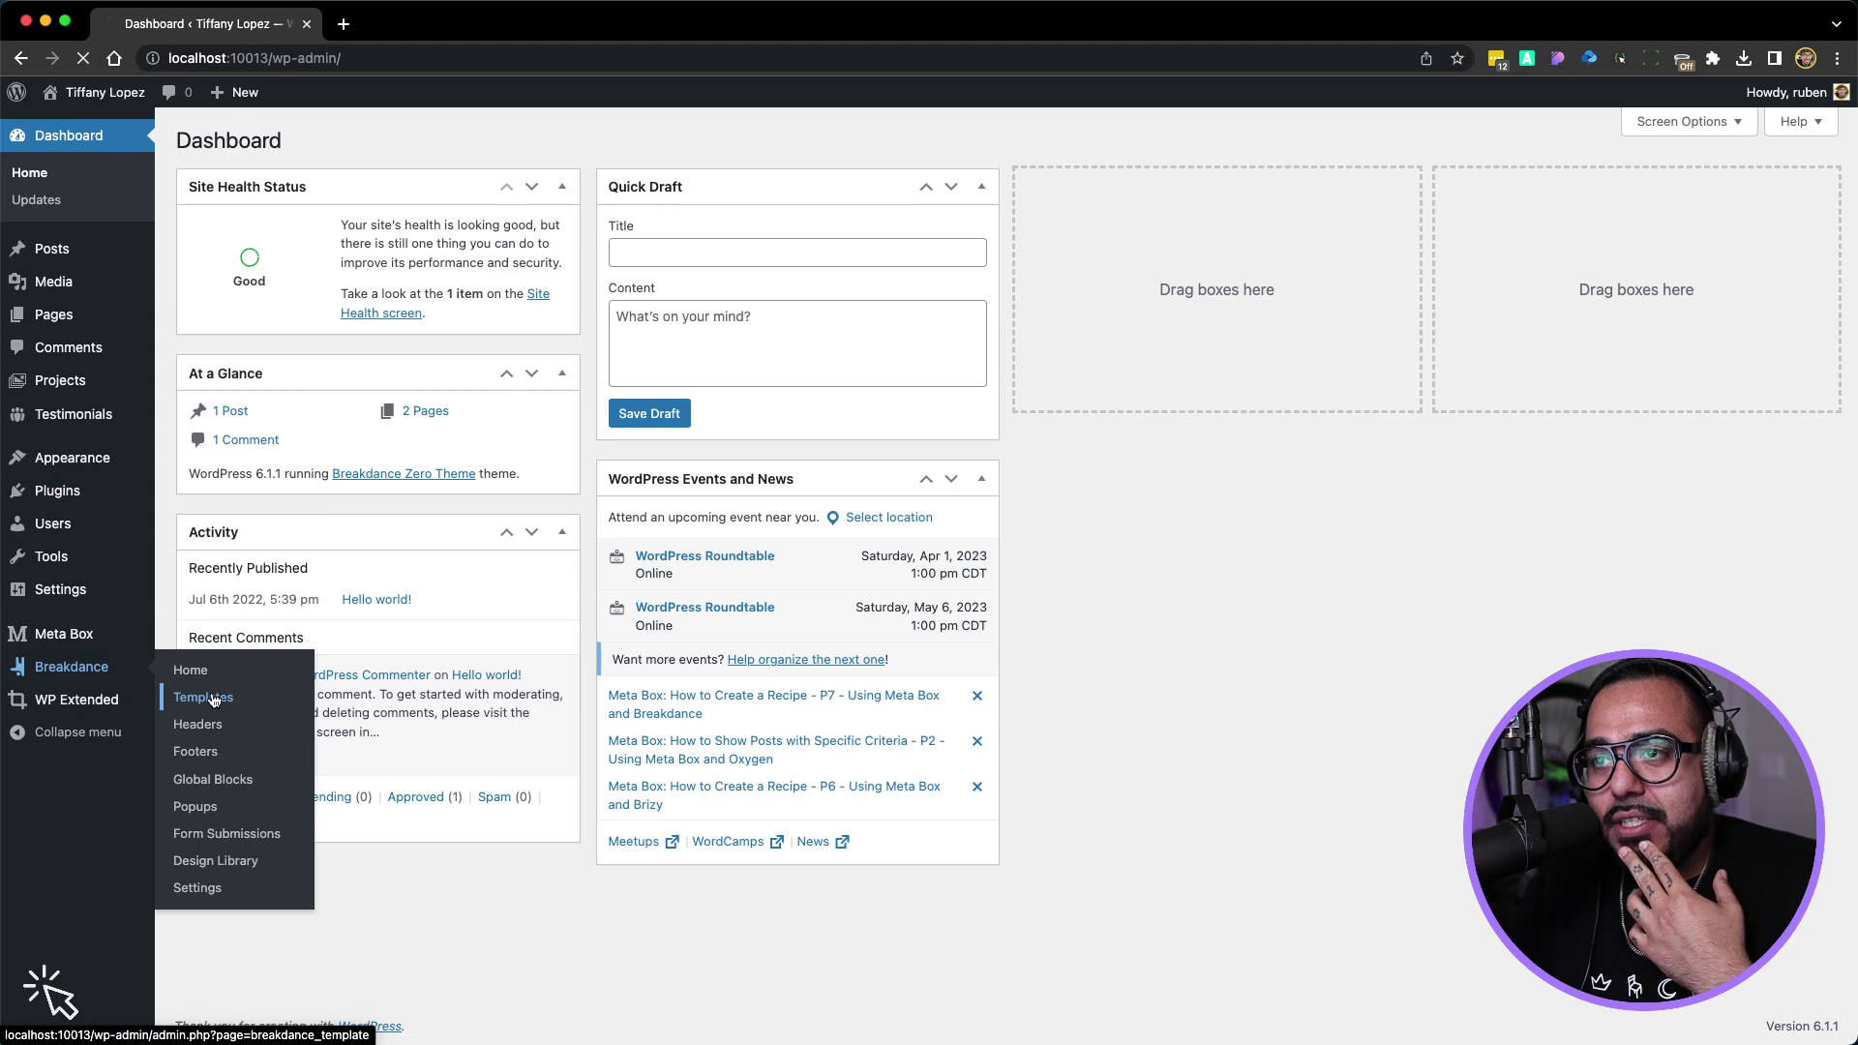
pyautogui.click(214, 699)
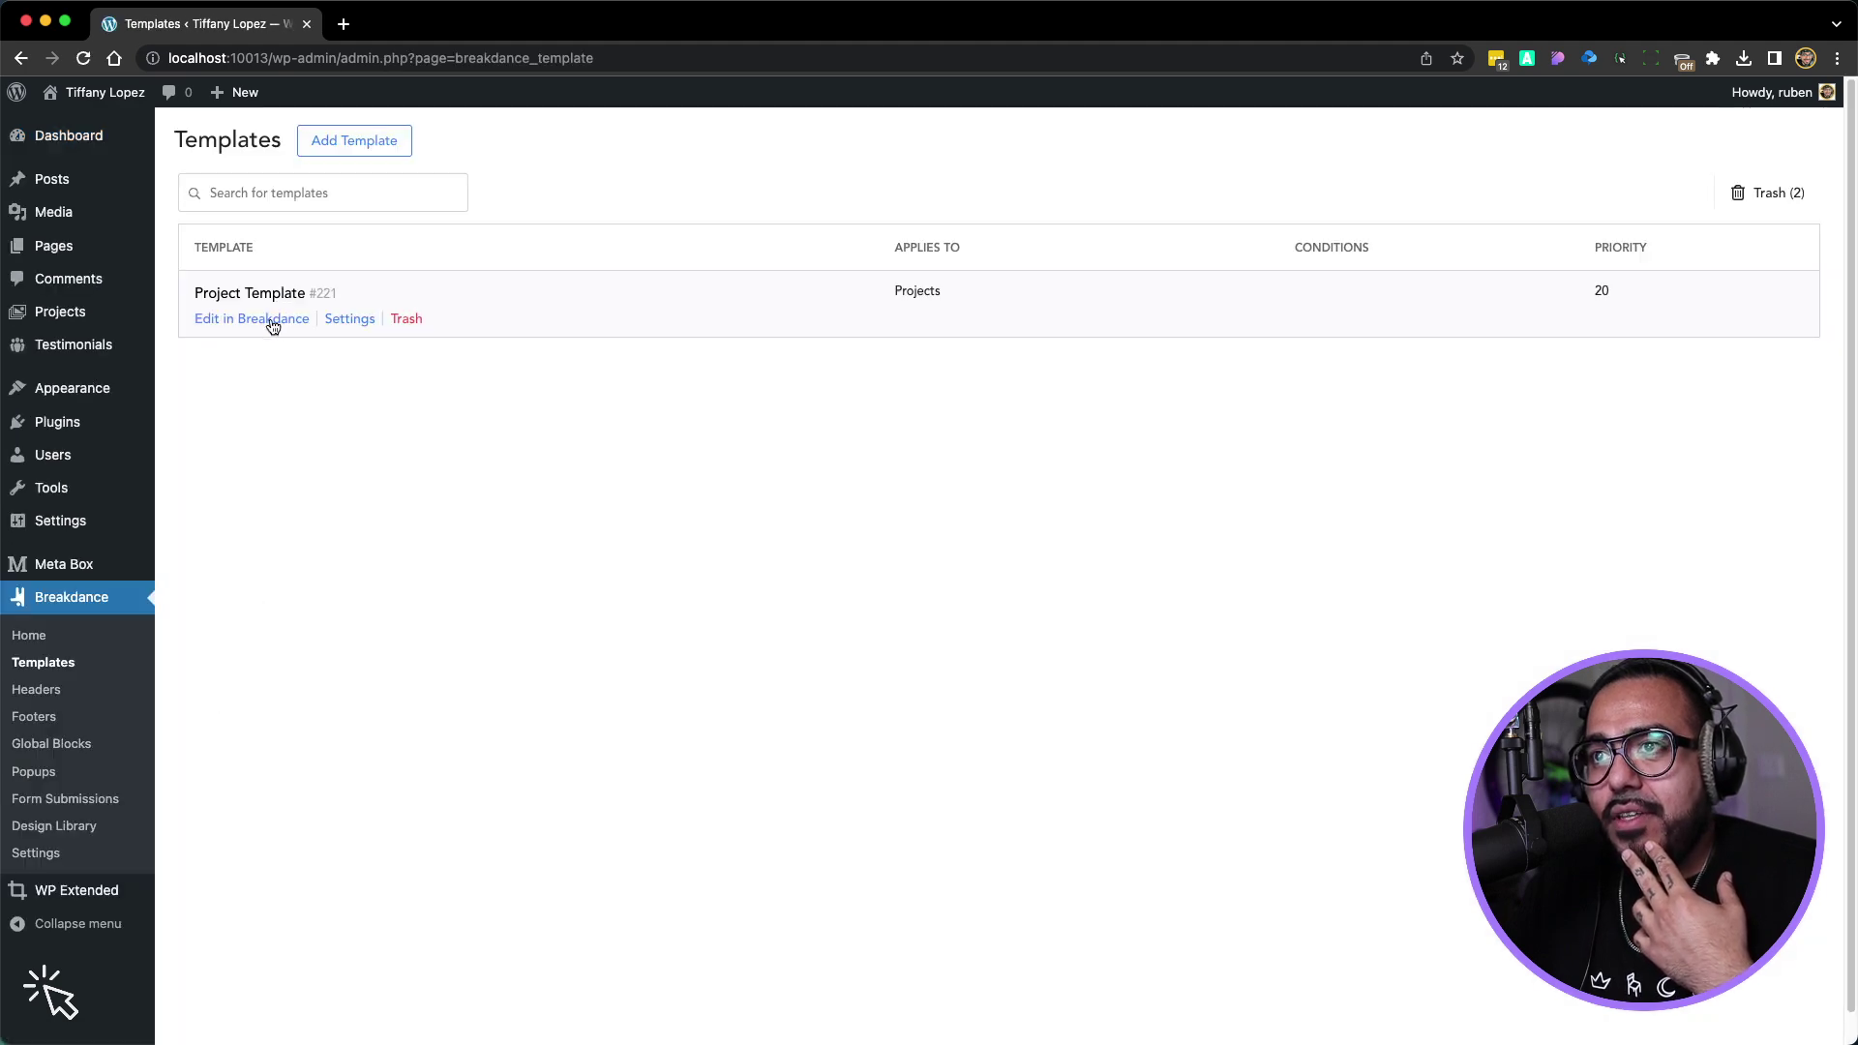
pyautogui.click(272, 320)
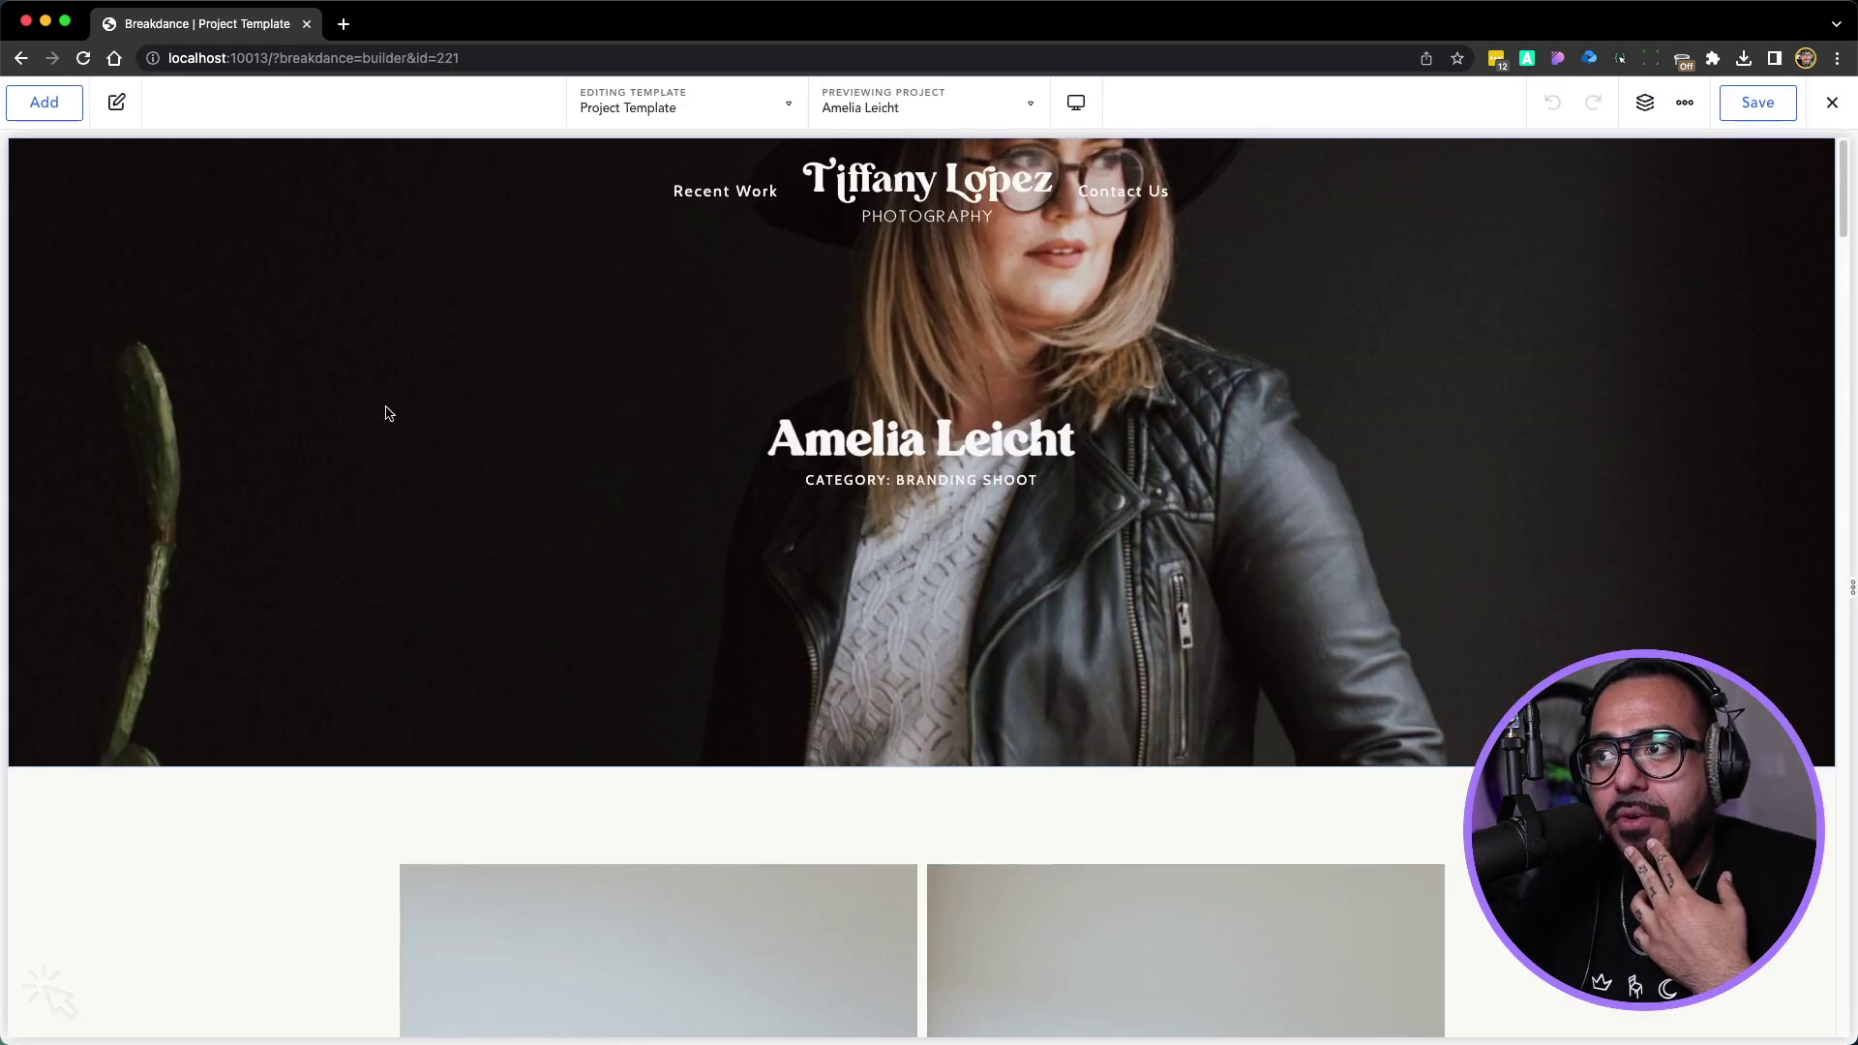
# Select the template's Contact Us Section on the canvas and delete it
pyautogui.scroll(-20, 387, 413)
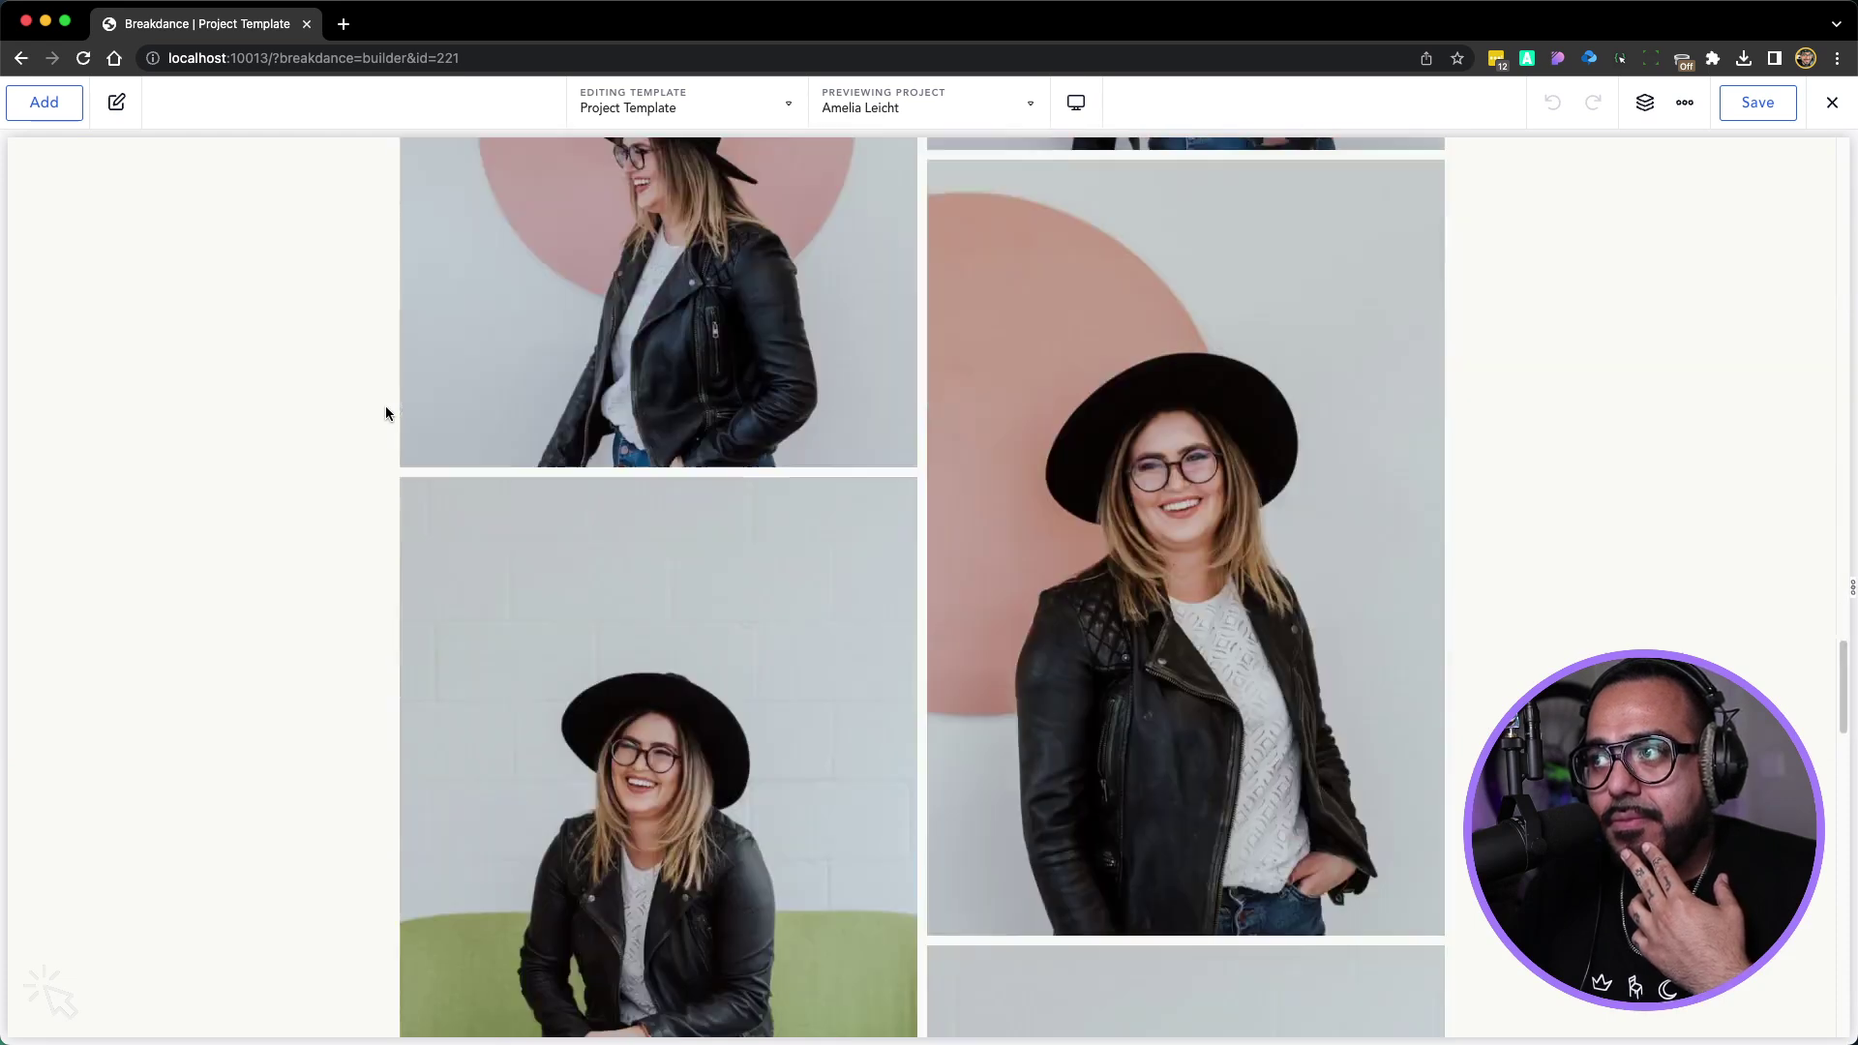
pyautogui.scroll(-15, 385, 413)
pyautogui.click(205, 353)
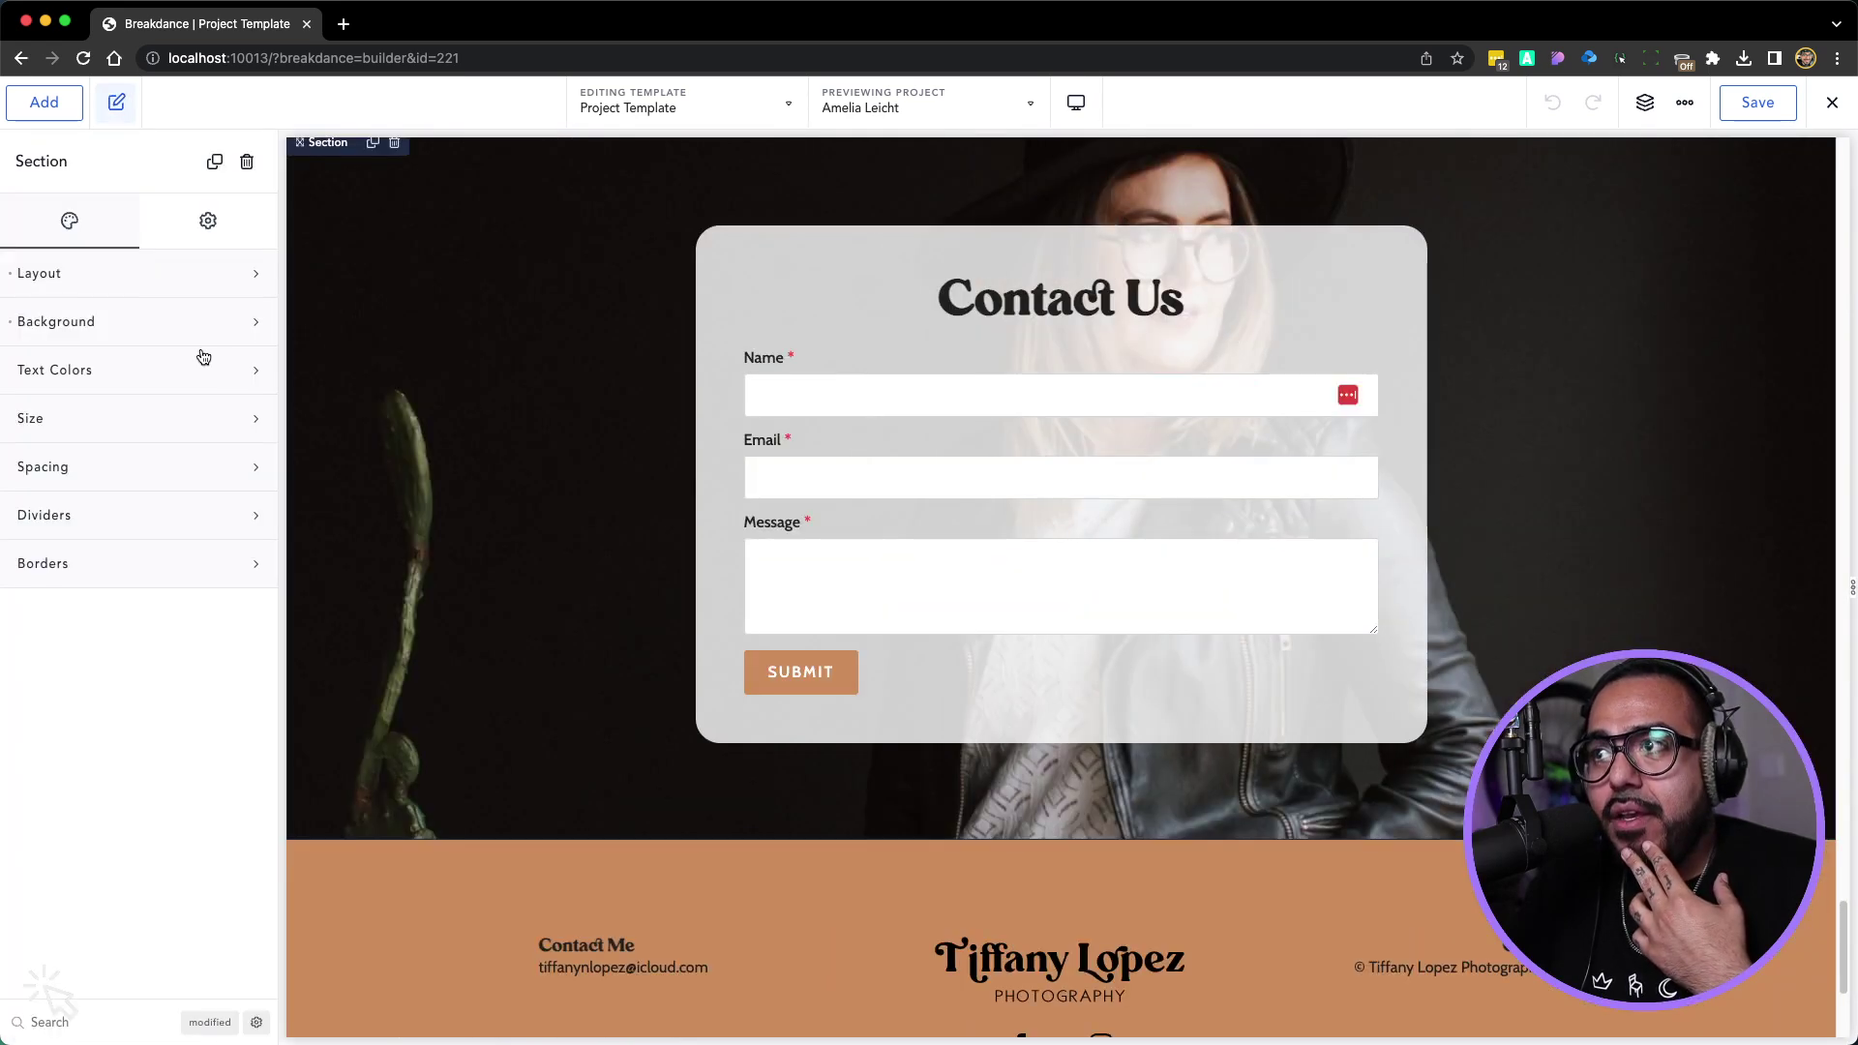
pyautogui.scroll(2, 484, 417)
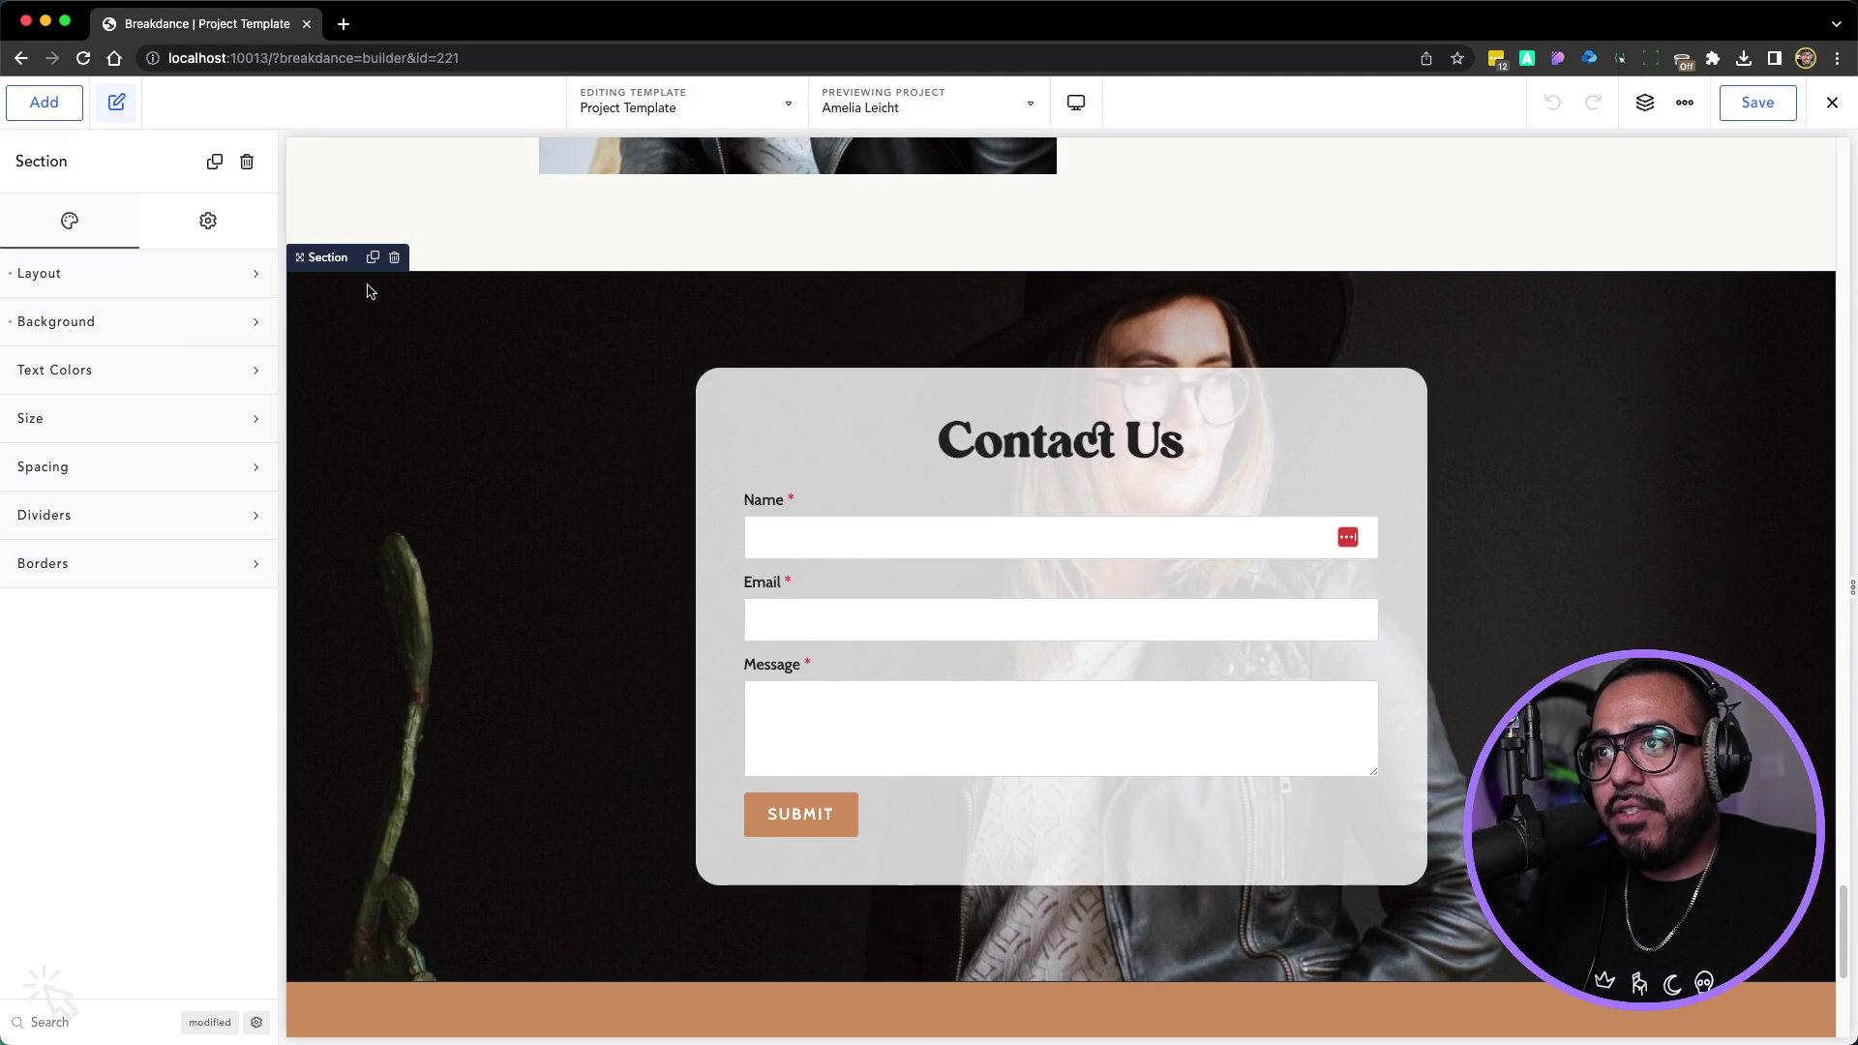
pyautogui.click(395, 258)
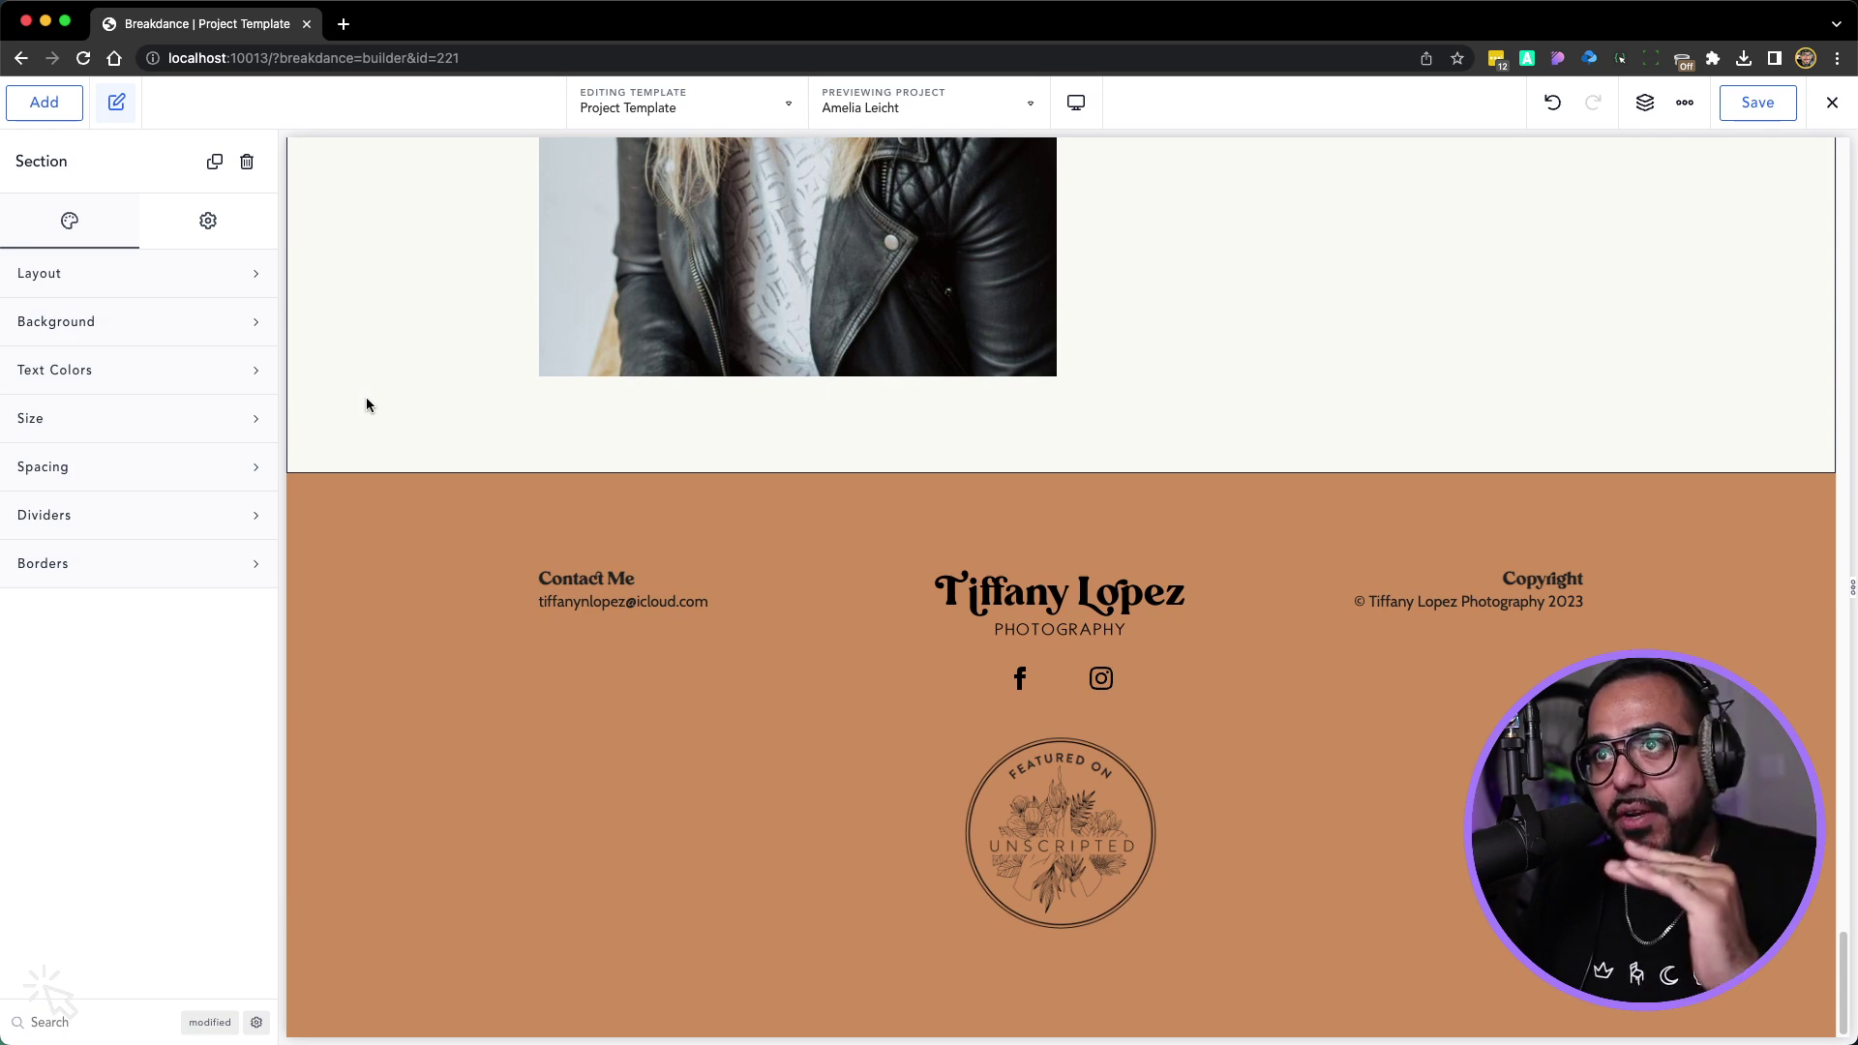
# Add the Home page's Contact Us section from the This Website design set to the template
pyautogui.click(75, 110)
pyautogui.click(180, 205)
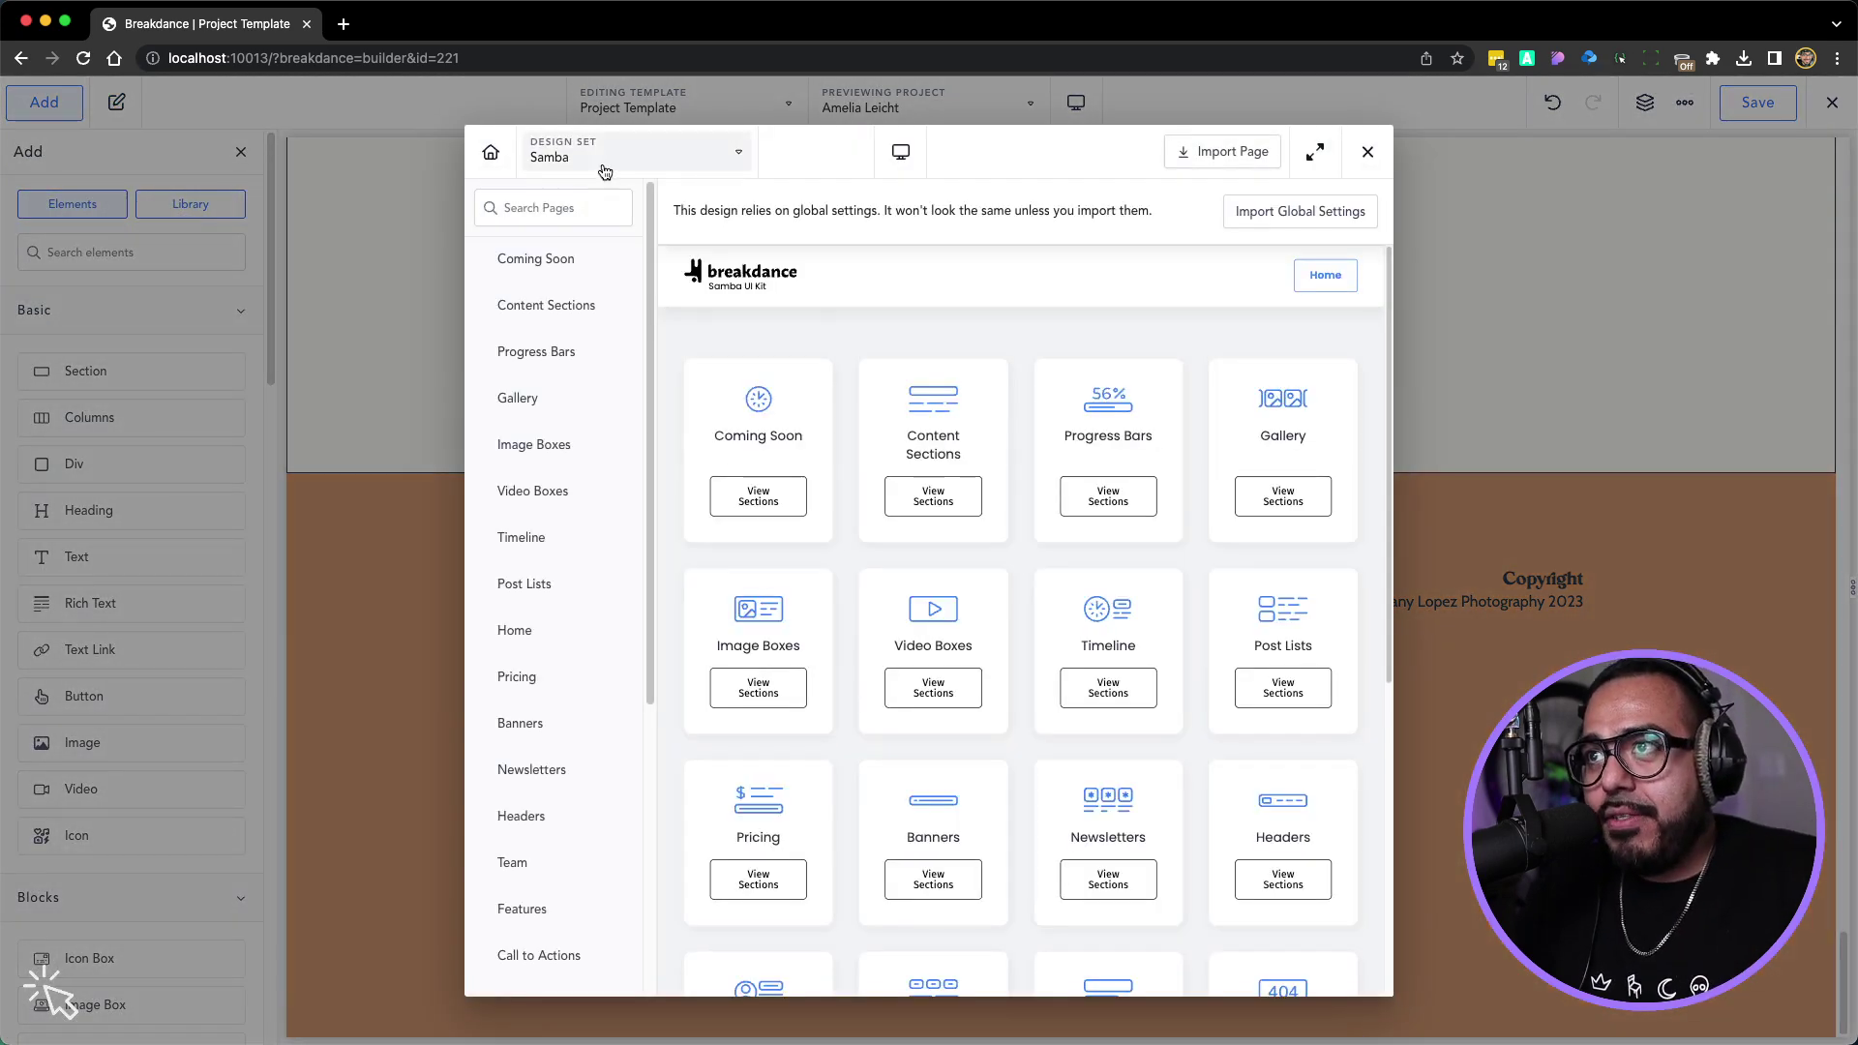
pyautogui.click(605, 171)
pyautogui.click(598, 191)
pyautogui.click(514, 305)
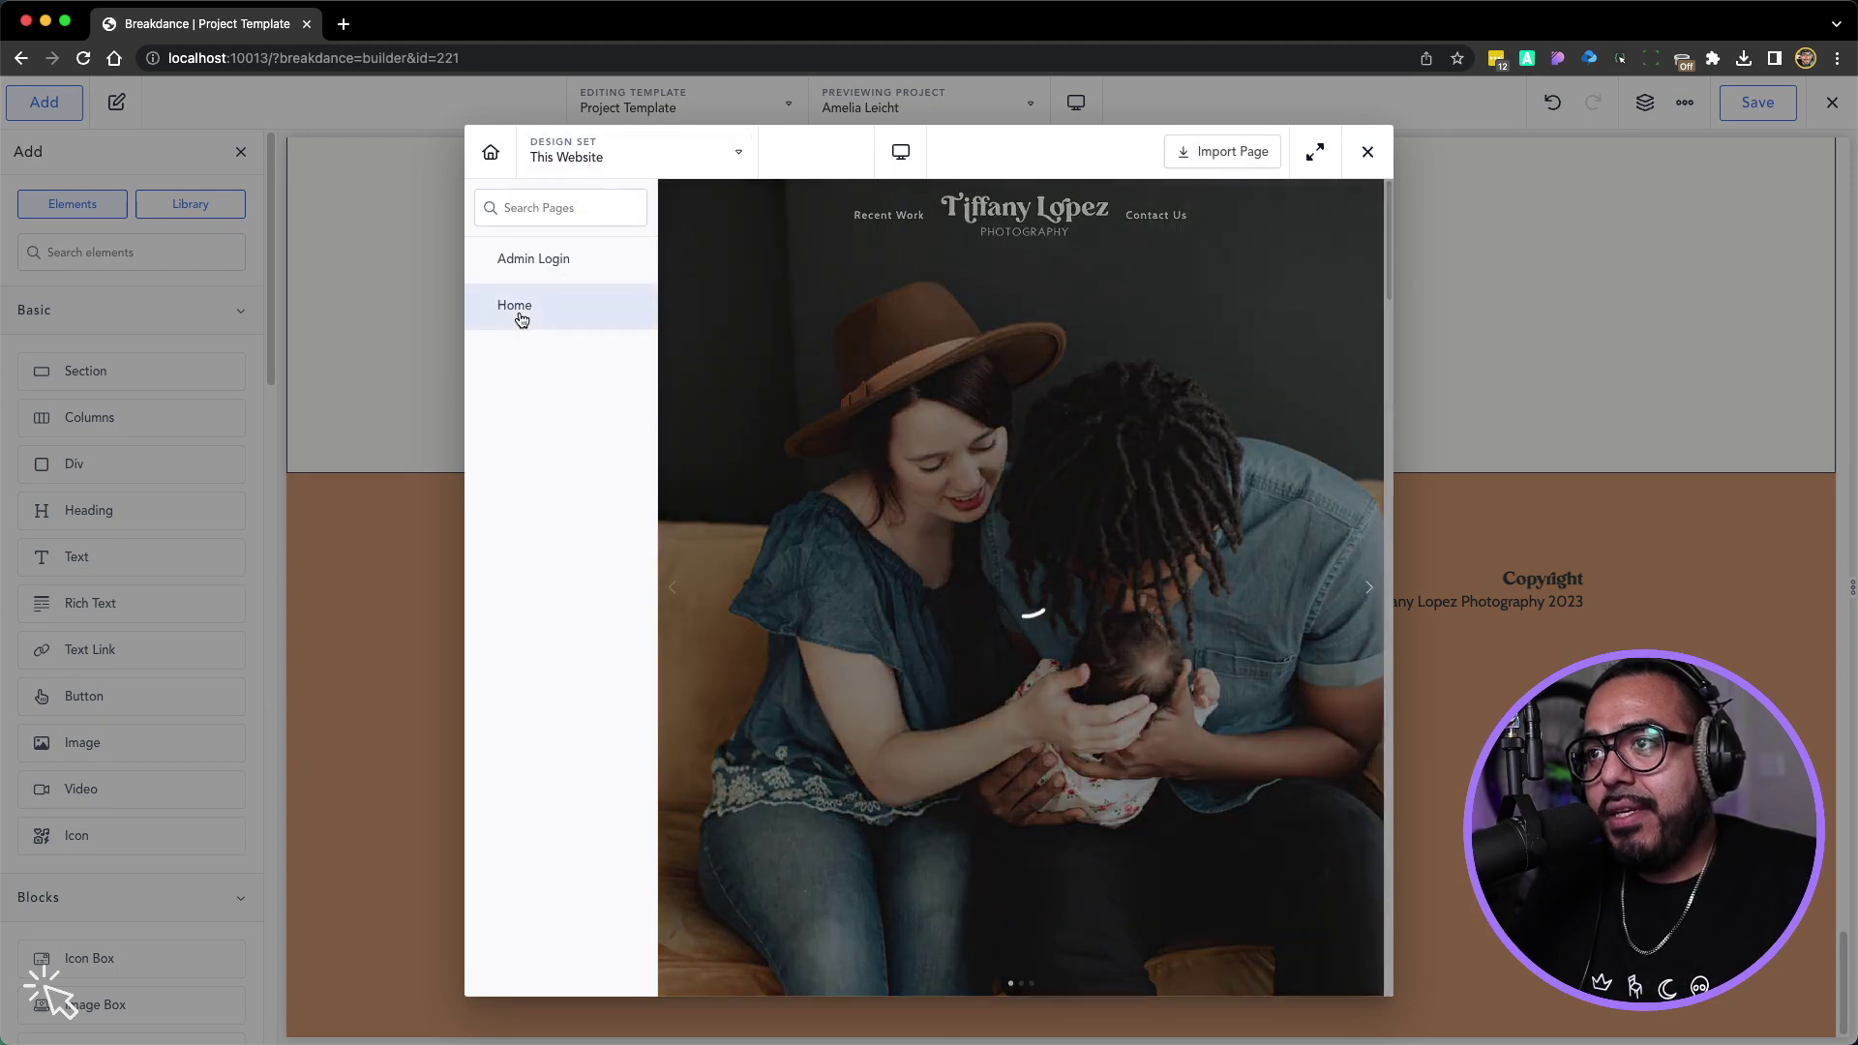
pyautogui.scroll(-5, 801, 337)
pyautogui.scroll(-20, 803, 337)
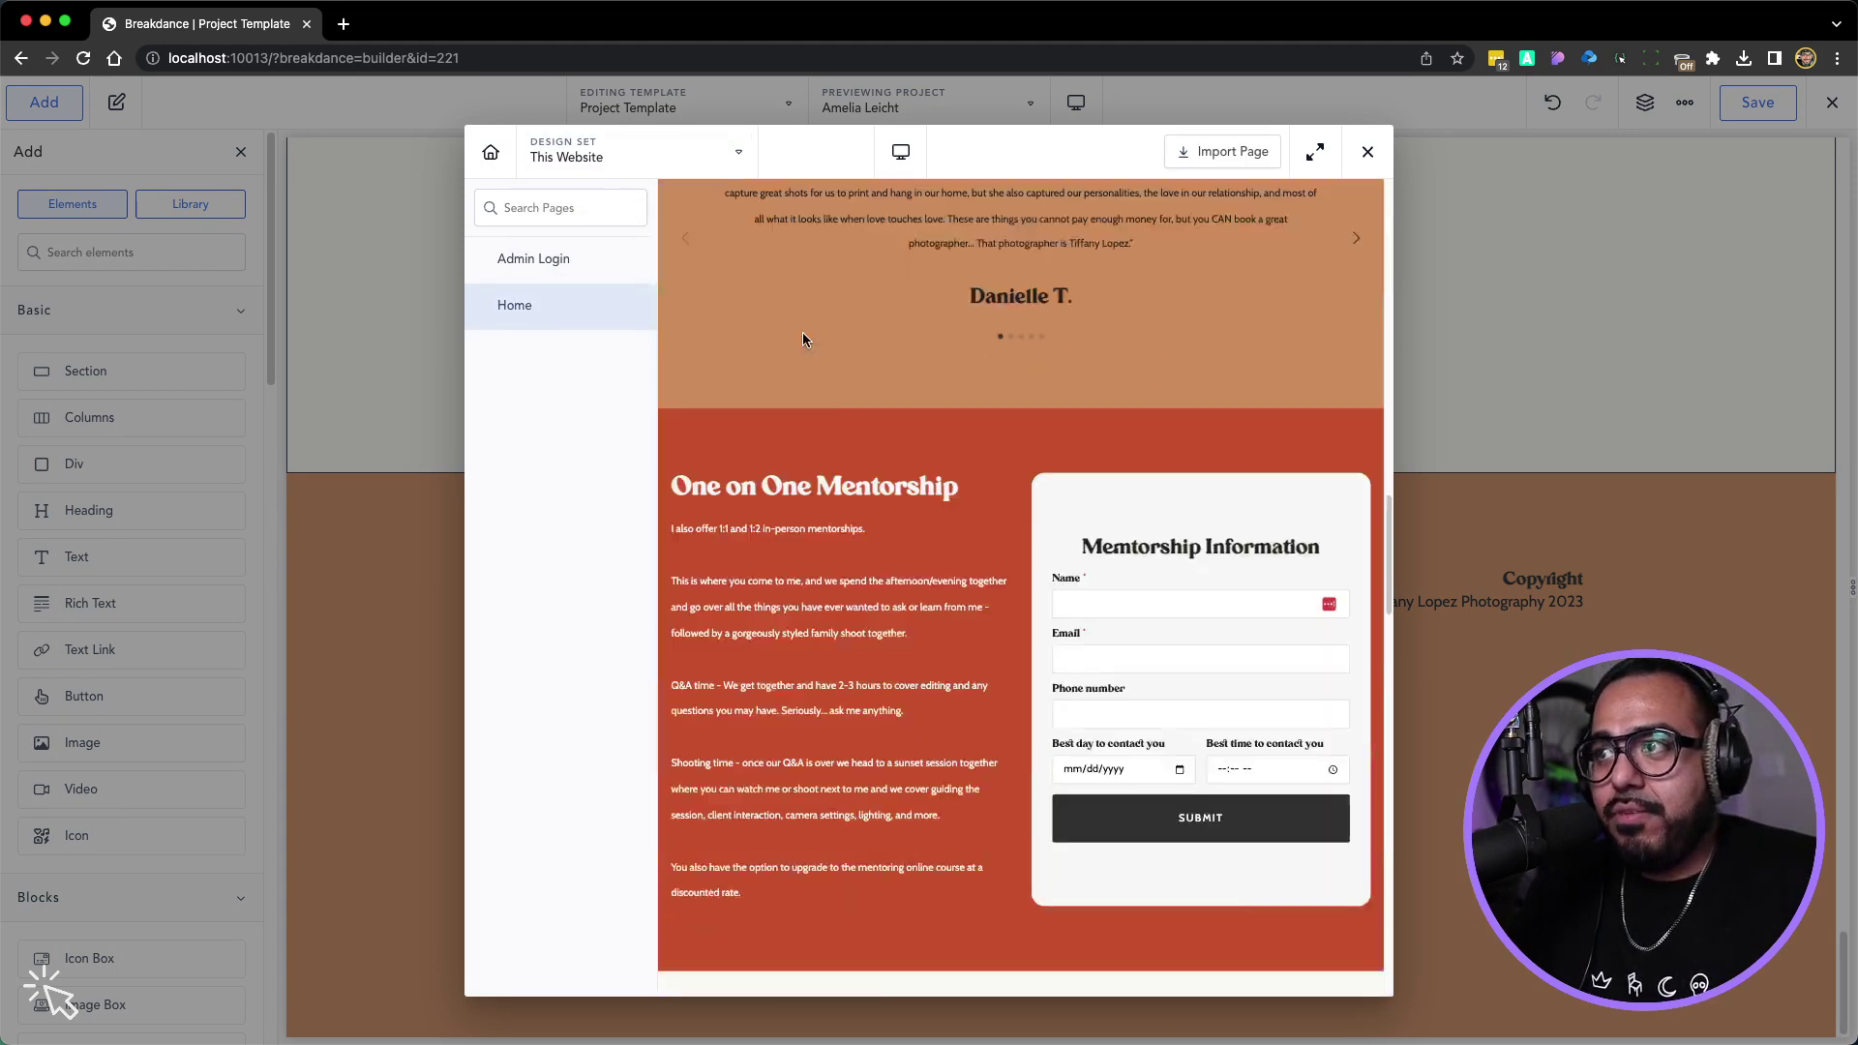
pyautogui.scroll(1, 806, 387)
pyautogui.scroll(3, 793, 416)
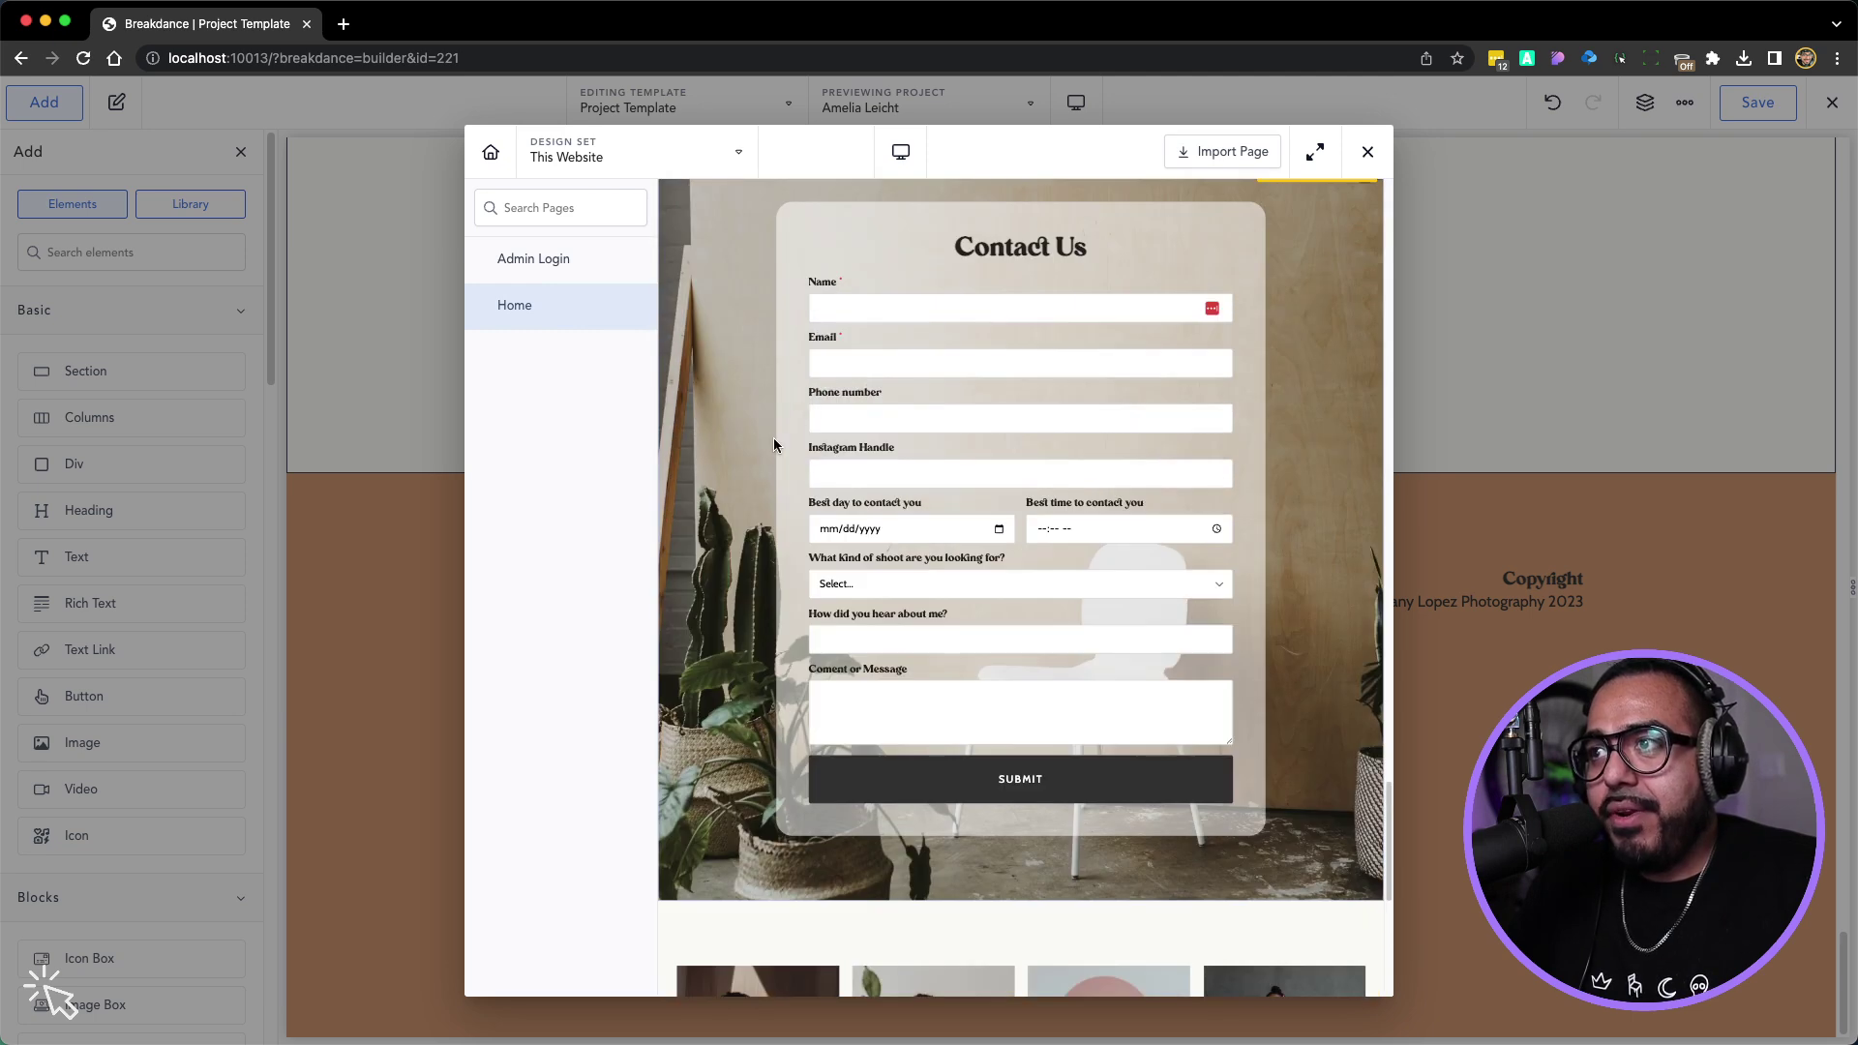
pyautogui.scroll(1, 1198, 299)
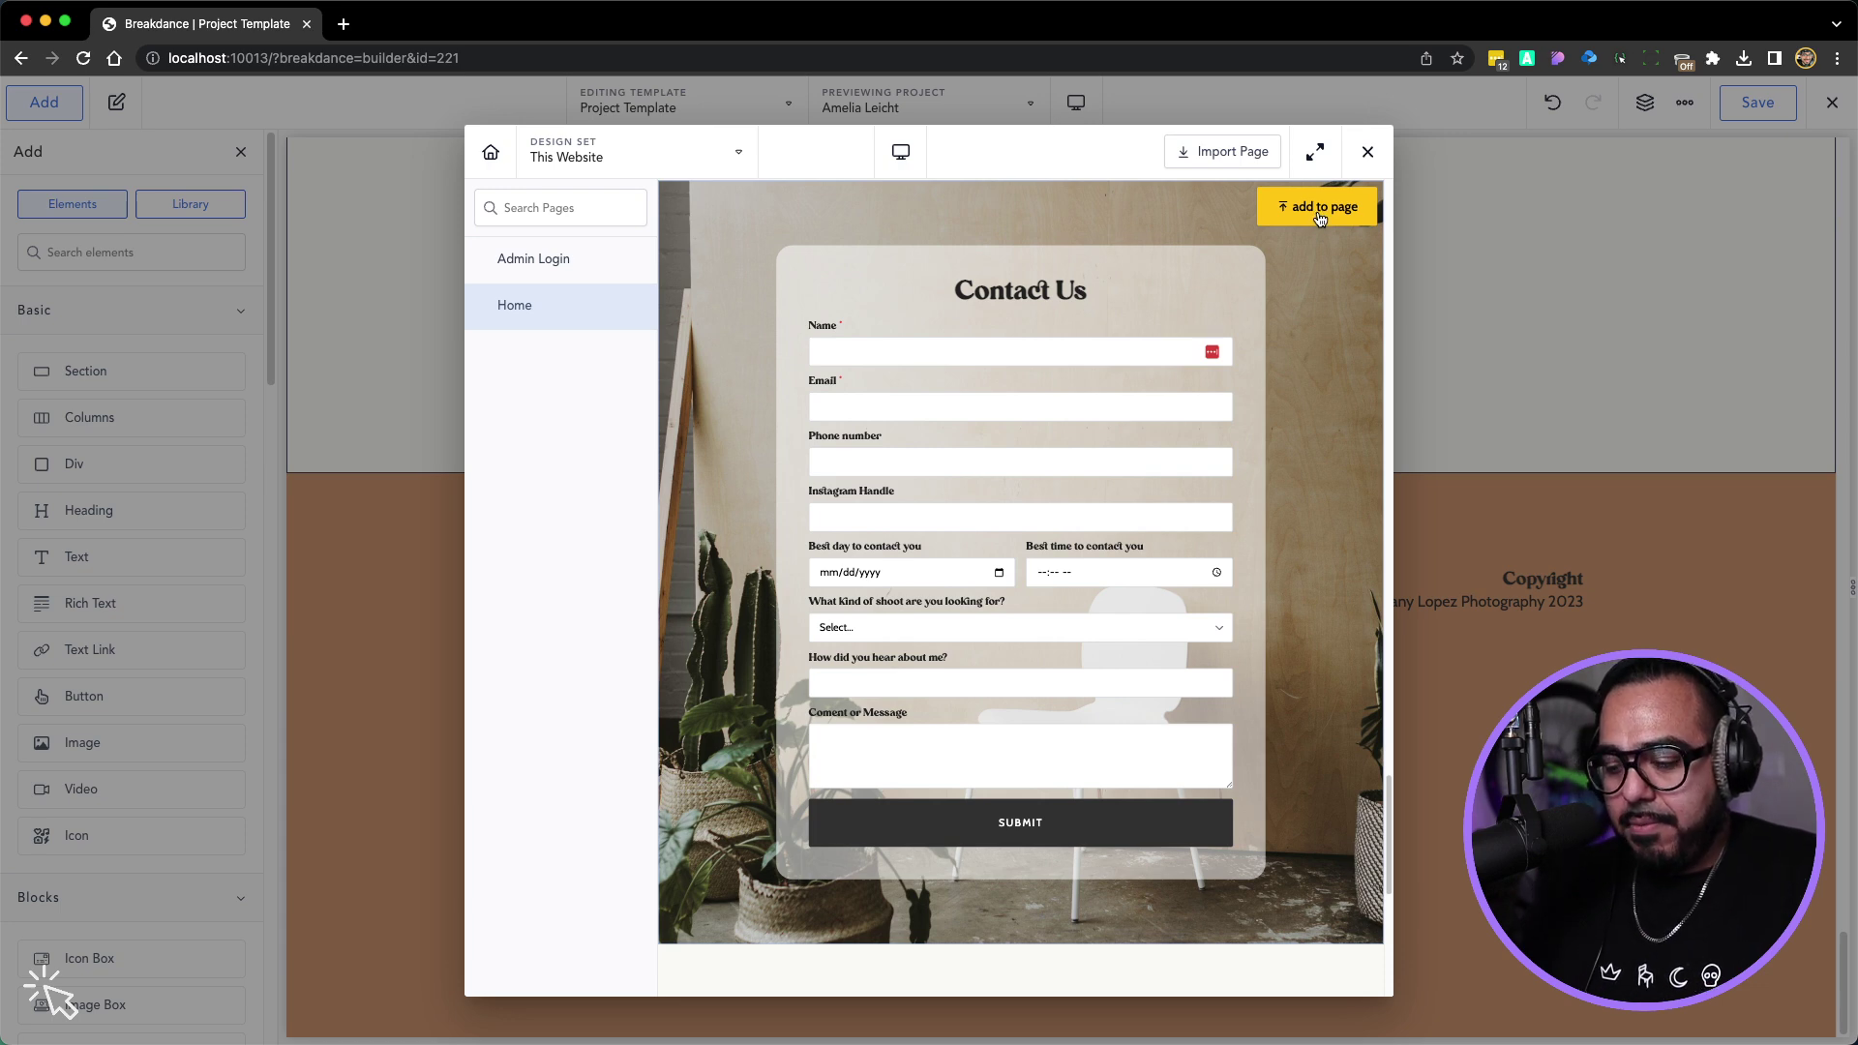
pyautogui.press('super+equal')
pyautogui.press('super+equal')
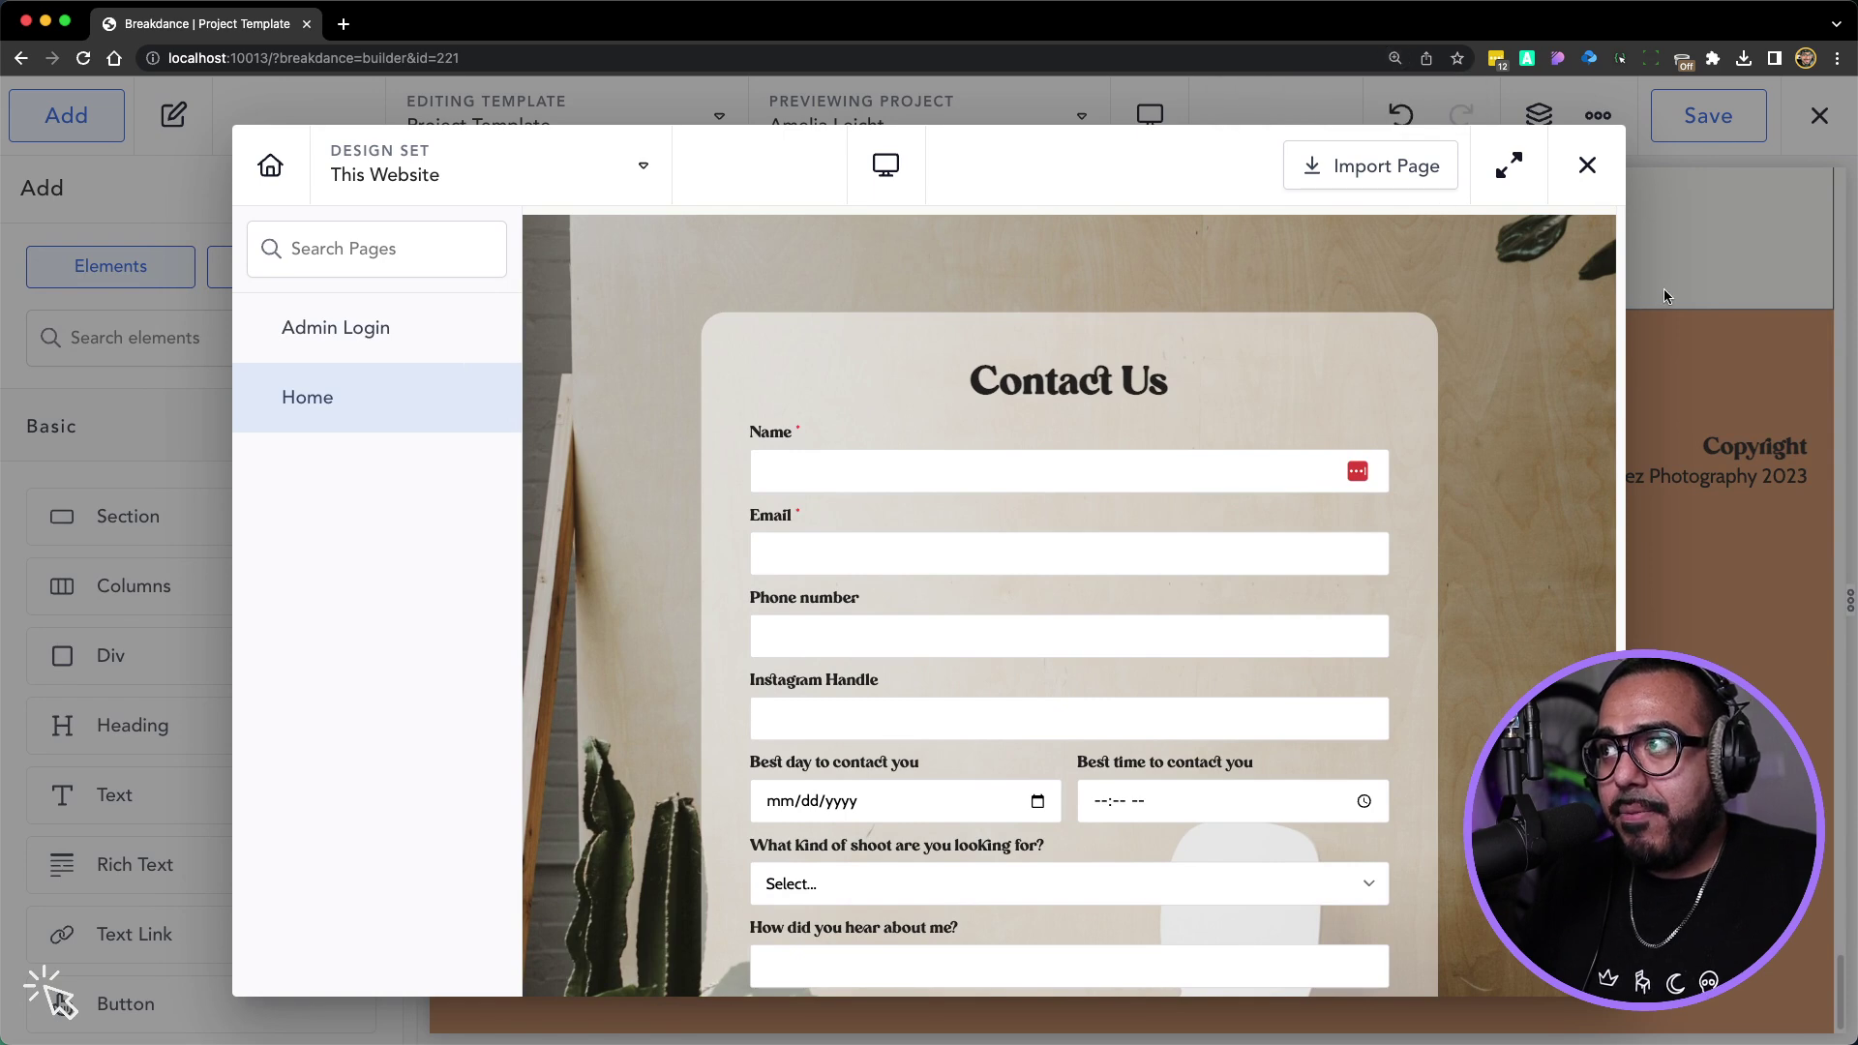
pyautogui.click(1531, 261)
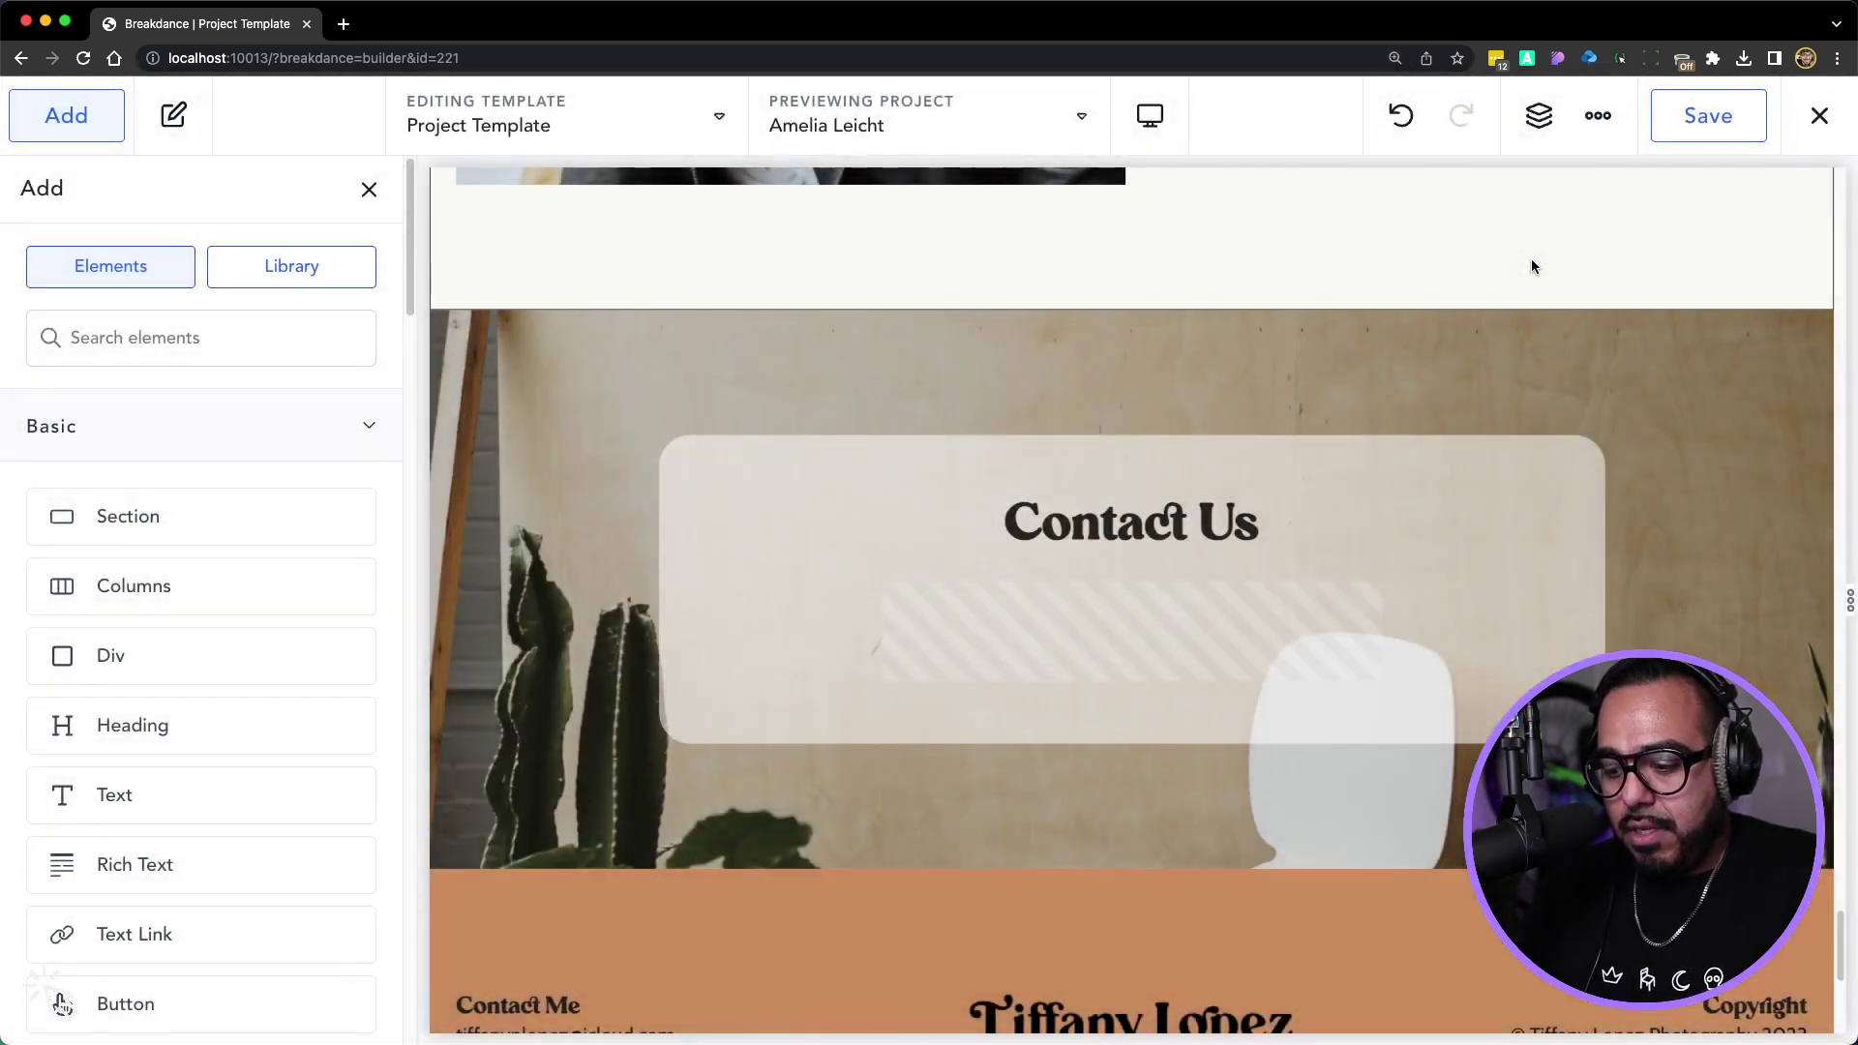
# Reset the zoom to 100% and open dynamic data for the Contact Us section's background image
pyautogui.press('super+minus')
pyautogui.press('super+minus')
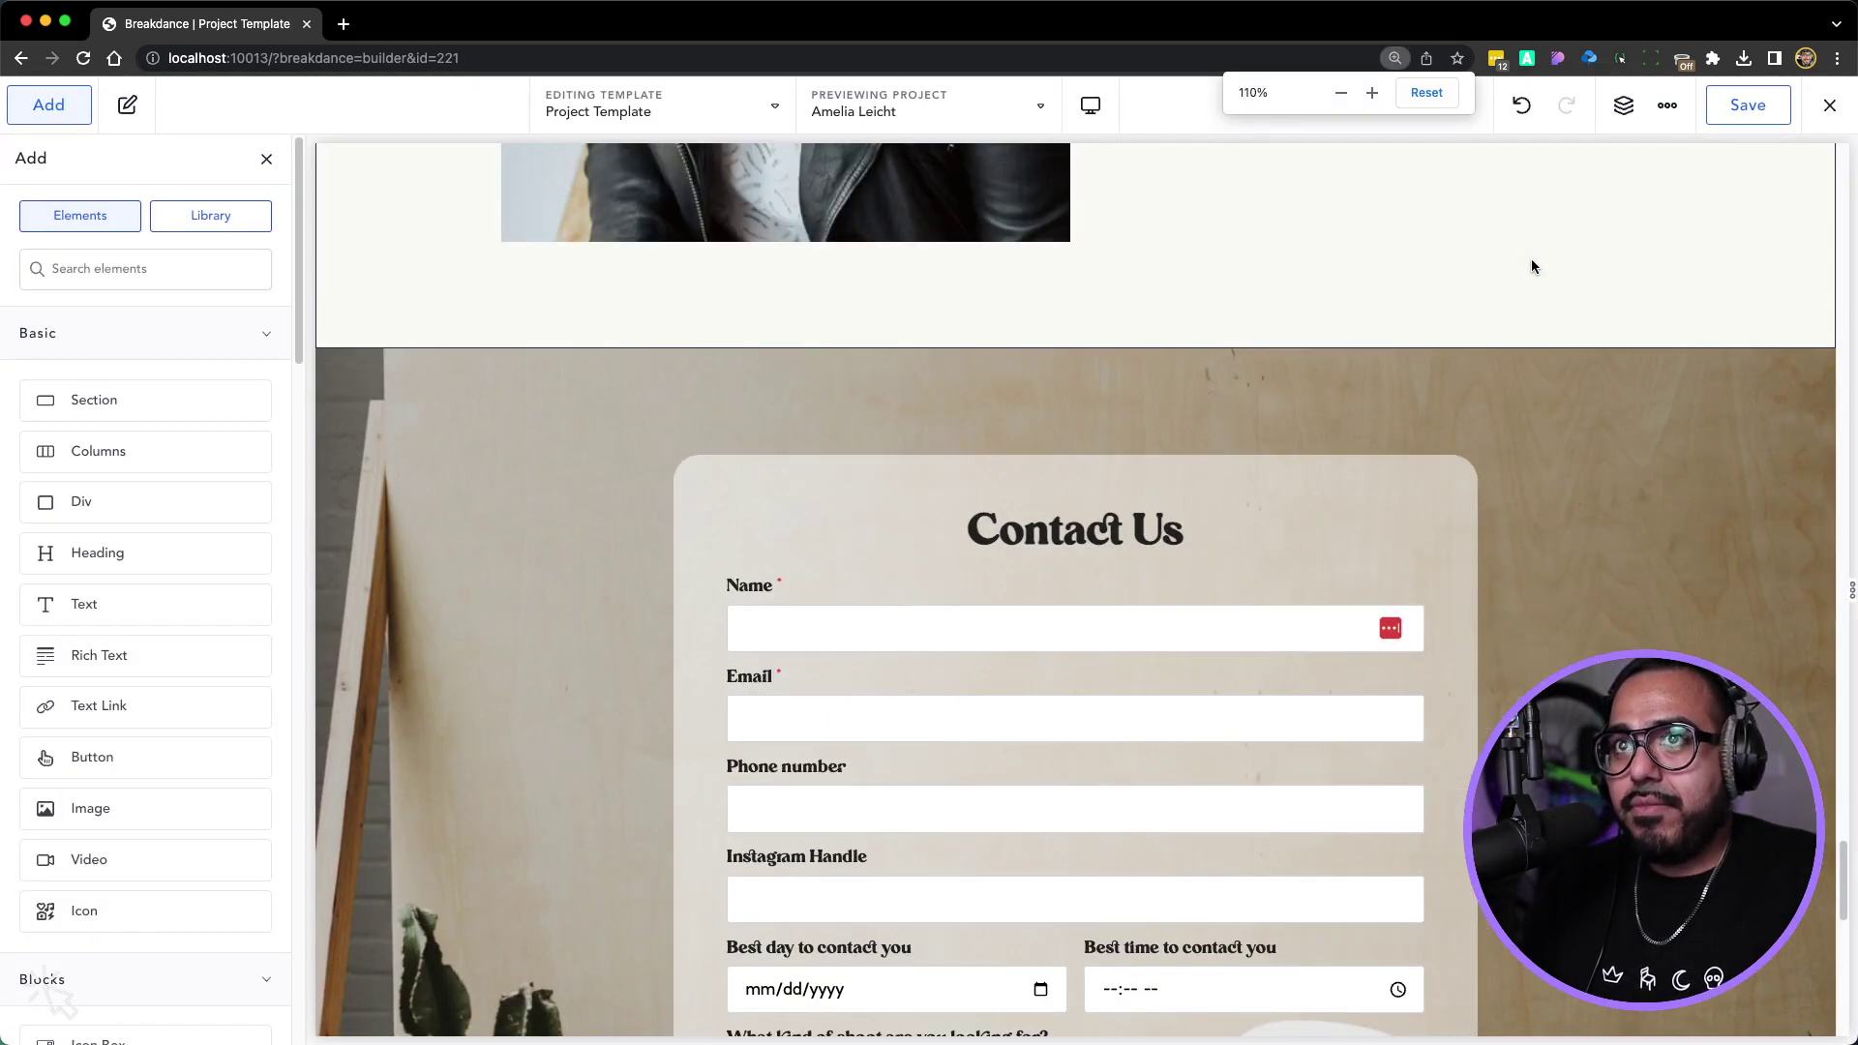
pyautogui.press('super+minus')
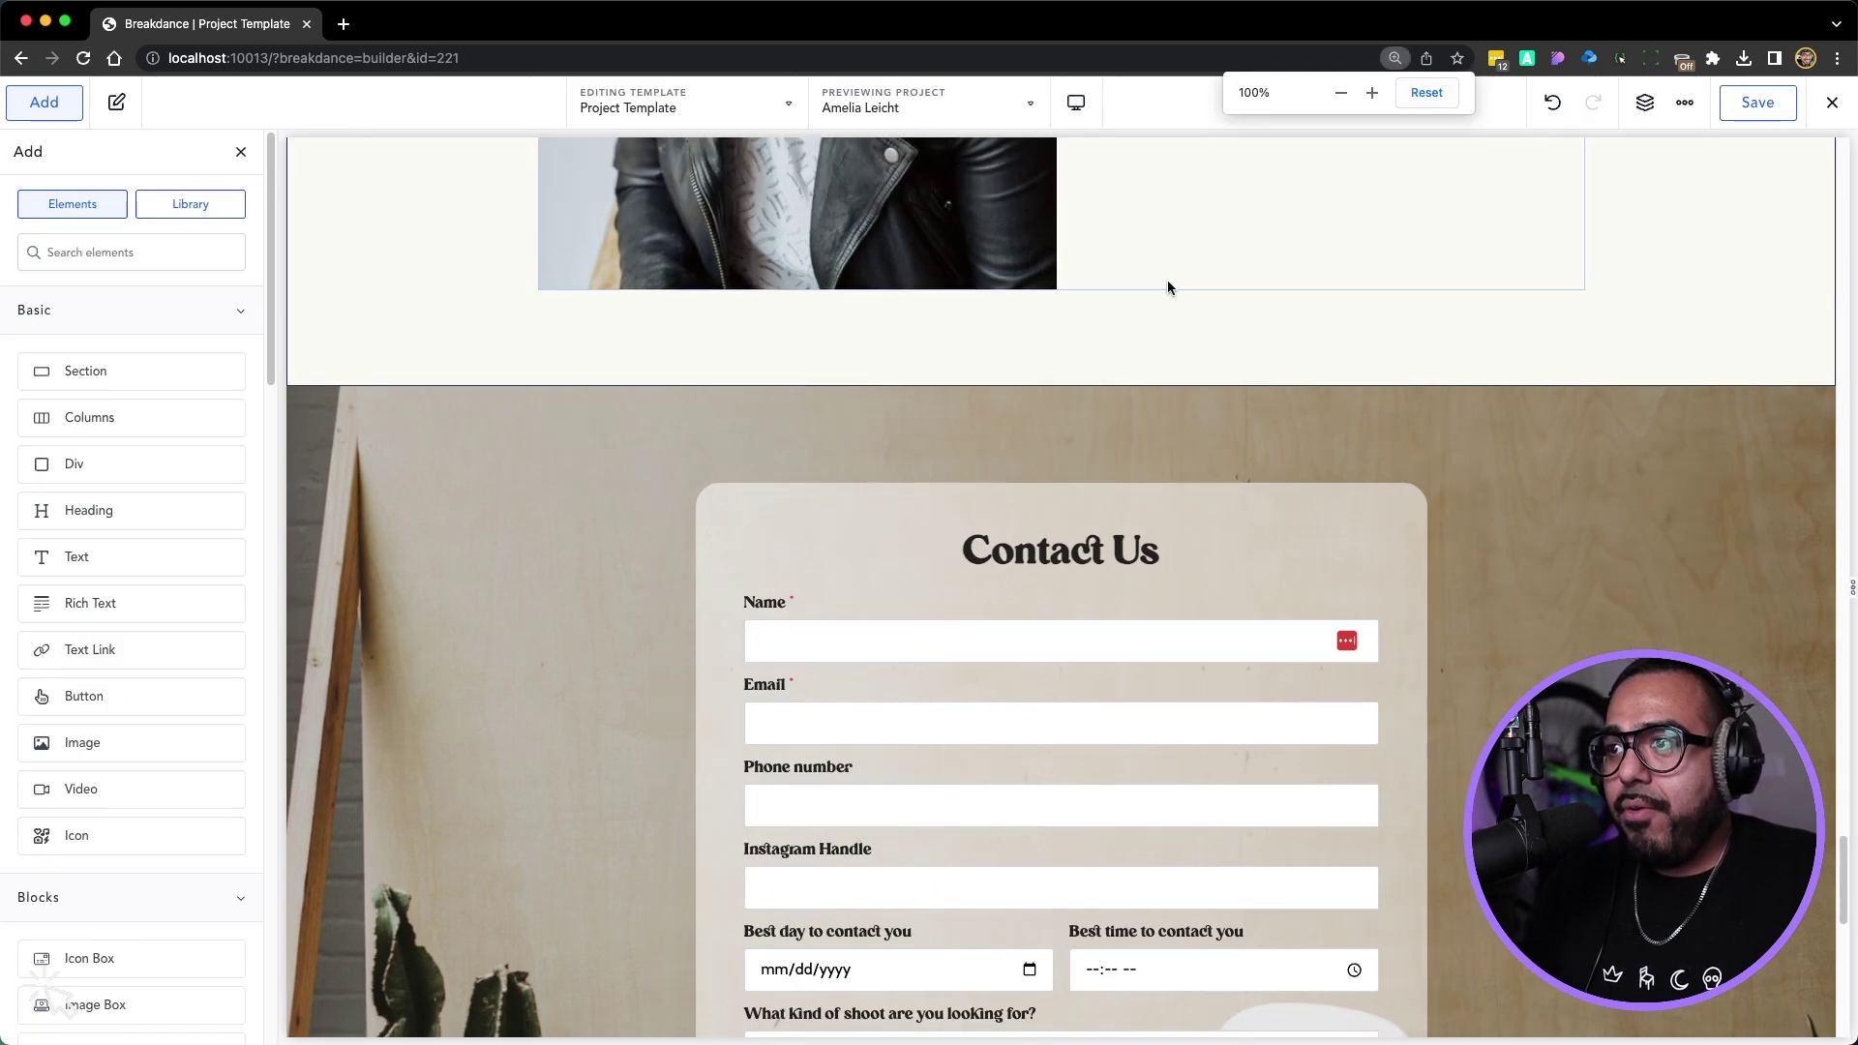
pyautogui.scroll(-1, 941, 353)
pyautogui.scroll(-5, 941, 353)
pyautogui.scroll(3, 941, 354)
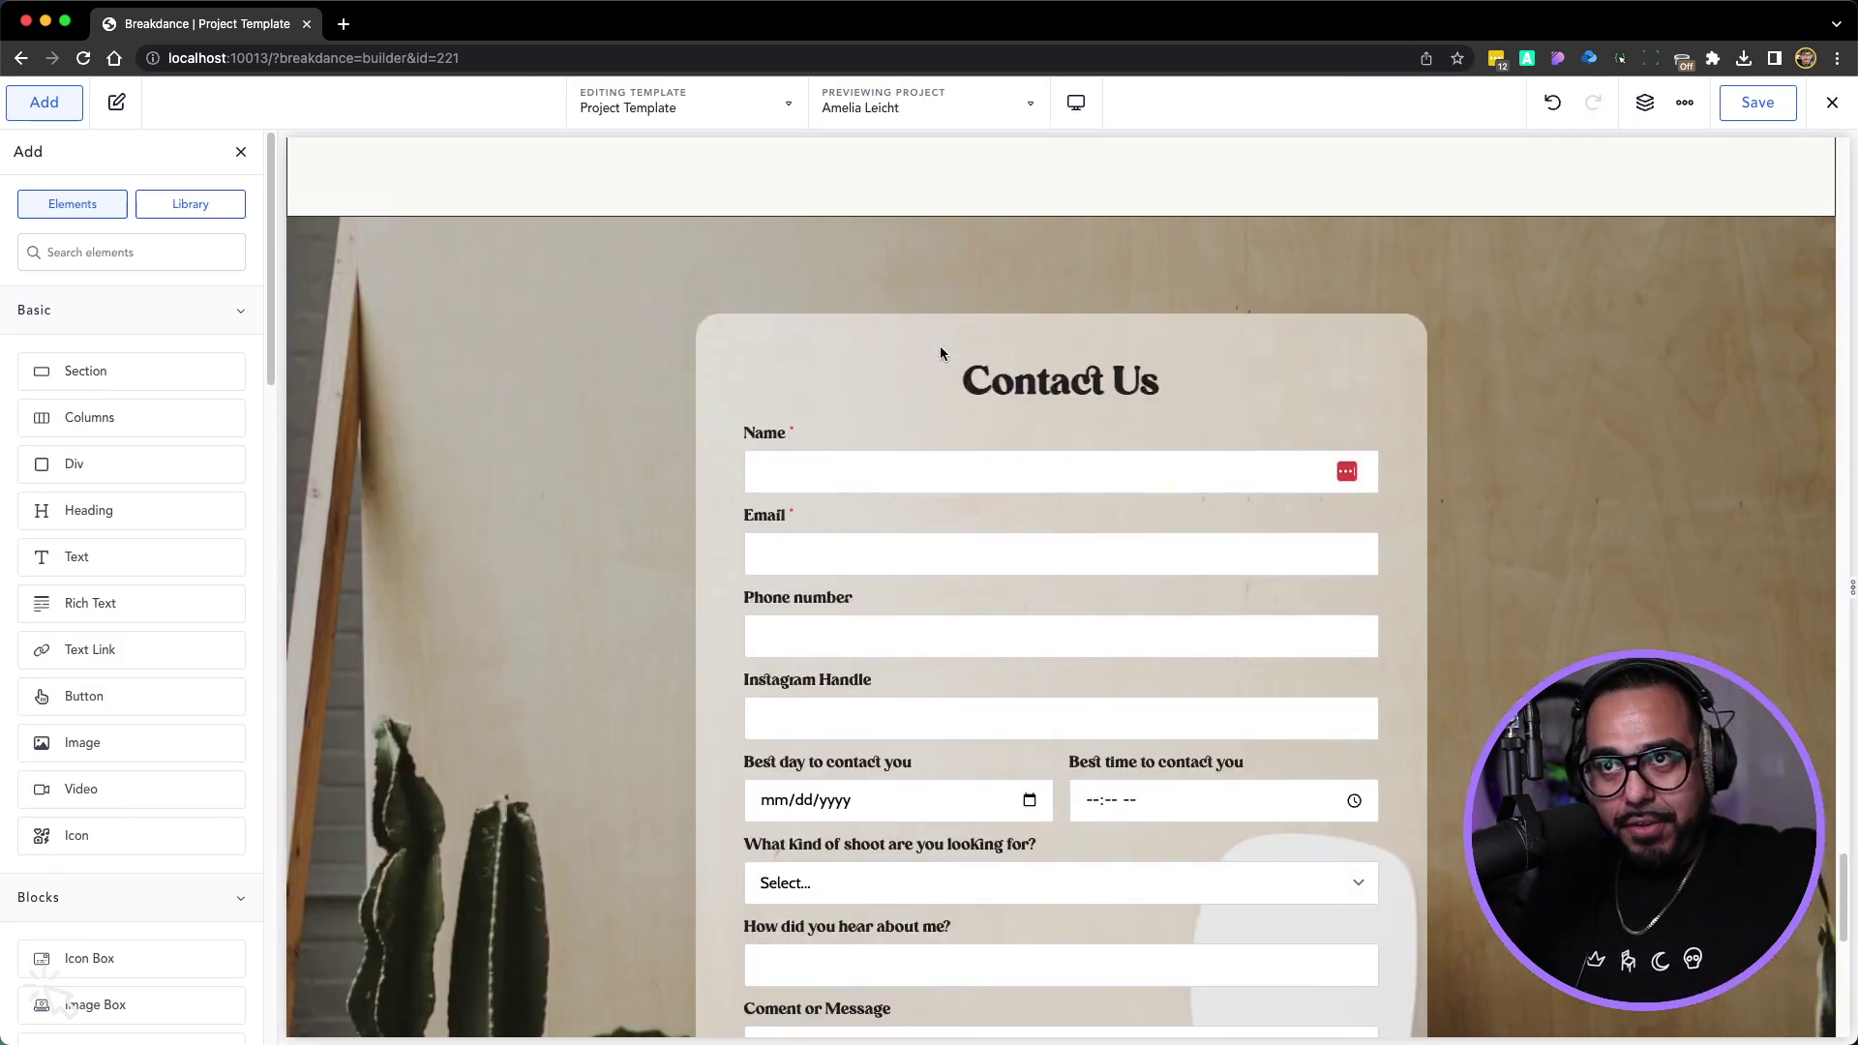
pyautogui.scroll(-15, 971, 623)
pyautogui.scroll(20, 971, 623)
pyautogui.scroll(-9, 971, 623)
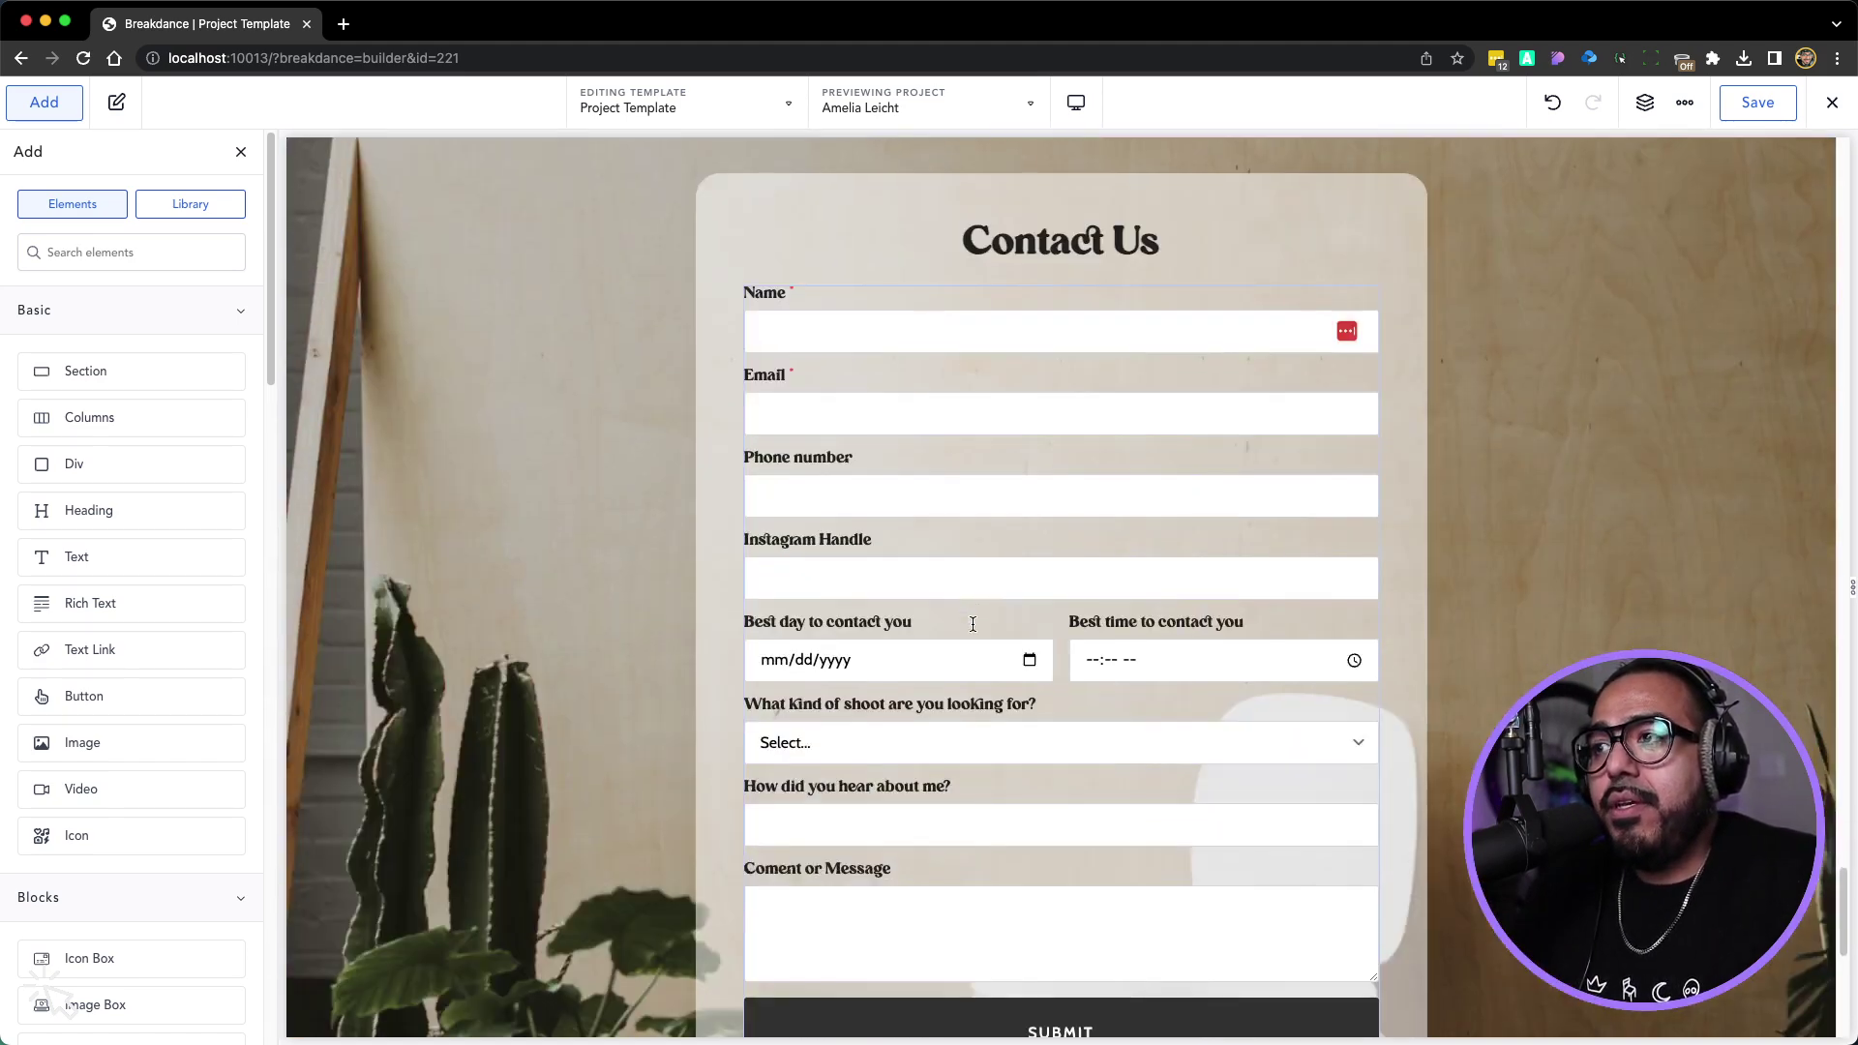
pyautogui.click(497, 594)
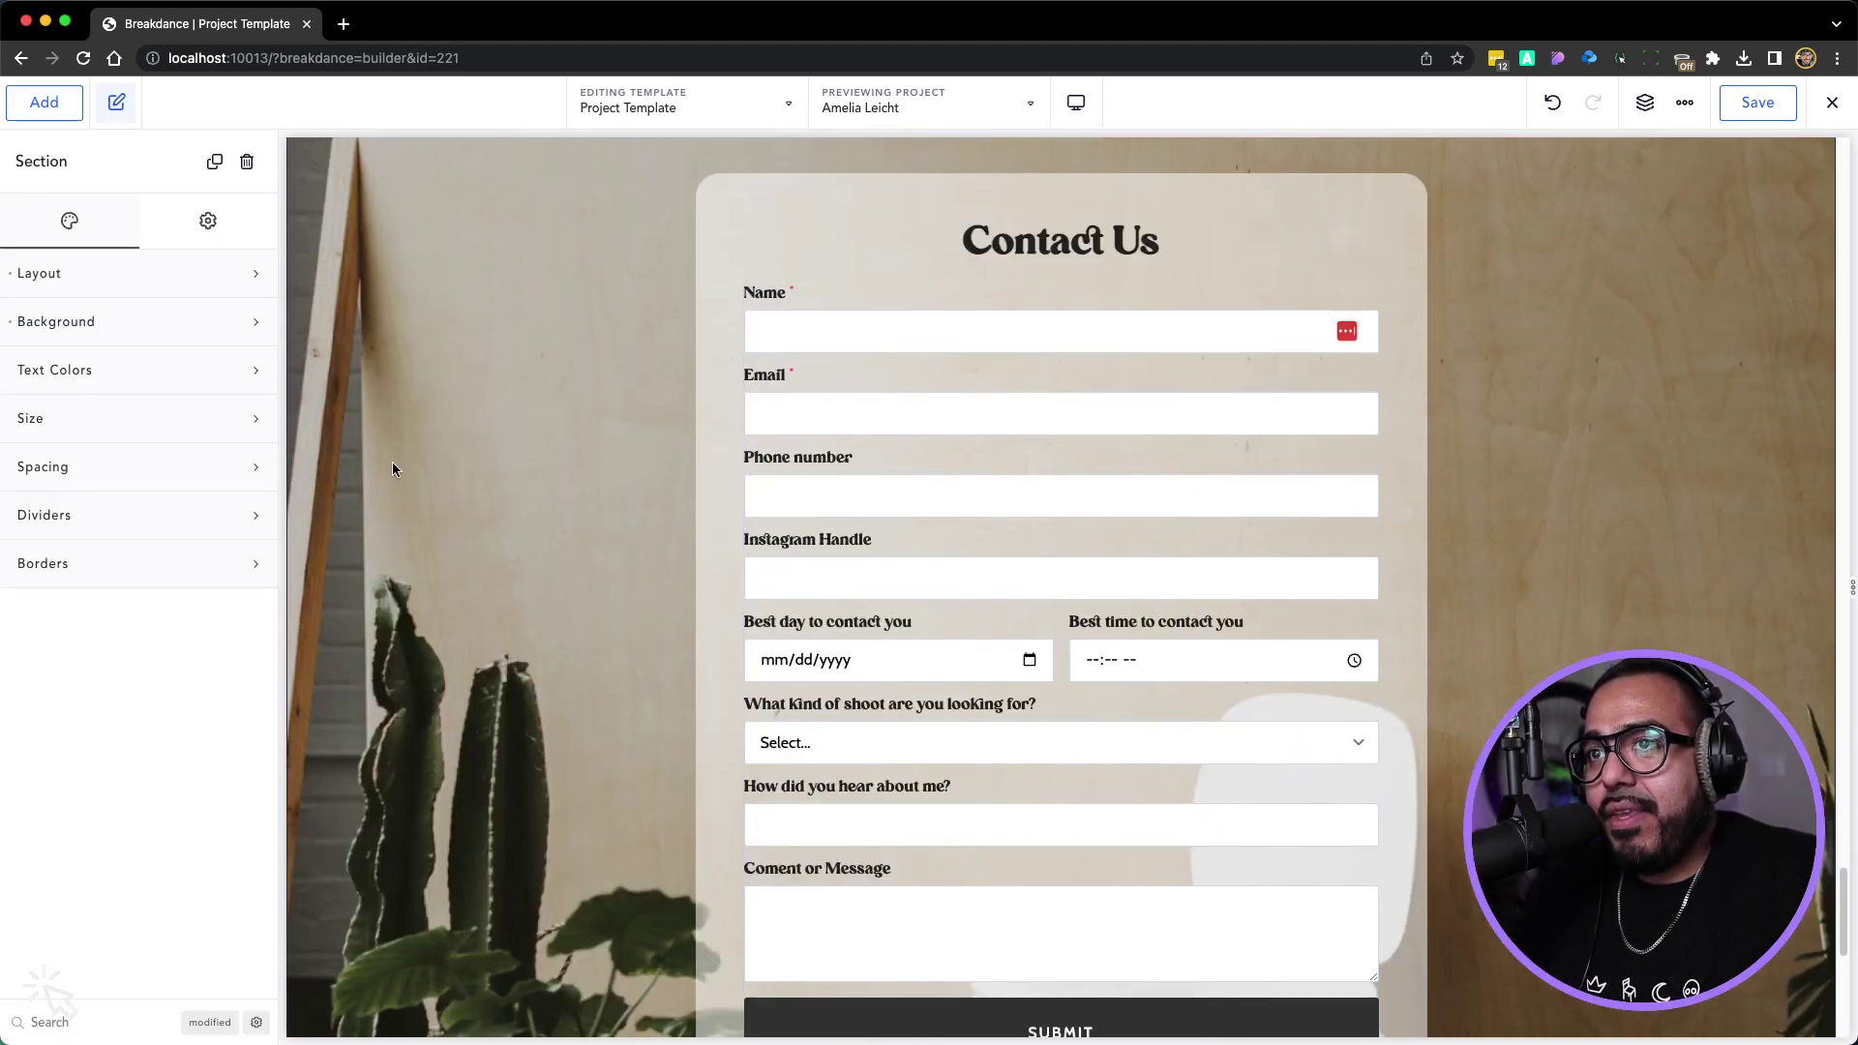
pyautogui.click(98, 329)
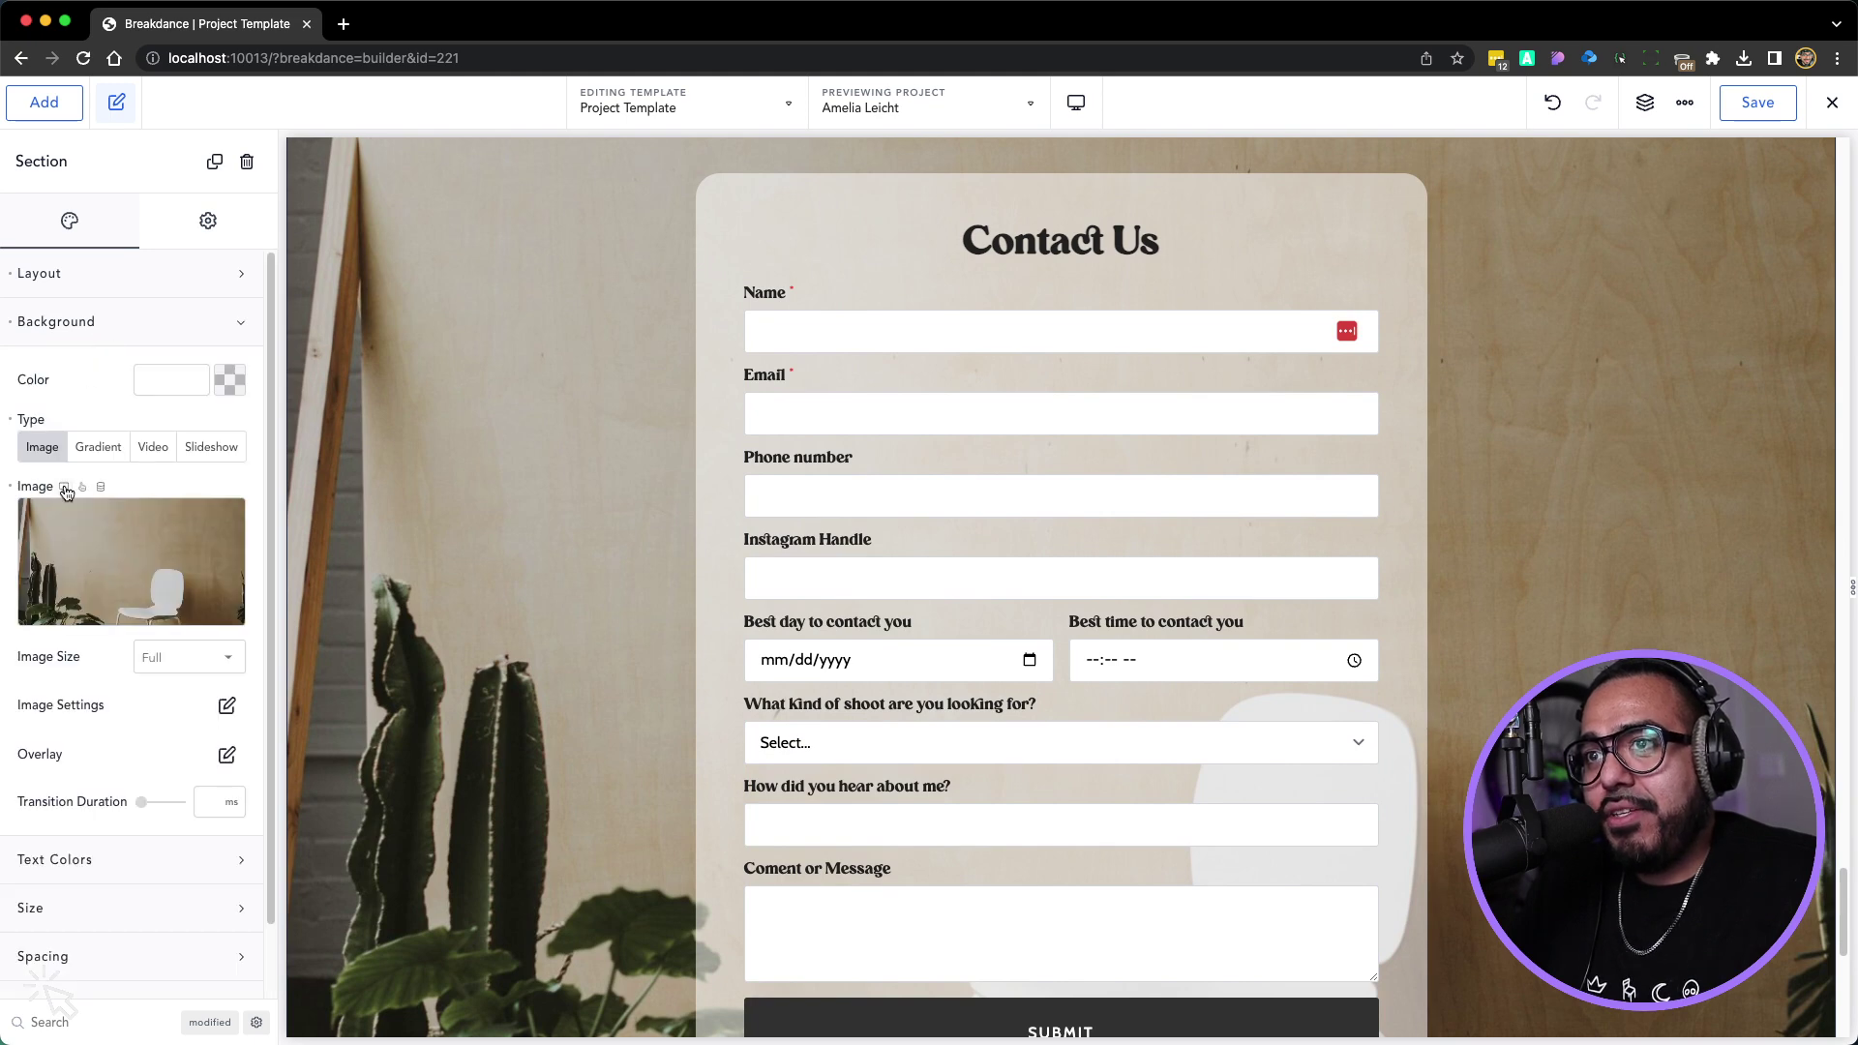
pyautogui.click(102, 487)
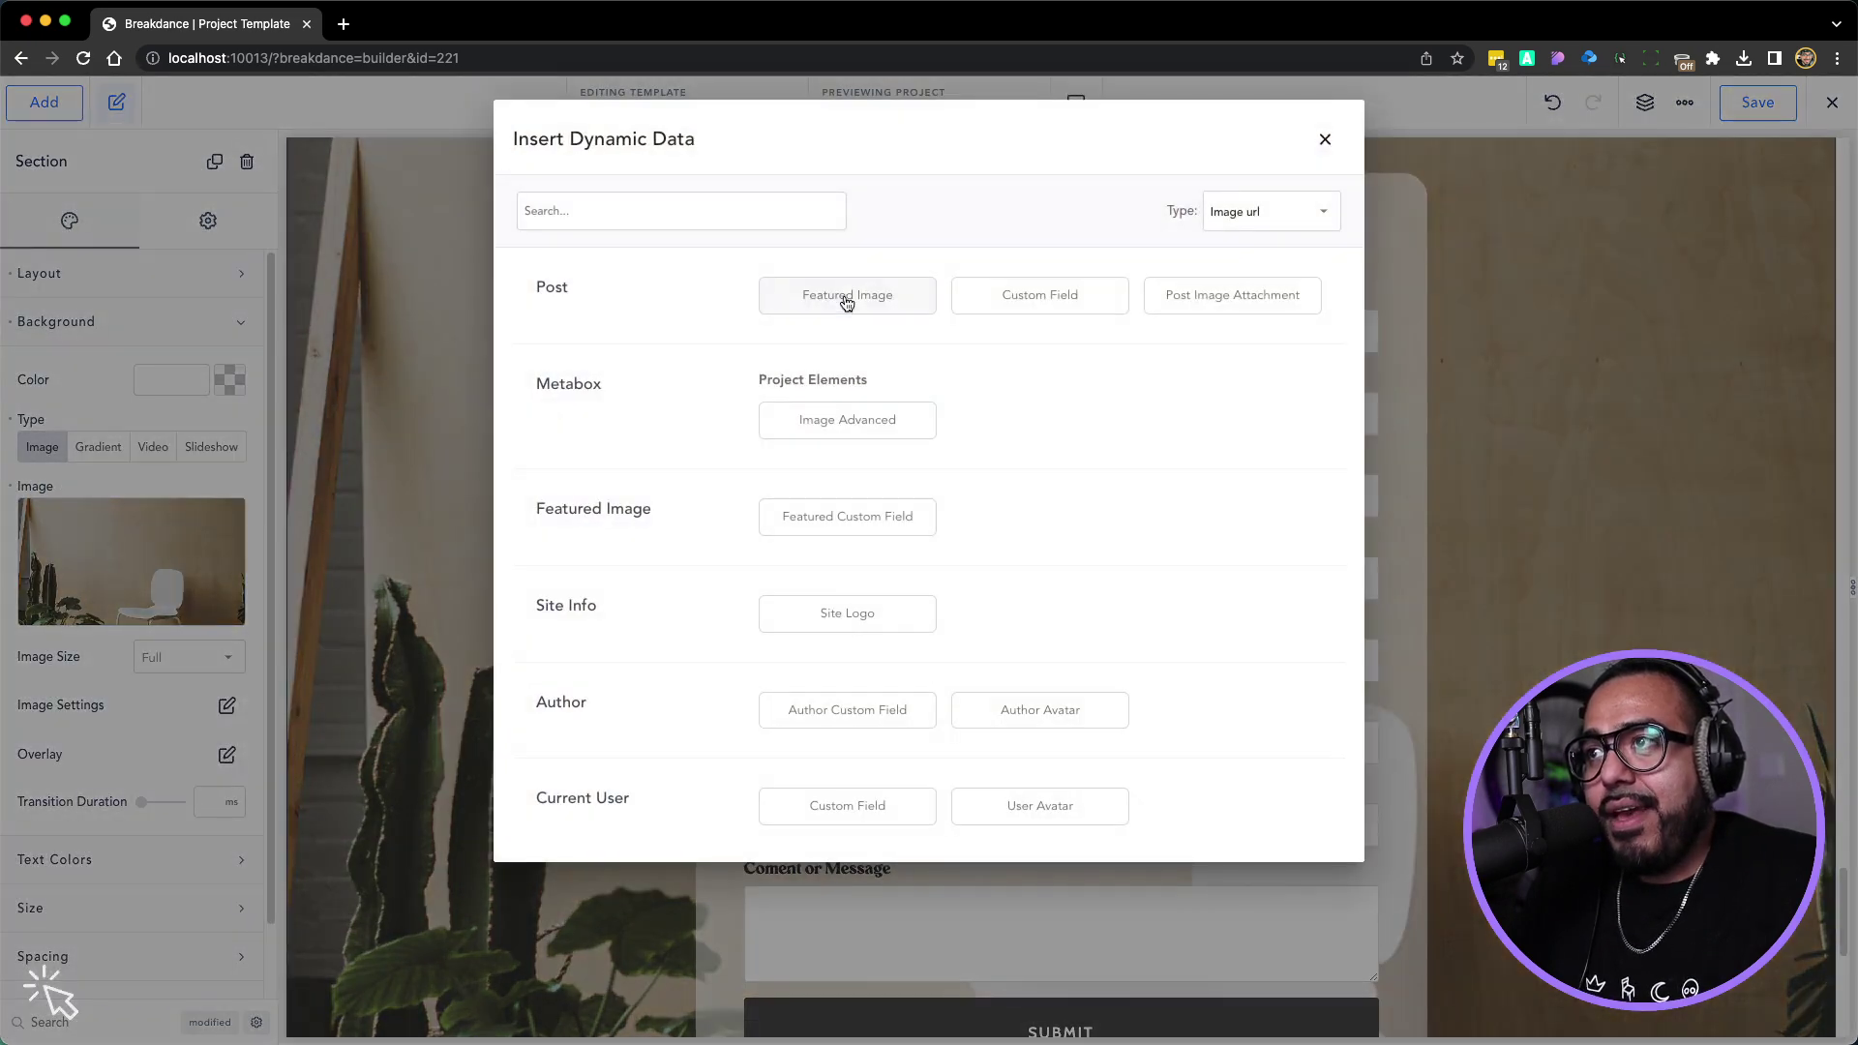
# Set the Contact Us section's background image to the post's Featured Image
pyautogui.click(839, 307)
pyautogui.scroll(-3, 650, 403)
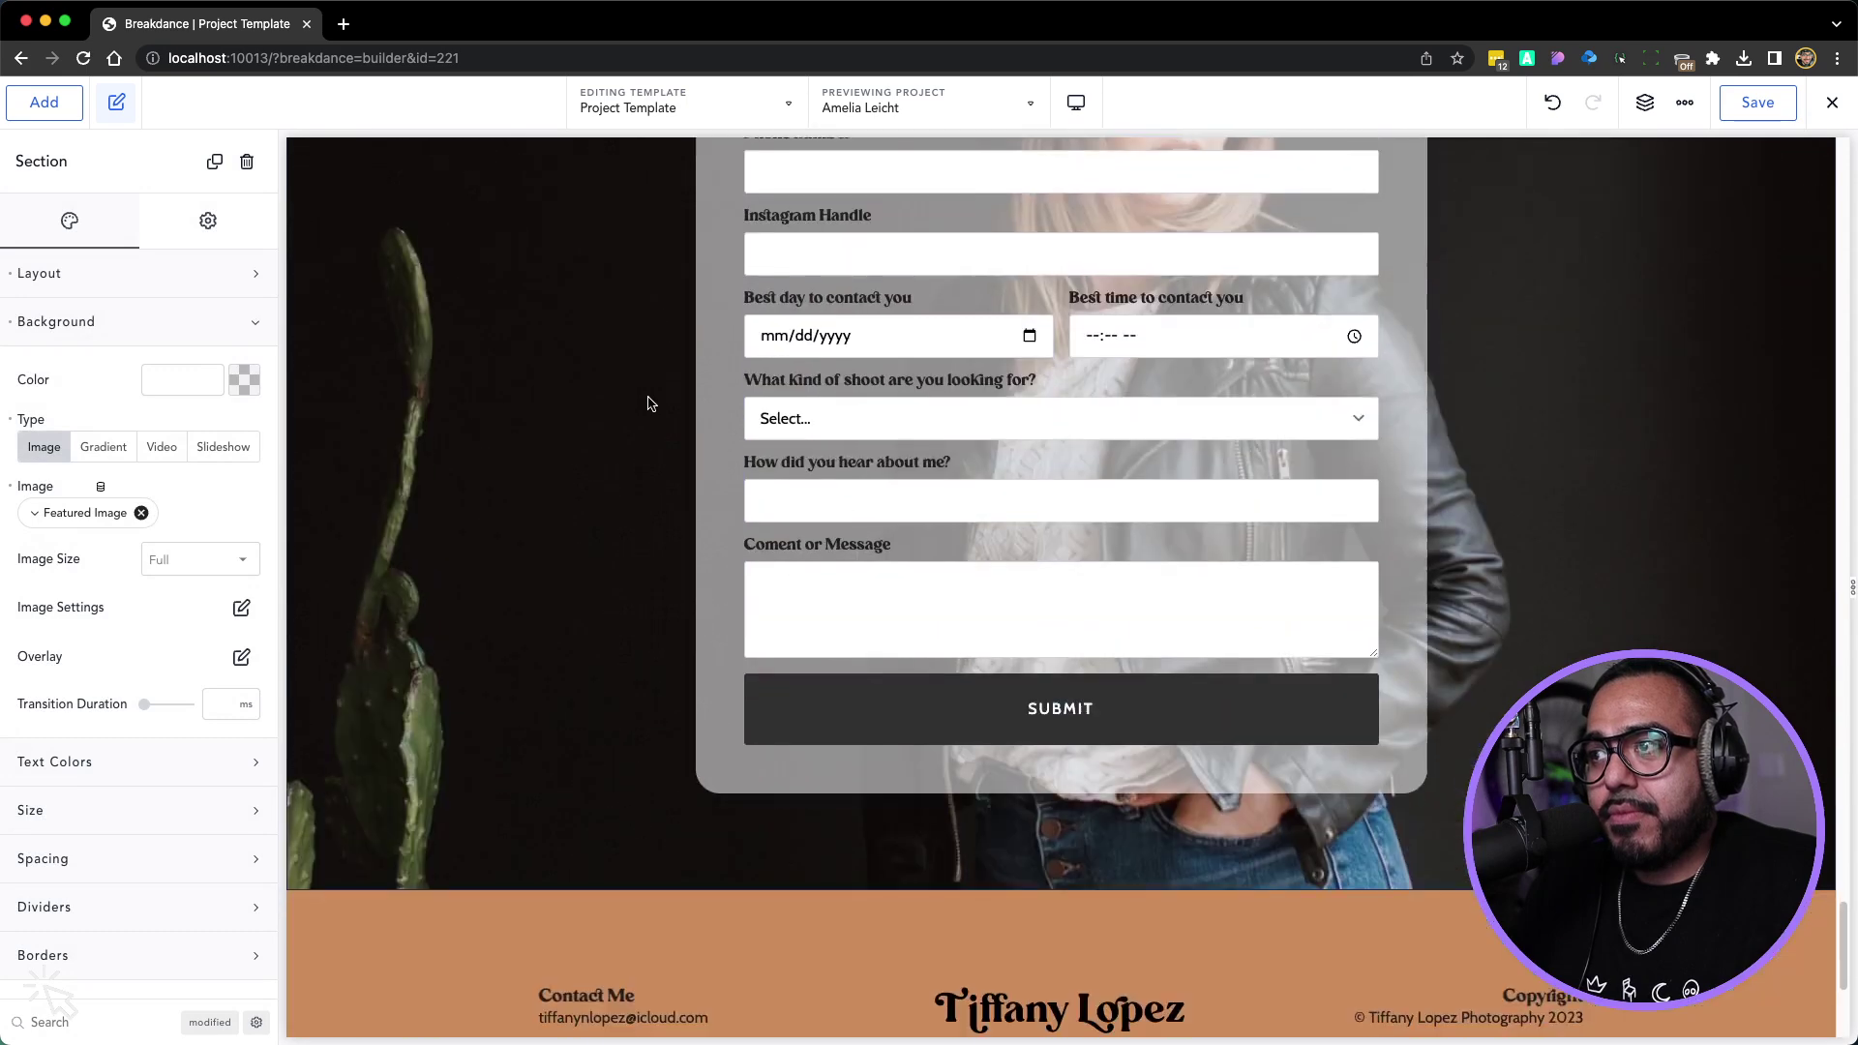
pyautogui.scroll(7, 649, 445)
# Raise the form card Div's background colour alpha to #FFFFFFC4
pyautogui.click(737, 607)
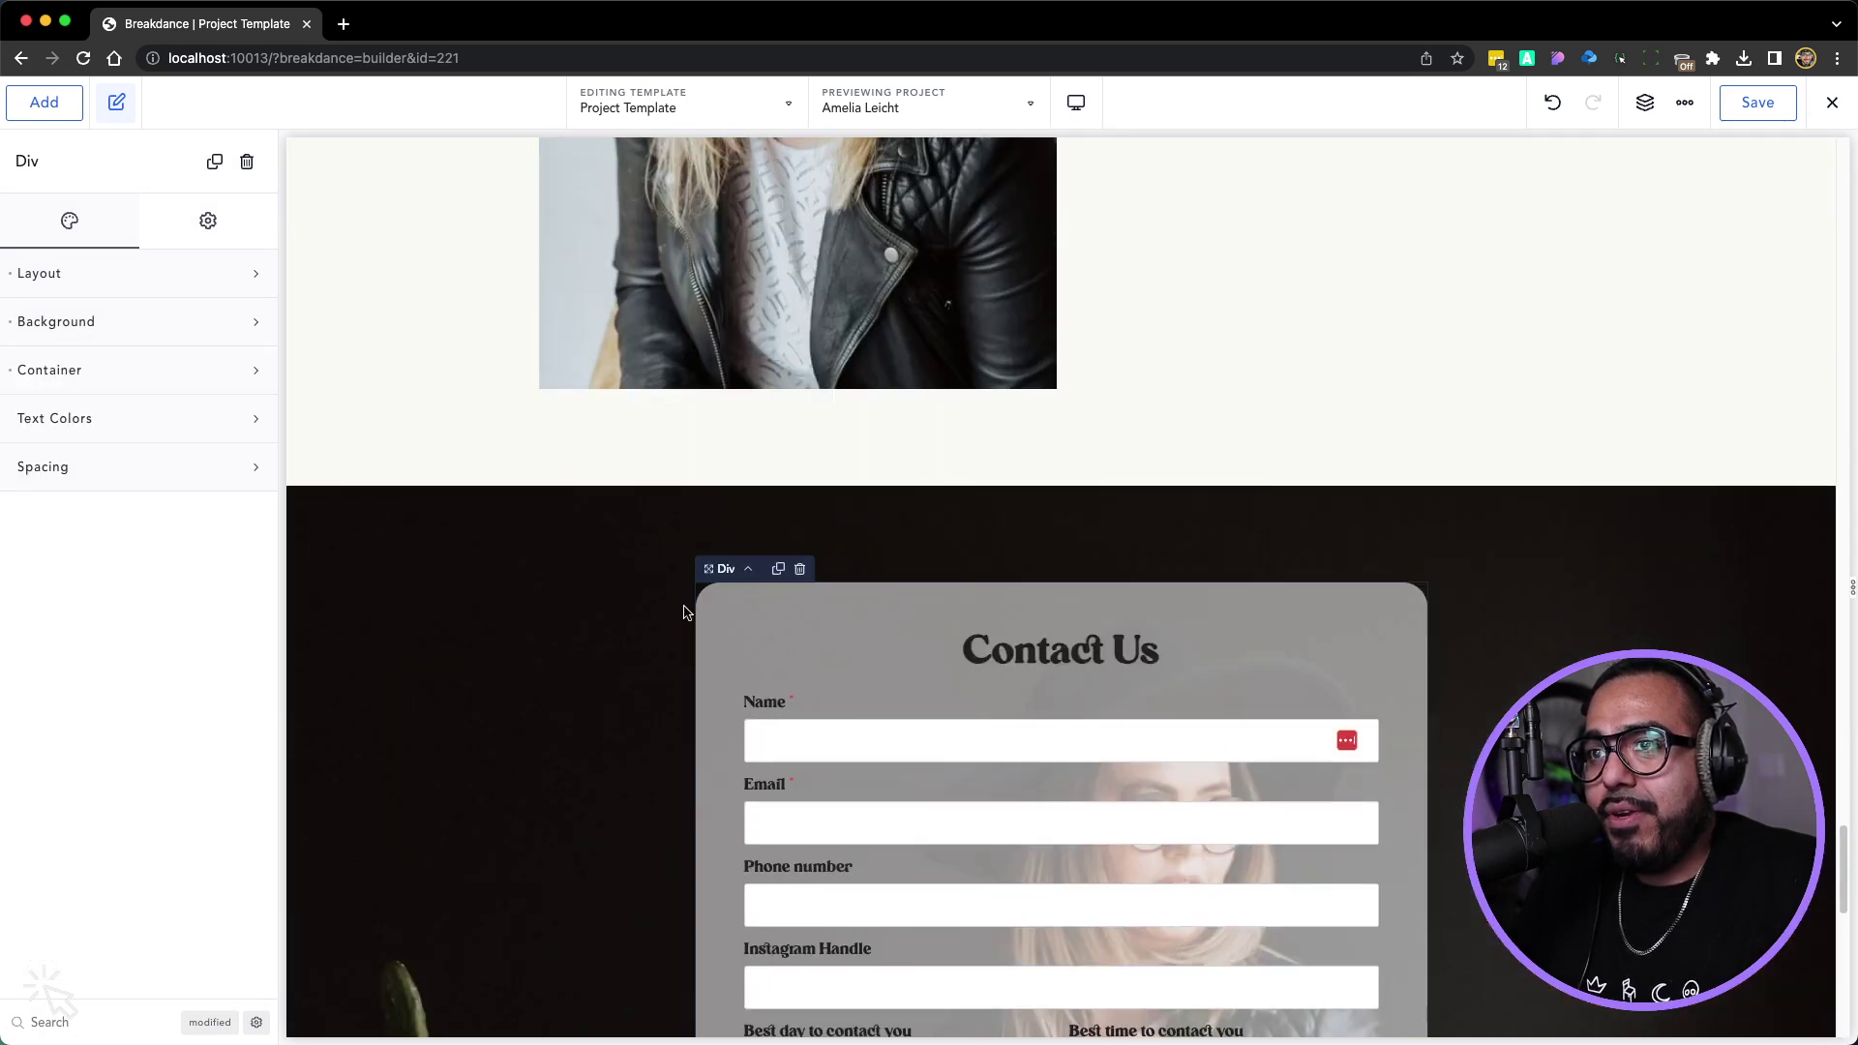
pyautogui.click(120, 338)
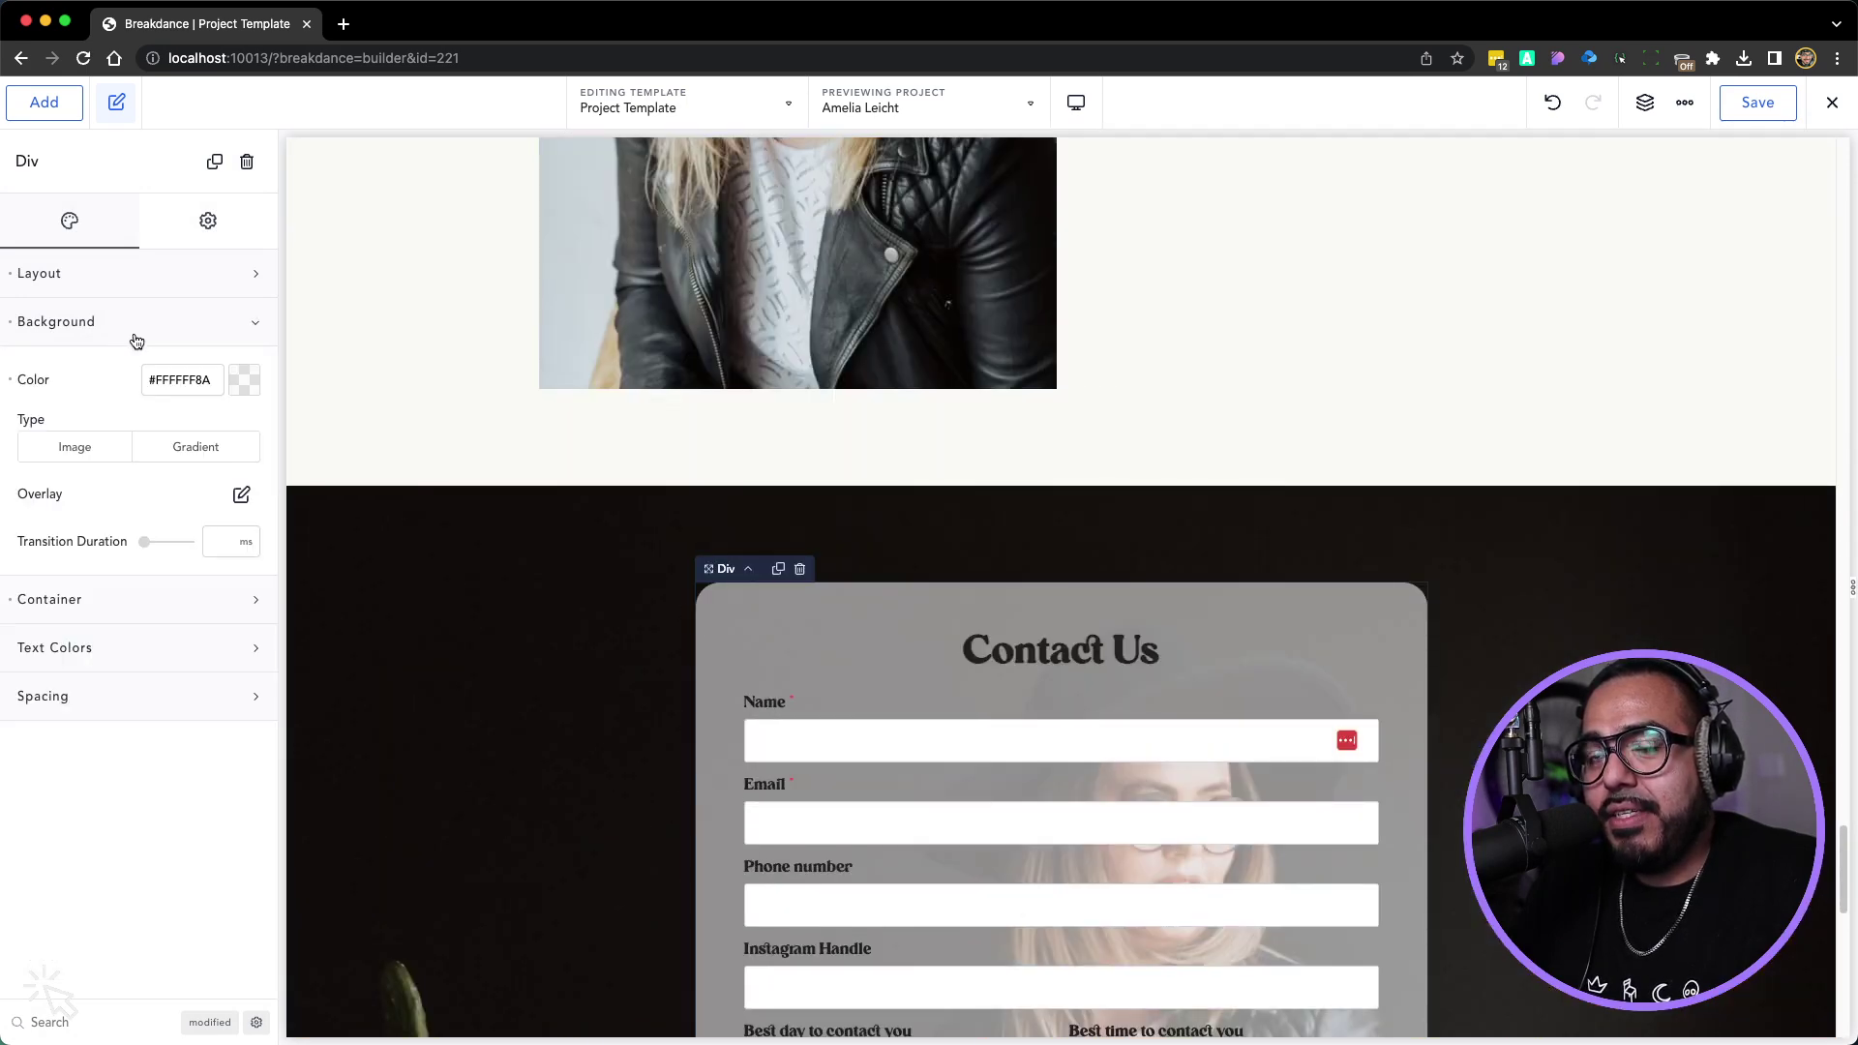
pyautogui.click(244, 382)
pyautogui.moveTo(157, 600); pyautogui.dragTo(211, 606)
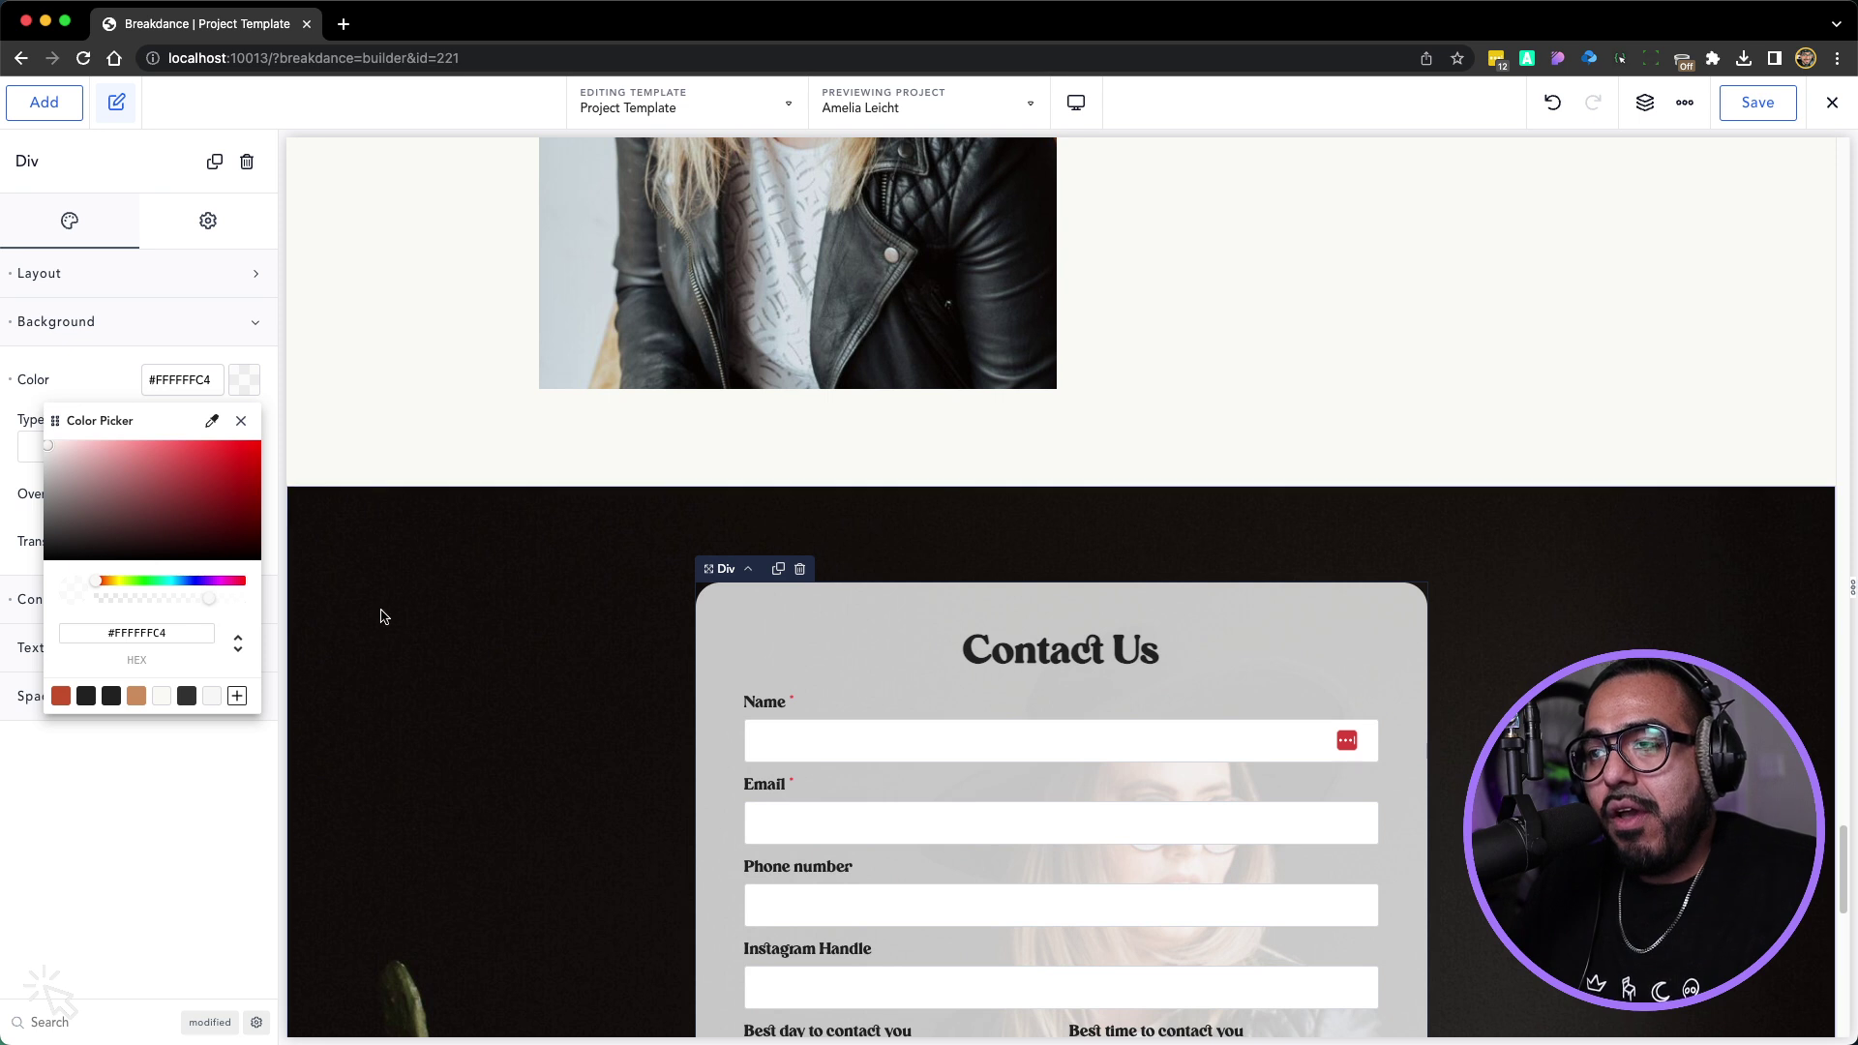
pyautogui.scroll(-1, 382, 616)
pyautogui.scroll(-2, 577, 622)
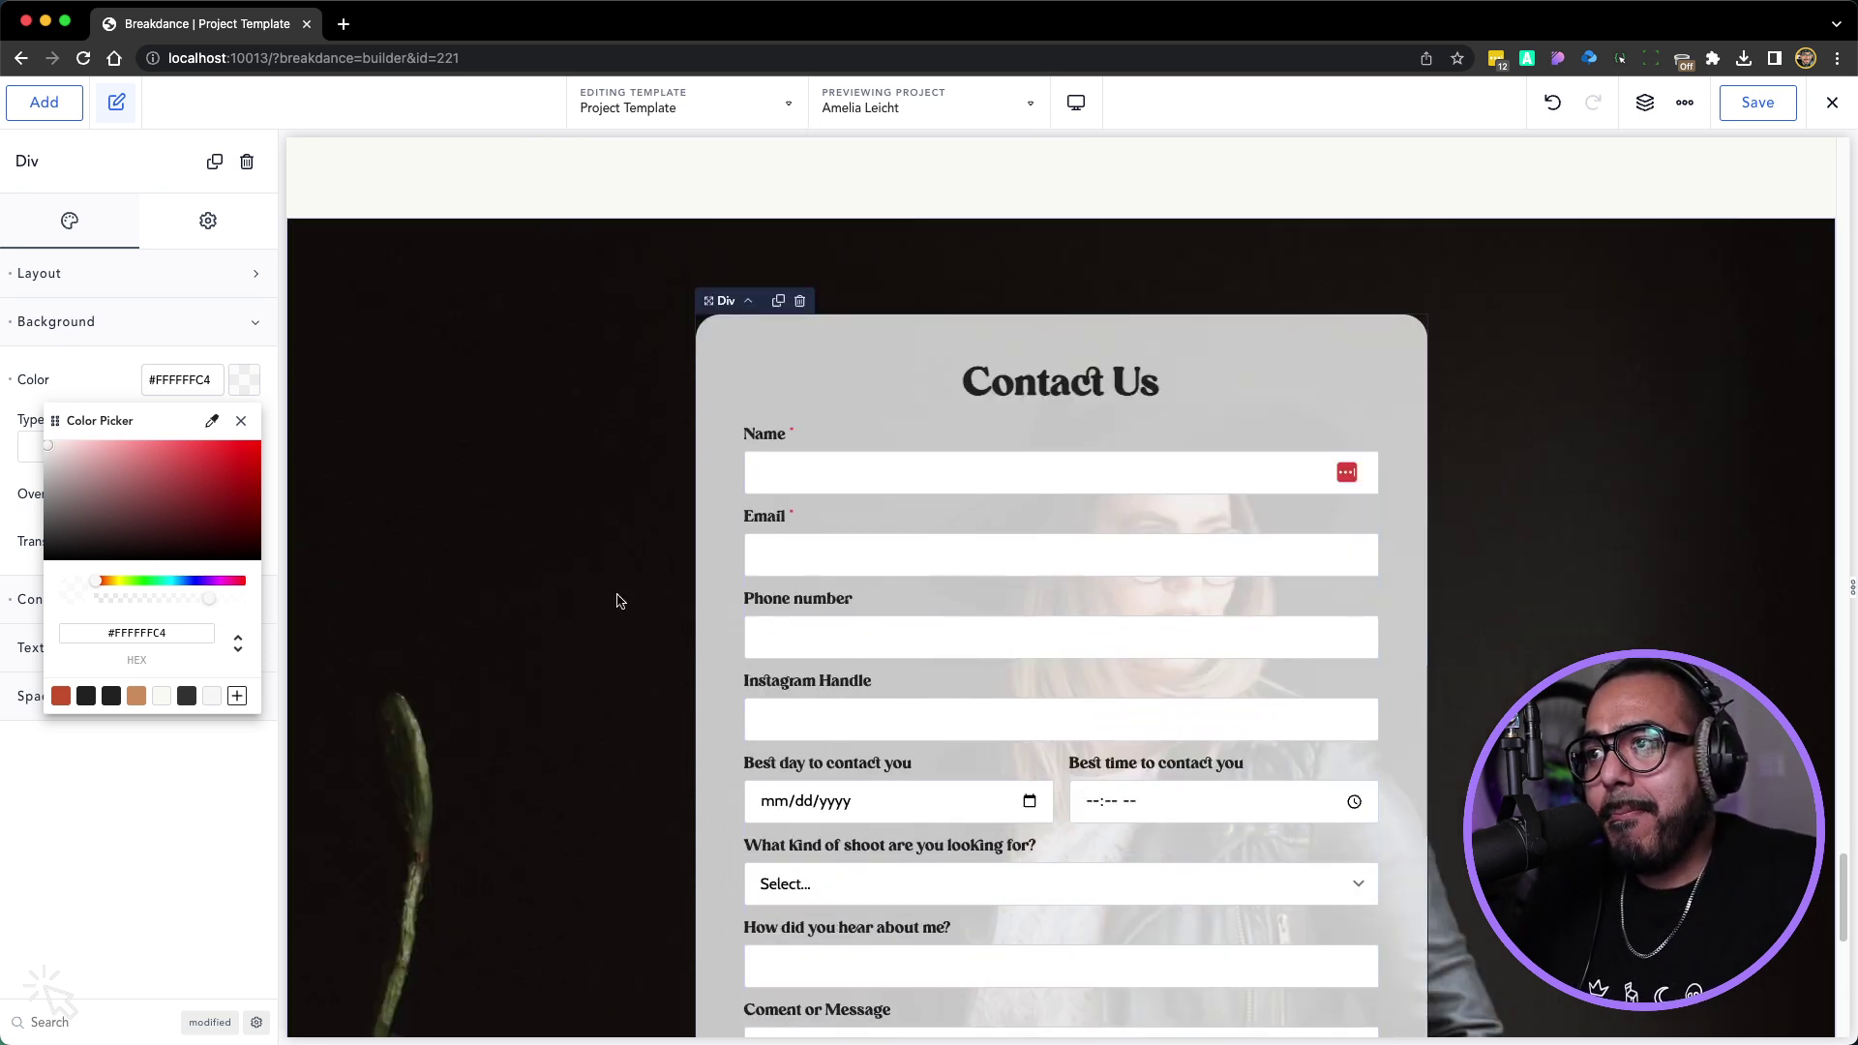
pyautogui.scroll(-3, 593, 476)
pyautogui.scroll(3, 593, 476)
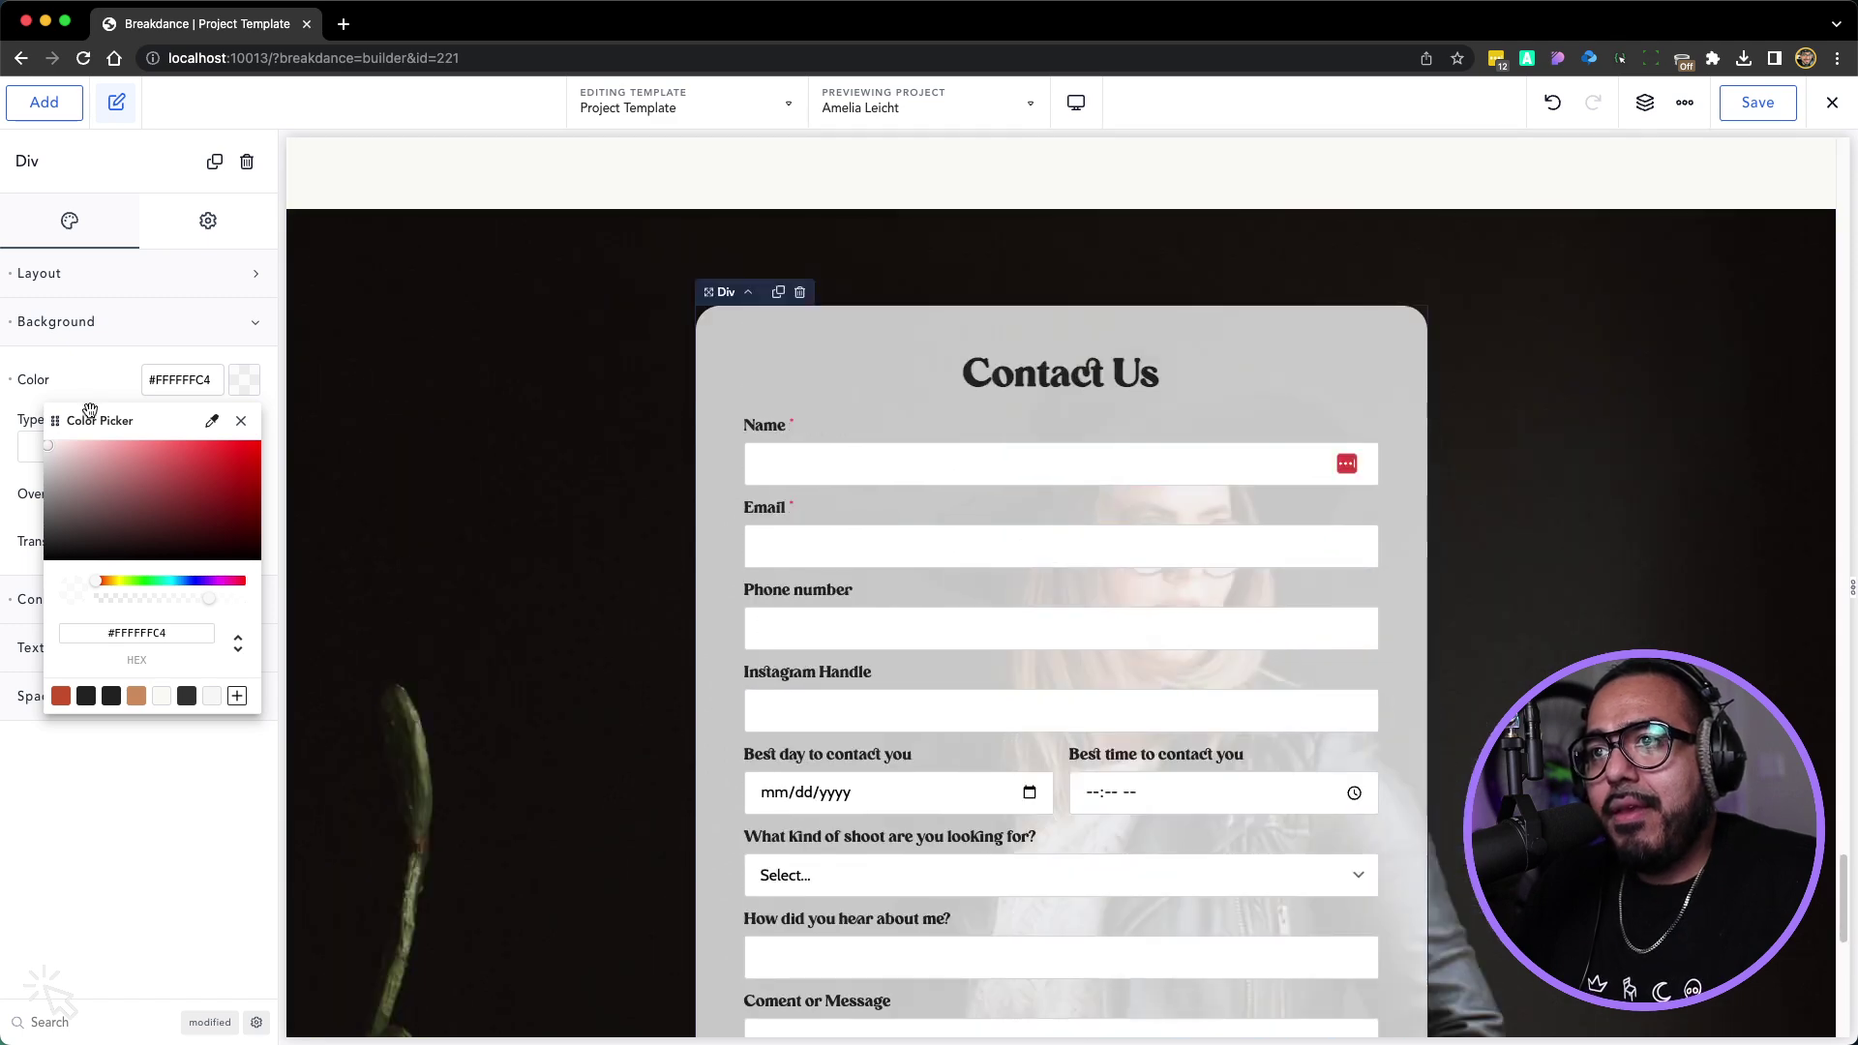
pyautogui.click(242, 422)
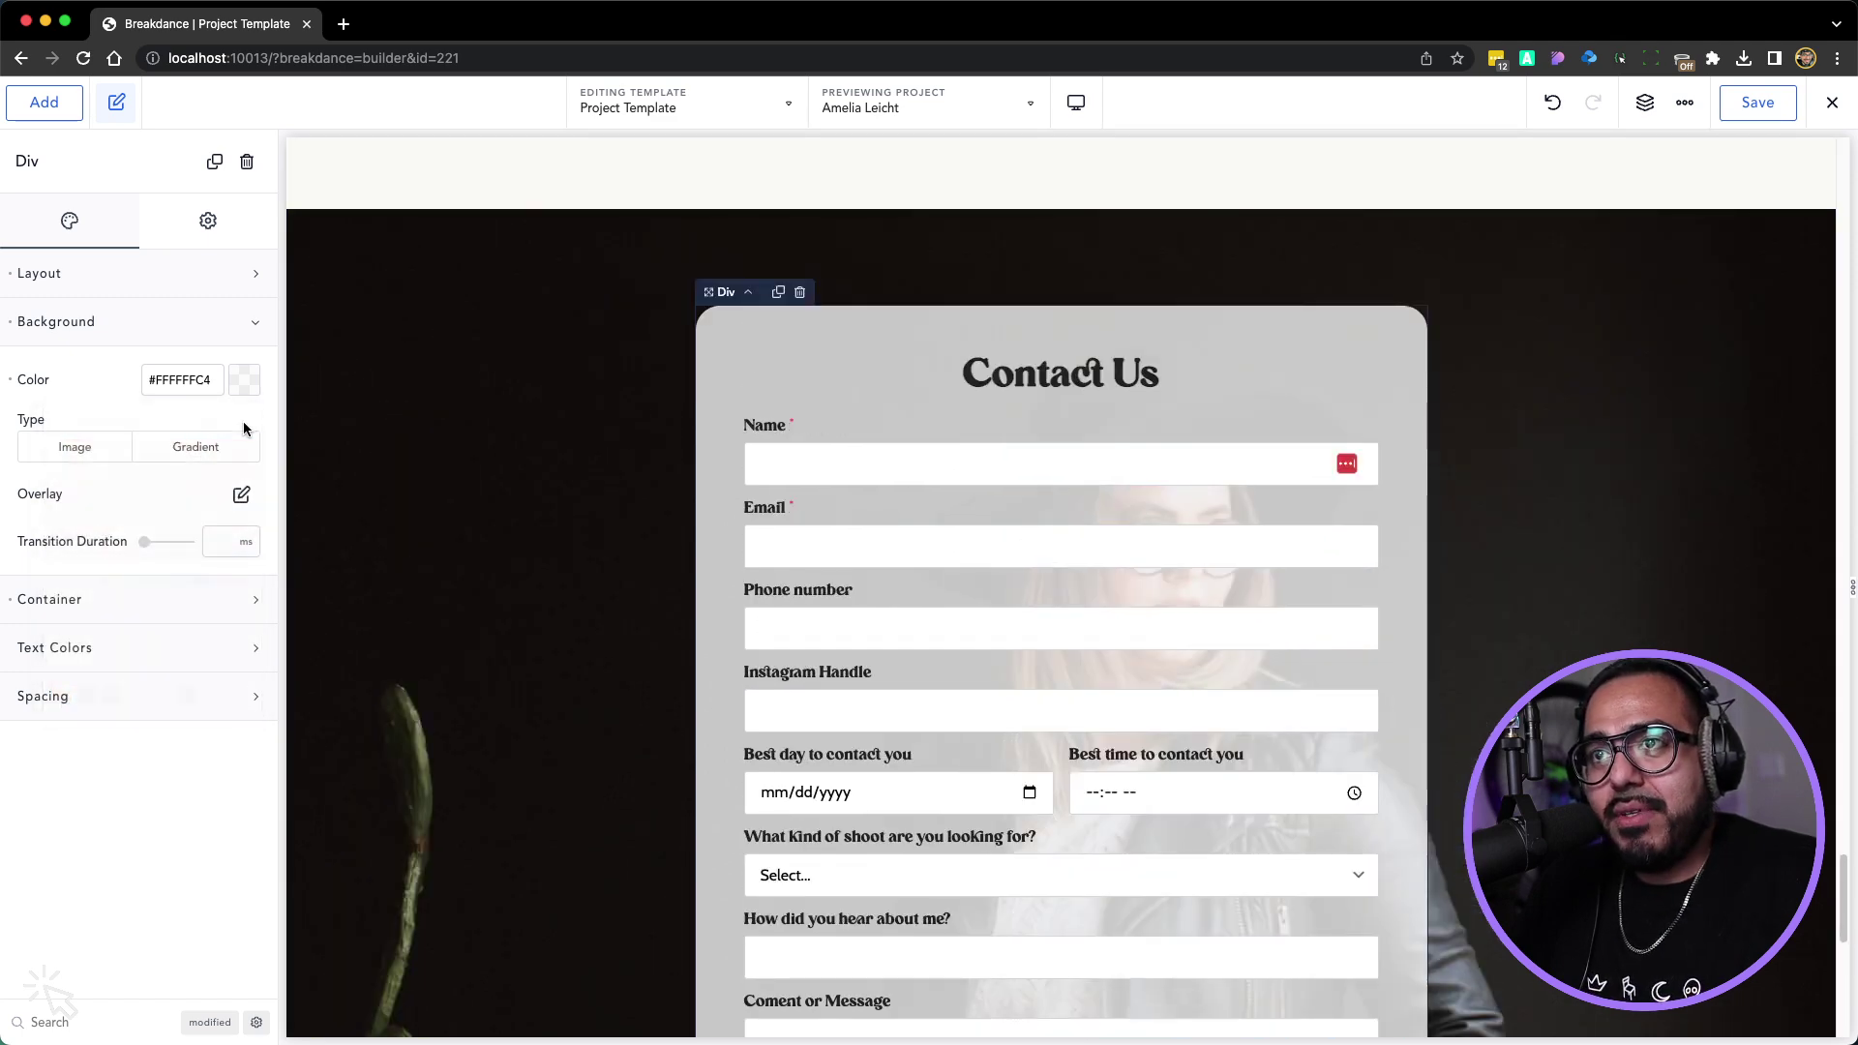
pyautogui.click(147, 273)
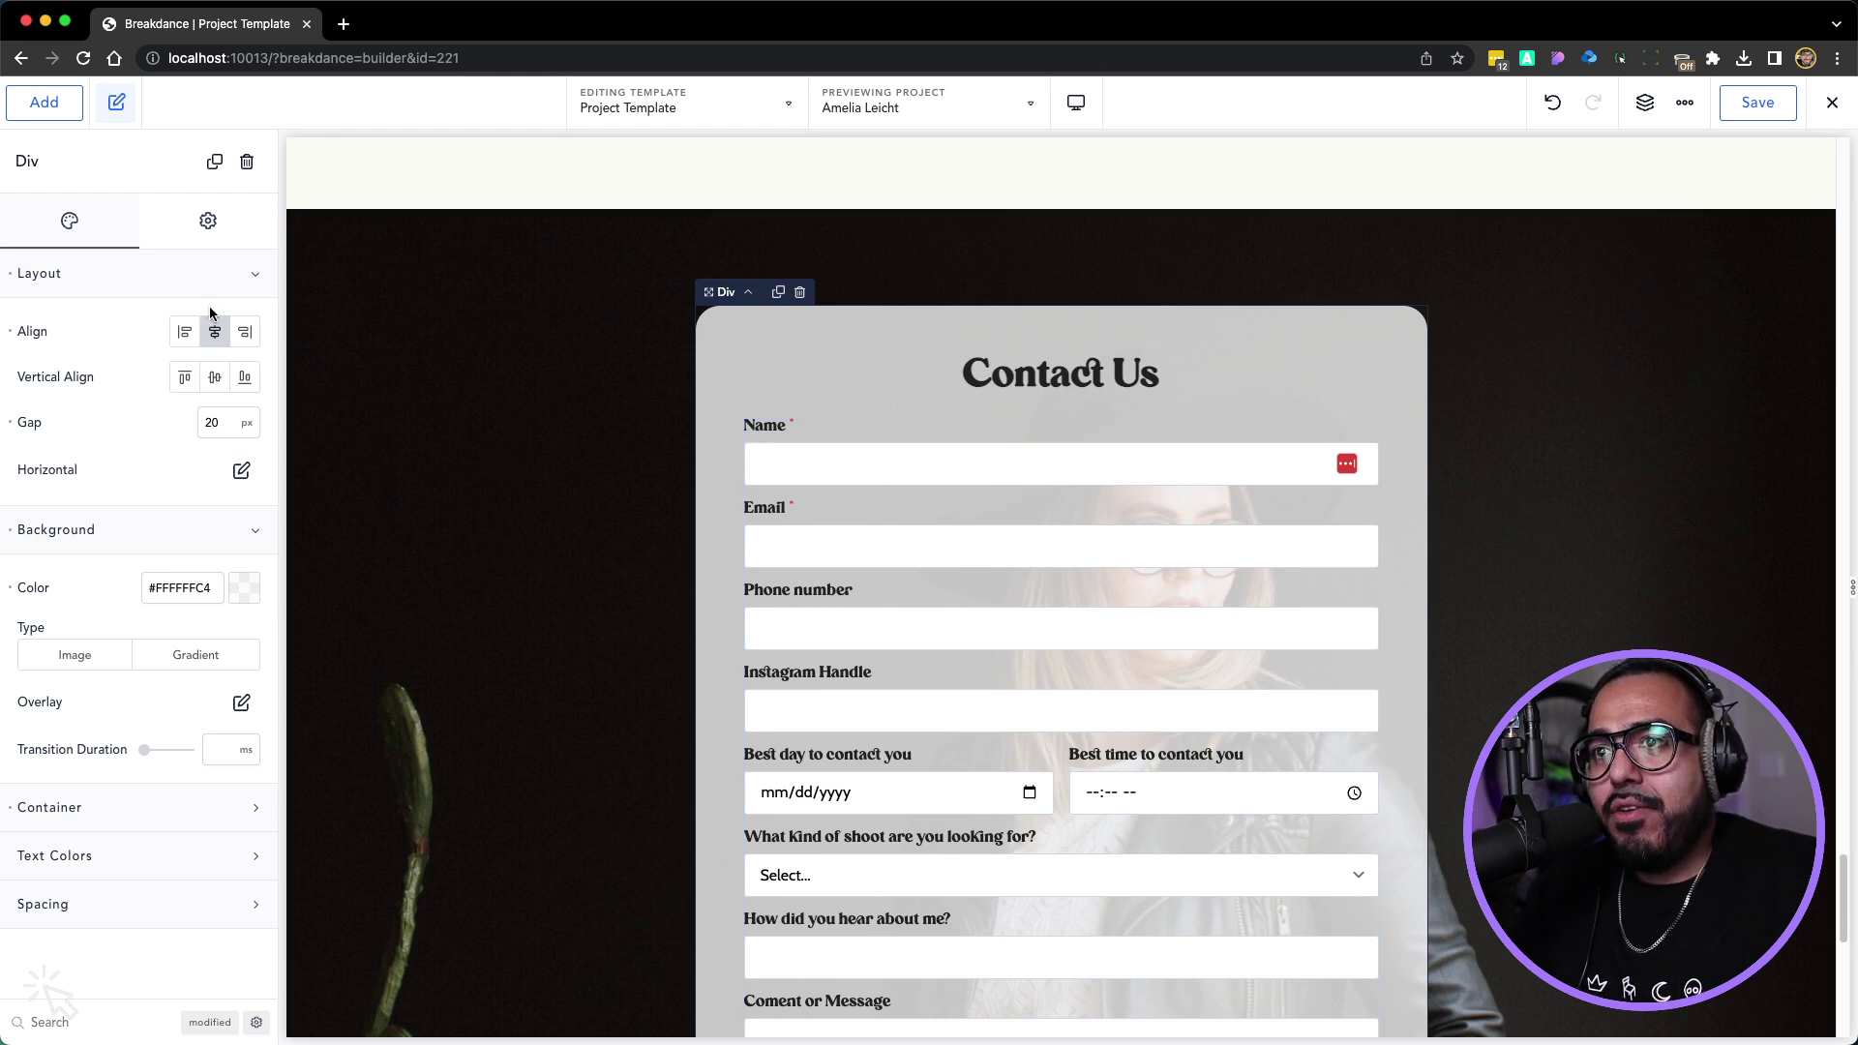
# Make the form fields' background colour fully transparent white
pyautogui.click(799, 460)
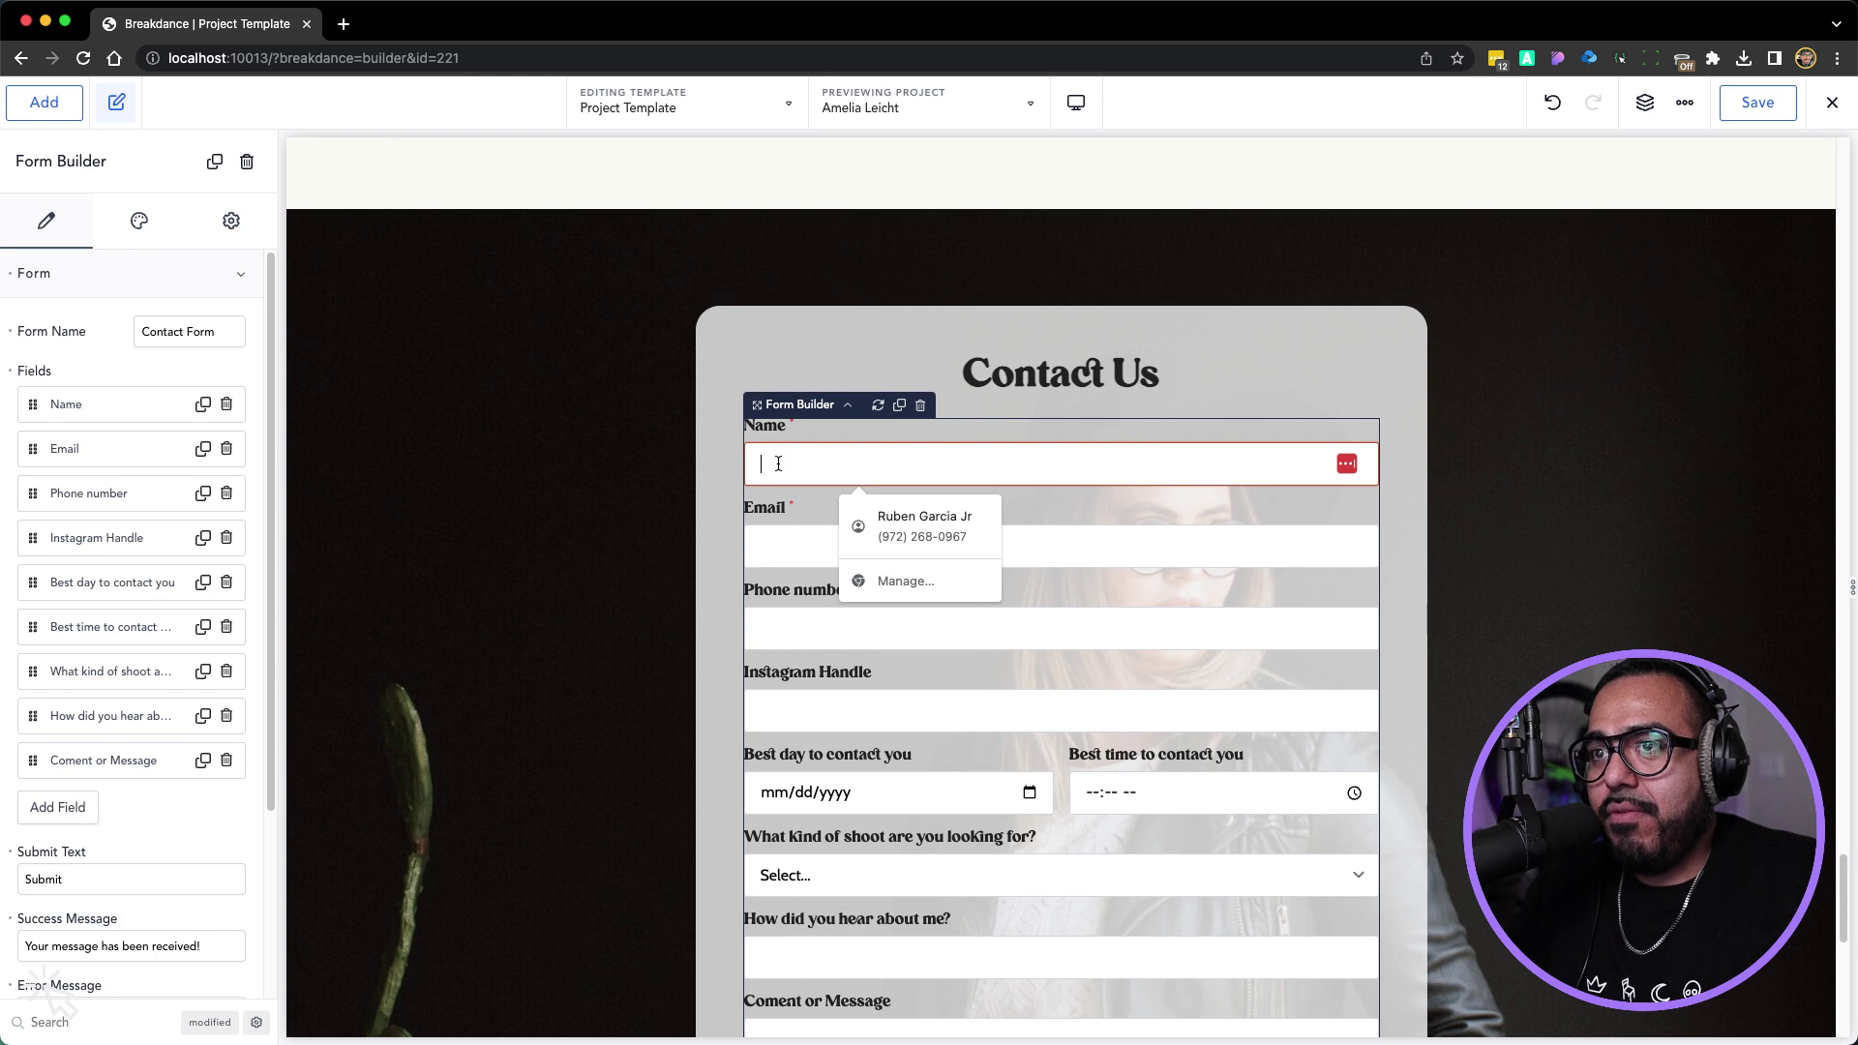
pyautogui.click(116, 224)
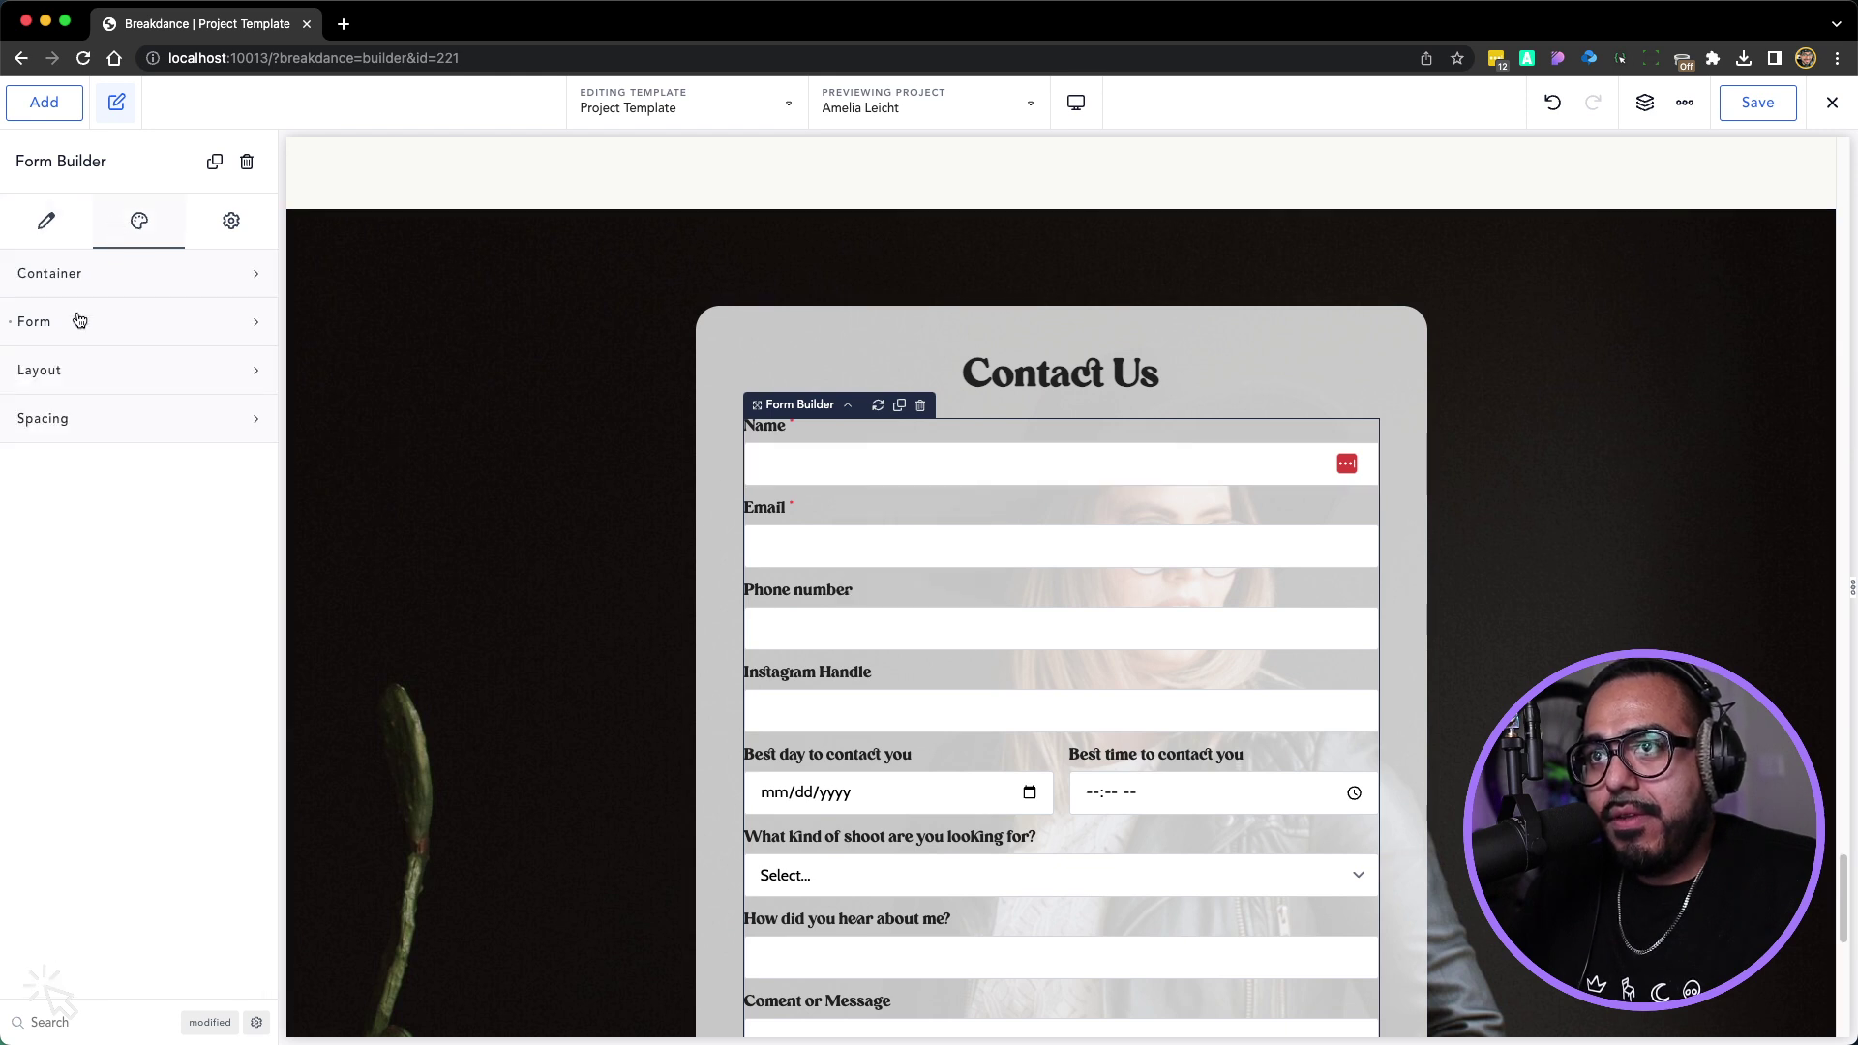
pyautogui.click(79, 320)
pyautogui.click(241, 432)
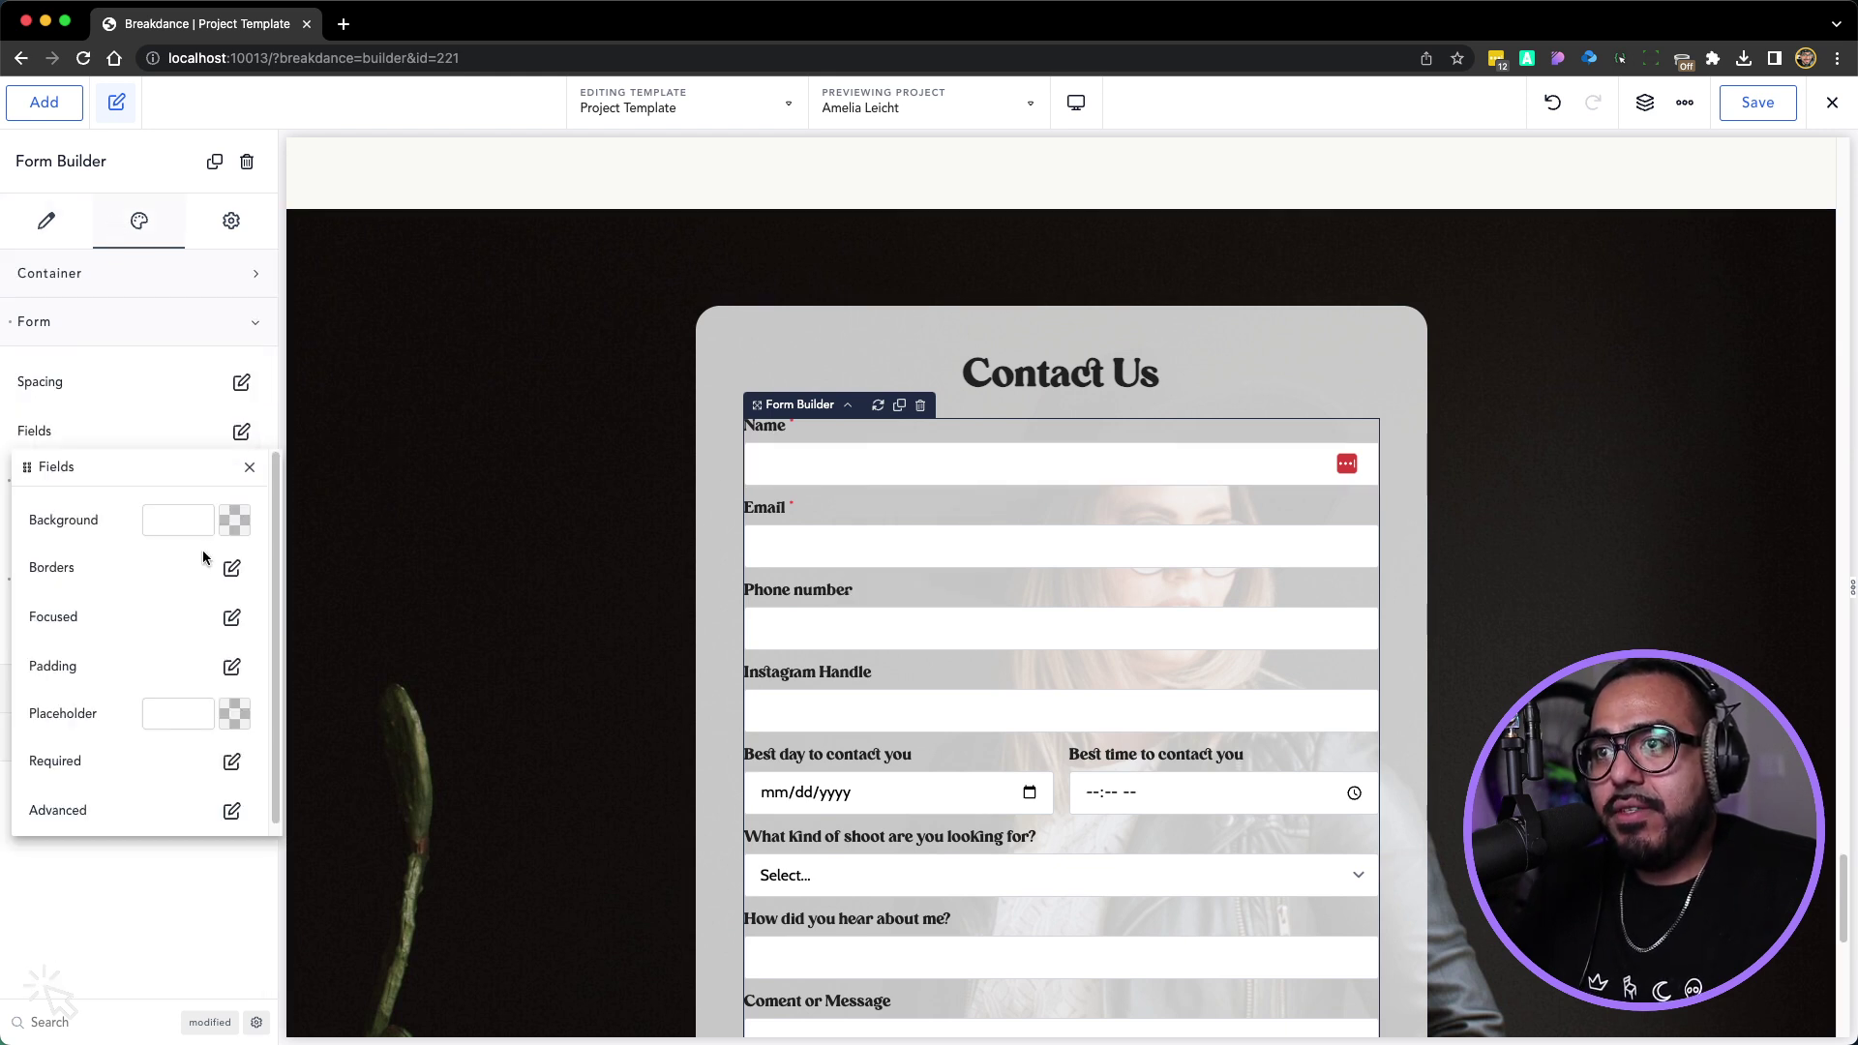
pyautogui.click(228, 535)
pyautogui.moveTo(66, 658); pyautogui.dragTo(38, 586)
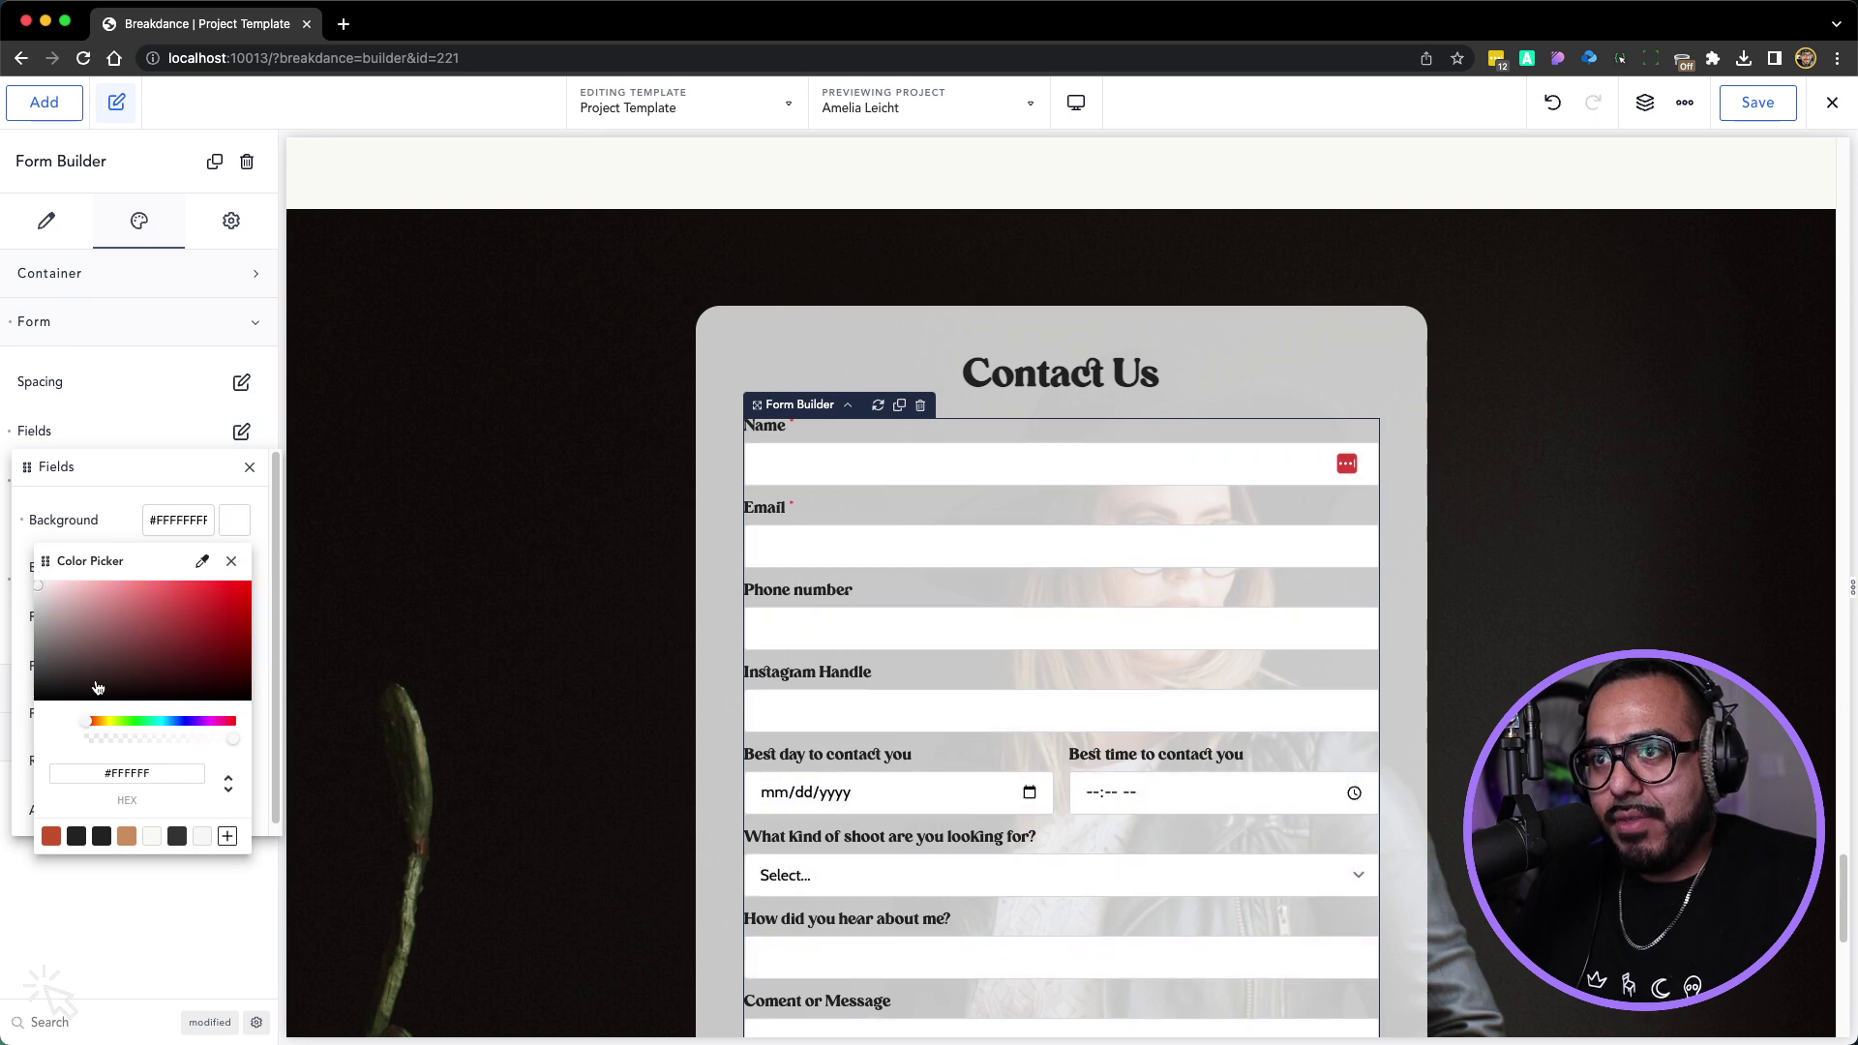
pyautogui.moveTo(232, 738); pyautogui.dragTo(86, 738)
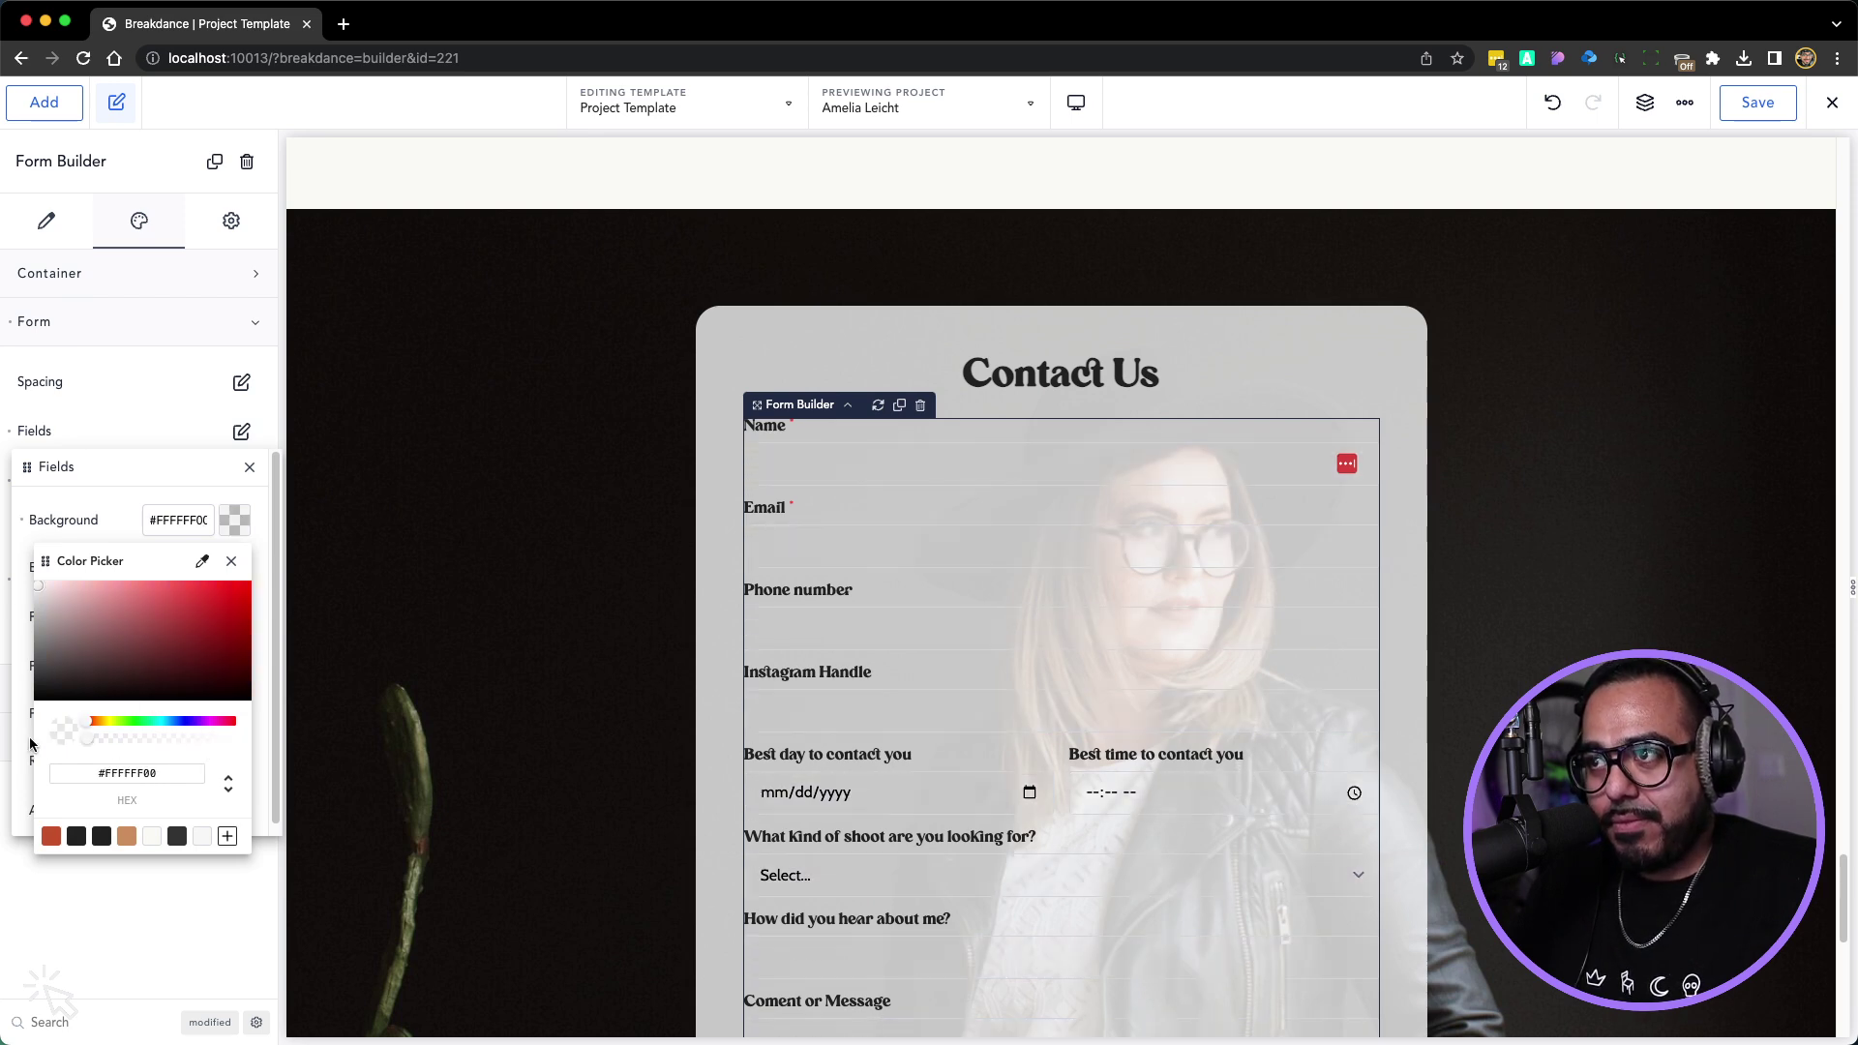
pyautogui.click(231, 561)
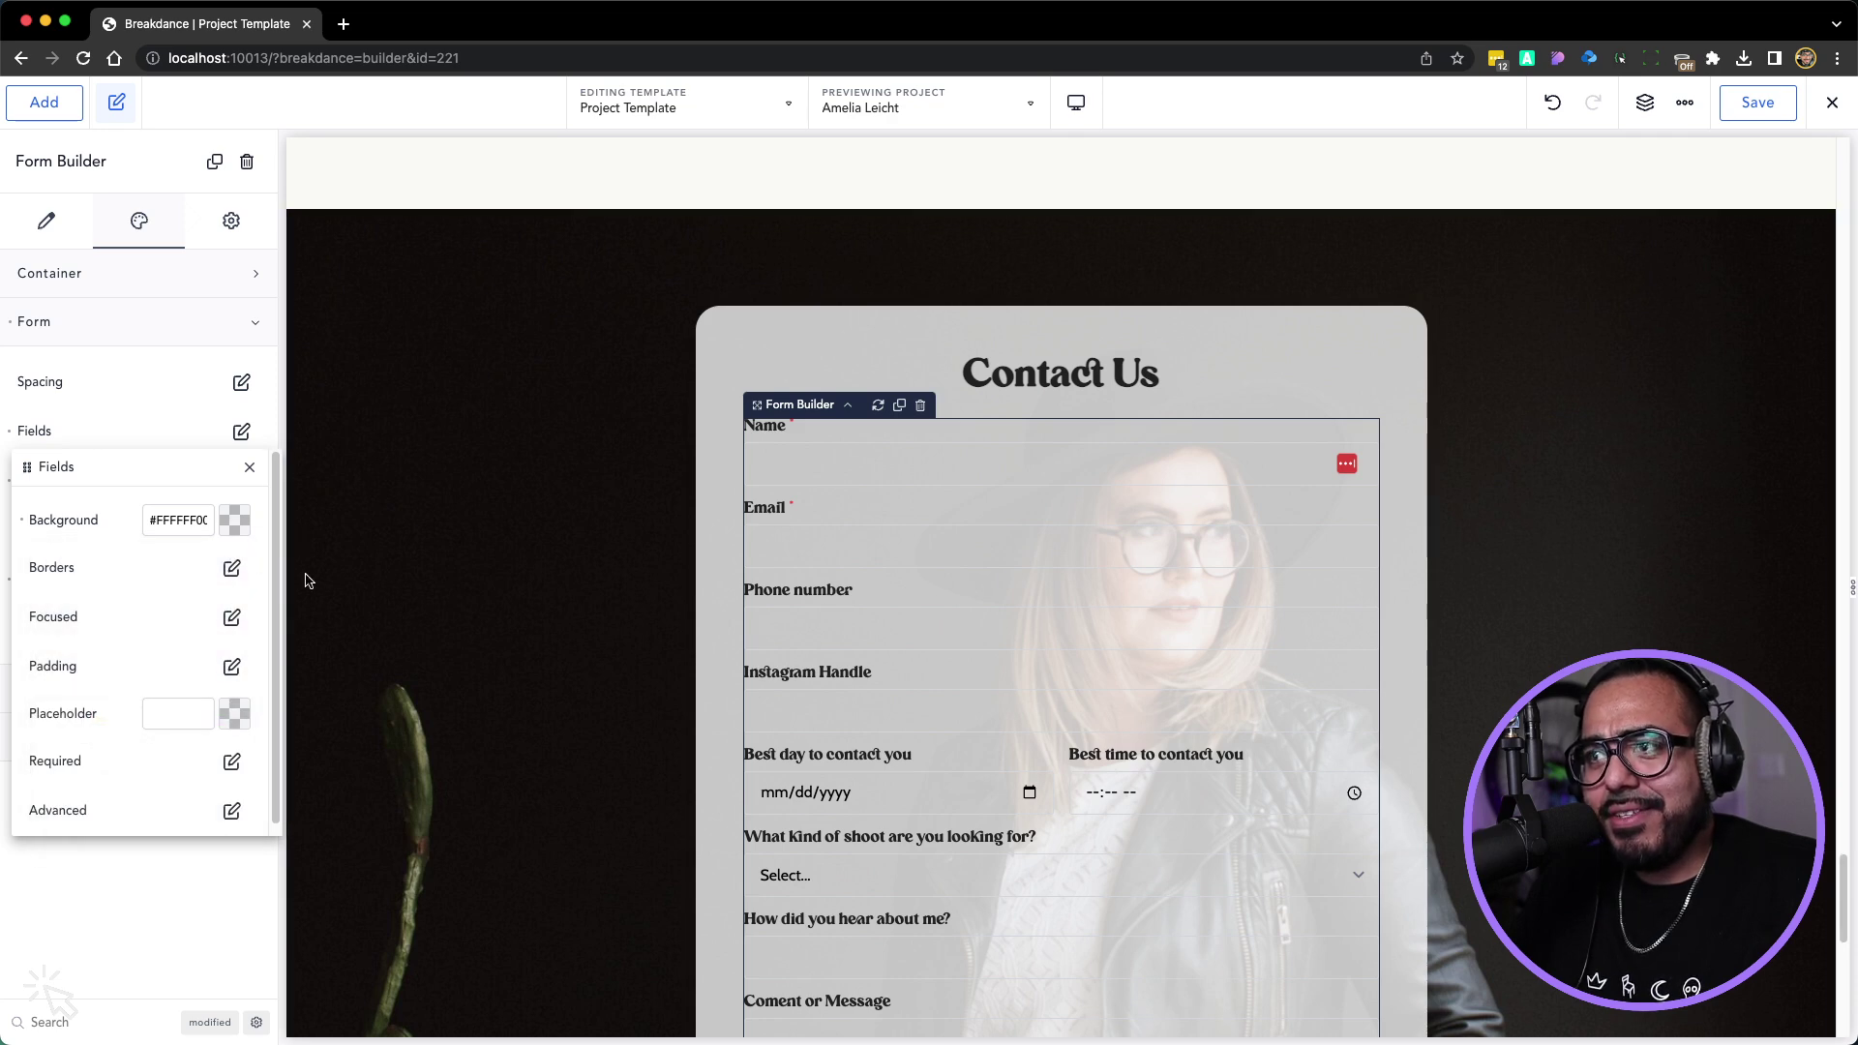
# Give the form fields a Tiffany Gray border, 3 px wide
pyautogui.click(231, 568)
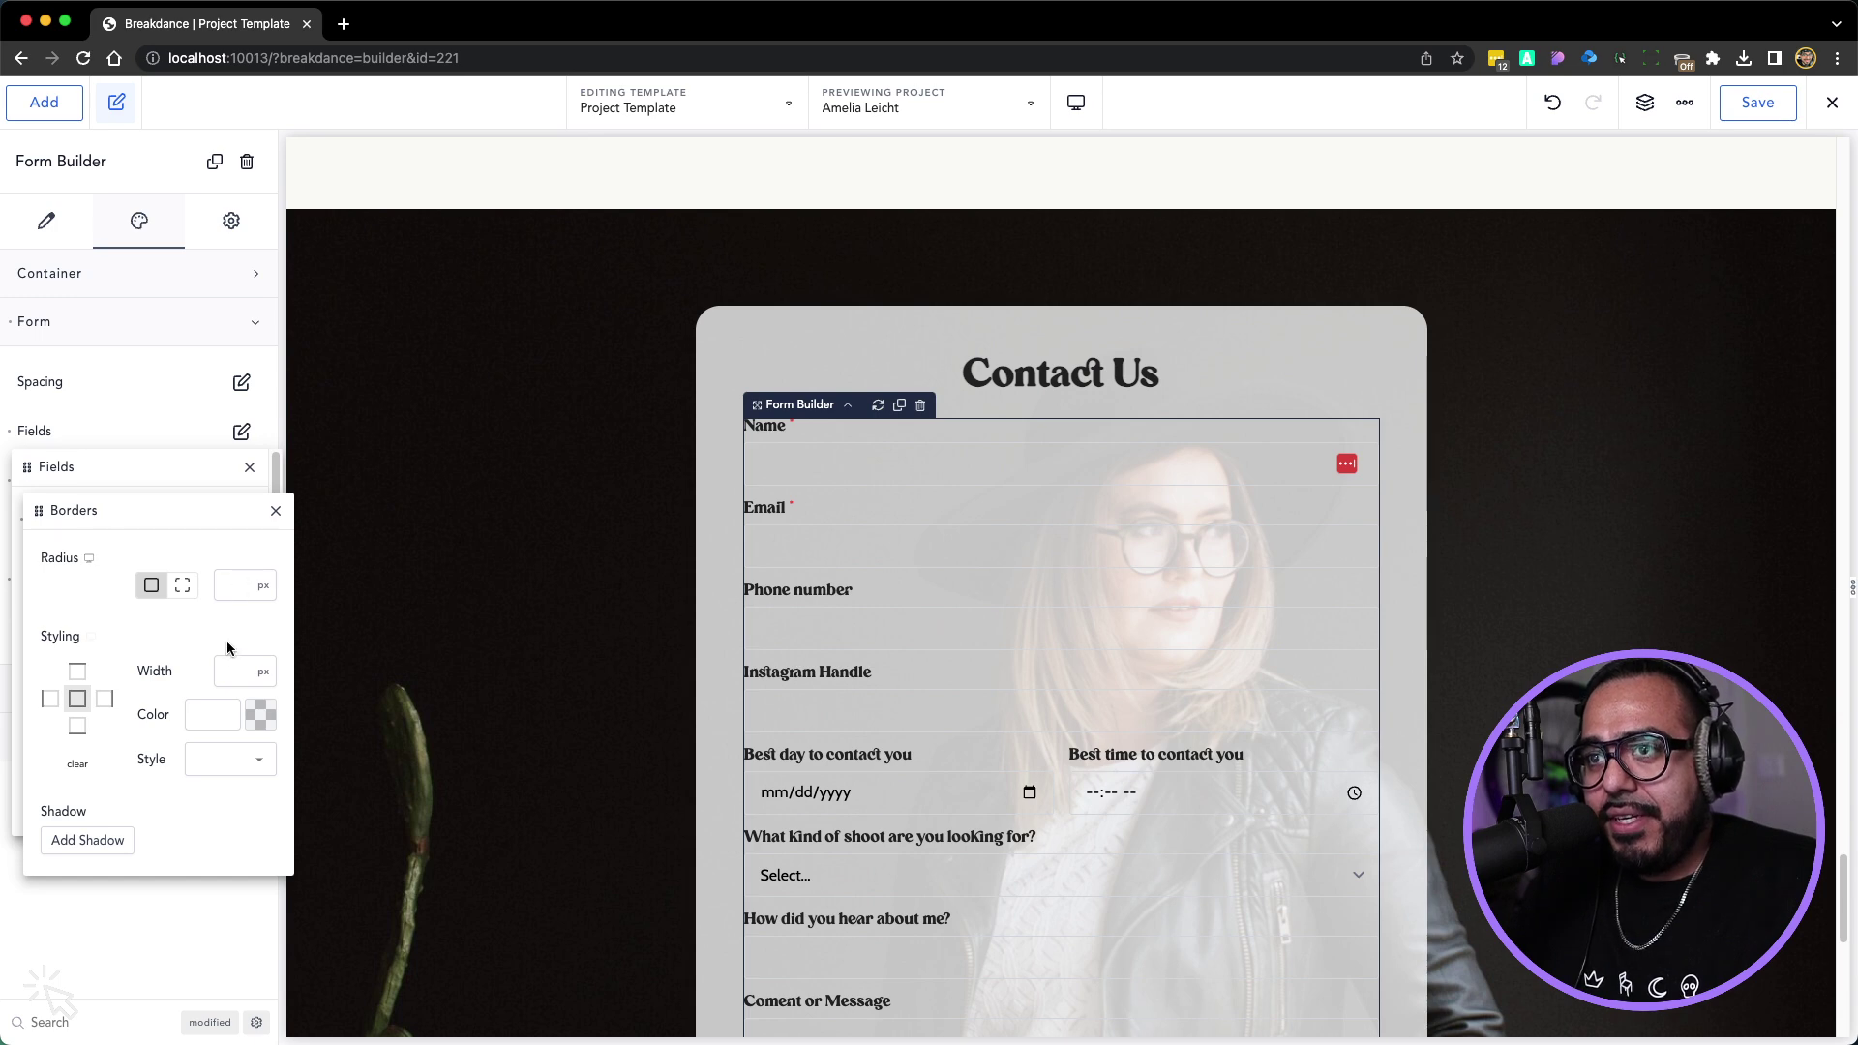
pyautogui.click(261, 716)
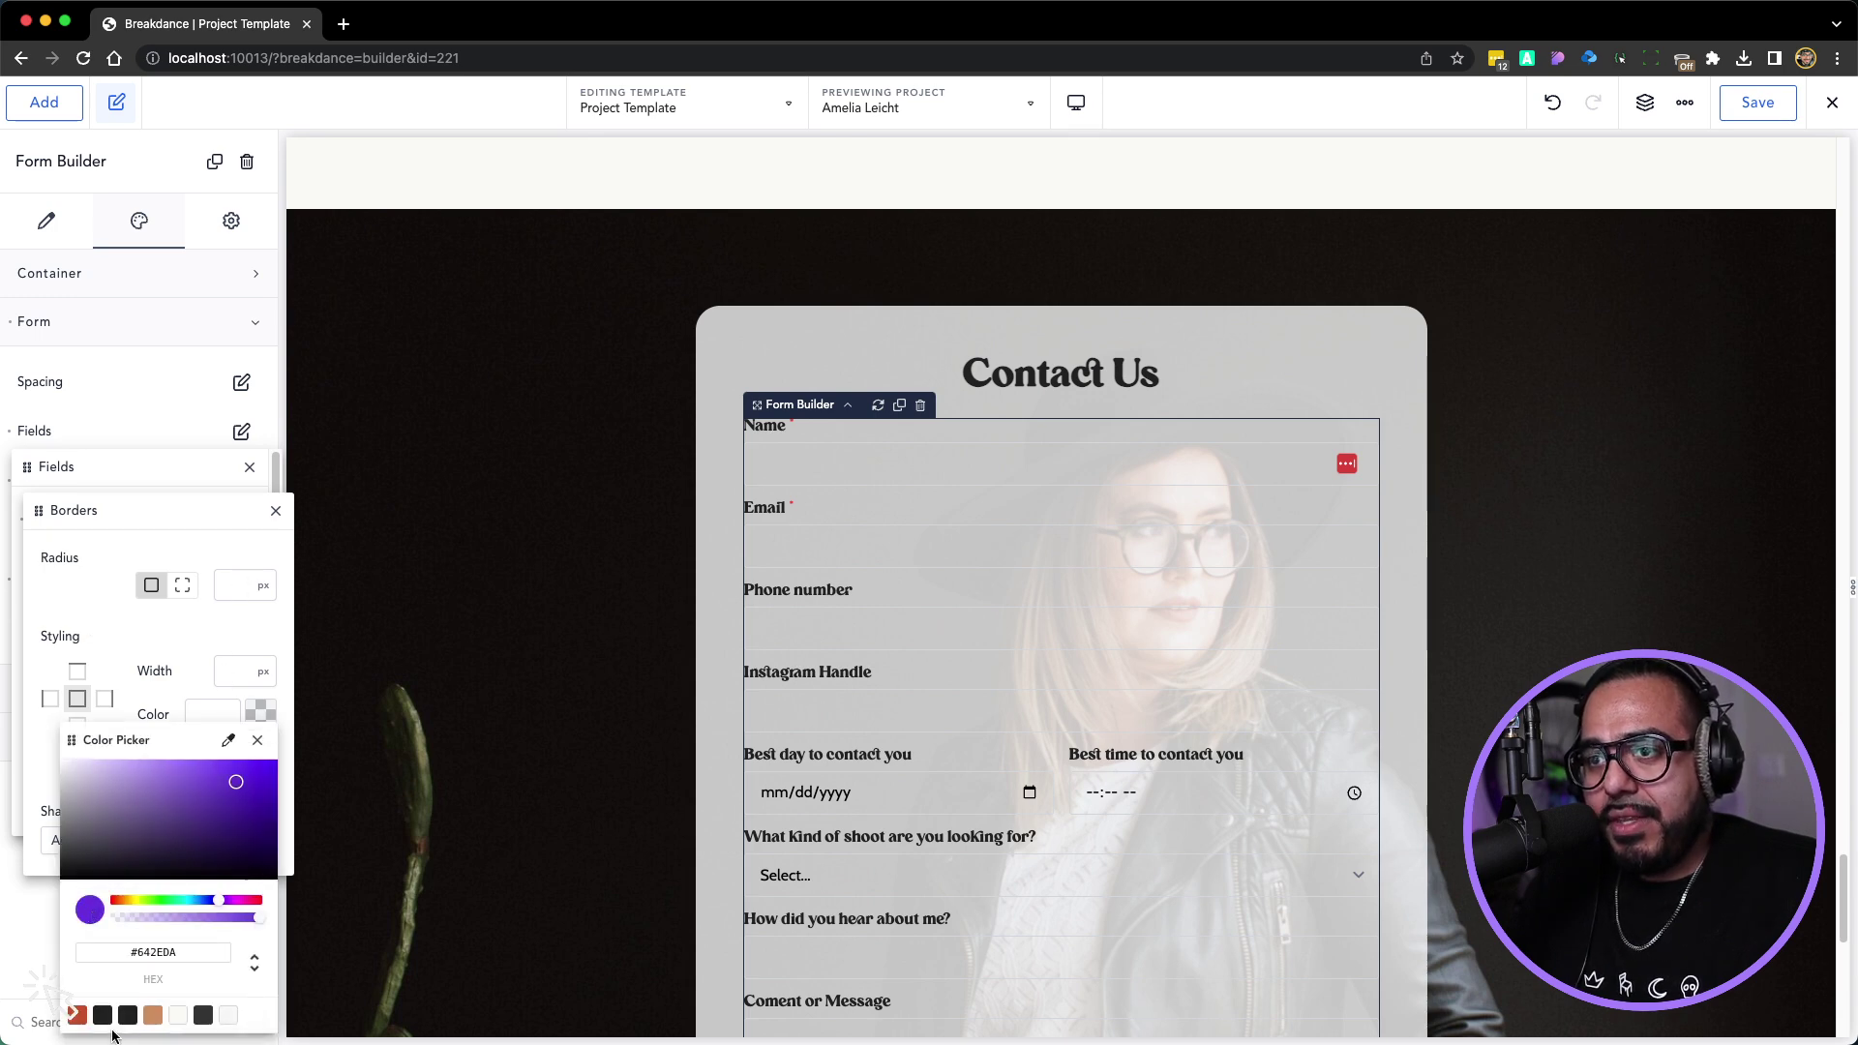
pyautogui.click(202, 1015)
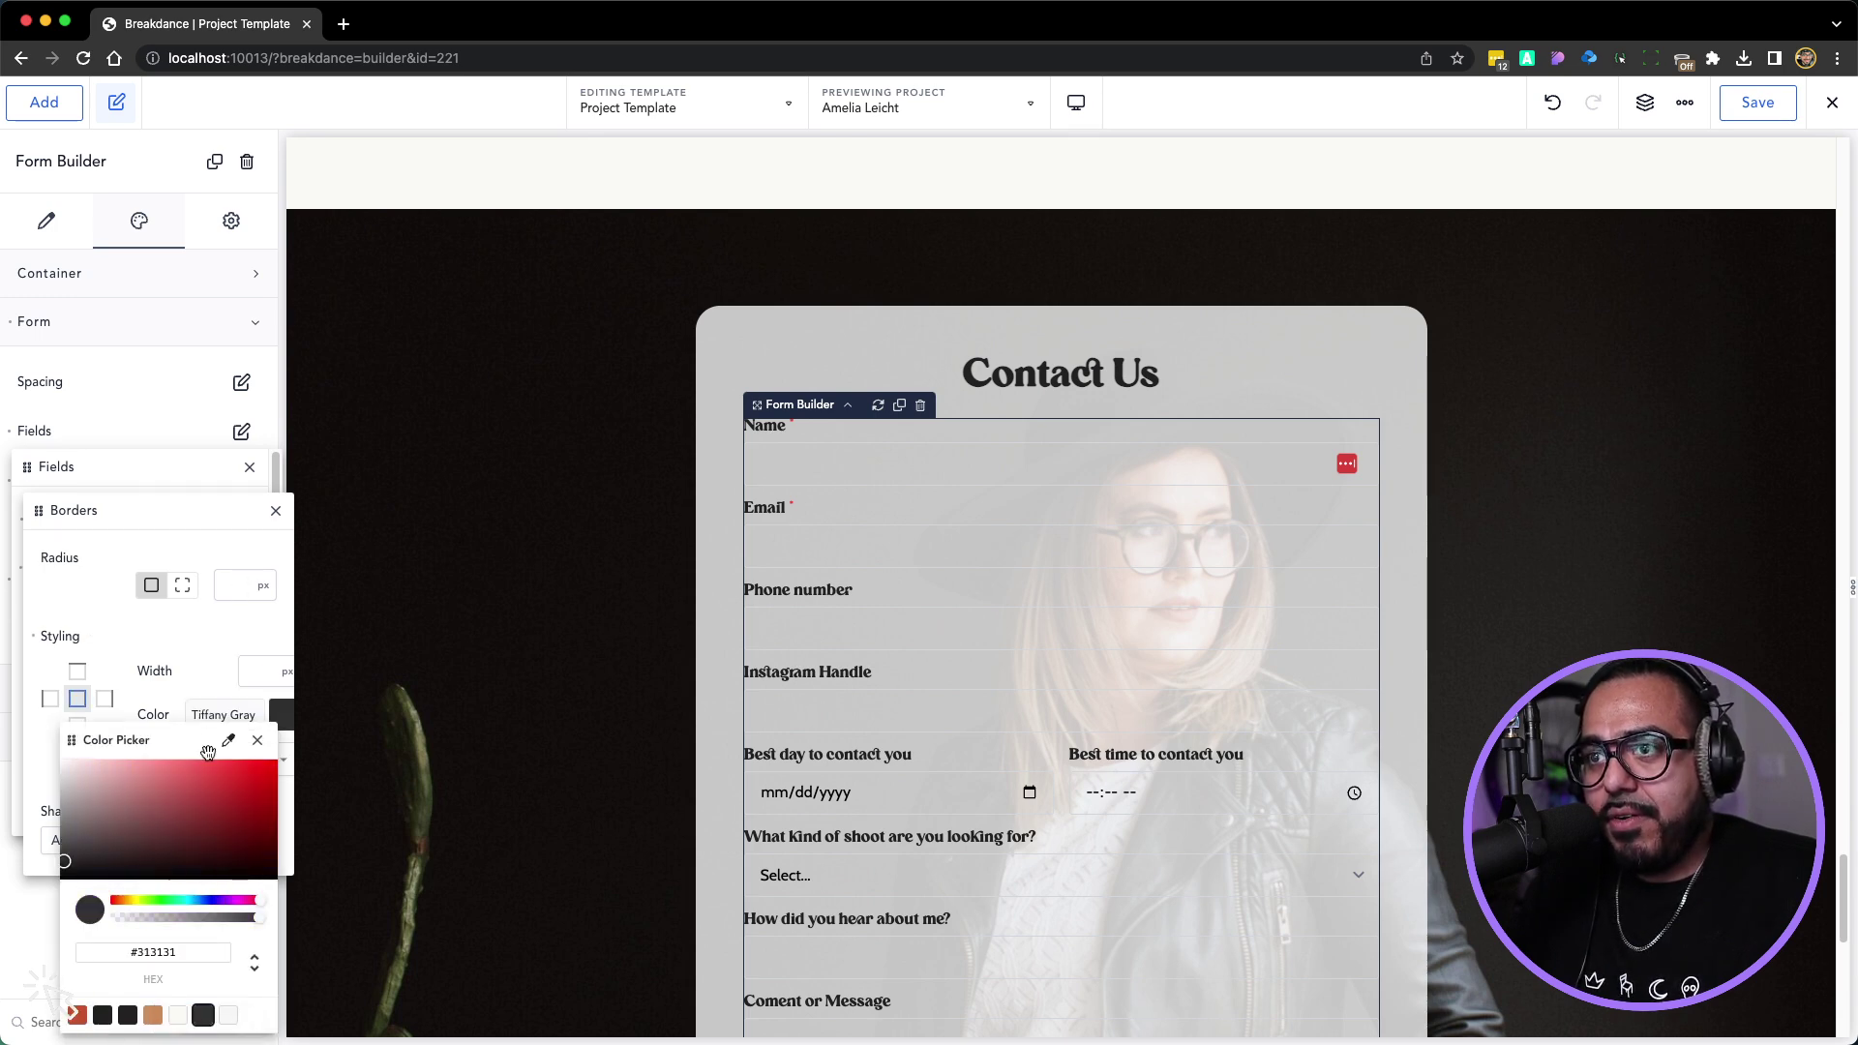
pyautogui.click(251, 671)
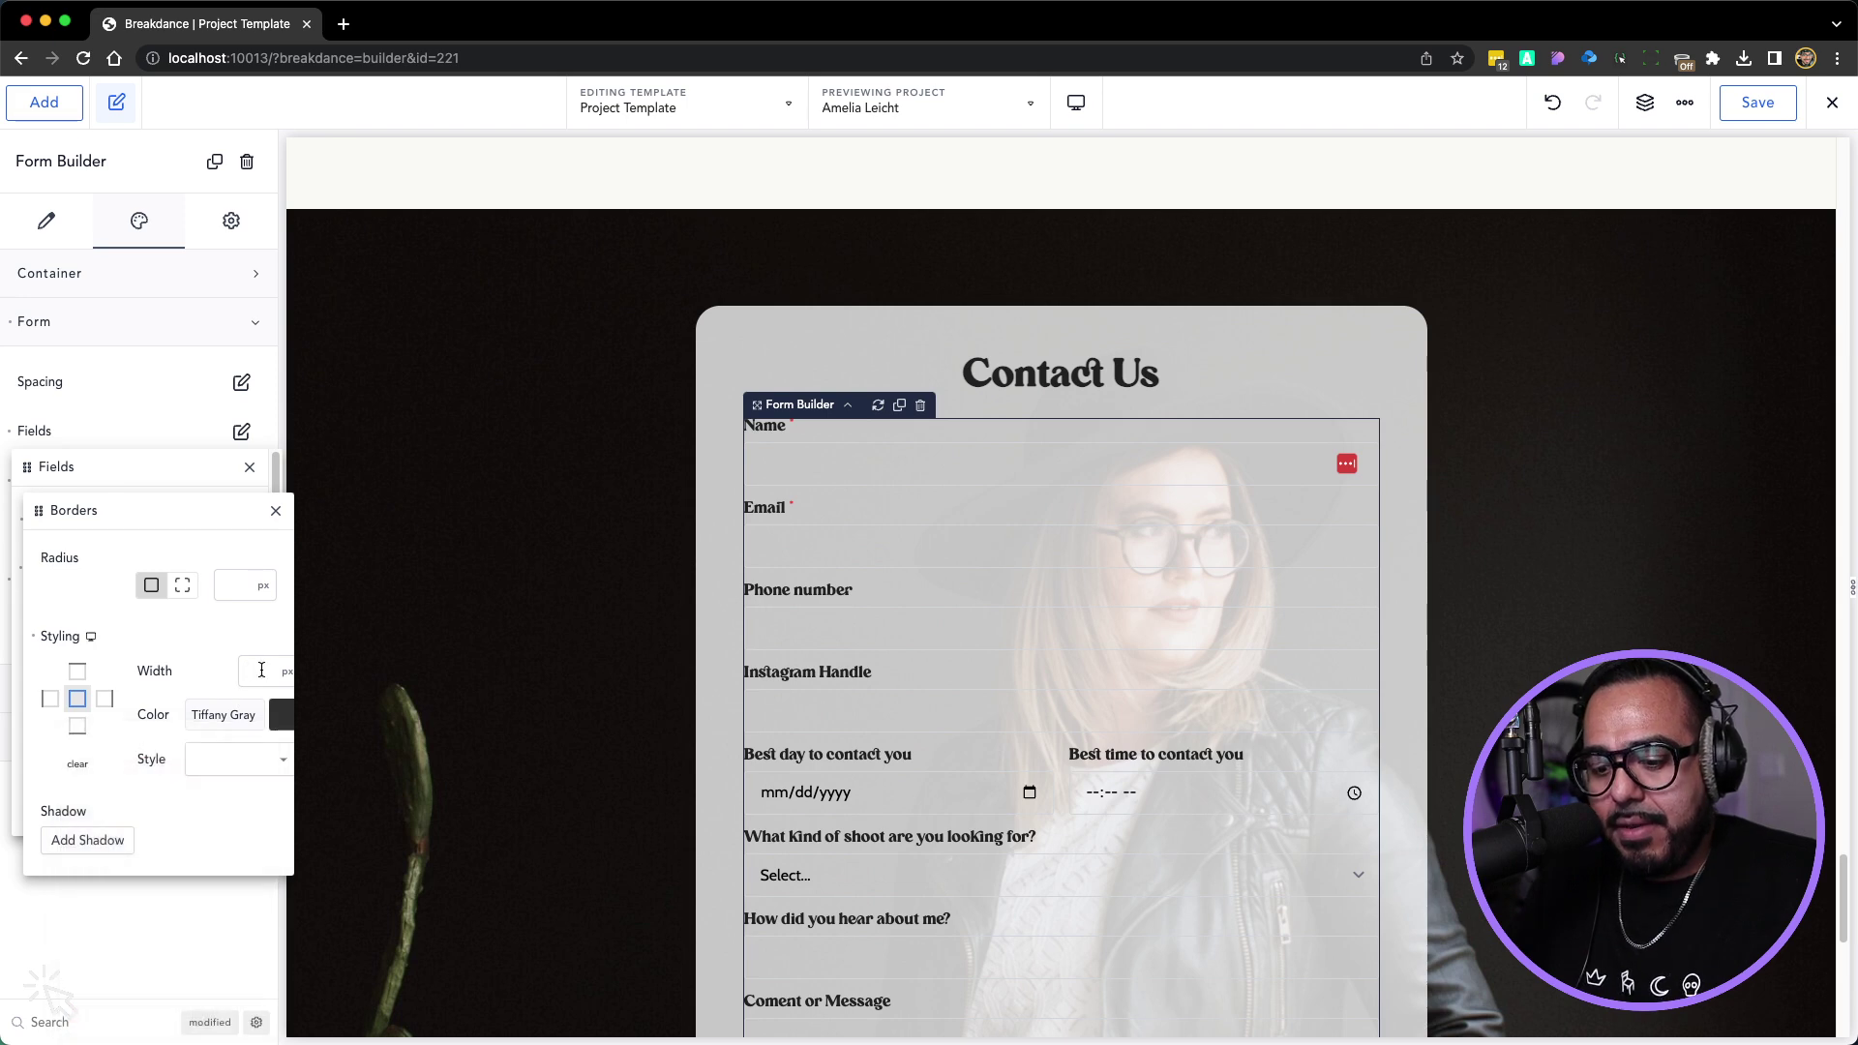
pyautogui.write('3')
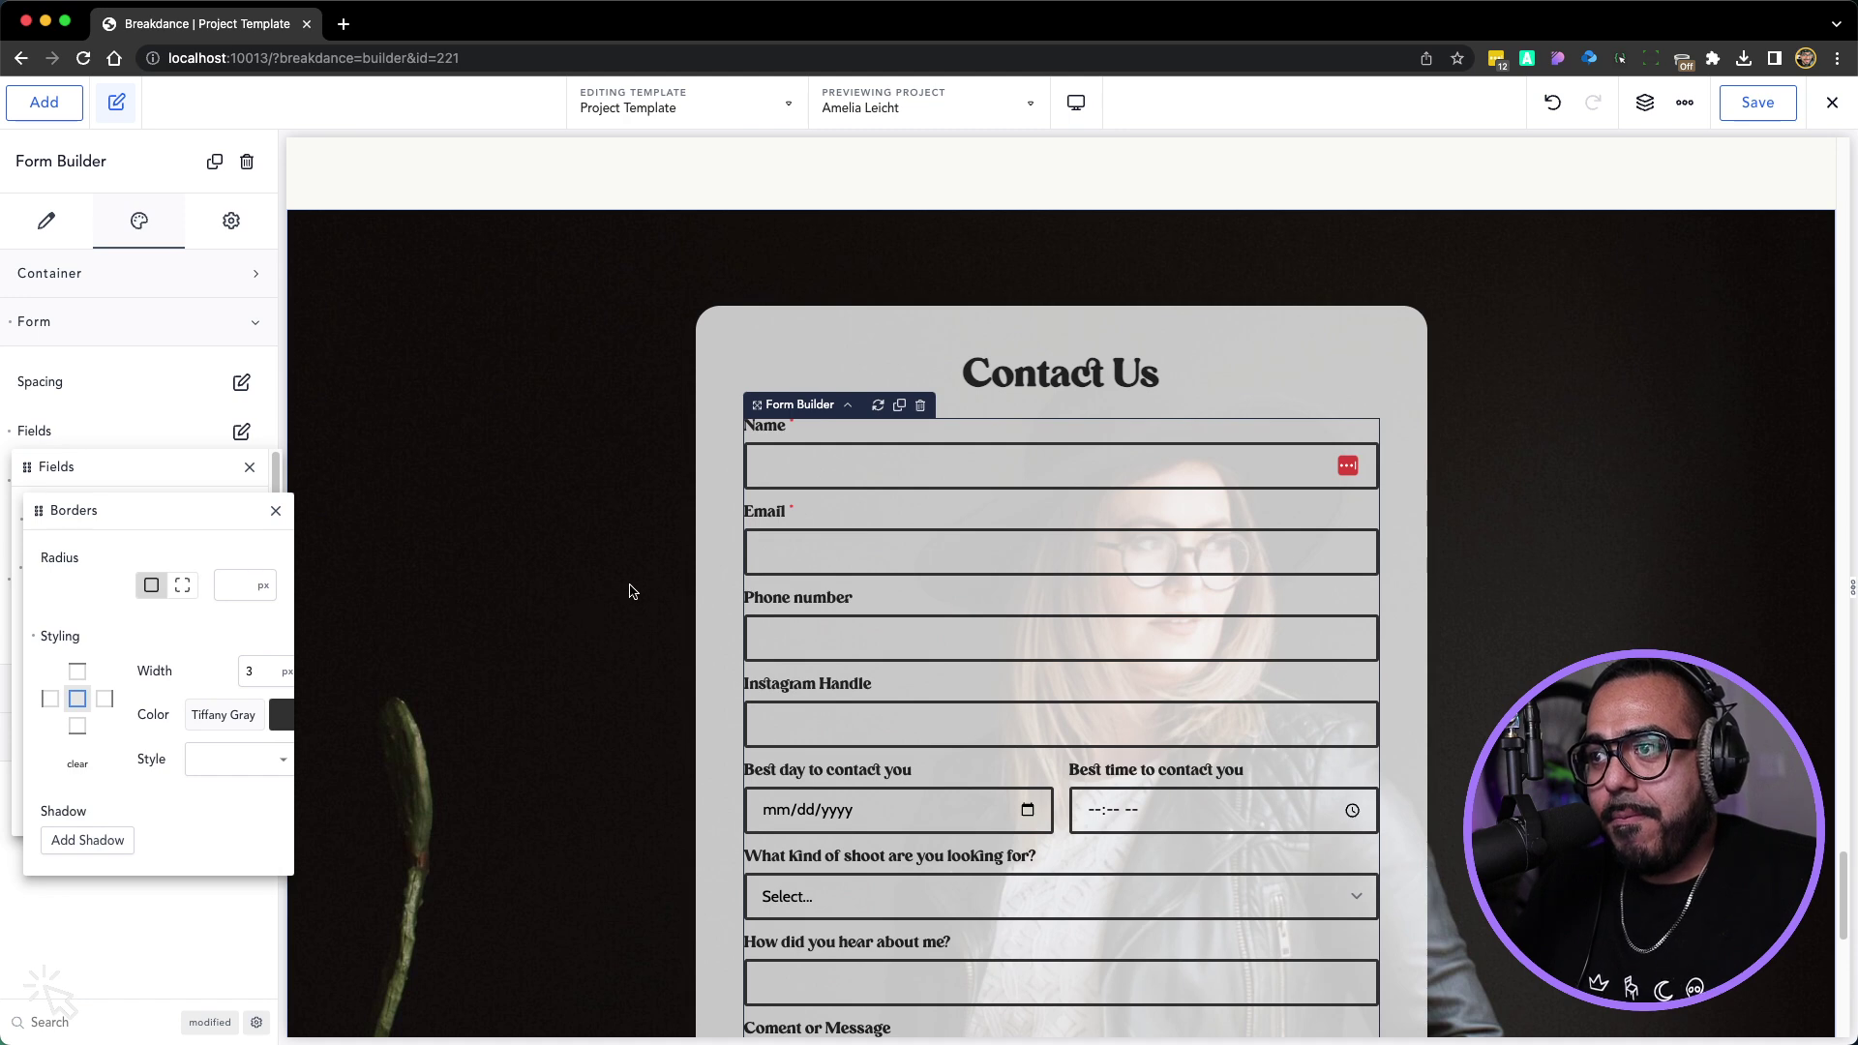
# Raise the parent card Div's background alpha to #FFFFFFD9
pyautogui.click(742, 336)
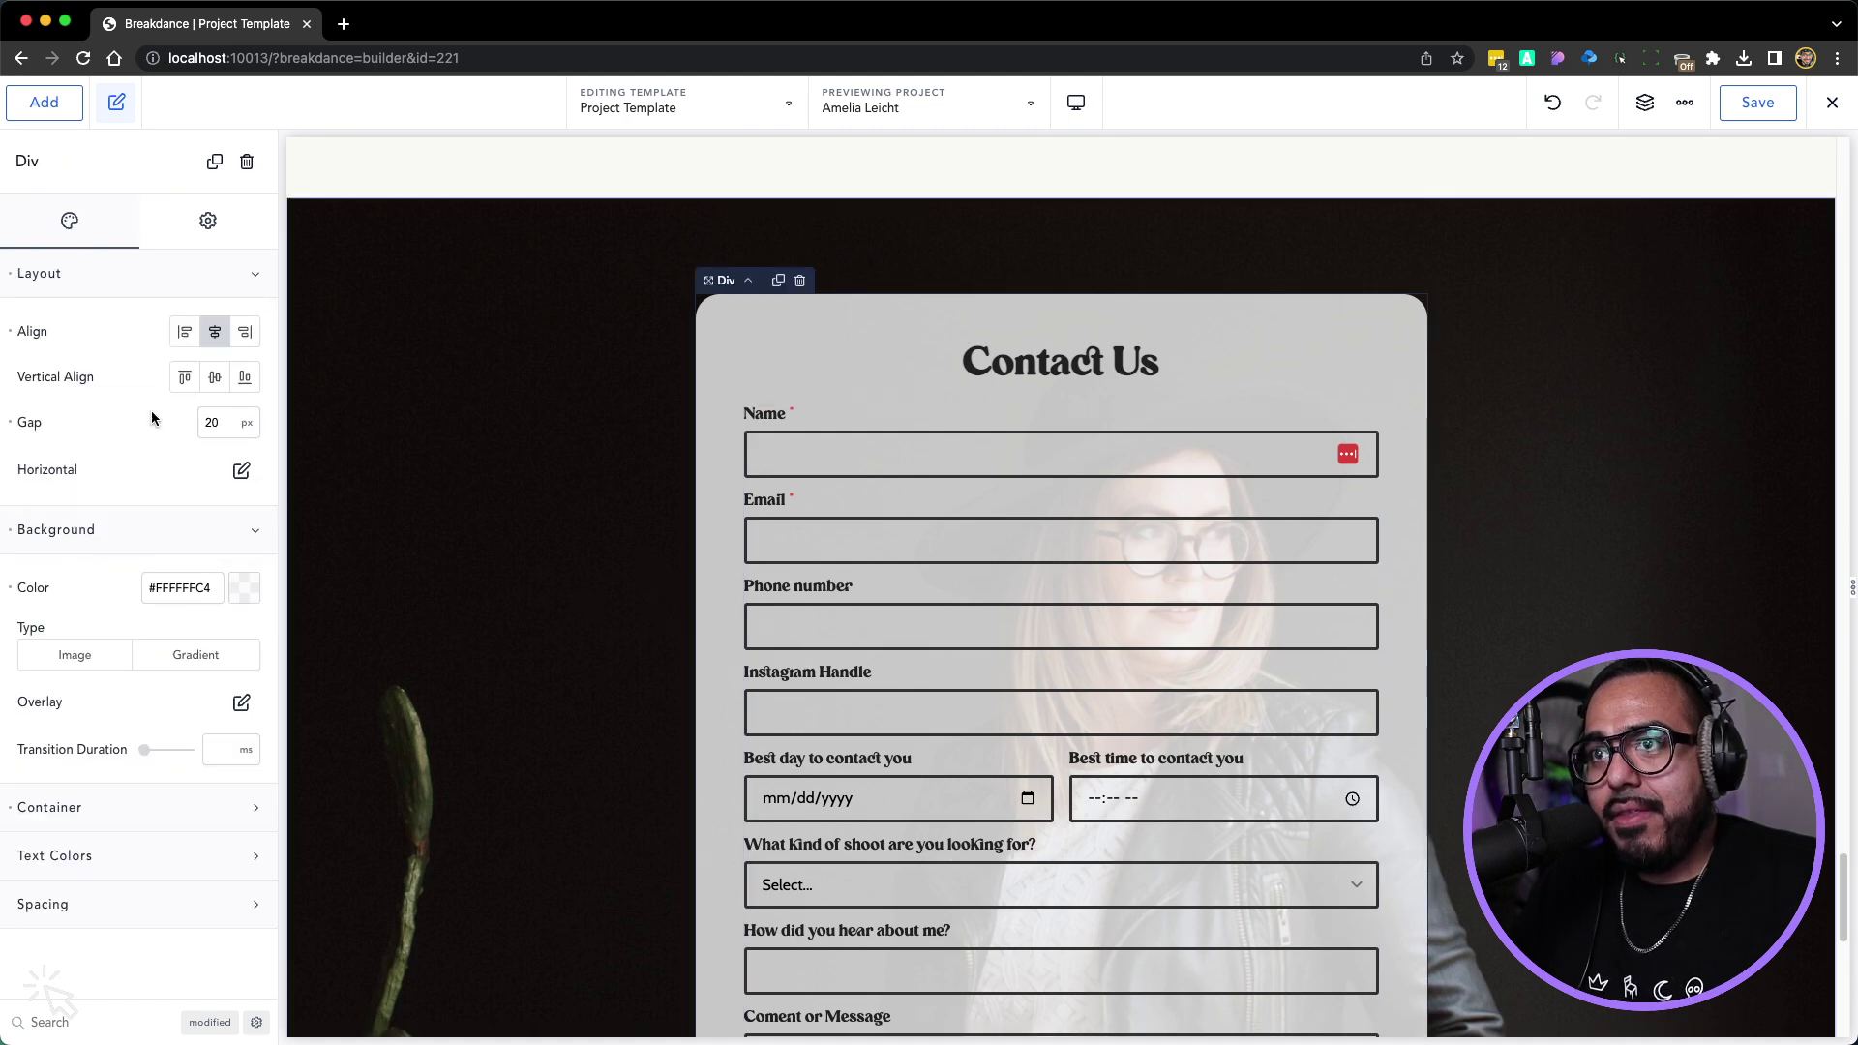
pyautogui.click(244, 587)
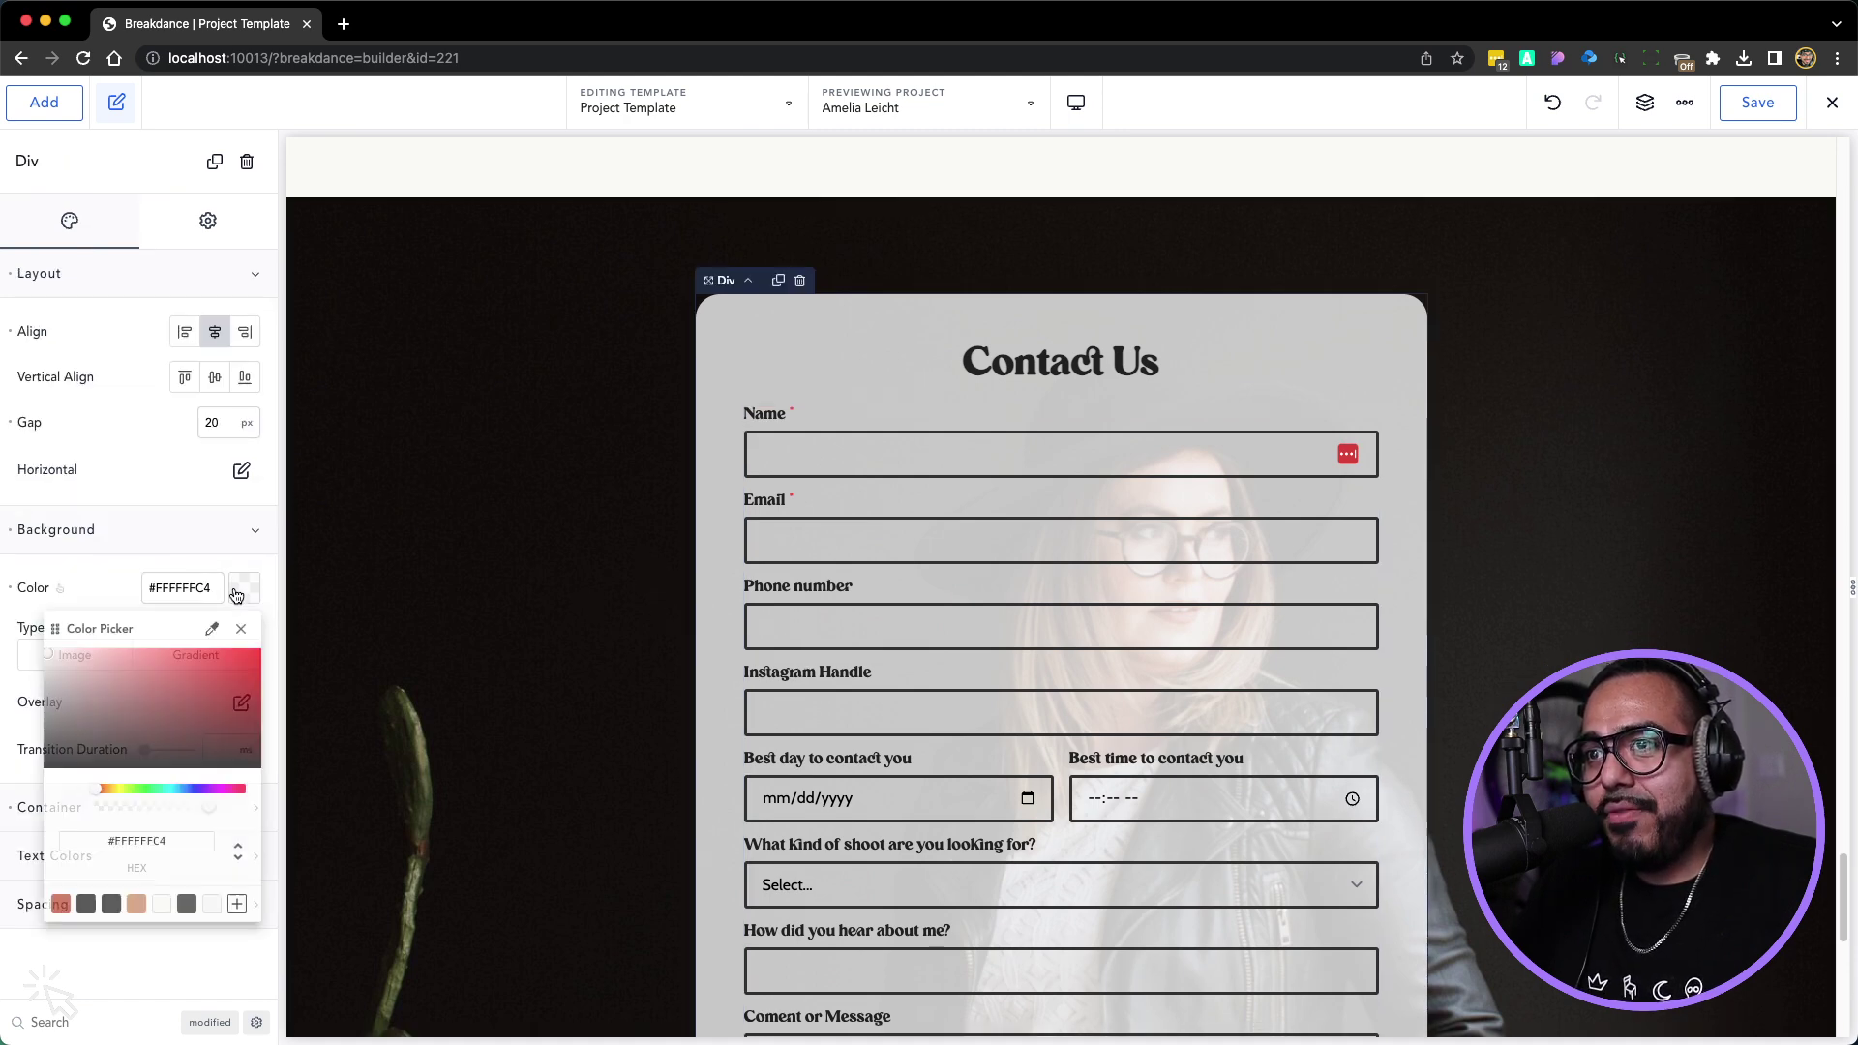
pyautogui.moveTo(214, 819); pyautogui.dragTo(222, 818)
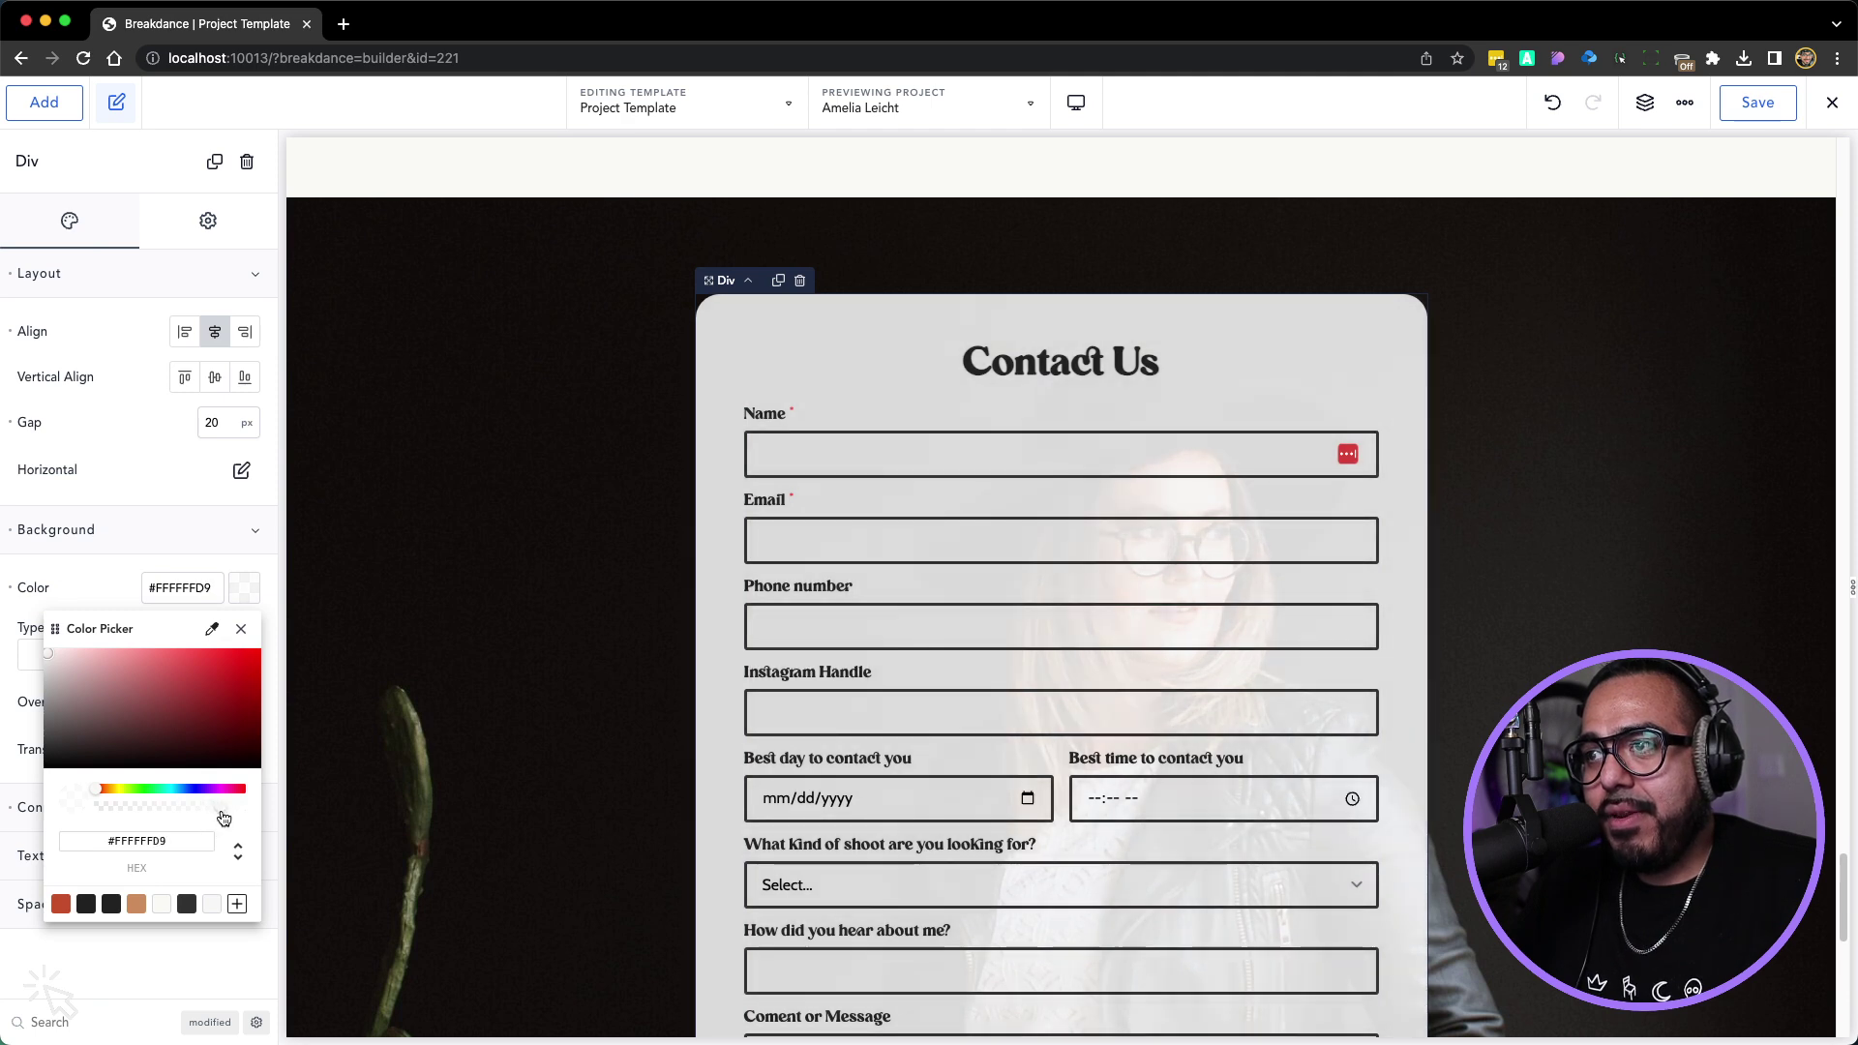
pyautogui.scroll(-3, 459, 704)
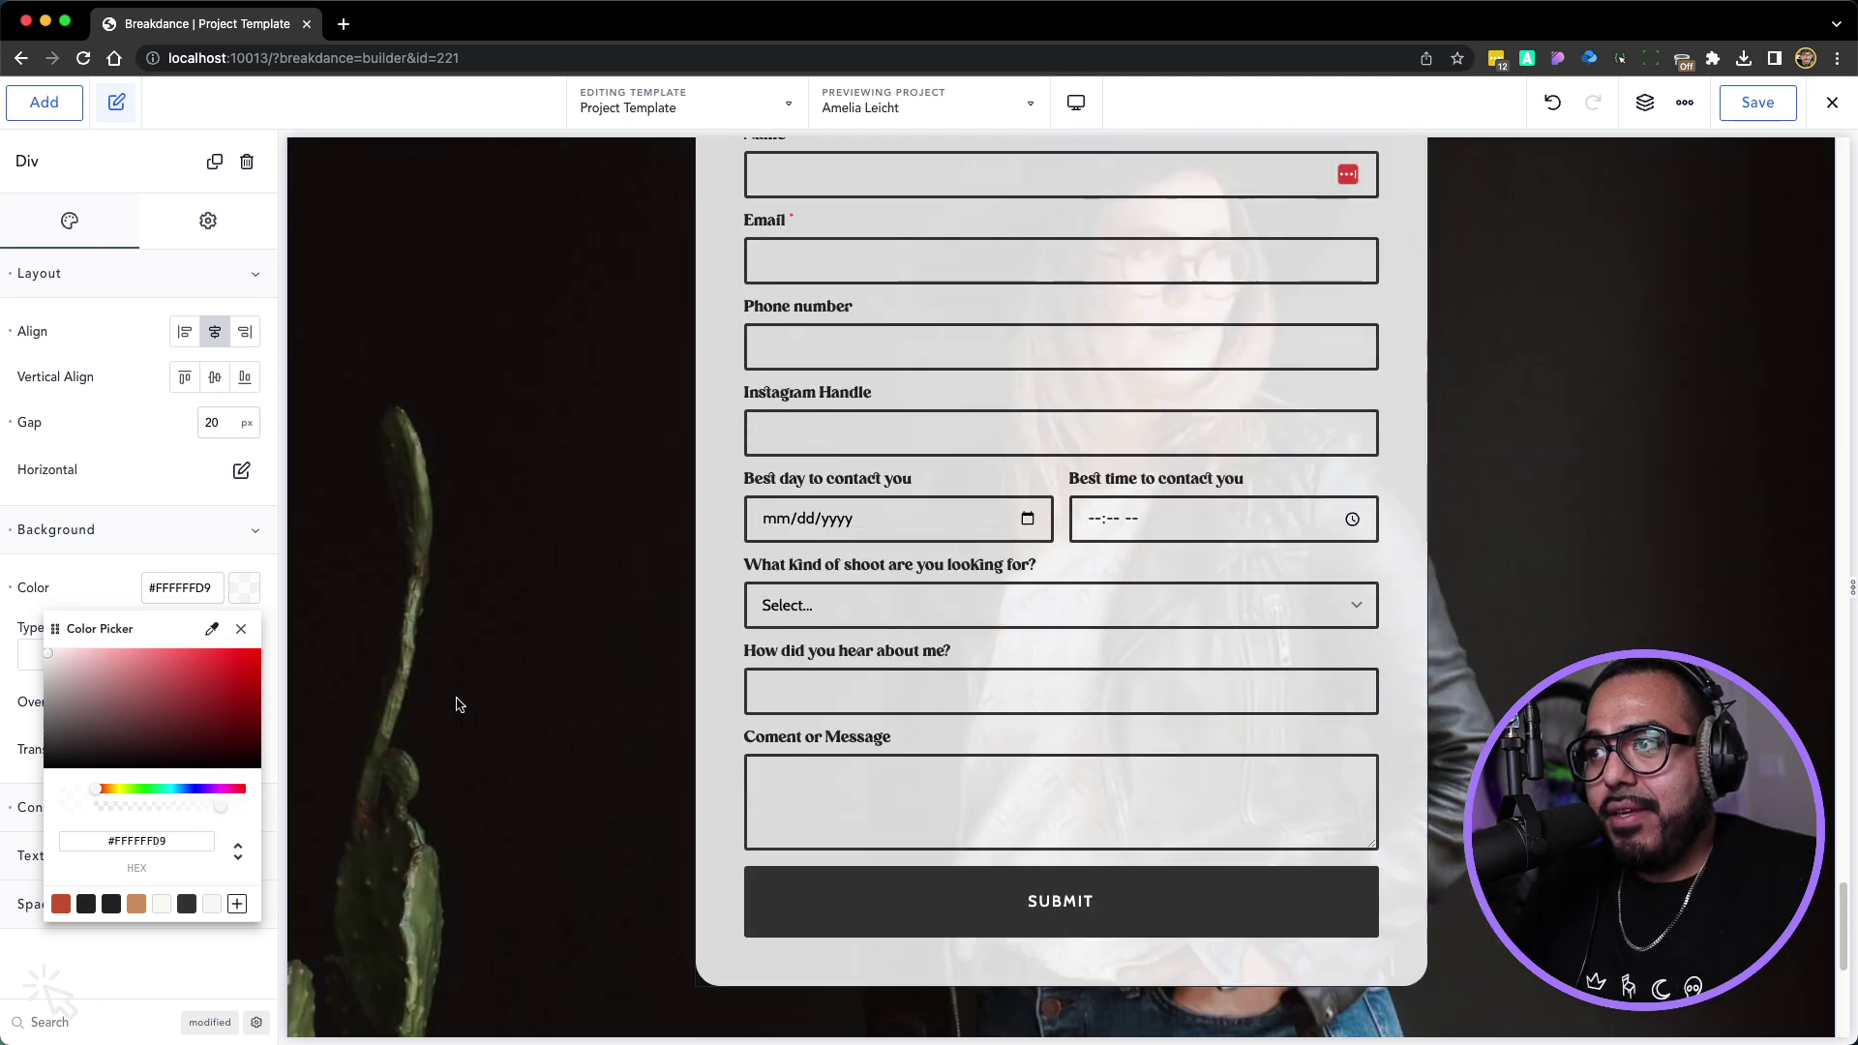
pyautogui.scroll(2, 458, 704)
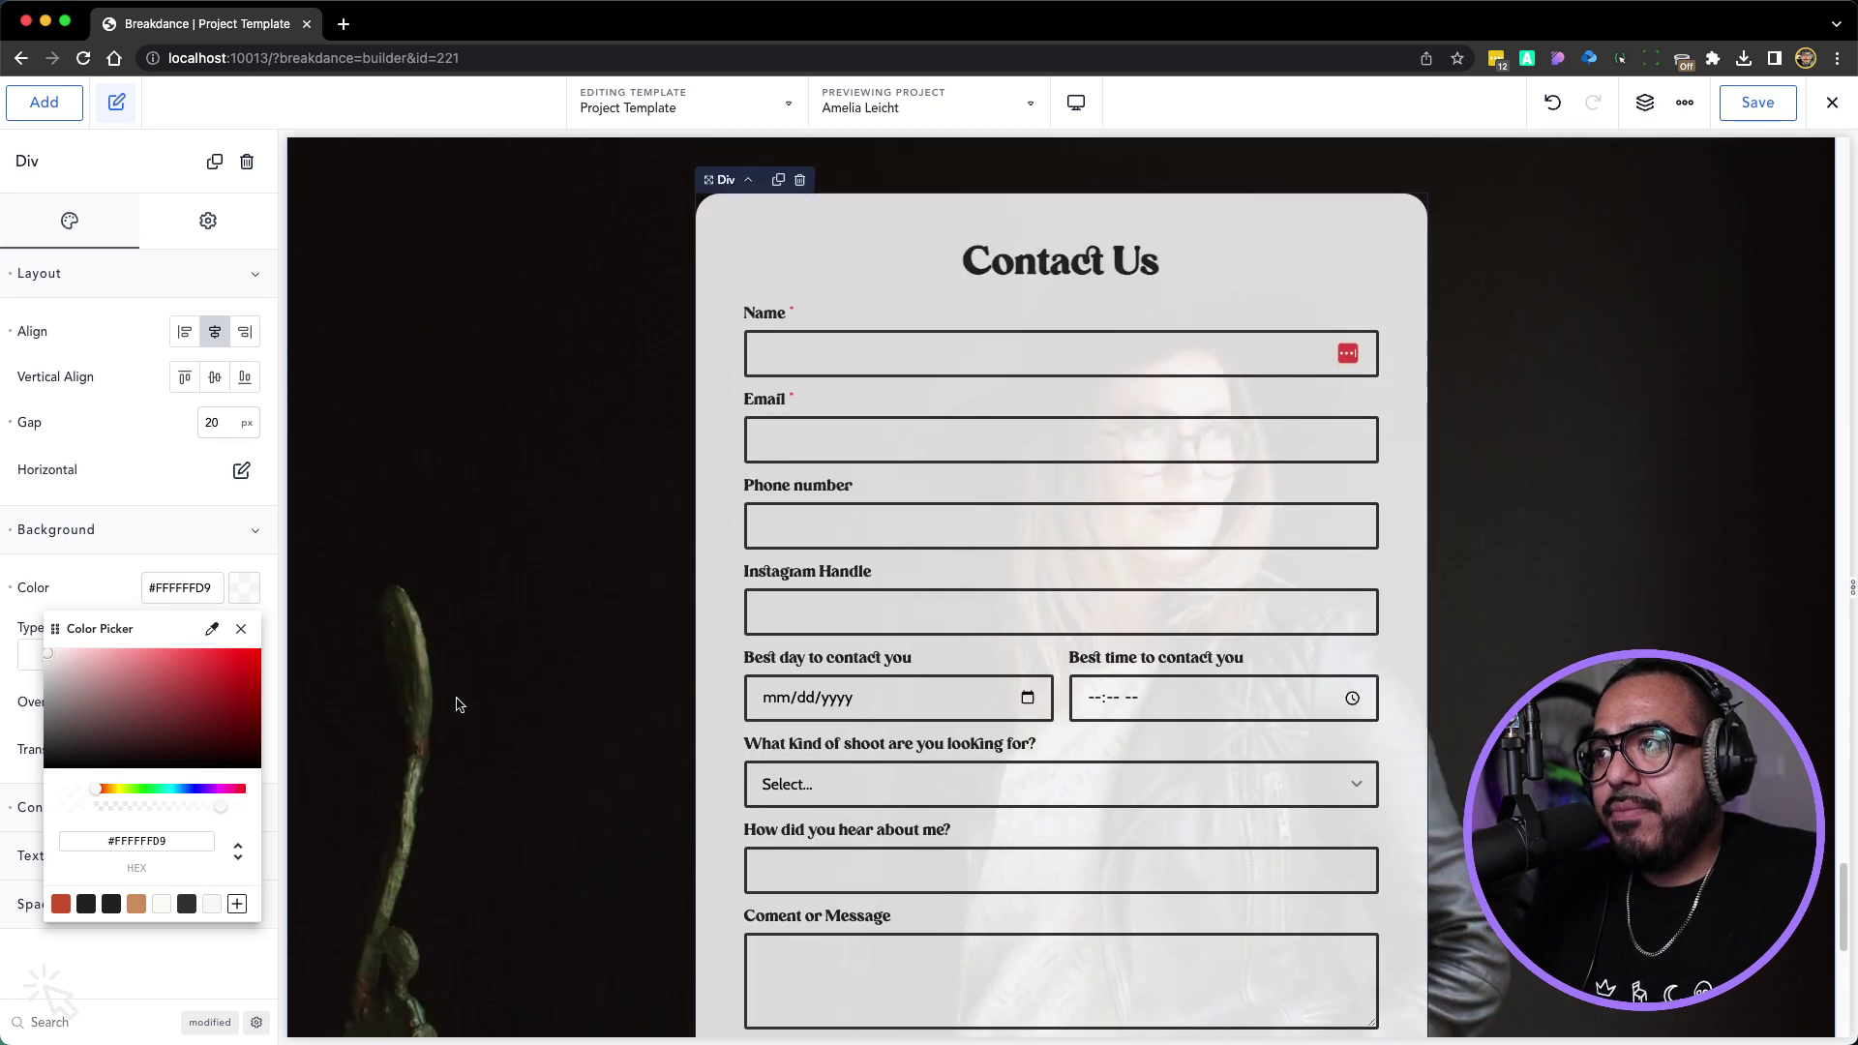
# Copy the Project Template's Form Builder element and save the template
pyautogui.rightClick(1083, 414)
pyautogui.click(1123, 436)
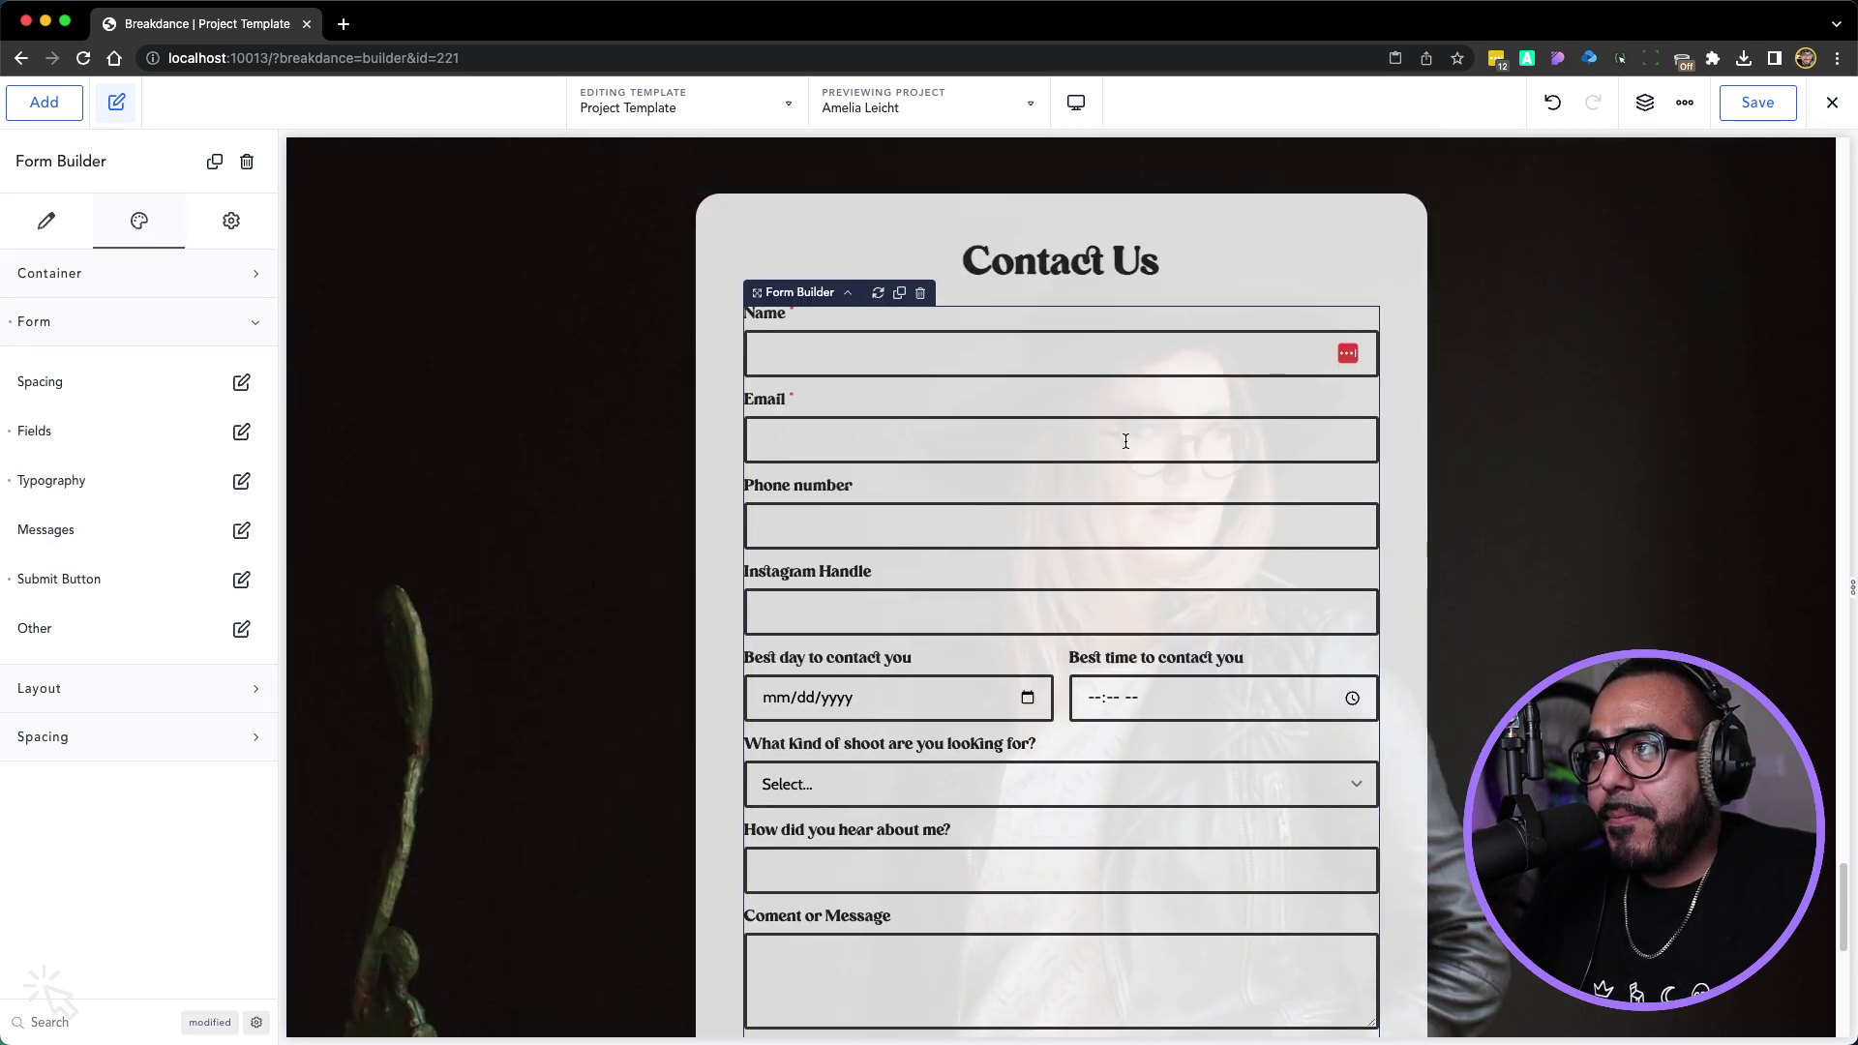
pyautogui.rightClick(1204, 371)
pyautogui.click(1248, 393)
pyautogui.click(1761, 112)
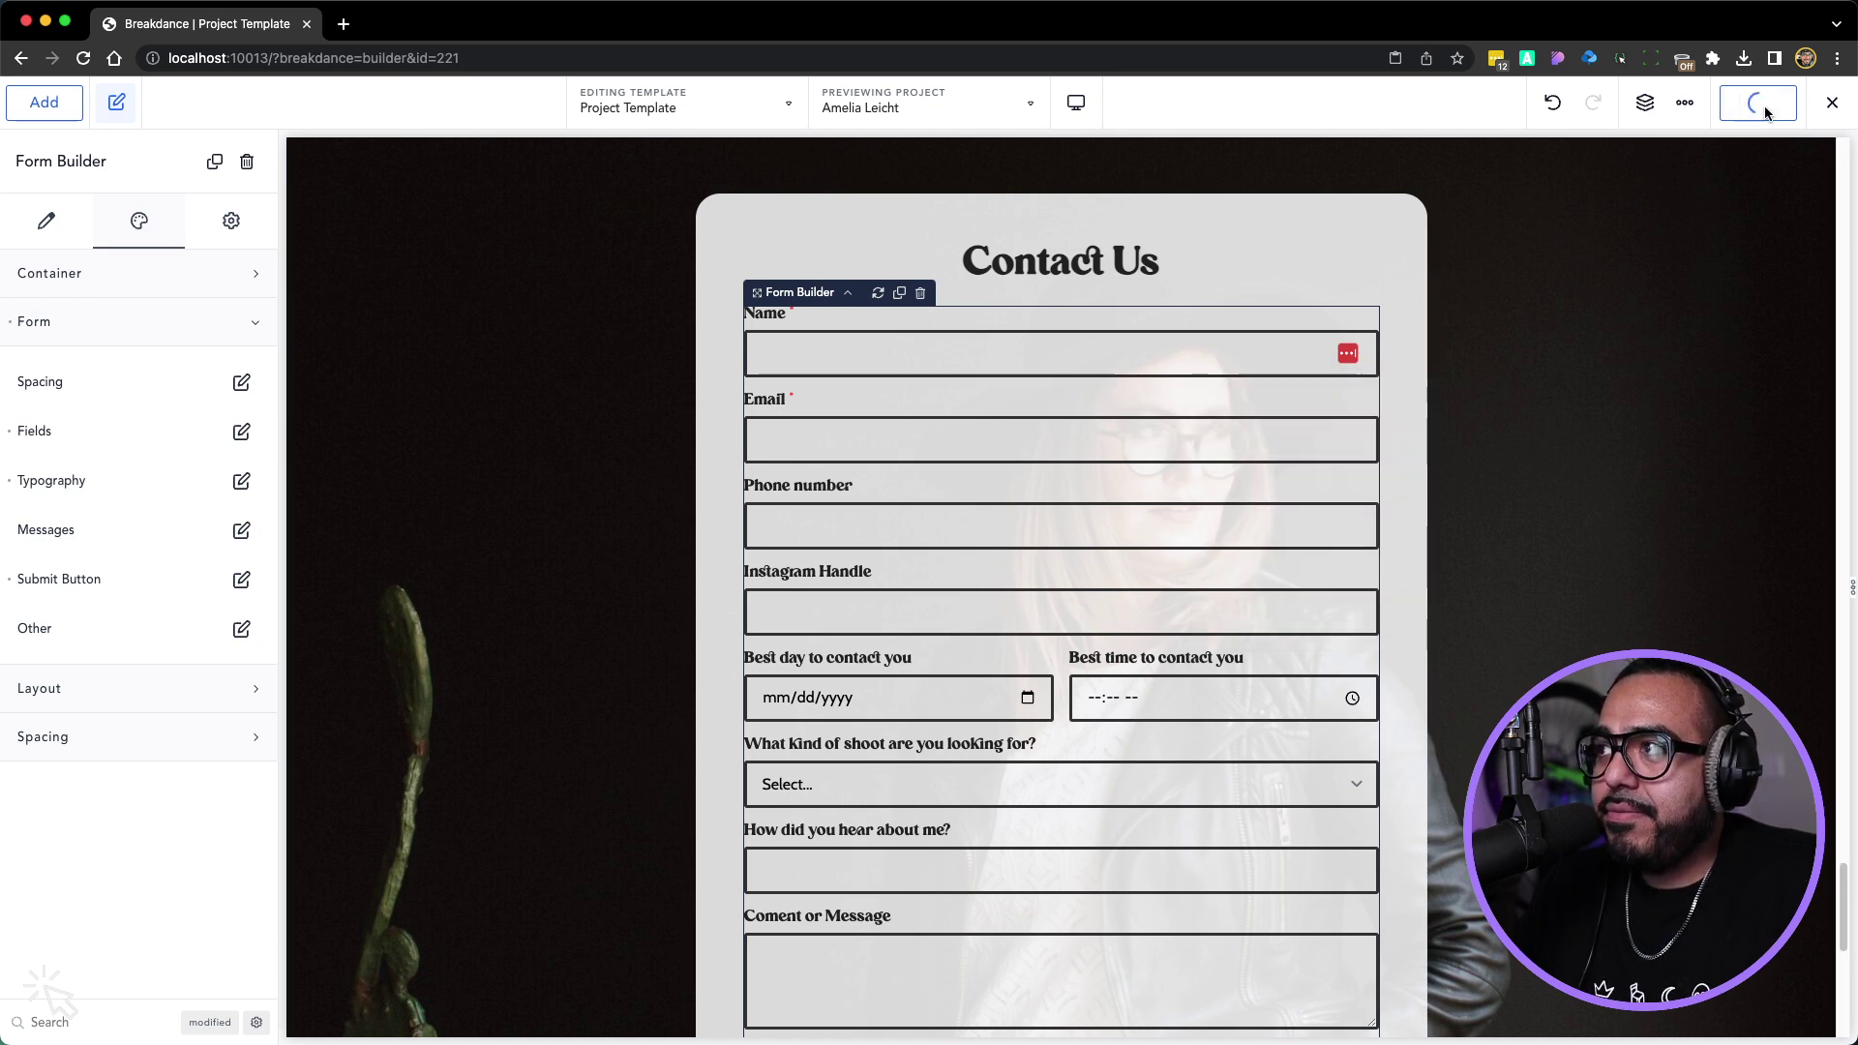
# Exit to the frontend, go to the home page and open it in Breakdance
pyautogui.click(1831, 103)
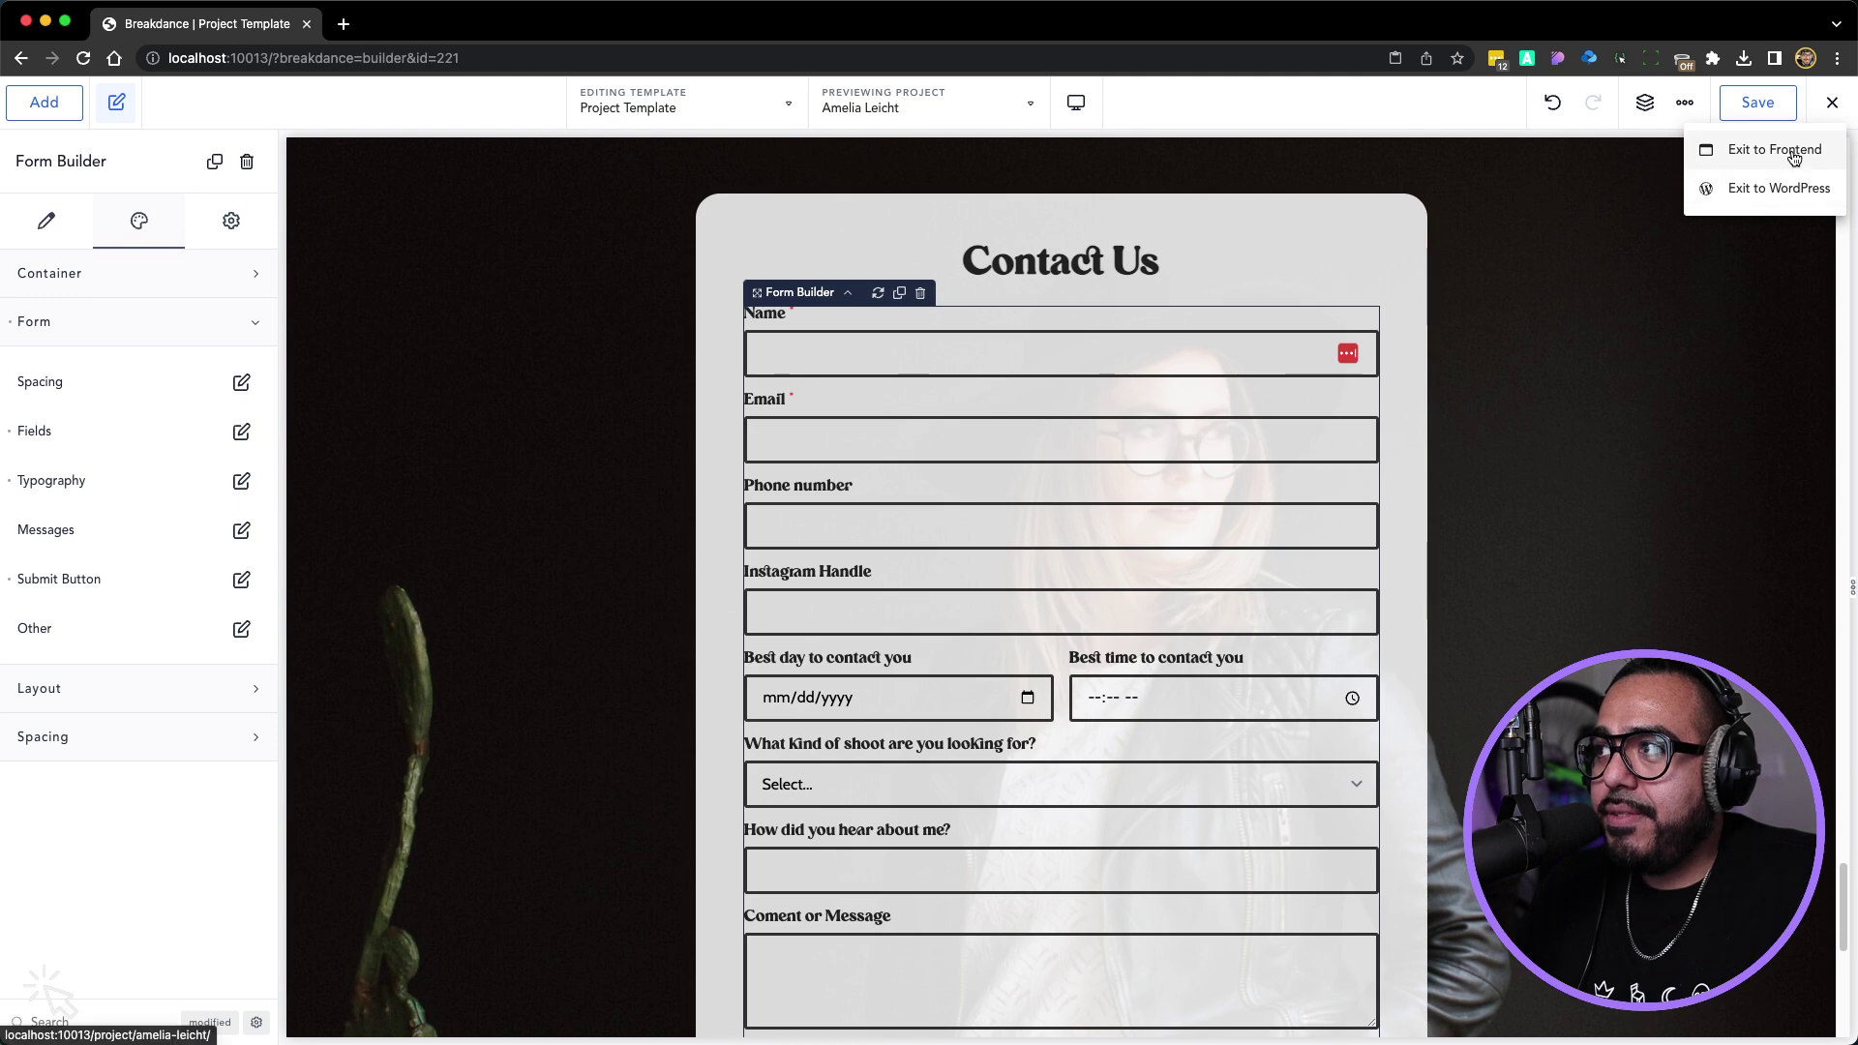
pyautogui.click(1793, 152)
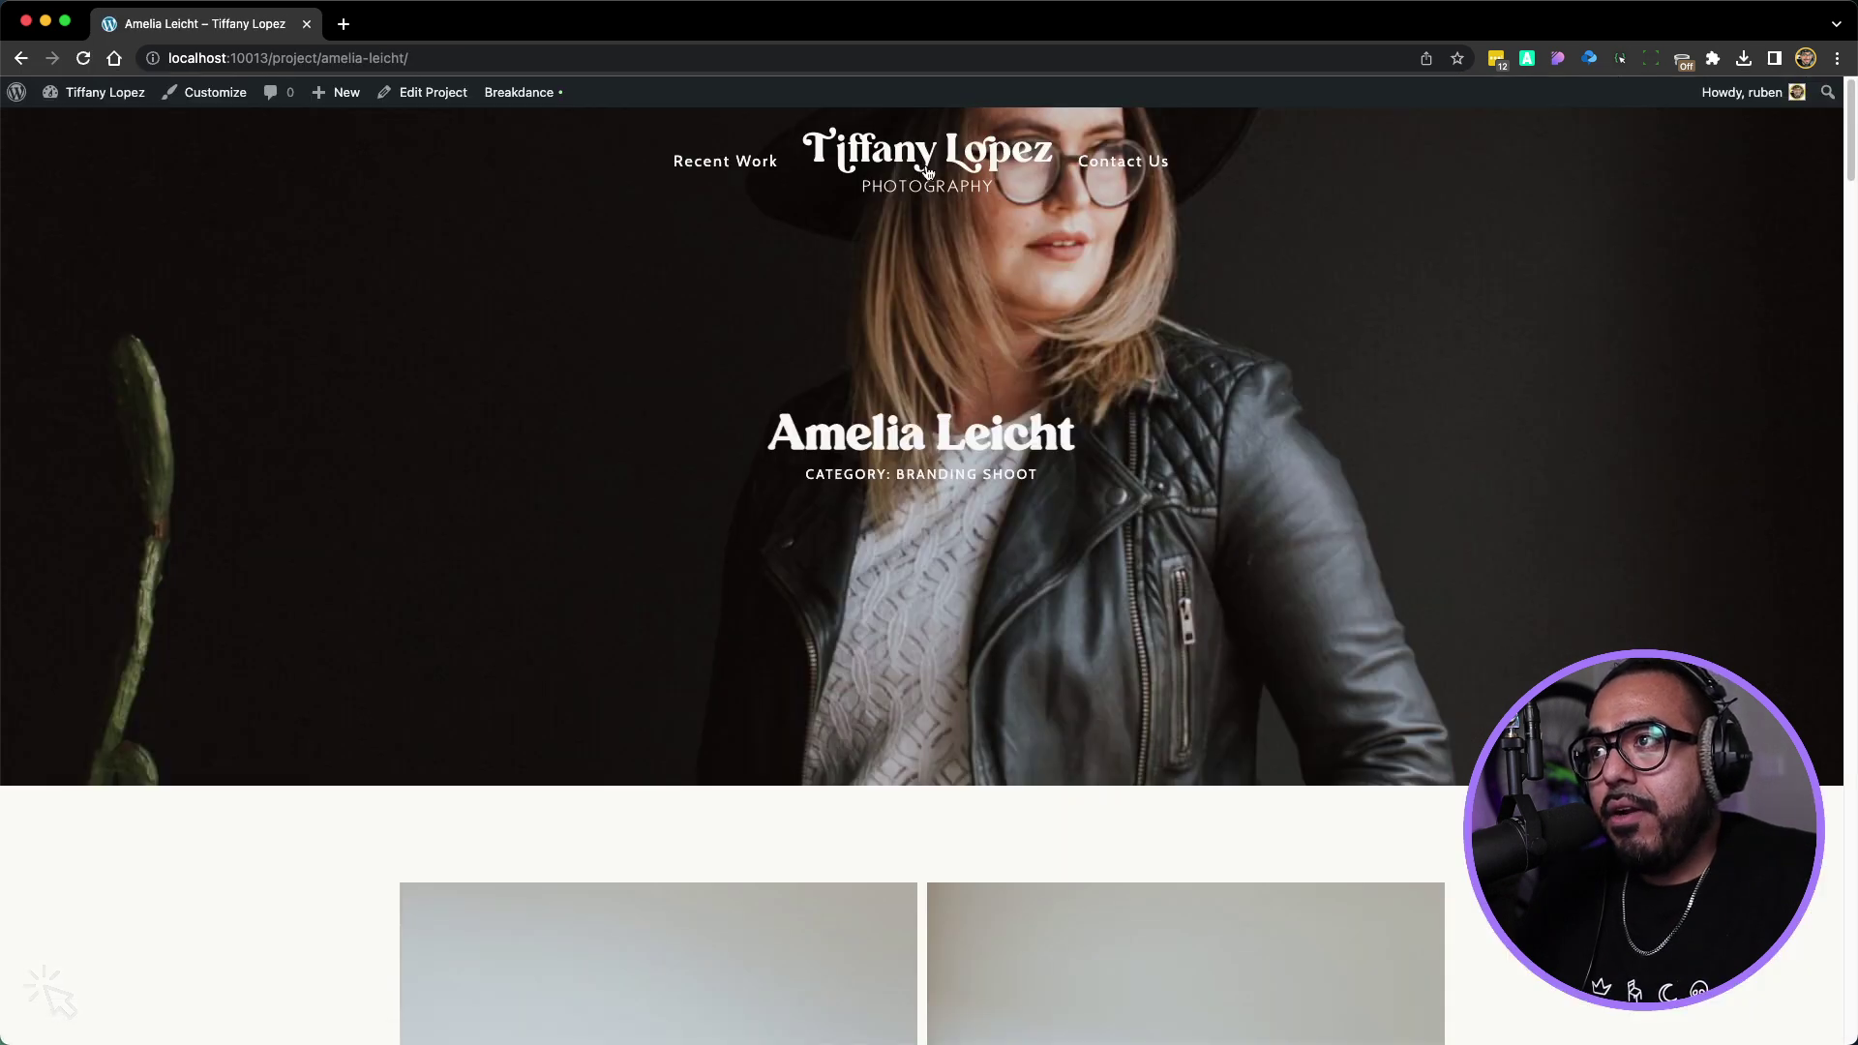
pyautogui.click(927, 172)
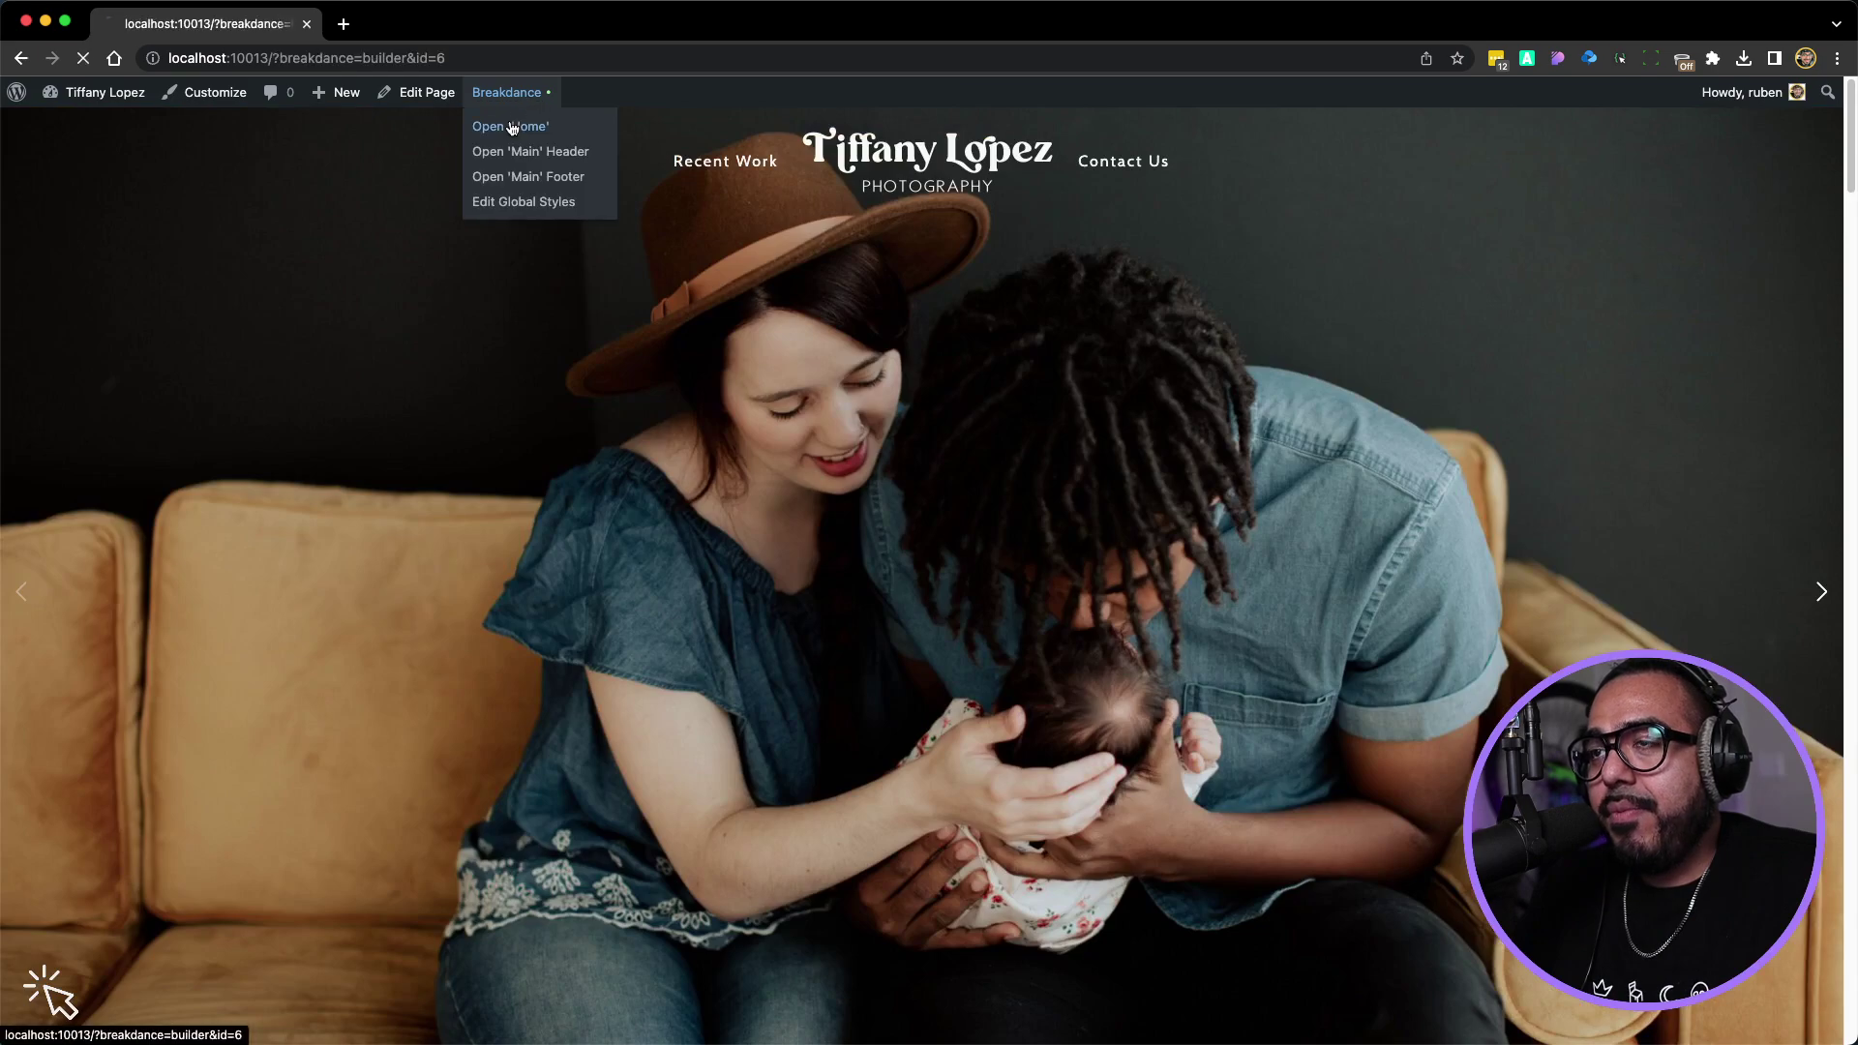
pyautogui.click(511, 123)
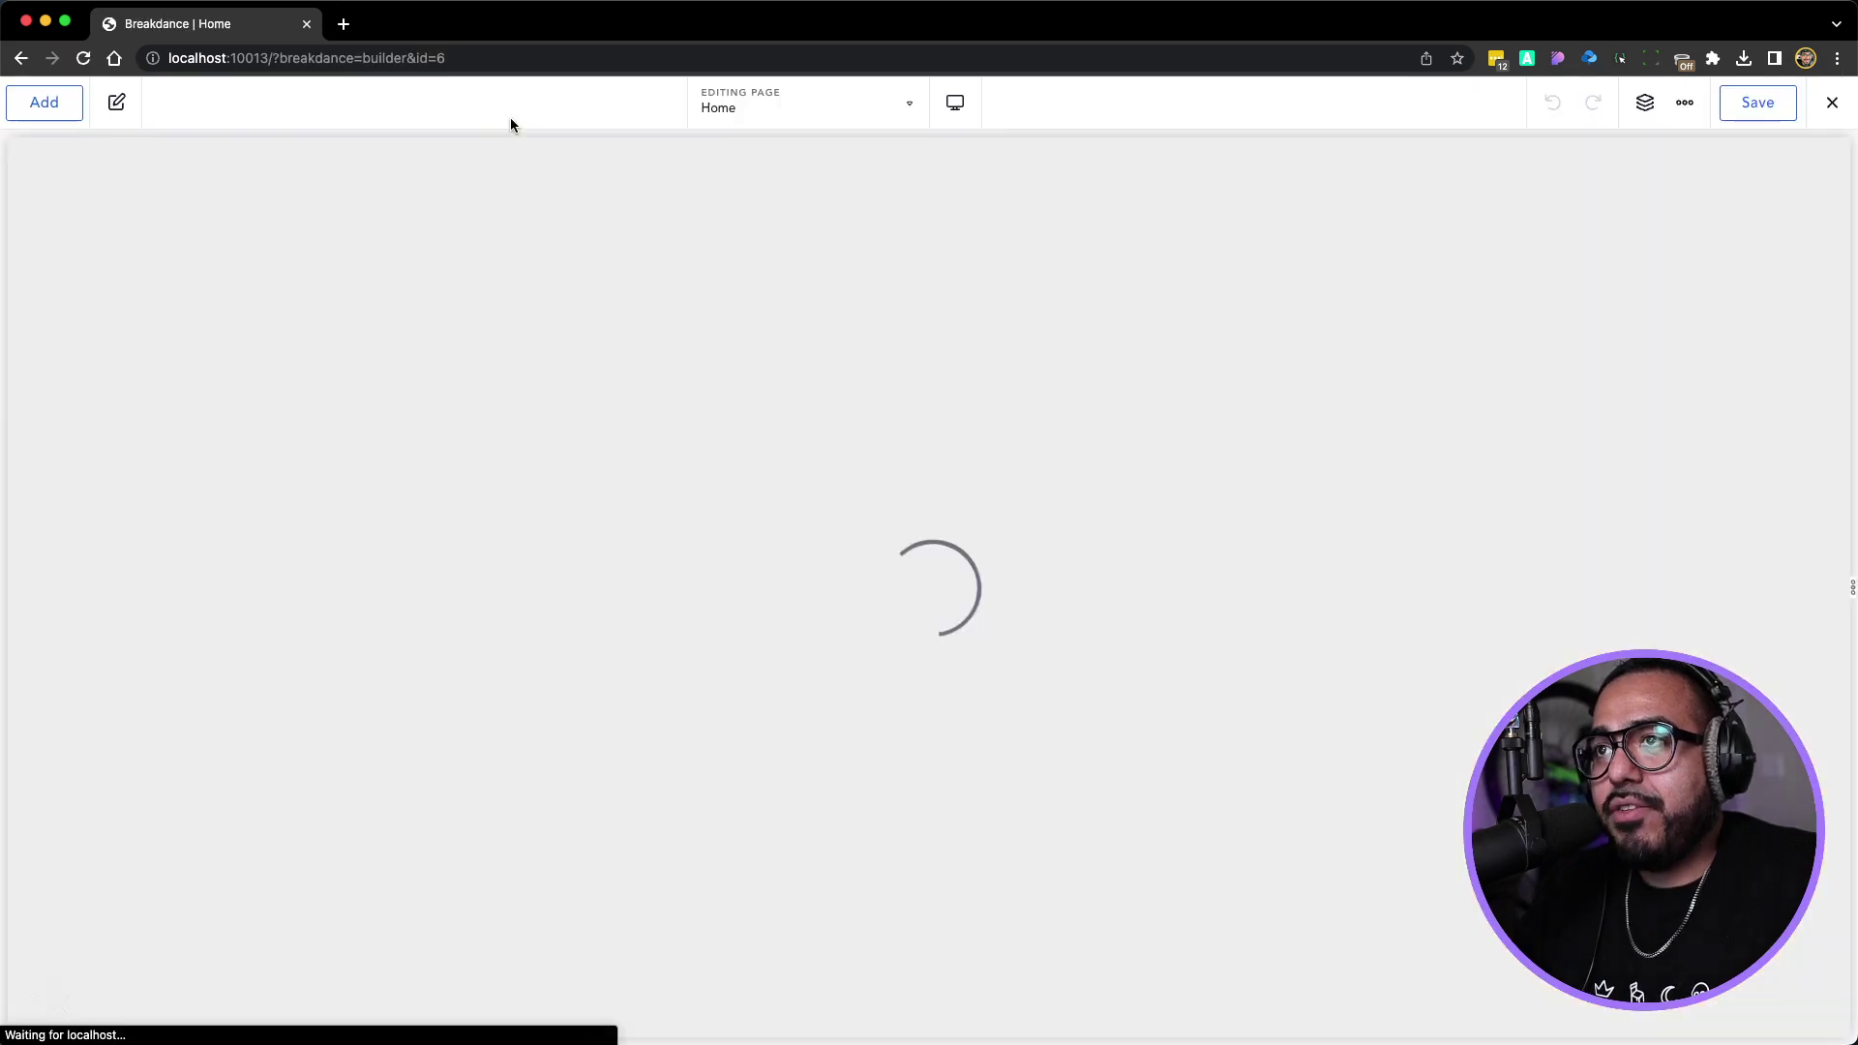
# Paste the copied design onto the Home page's Contact Us form and save
pyautogui.scroll(-10, 701, 488)
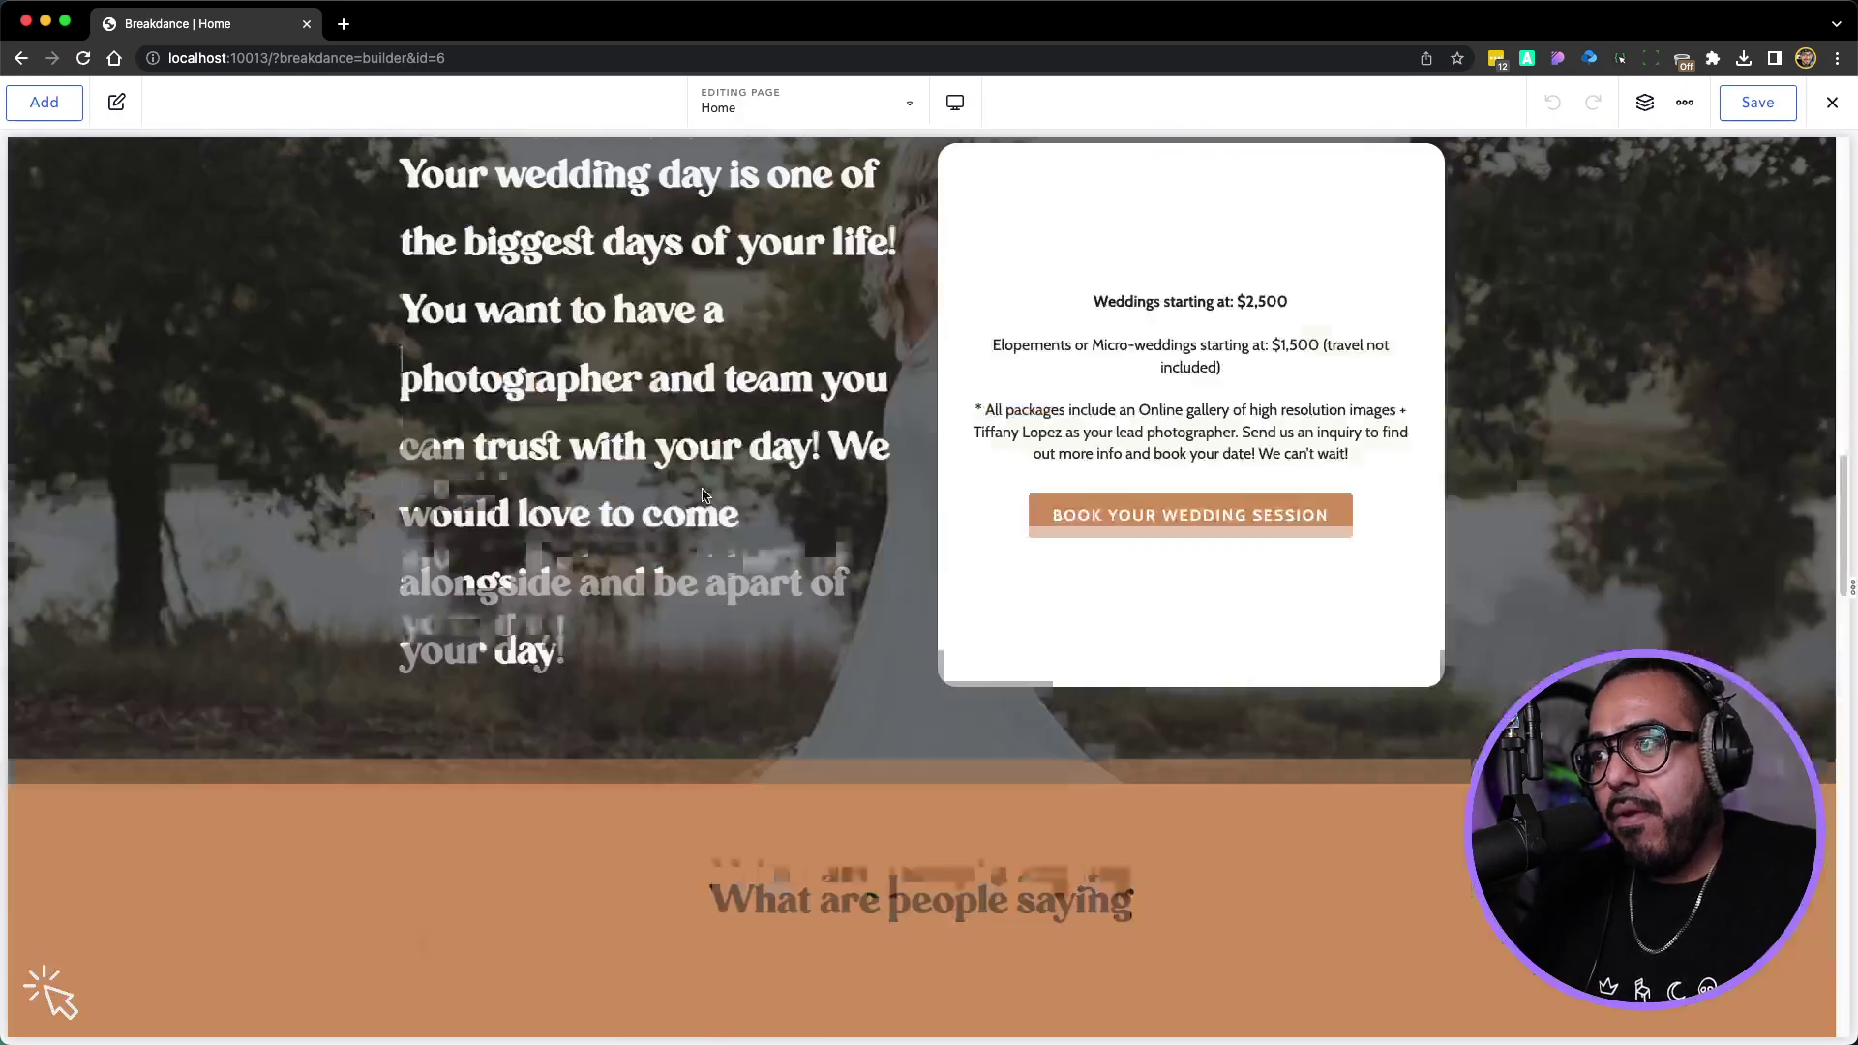
pyautogui.scroll(-20, 704, 496)
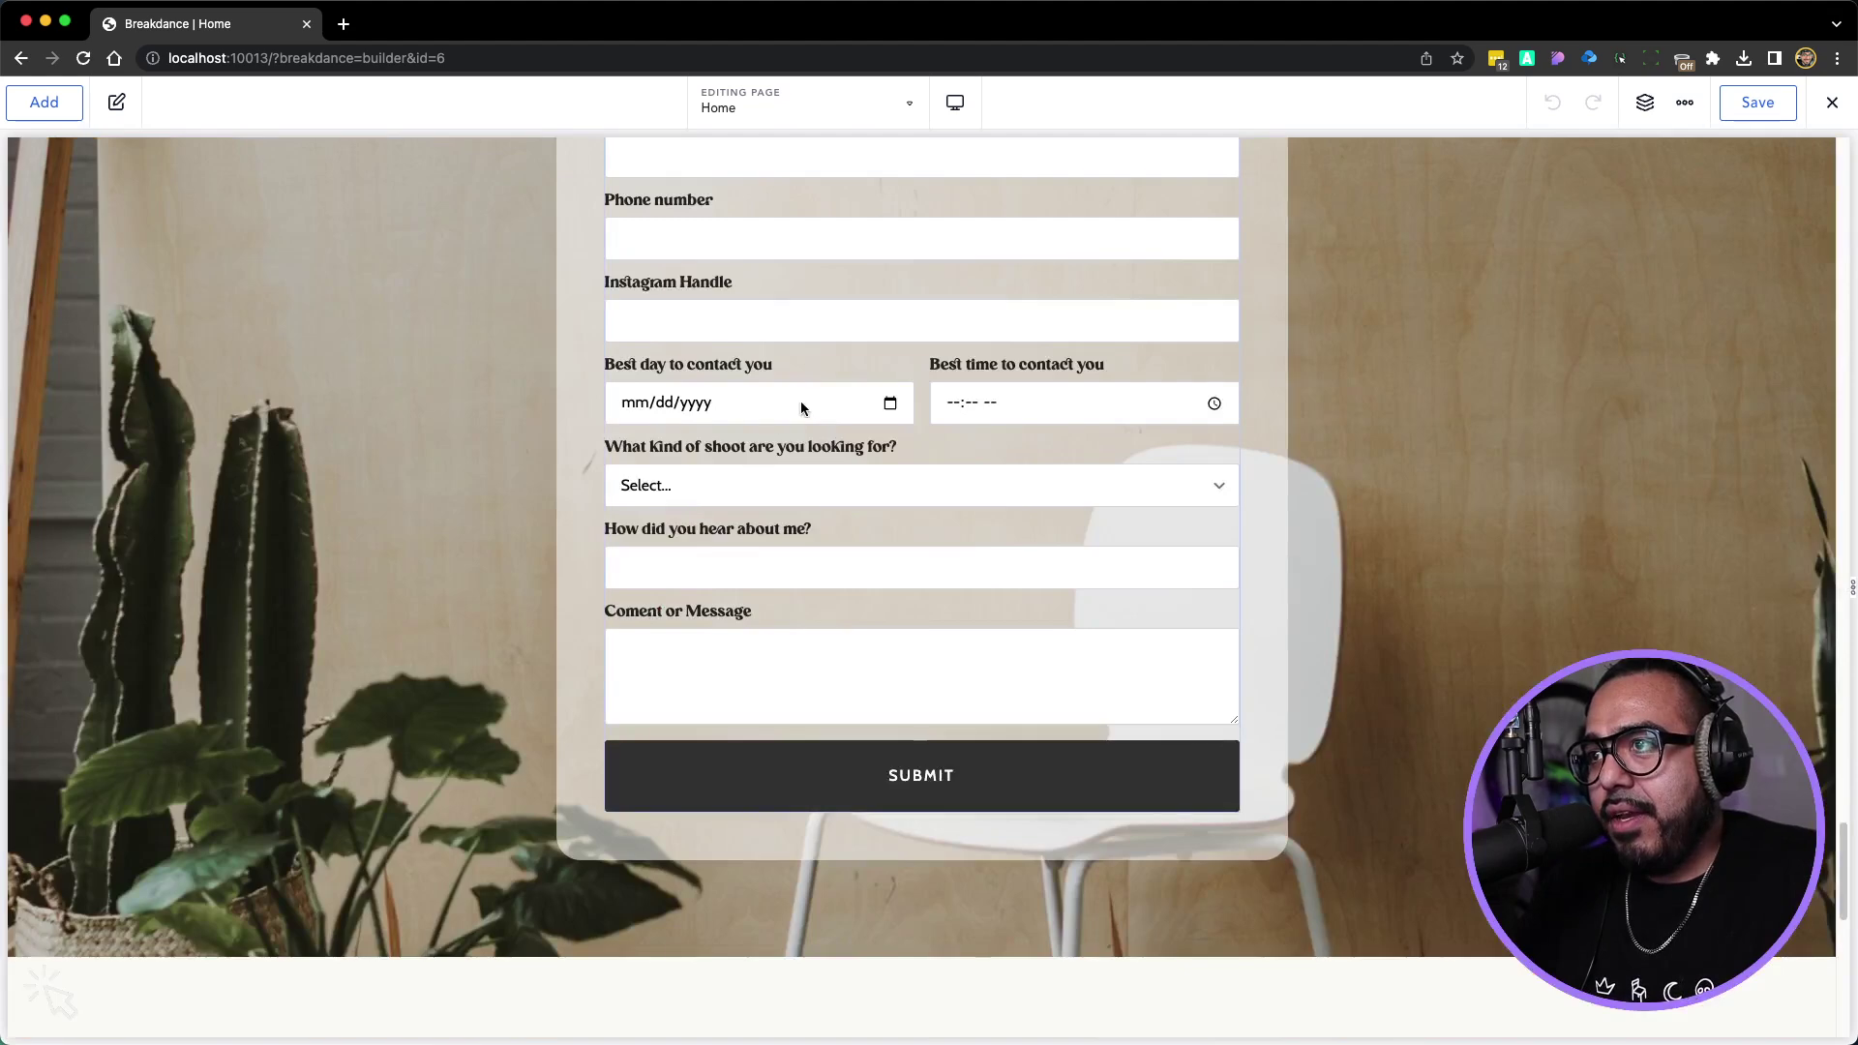
pyautogui.rightClick(809, 397)
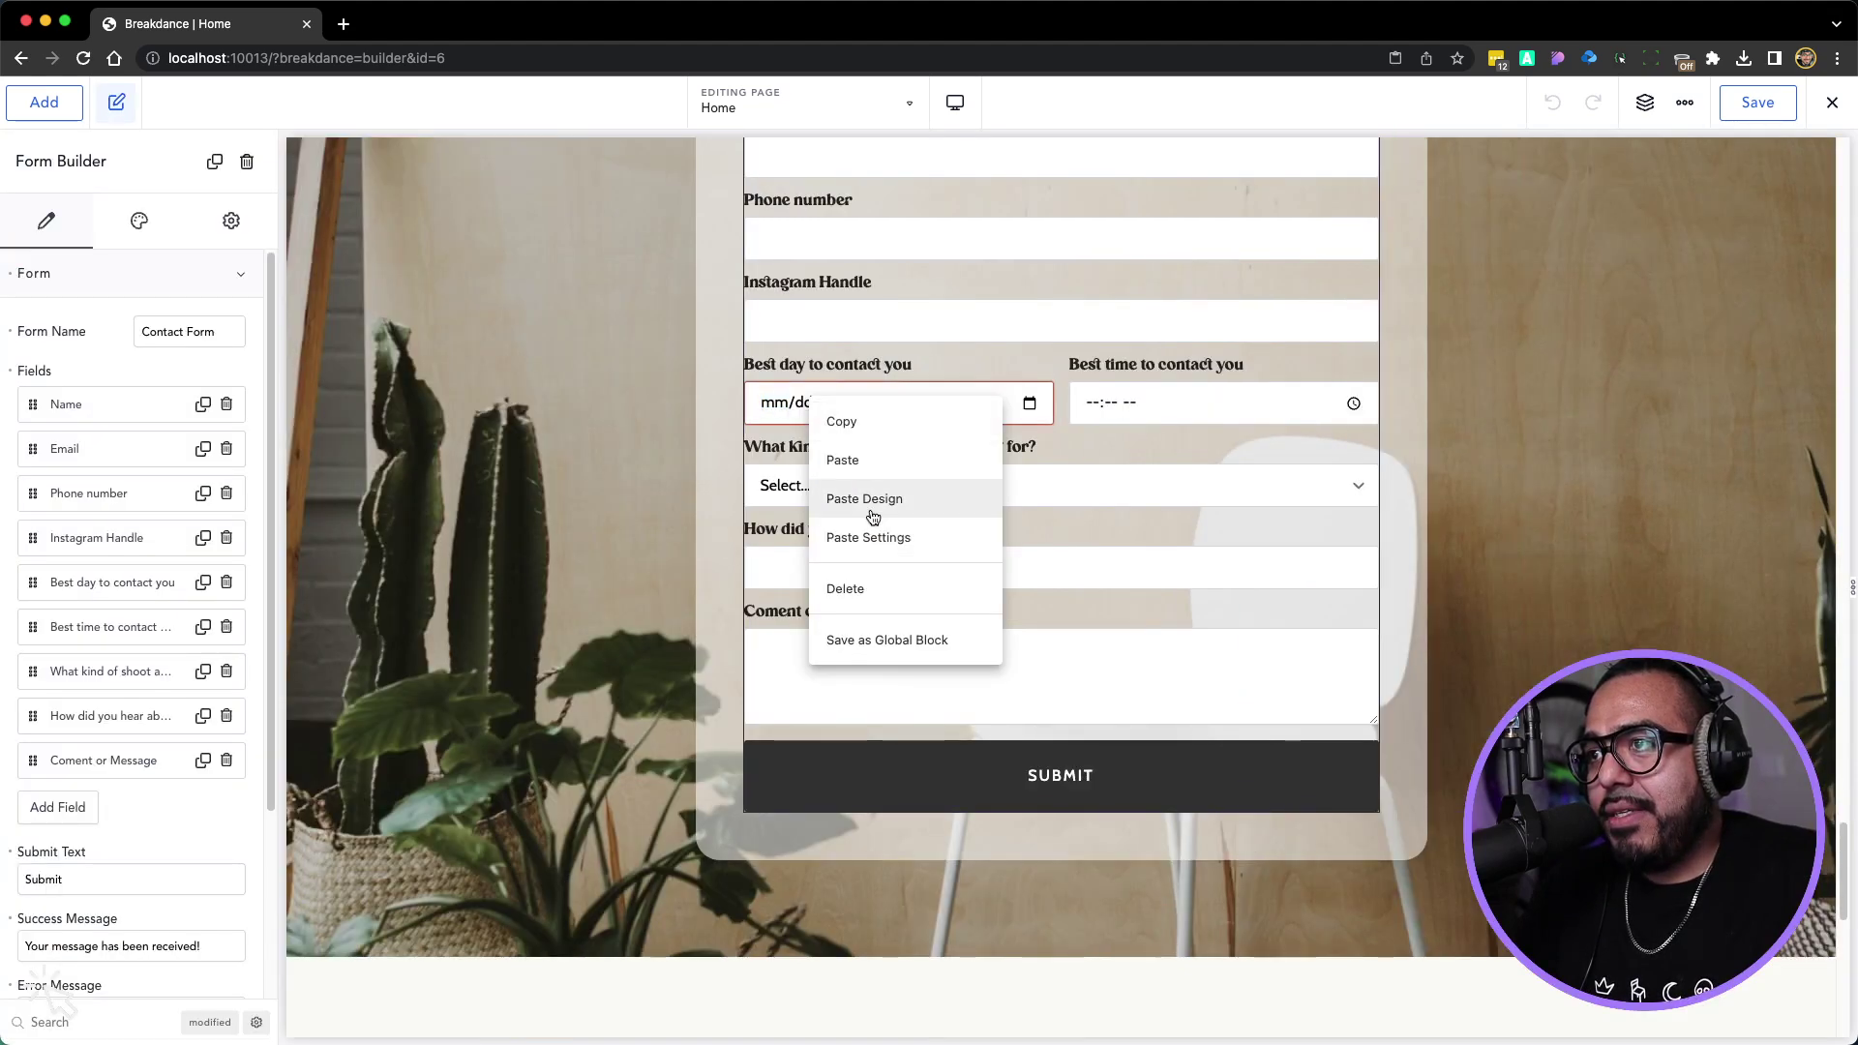
pyautogui.click(872, 517)
pyautogui.scroll(5, 963, 537)
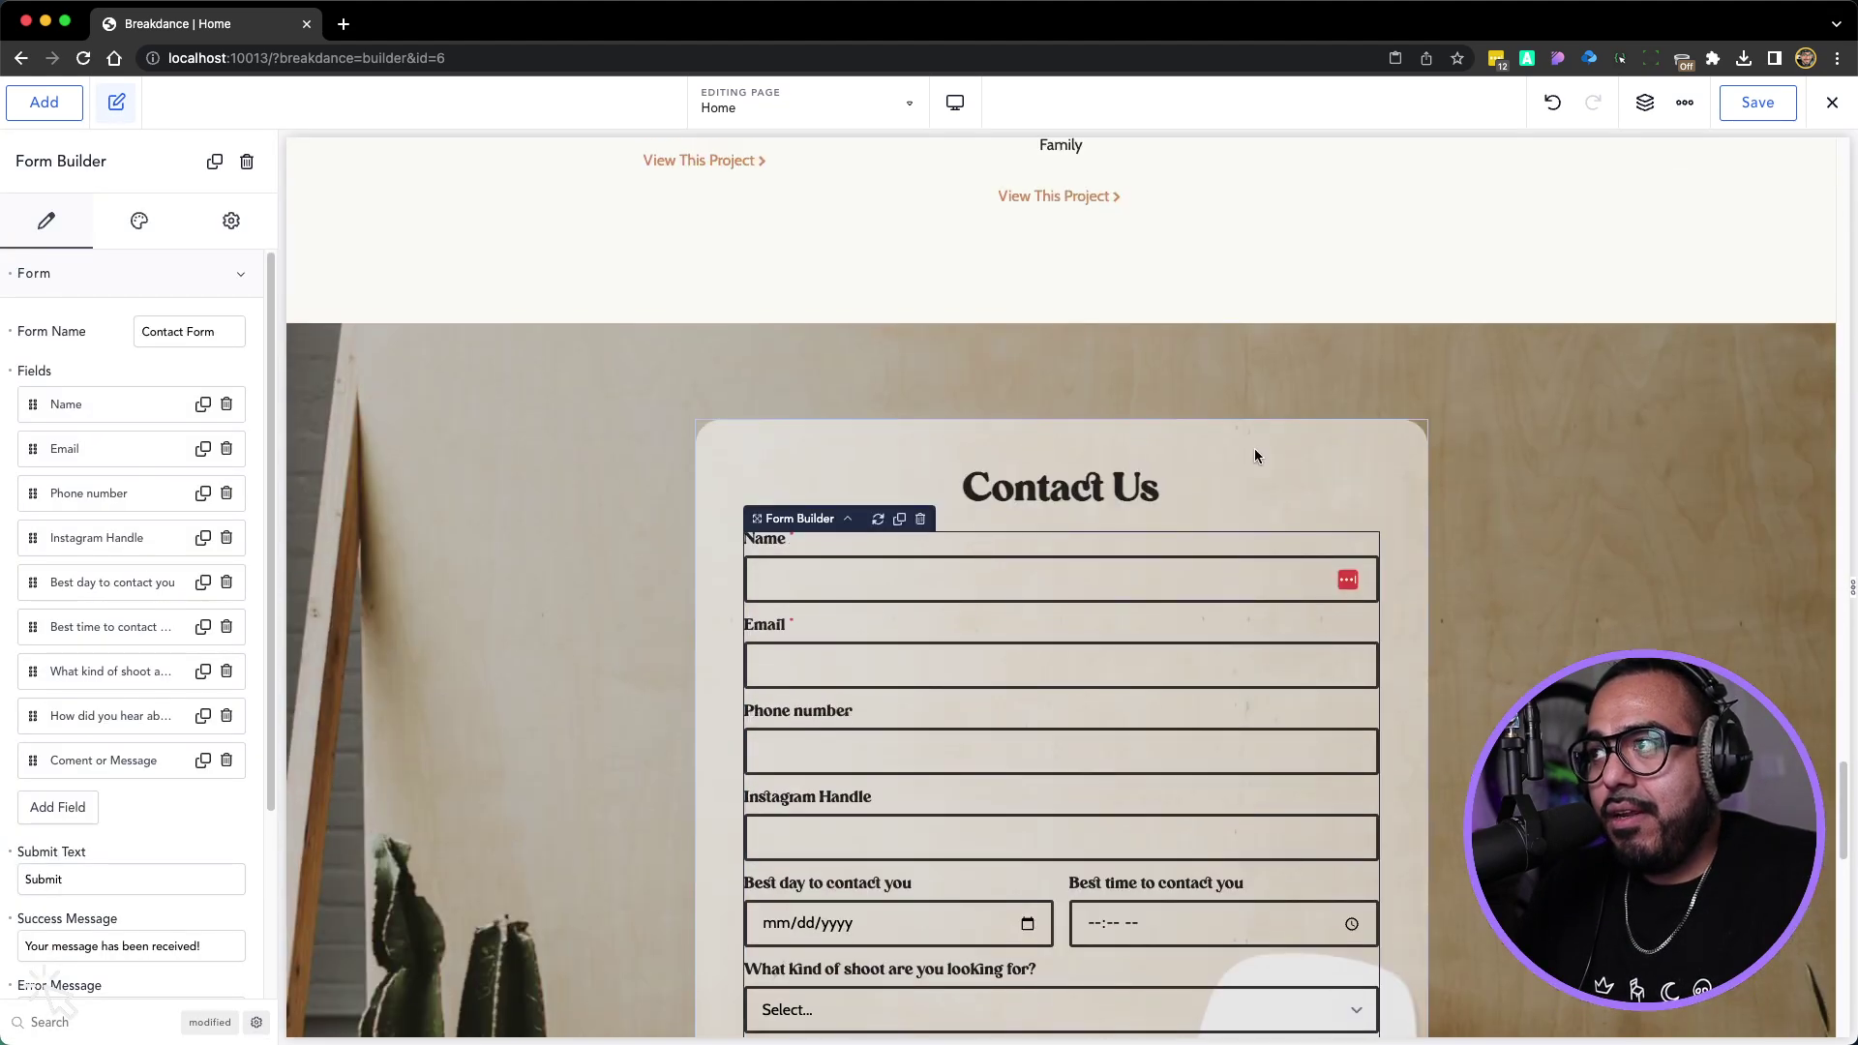
pyautogui.click(1762, 102)
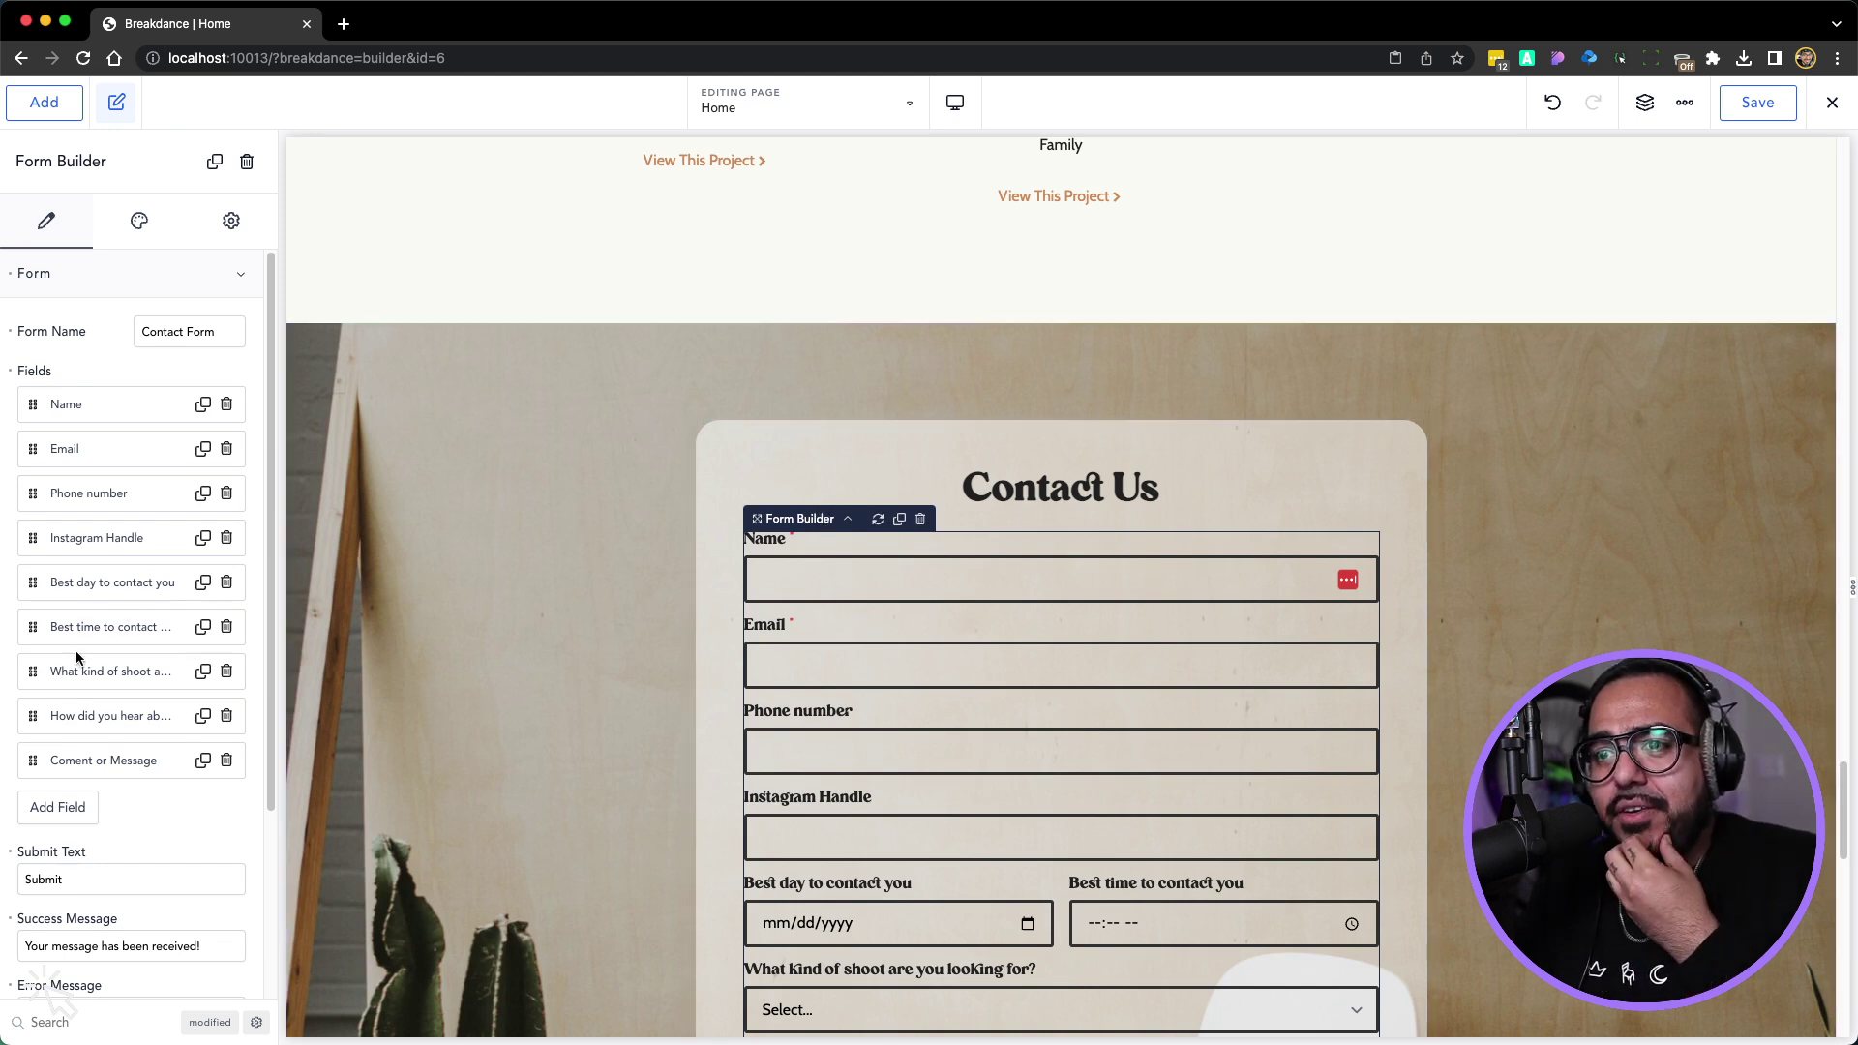
# Recheck the Home form and save the Home page again
pyautogui.scroll(-5, 78, 650)
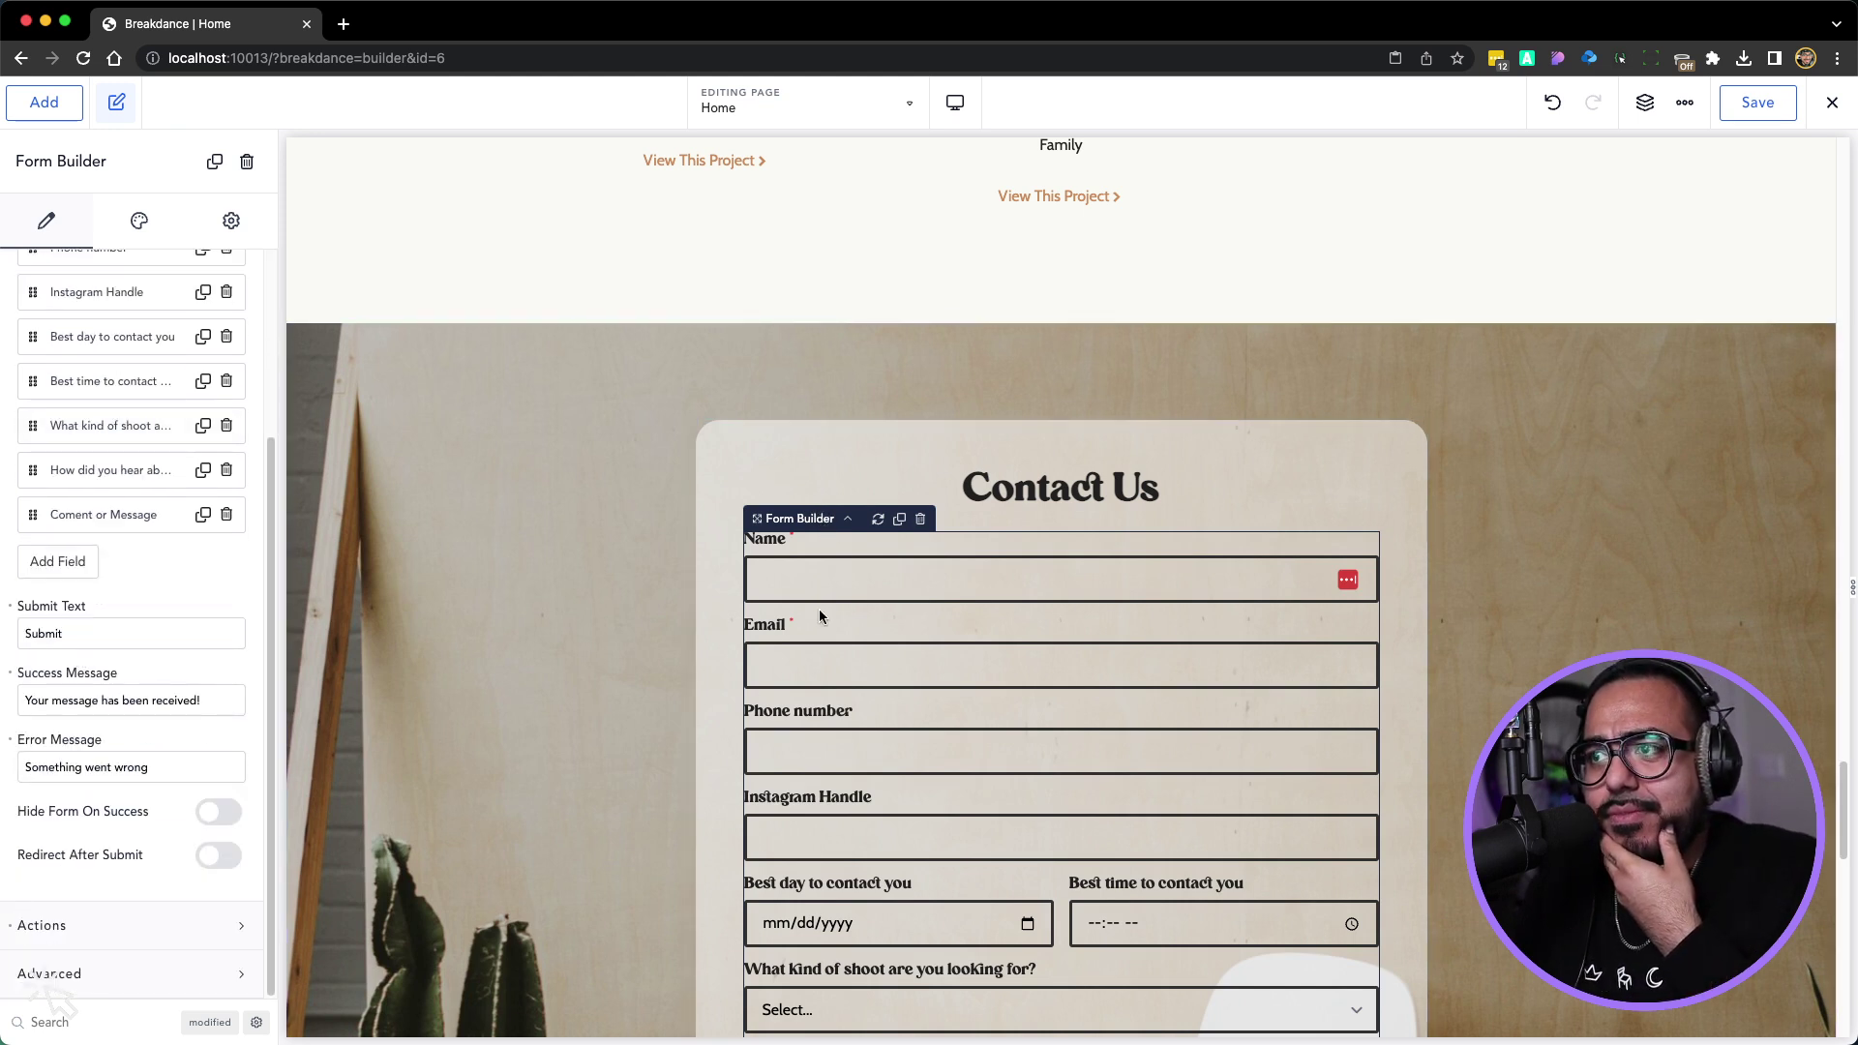
pyautogui.rightClick(904, 643)
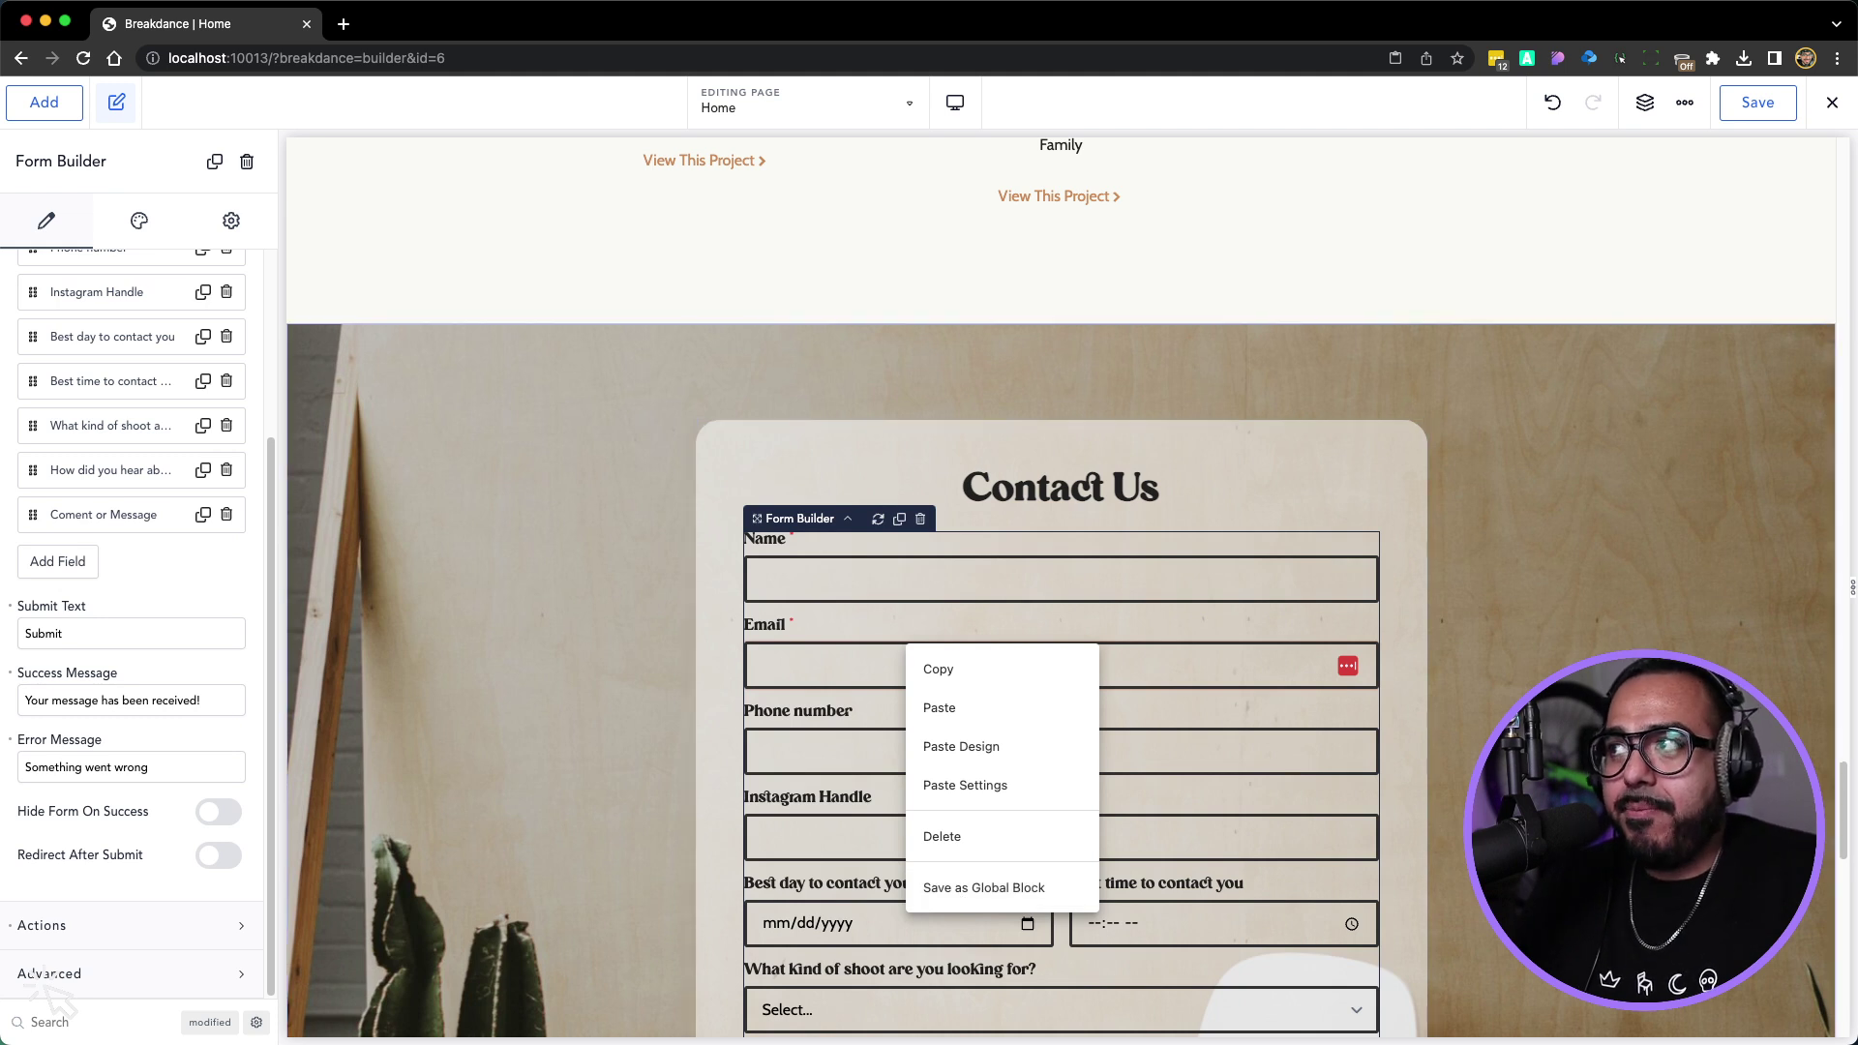
pyautogui.click(1759, 109)
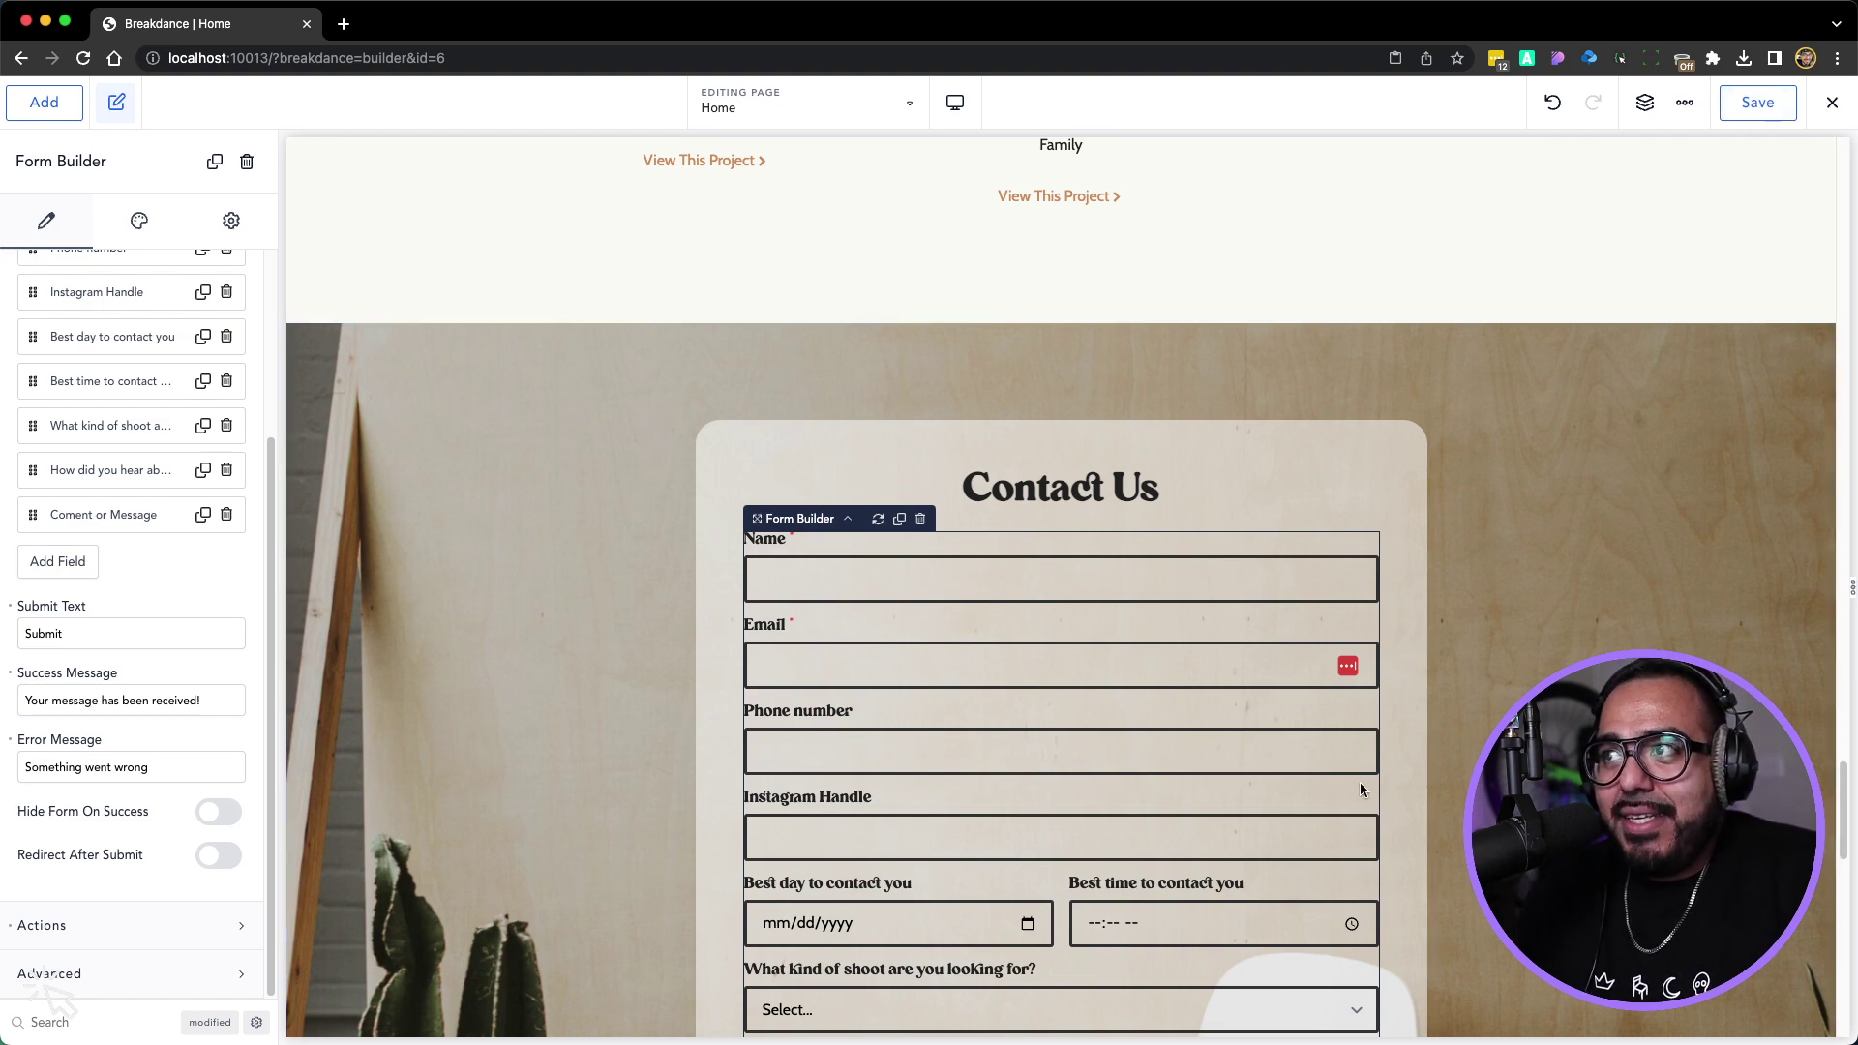
pyautogui.scroll(-1, 1360, 784)
pyautogui.scroll(4, 1452, 789)
pyautogui.scroll(10, 1458, 791)
pyautogui.scroll(-18, 1458, 792)
pyautogui.scroll(5, 1458, 791)
pyautogui.click(1763, 109)
pyautogui.moveTo(1831, 102)
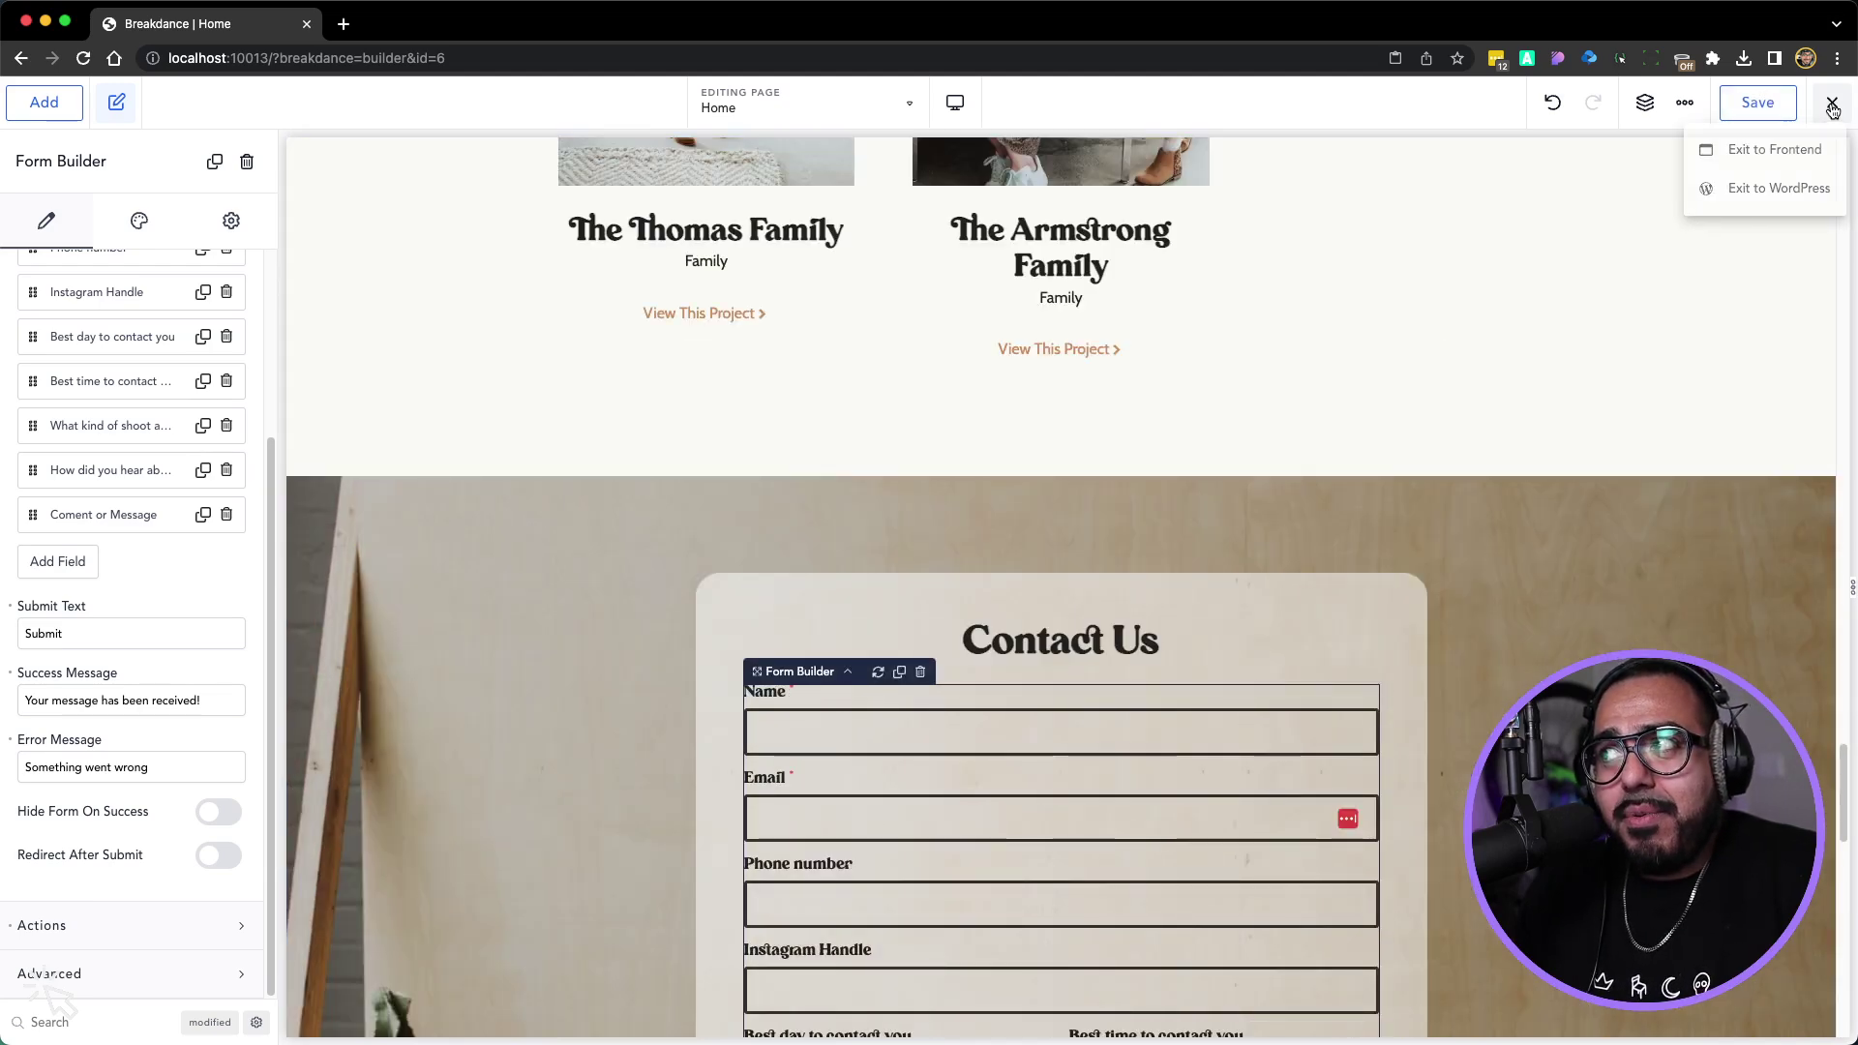
# Exit the builder to the live Home page and scroll down through the photography homepage
pyautogui.click(1811, 150)
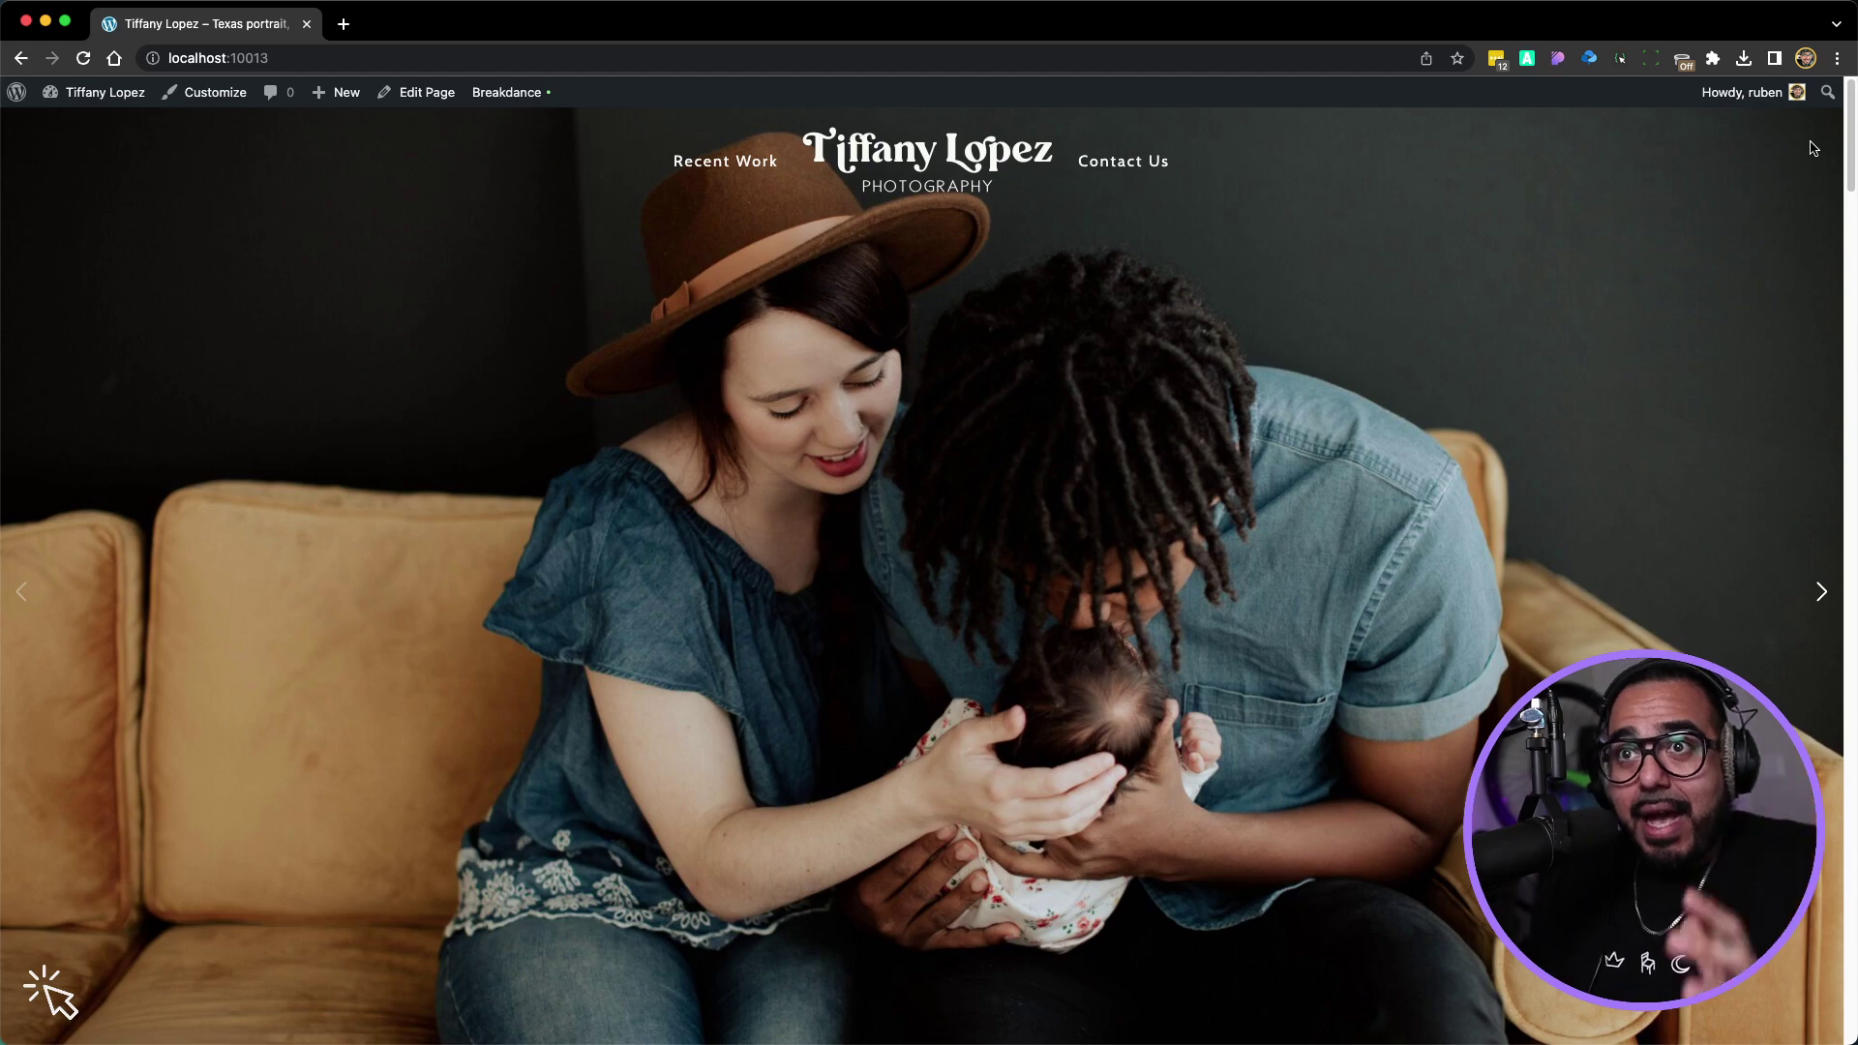
pyautogui.scroll(-15, 1327, 365)
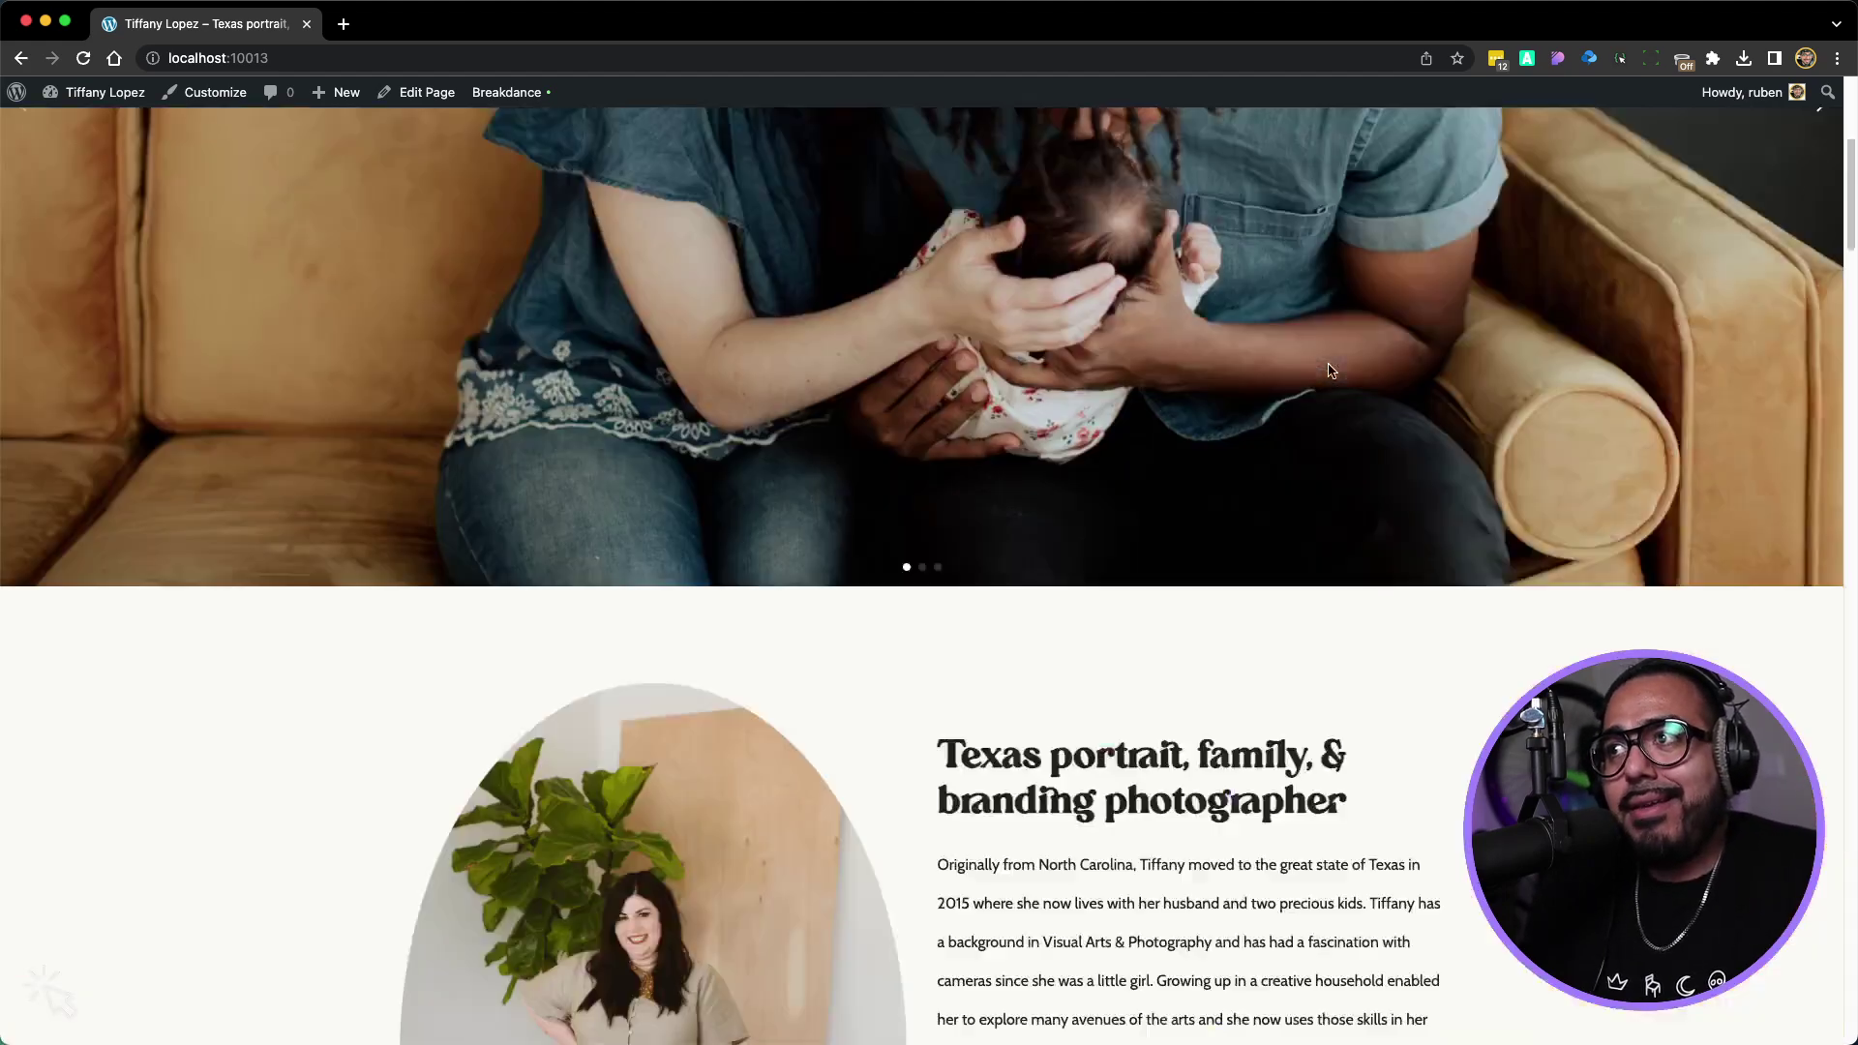
pyautogui.scroll(-5, 1327, 363)
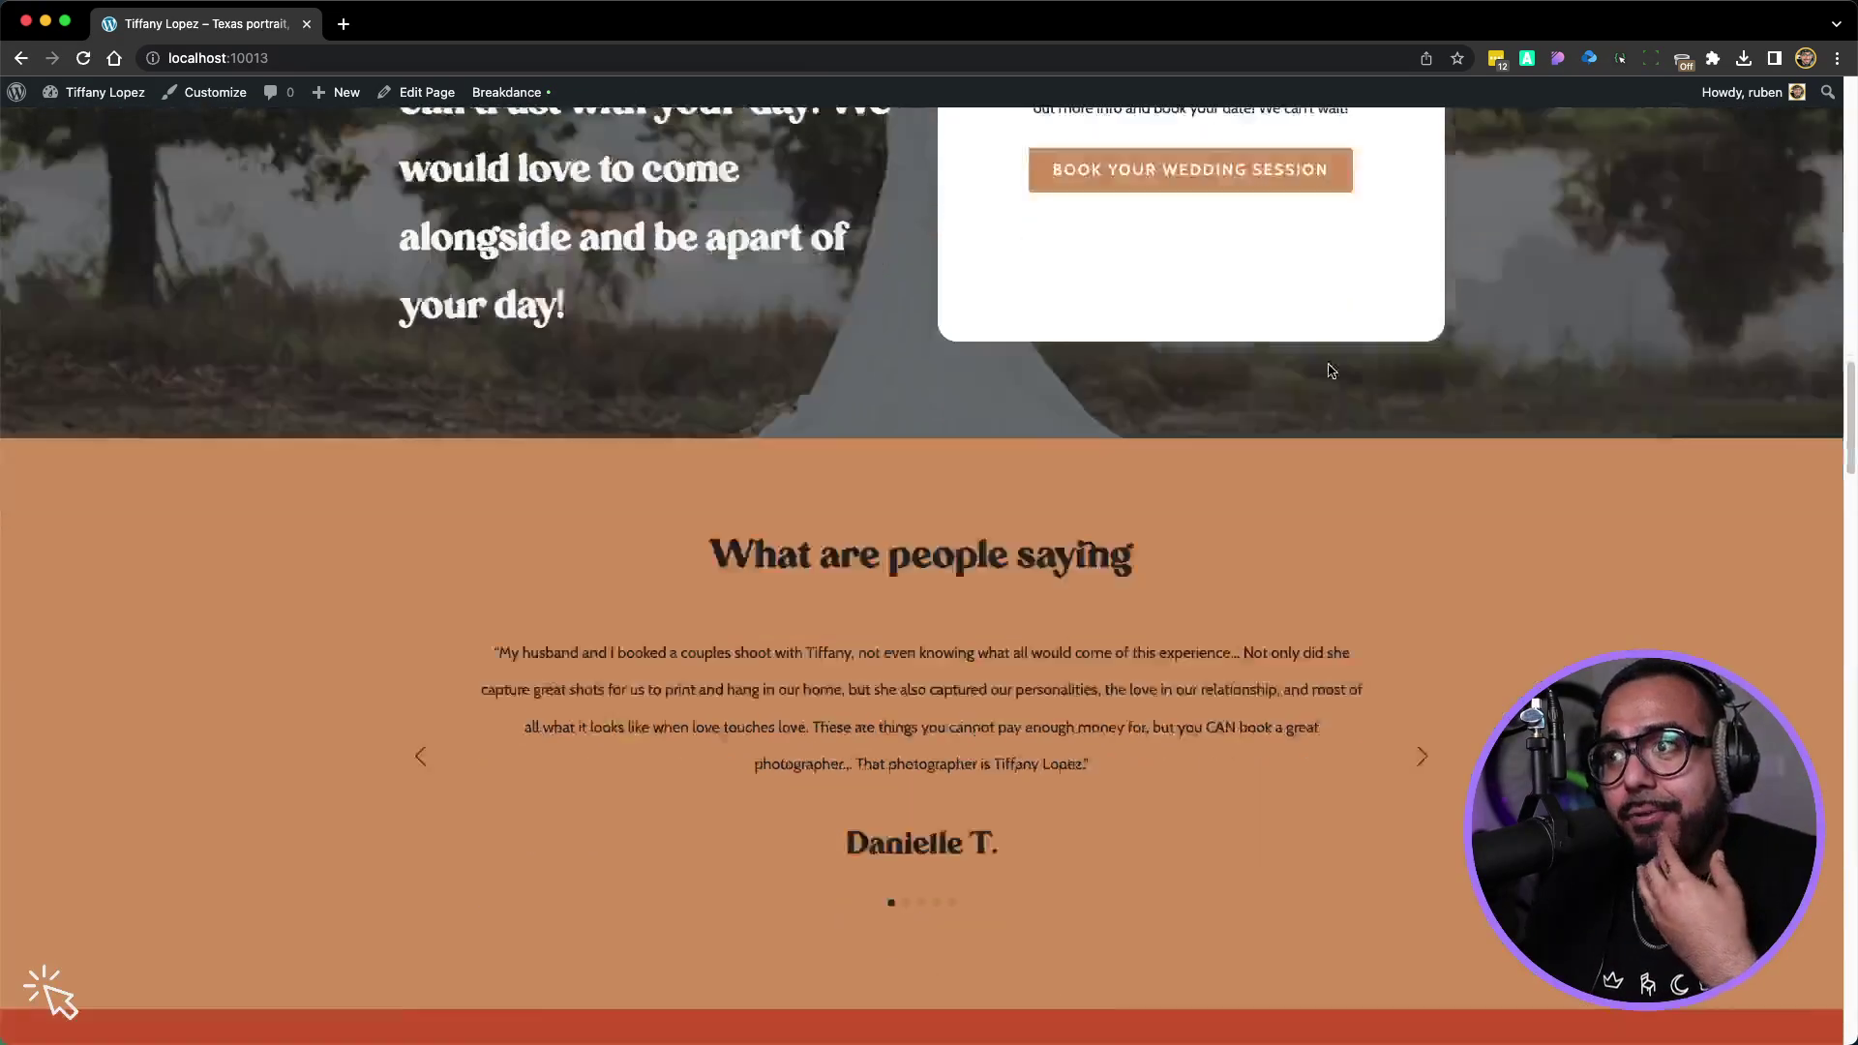